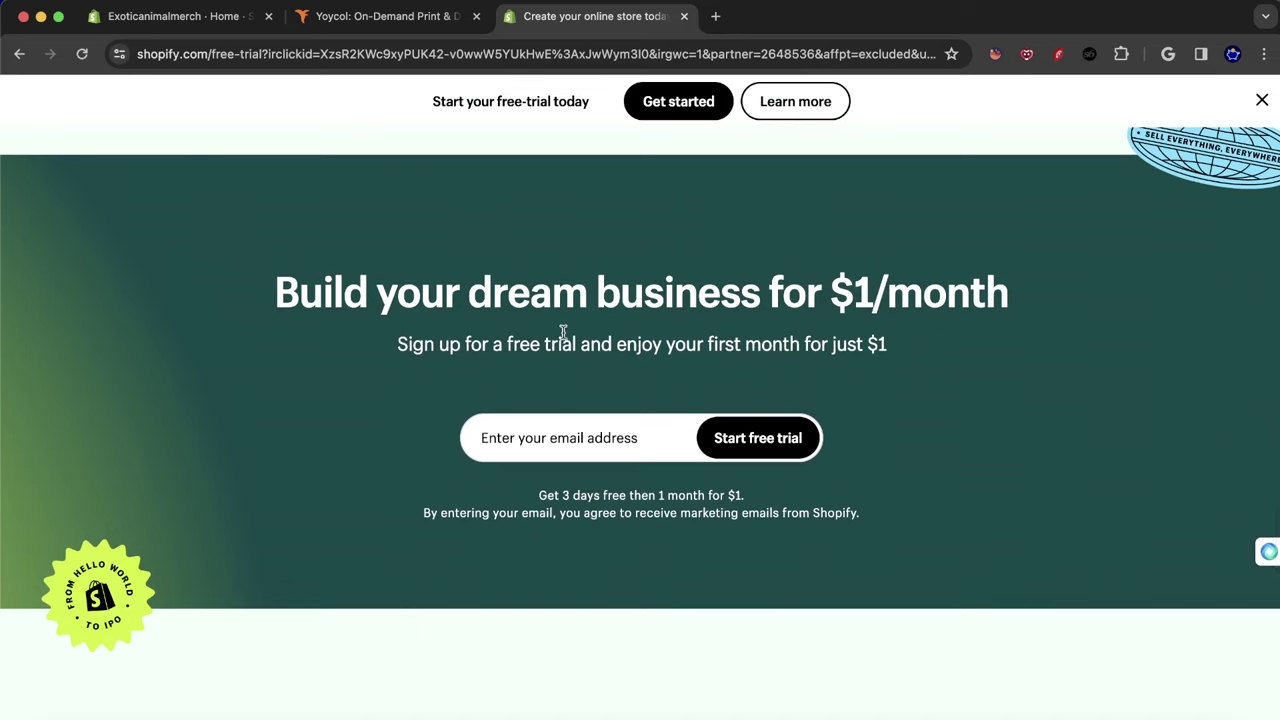
Review the Shopify free-trial offer of the first month for $1 on the sign-up page.
drag(449, 344, 718, 344)
click(720, 344)
scroll(523, 302, up, 15)
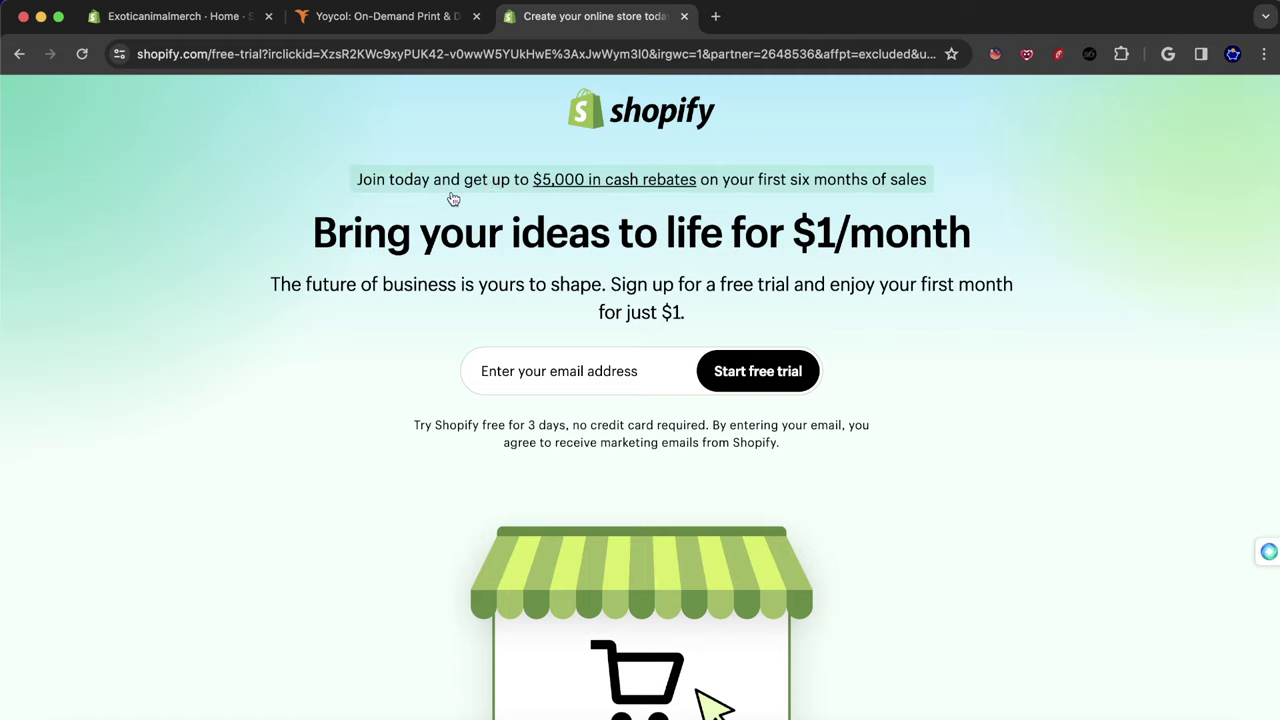
Check the Exoticanimalmerch admin home in Shopify, then switch to Yoycol and open the connected Exoticanimalmerch store.
click(214, 18)
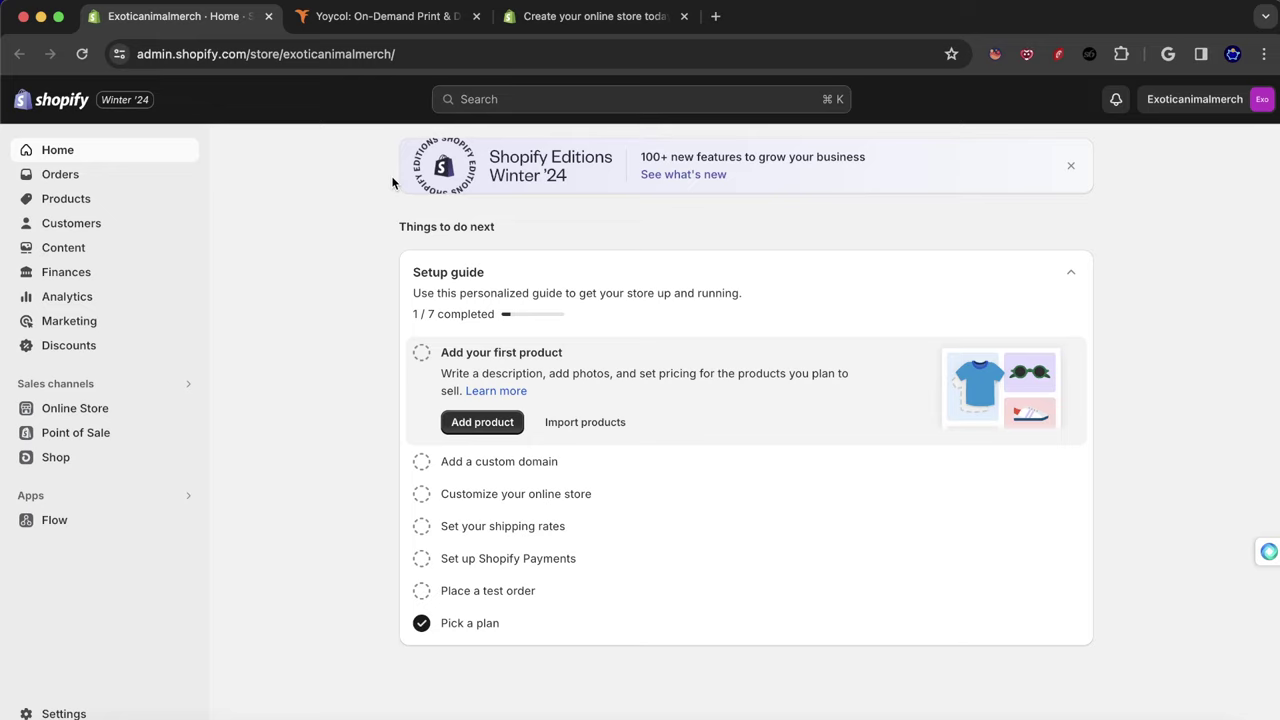
click(370, 26)
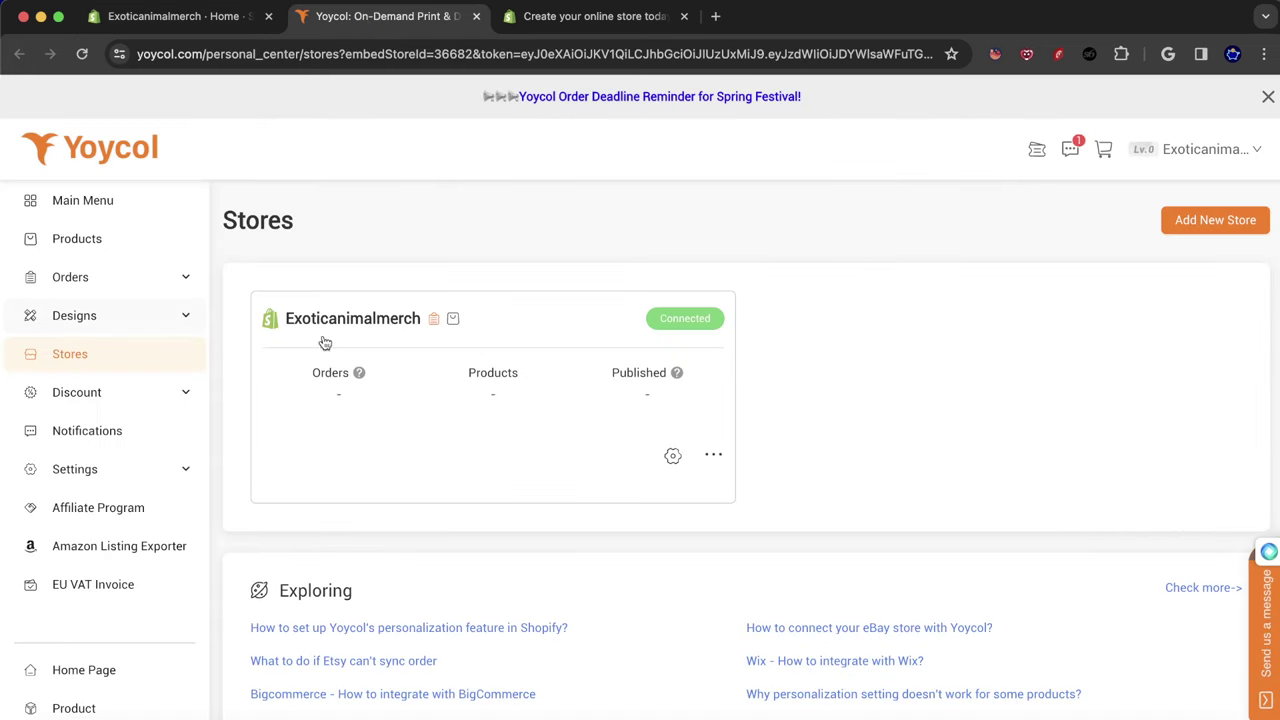
click(367, 320)
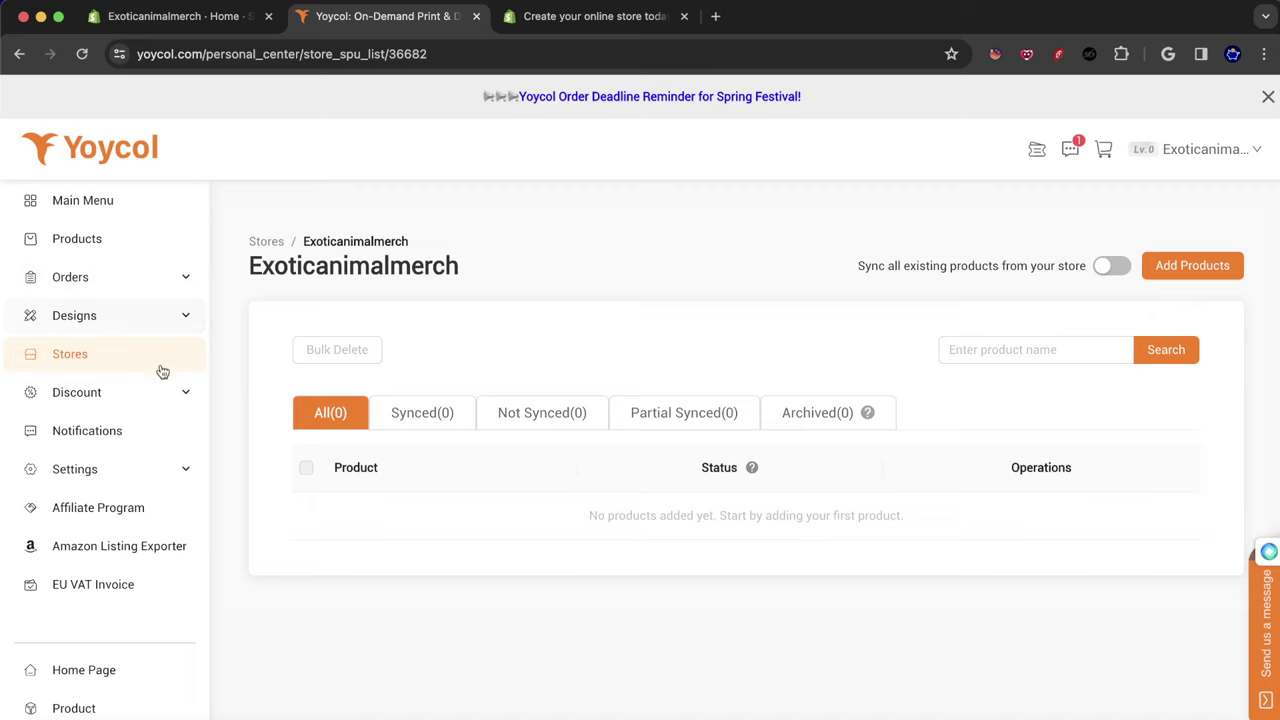
View the product catalogue and the order list in Yoycol.
click(100, 248)
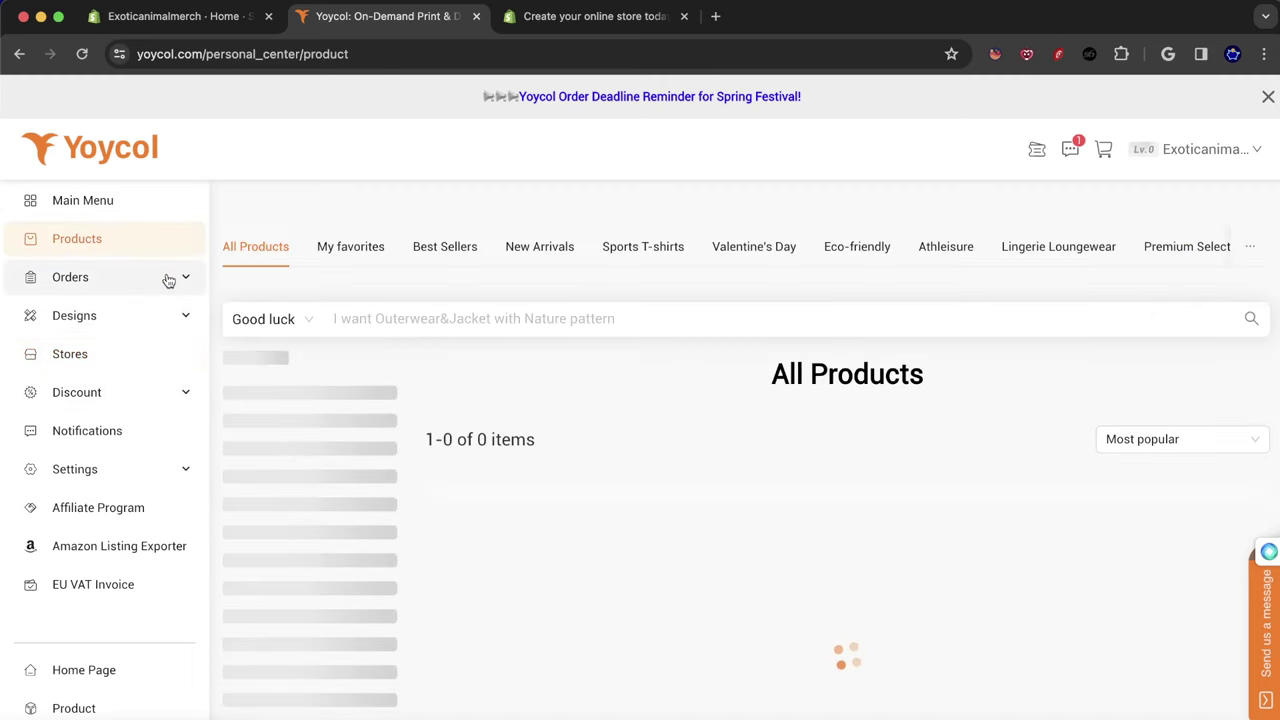
click(89, 285)
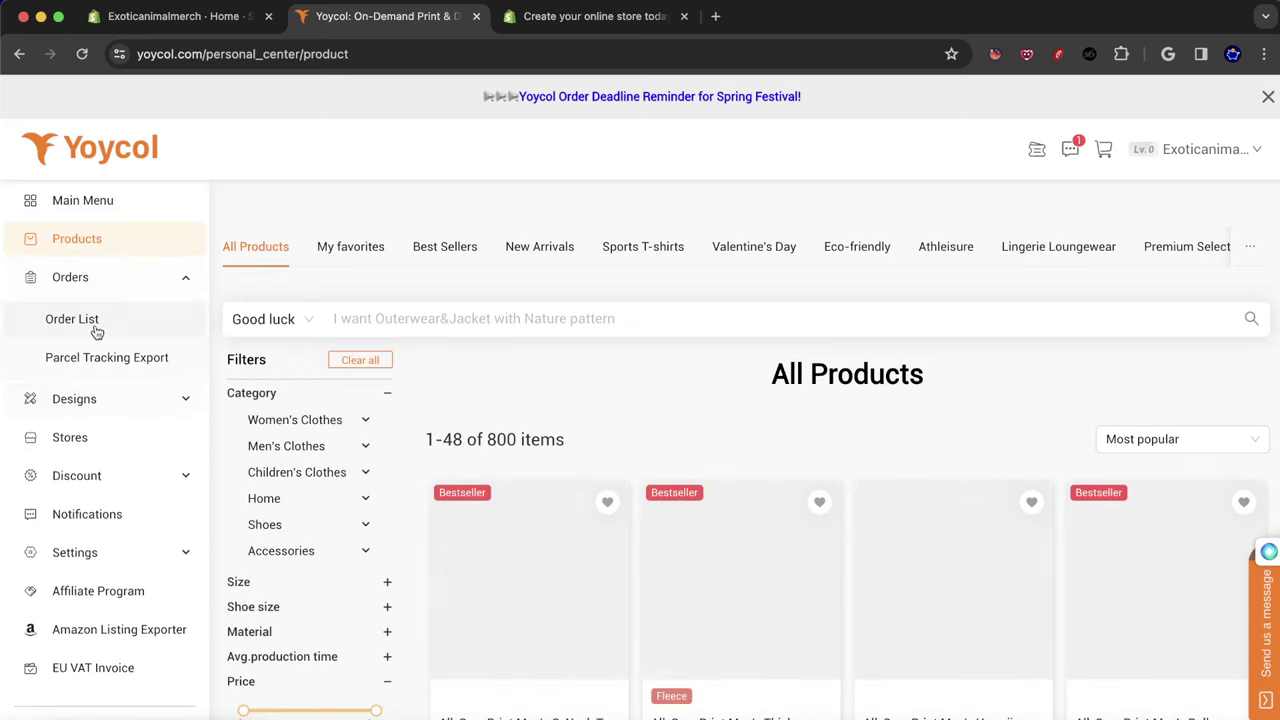
click(97, 325)
Open the list of saved product templates among the designs.
click(88, 402)
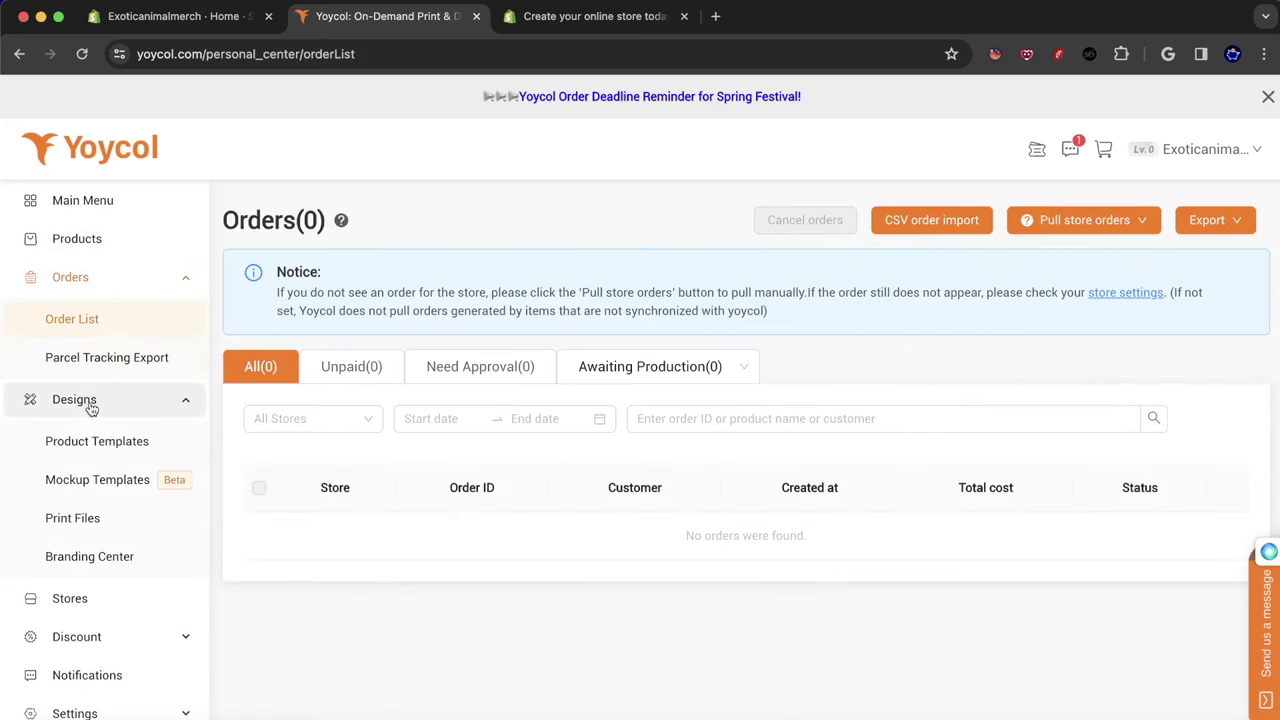
click(140, 448)
scroll(697, 406, down, 1)
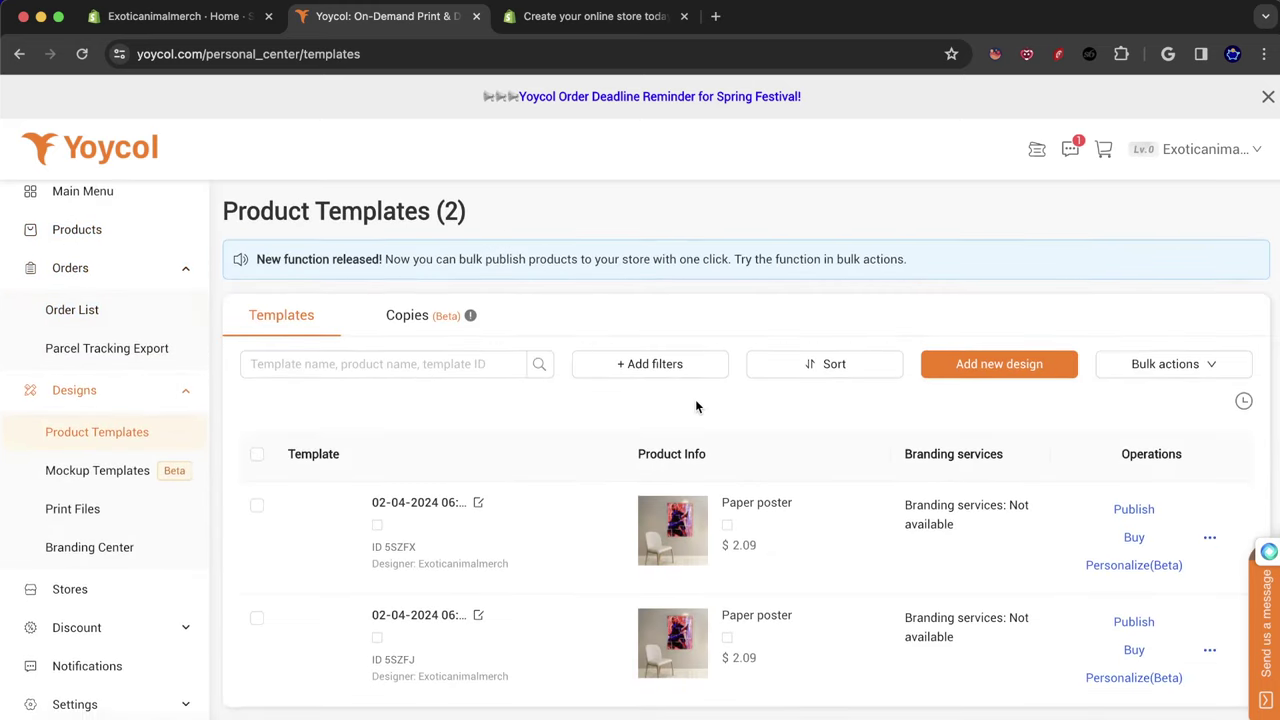
scroll(695, 405, up, 1)
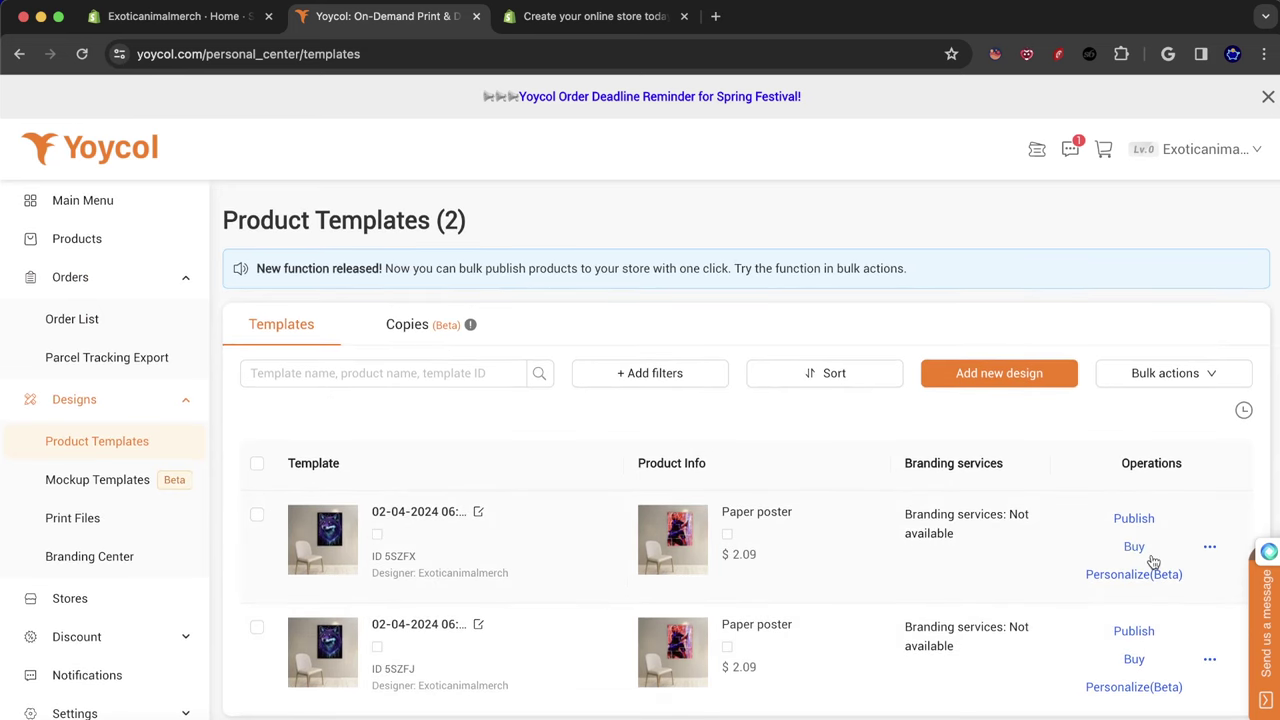
Start publishing the first paper poster template (ID 5SZFX), choosing the Exoticanimalmerch Shopify store as its destination.
click(1122, 518)
click(192, 15)
click(348, 20)
click(1130, 522)
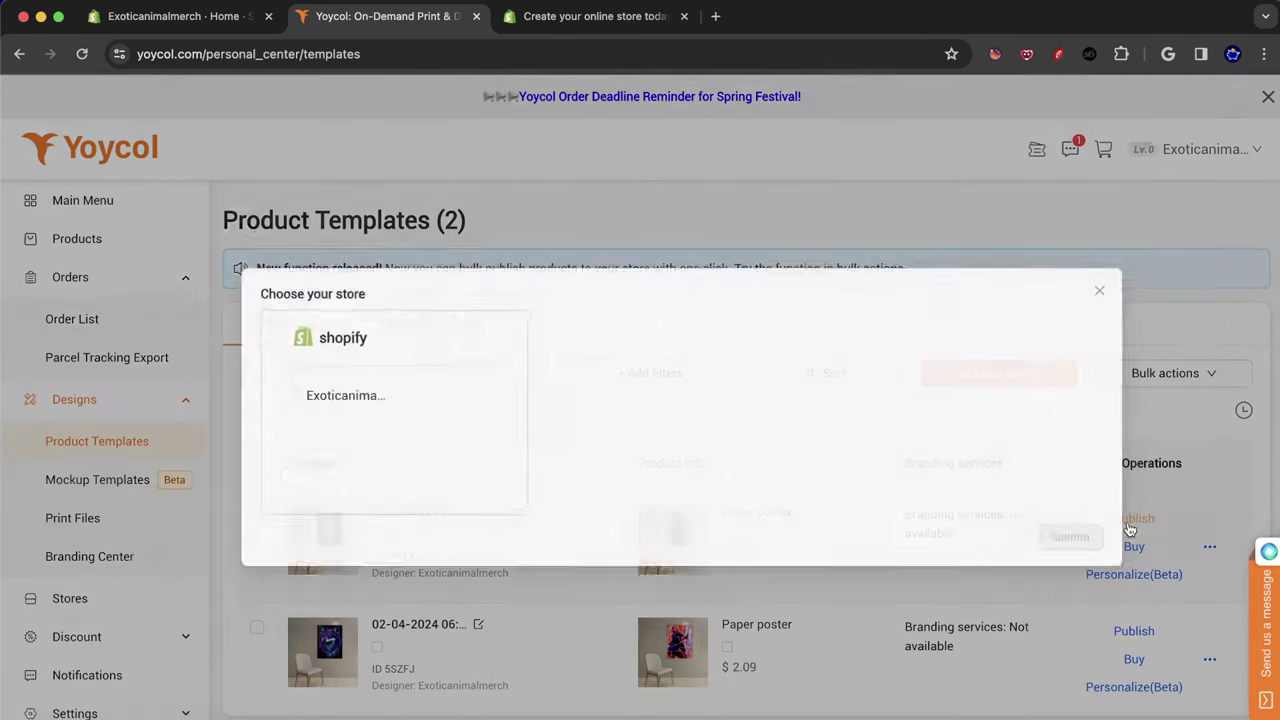
click(272, 384)
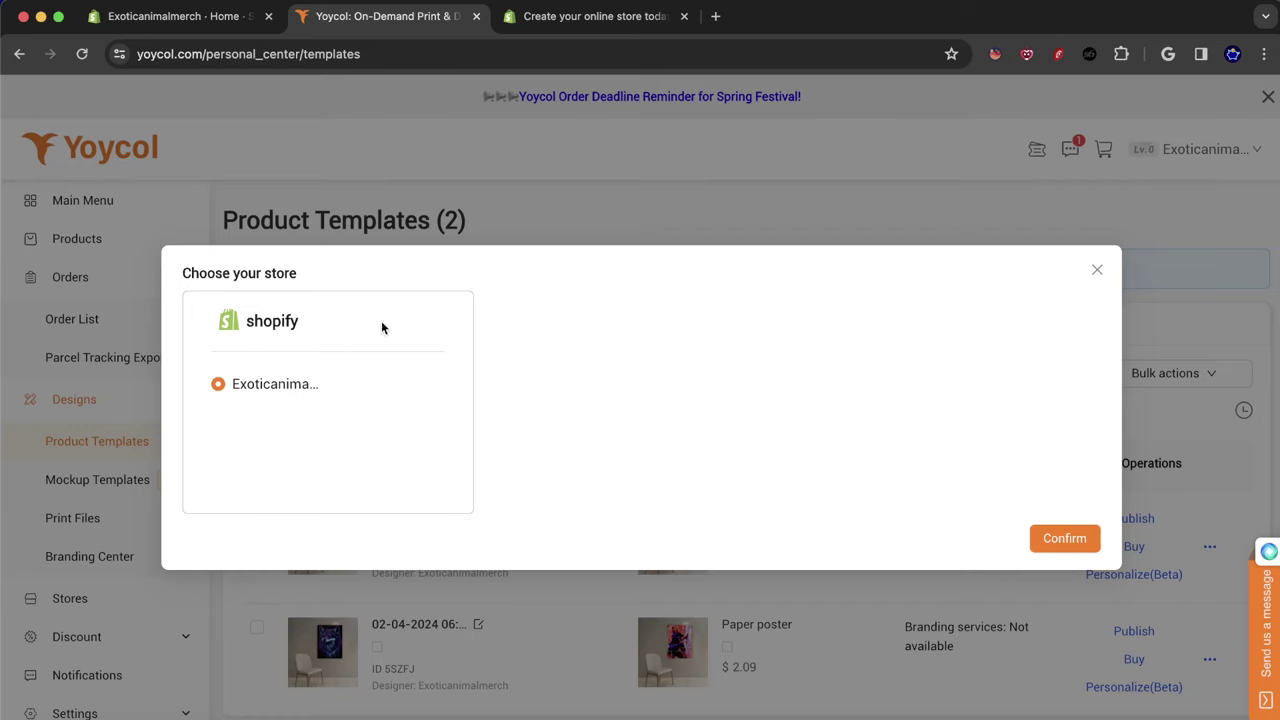
drag(276, 274, 199, 273)
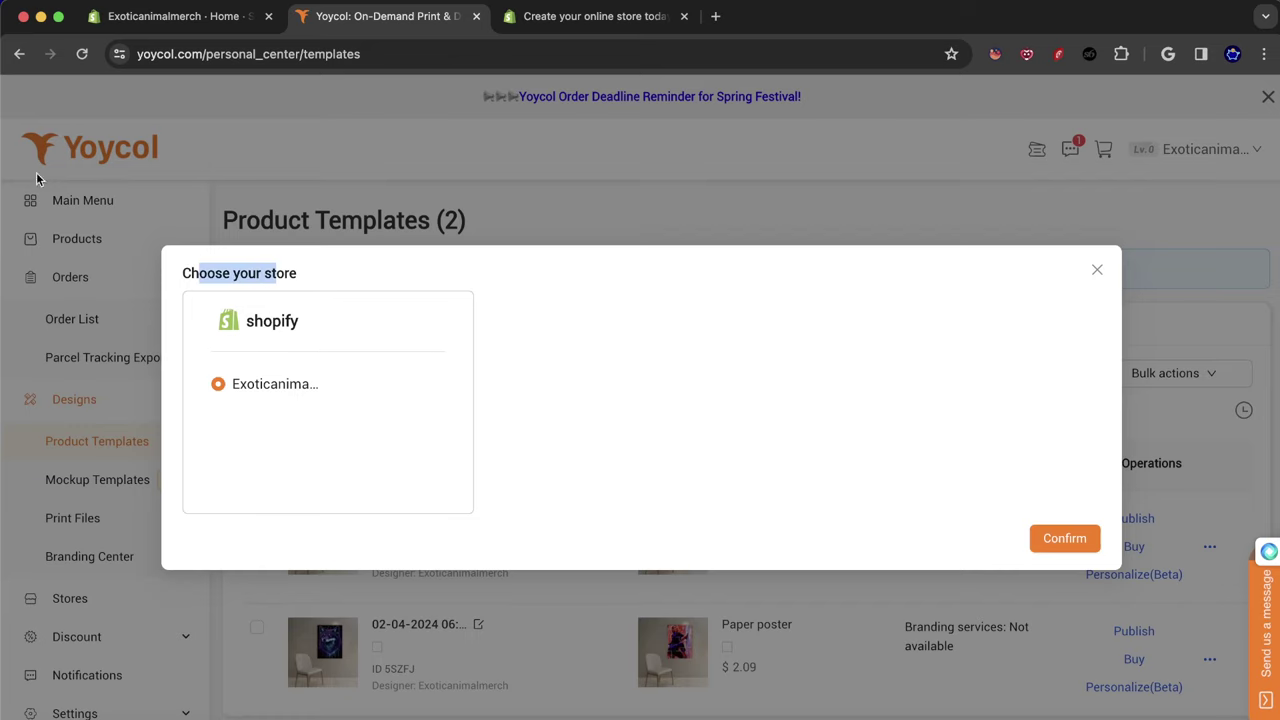
click(1066, 541)
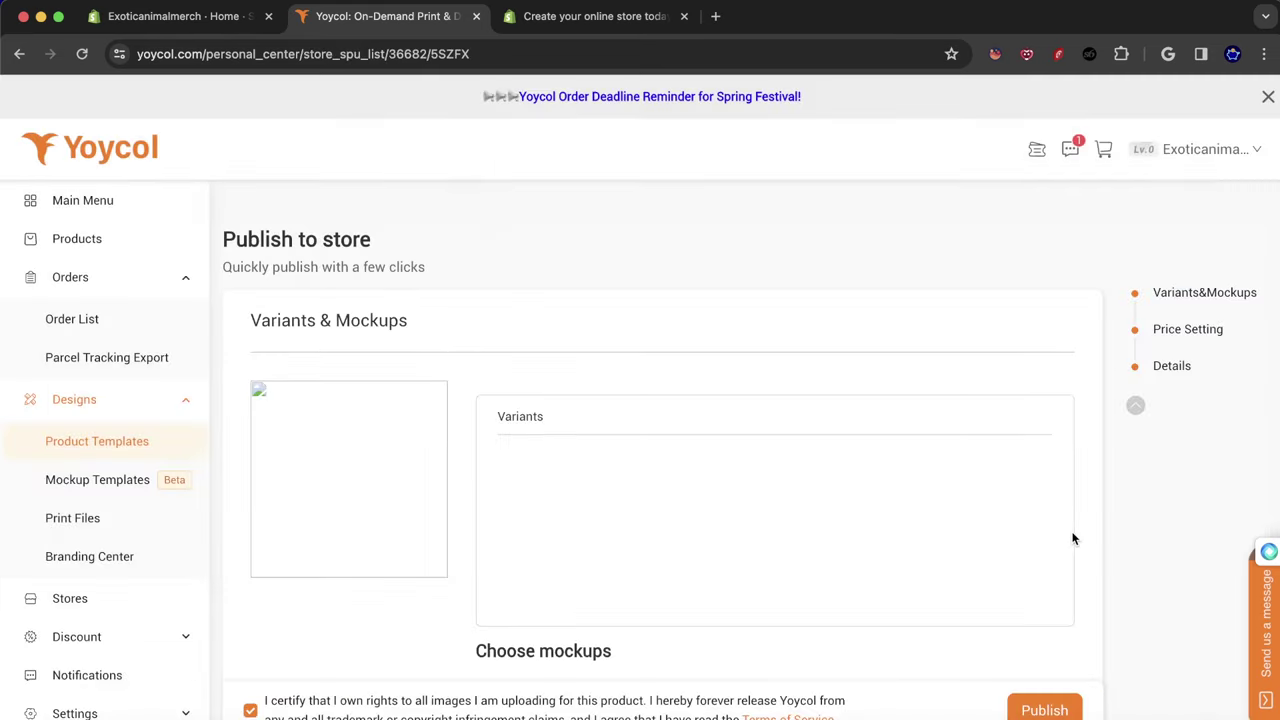
Examine the poster's sizes, color variants, mockups, title image and price settings on the publishing page.
scroll(616, 352, down, 2)
scroll(825, 357, down, 15)
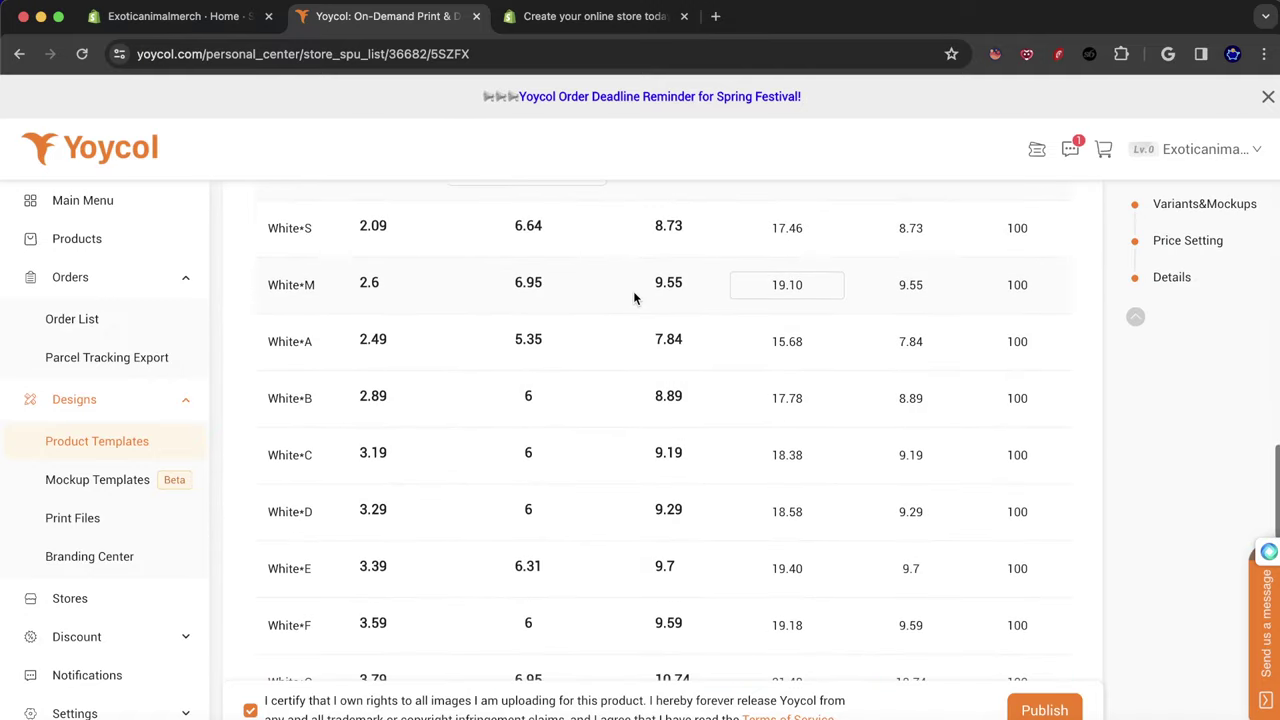
scroll(633, 291, up, 3)
scroll(628, 293, up, 10)
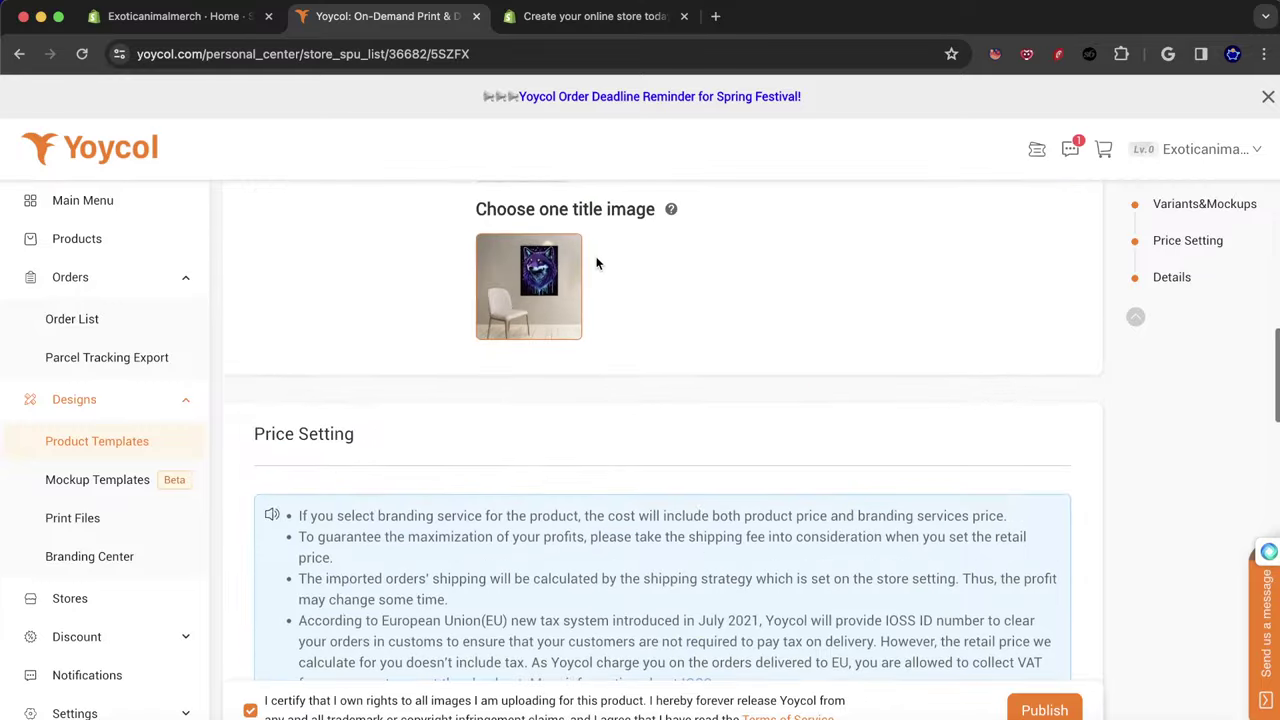
scroll(592, 265, up, 1)
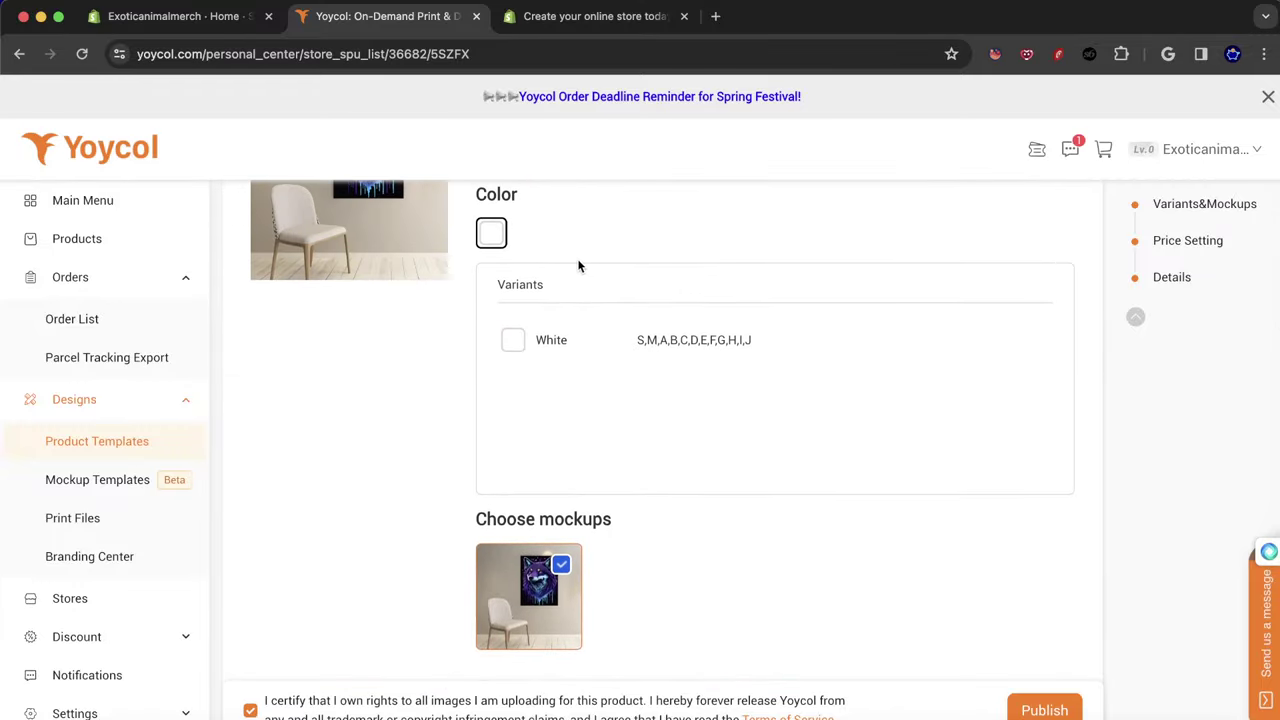
scroll(580, 266, up, 4)
scroll(635, 278, up, 1)
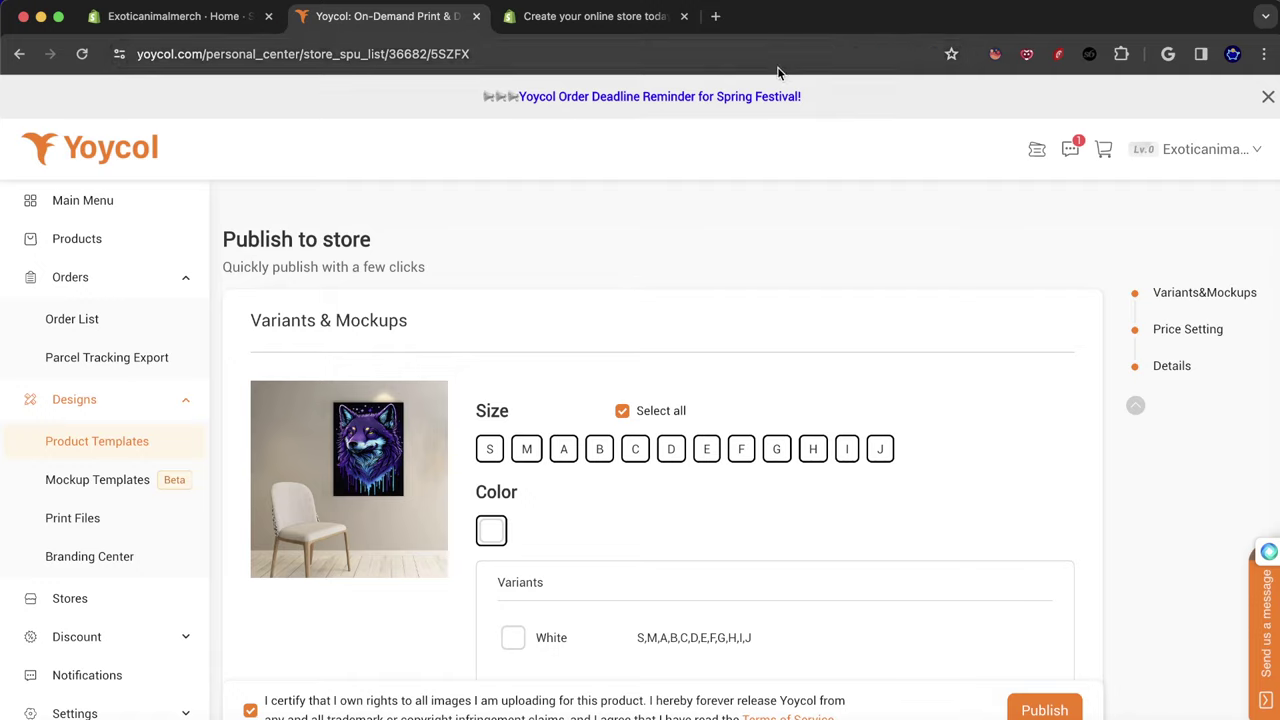
Load exoticspetclub.com in a new incognito window.
click(1264, 54)
click(1170, 132)
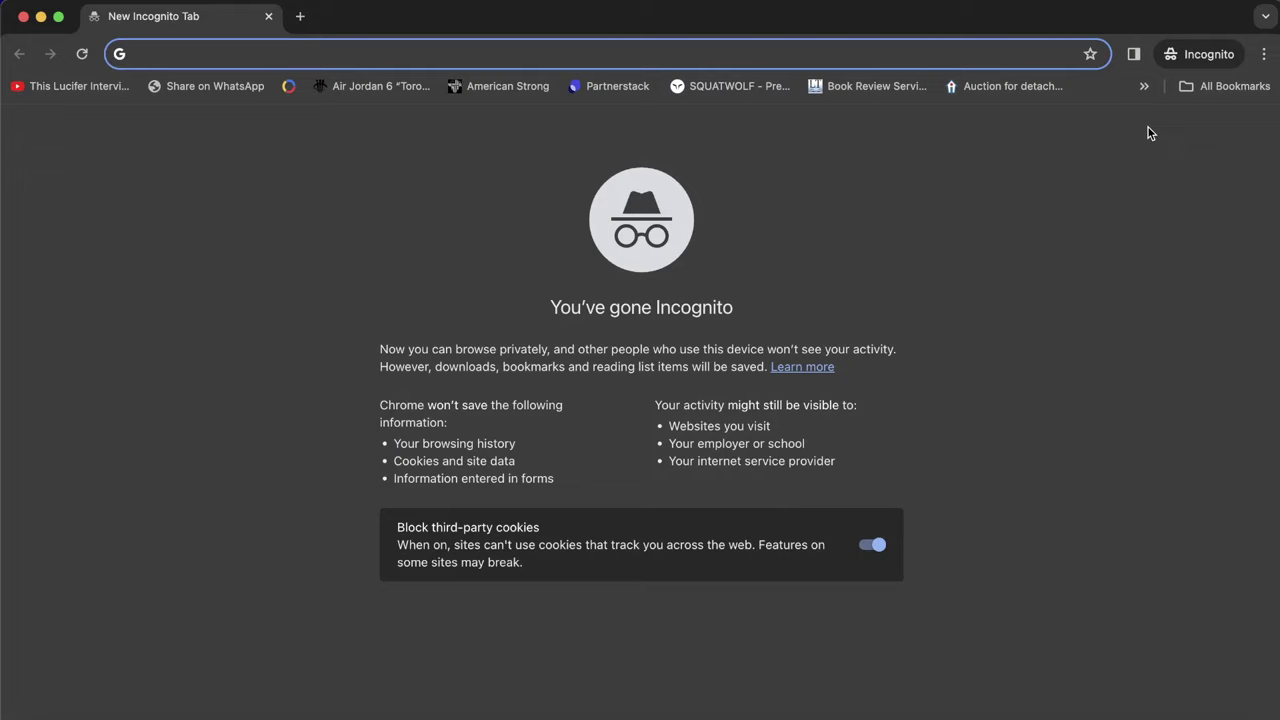
text(ex)
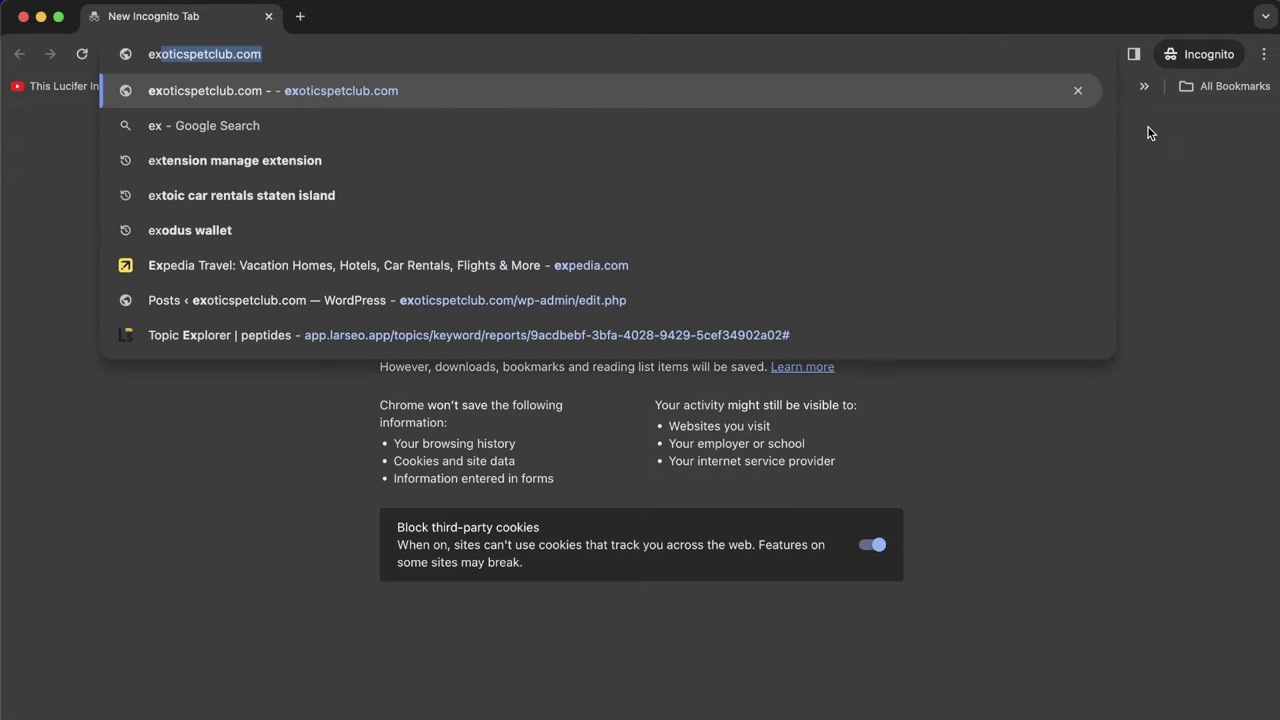
key(Return)
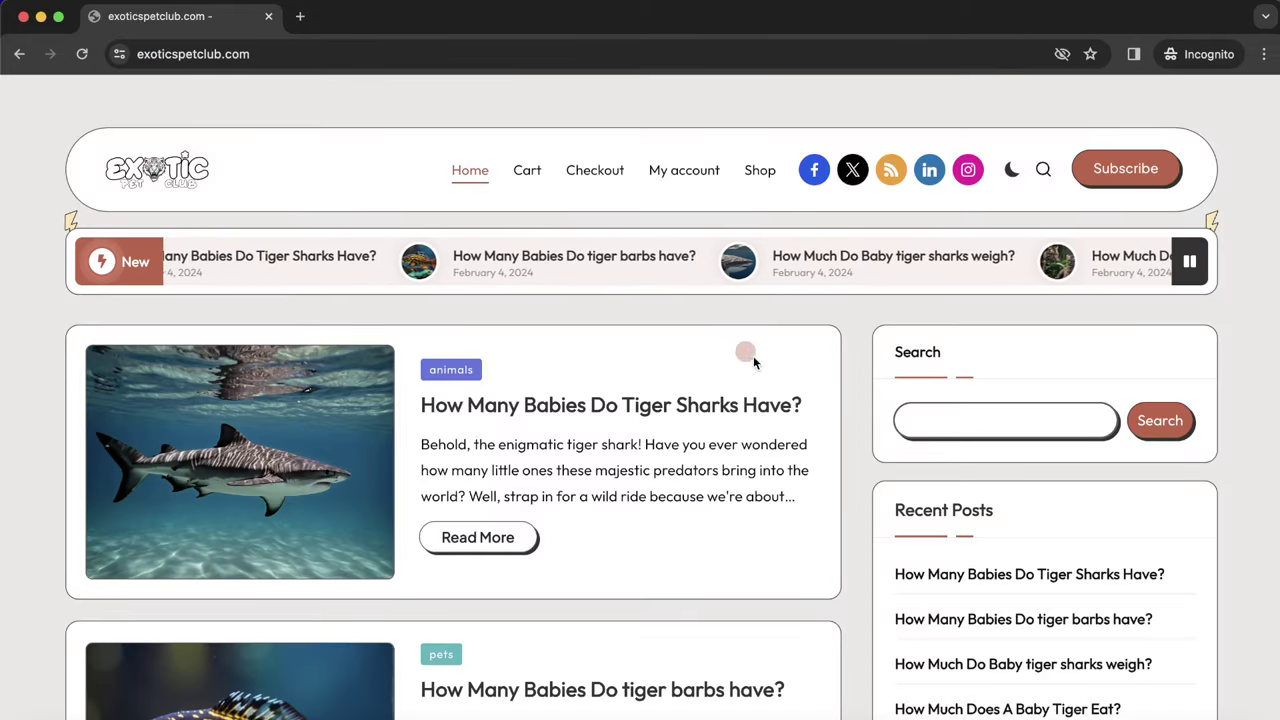
Look through the animal and pet posts on the blog's home page, down to the page numbers.
scroll(755, 350, down, 5)
scroll(739, 357, down, 12)
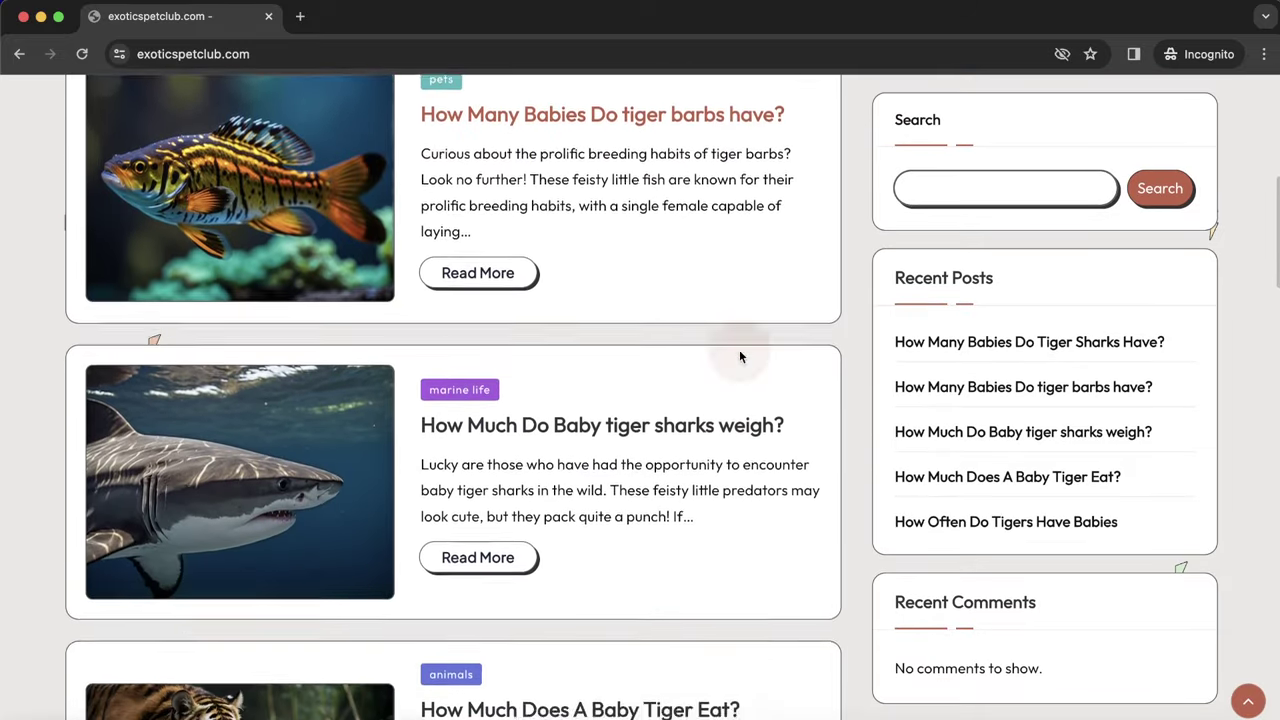
scroll(739, 349, down, 9)
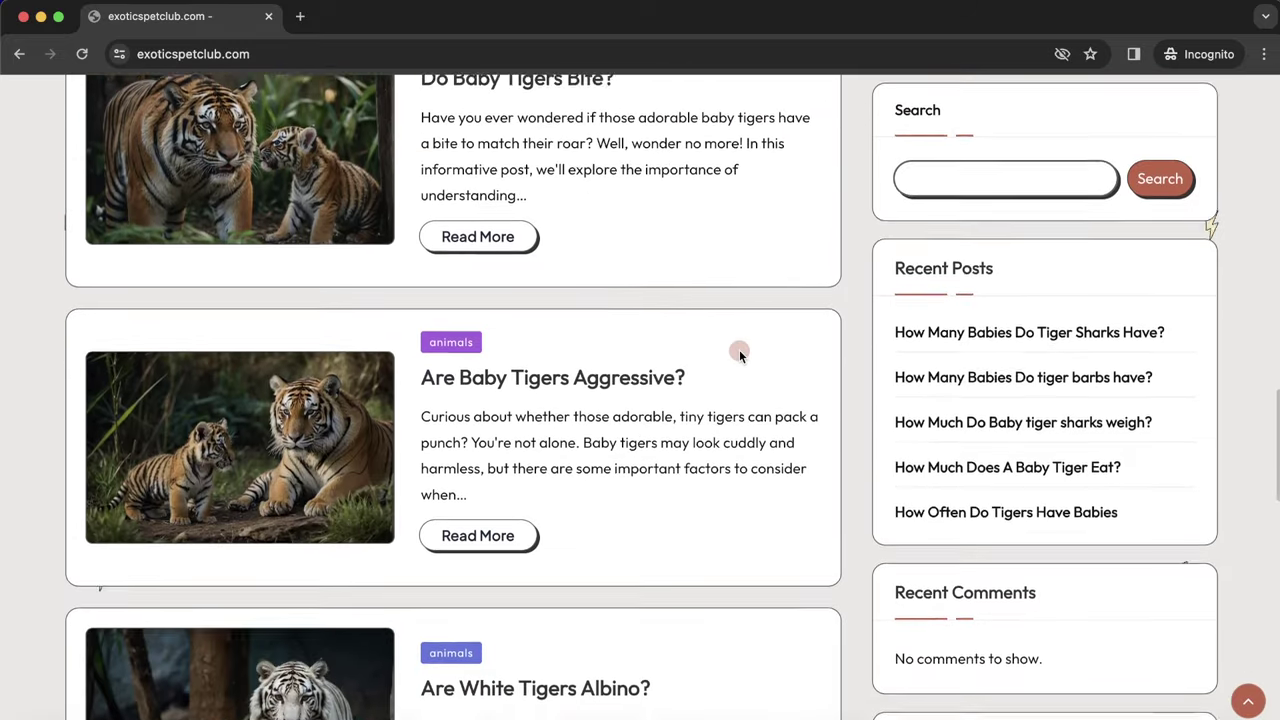
scroll(738, 348, down, 6)
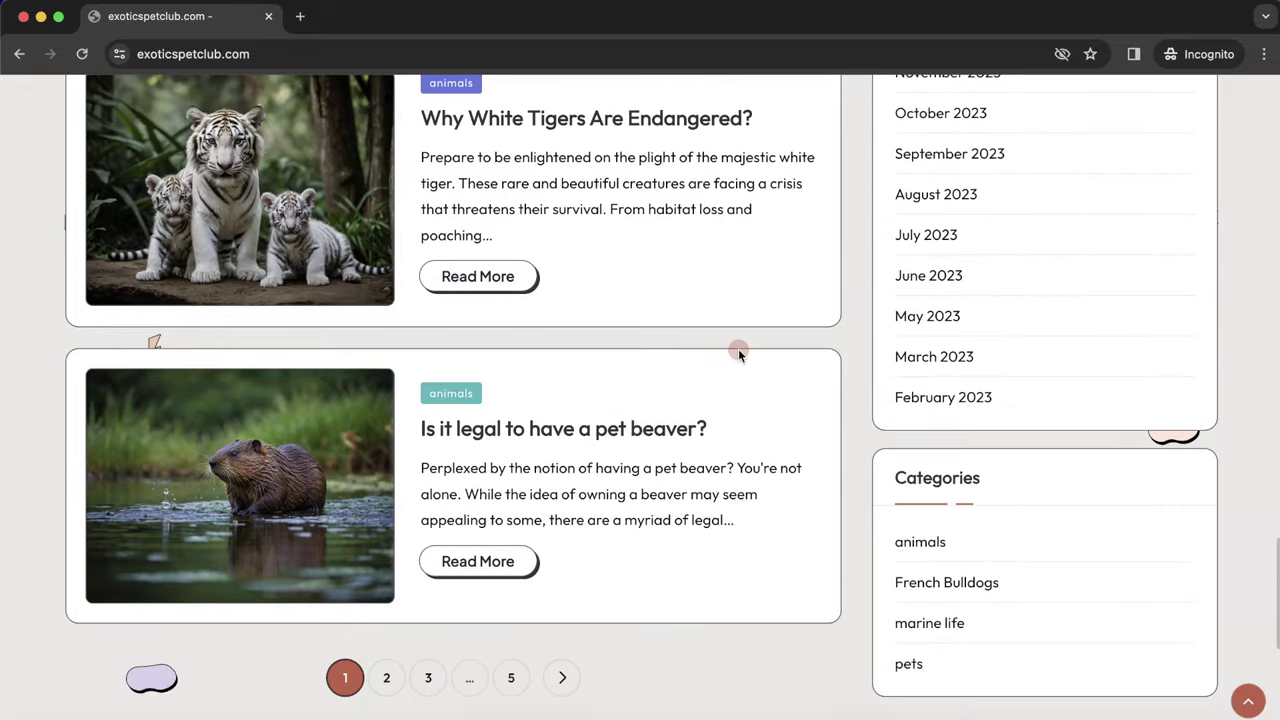
scroll(738, 348, up, 20)
scroll(736, 349, up, 3)
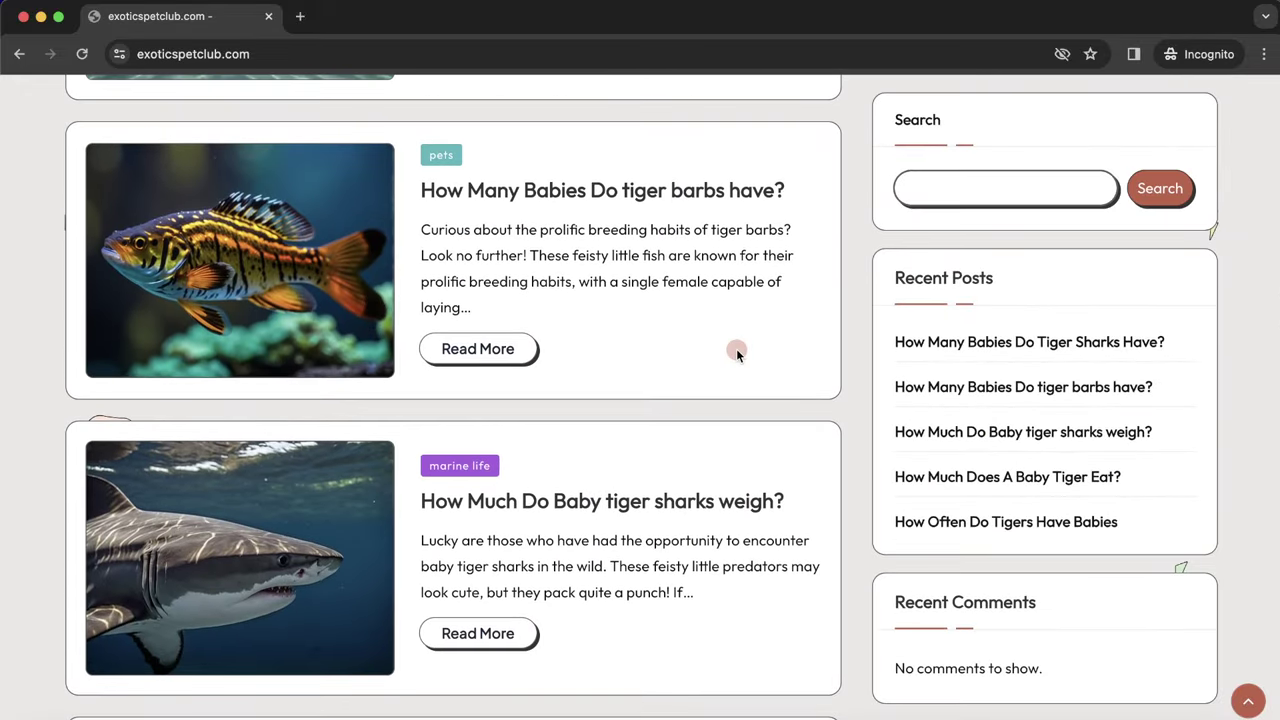
scroll(736, 349, up, 5)
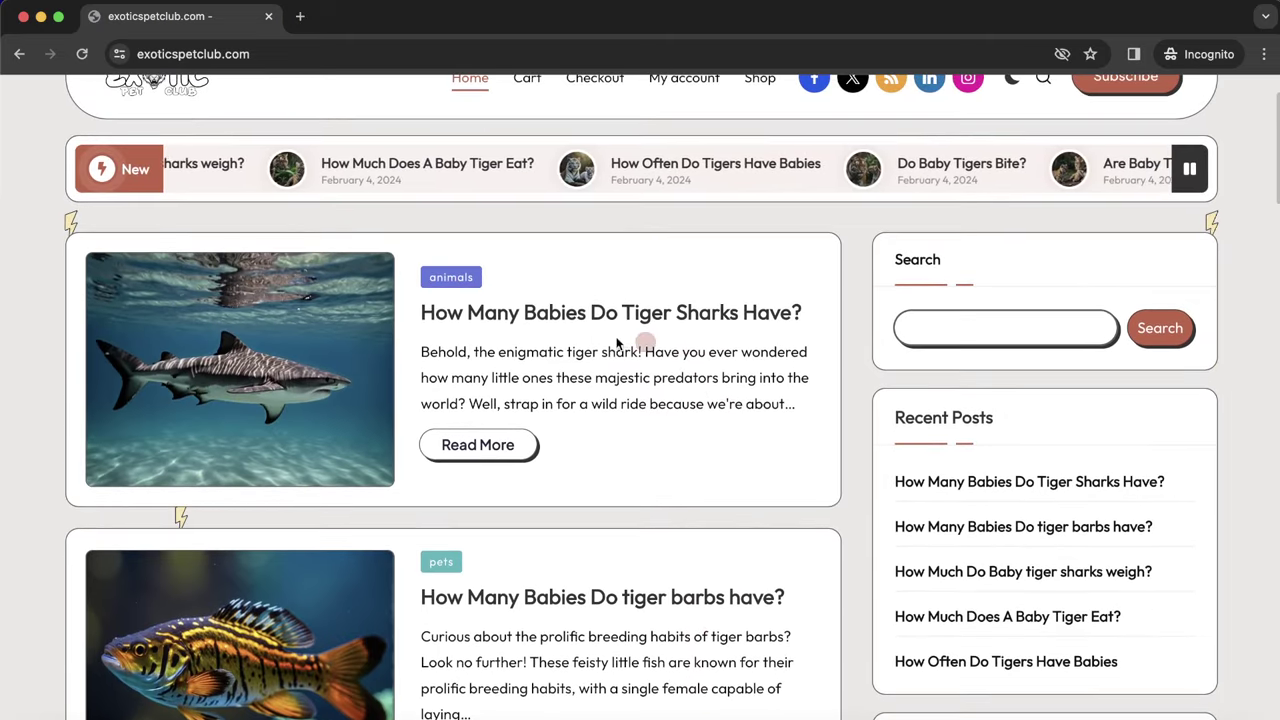
scroll(563, 323, down, 2)
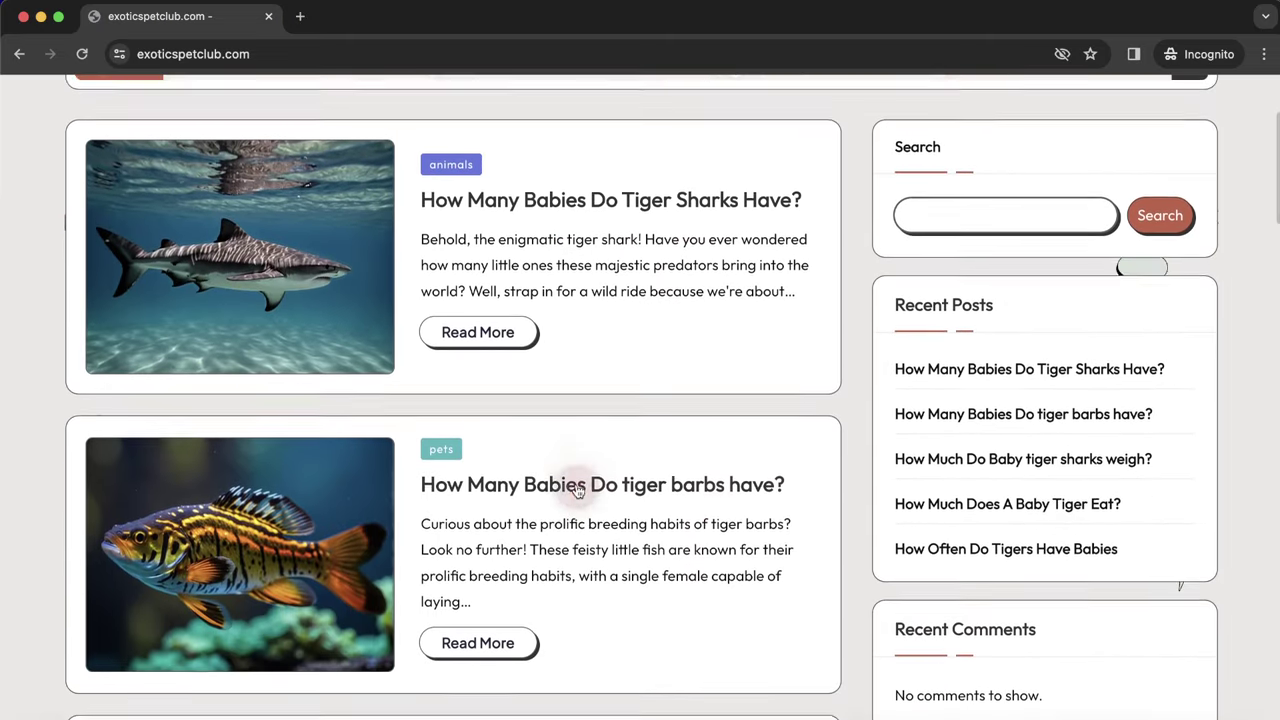
scroll(663, 449, down, 10)
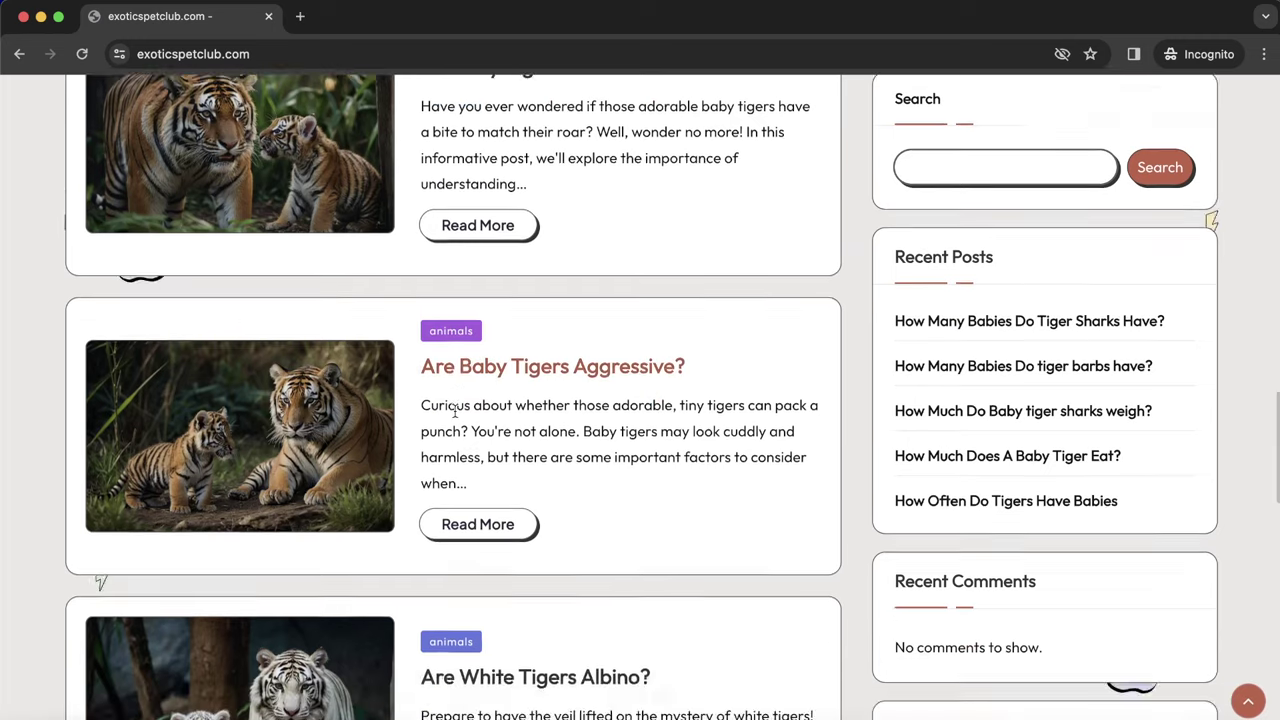
scroll(455, 411, down, 10)
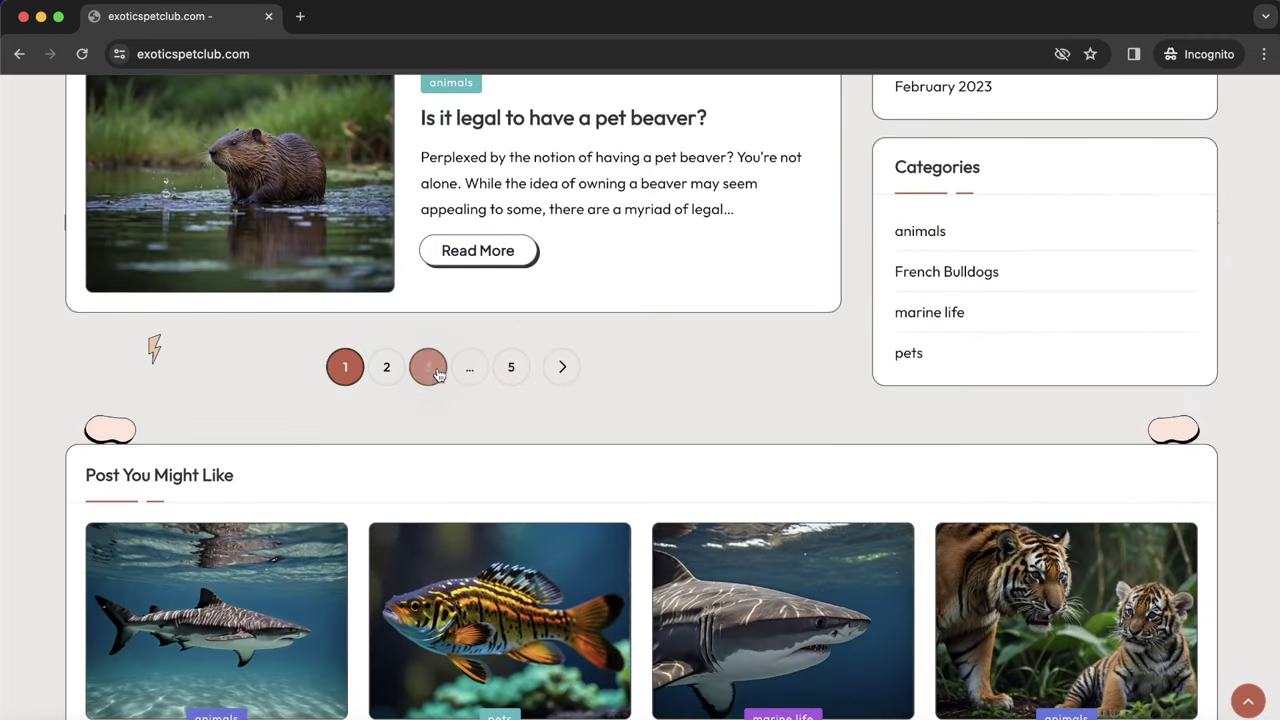
Go to page 3 of the blog and open the post "How Much Do French Bulldogs Cost? Based On Country".
click(430, 368)
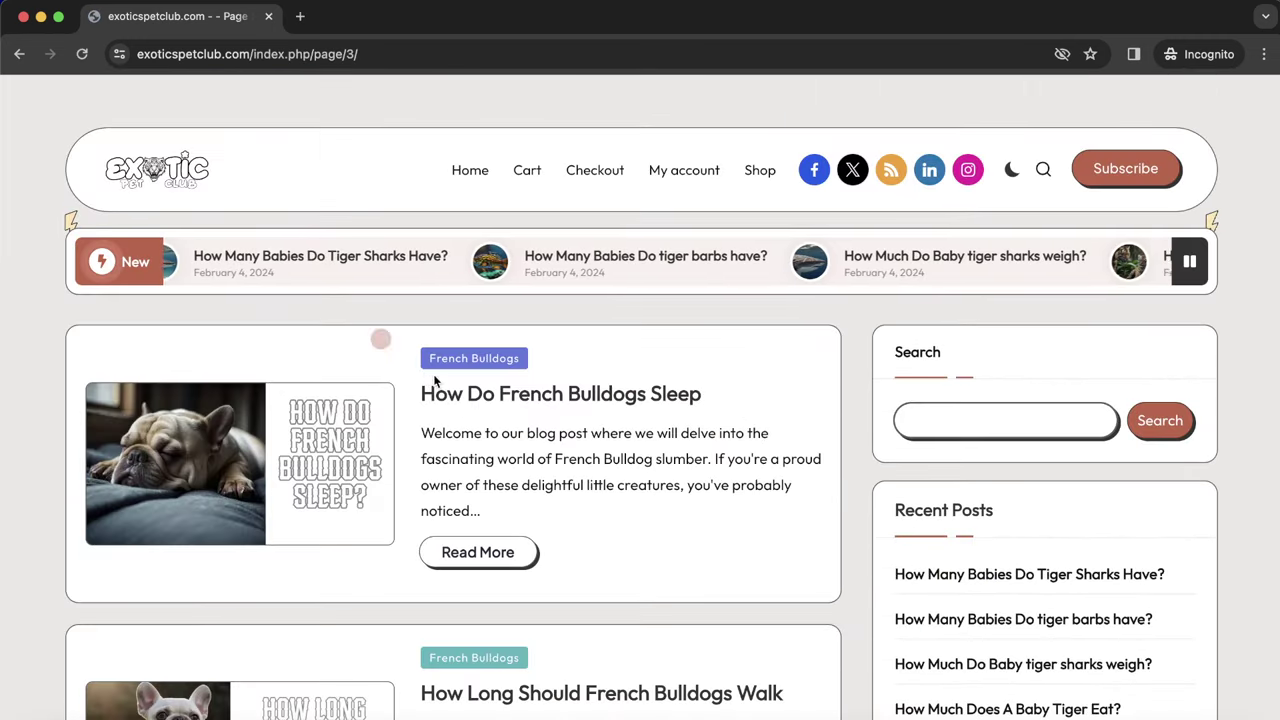
scroll(434, 380, down, 12)
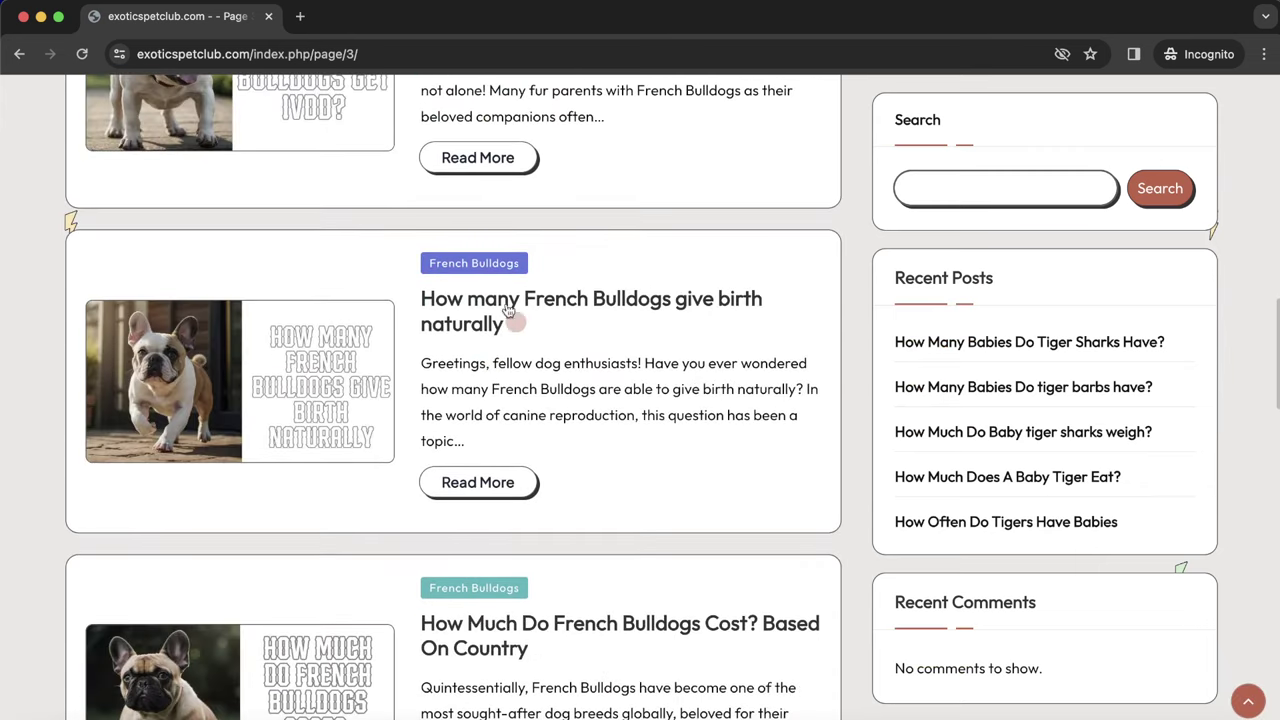
scroll(460, 400, down, 3)
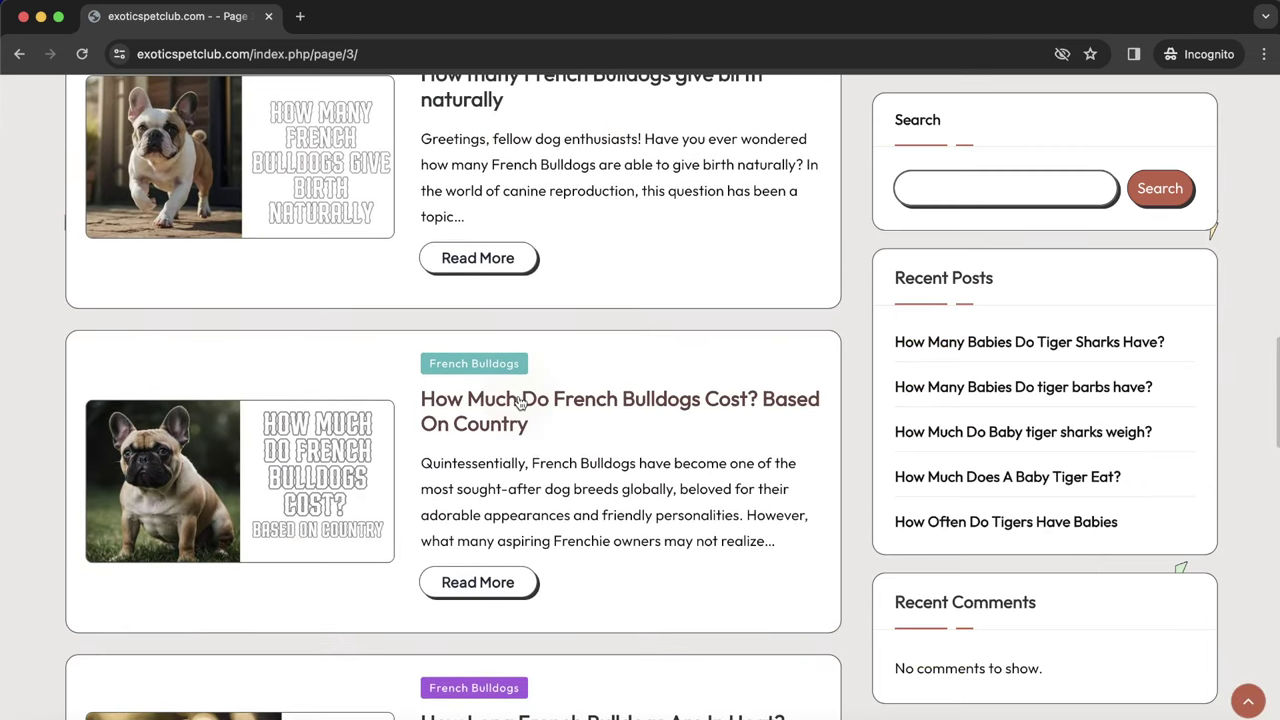
click(519, 401)
Skim the French Bulldog cost article through to its comments section, then return to the blog's home page.
scroll(633, 240, down, 6)
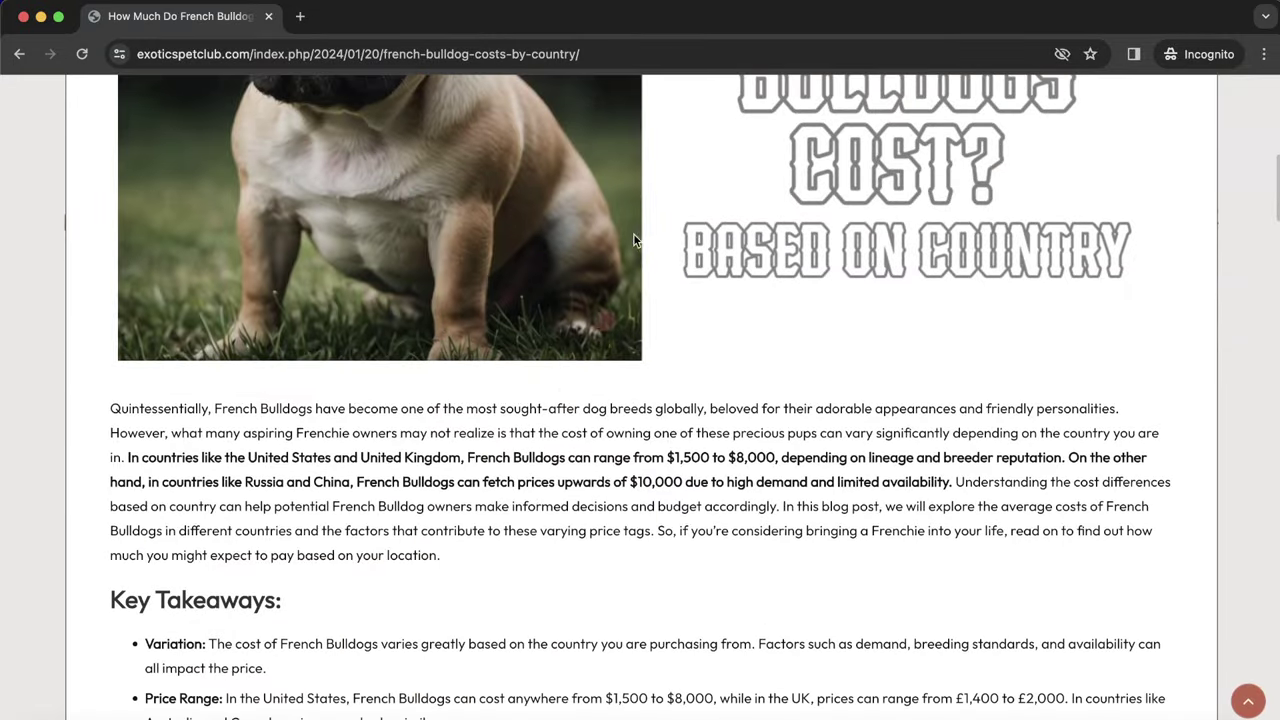
scroll(633, 240, down, 20)
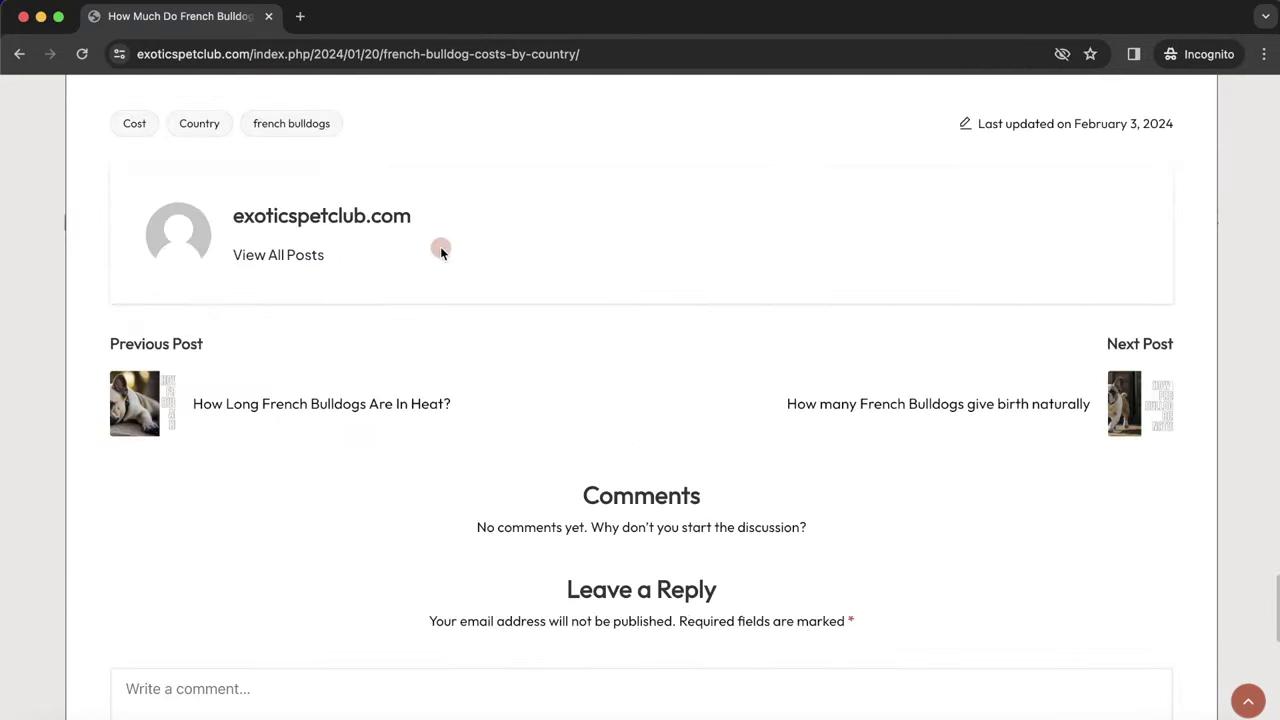
scroll(431, 451, down, 2)
scroll(241, 313, up, 20)
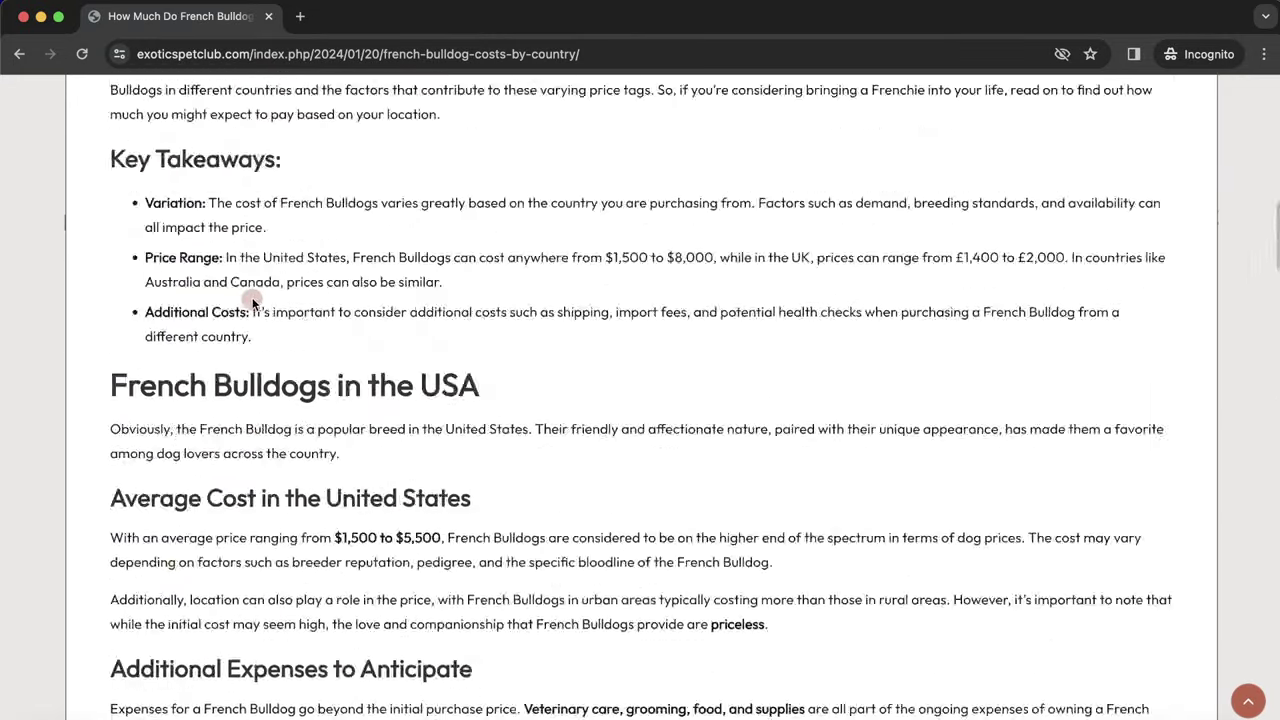
scroll(253, 302, up, 10)
click(215, 185)
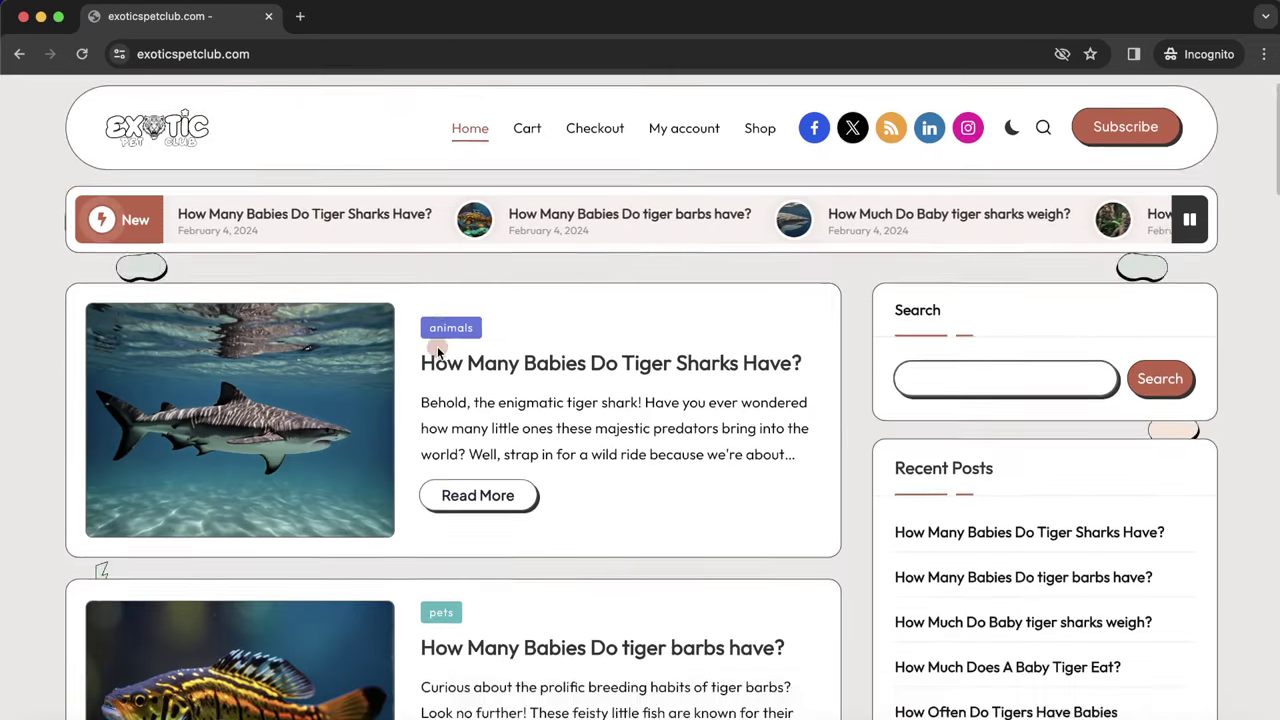
Glance over the newest posts on the blog's home page, then move the incognito window aside to reveal the Yoycol page behind it.
scroll(437, 350, down, 5)
scroll(431, 348, up, 3)
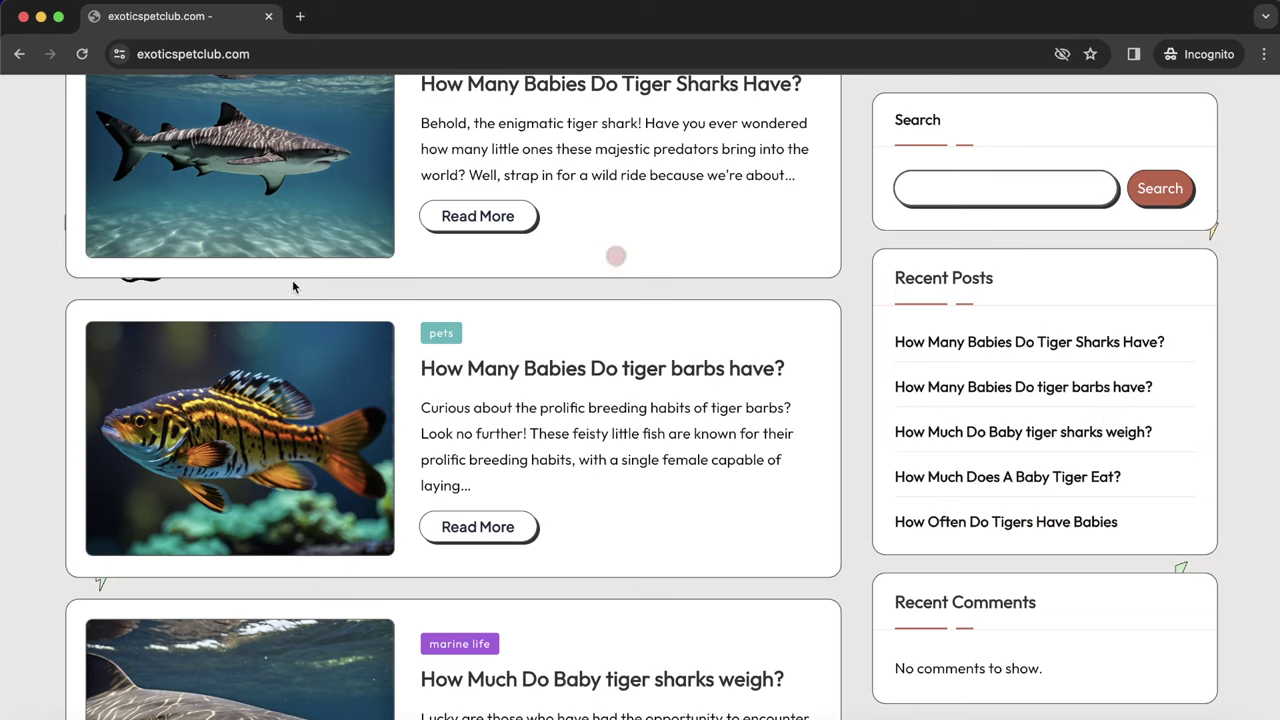
scroll(409, 471, up, 4)
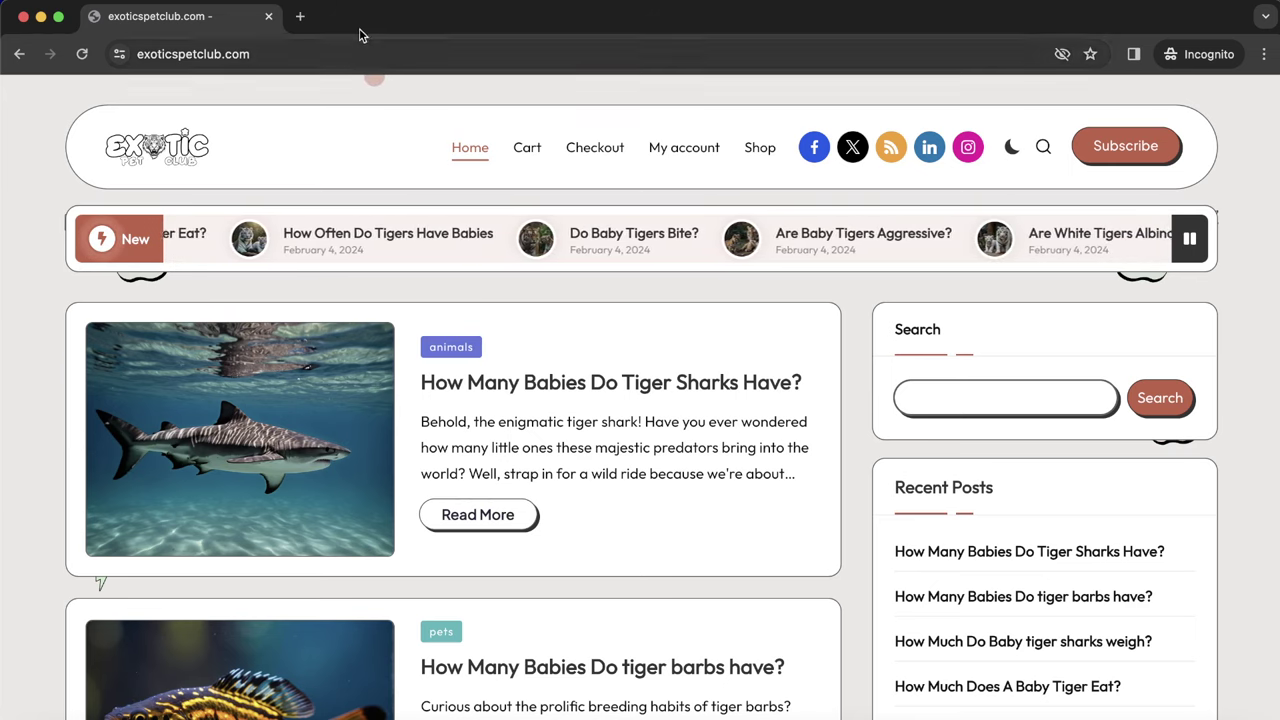
mouse_move(361, 35)
mouse_down()
mouse_move(557, 44)
mouse_move(323, 31)
mouse_move(336, 33)
mouse_up()
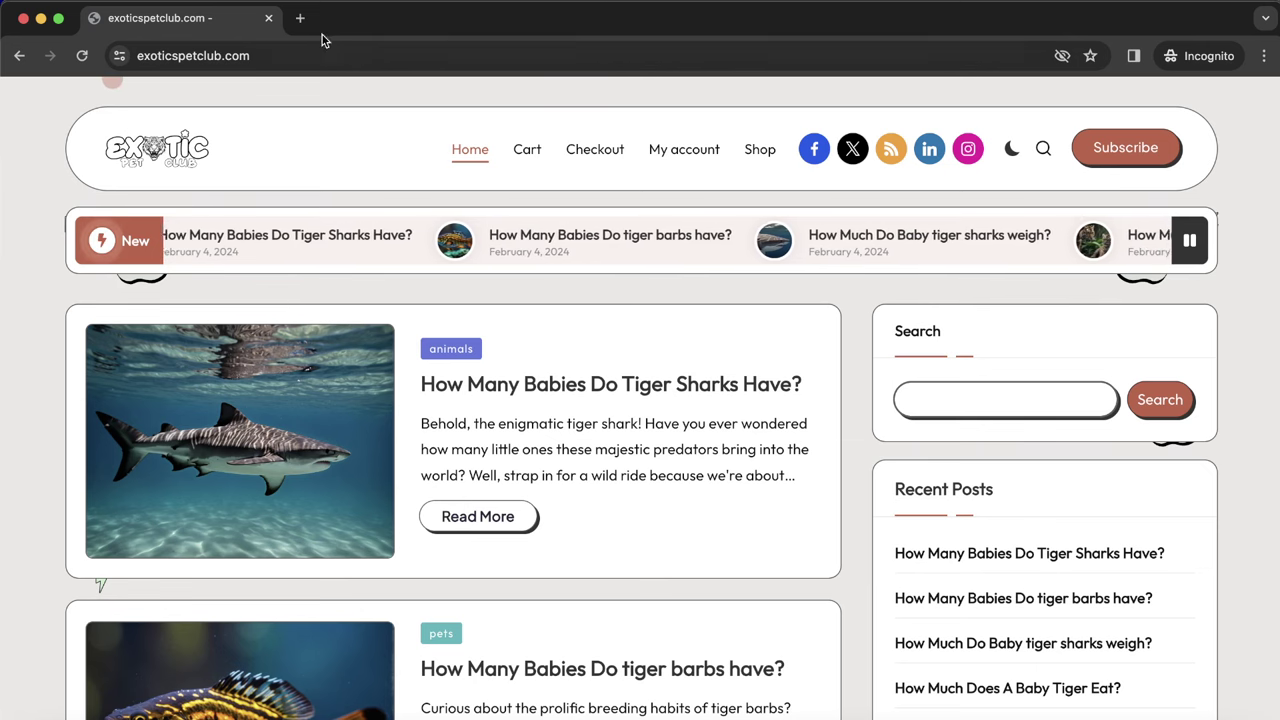
drag(420, 29, 523, 37)
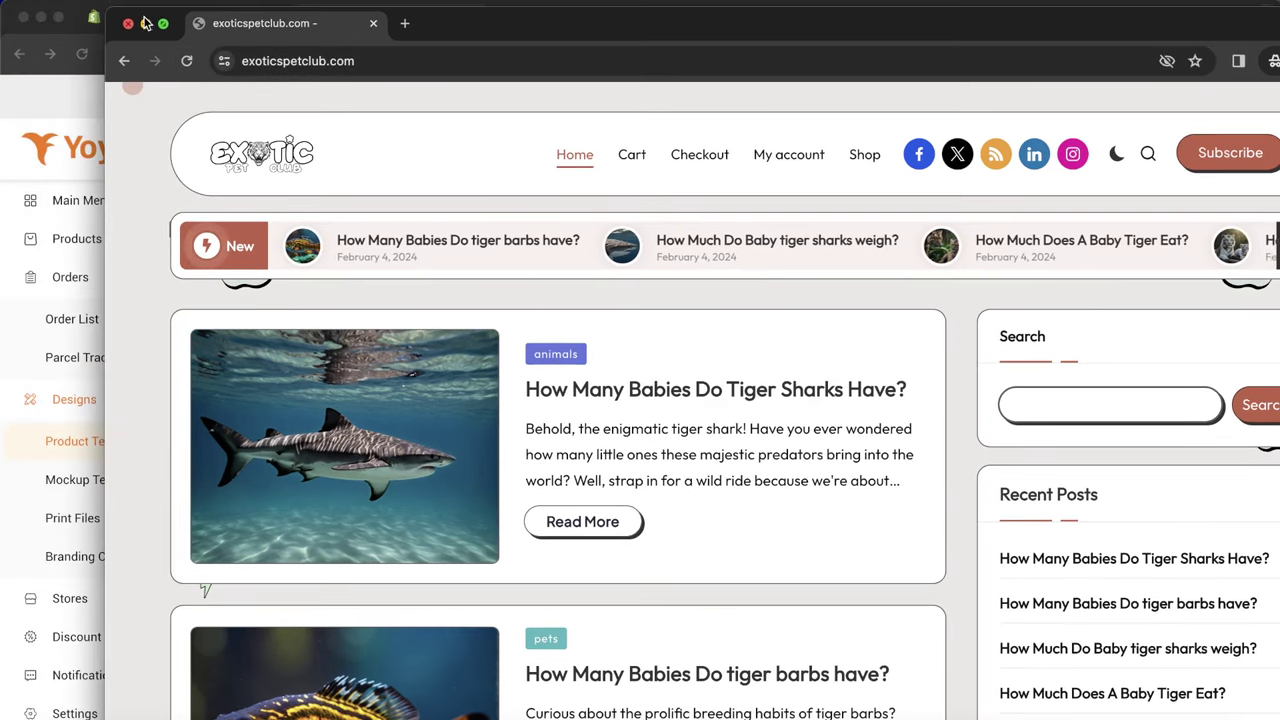
Look through the animal posts on the blog's home page down to the page numbers and return to the header.
scroll(617, 213, down, 12)
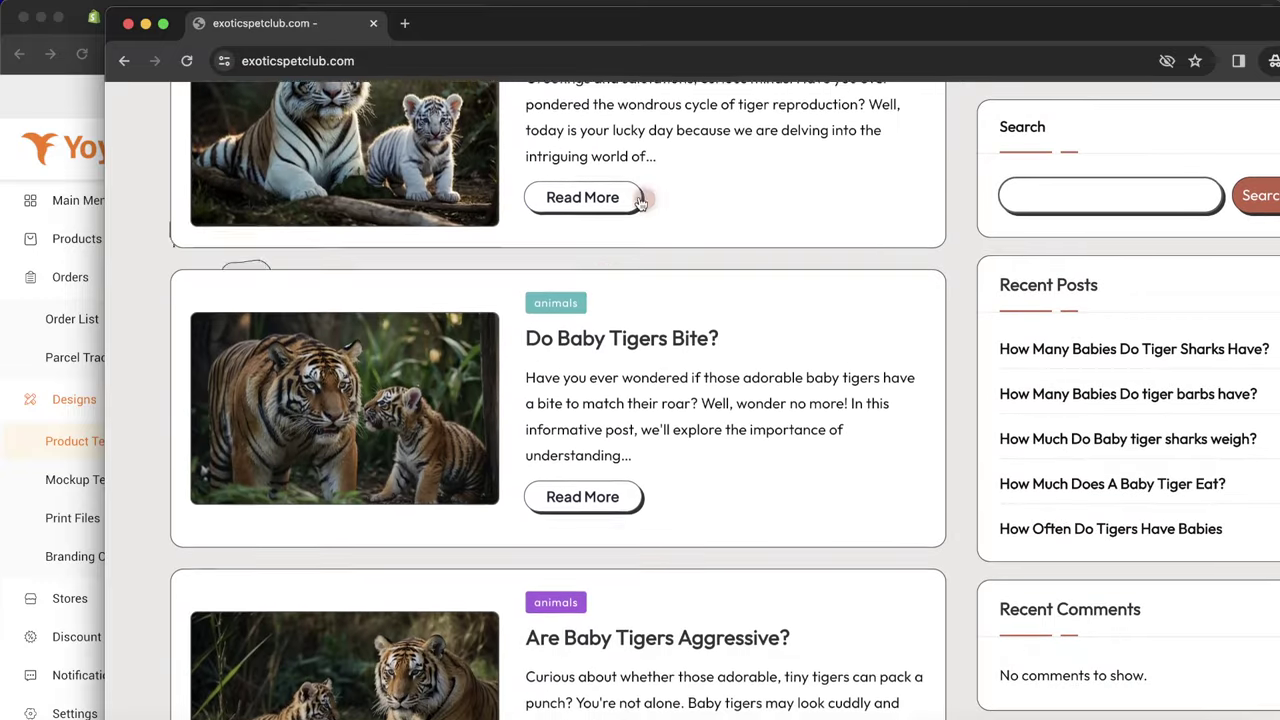
scroll(640, 200, down, 9)
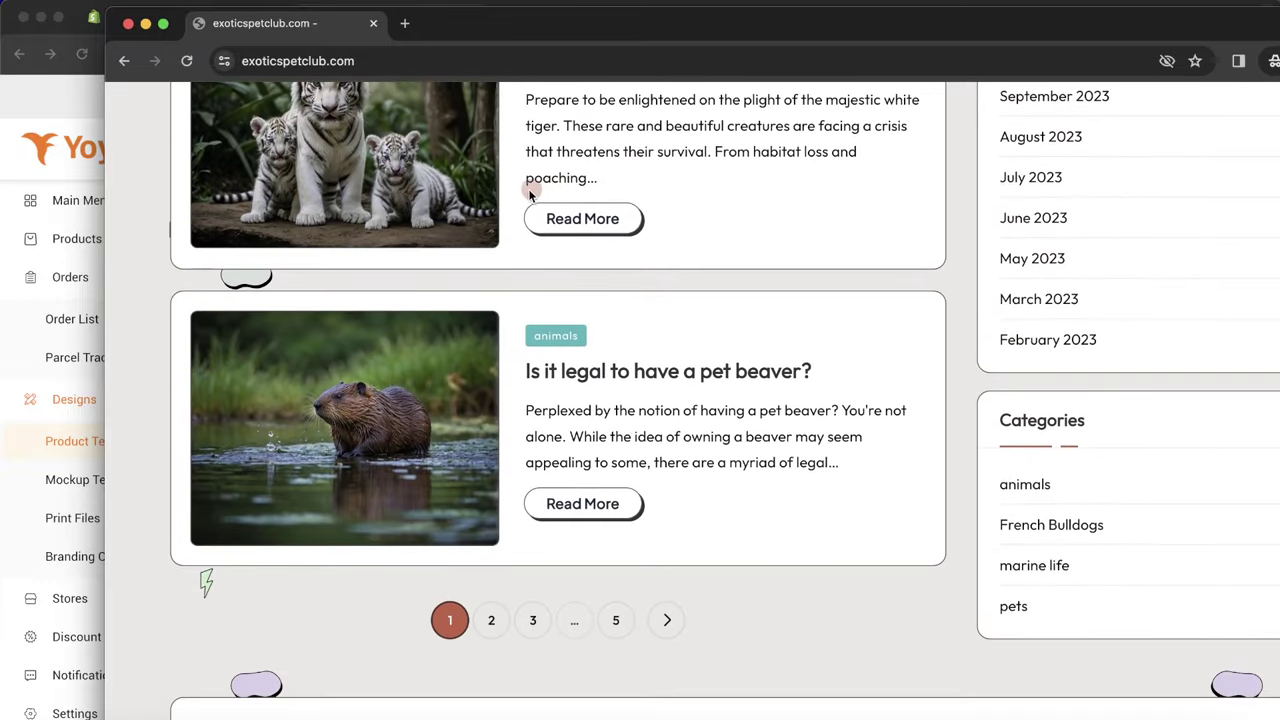
scroll(518, 188, up, 20)
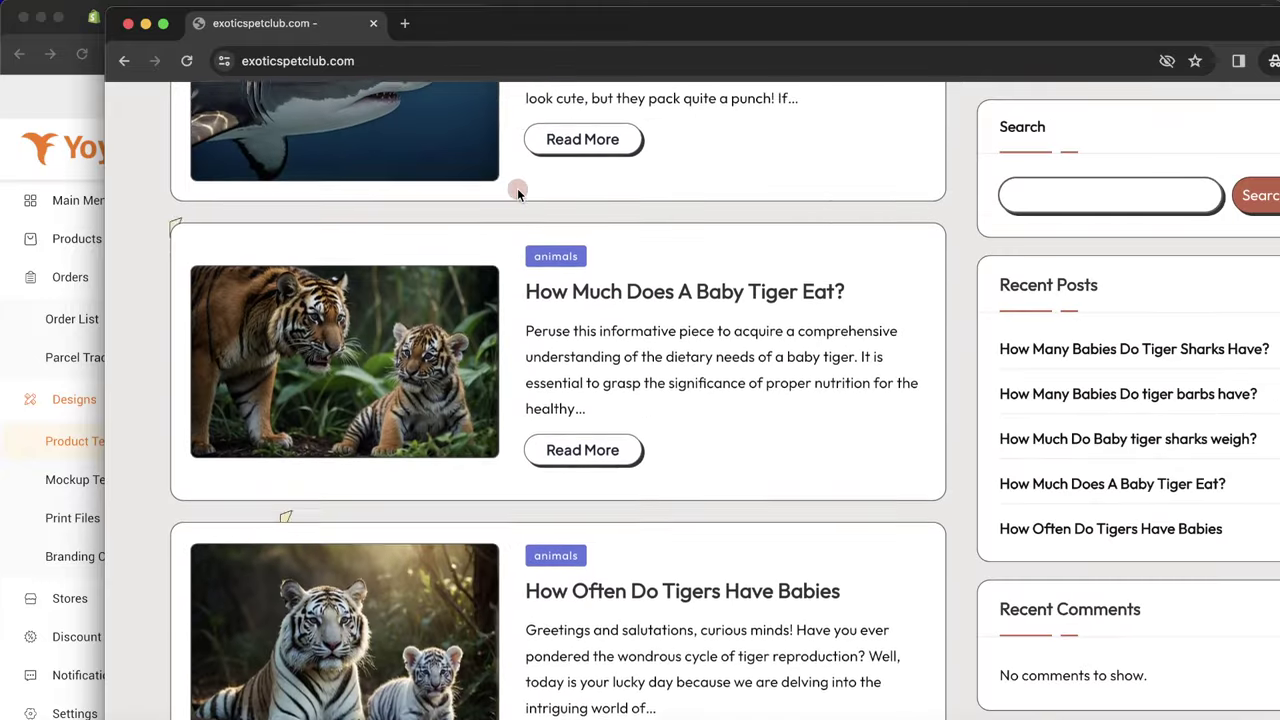
scroll(512, 192, down, 7)
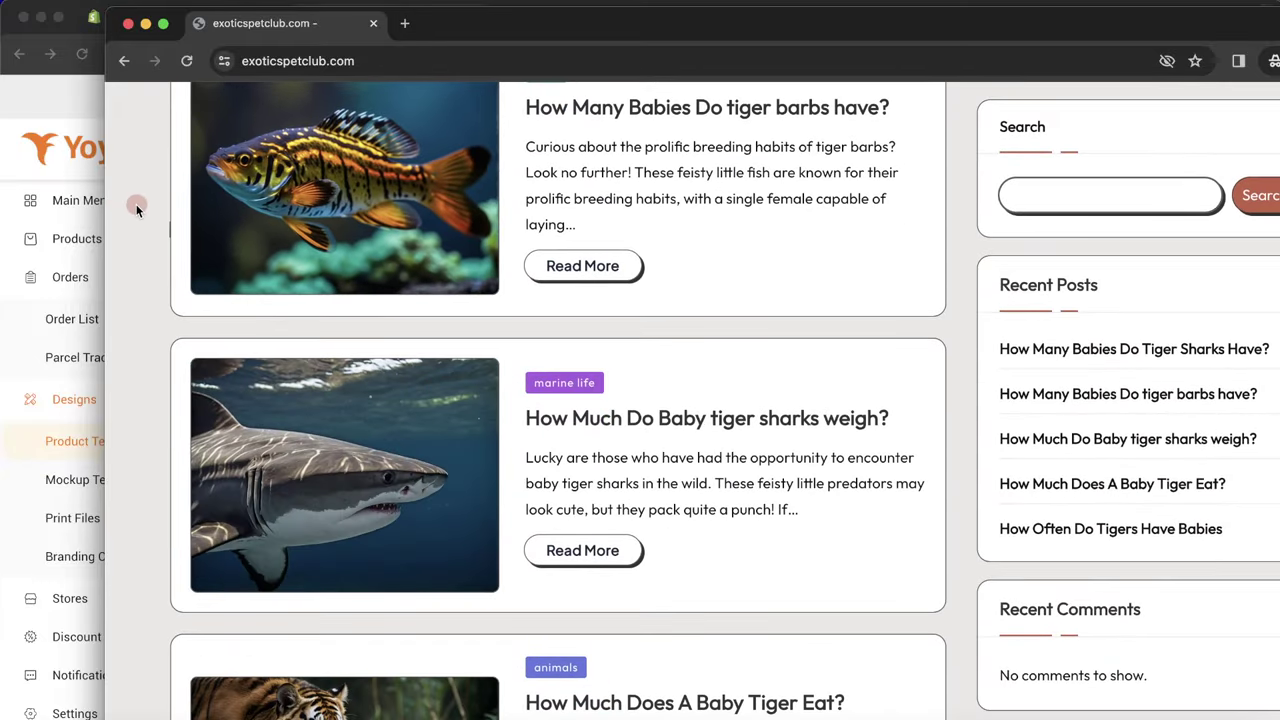
scroll(135, 204, up, 2)
scroll(135, 204, up, 2)
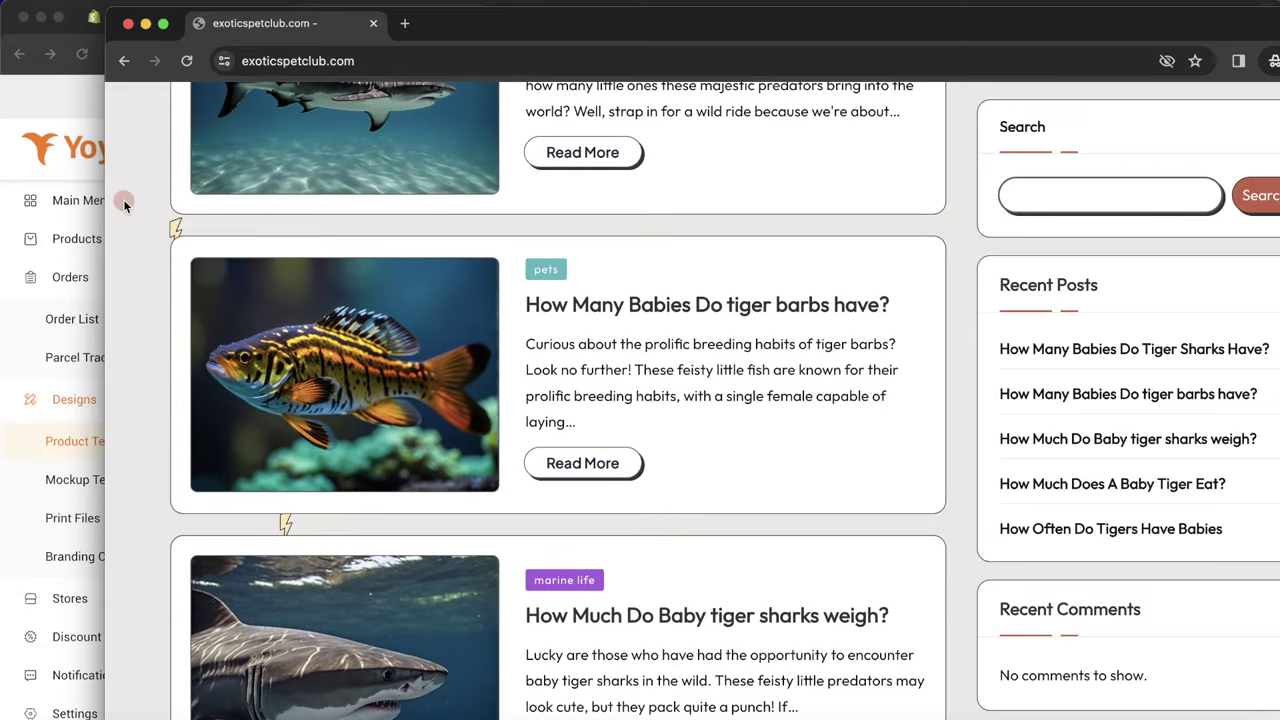
scroll(124, 204, up, 3)
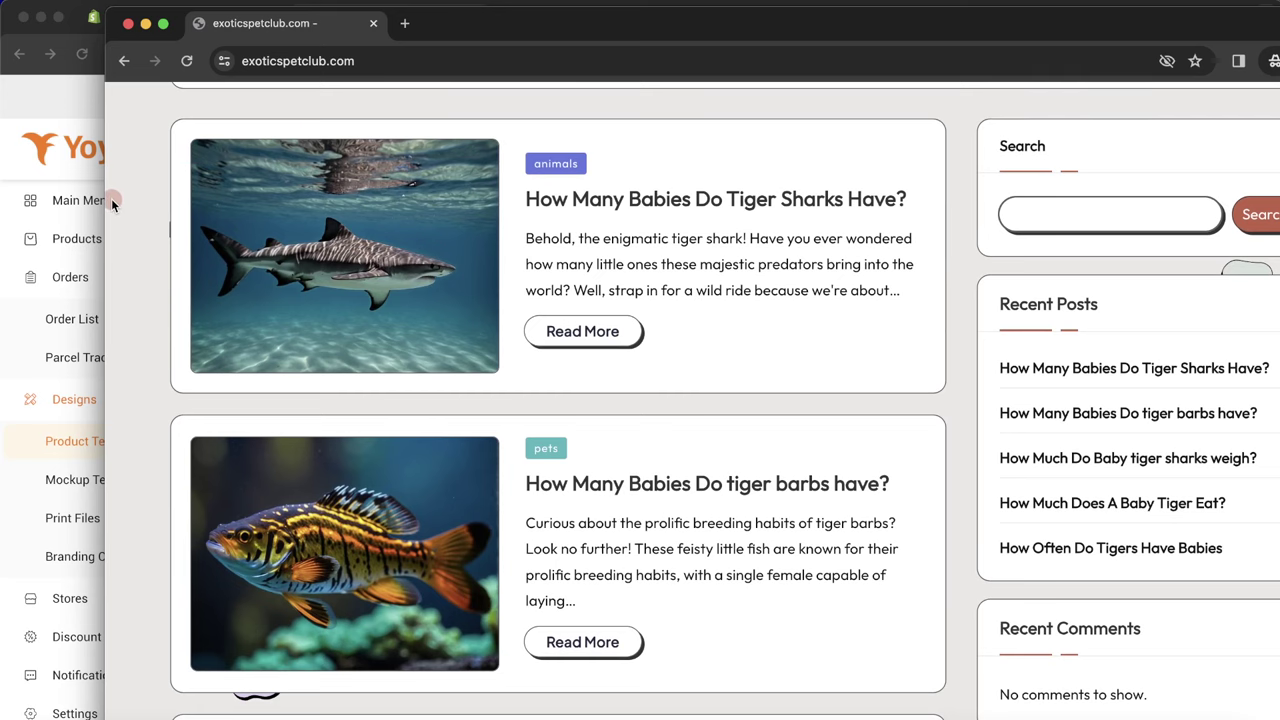
scroll(111, 198, down, 10)
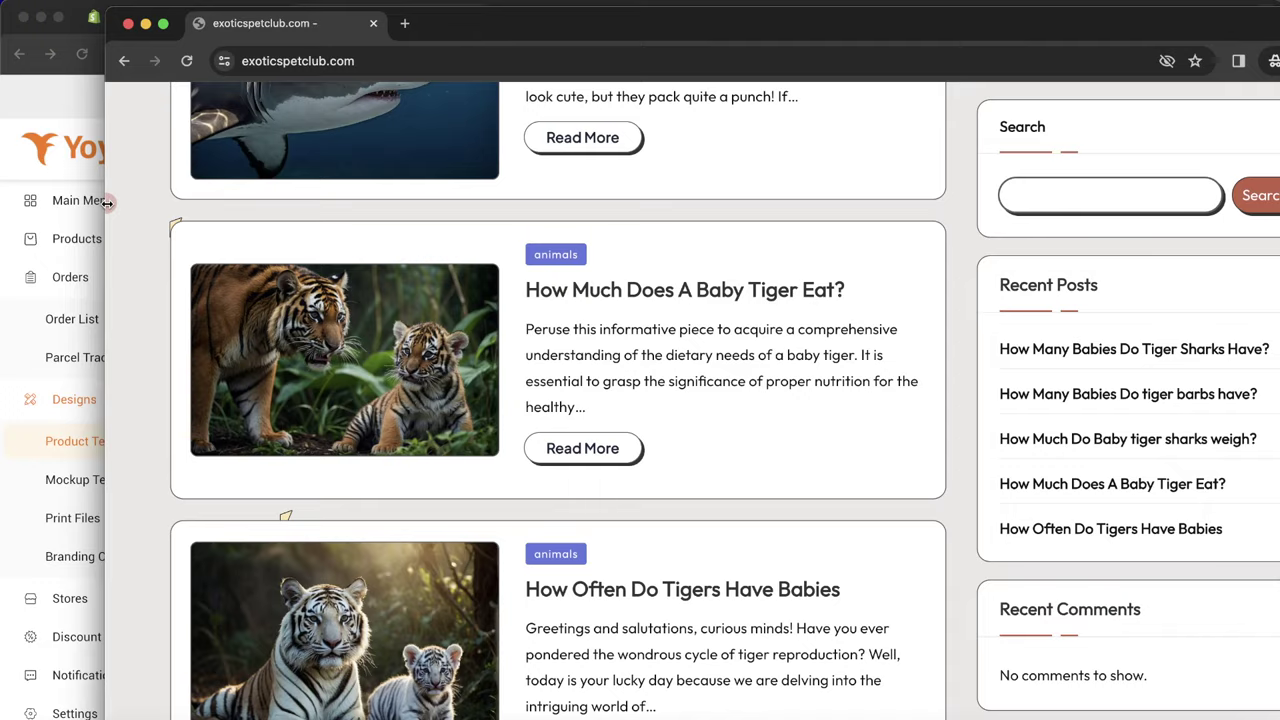
scroll(124, 203, up, 10)
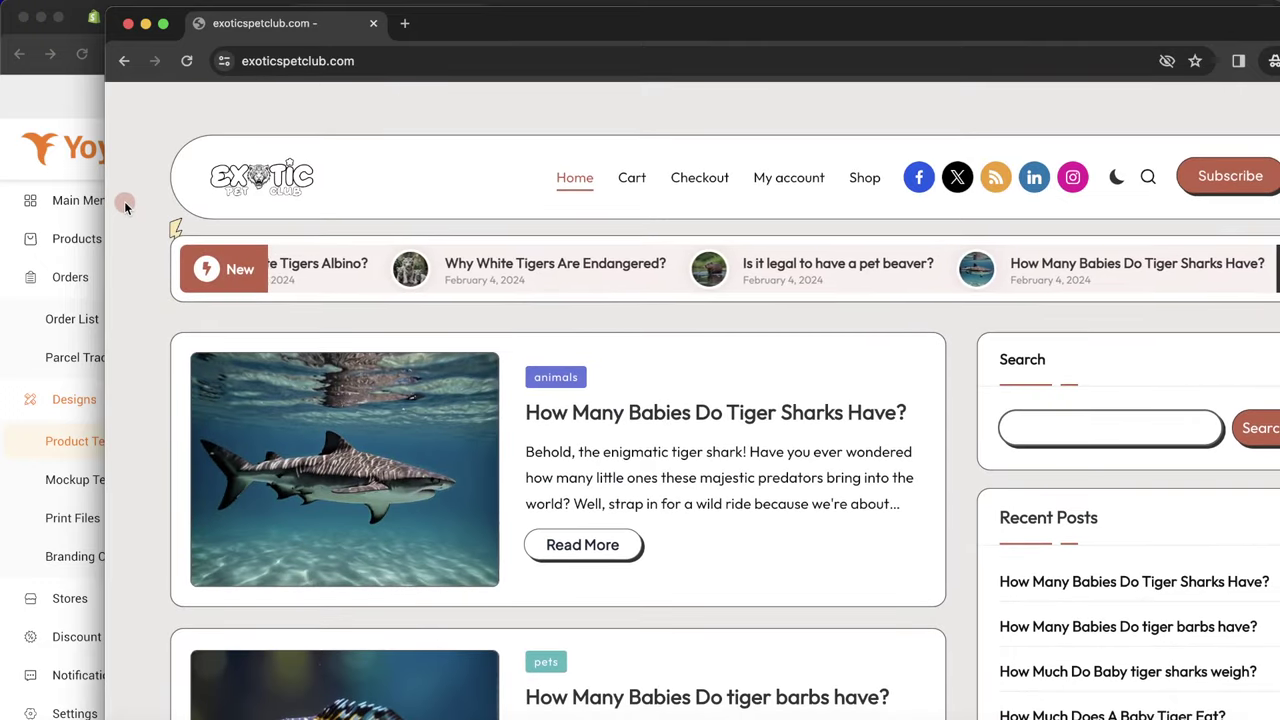
scroll(124, 201, down, 15)
scroll(124, 203, up, 8)
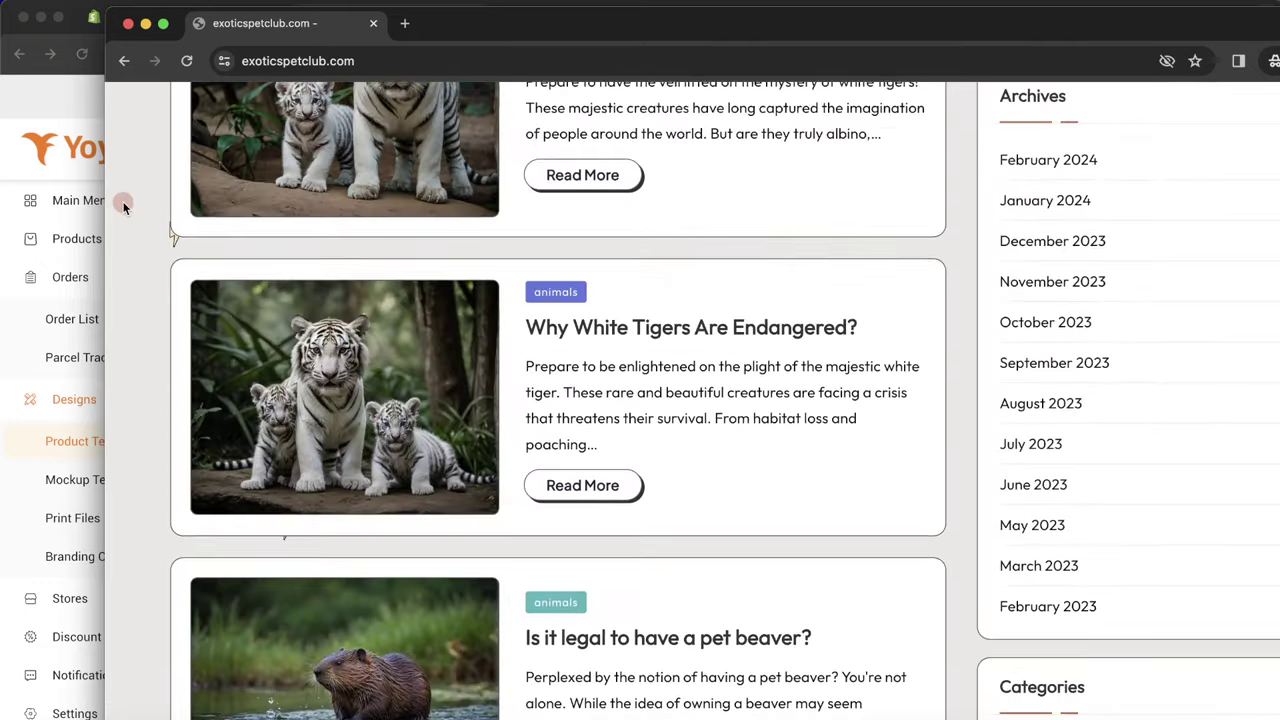
scroll(124, 203, up, 2)
scroll(137, 197, up, 10)
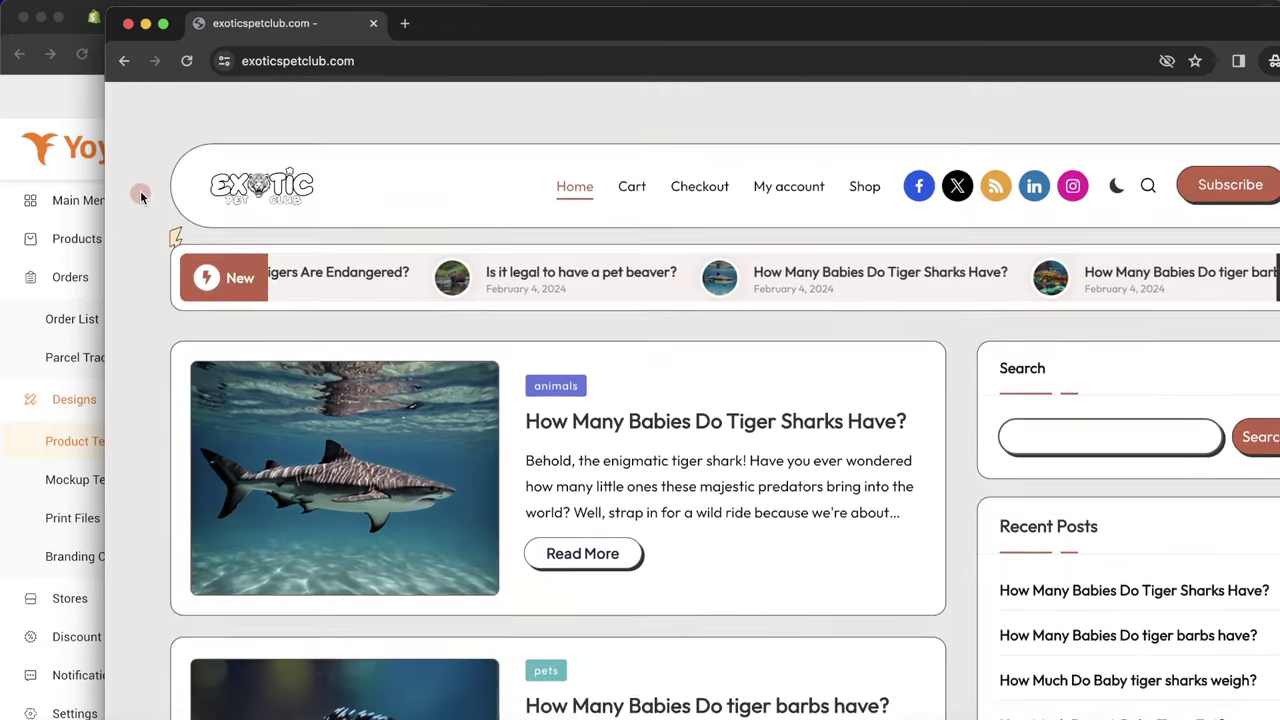
Close the blog's incognito window and review the sizes, variants and mockup on Yoycol's Publish to store page for the wolf poster.
click(127, 24)
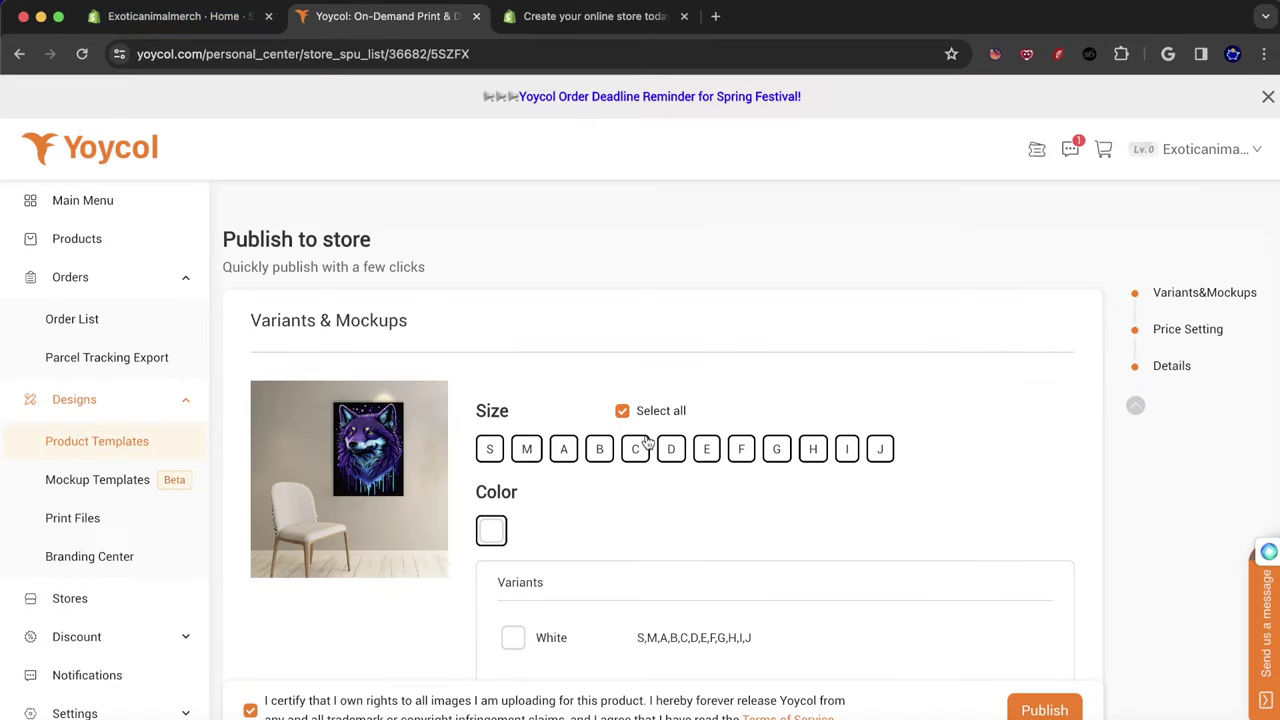
scroll(586, 397, down, 3)
scroll(580, 394, up, 3)
scroll(686, 400, down, 3)
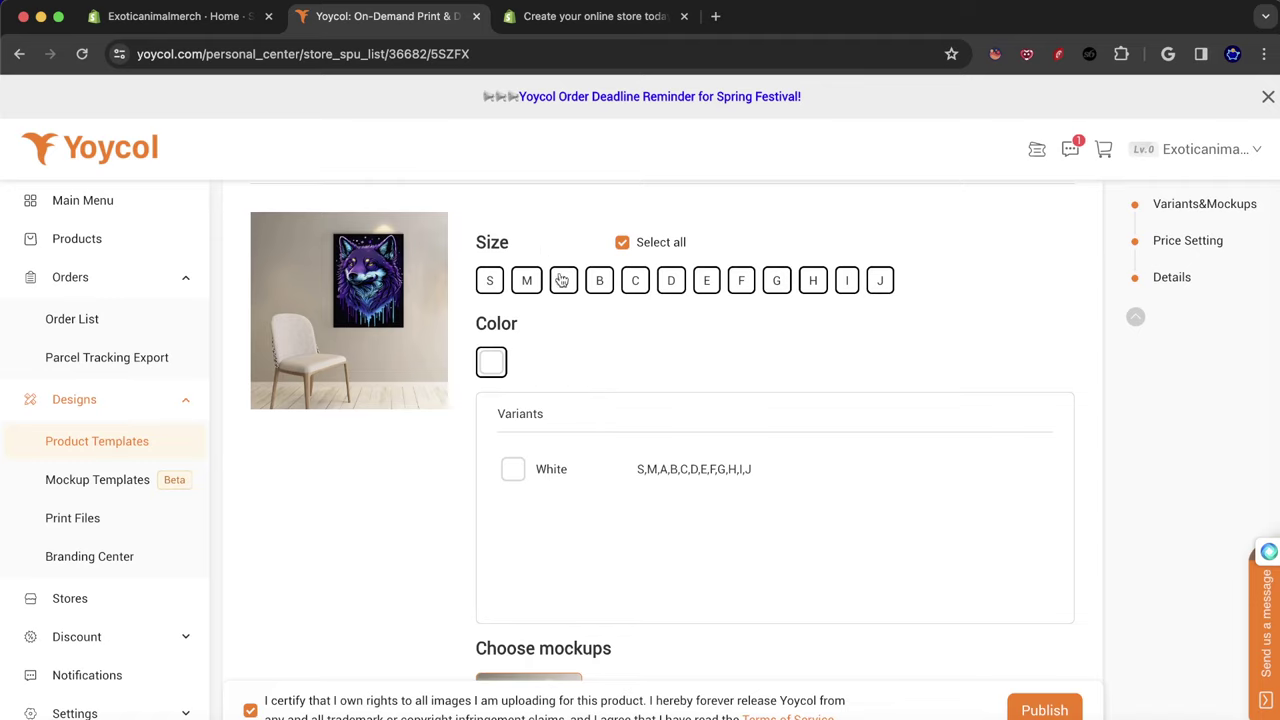
scroll(565, 280, down, 2)
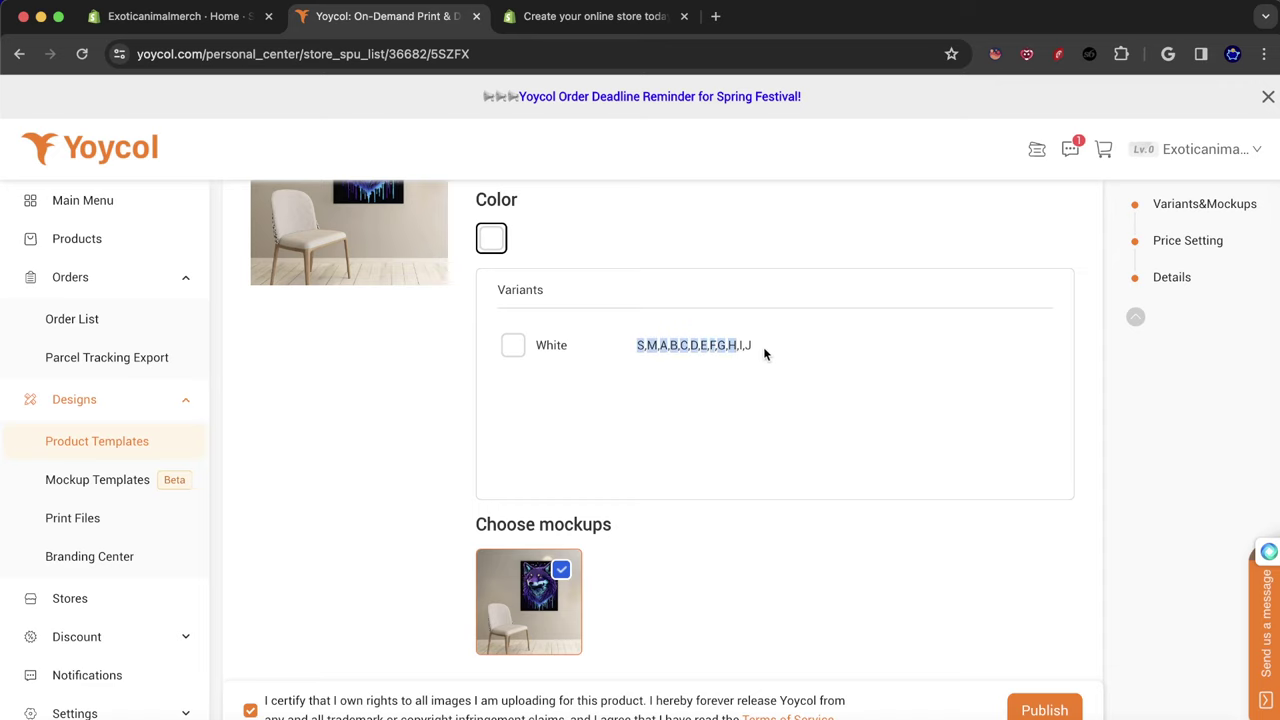
scroll(750, 354, down, 5)
scroll(750, 354, up, 5)
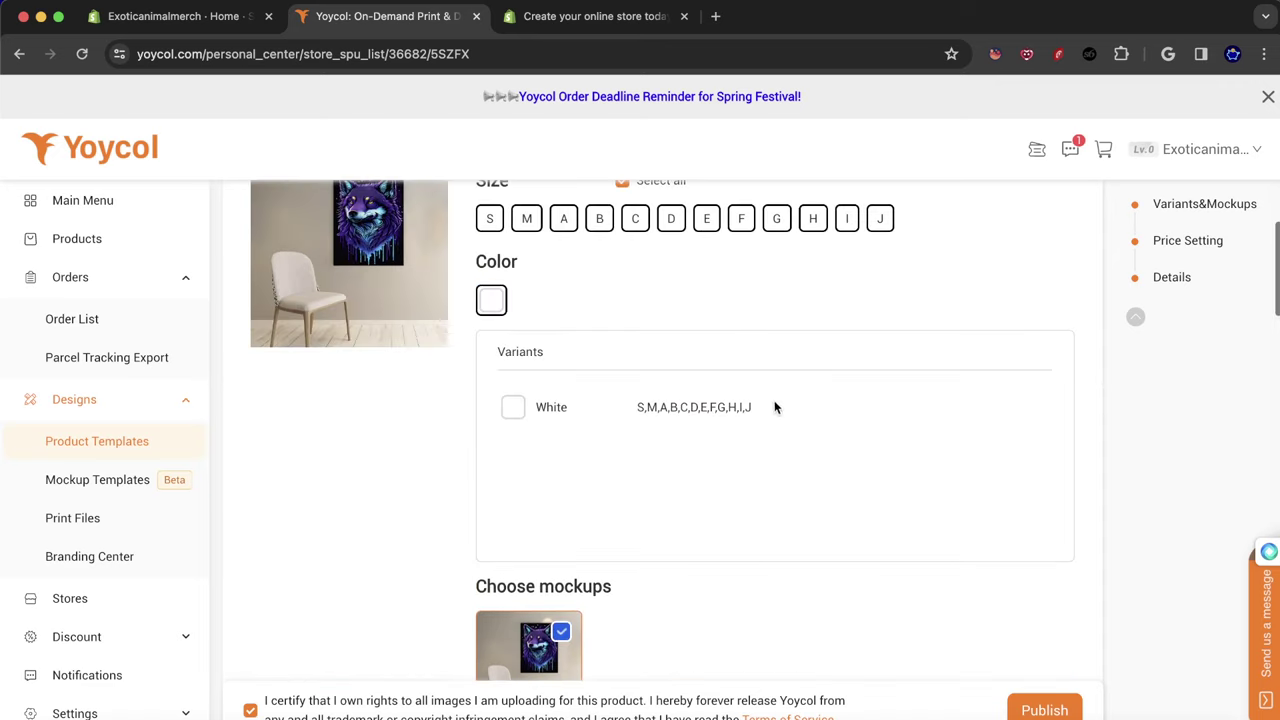
drag(774, 406, 655, 407)
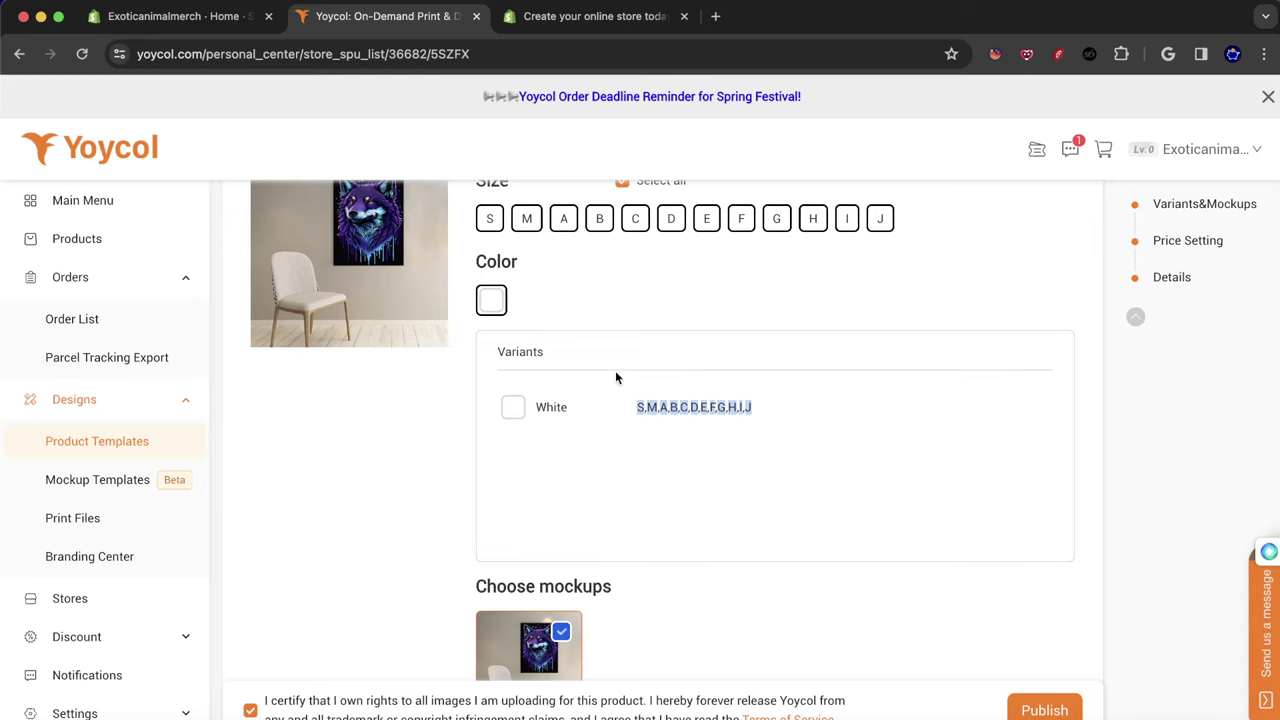
scroll(615, 377, up, 1)
Deselect the poster's white color option and select it again.
click(491, 394)
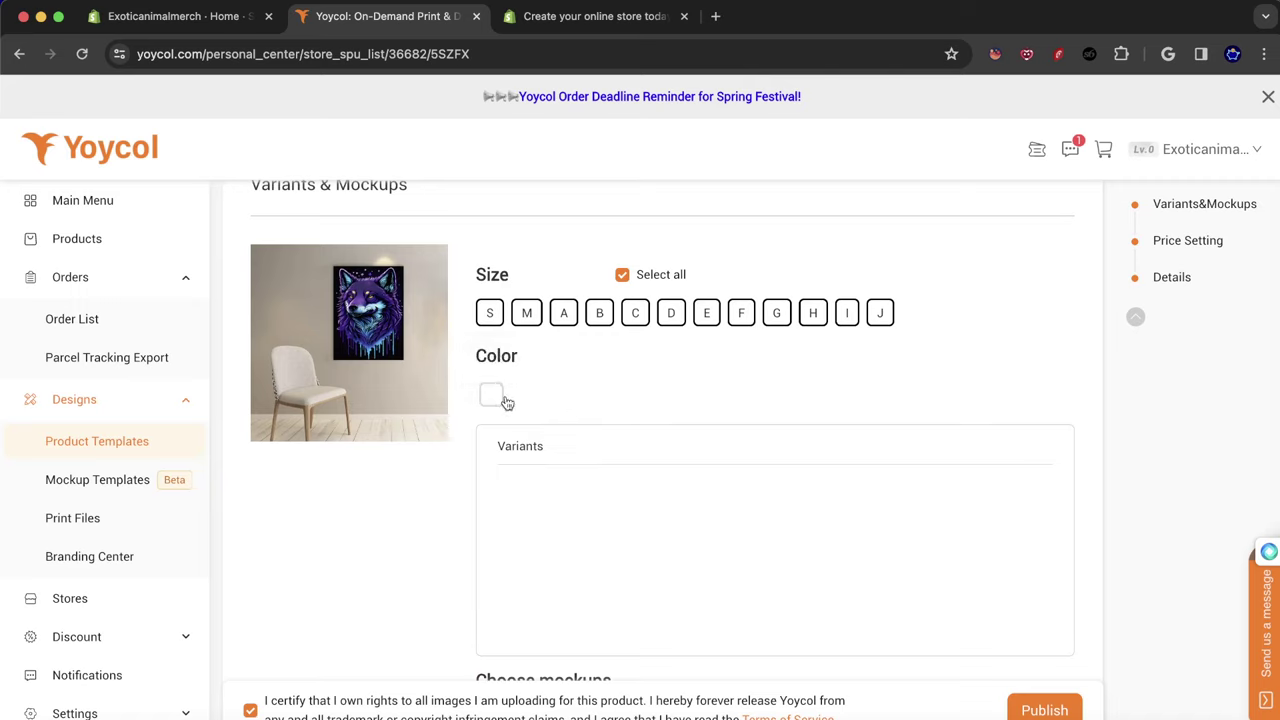
click(497, 394)
drag(514, 501, 553, 501)
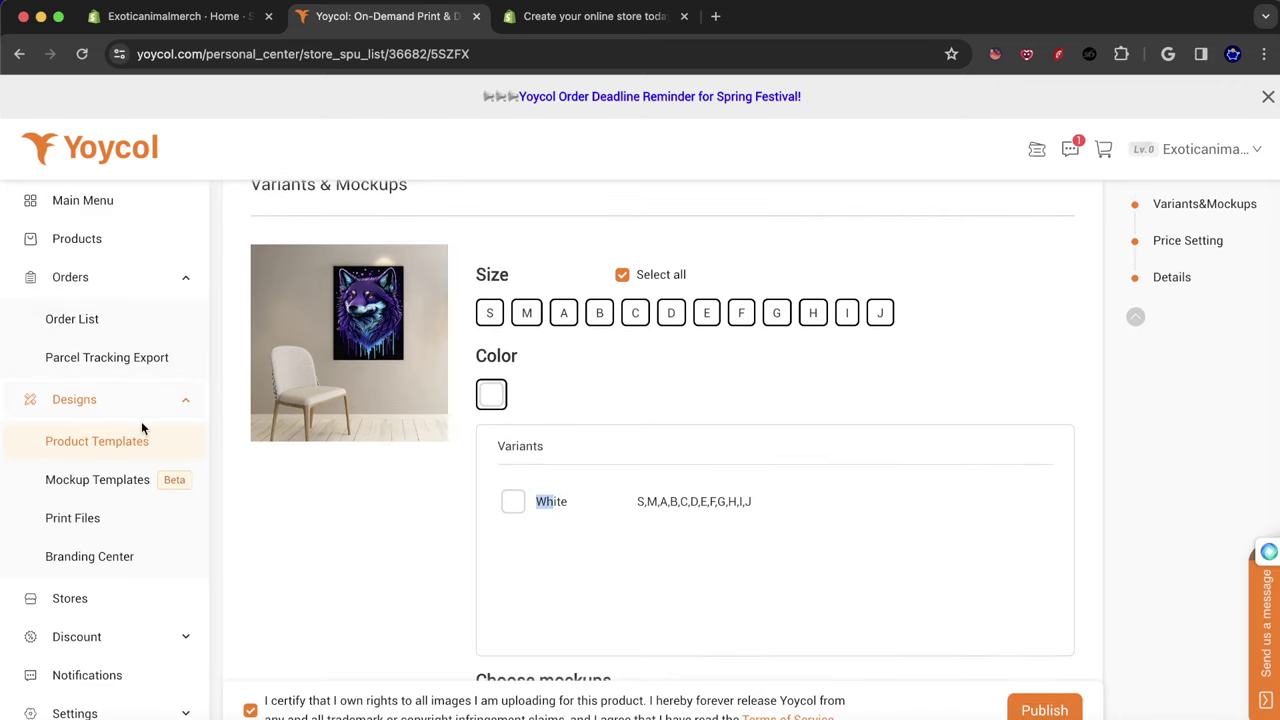
Go to the product templates and duplicate the wolf paper poster template with ID 5SZFX.
click(88, 444)
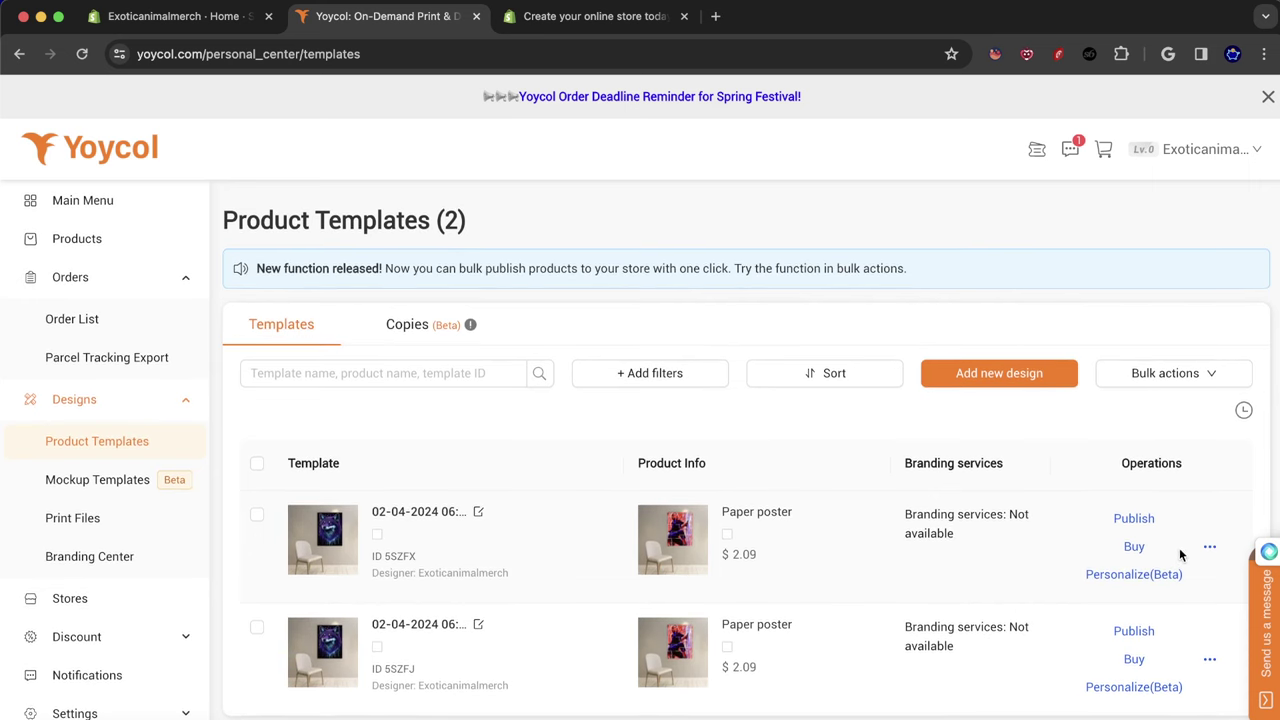
click(1210, 549)
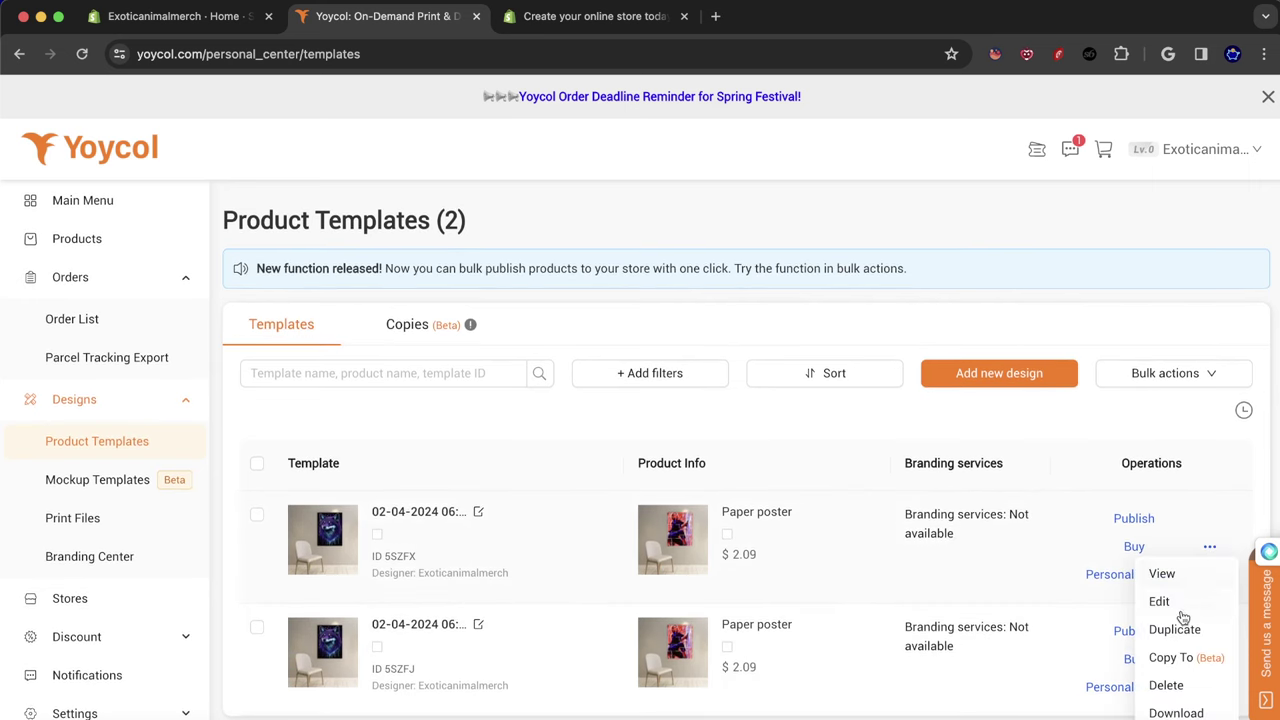
click(1177, 625)
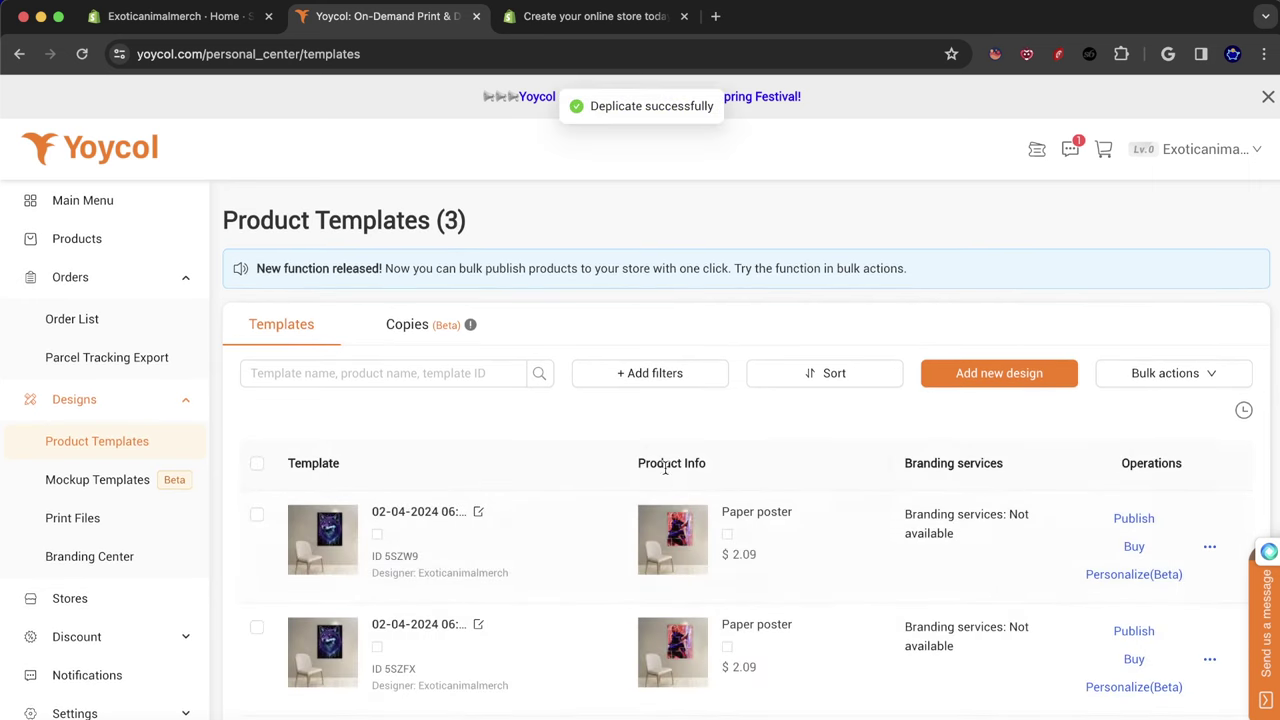
Open the wolf paper poster template with ID 5SZFJ for editing in the design editor.
scroll(649, 452, down, 2)
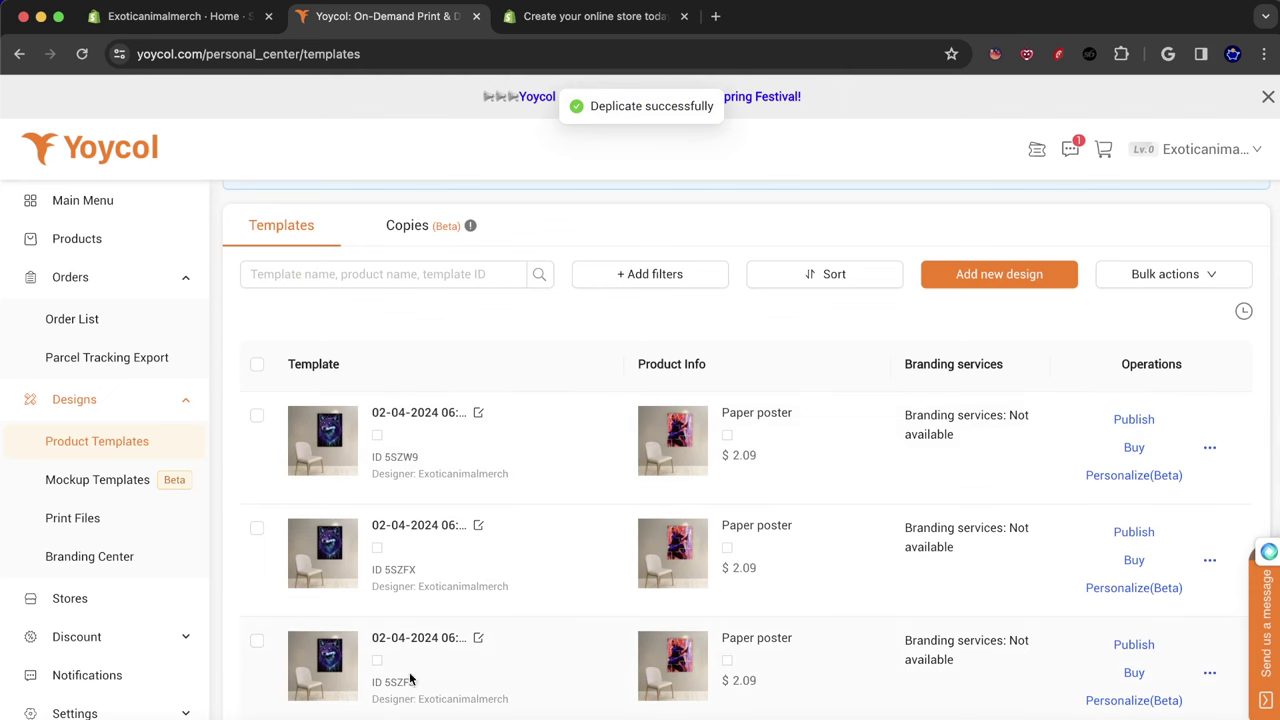
click(436, 641)
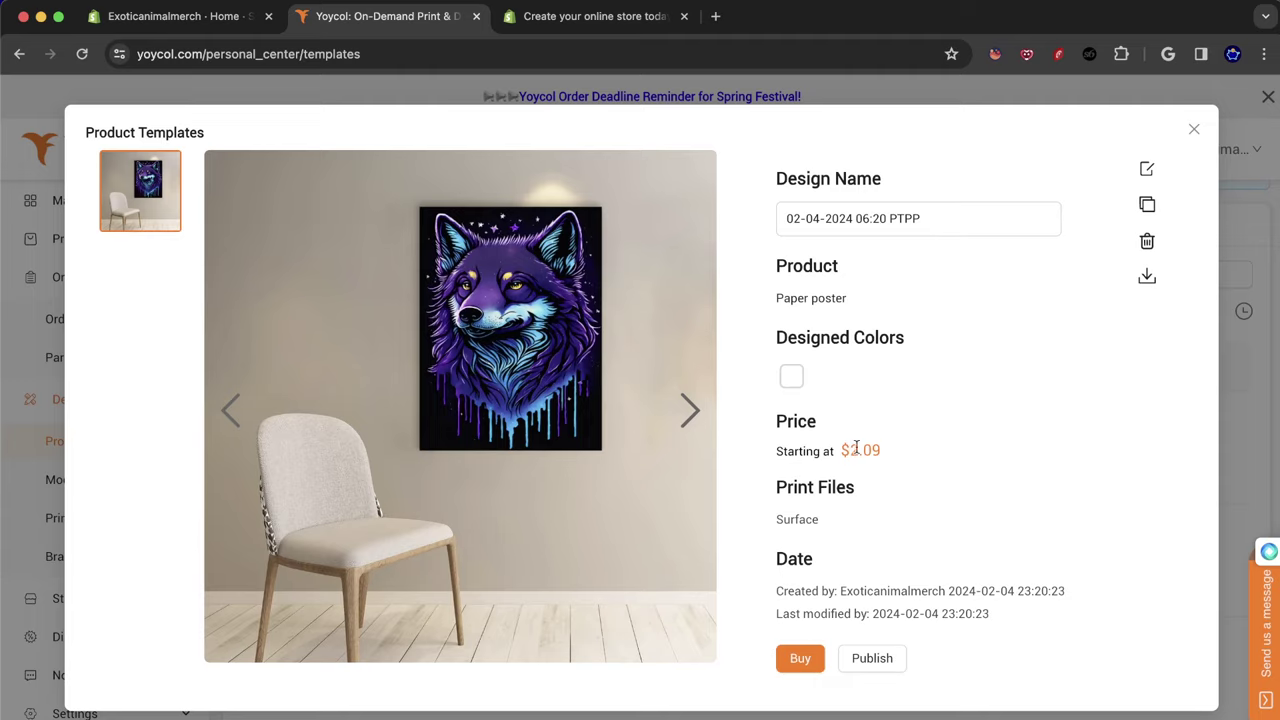
click(1147, 169)
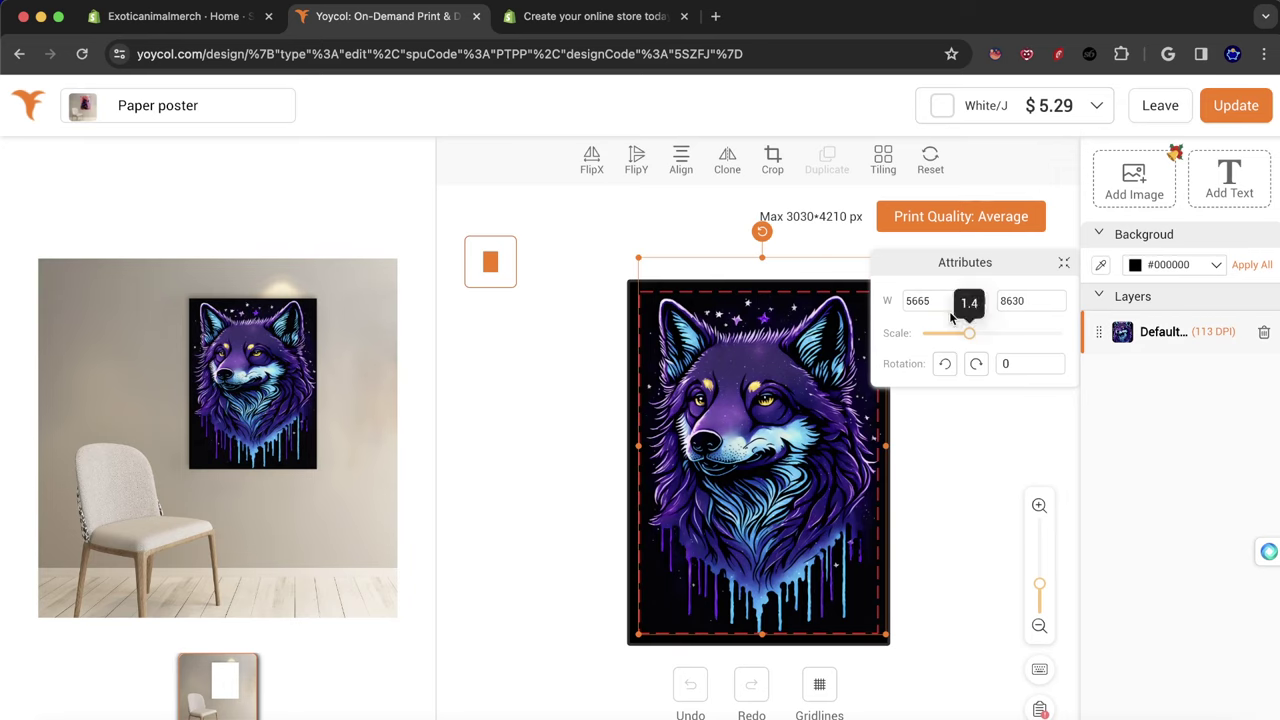
Delete the wolf image layer from the poster and add the uploaded neon lion face illustration in its place.
click(1261, 332)
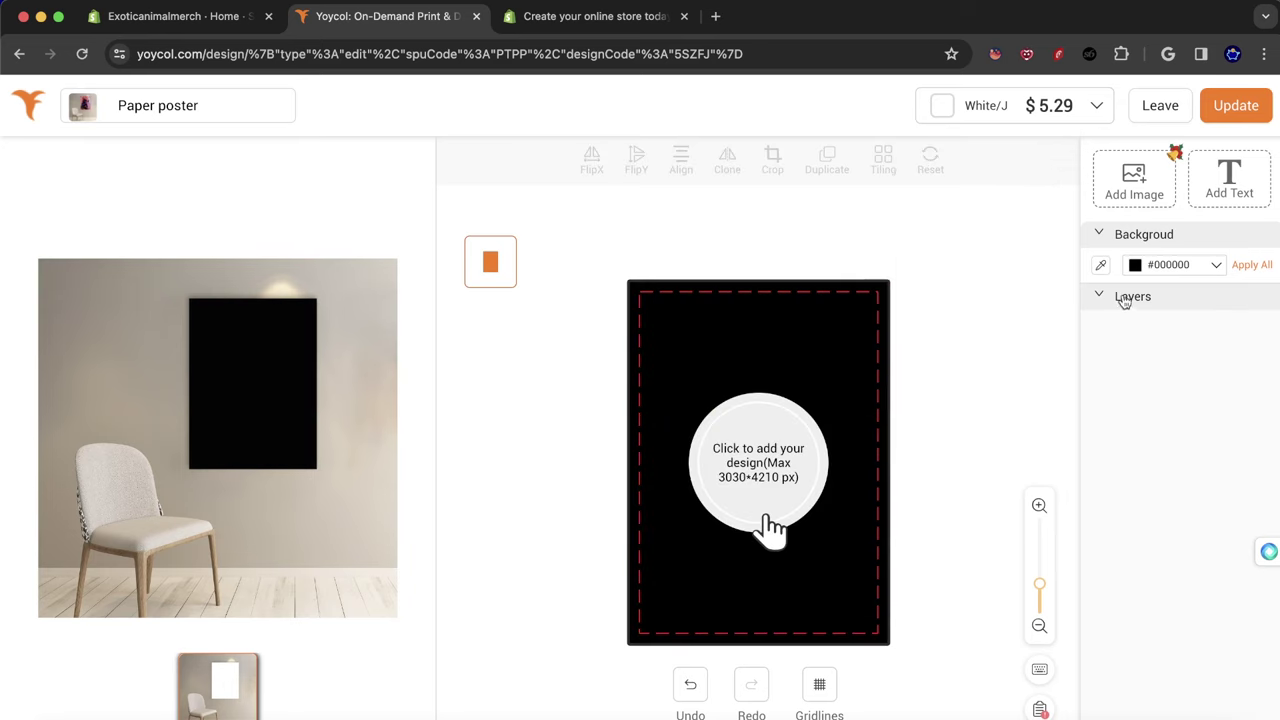
click(1138, 180)
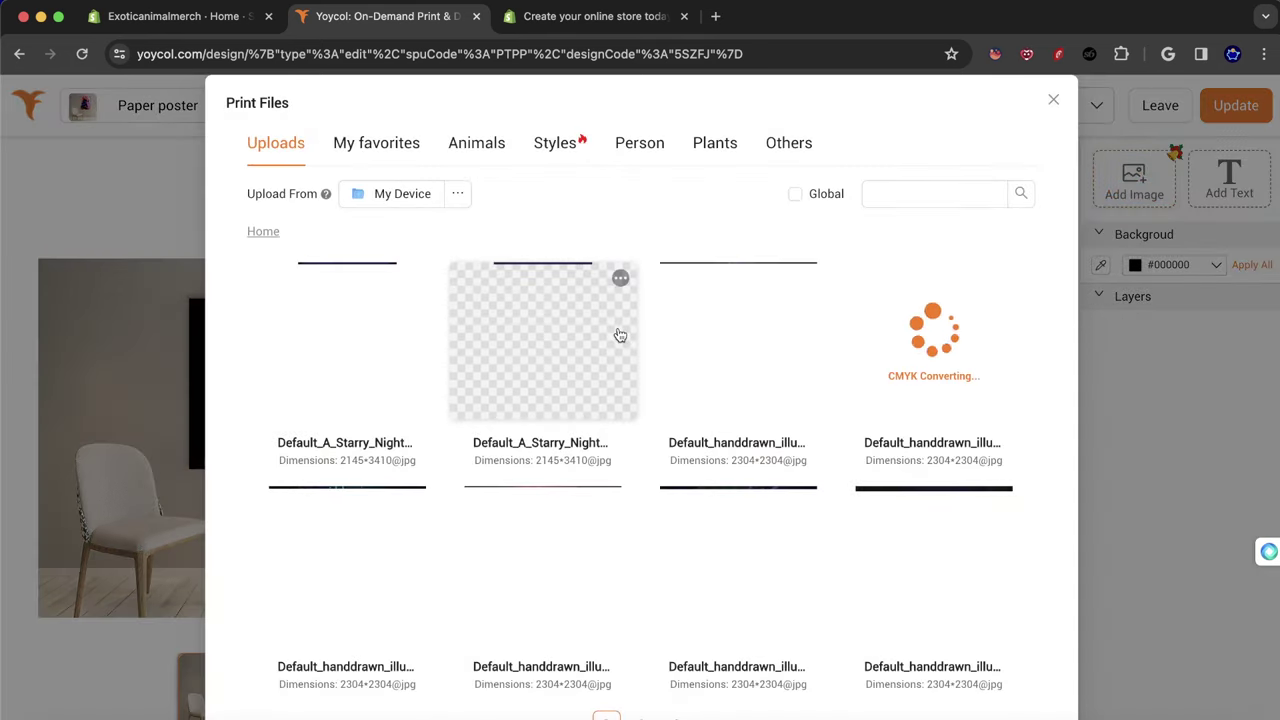
scroll(434, 357, down, 1)
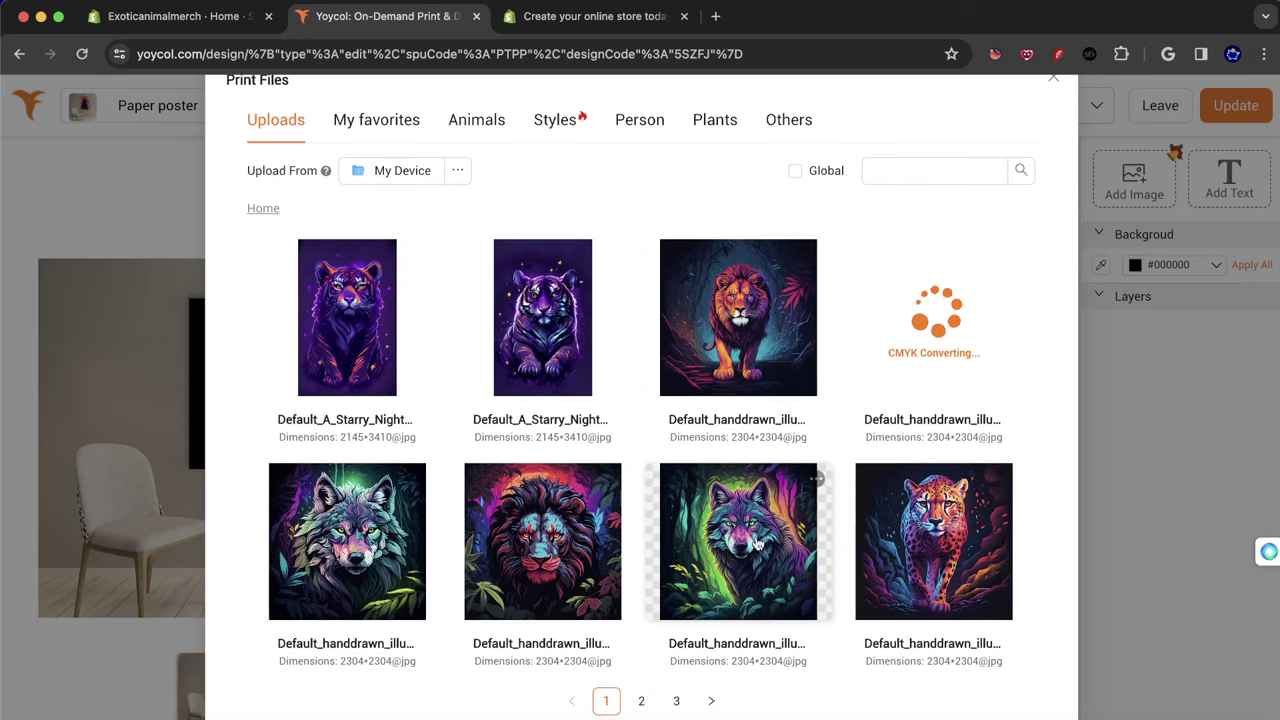
click(590, 547)
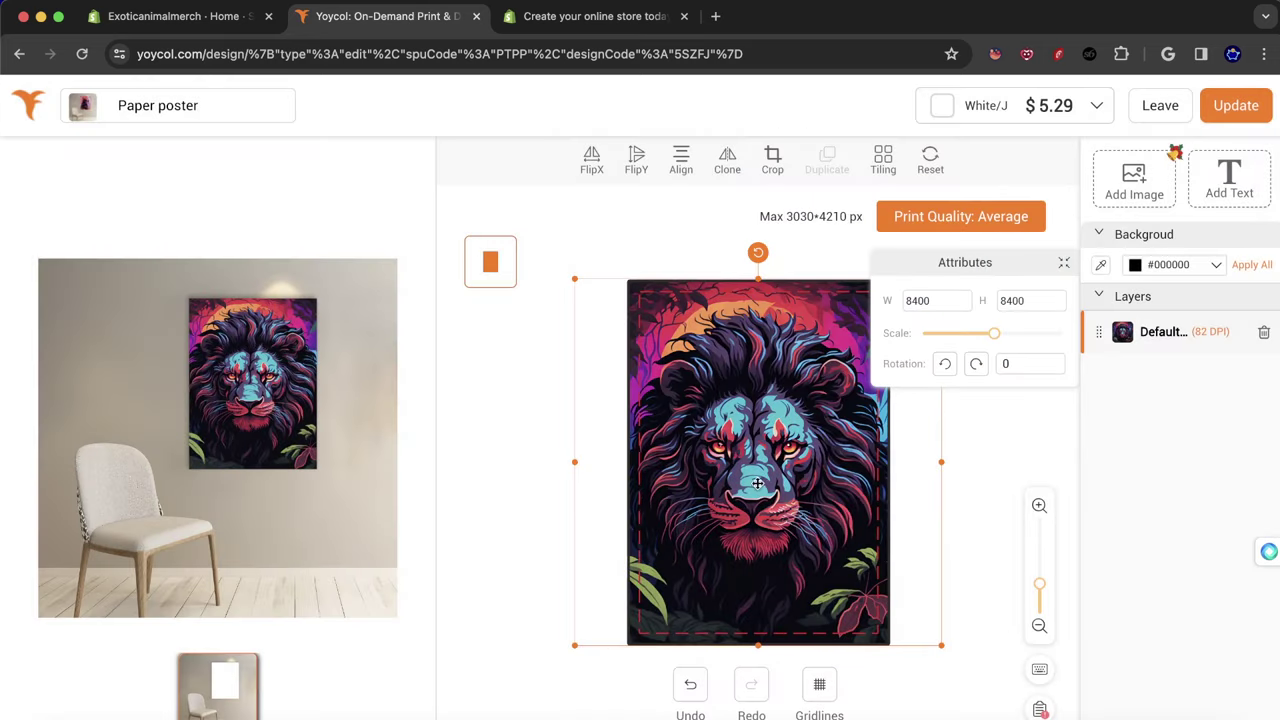
click(755, 480)
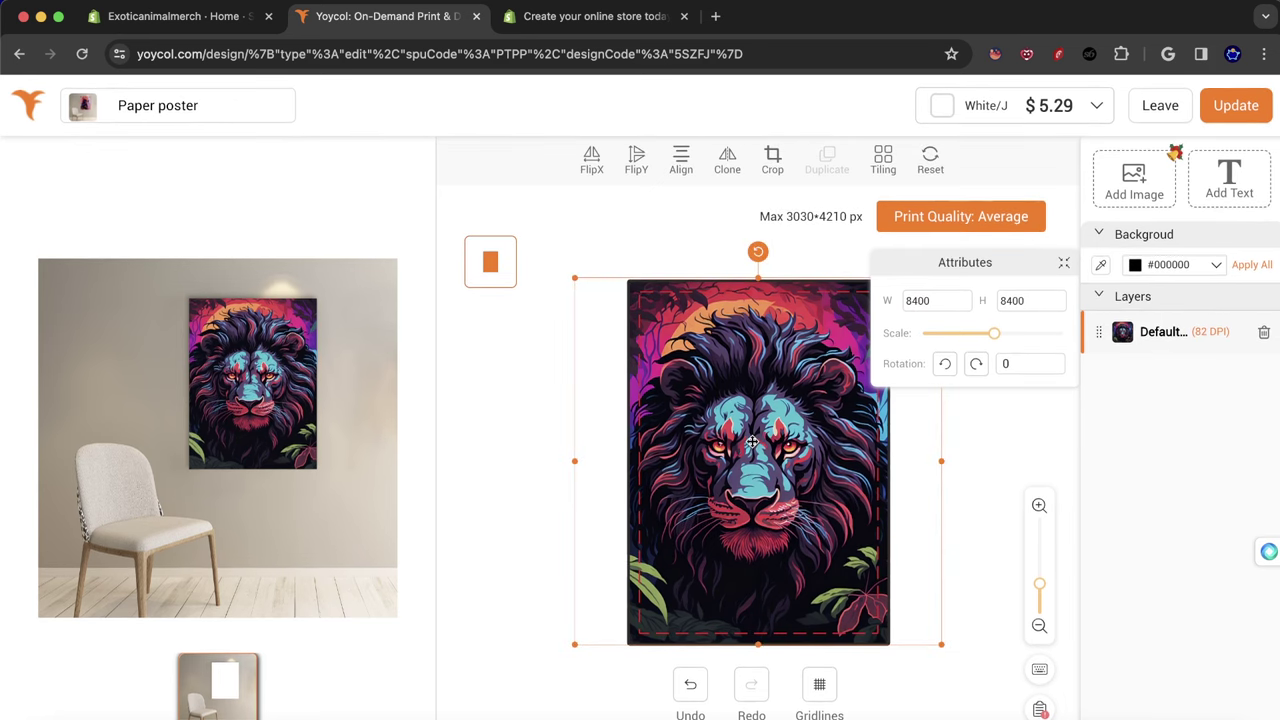
Resize the lion image to a width and height of 8300 and deselect it.
click(906, 300)
drag(906, 300, 1024, 295)
click(998, 300)
text(8300)
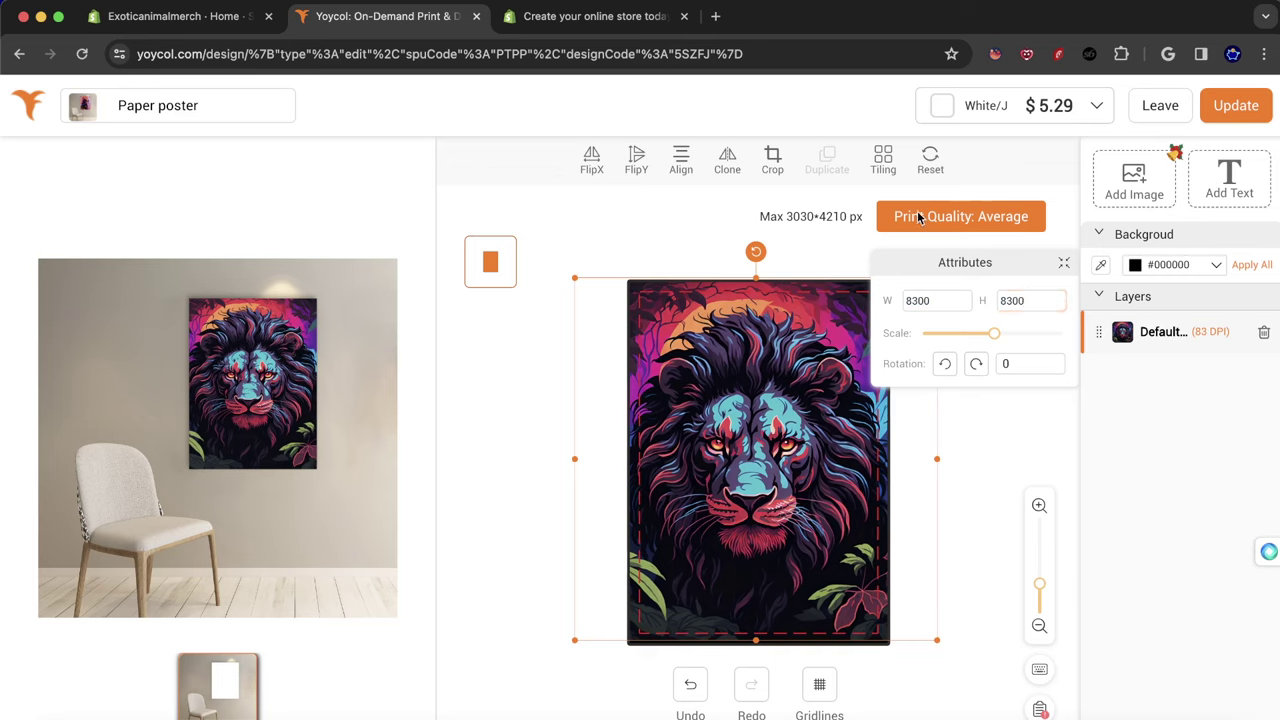
click(977, 450)
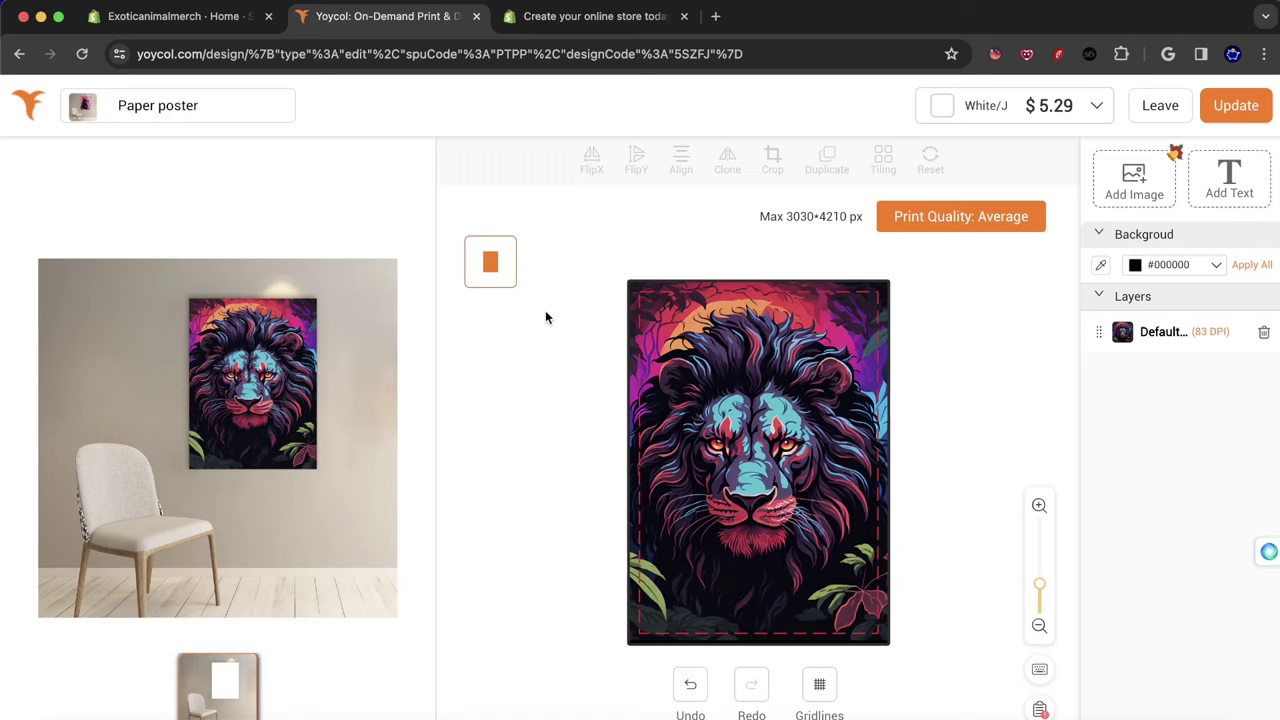
Compare the paper poster's prices for sizes S, M, B and C.
click(936, 110)
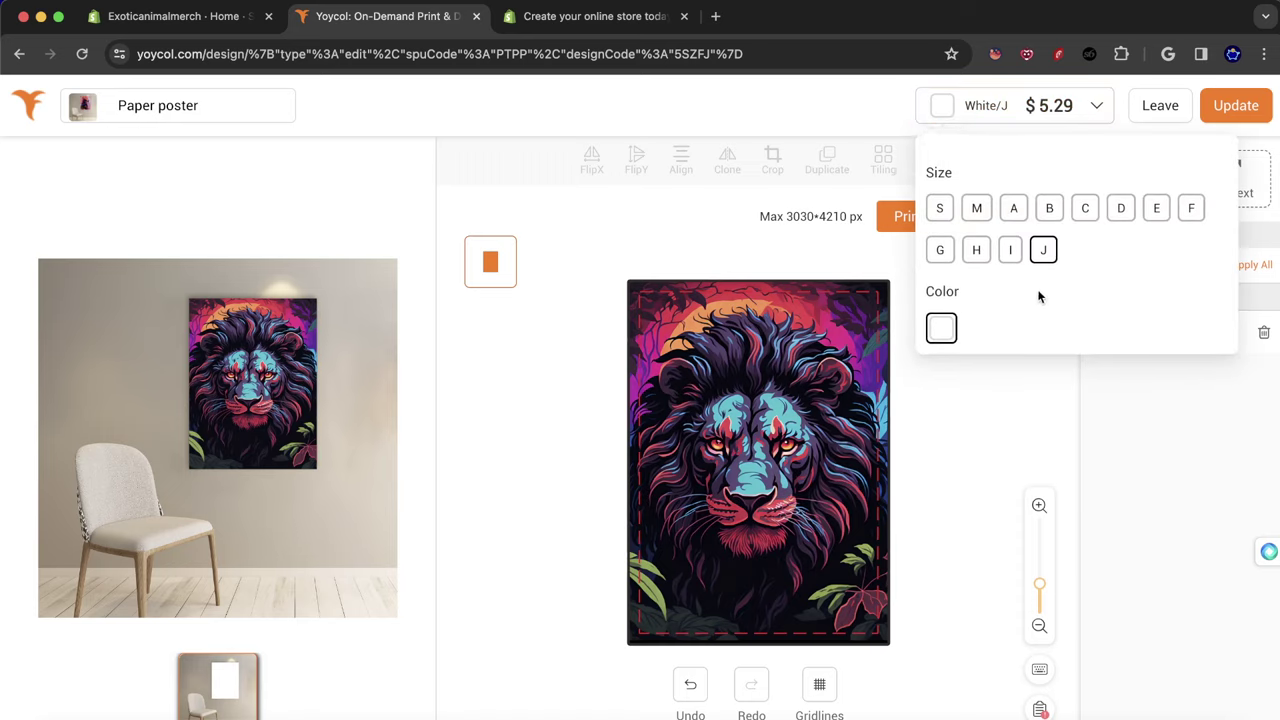
click(943, 212)
click(977, 208)
click(1047, 209)
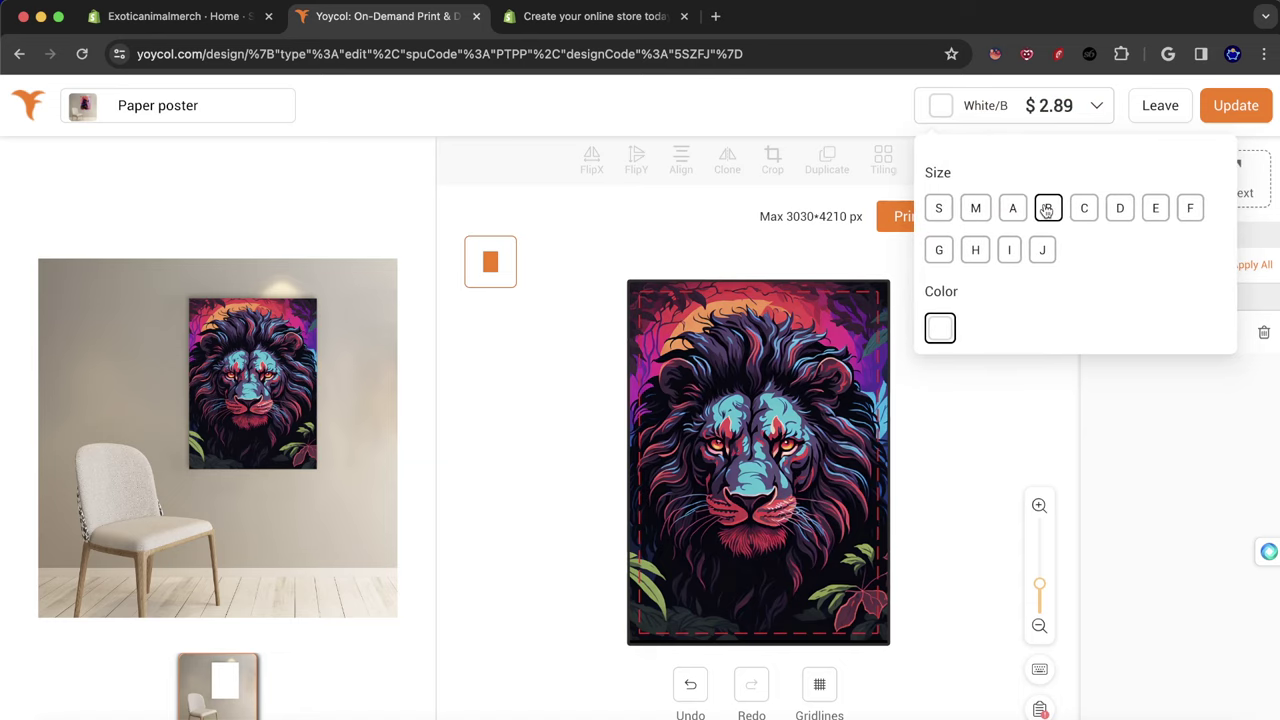
click(1083, 208)
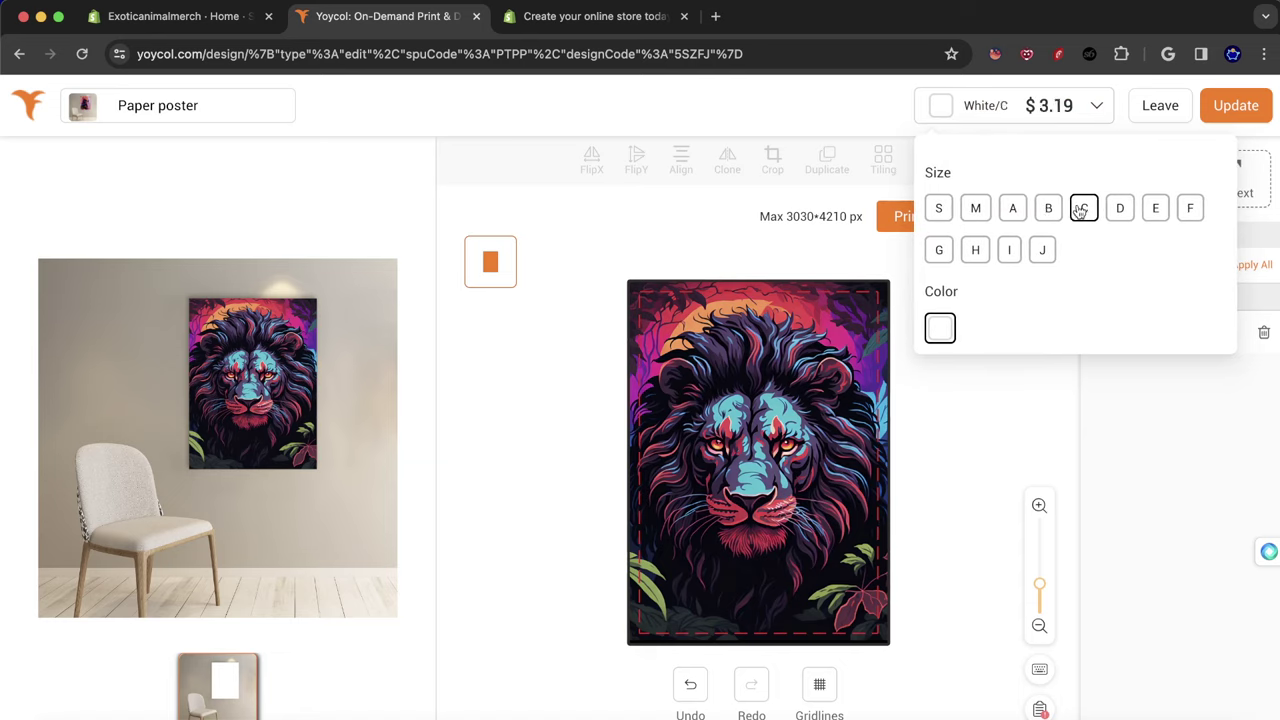
click(1040, 108)
click(1085, 108)
Check the paper poster's price for size H and close the size options.
click(975, 251)
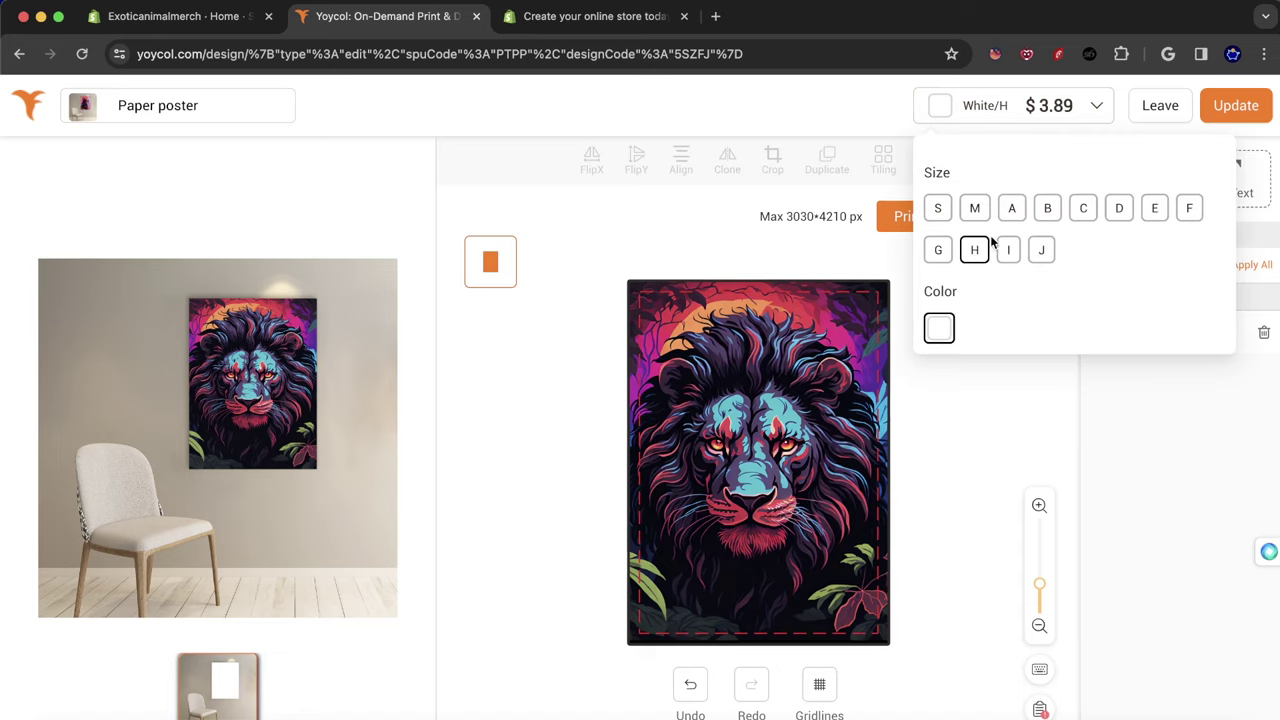
click(1097, 108)
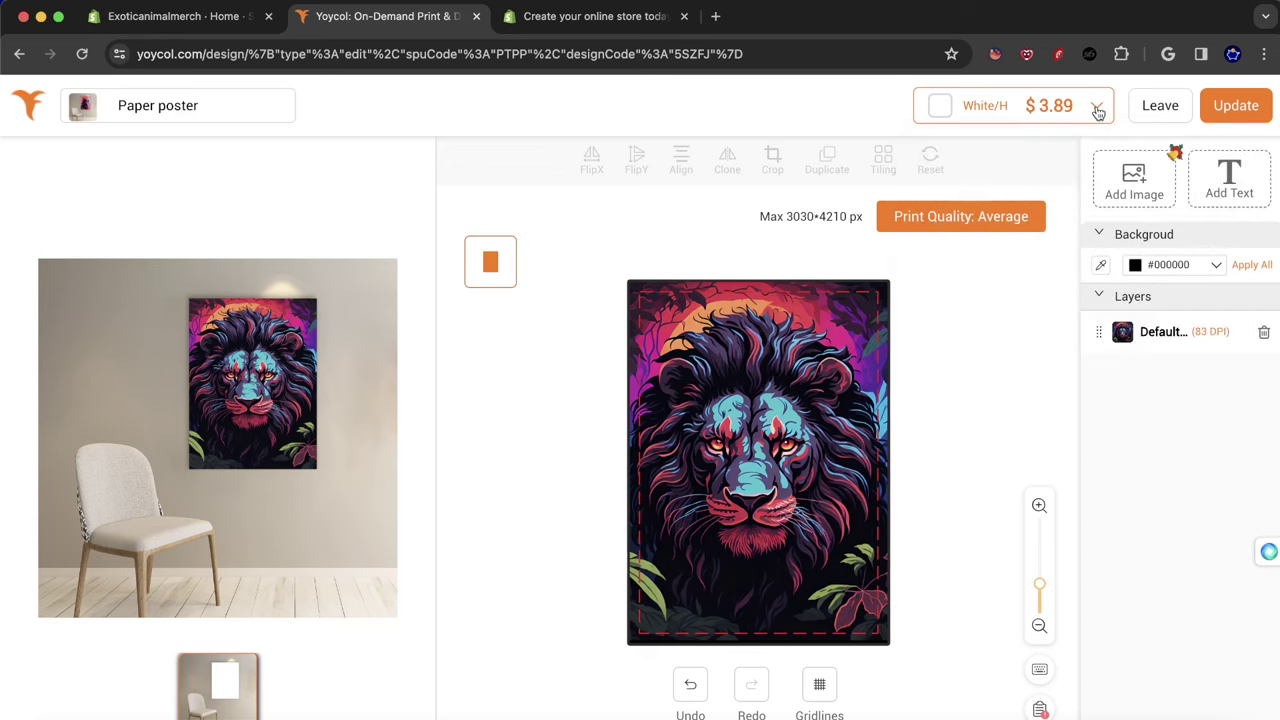
click(1097, 108)
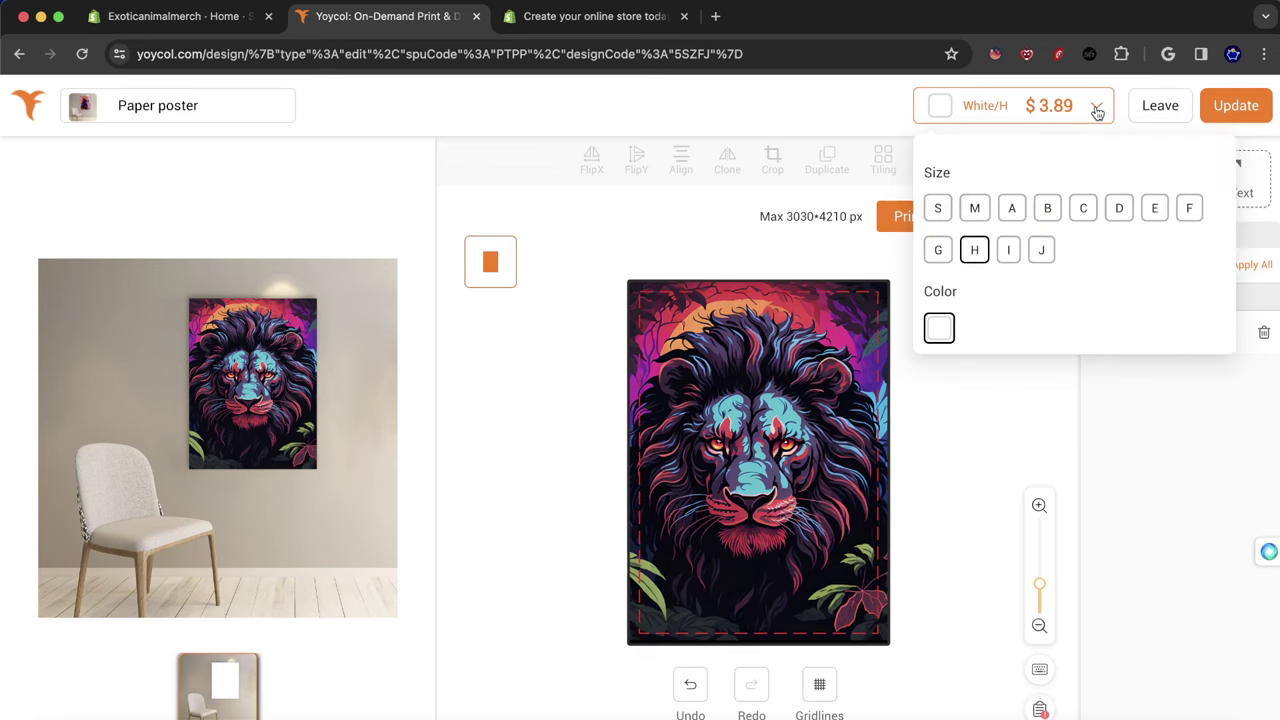
click(1003, 403)
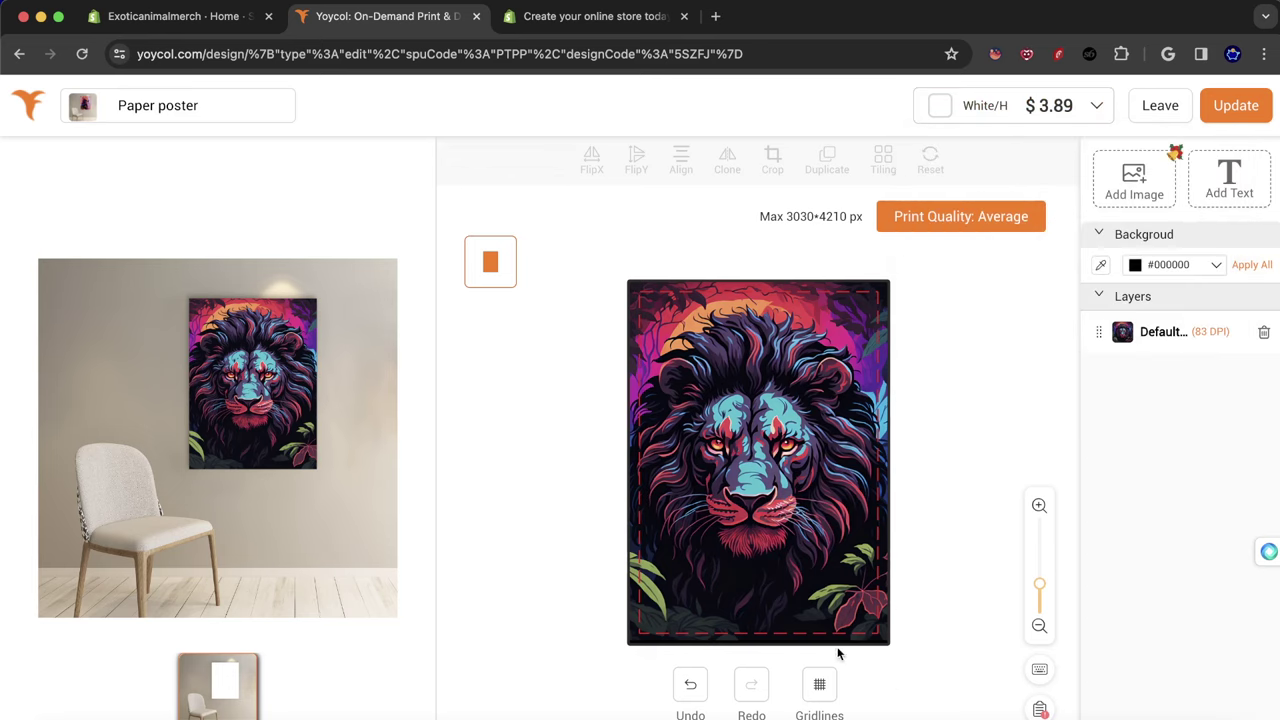
Check size J, set the lion poster back to size H, and save the updated template.
click(1072, 110)
click(1043, 250)
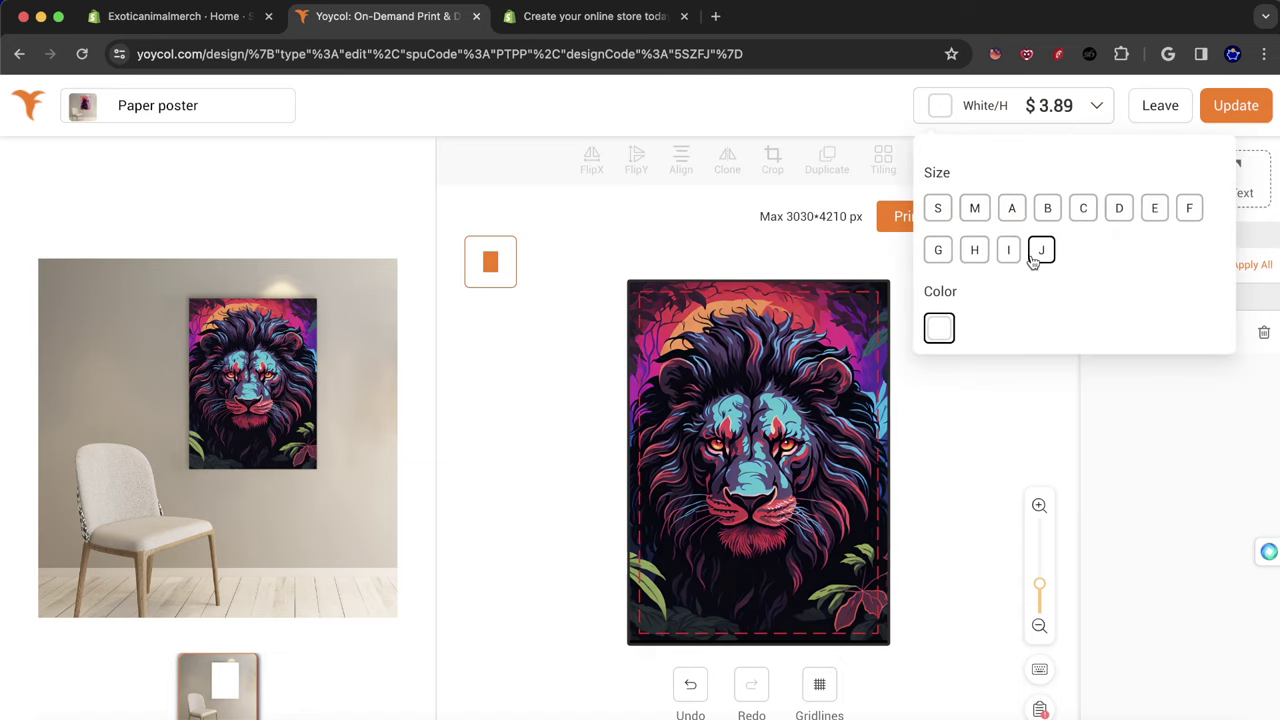
click(975, 250)
click(1018, 433)
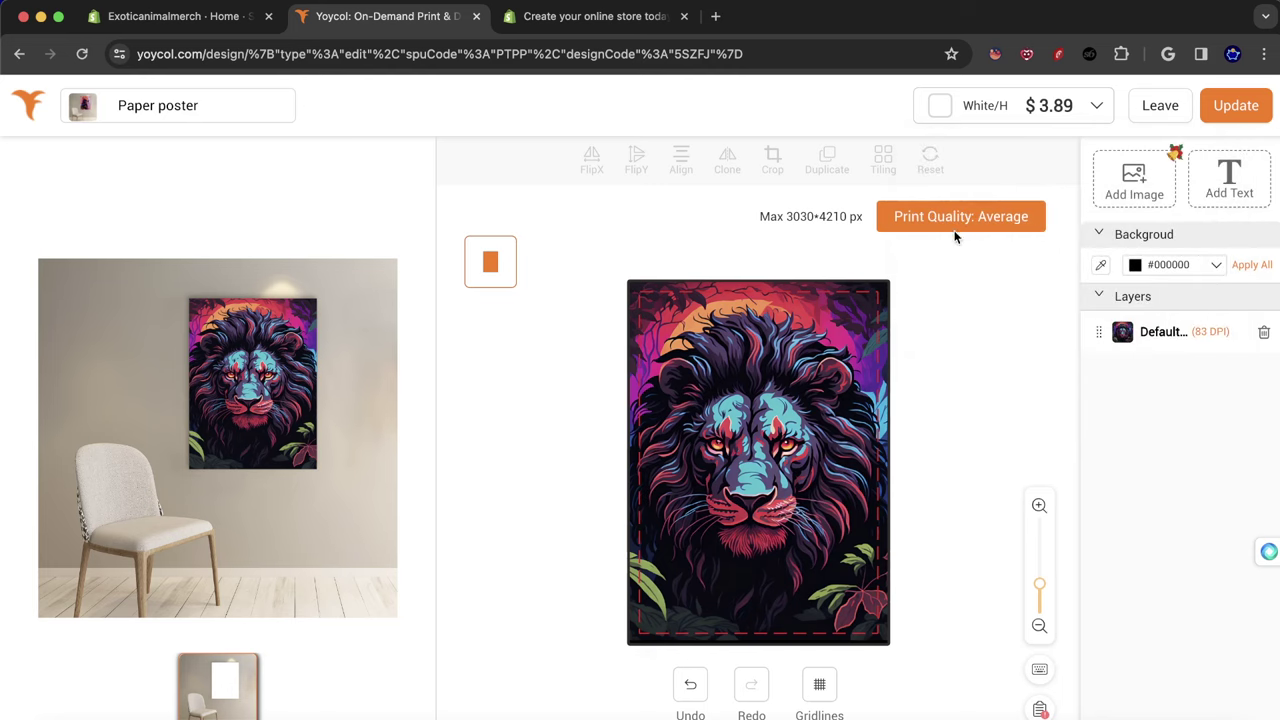
click(1212, 106)
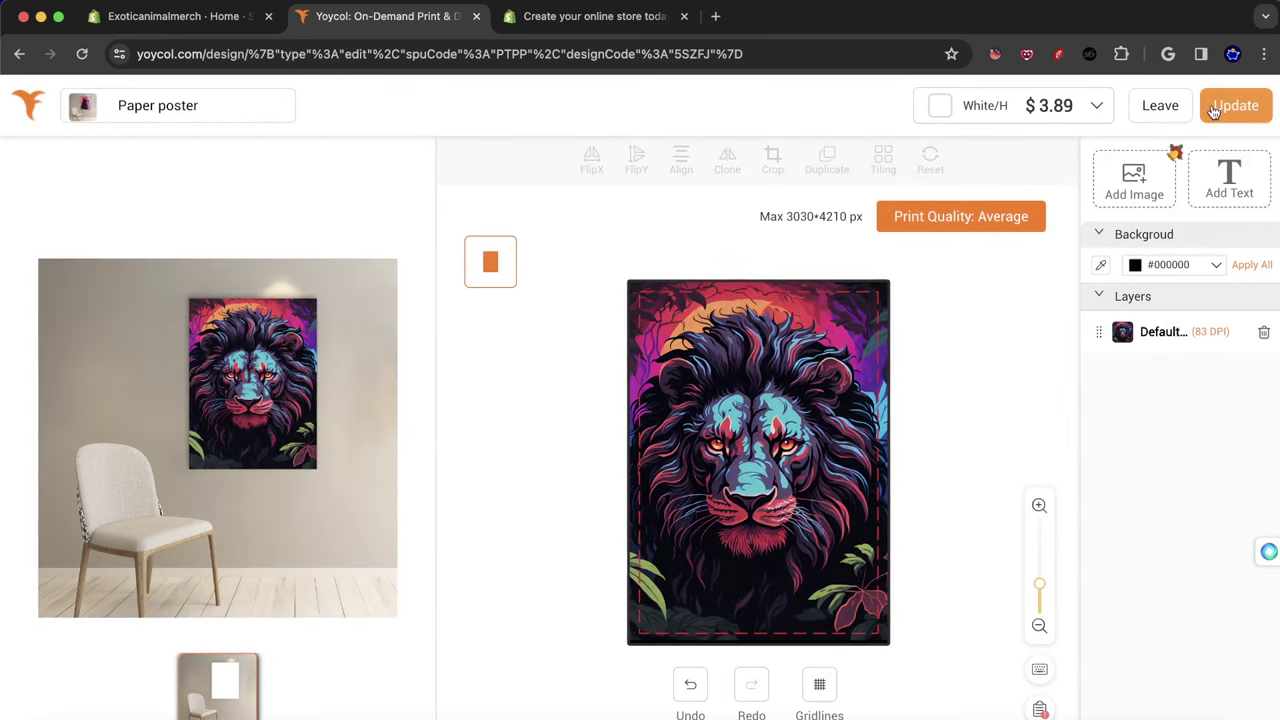
click(1060, 106)
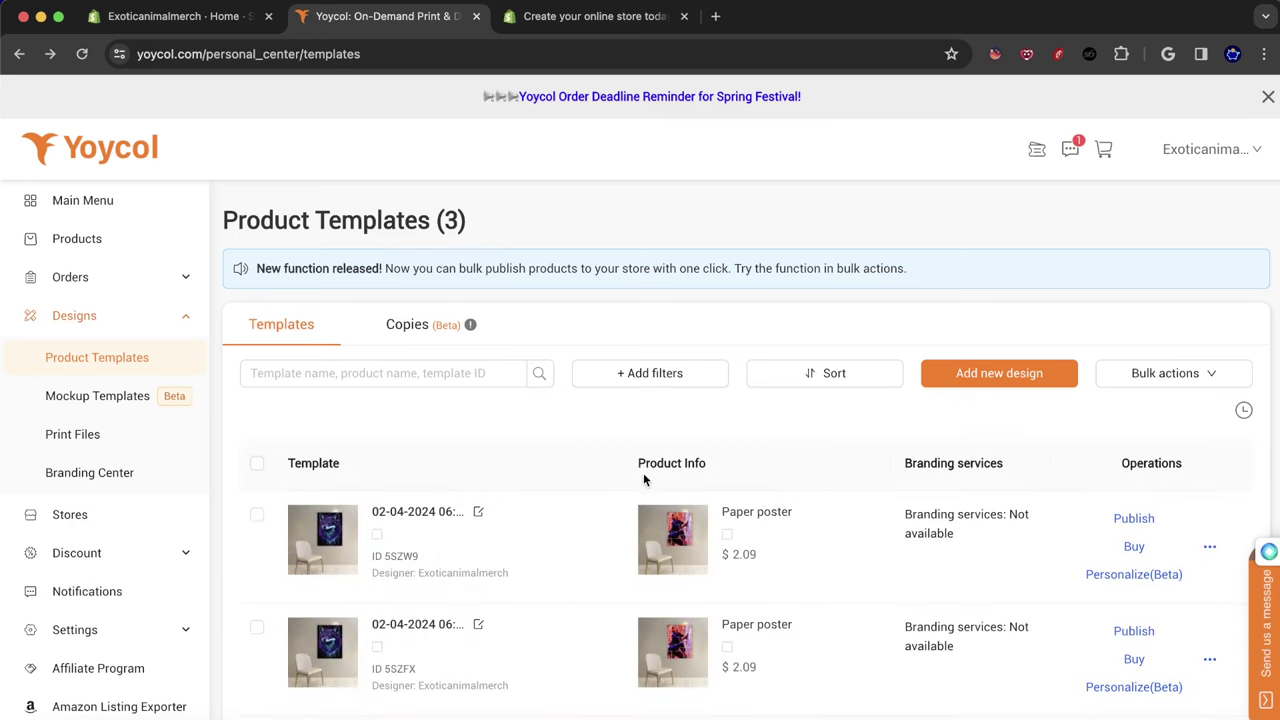
View the details of the lion poster template with ID 5SZFJ, check its starting price, and close the preview.
scroll(613, 622, down, 2)
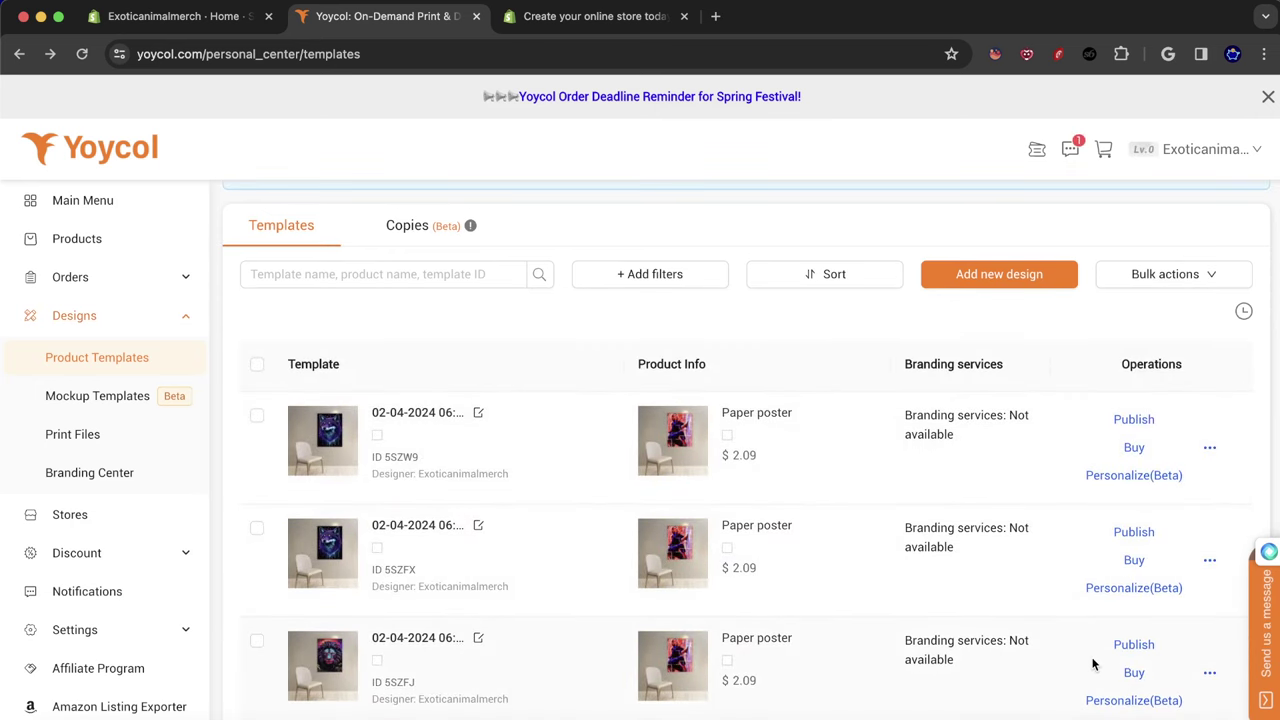
click(1209, 672)
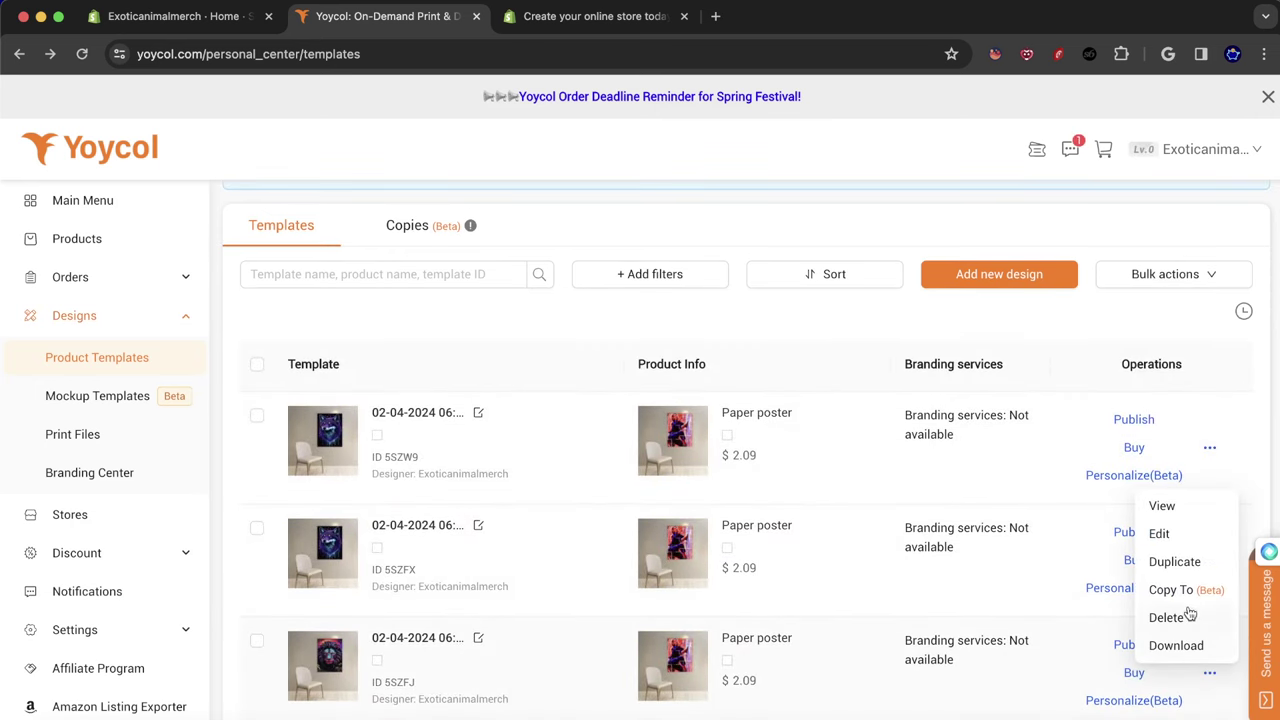
click(1163, 507)
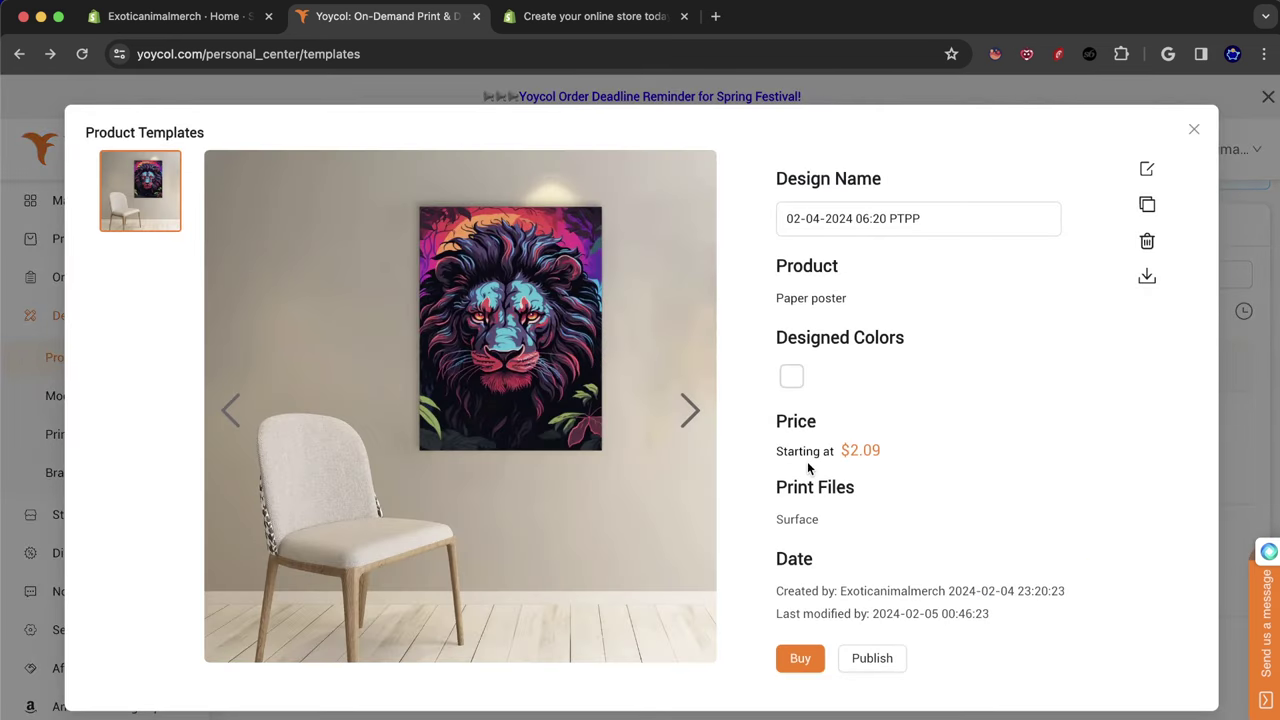
drag(821, 451, 880, 455)
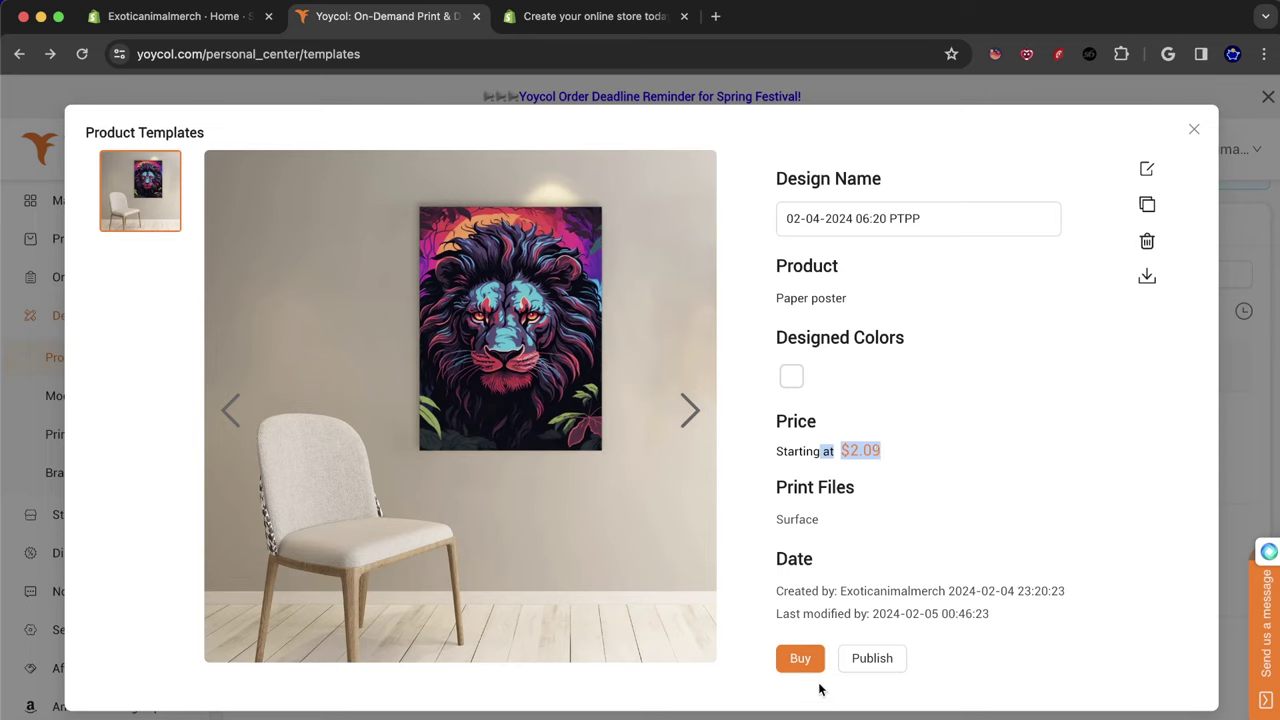
click(690, 408)
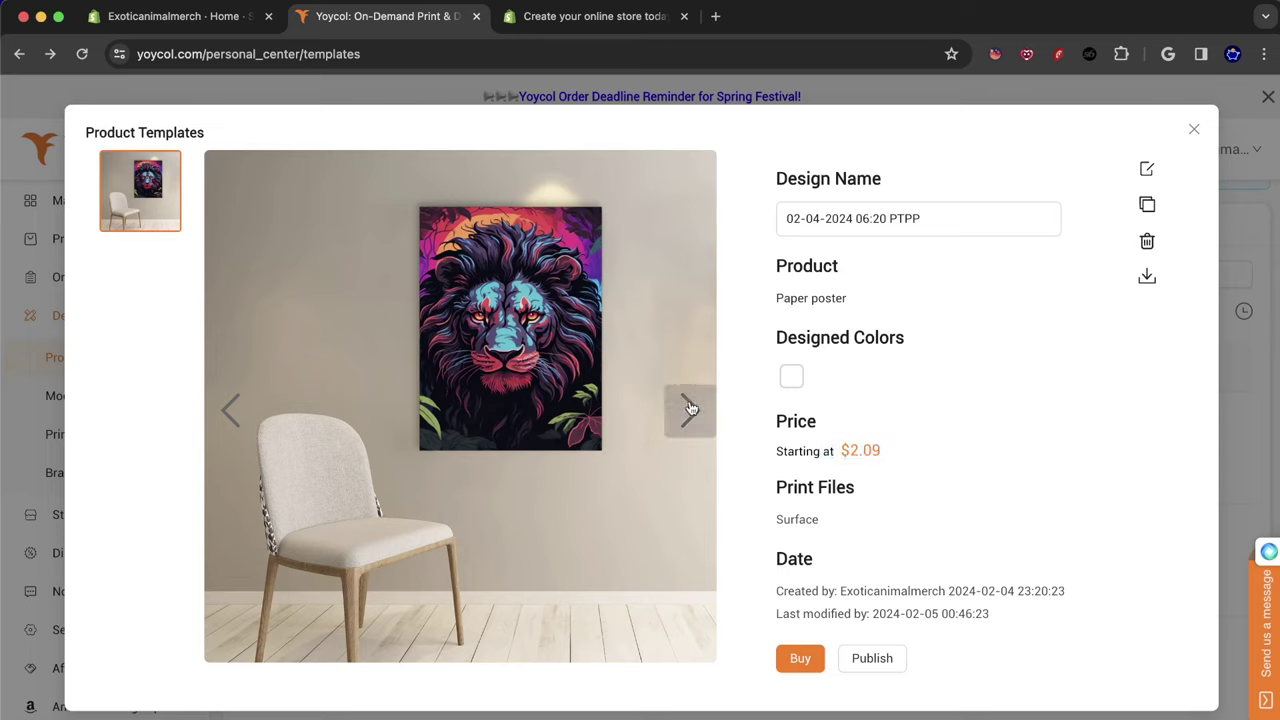
click(1194, 126)
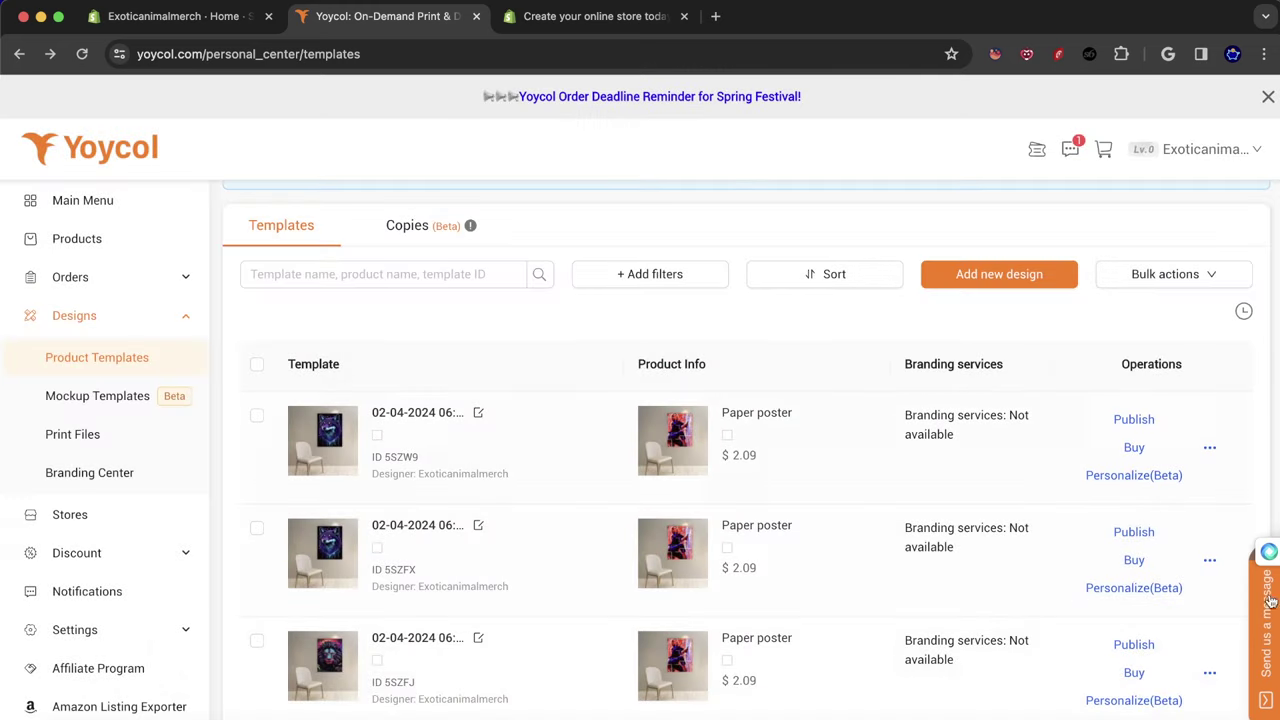
Open the publish settings of lion poster template 5SZFJ for the connected Shopify store.
click(1138, 645)
click(270, 390)
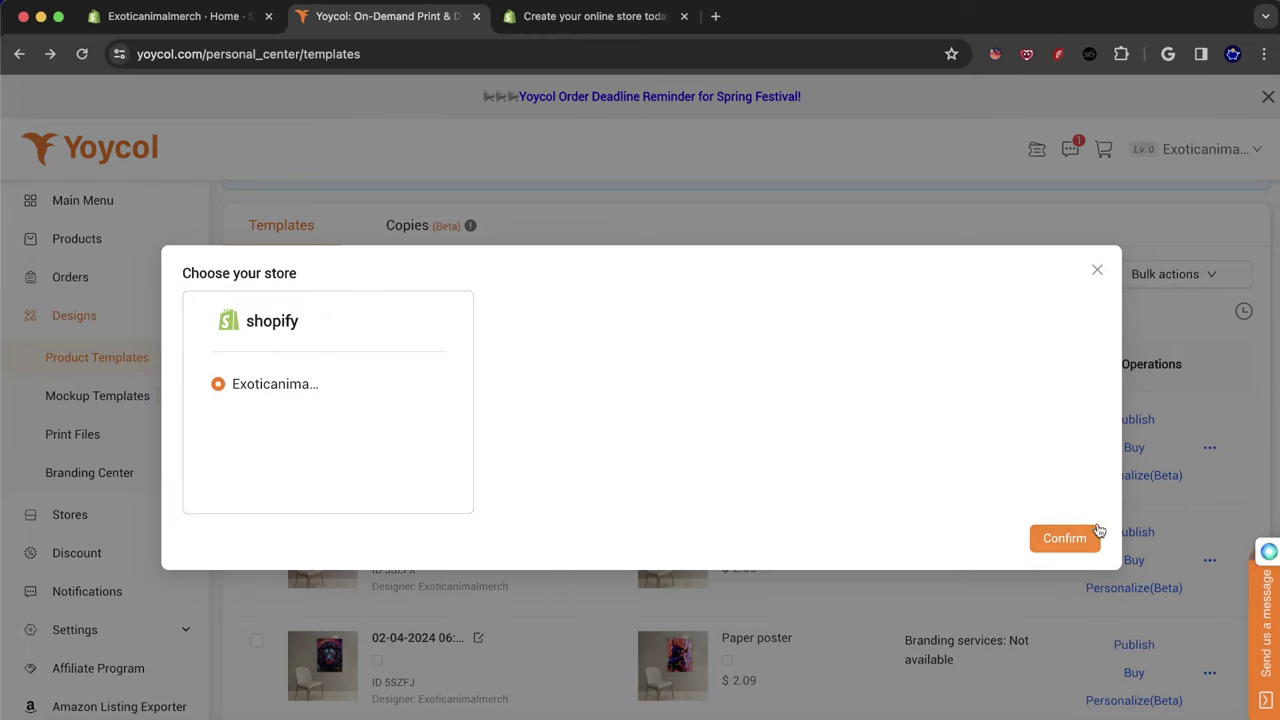
click(1055, 540)
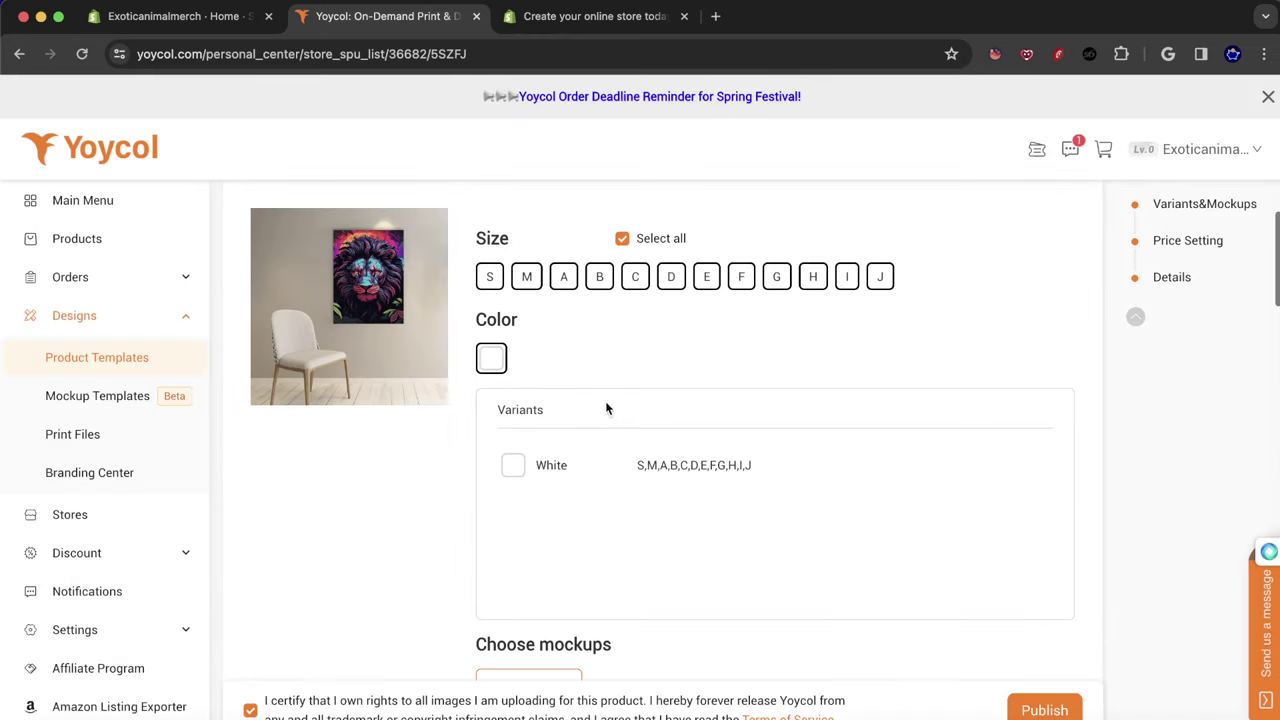
Review the sizes, color, variants and mockups offered for publishing the lion poster.
scroll(606, 405, down, 3)
drag(657, 290, 752, 286)
scroll(691, 297, up, 5)
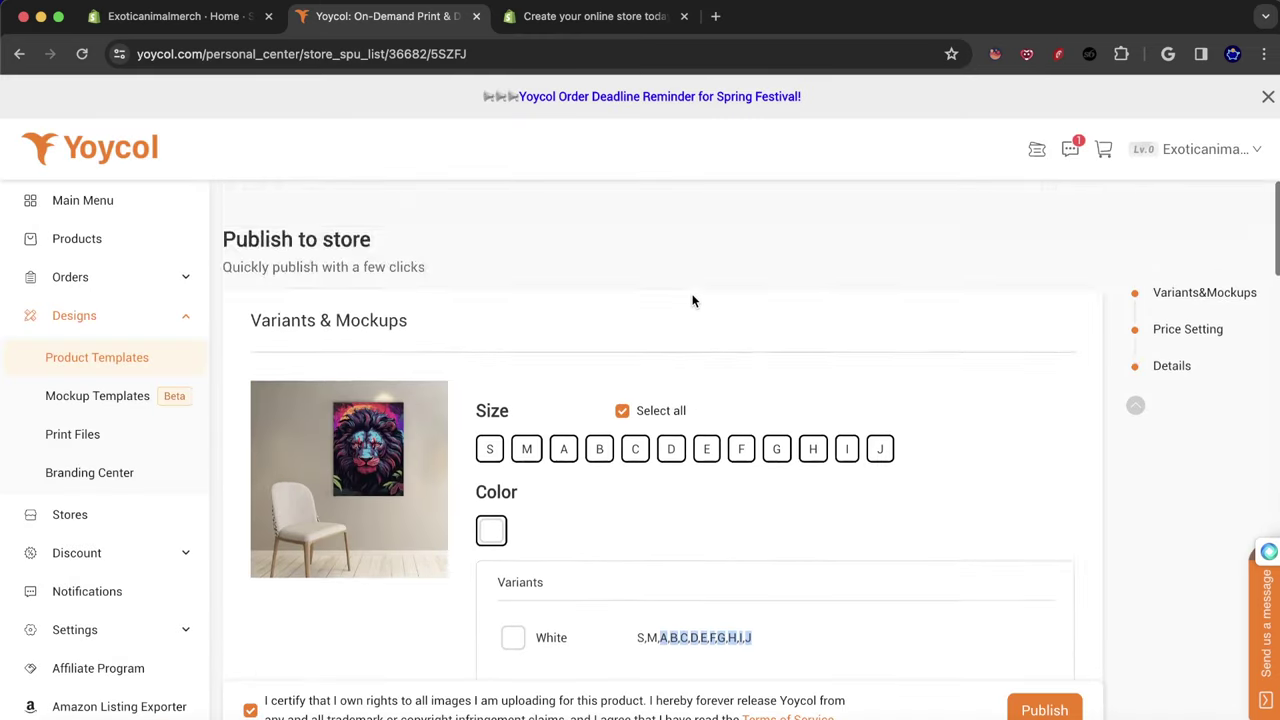
scroll(545, 368, down, 8)
scroll(646, 397, up, 8)
scroll(549, 349, down, 15)
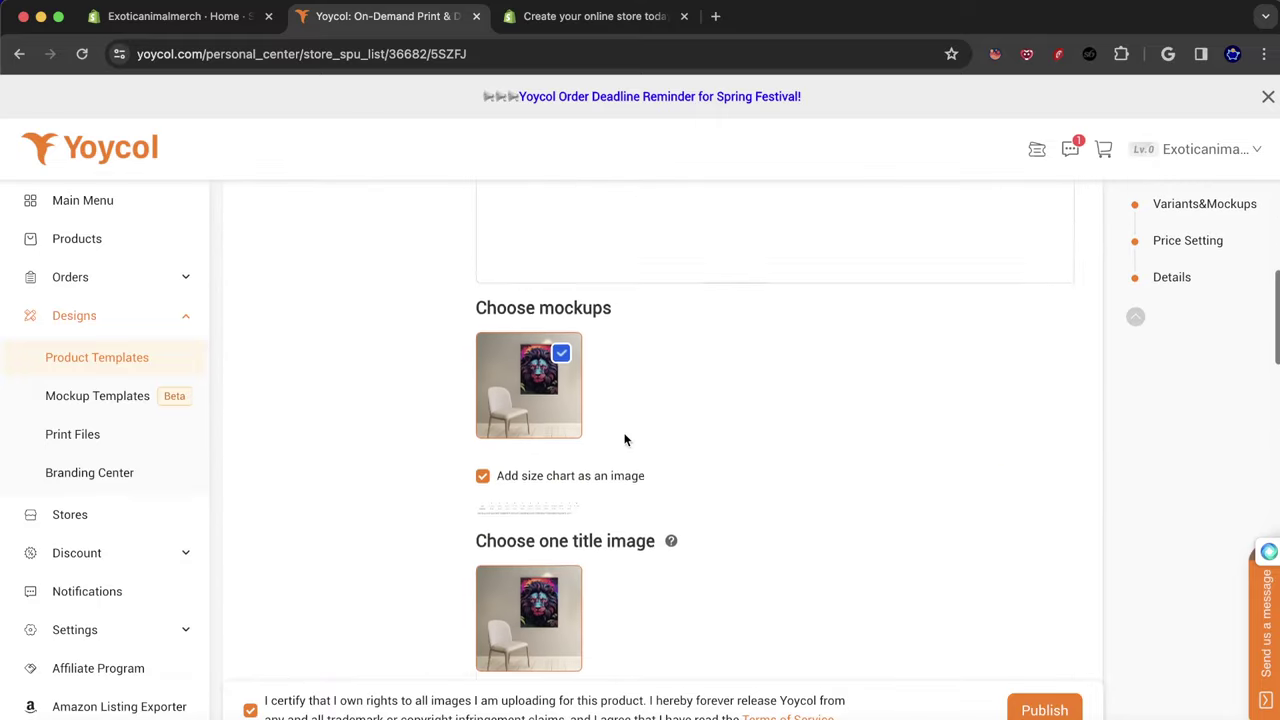
Examine the price table's cost, shipping, total, retail price and profit for each lion poster variant.
scroll(621, 368, down, 2)
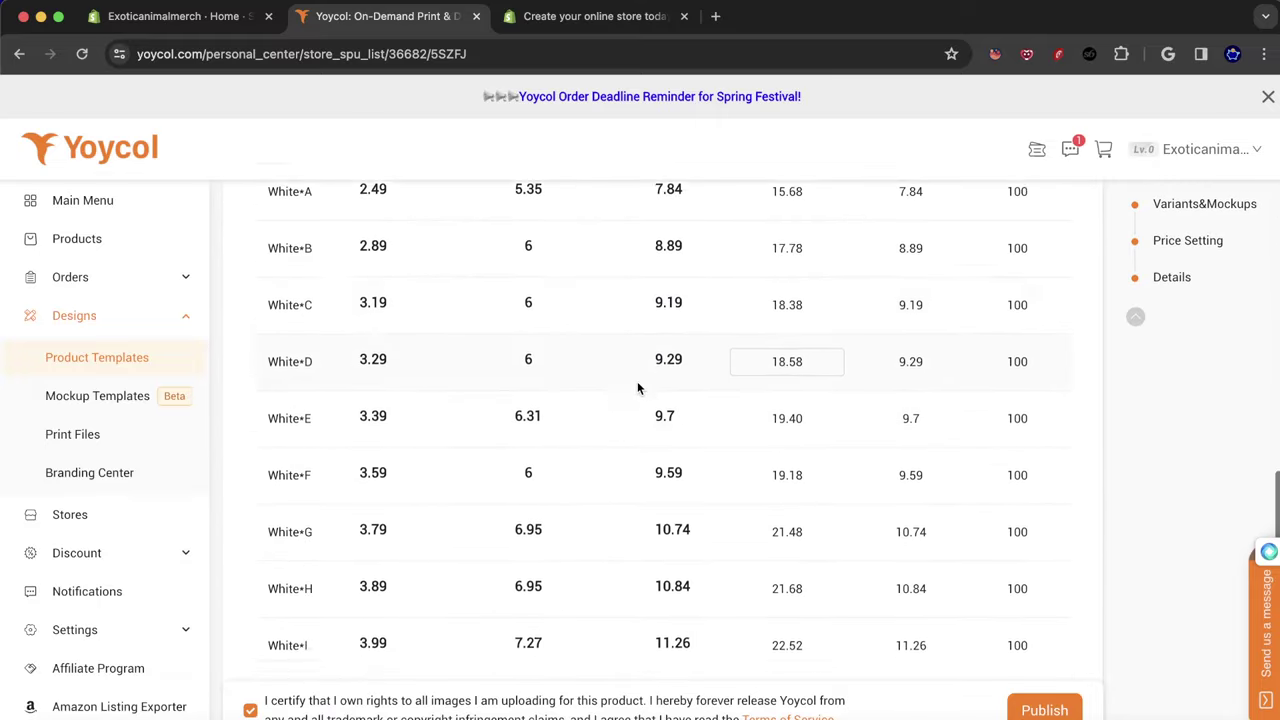
scroll(549, 545, down, 2)
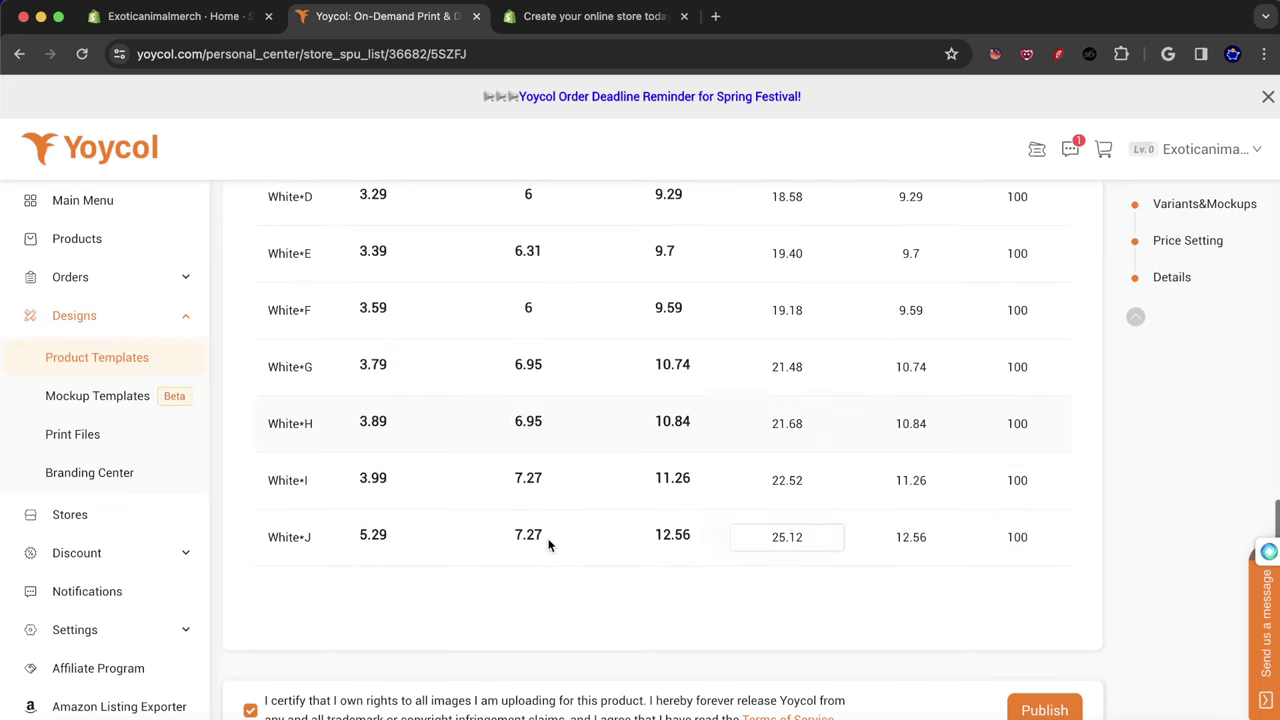
scroll(536, 537, up, 1)
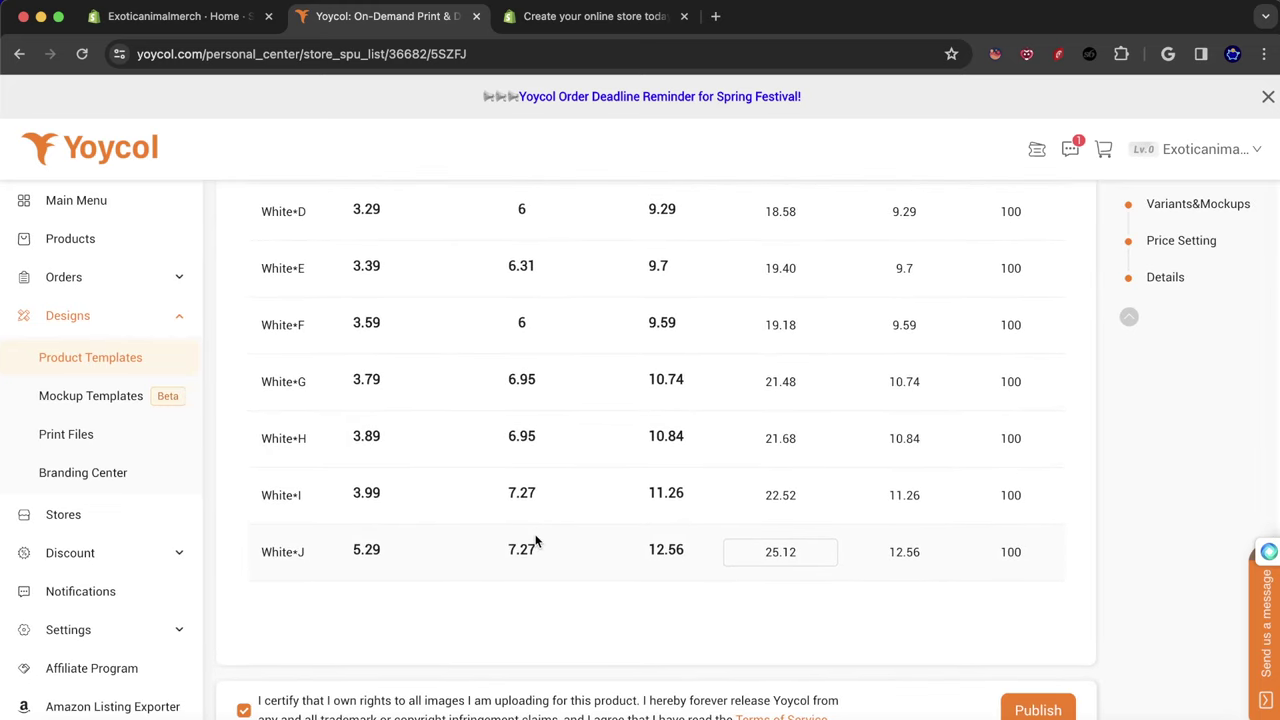
scroll(535, 541, up, 1)
scroll(535, 541, up, 8)
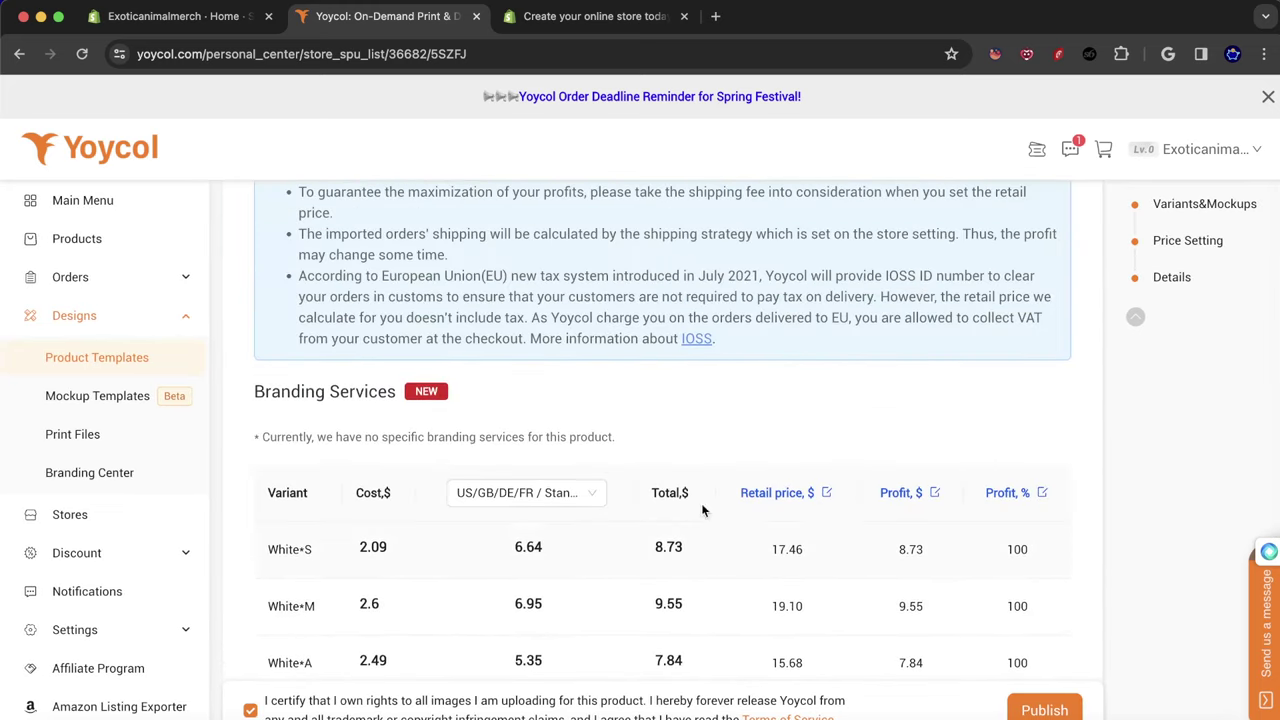
scroll(496, 503, down, 4)
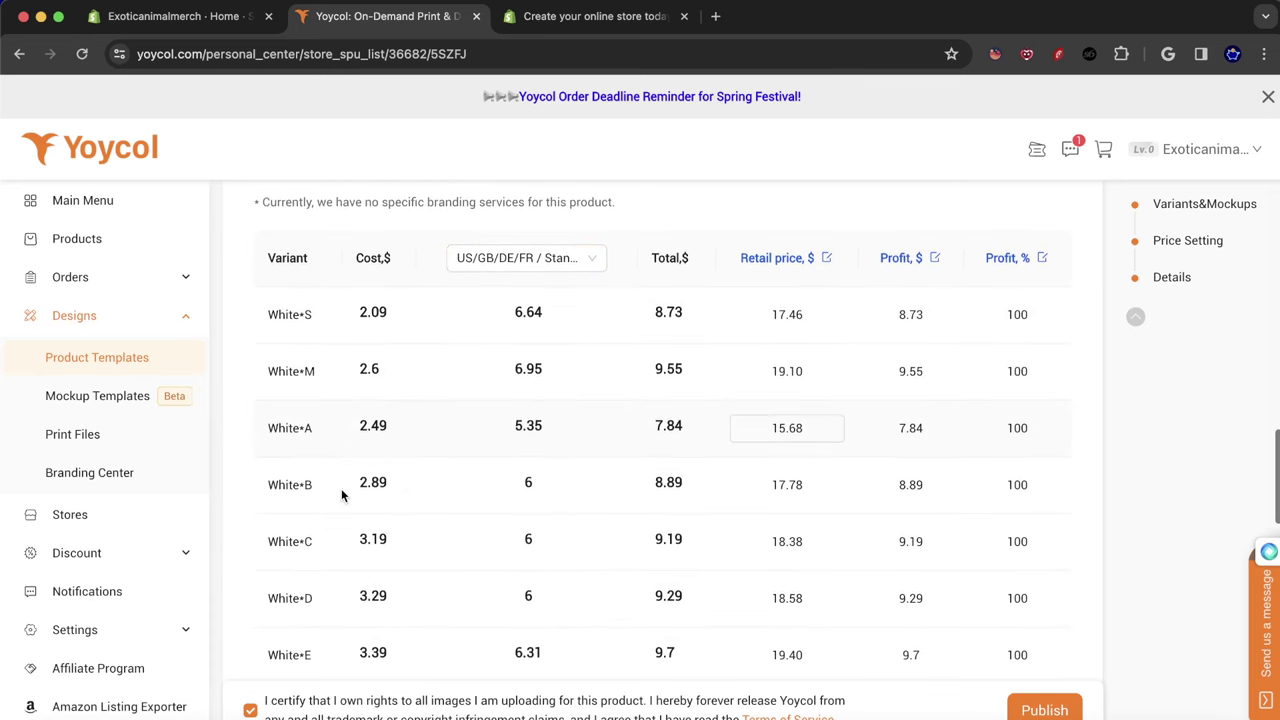
Leave the publish settings without publishing and return to the product templates list.
scroll(66, 400, up, 10)
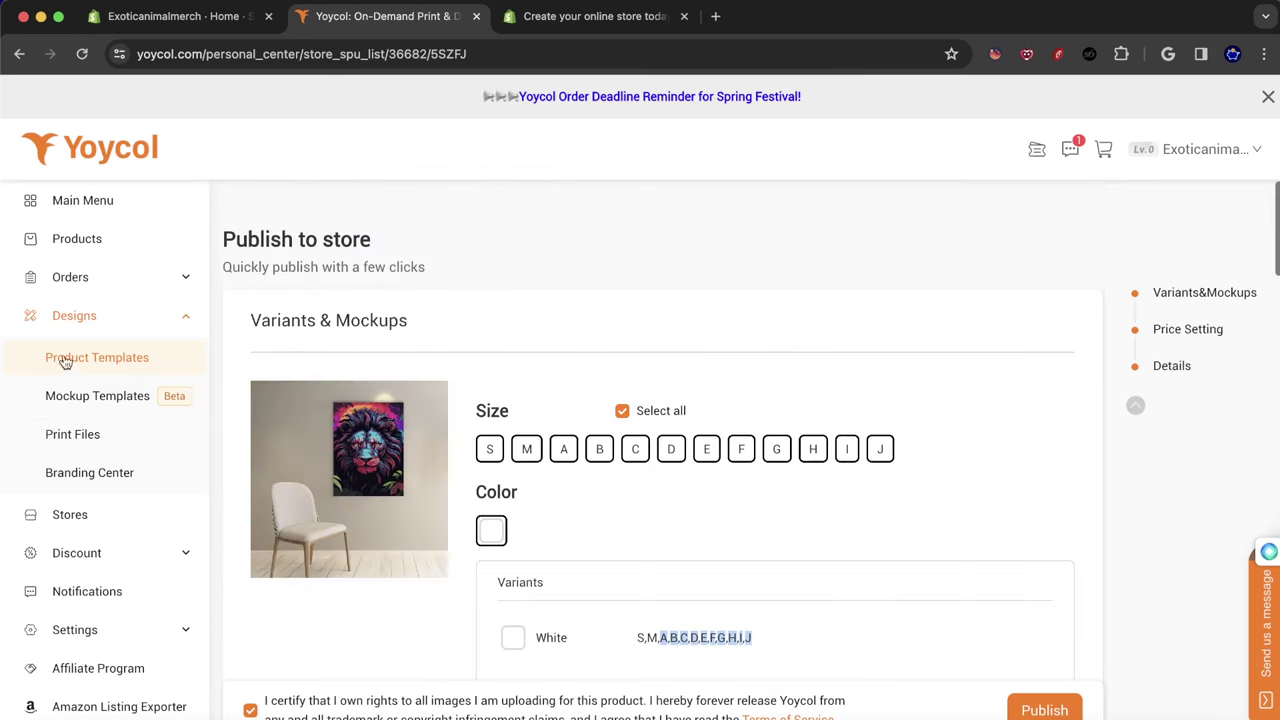
click(66, 320)
click(63, 328)
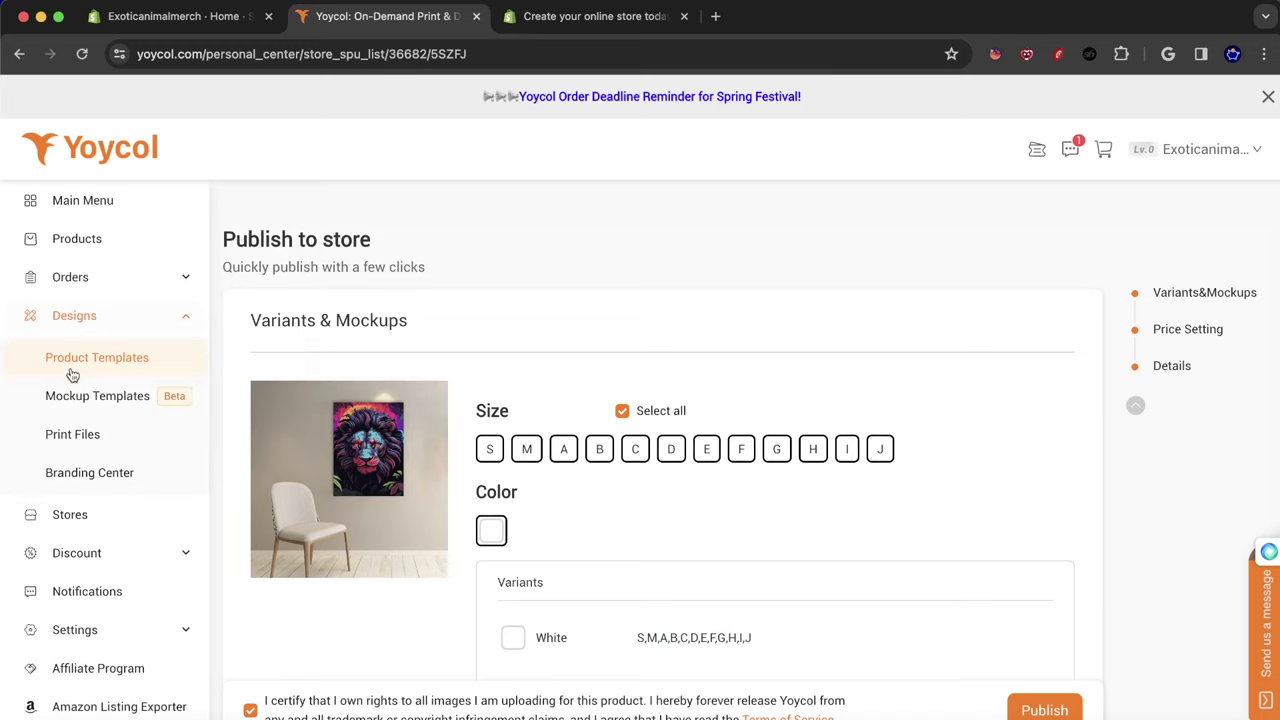
click(76, 357)
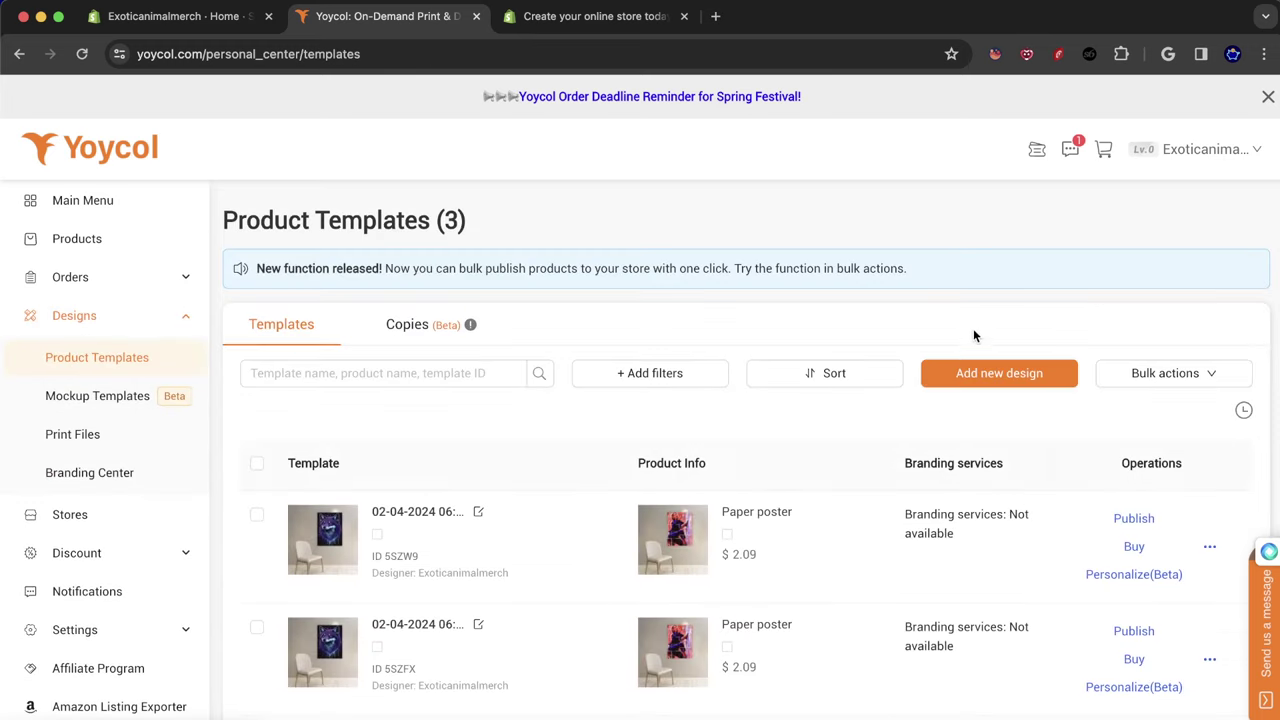
Add a new design by searching the products for "poster" and starting a Classic Design with the Paper poster.
click(978, 368)
click(365, 226)
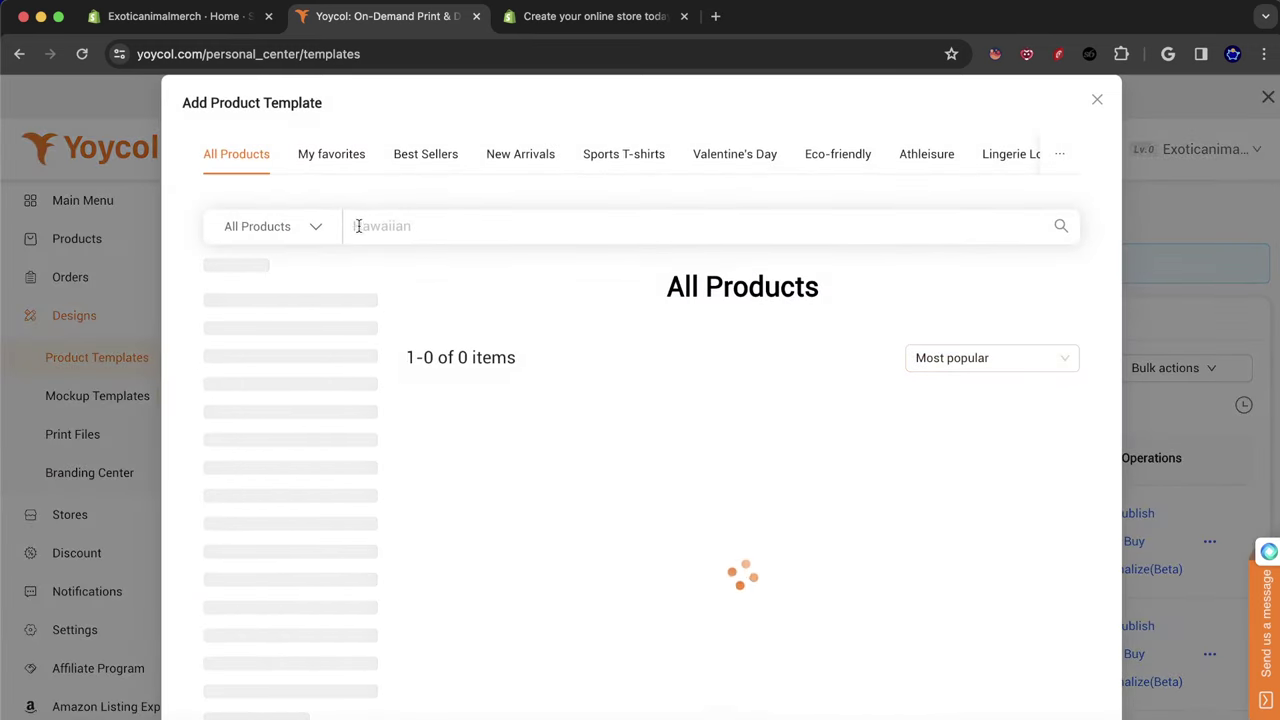
text(poster)
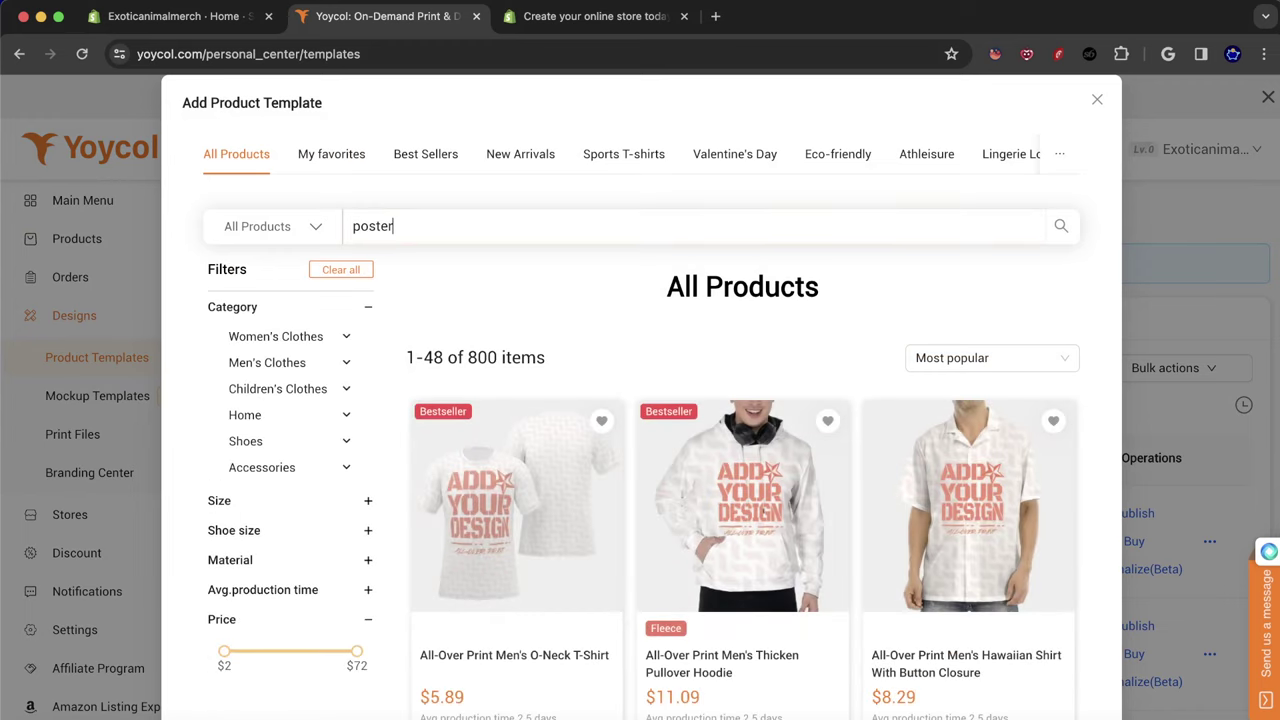
key(Return)
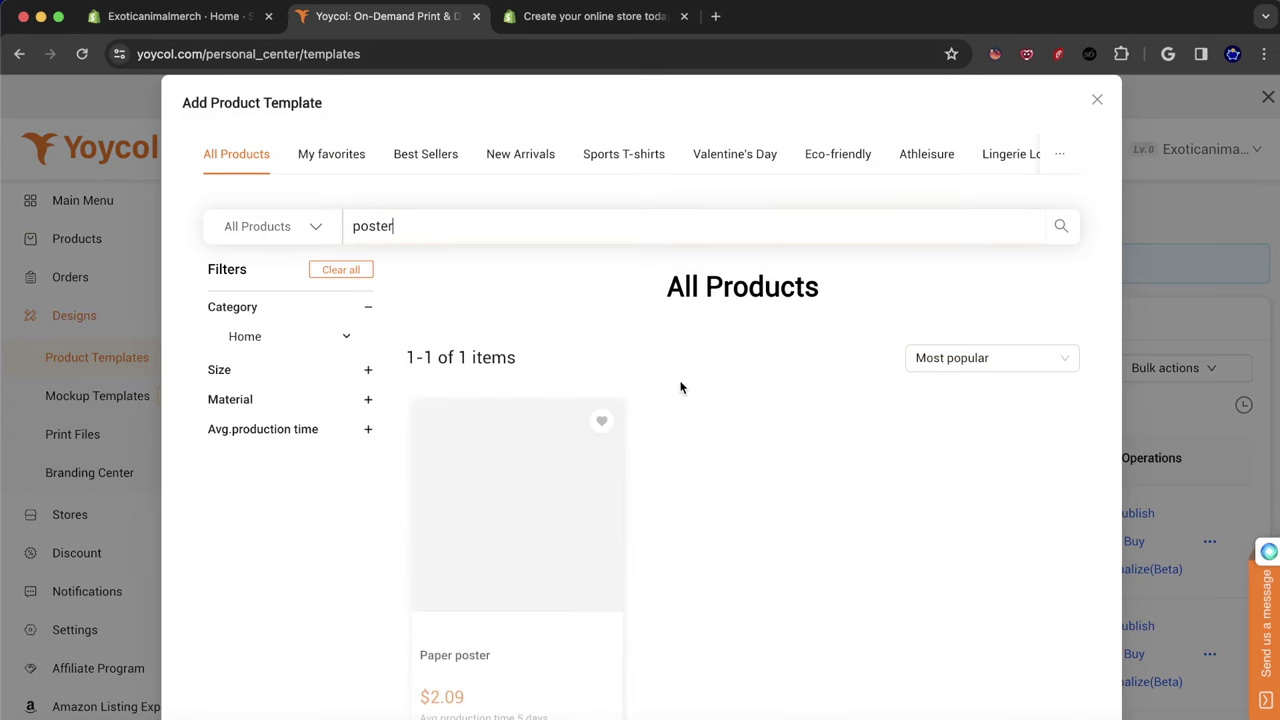
scroll(619, 450, down, 1)
click(476, 401)
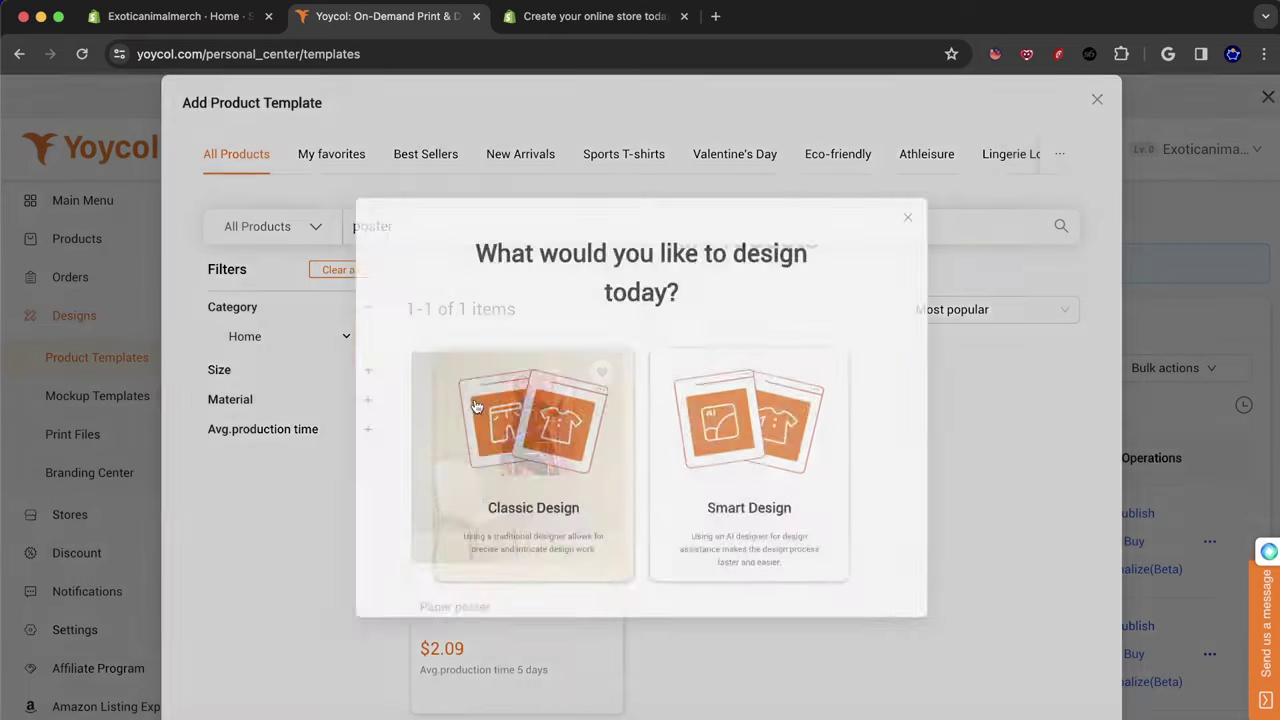
click(543, 575)
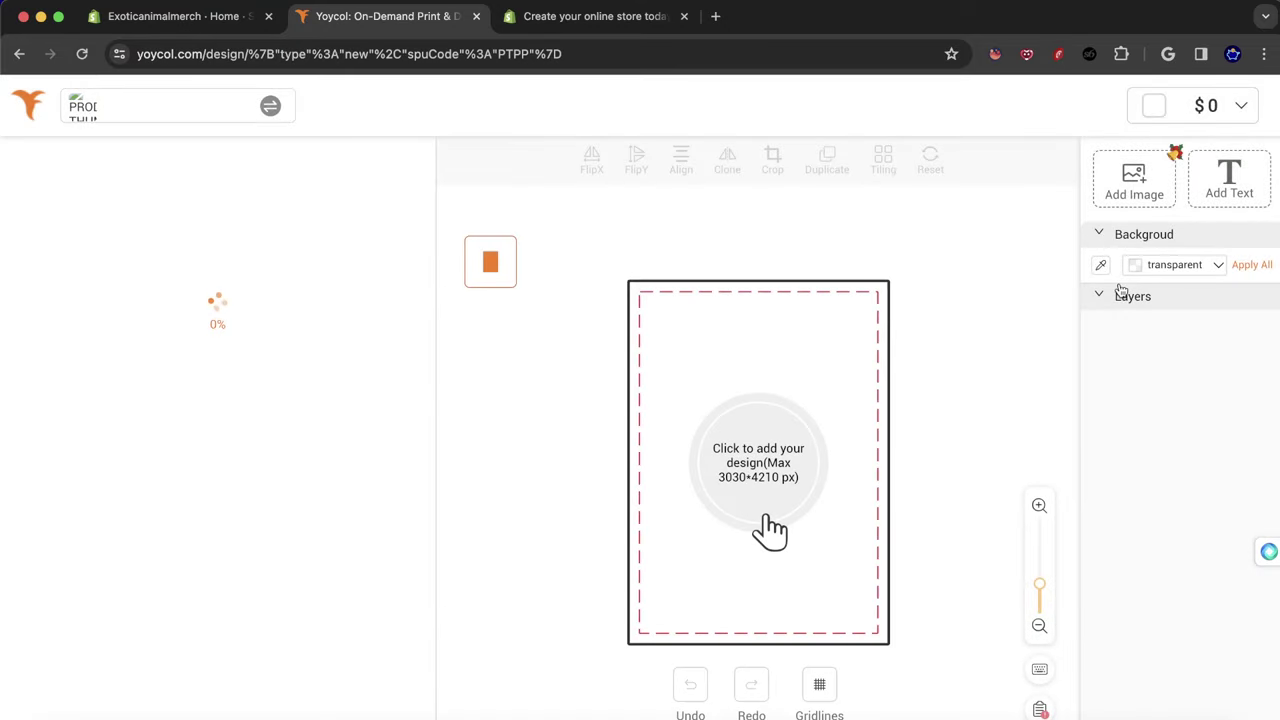
Add the forward-facing purple starry tiger image to the paper poster, scale it to 6057 × 9626, and show its layer.
click(763, 517)
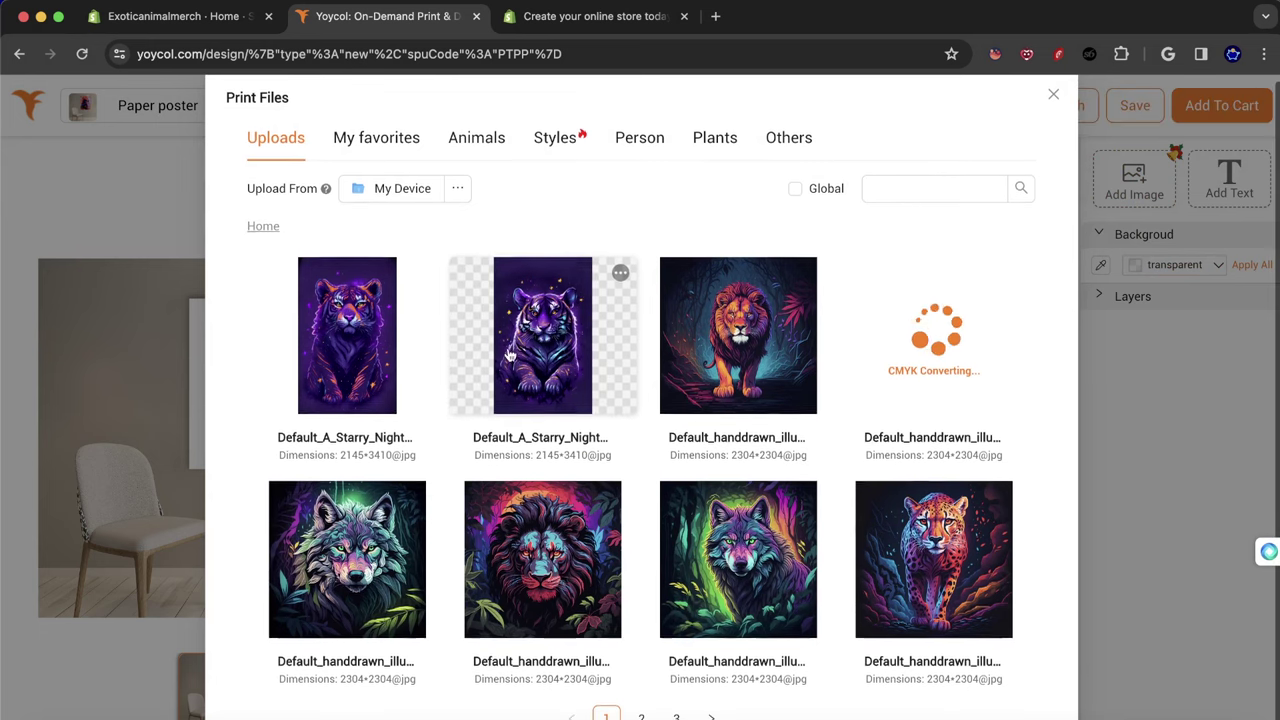
click(507, 354)
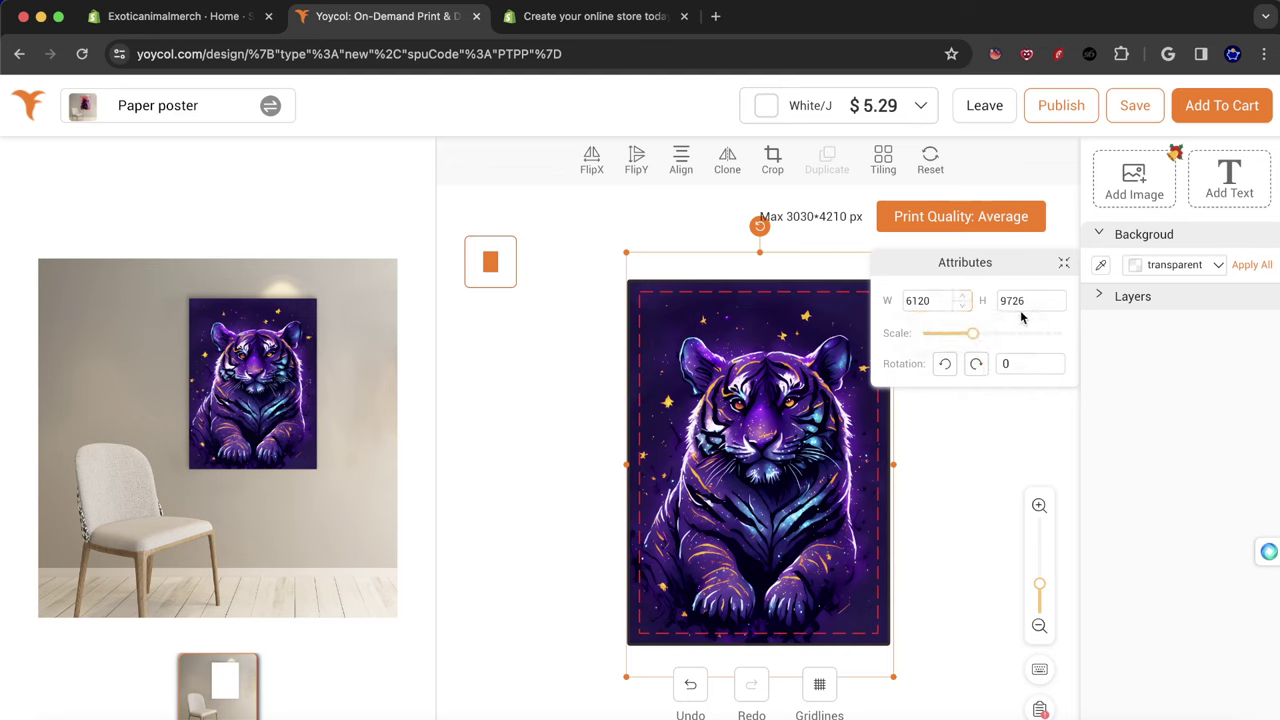
scroll(1039, 301, down, 1)
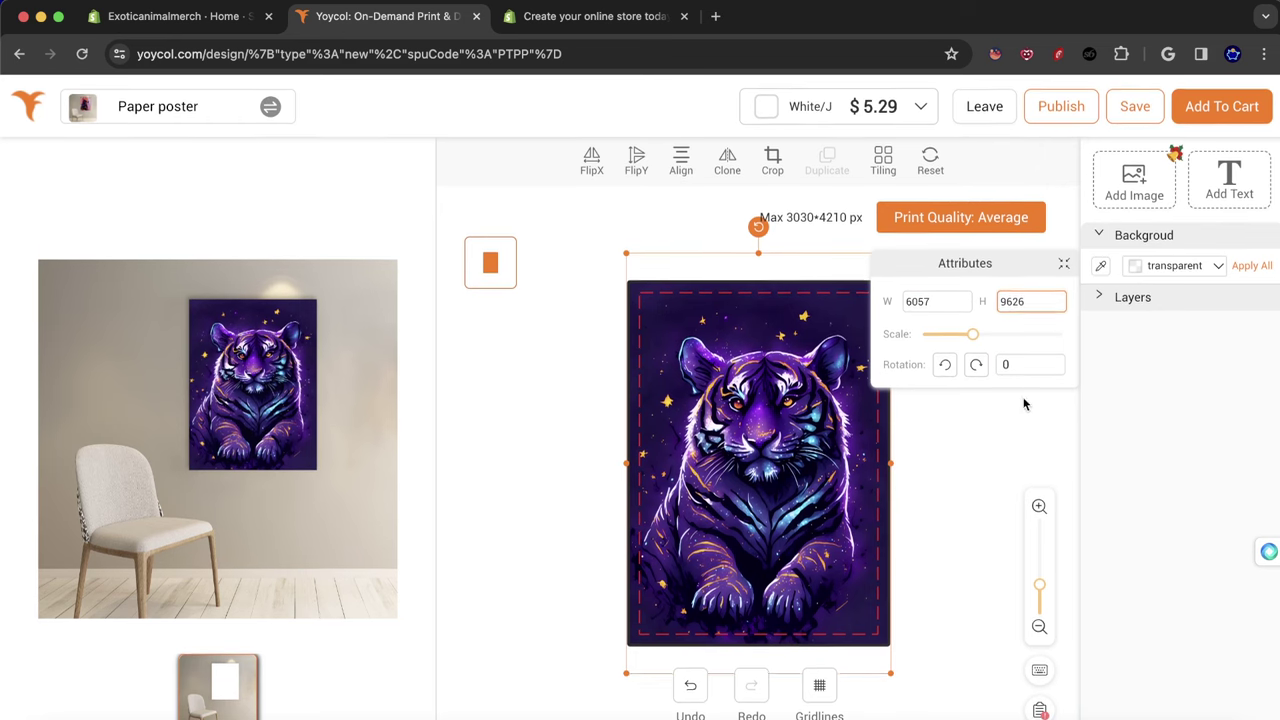
click(1014, 506)
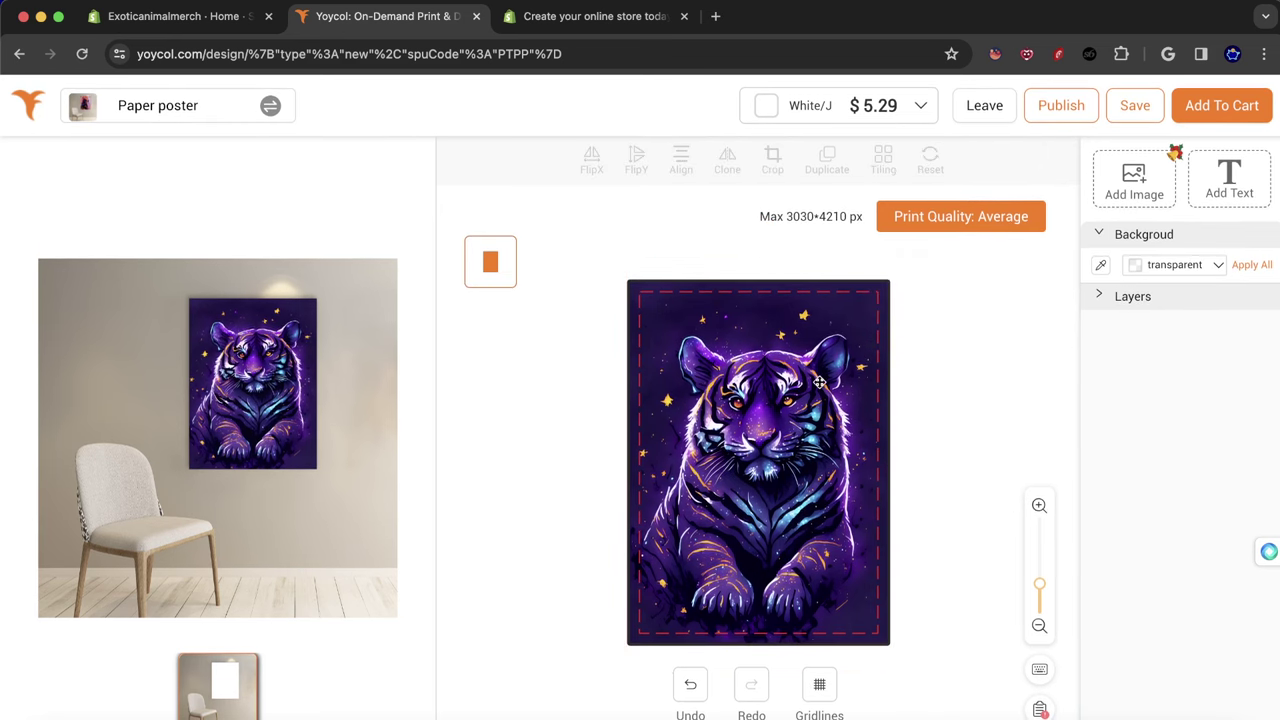
click(1117, 308)
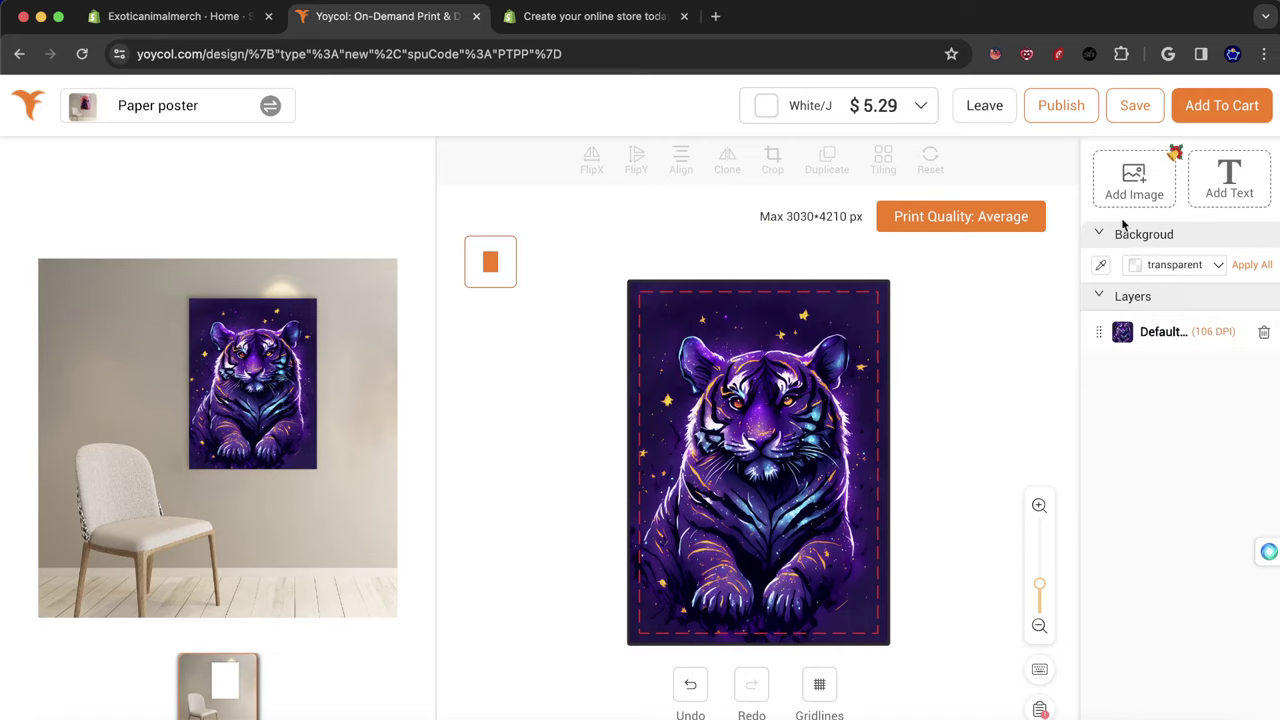
Start publishing the tiger poster design to the Exoticanimalmerch Shopify store.
click(1062, 106)
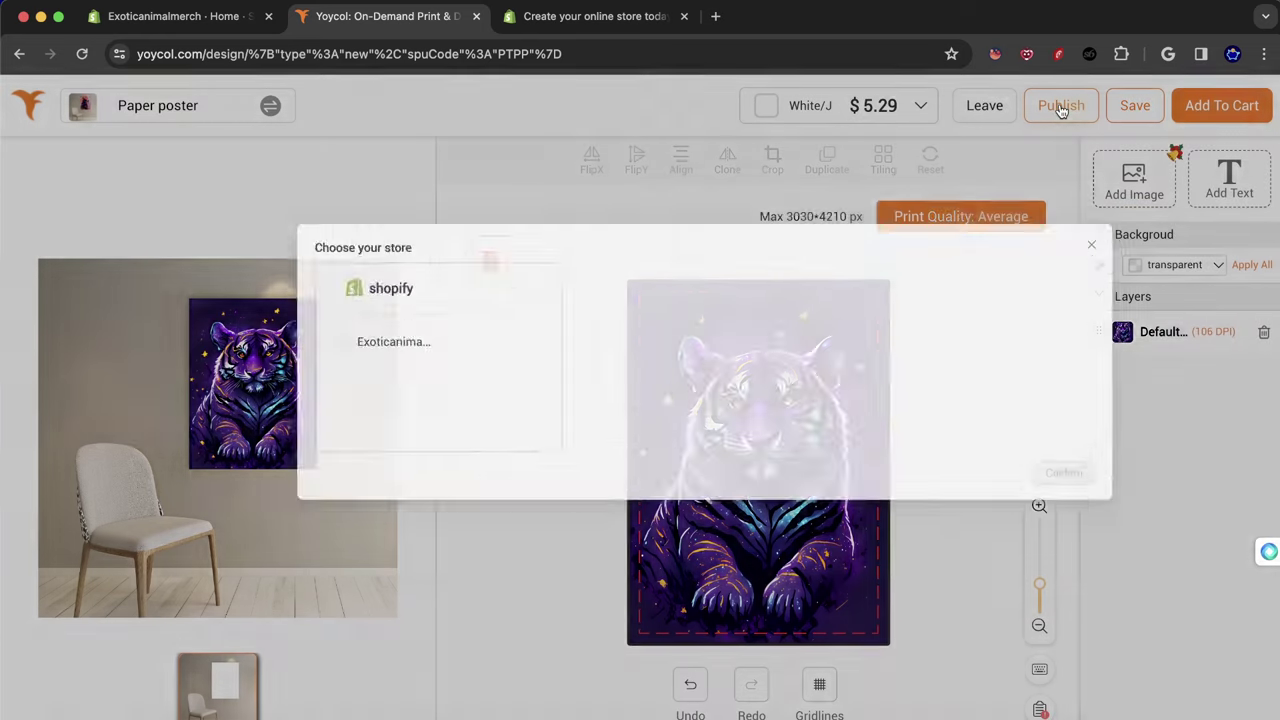
click(224, 387)
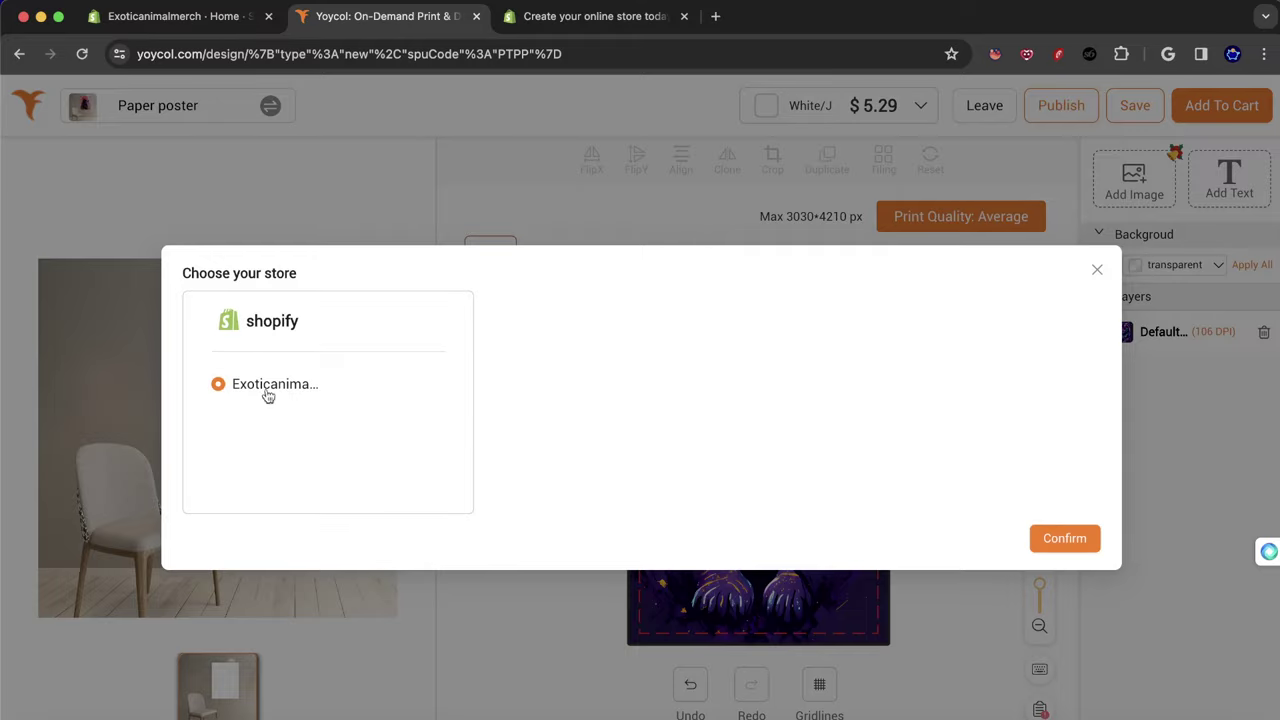
click(1074, 538)
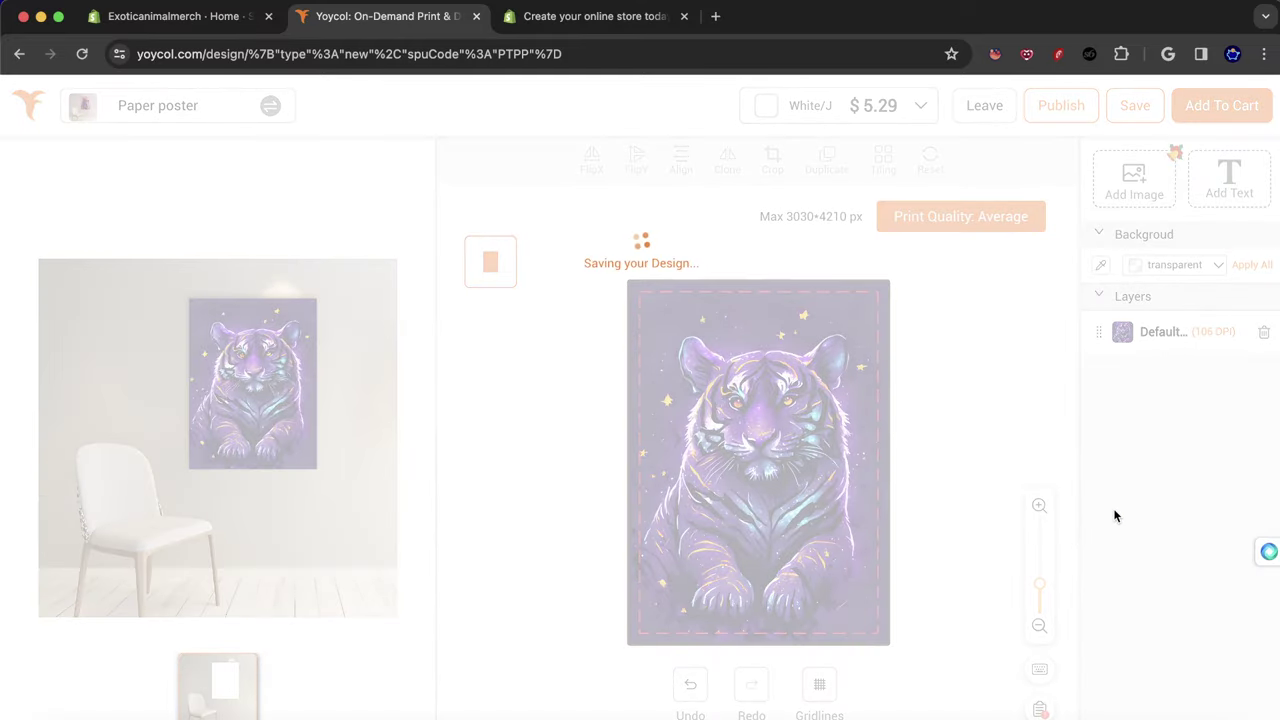
Assign the tiger poster to the Home page collection in its publishing details.
scroll(723, 356, down, 15)
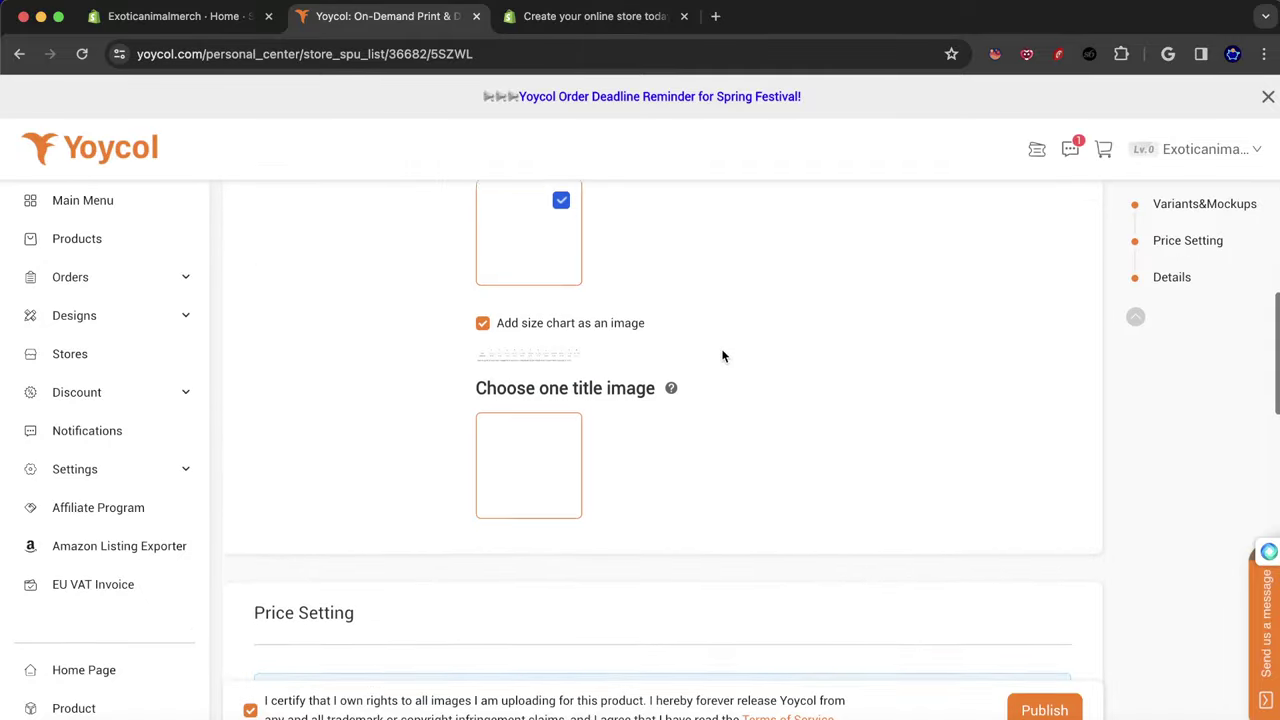
scroll(812, 562, down, 12)
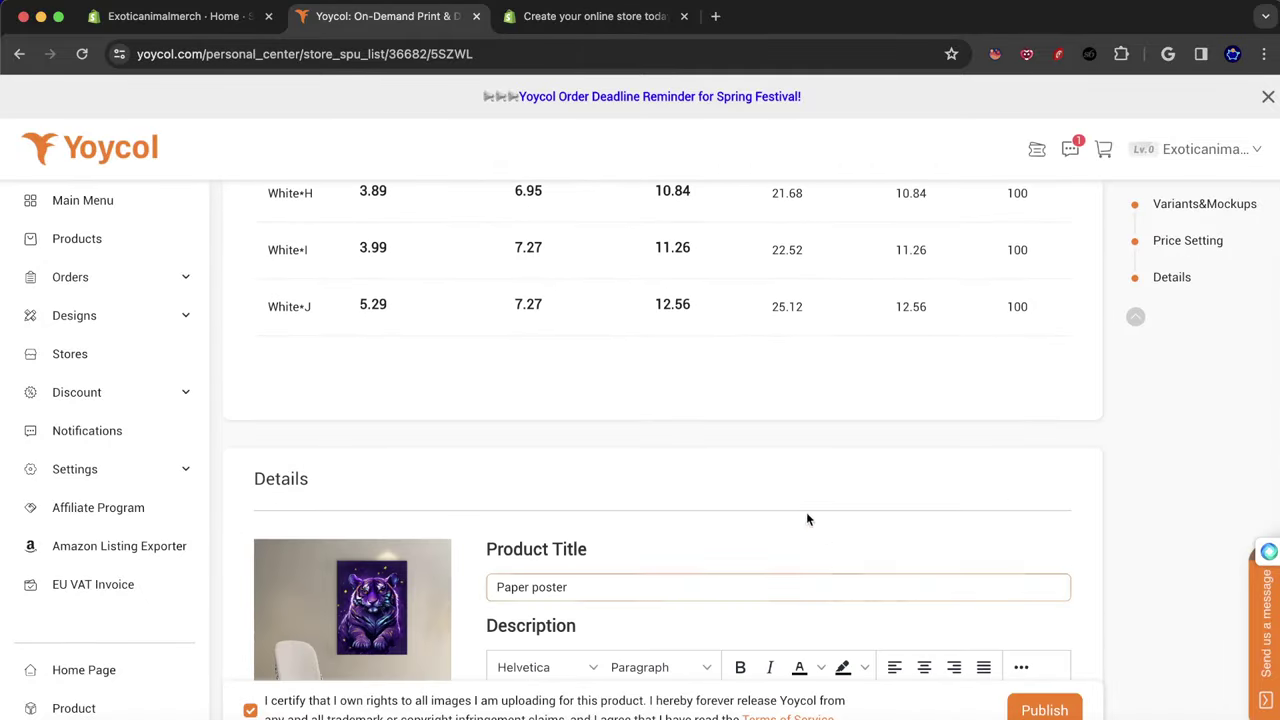
click(570, 478)
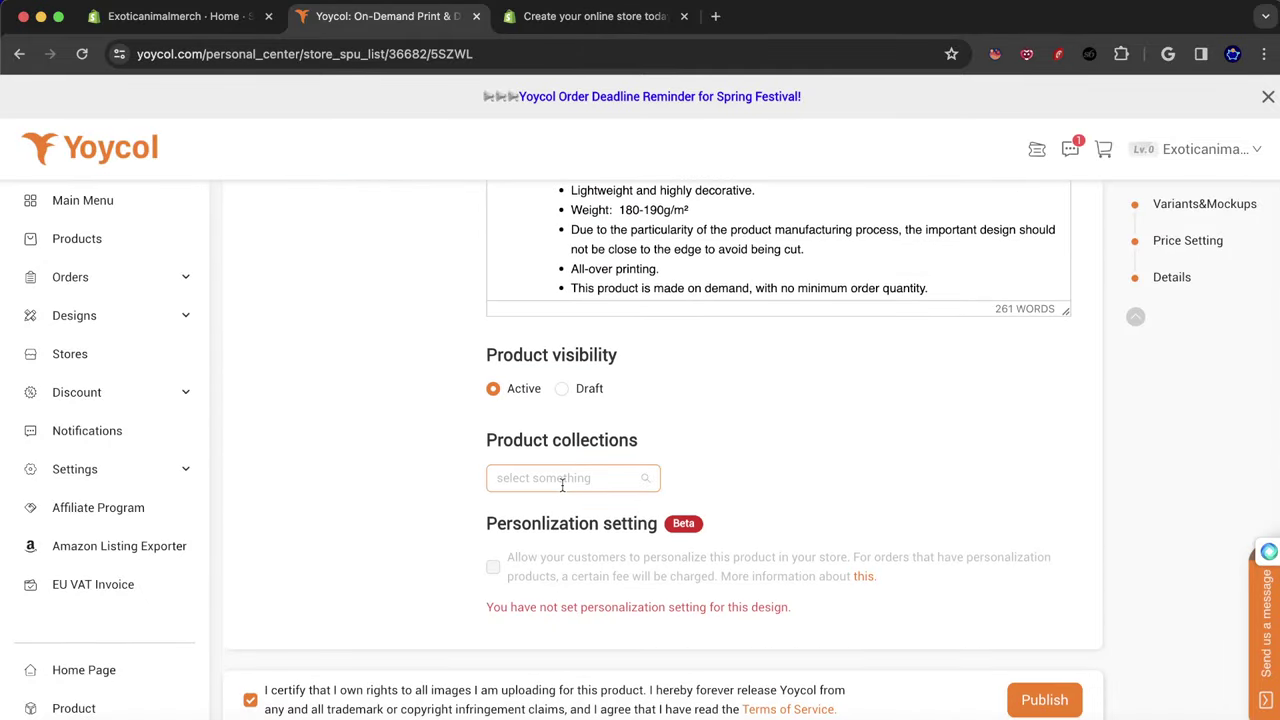
click(555, 513)
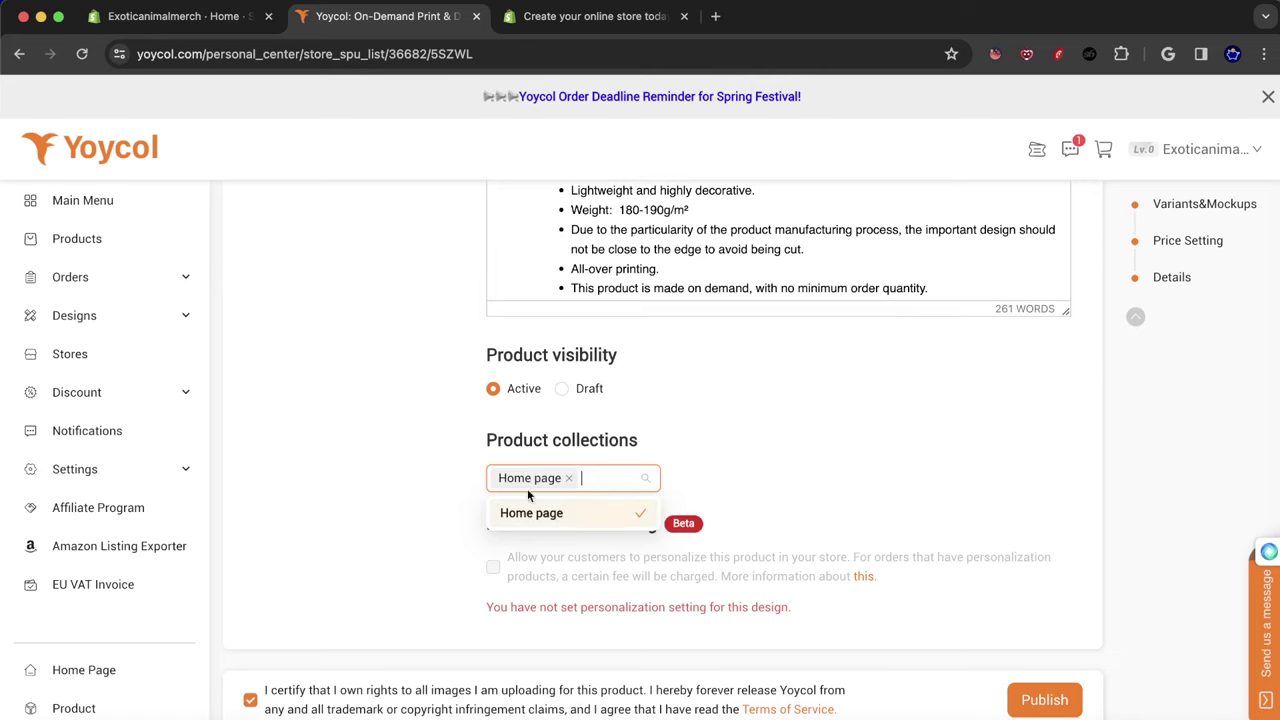
click(774, 478)
scroll(603, 451, up, 1)
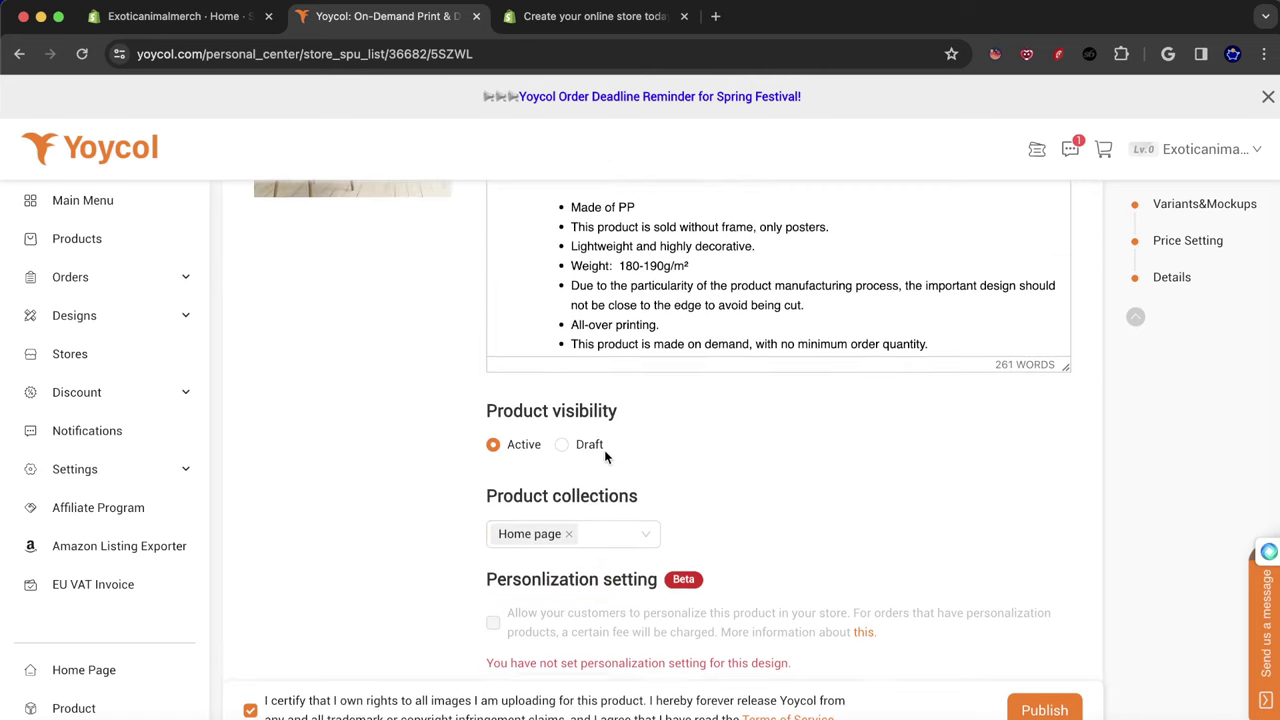
Publish the tiger poster to the store and reload the store's product list.
click(1045, 710)
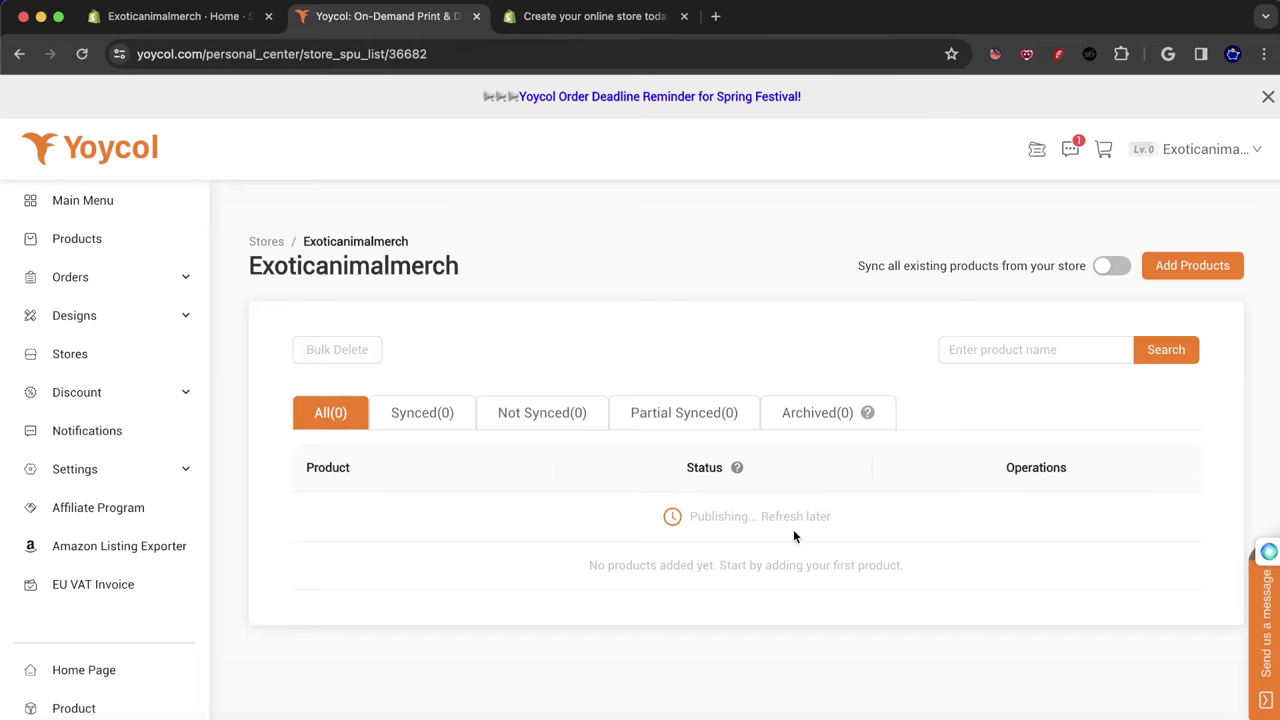
right_click(722, 346)
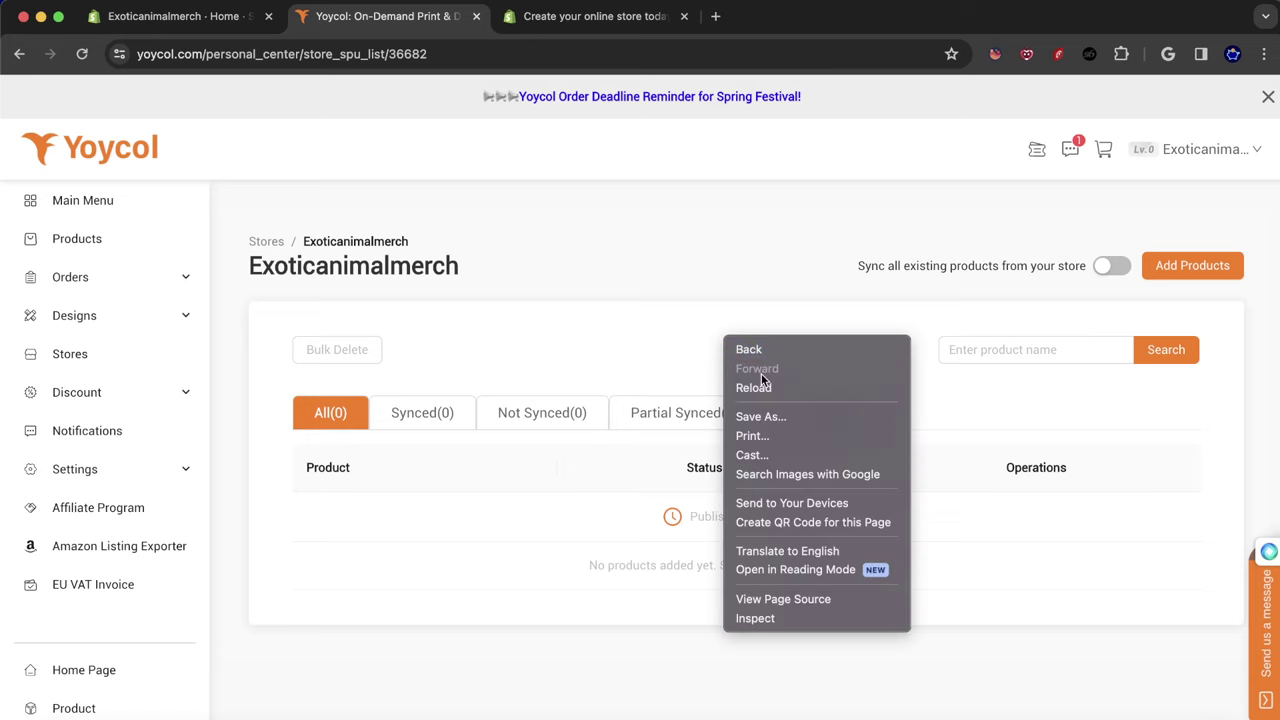
click(771, 386)
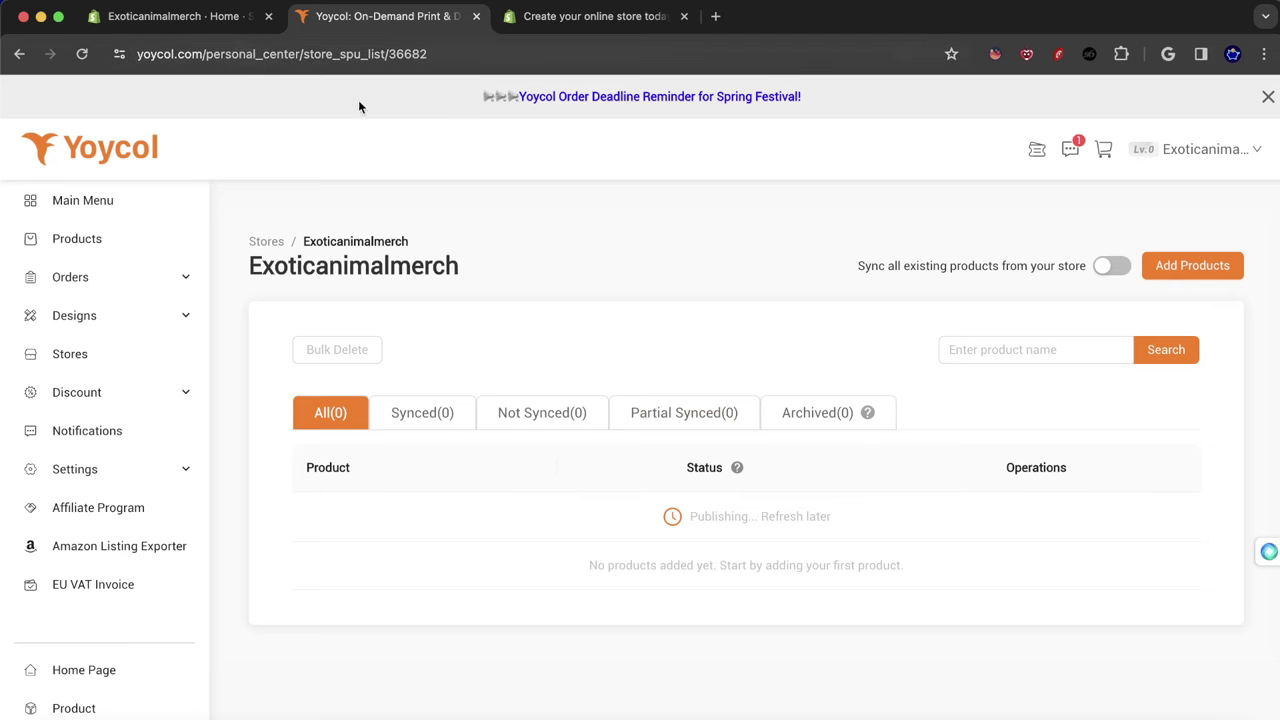
Switch to the Shopify admin and preview the Paper poster product on the online store.
click(235, 16)
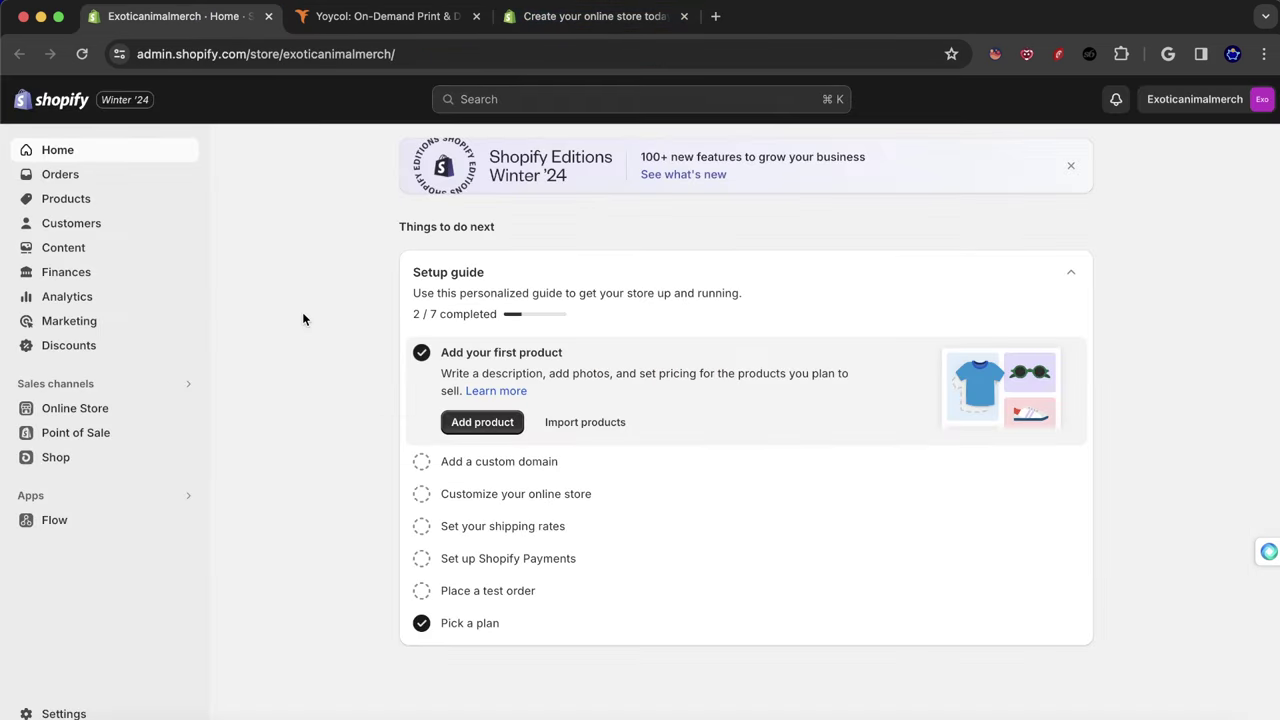
click(70, 202)
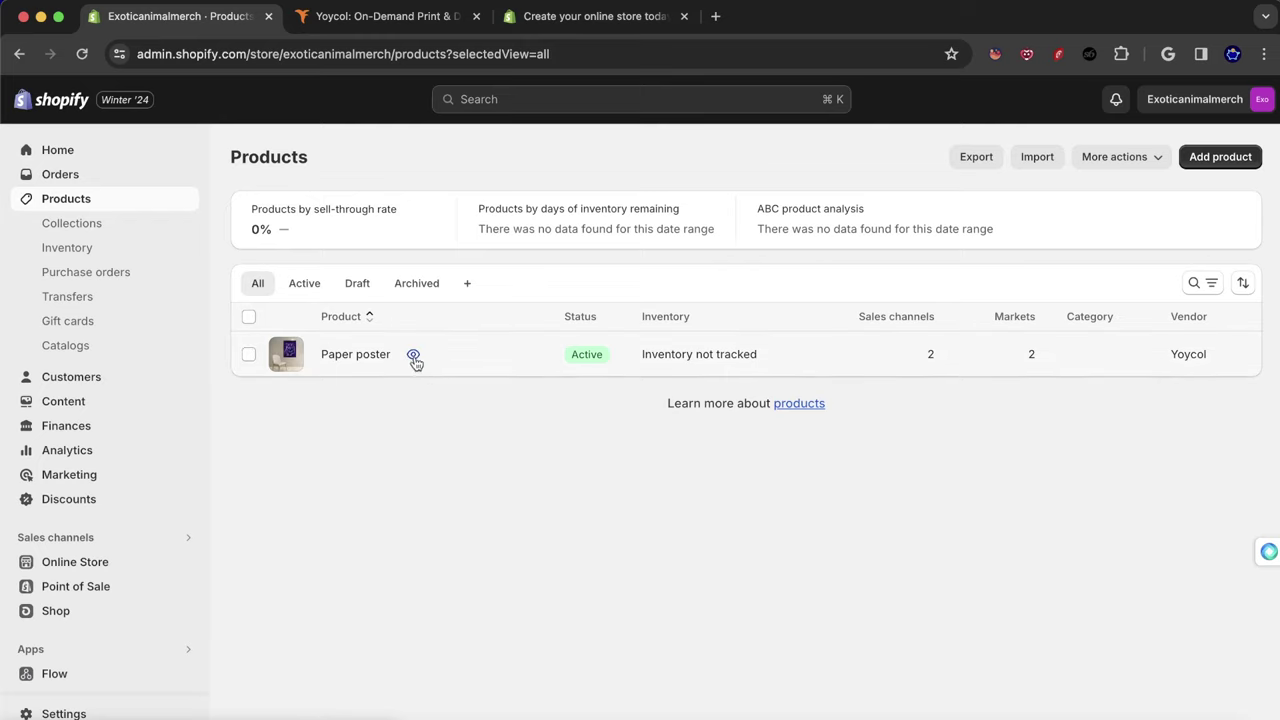
click(413, 356)
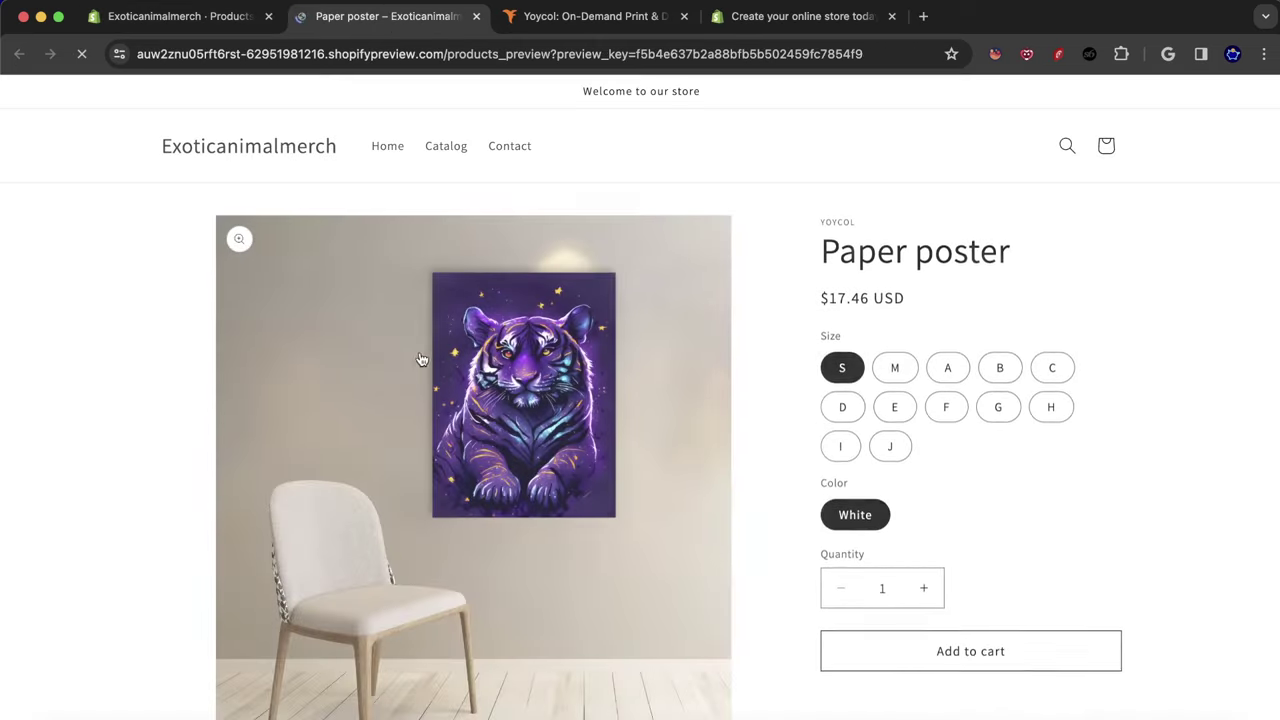
Examine the Paper poster's product page and its size guide in the enlarged image view, and close that view.
scroll(466, 171, down, 1)
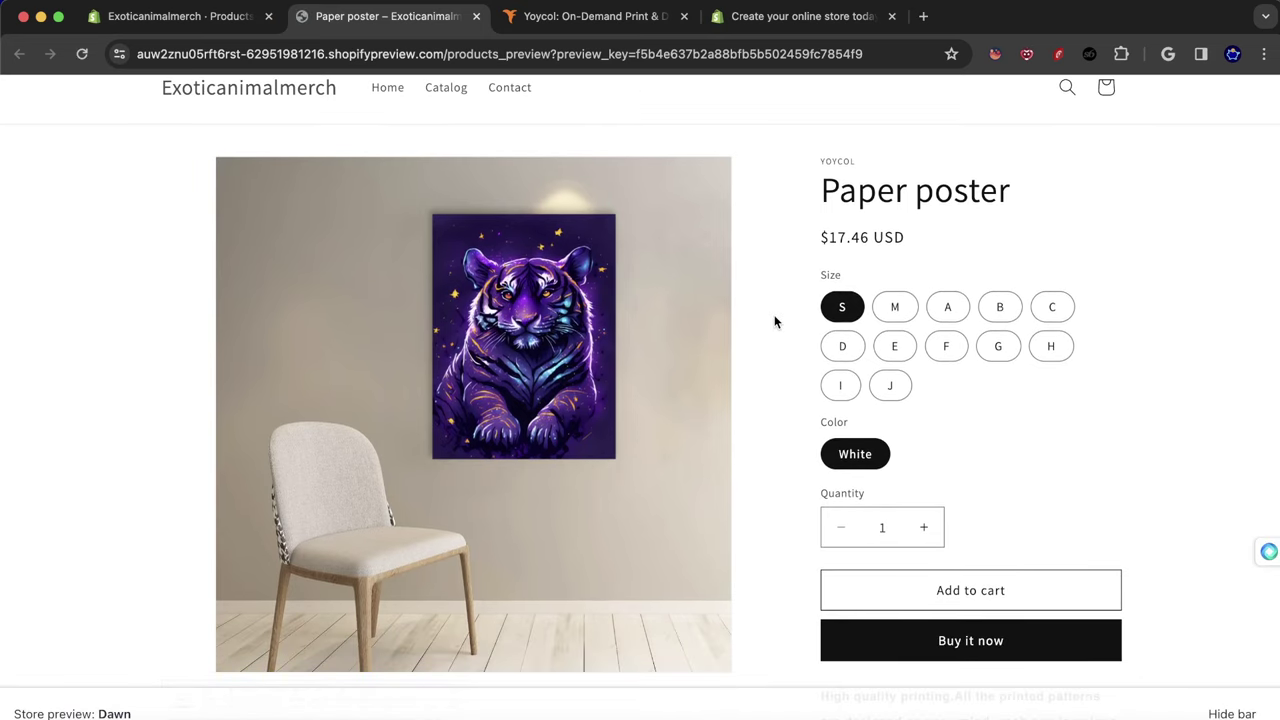
scroll(775, 321, down, 5)
click(366, 640)
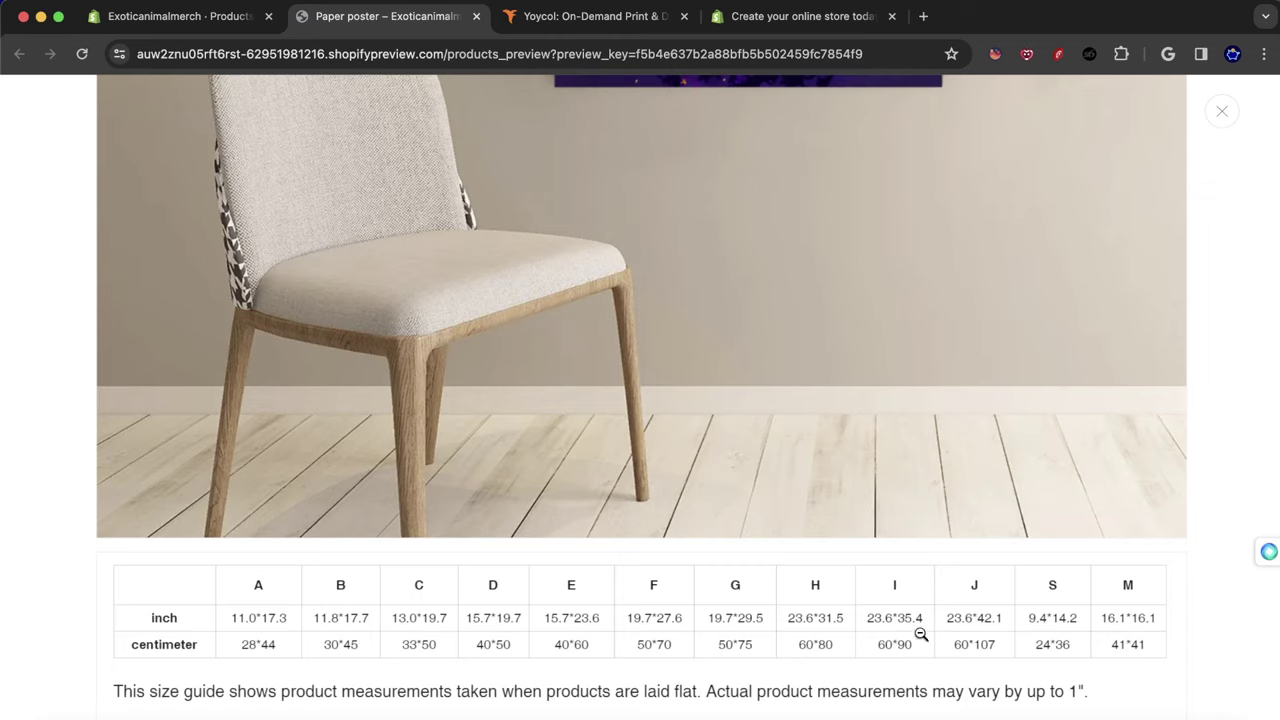
scroll(725, 678, up, 3)
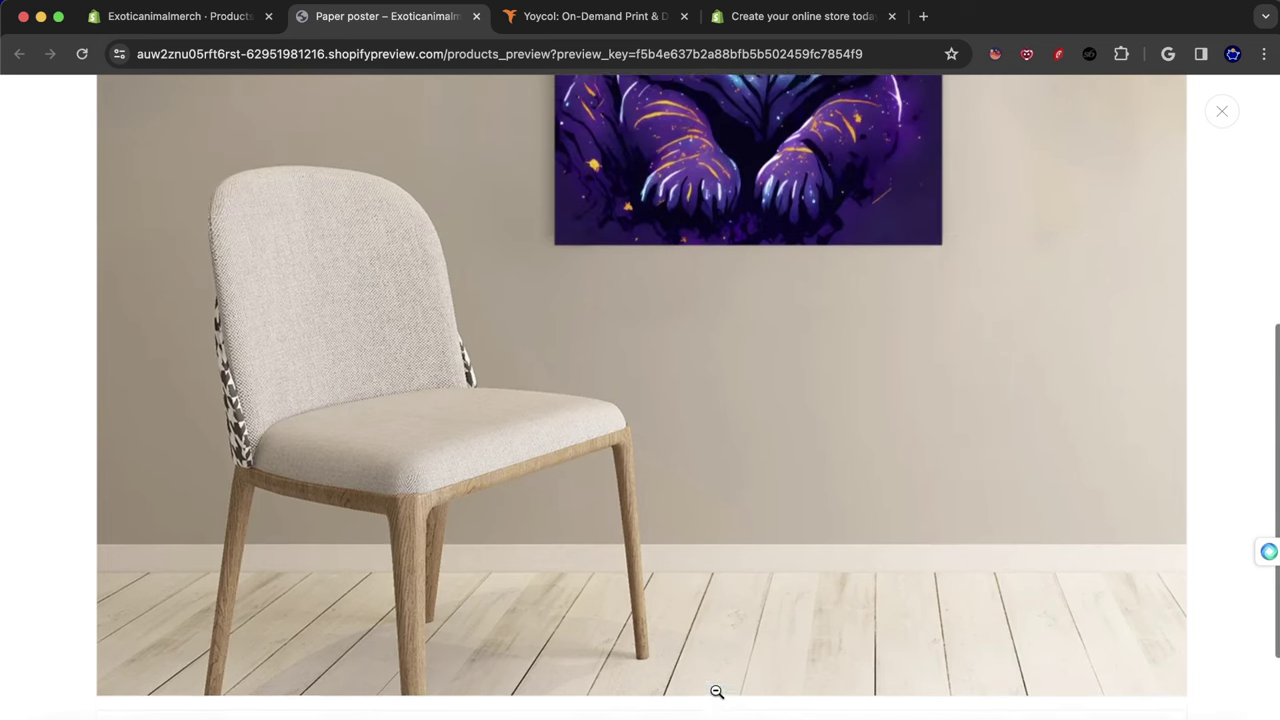
scroll(716, 690, down, 3)
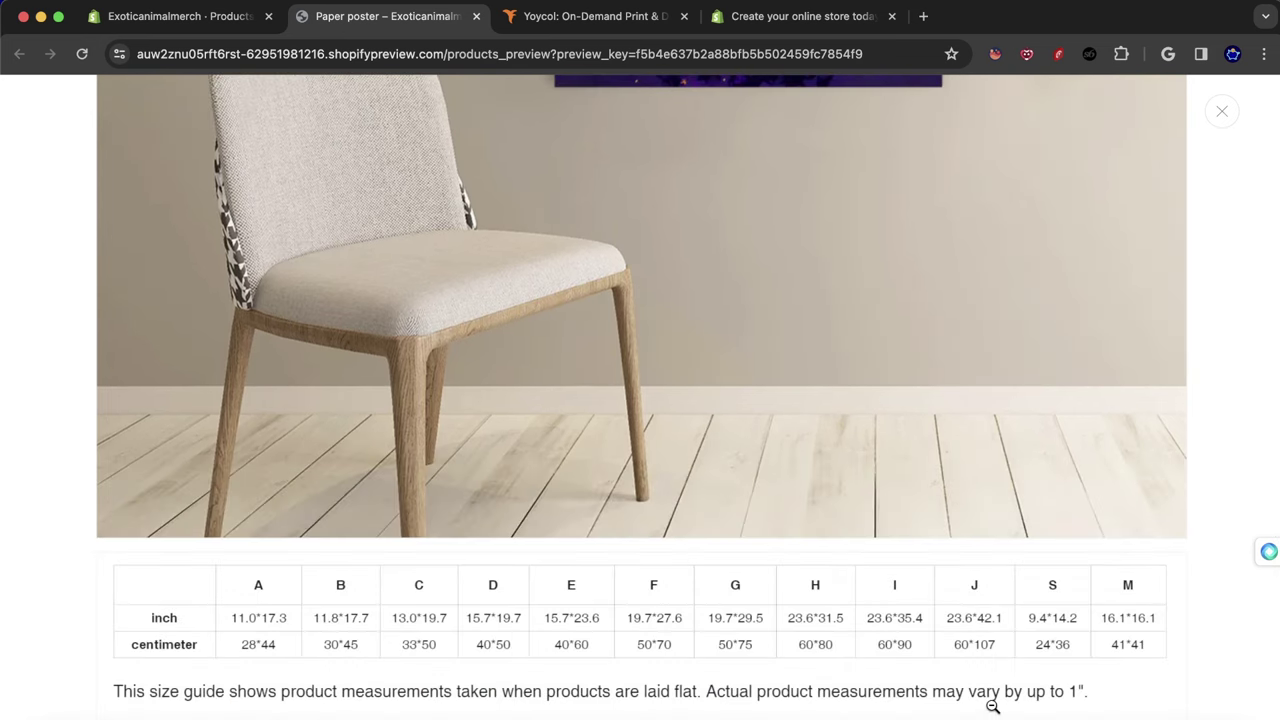
scroll(903, 480, up, 12)
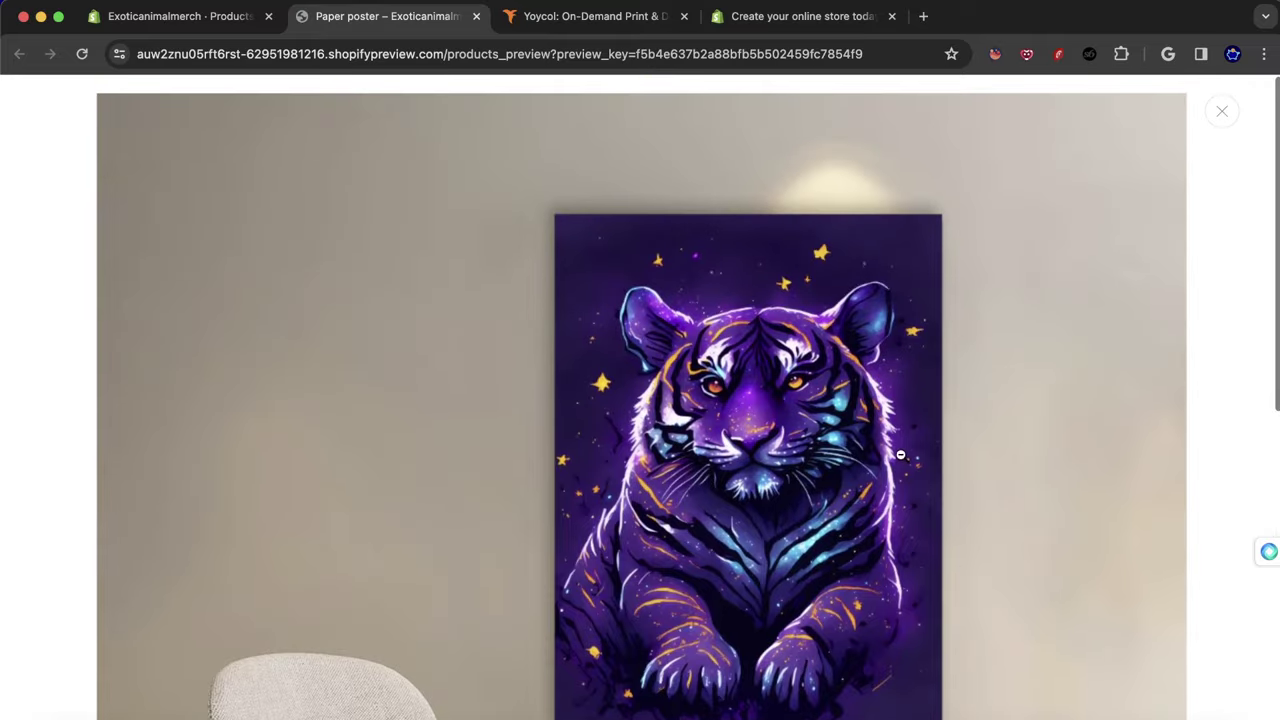
click(1218, 112)
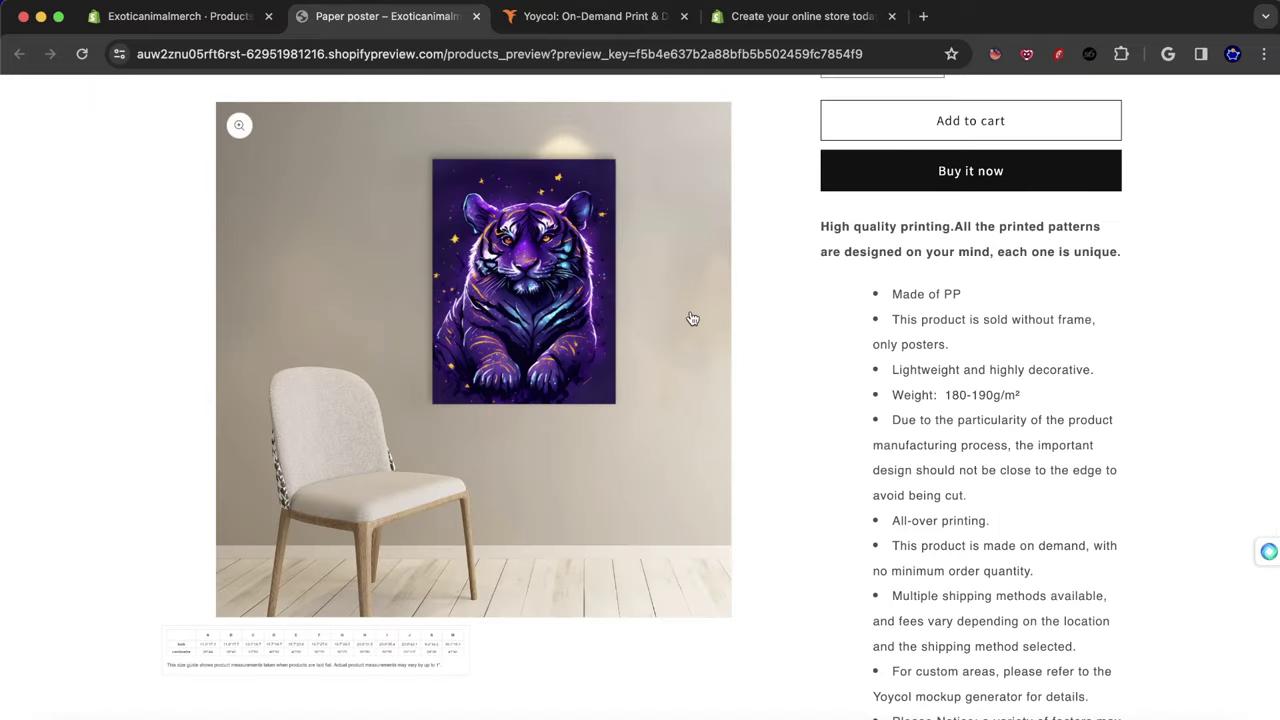
Compare the Paper poster's storefront prices for sizes M, G and J.
scroll(570, 338, up, 5)
scroll(578, 332, down, 2)
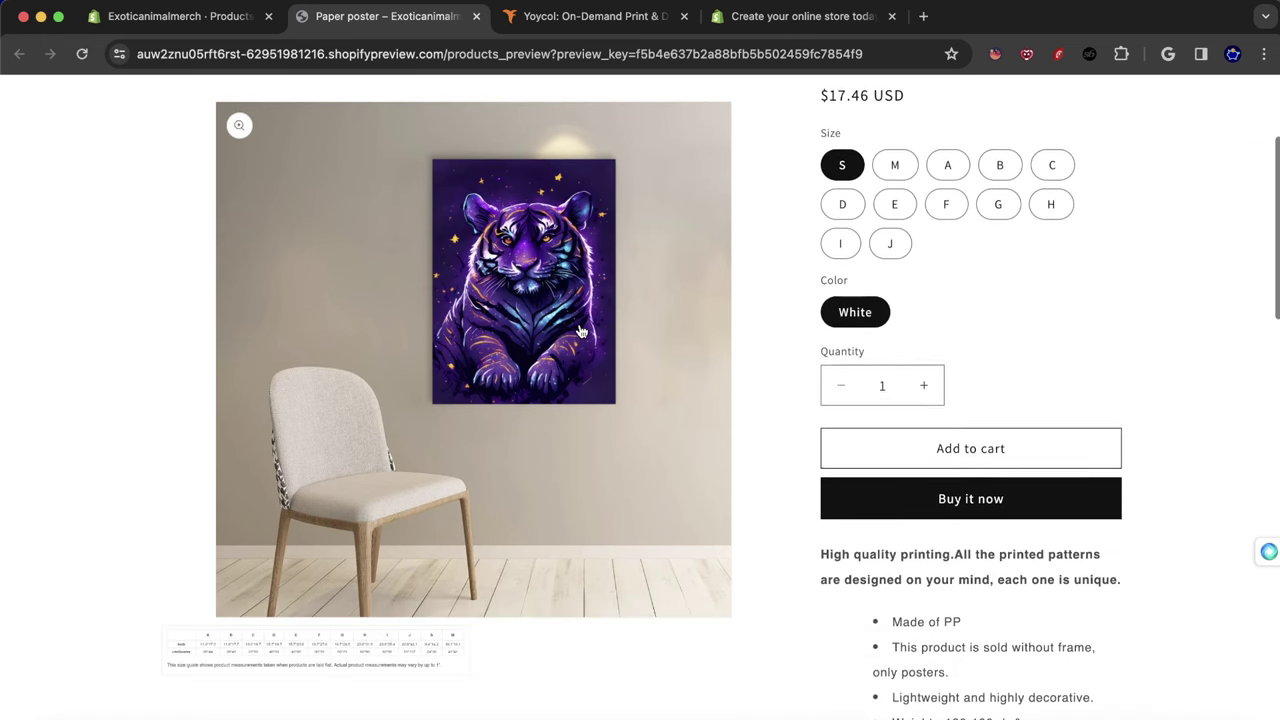
scroll(600, 334, up, 3)
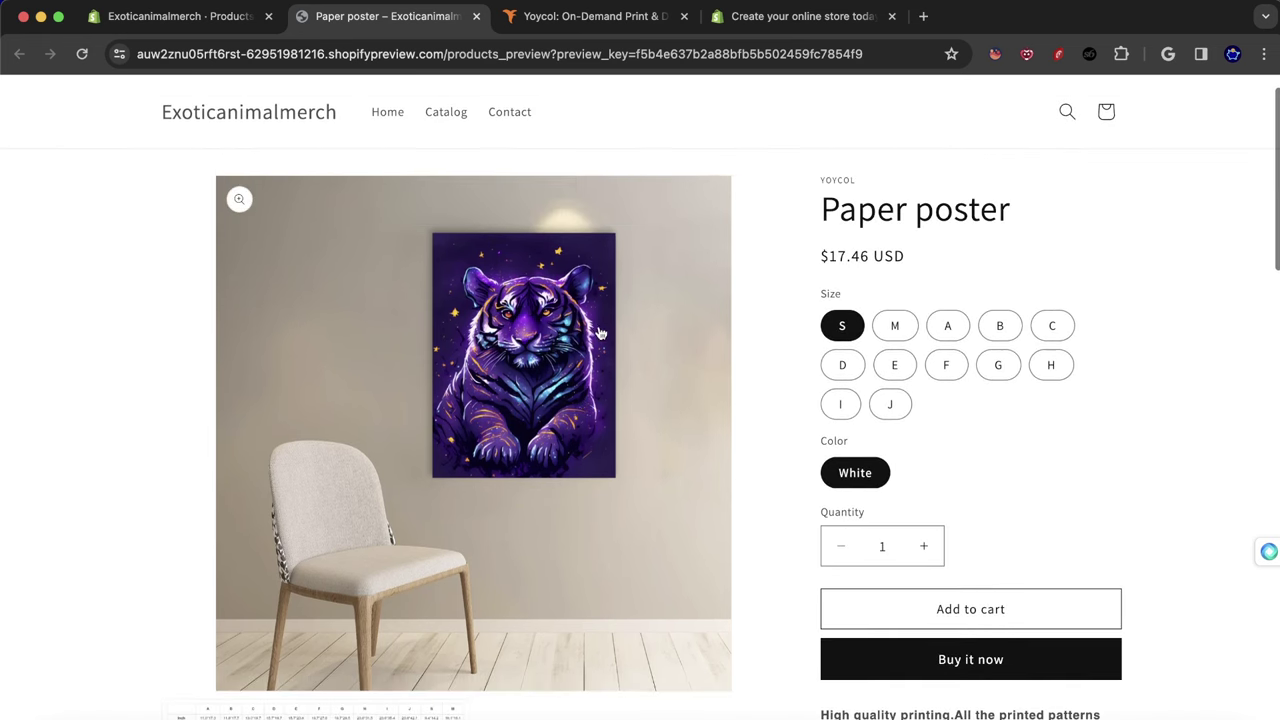
click(897, 322)
scroll(940, 334, down, 1)
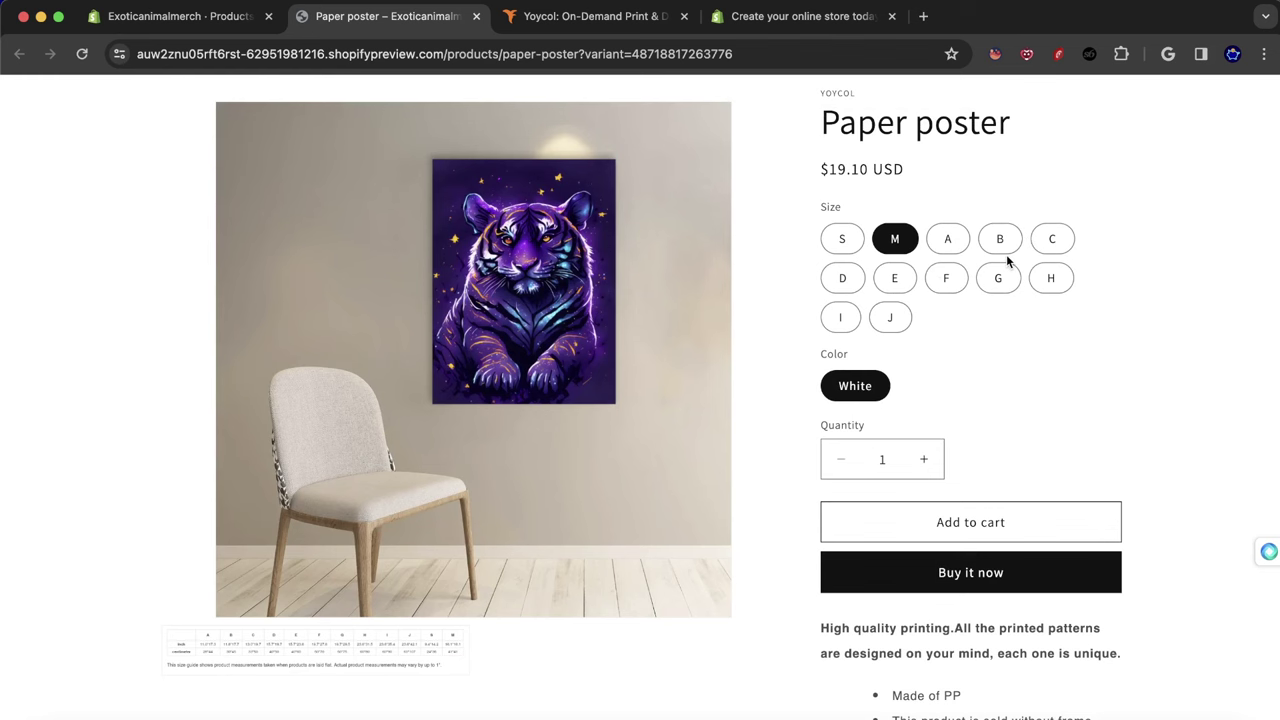
click(997, 277)
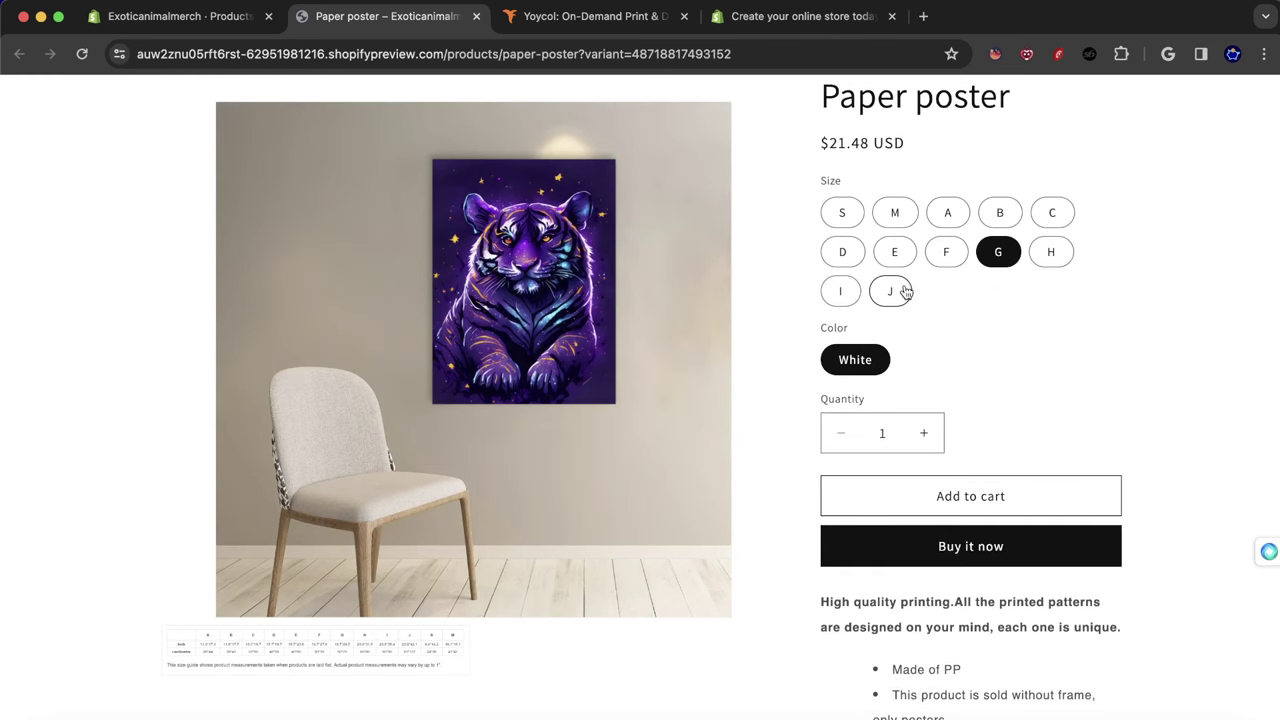
click(893, 292)
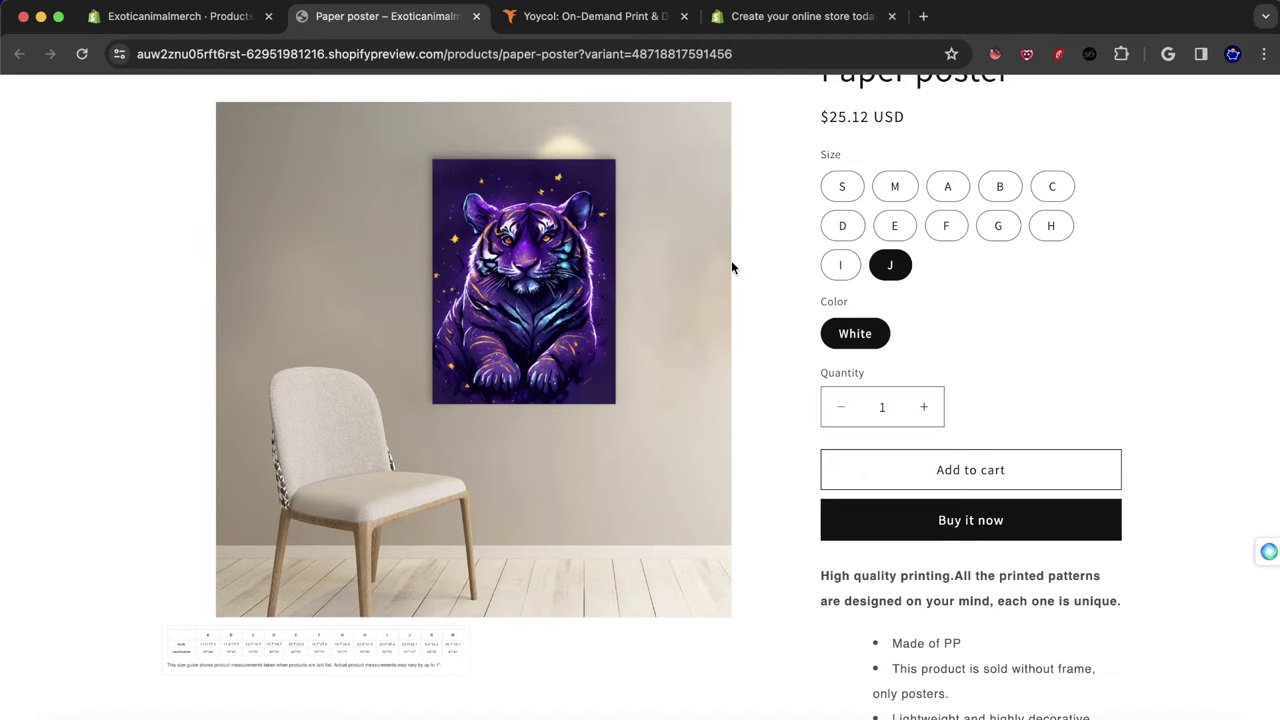
scroll(597, 256, up, 3)
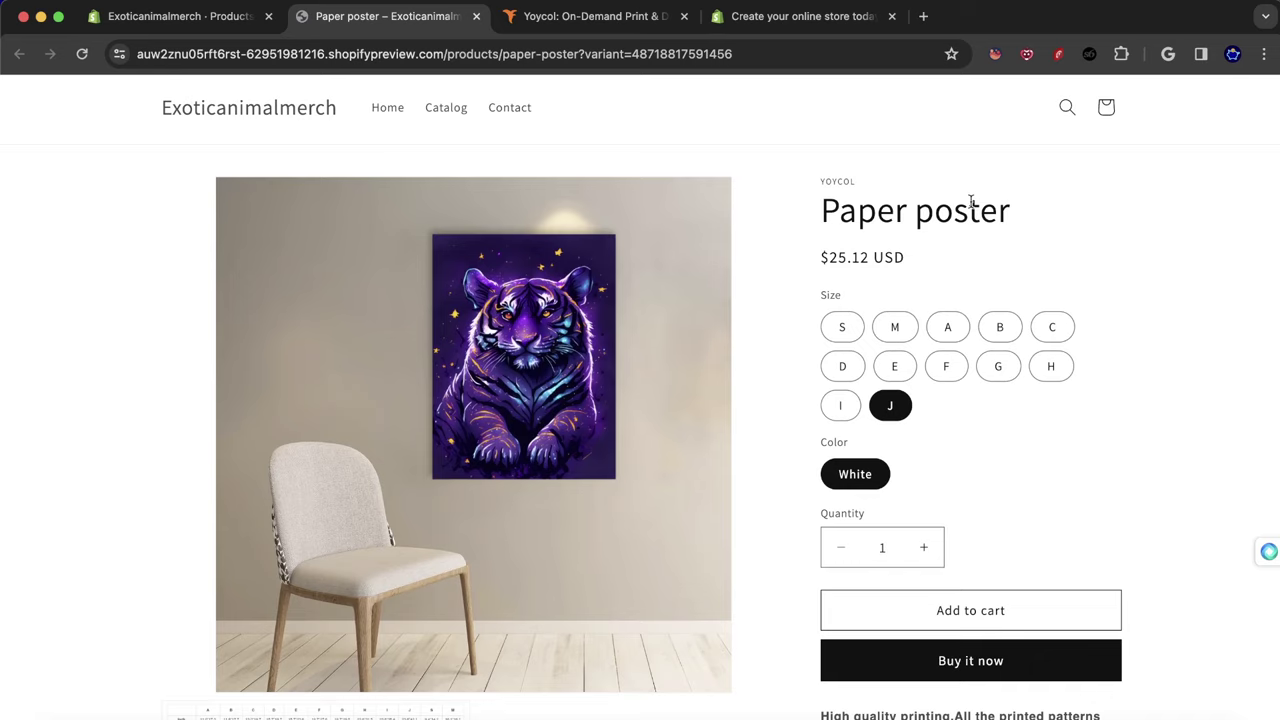
scroll(1005, 380, down, 3)
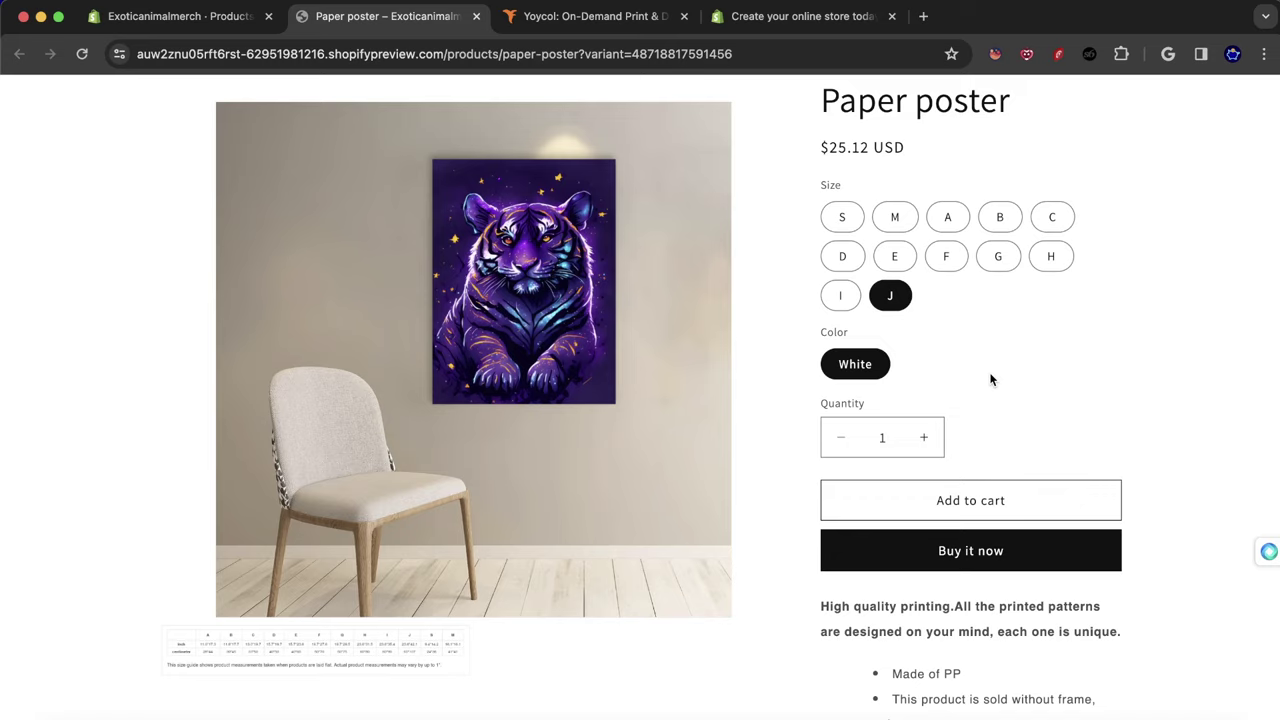
Check the Shopify product list, and return to Yoycol to reload the Exoticanimalmerch store's product list.
click(195, 17)
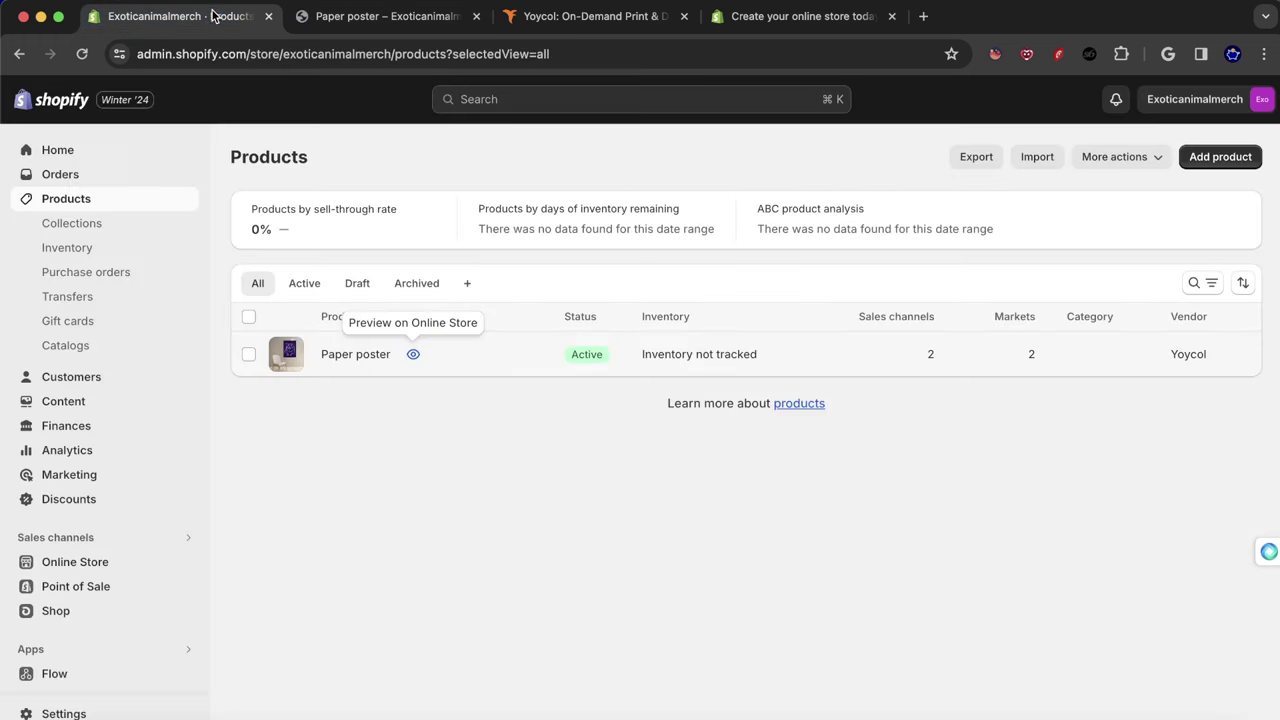
click(590, 16)
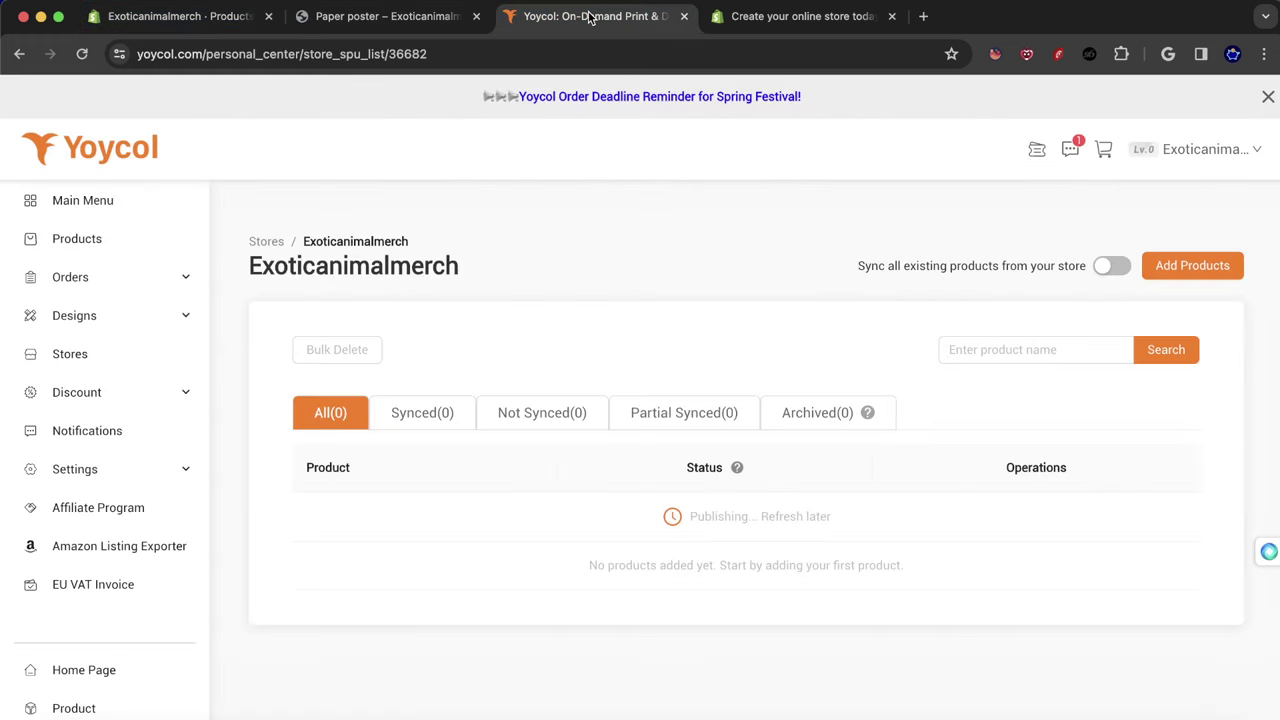
right_click(590, 230)
click(629, 273)
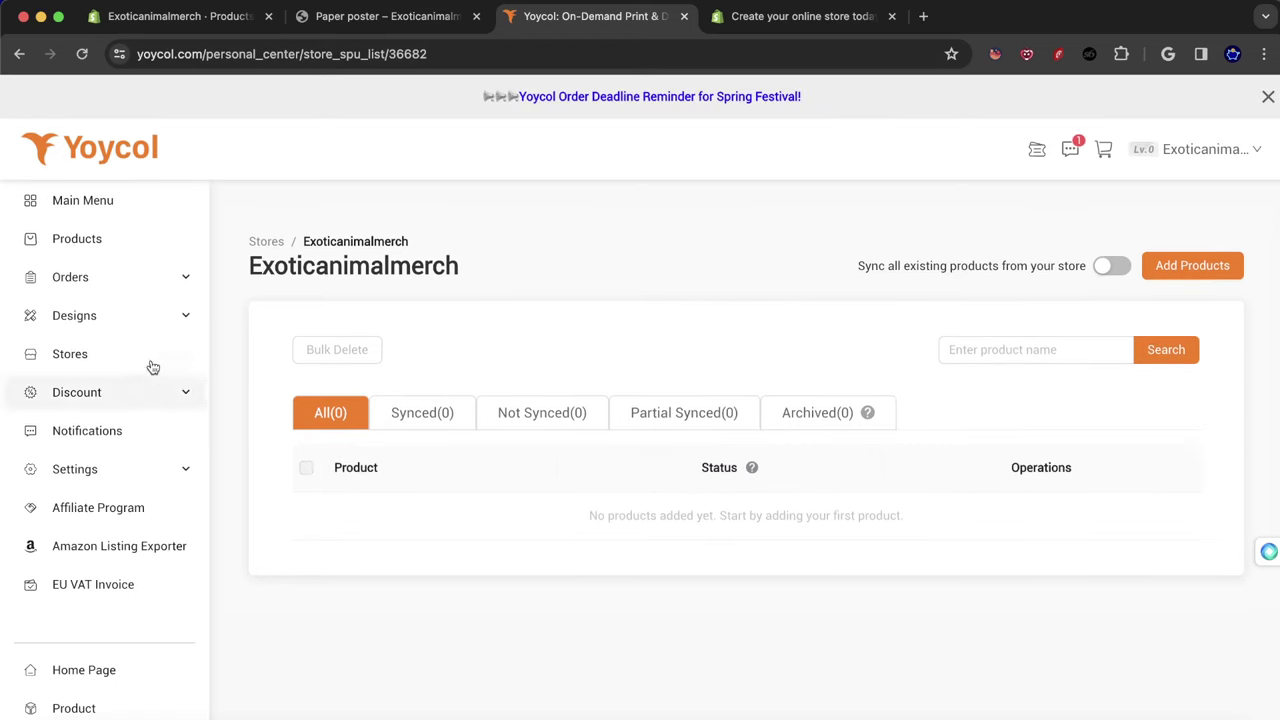
Open the product templates under the designs and show the extra operations for the newest Paper poster template.
click(103, 318)
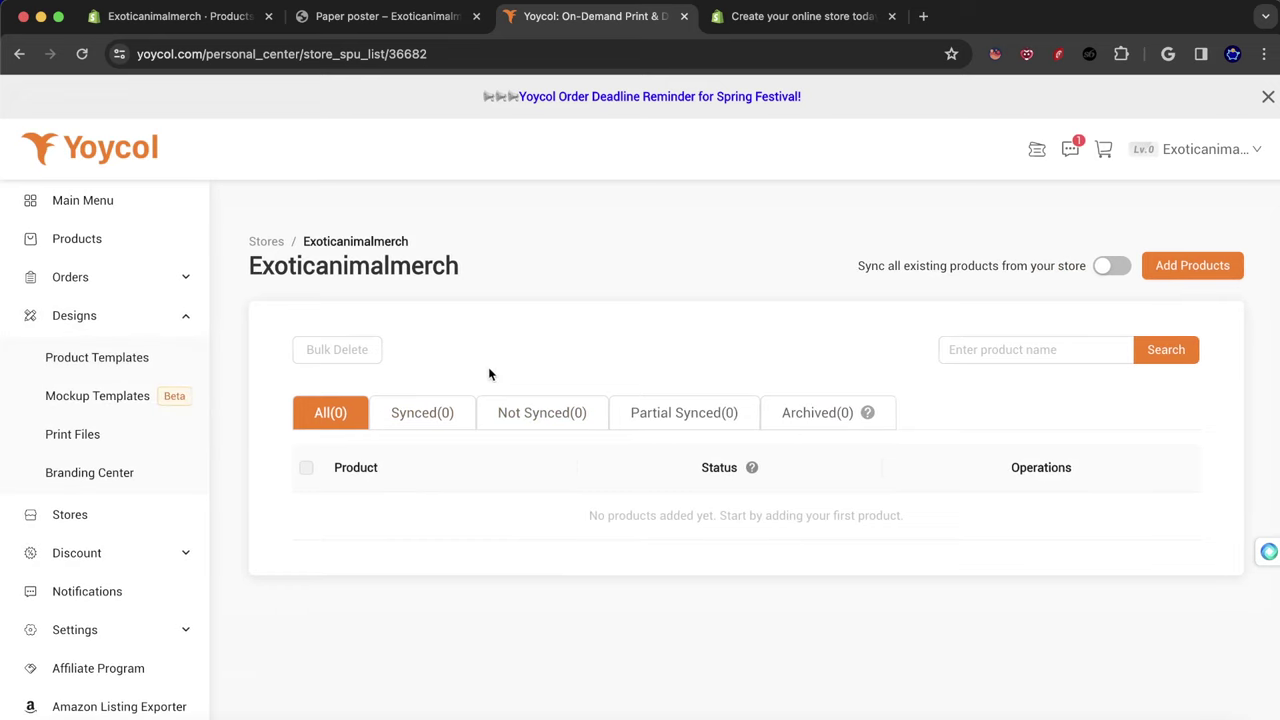
scroll(100, 350, down, 1)
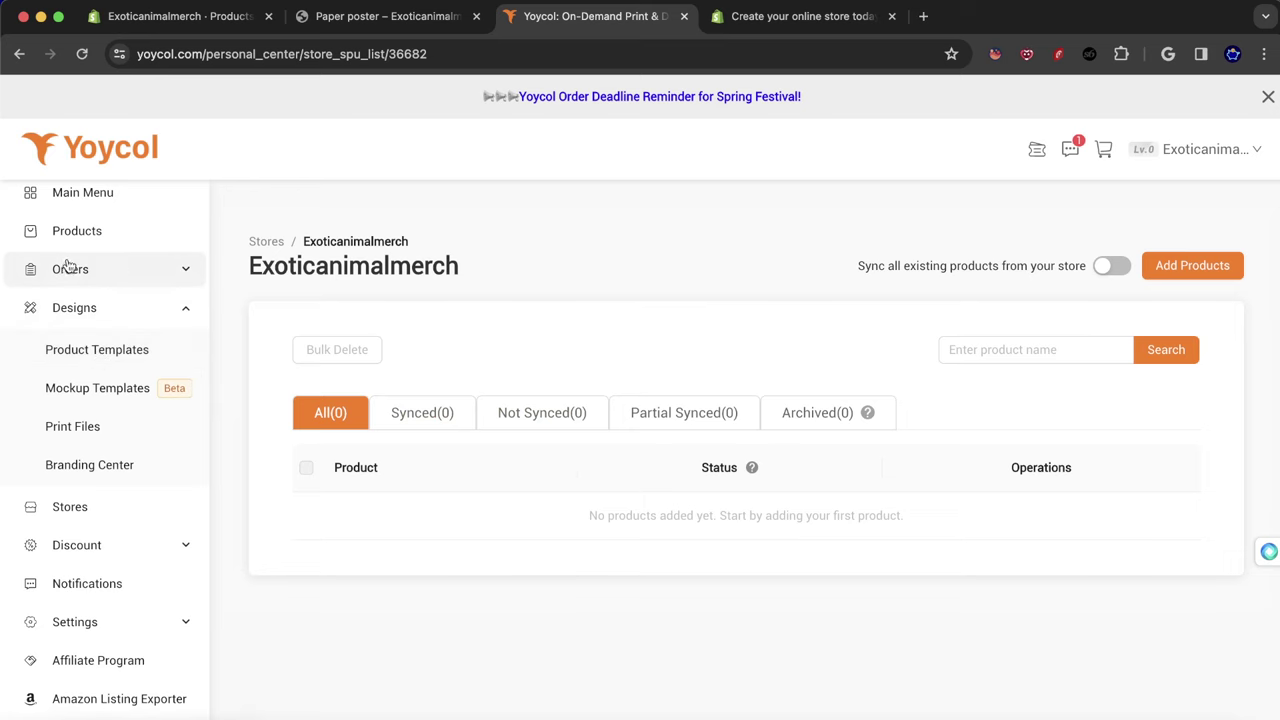
click(104, 350)
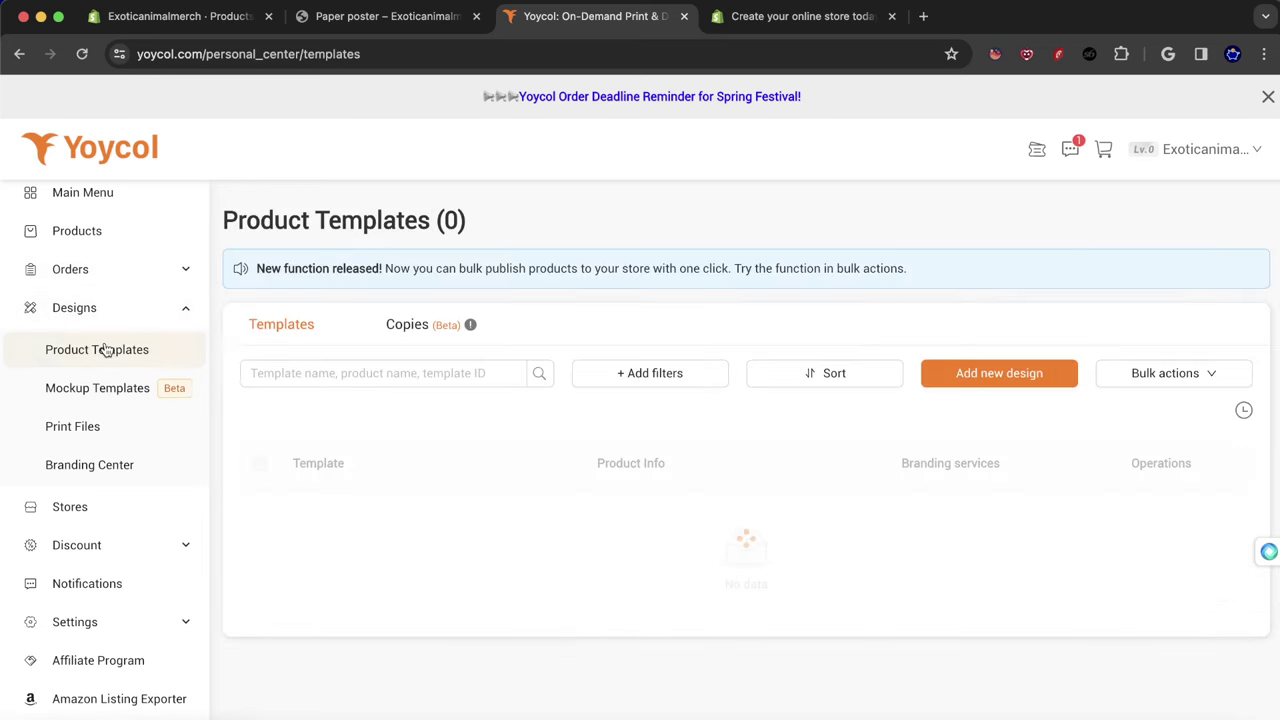
scroll(510, 430, down, 5)
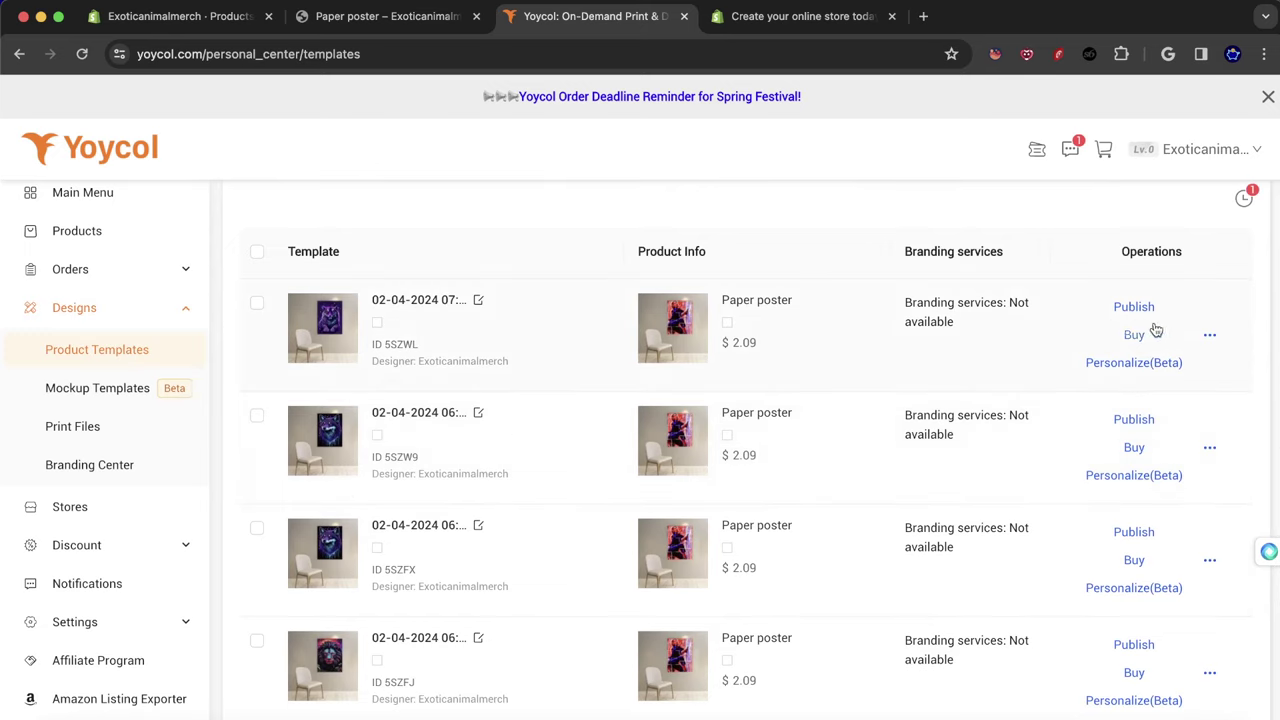
click(1209, 337)
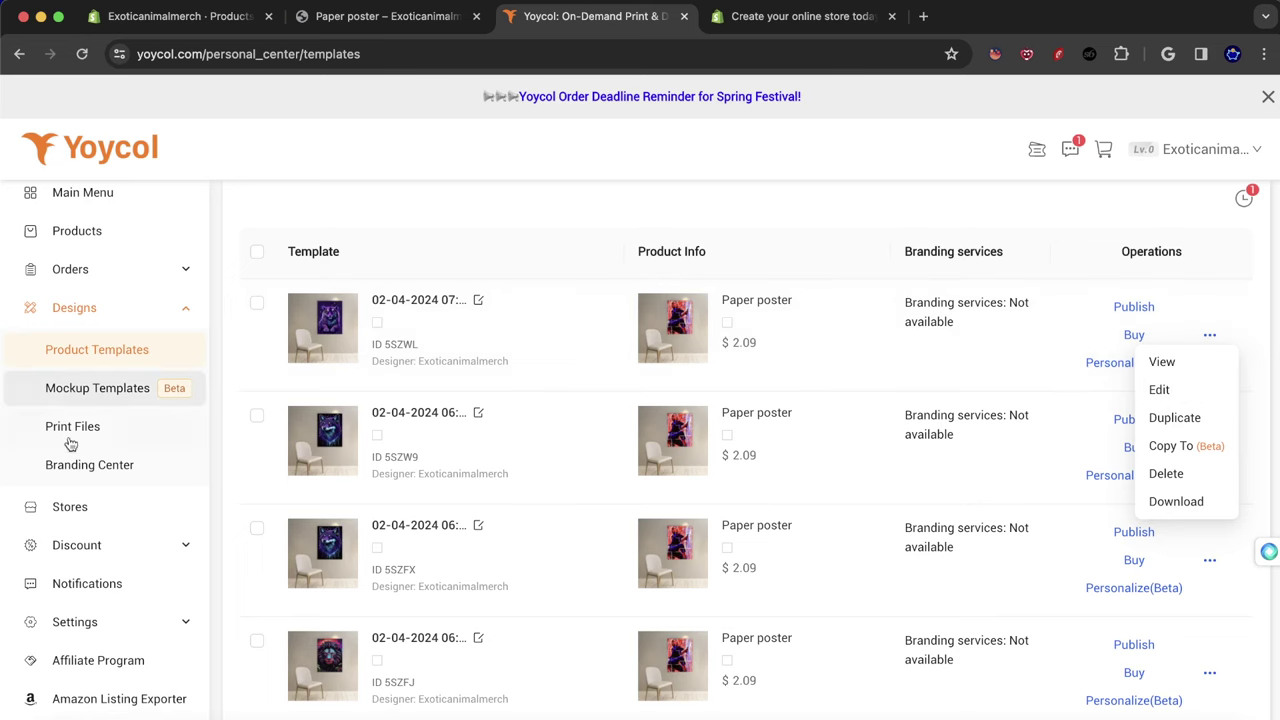
Look through the Mockup Templates, Print Files and Branding Center pages of the designs section.
click(93, 389)
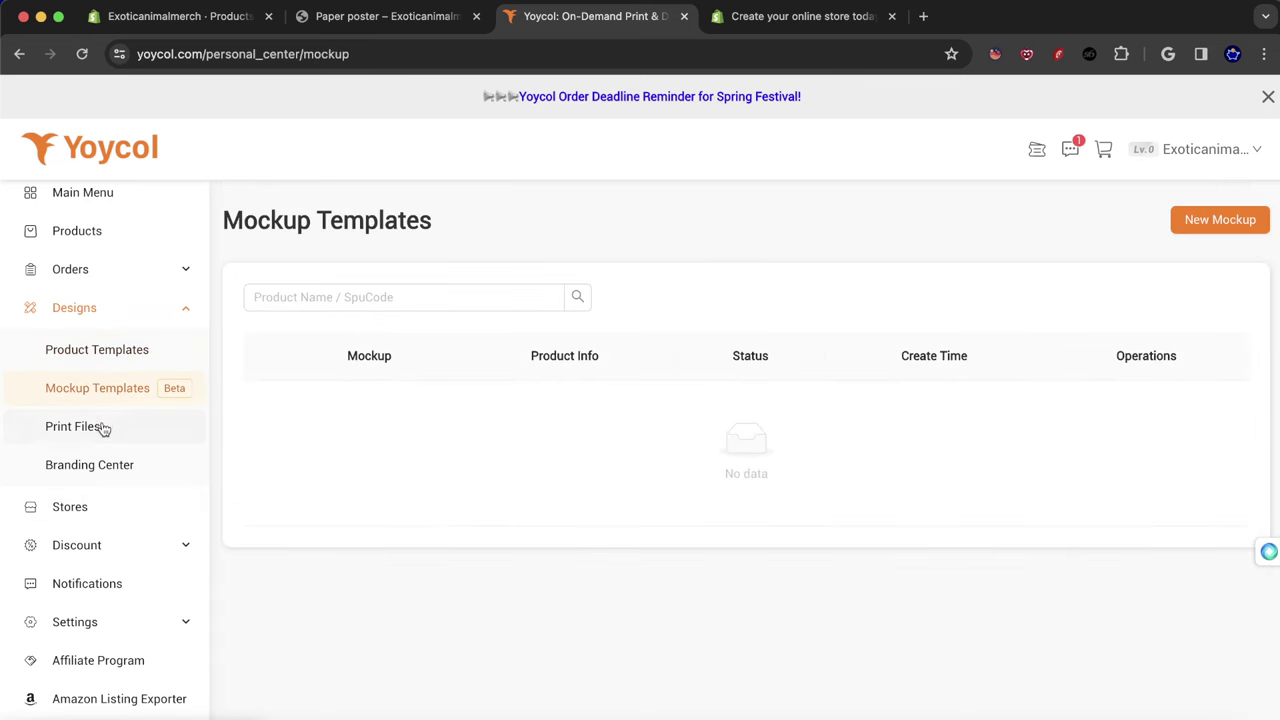
click(100, 429)
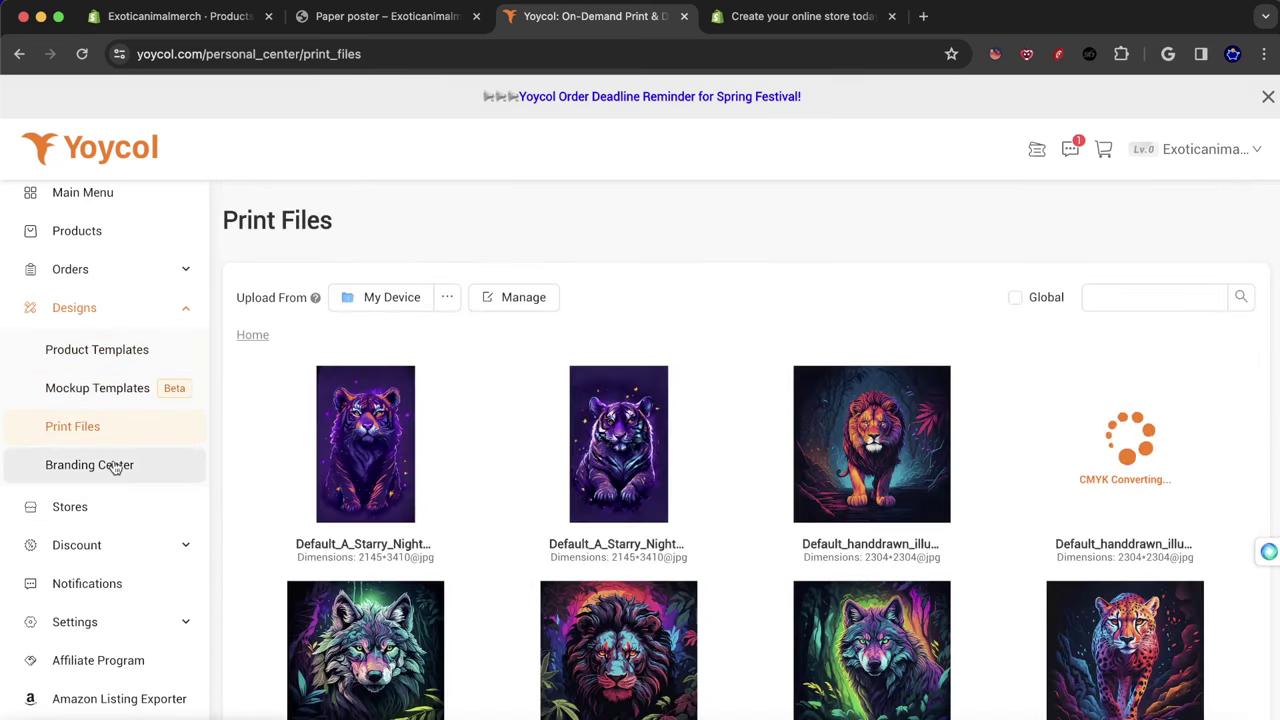
click(114, 465)
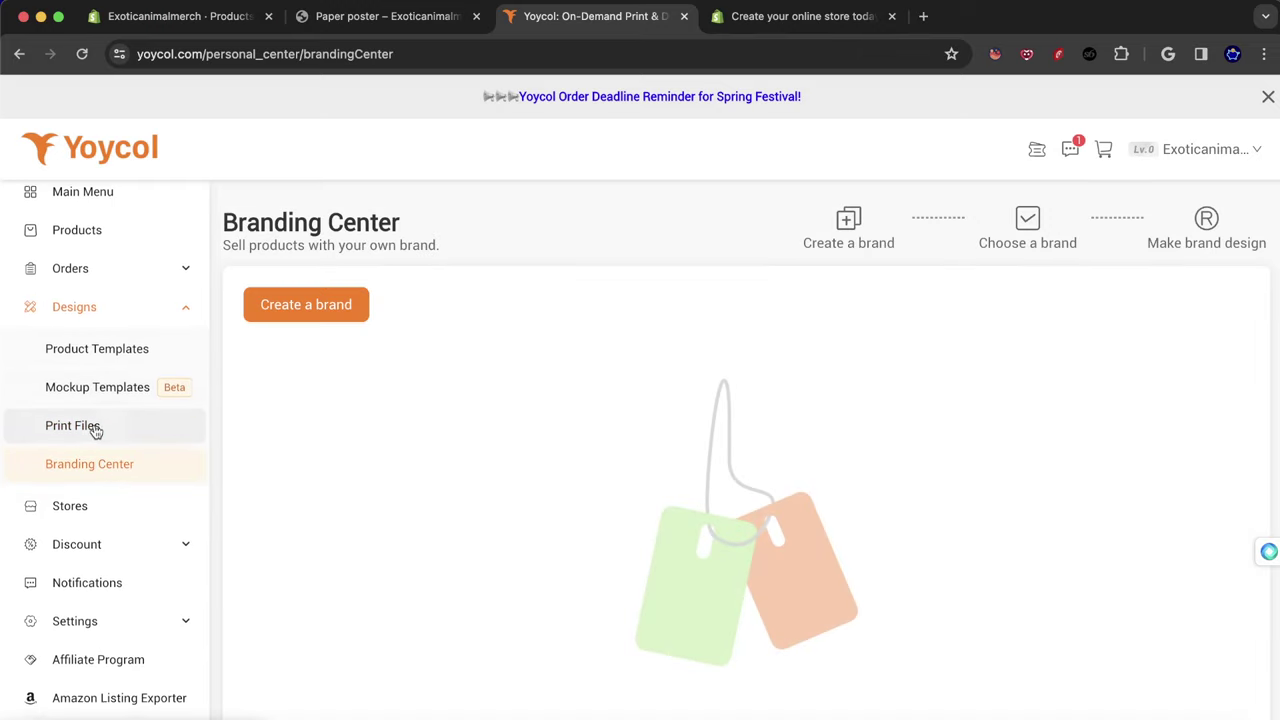
Delete the black panther illustration from the print files library.
click(172, 430)
scroll(1059, 448, down, 2)
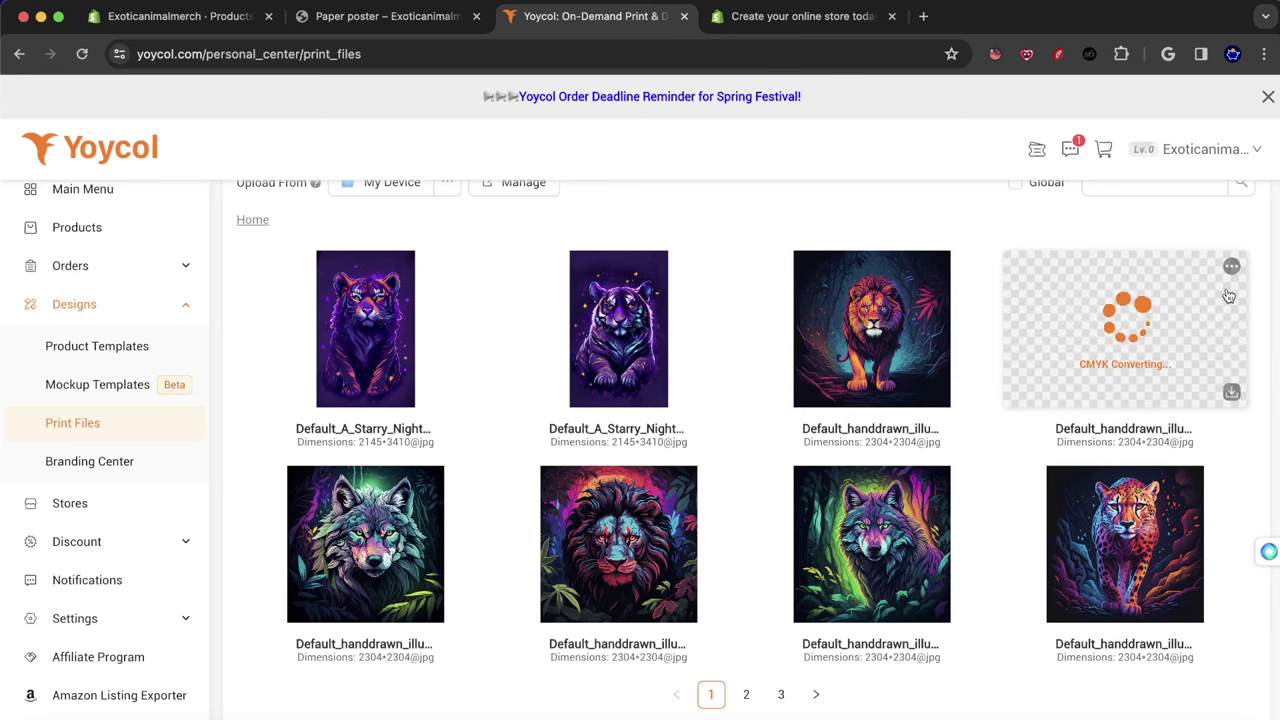
click(1230, 268)
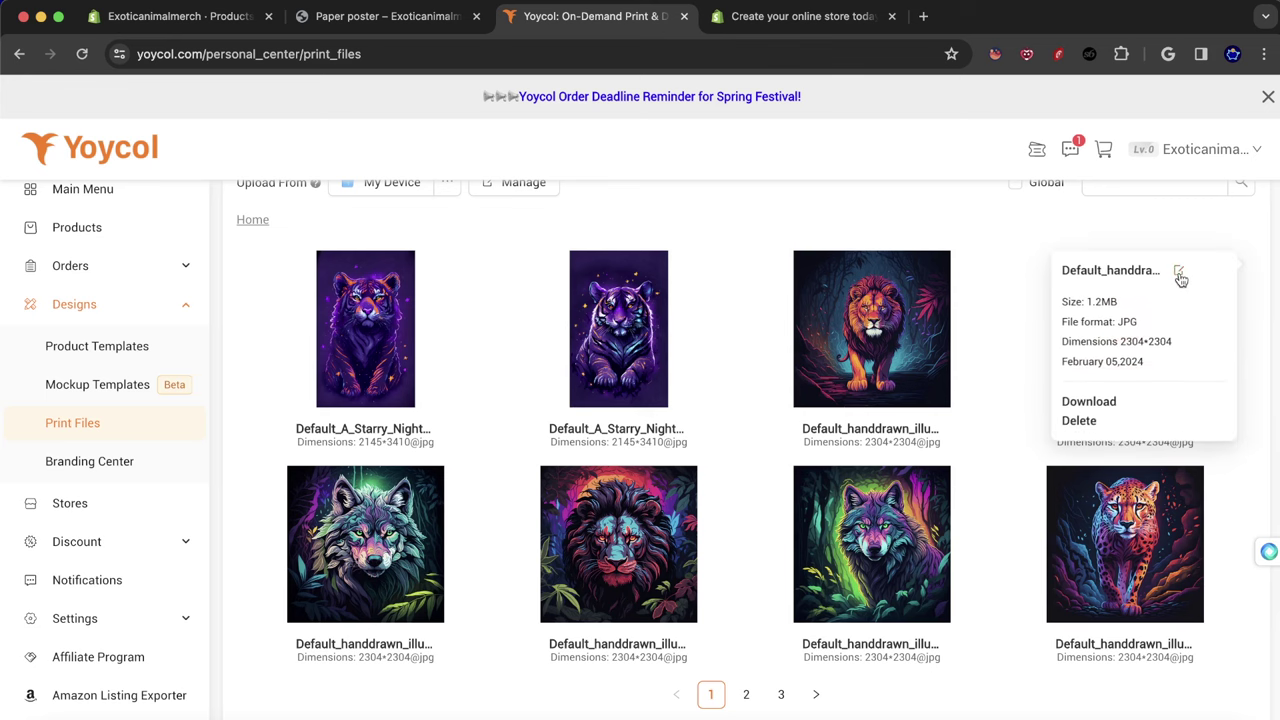
click(1075, 423)
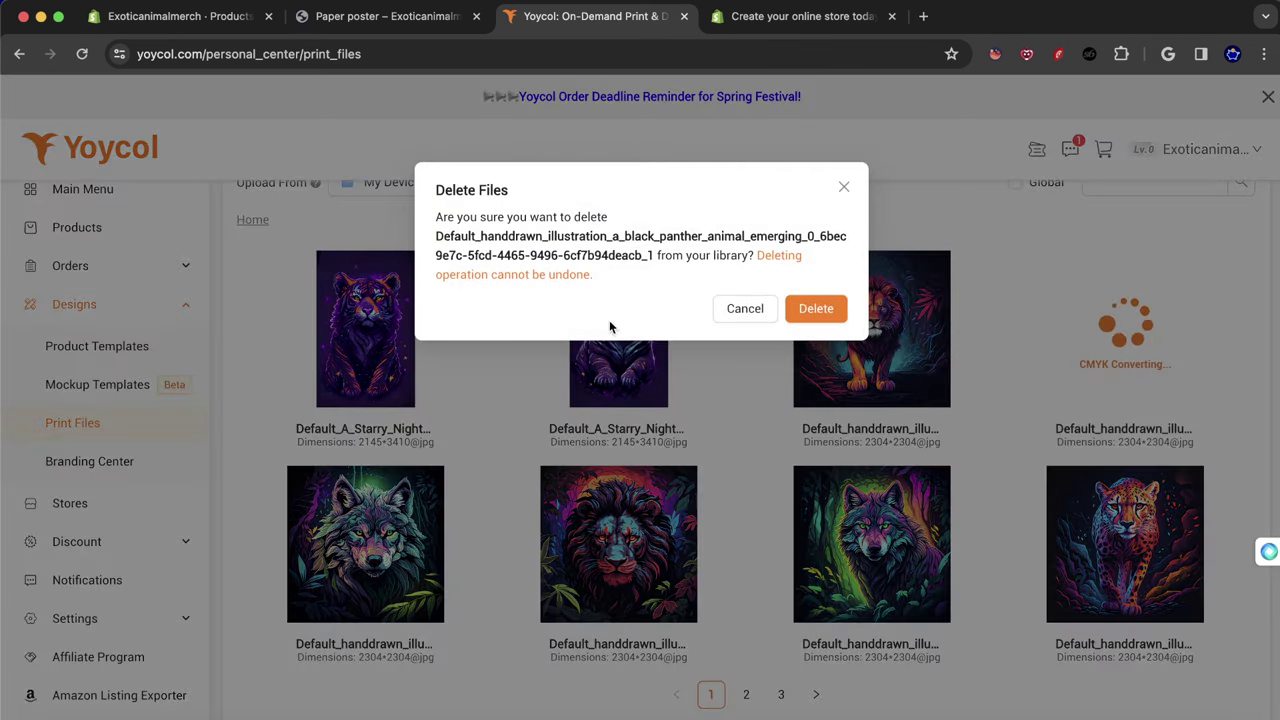
click(813, 310)
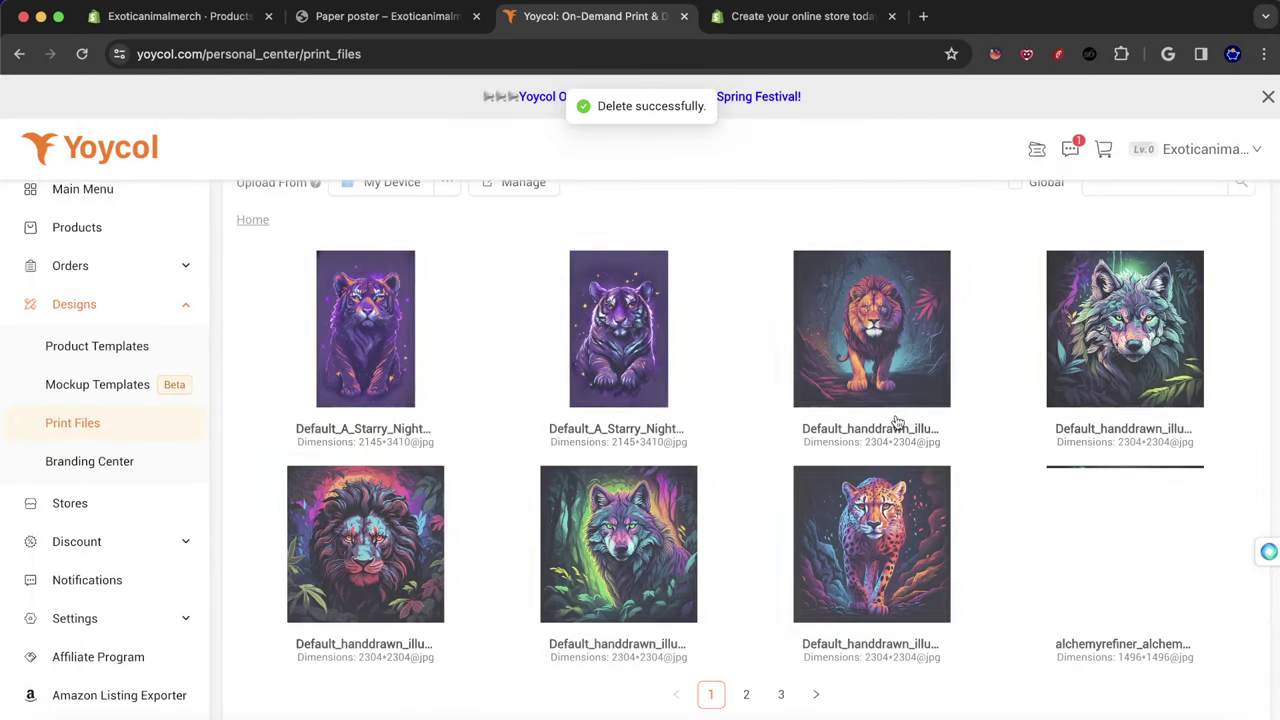
Check the Shopify product list, and open the NISMO Shopify theme website, nismotheme.com/#freegift, in a new browser tab.
click(165, 17)
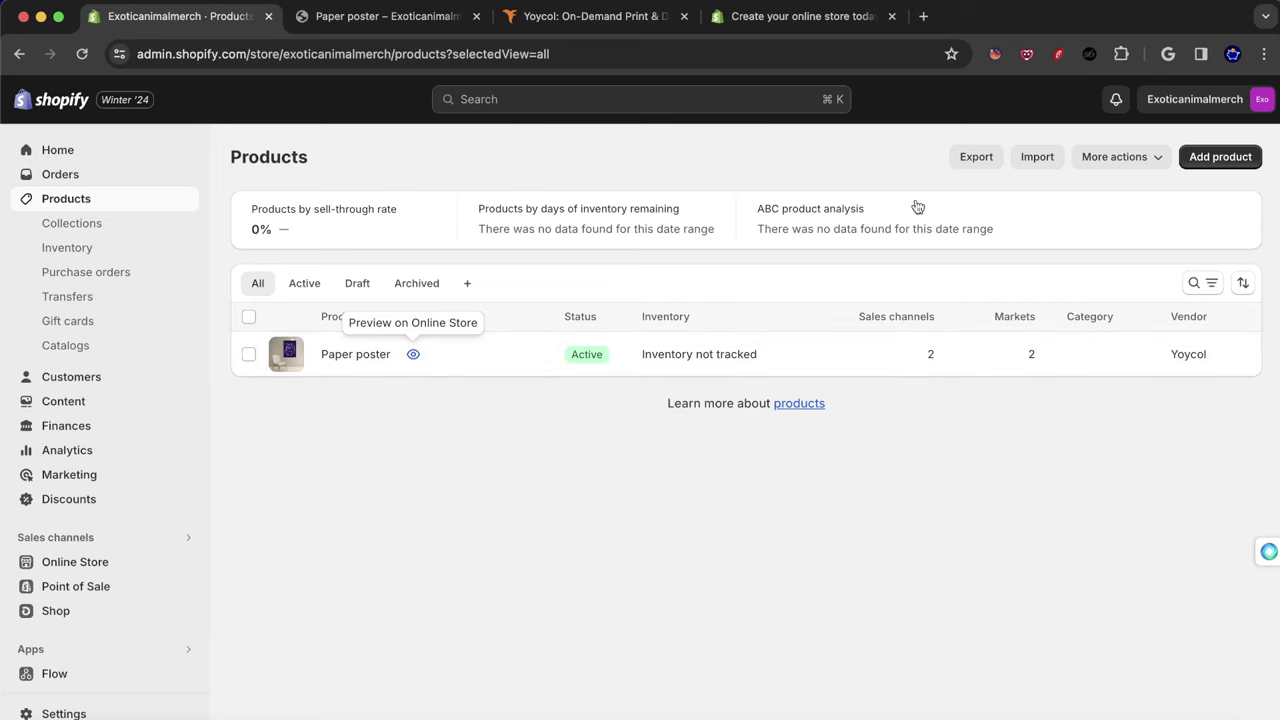
click(924, 16)
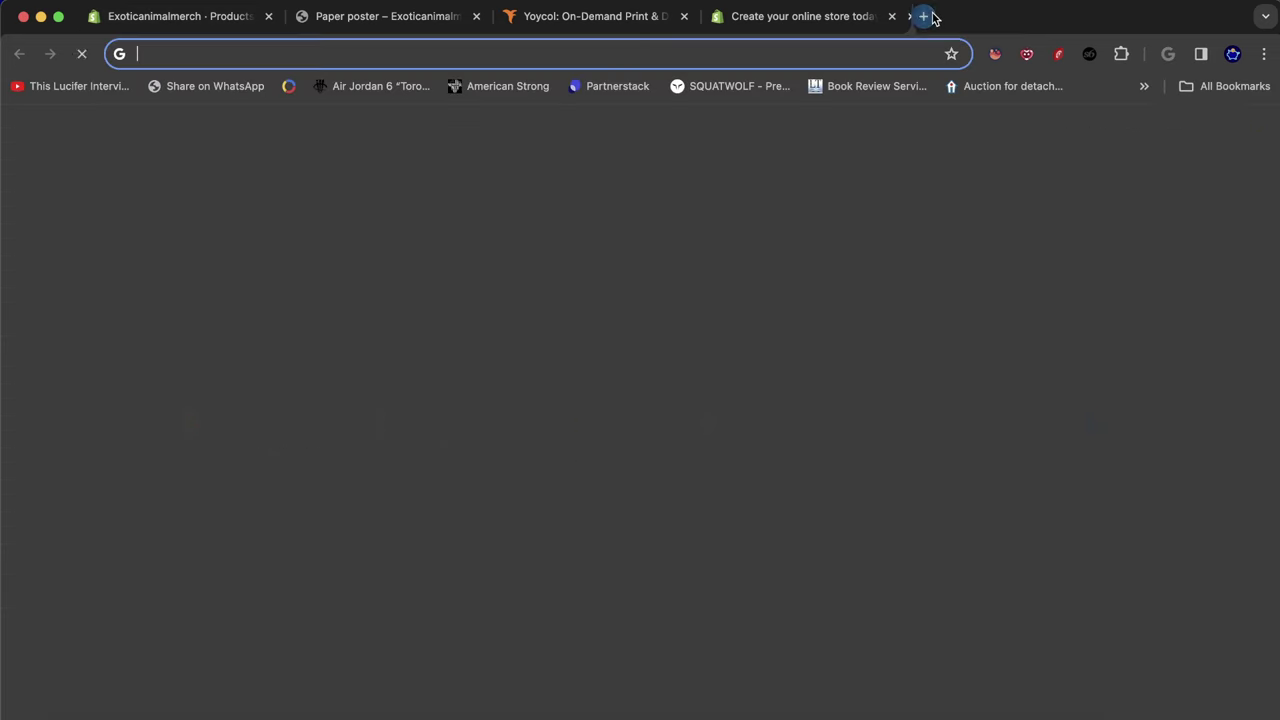
text(nism)
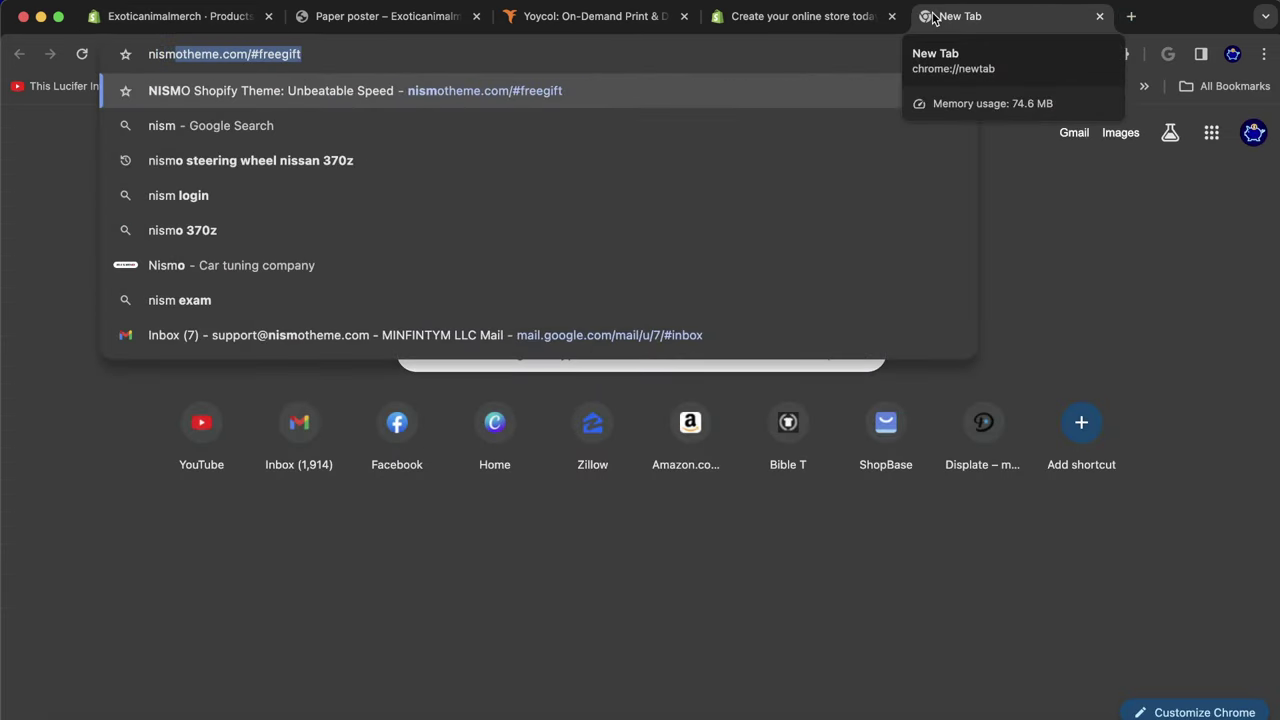
key(Return)
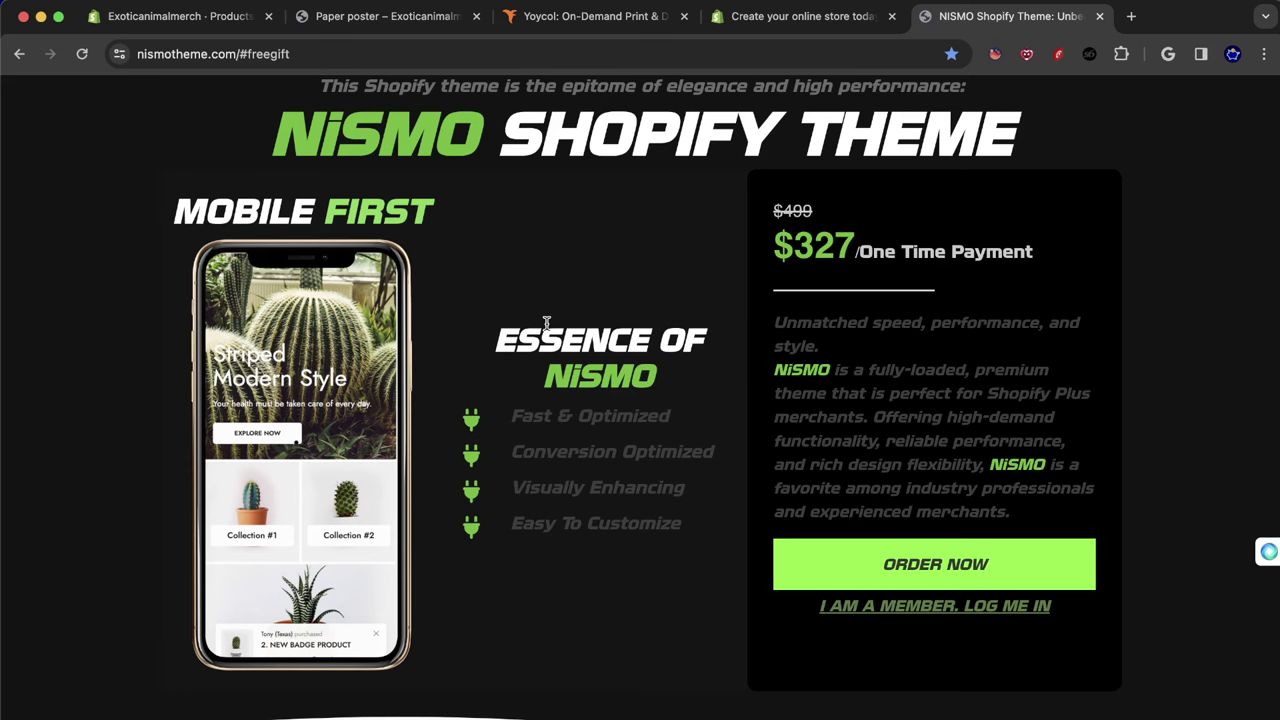
Examine the NISMO theme page's features, product page customization, visuals and price offer.
scroll(680, 235, up, 2)
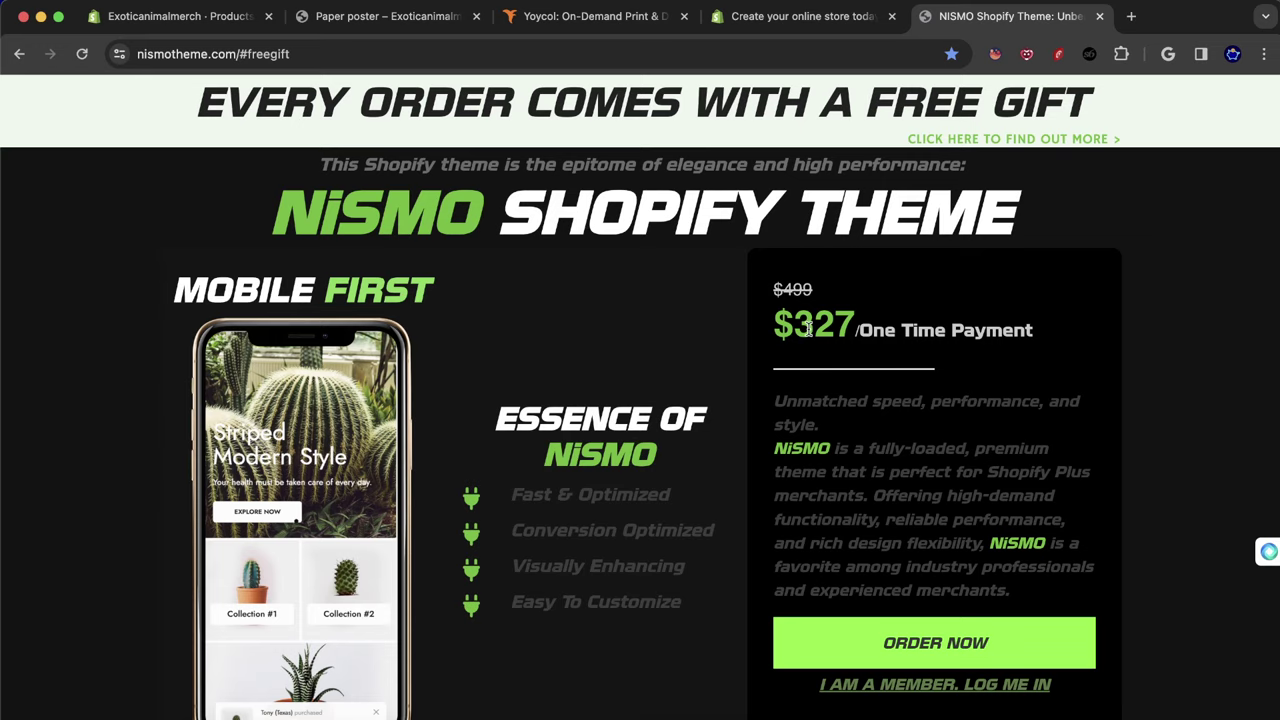
scroll(808, 331, down, 20)
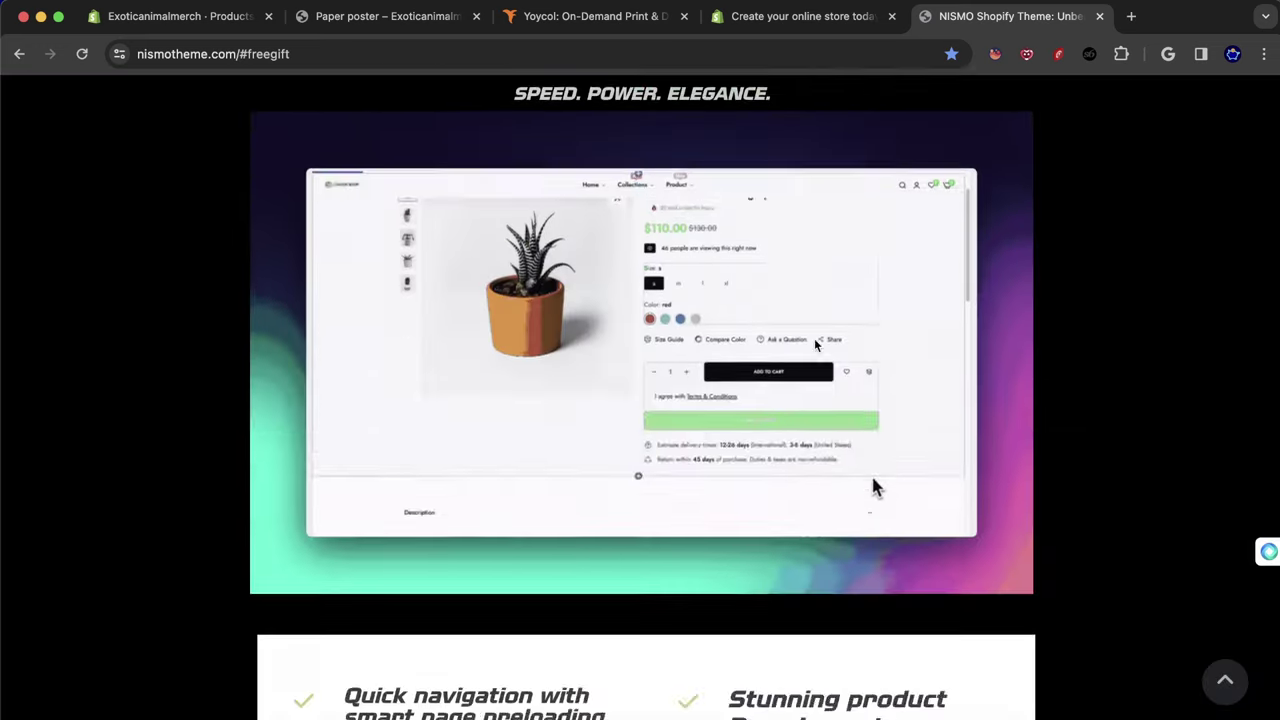
scroll(823, 338, down, 20)
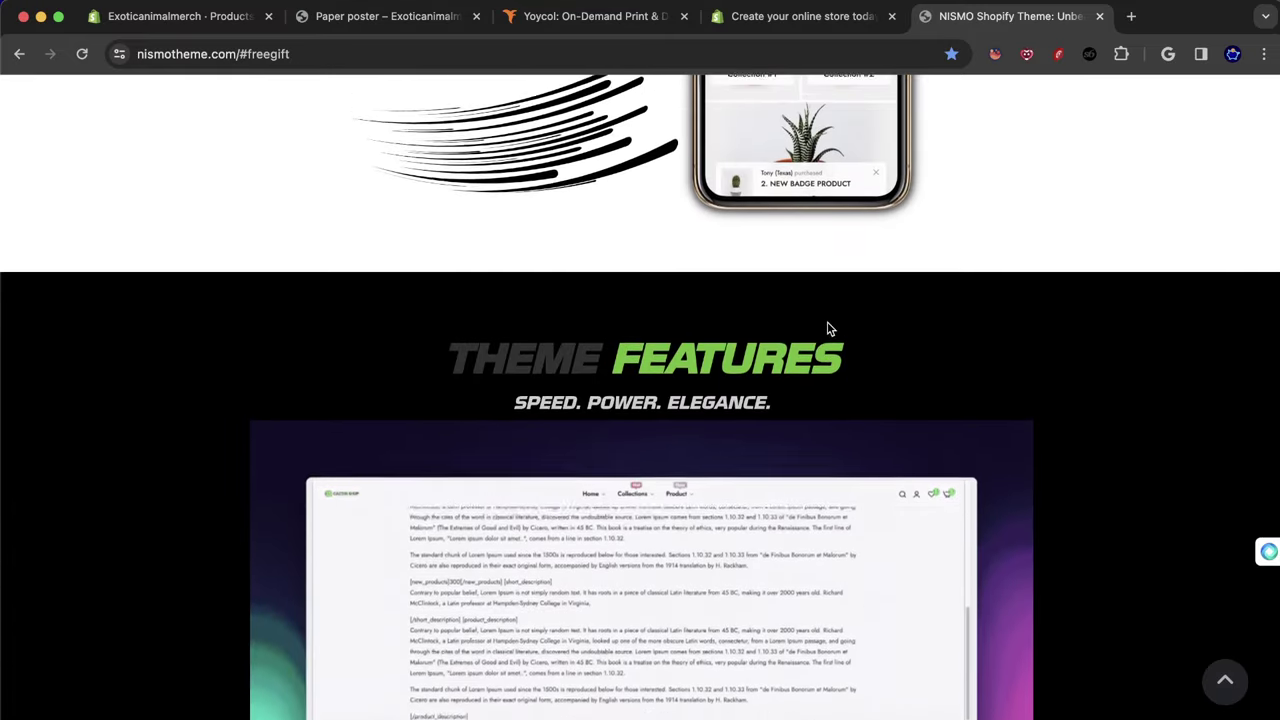
scroll(824, 328, up, 3)
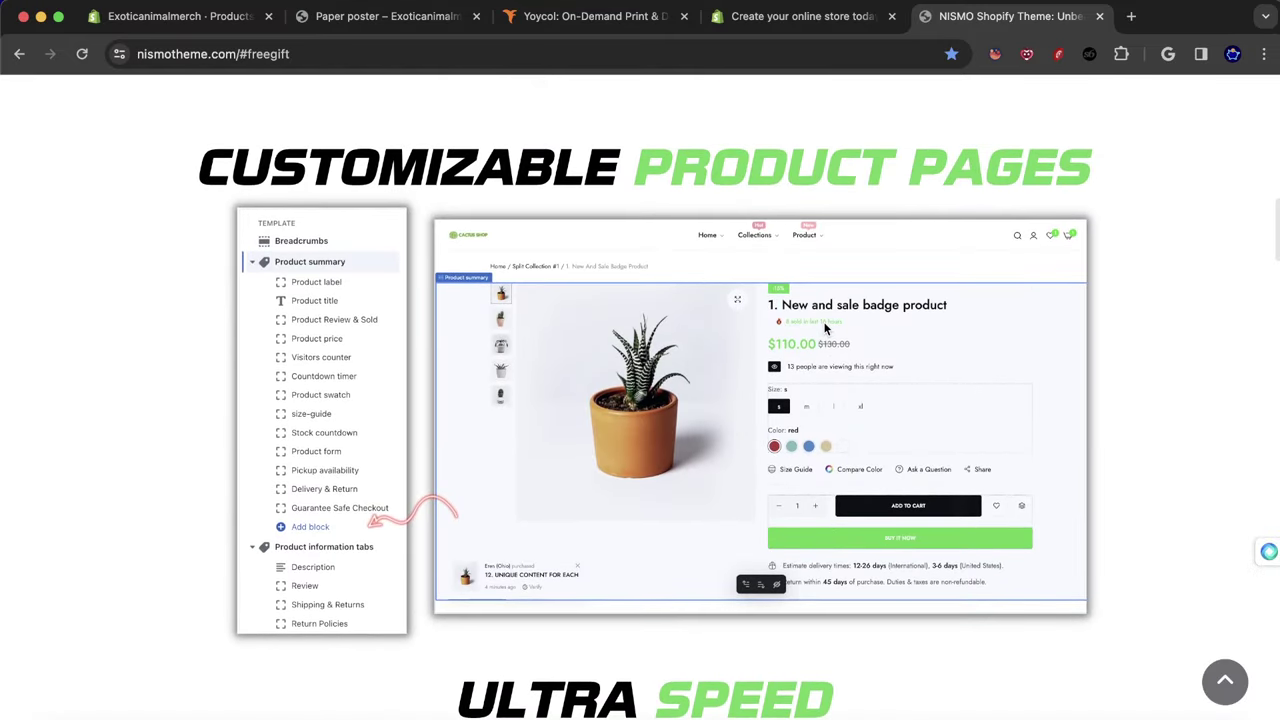
scroll(824, 328, up, 2)
scroll(824, 328, up, 4)
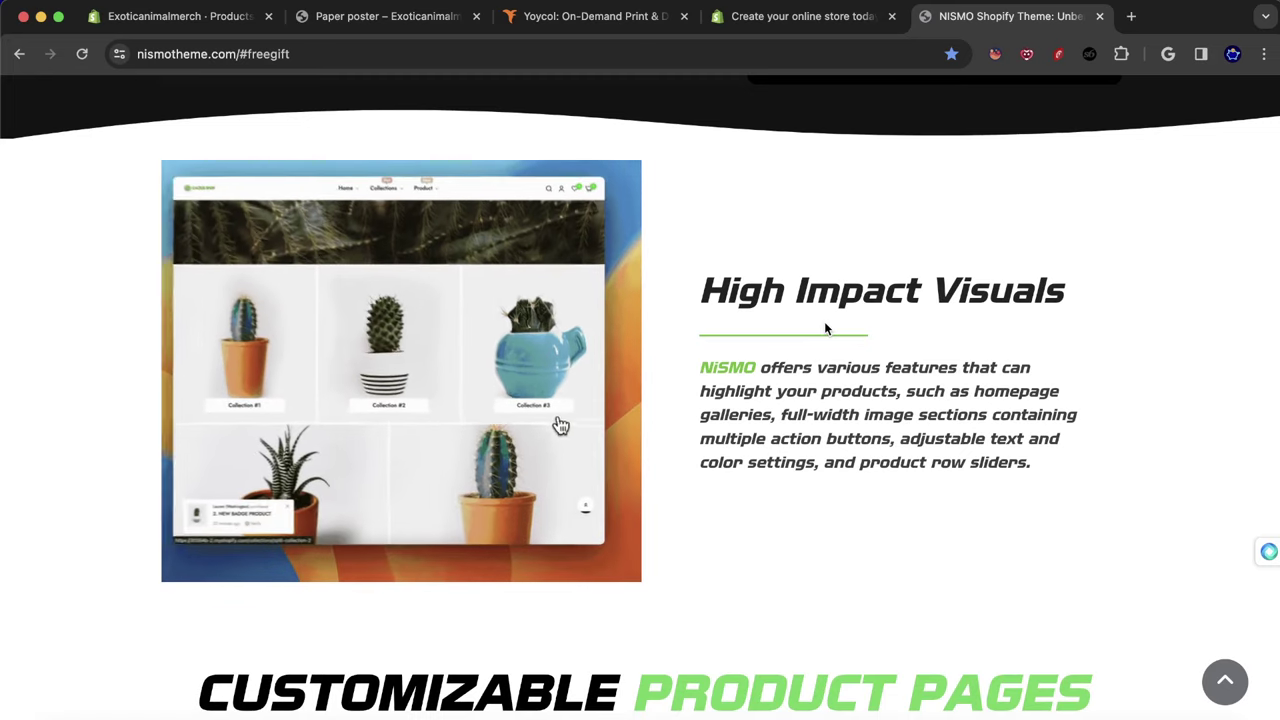
scroll(752, 359, up, 2)
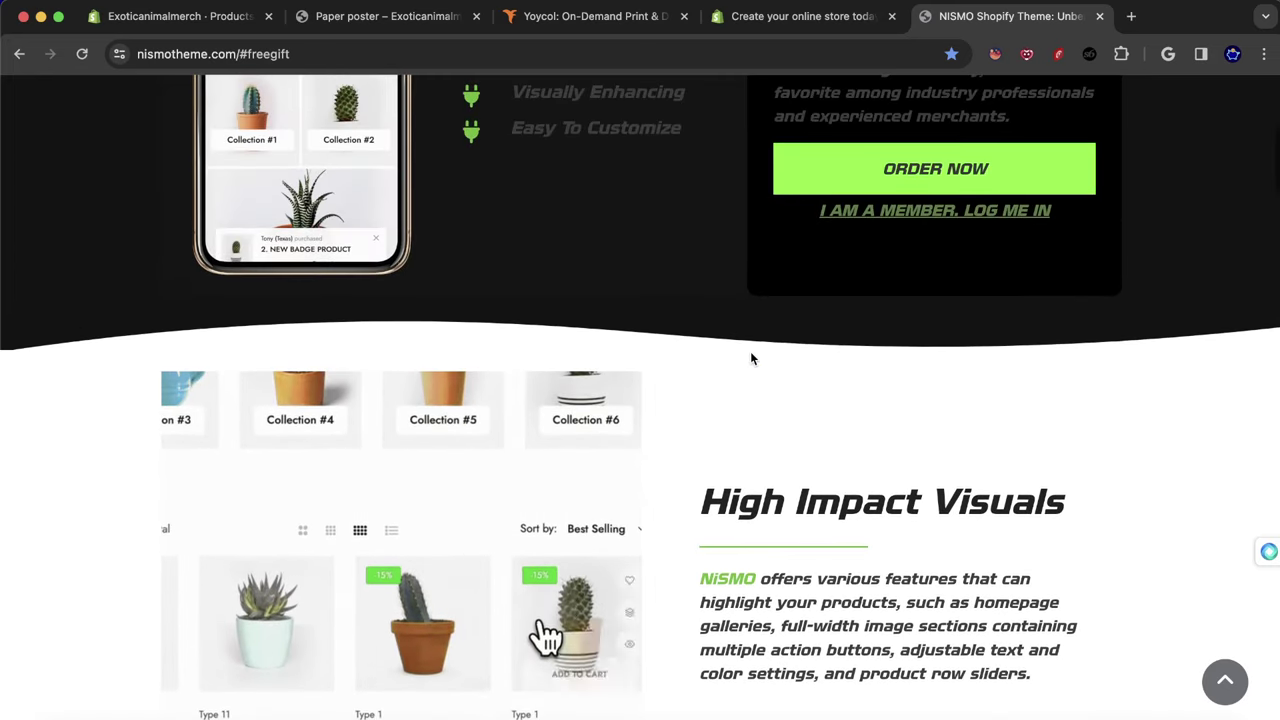
scroll(752, 359, up, 4)
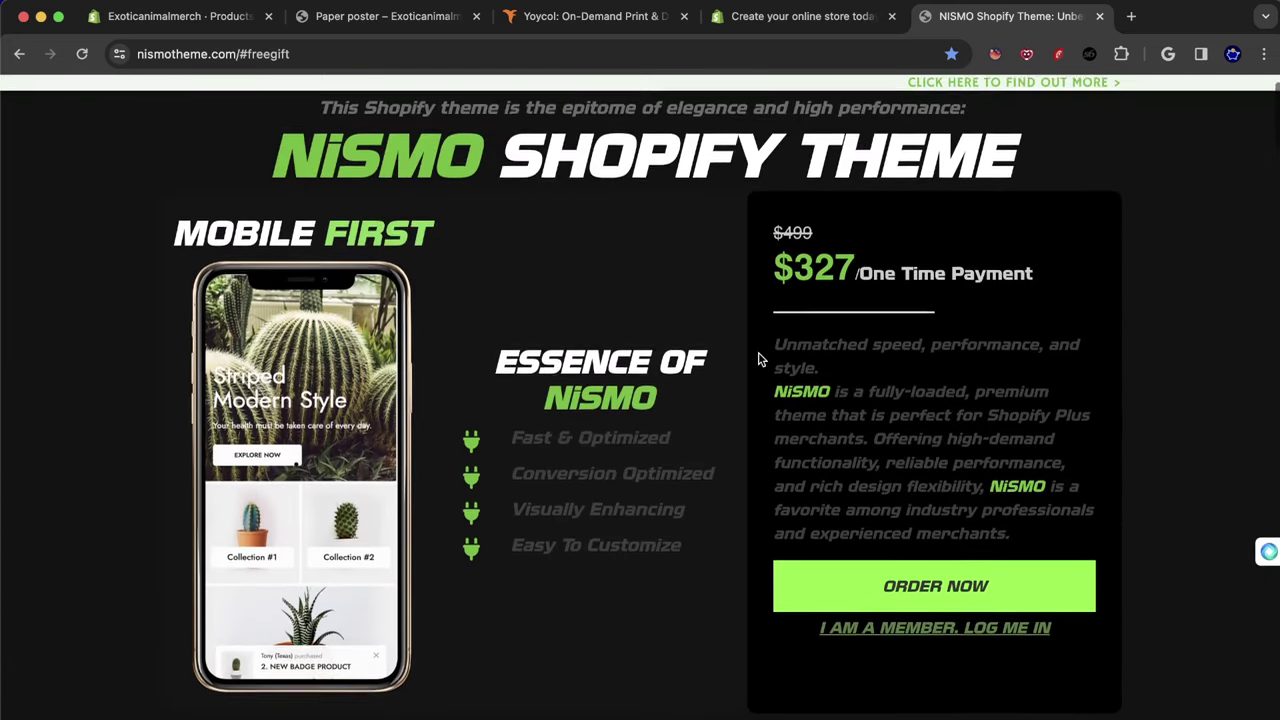
Upload the NISMO theme to the theme library in the Shopify admin and check it alongside the Klean theme.
click(1117, 712)
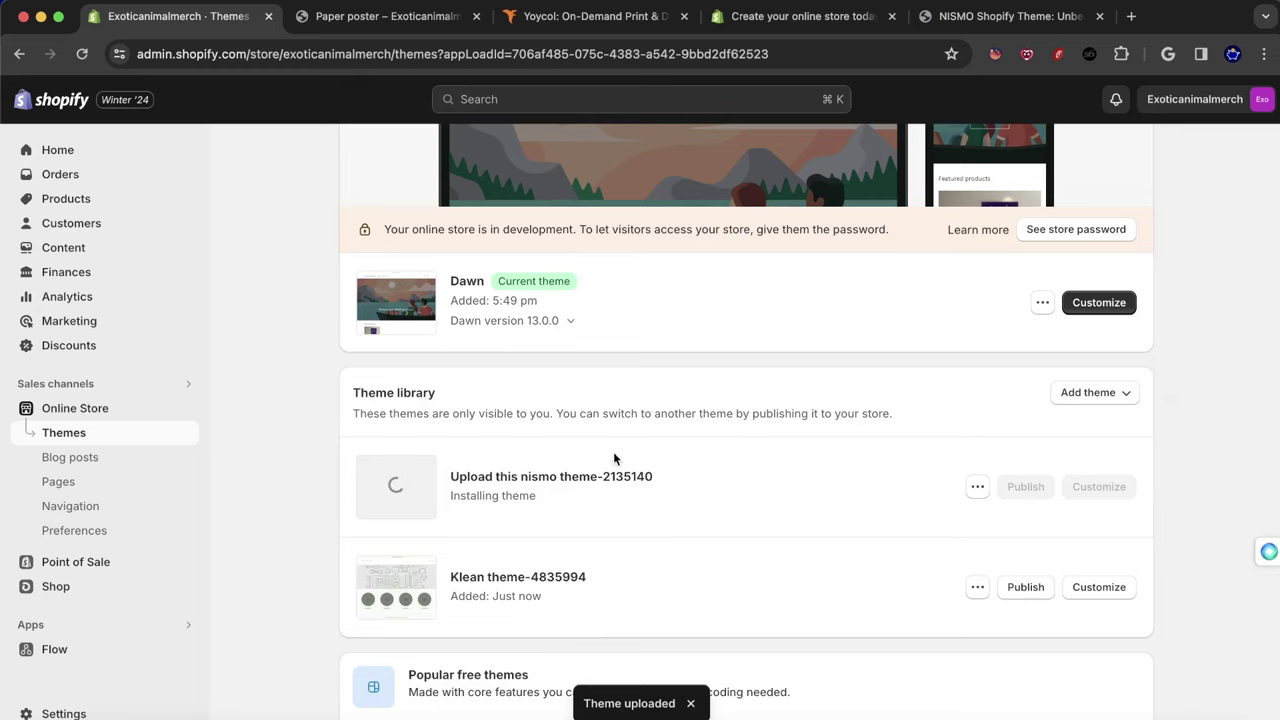
scroll(895, 440, up, 3)
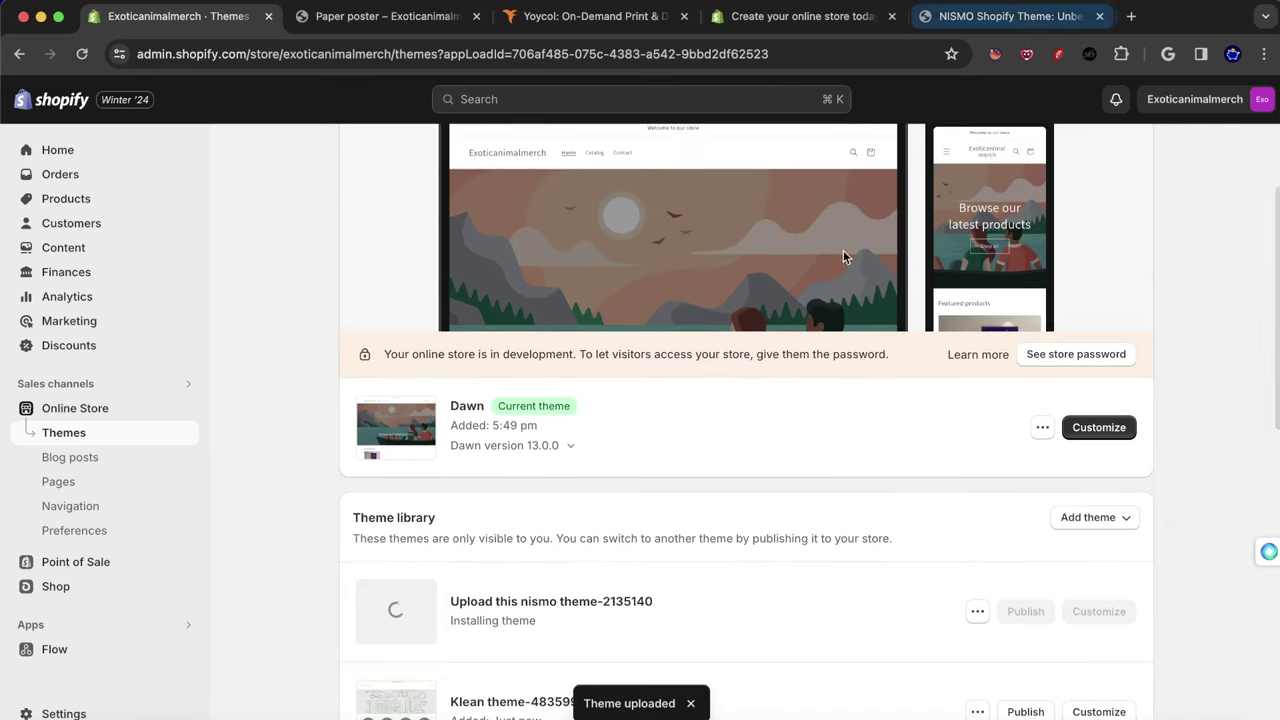
scroll(672, 369, down, 3)
Review the 2-for-1 theme deal on the NISMO website, and close that page.
click(993, 22)
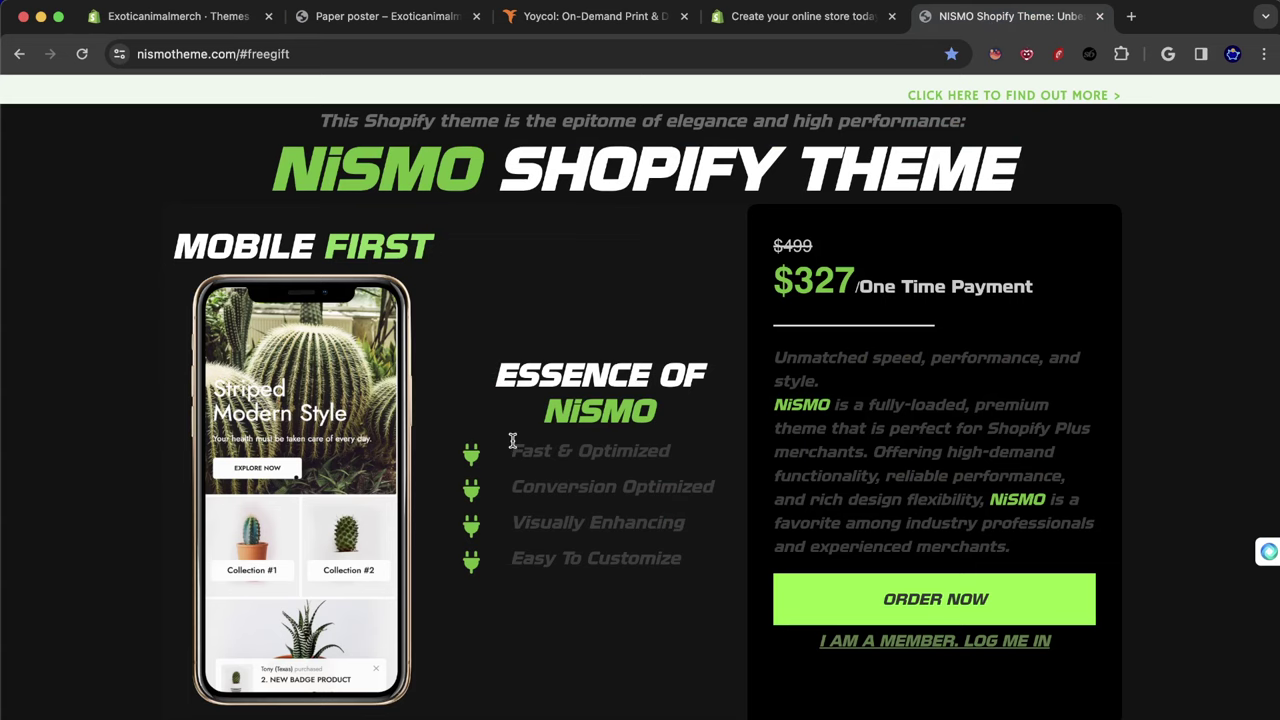
scroll(530, 445, down, 20)
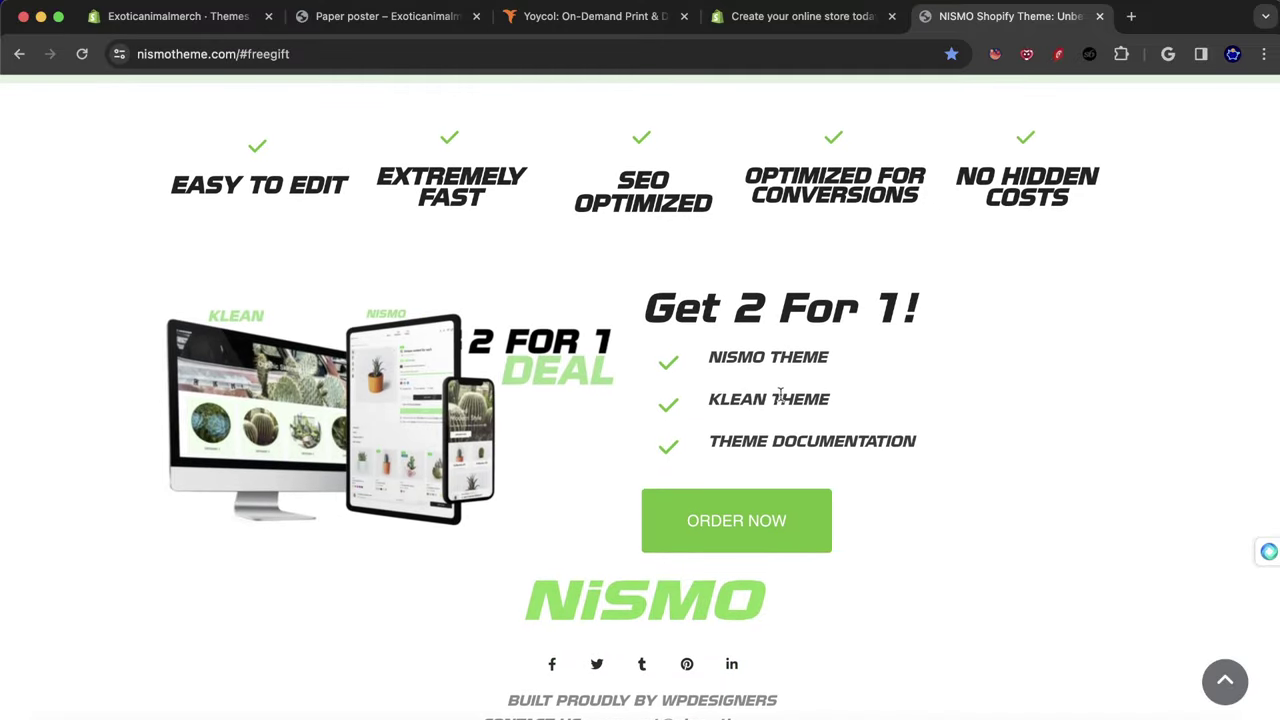
drag(718, 308, 643, 308)
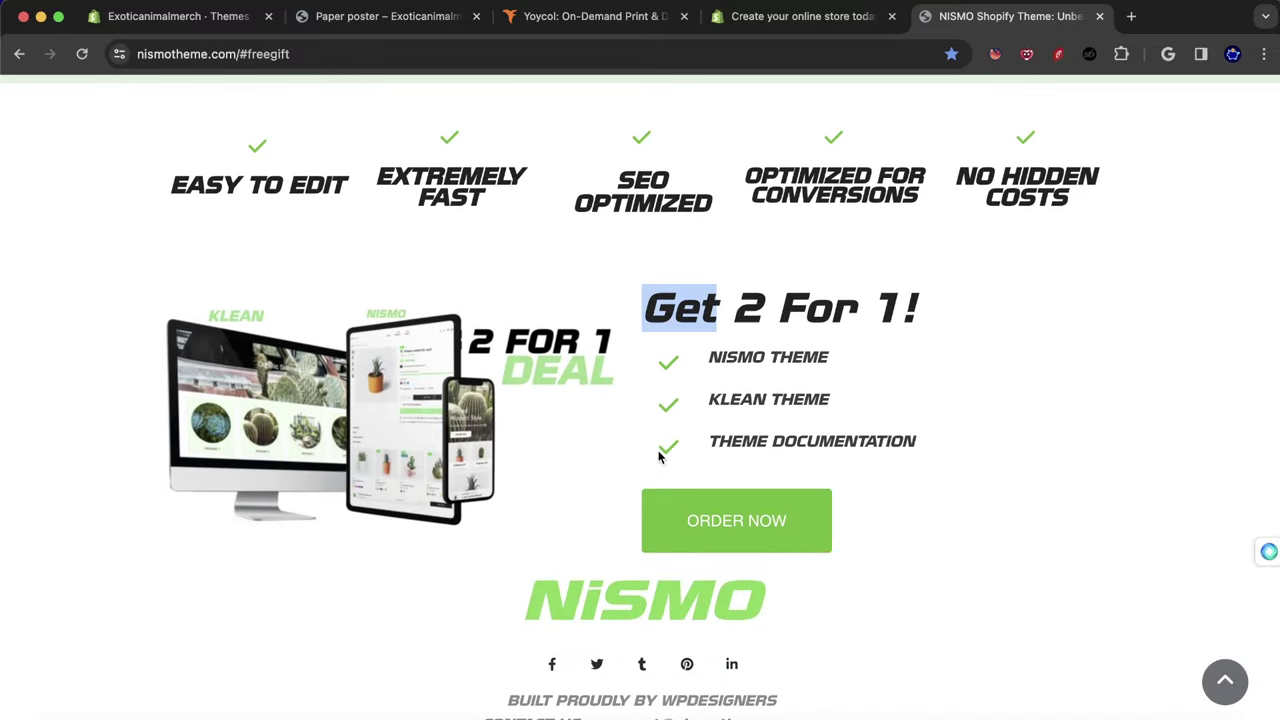
scroll(658, 456, up, 20)
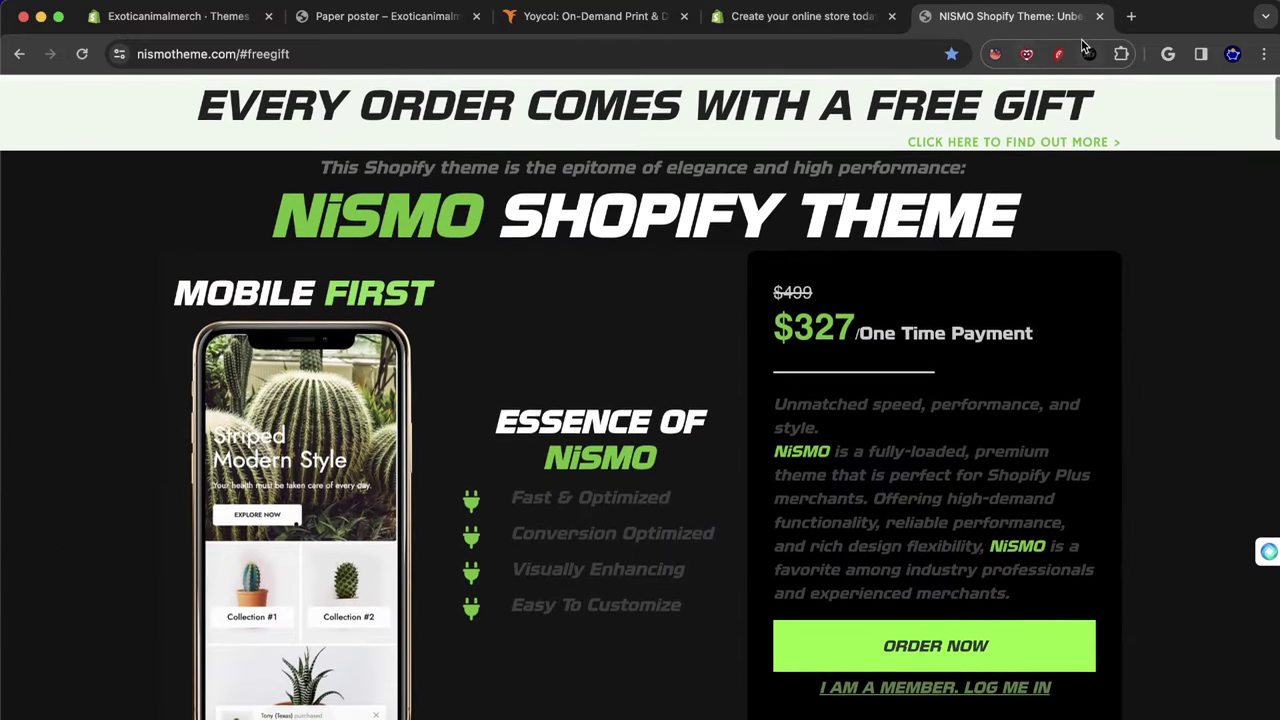
click(1099, 16)
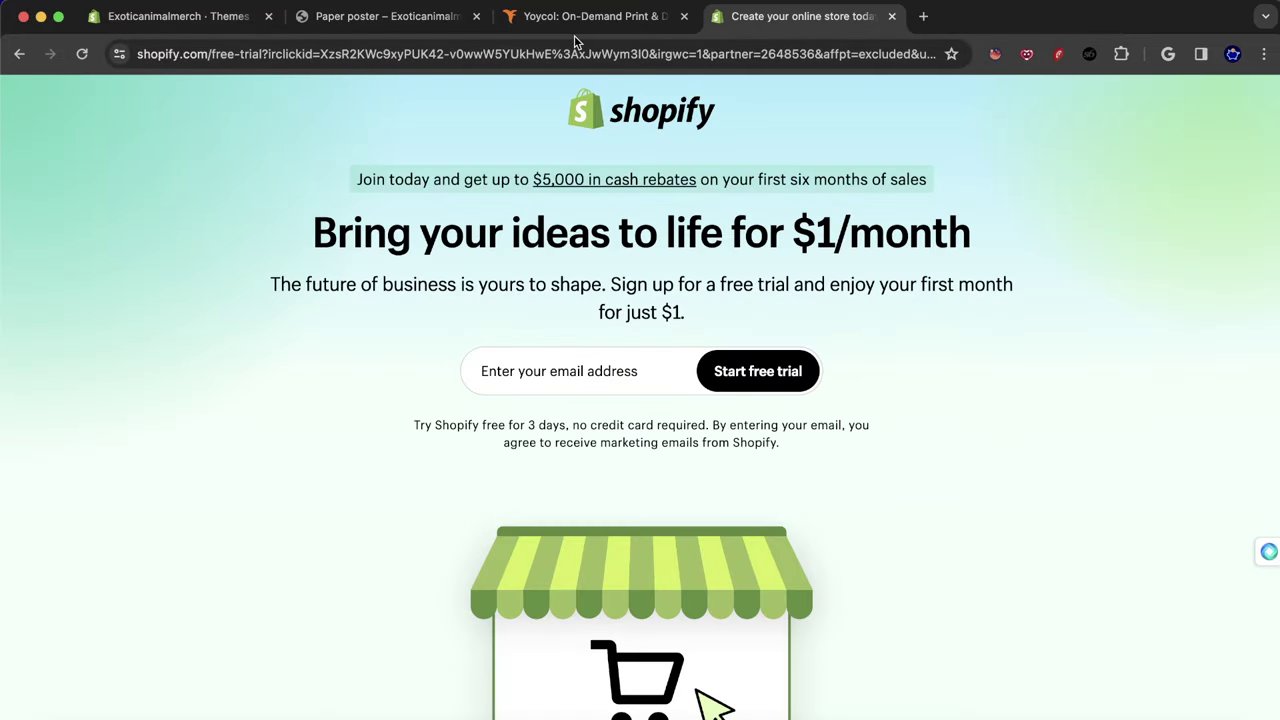
Switch to the Shopify admin's theme library and publish the uploaded nismo theme-2135140 as the store's current theme.
click(183, 18)
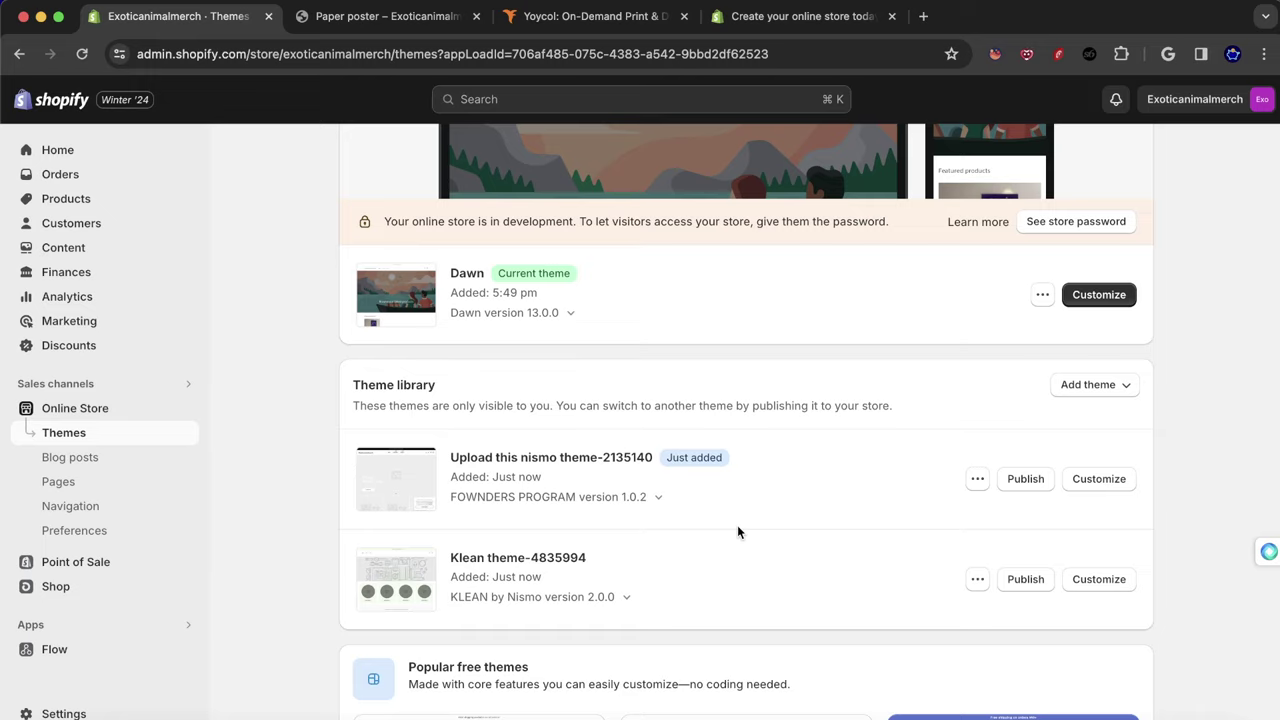
scroll(880, 548, down, 3)
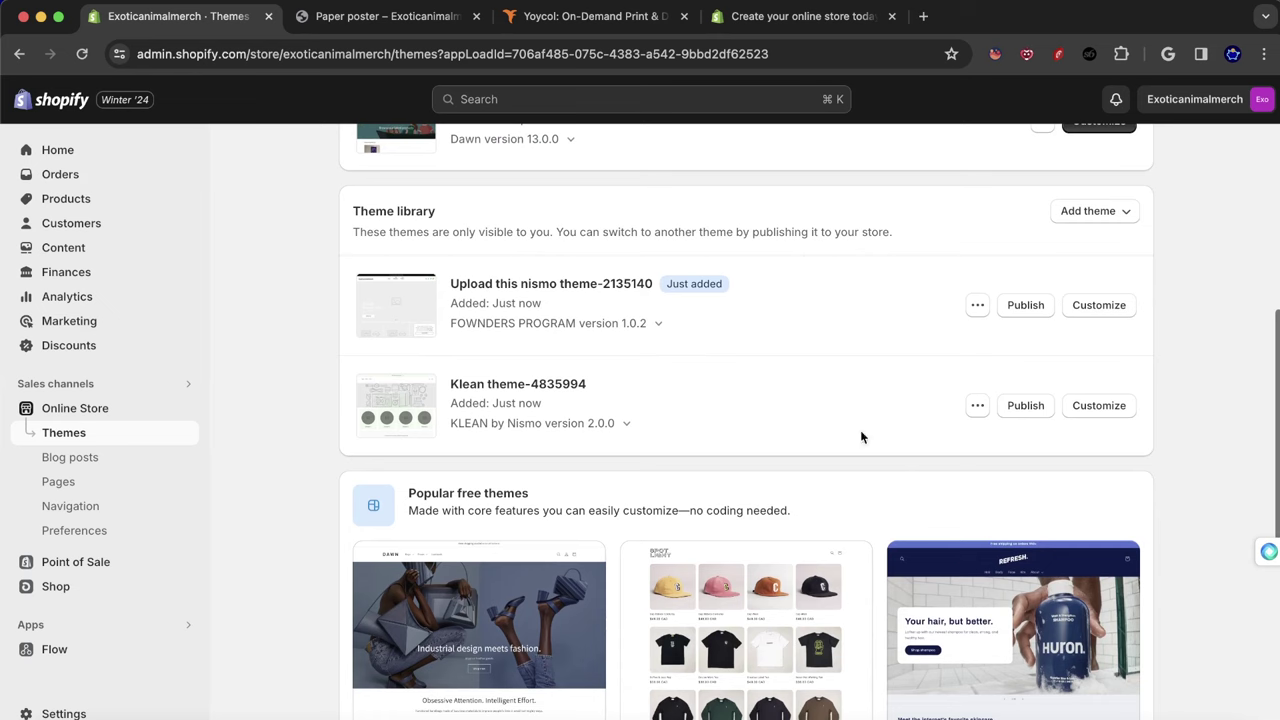
scroll(987, 518, up, 5)
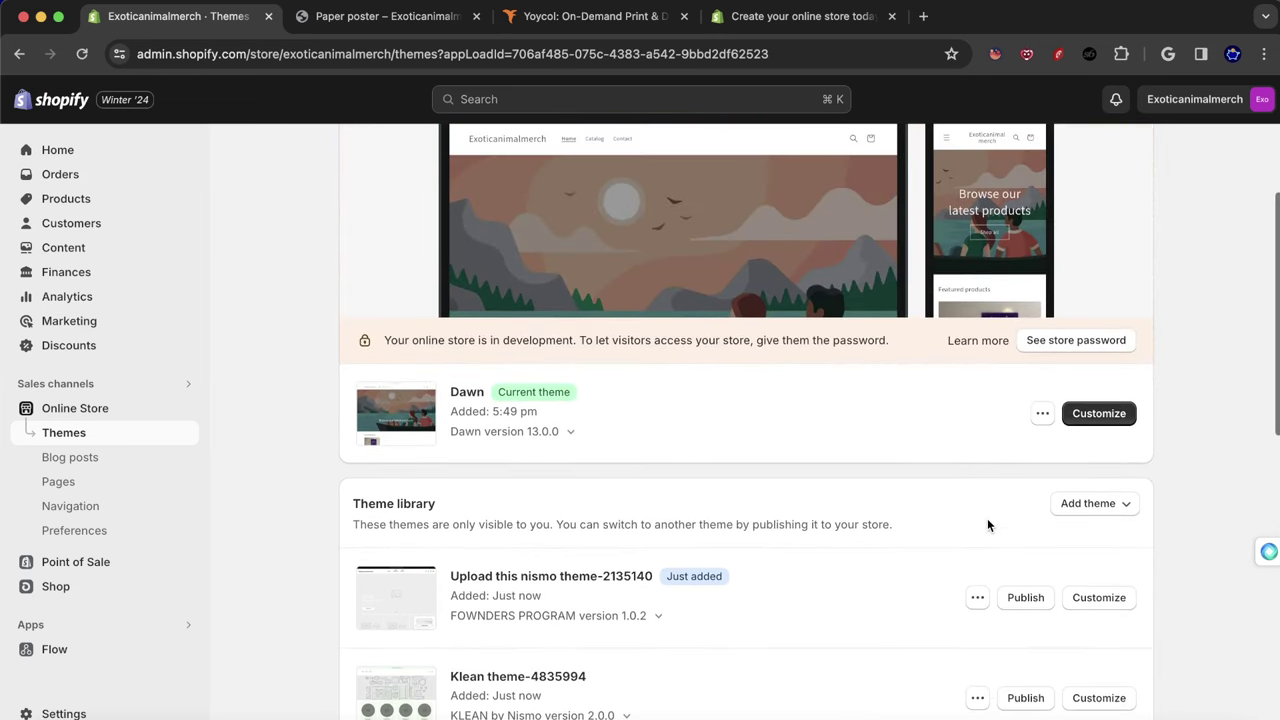
scroll(987, 518, up, 3)
scroll(1170, 520, down, 4)
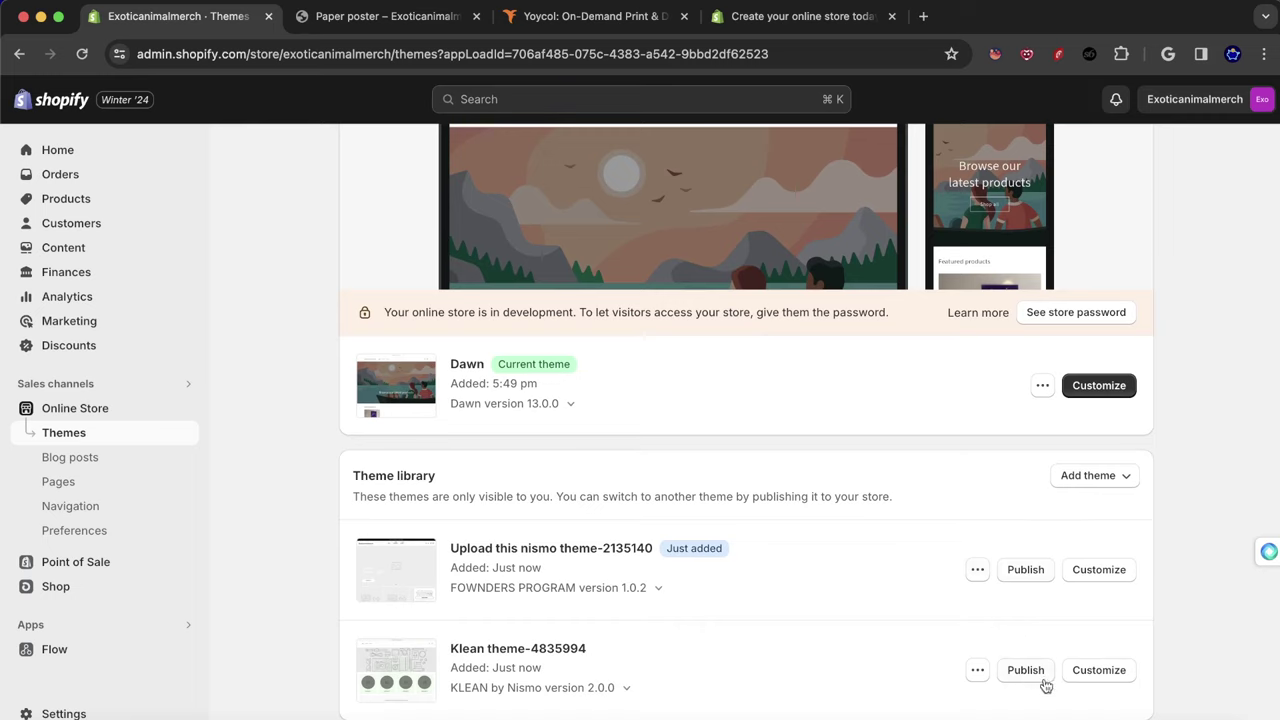
click(978, 672)
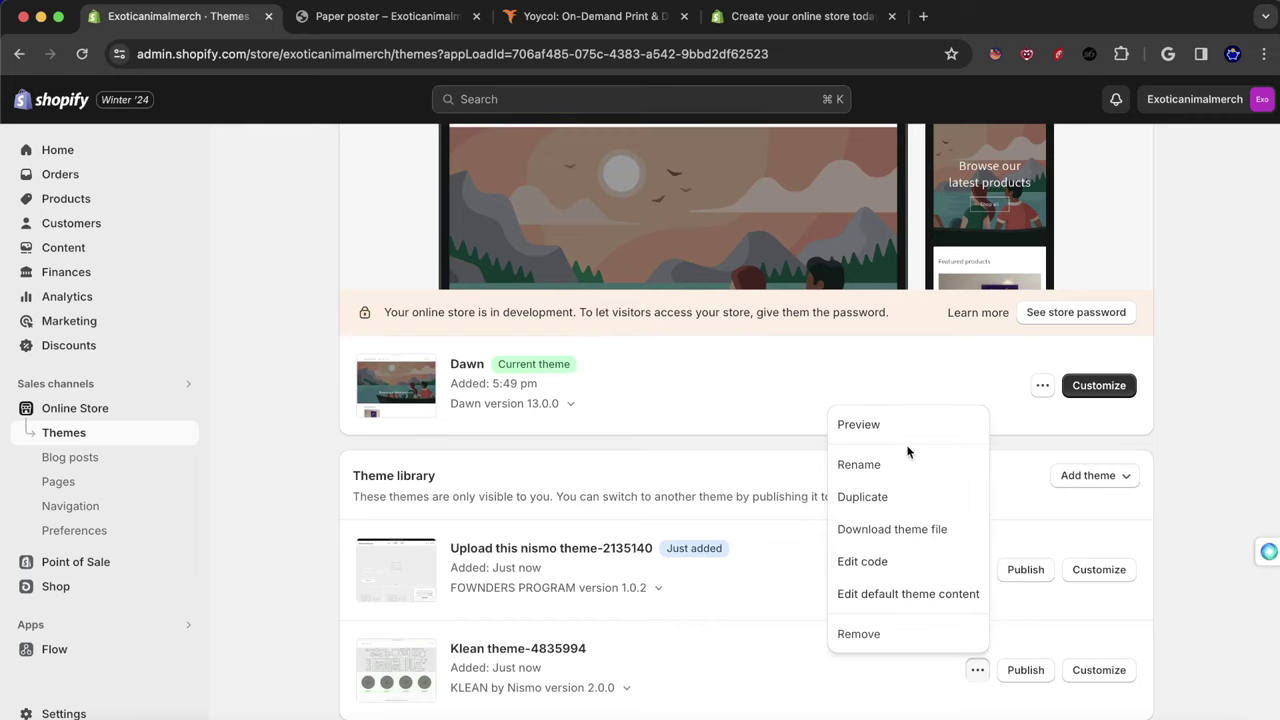
click(591, 650)
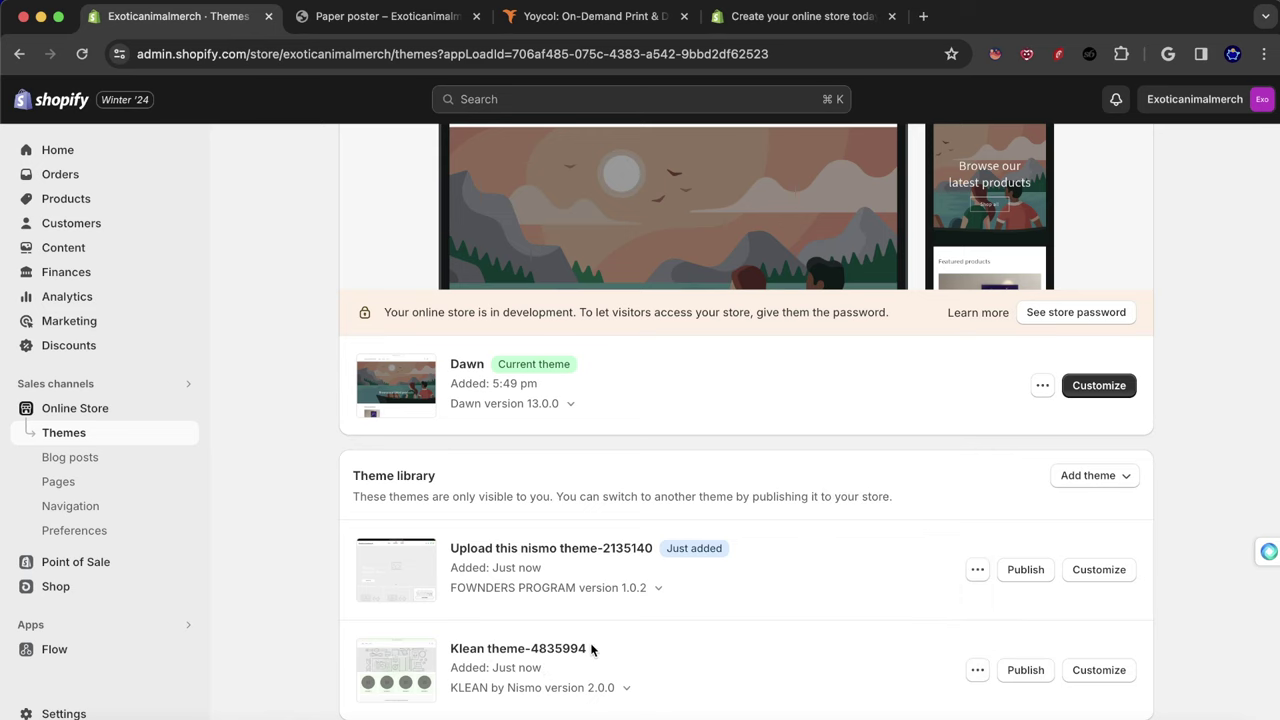
click(977, 569)
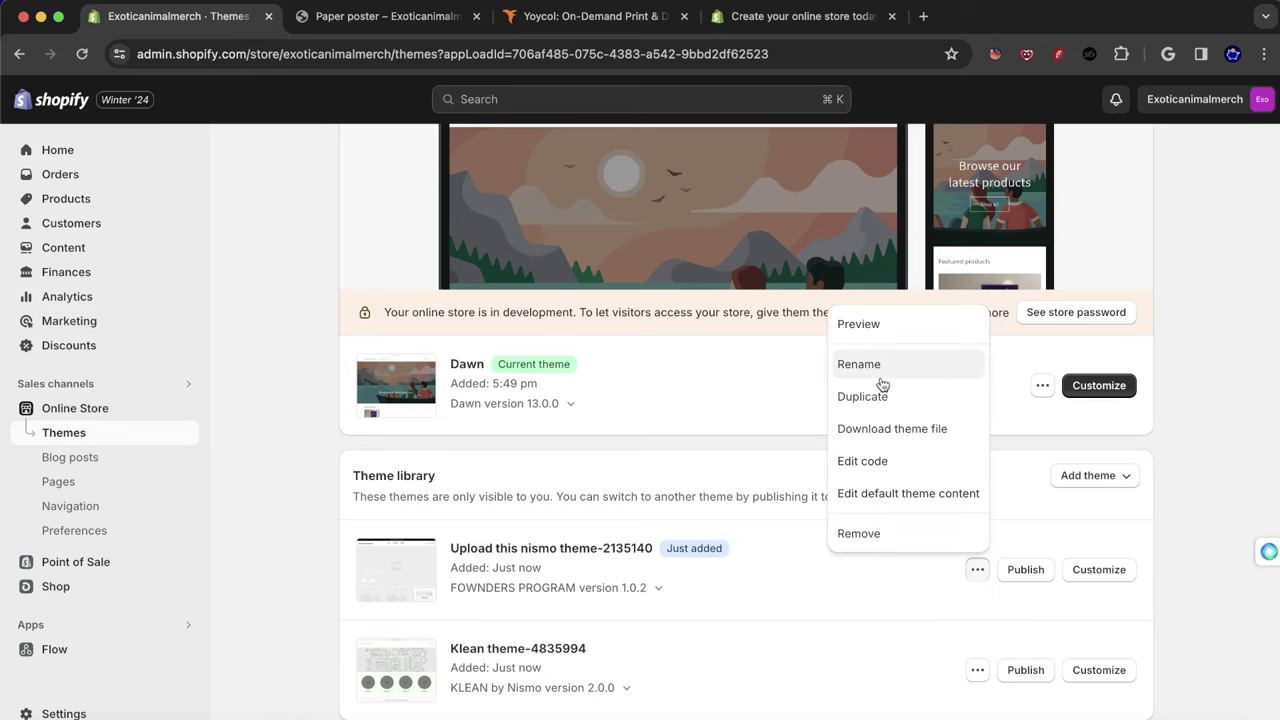
click(1020, 570)
click(872, 528)
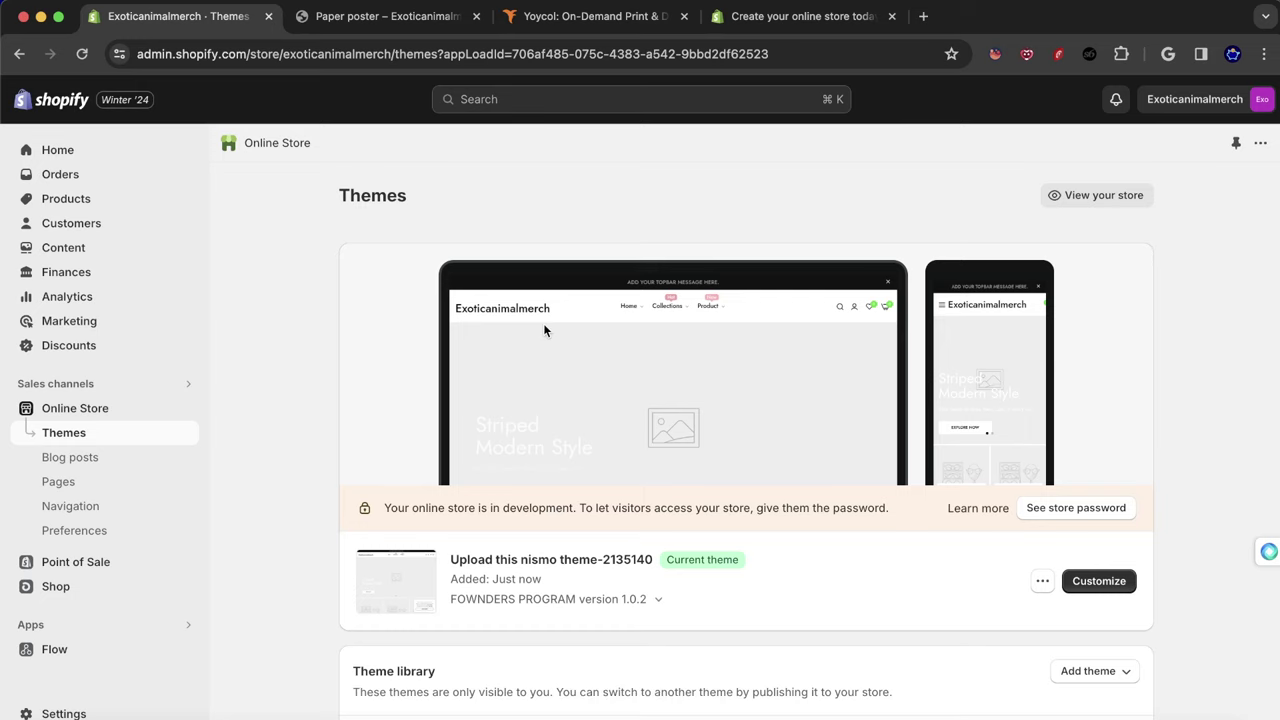
scroll(543, 323, down, 1)
scroll(620, 322, up, 1)
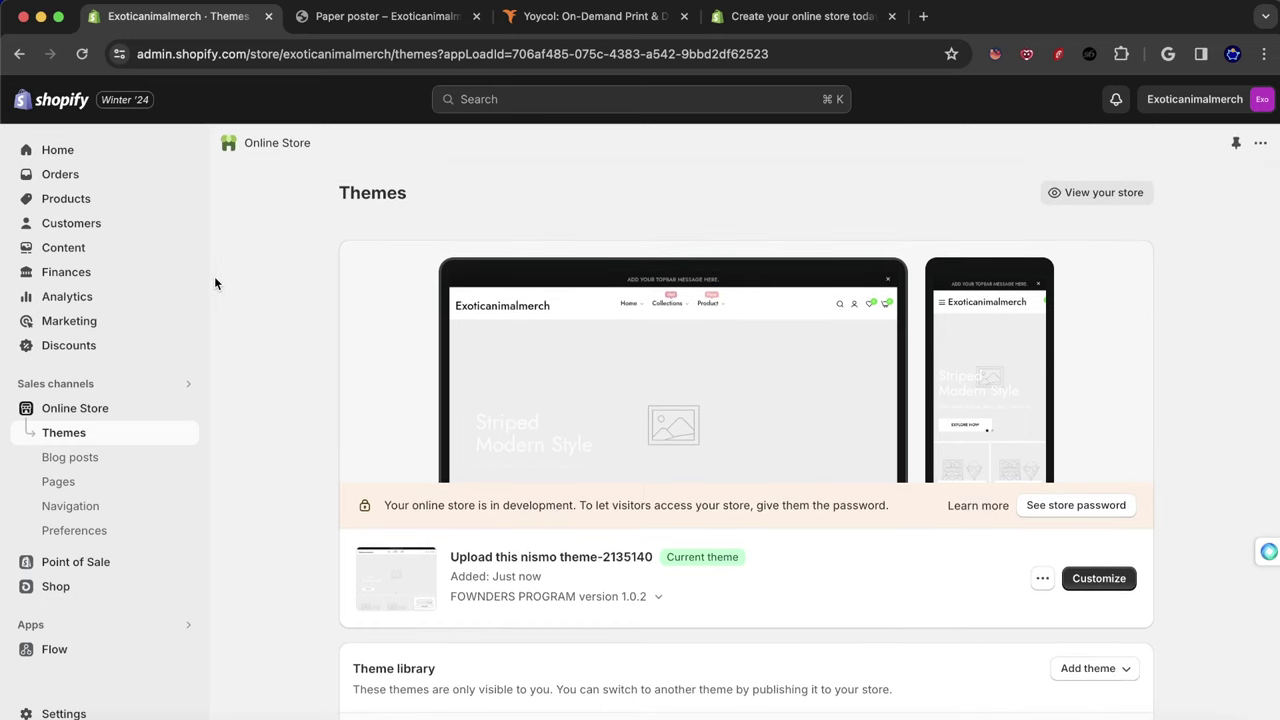
Close the old Paper poster preview and preview the product again from the Shopify product list to check it in the new theme.
click(408, 20)
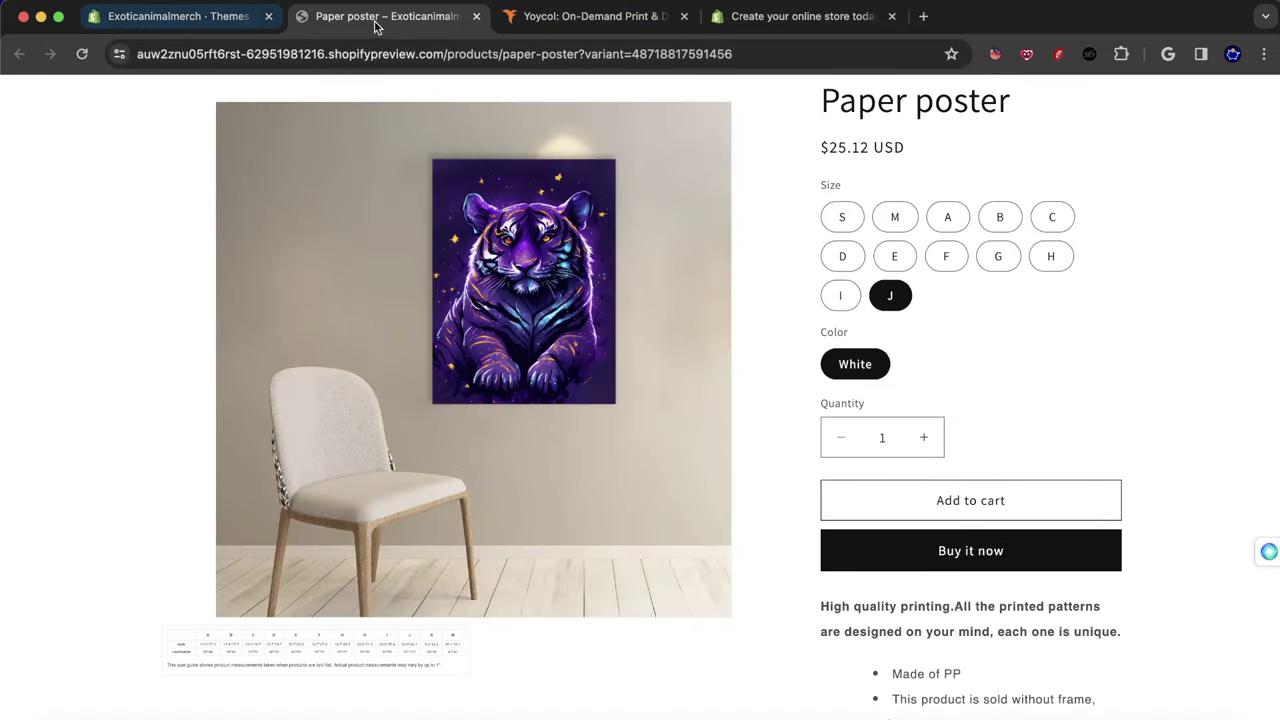
click(476, 16)
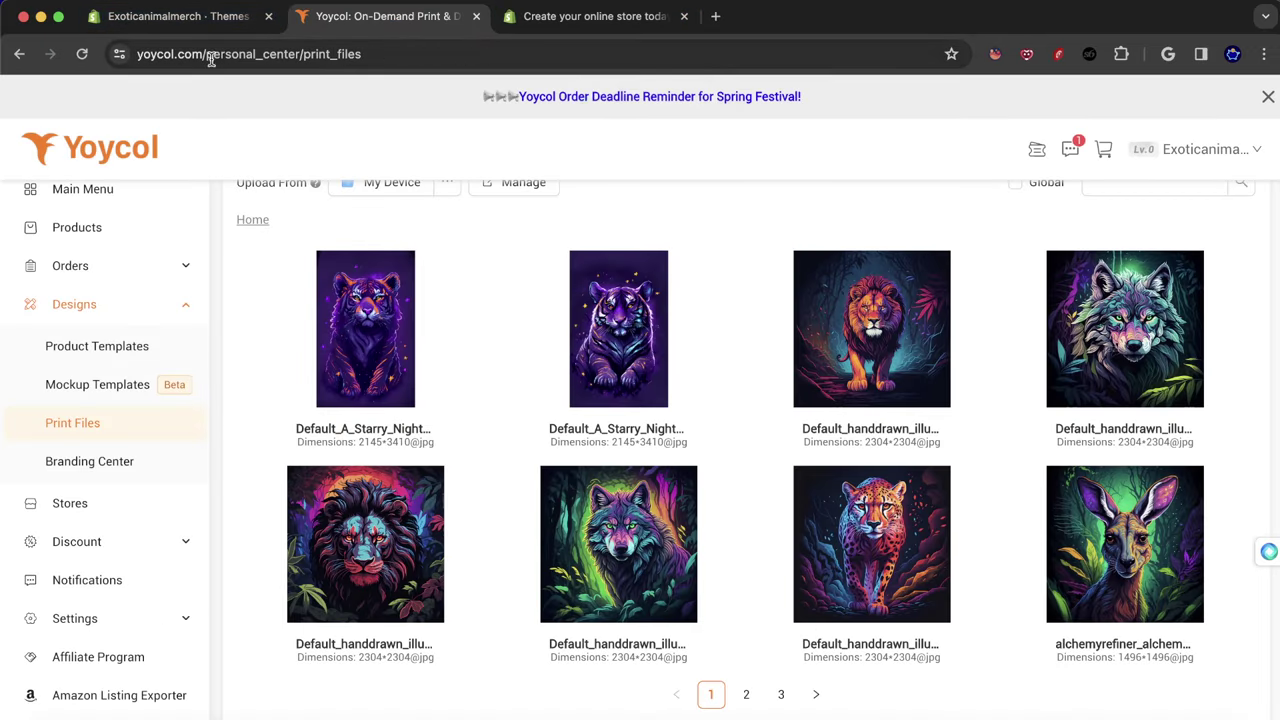
click(175, 16)
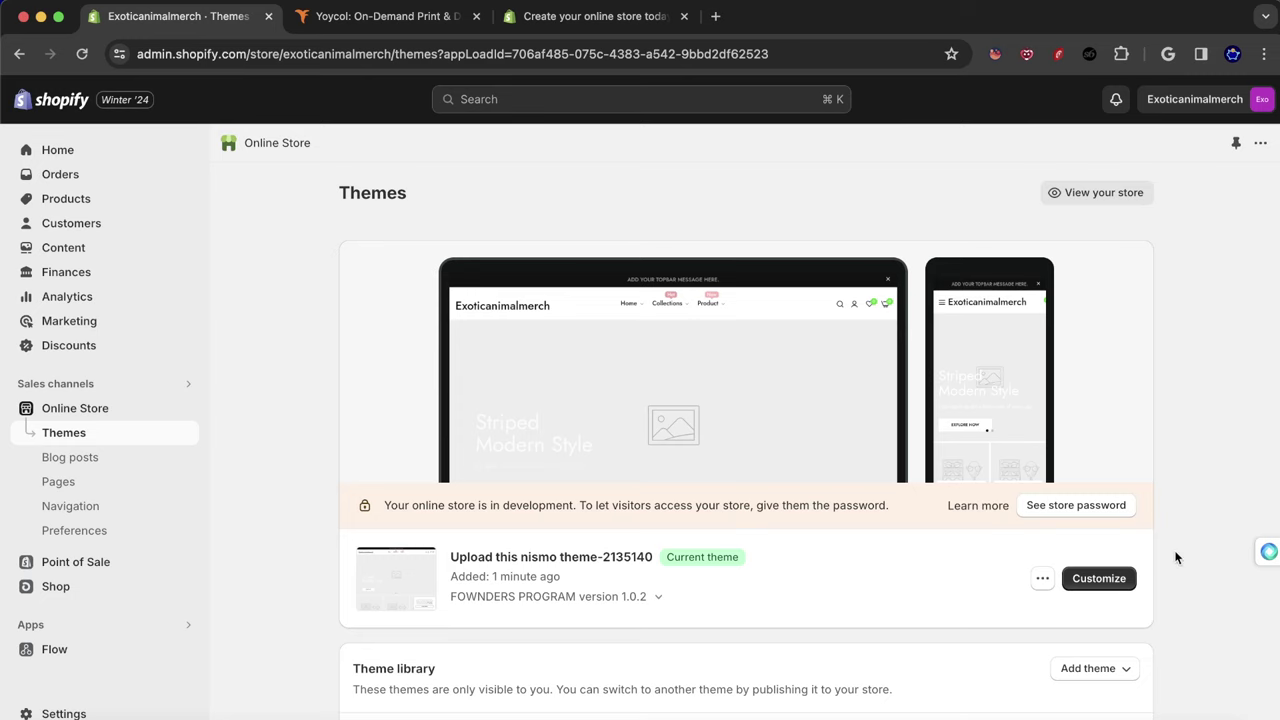
click(80, 198)
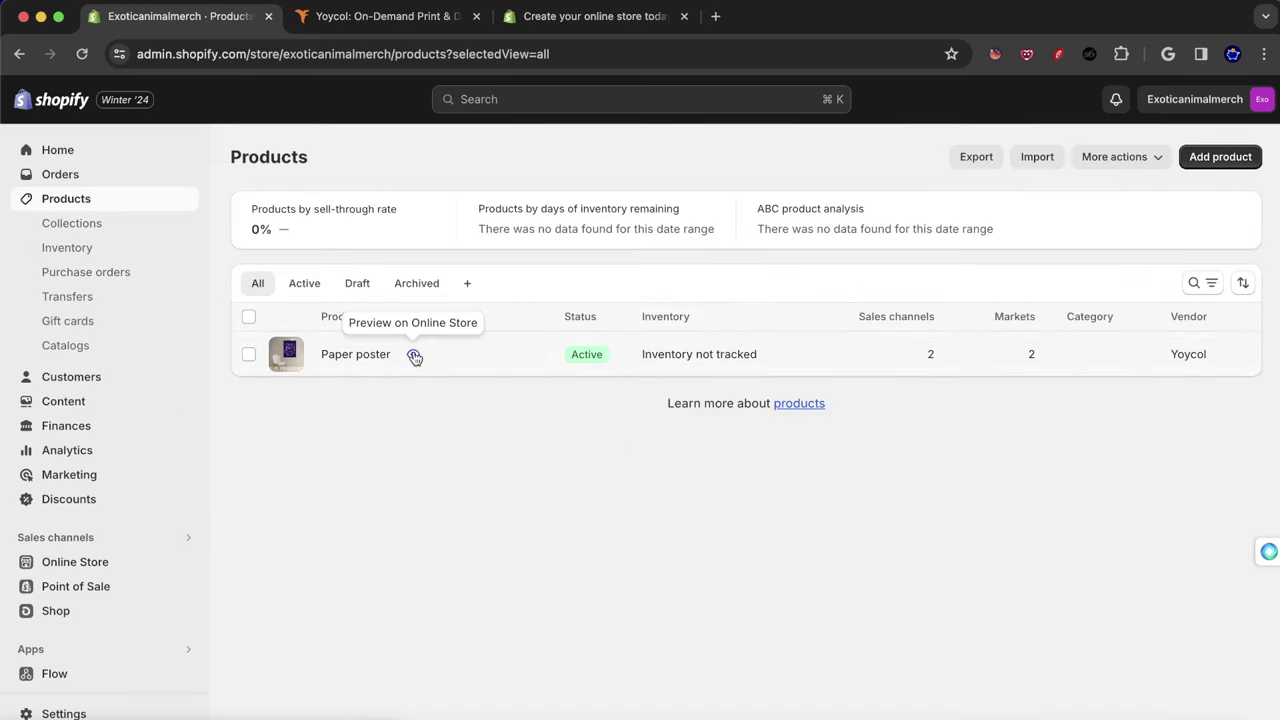
click(414, 356)
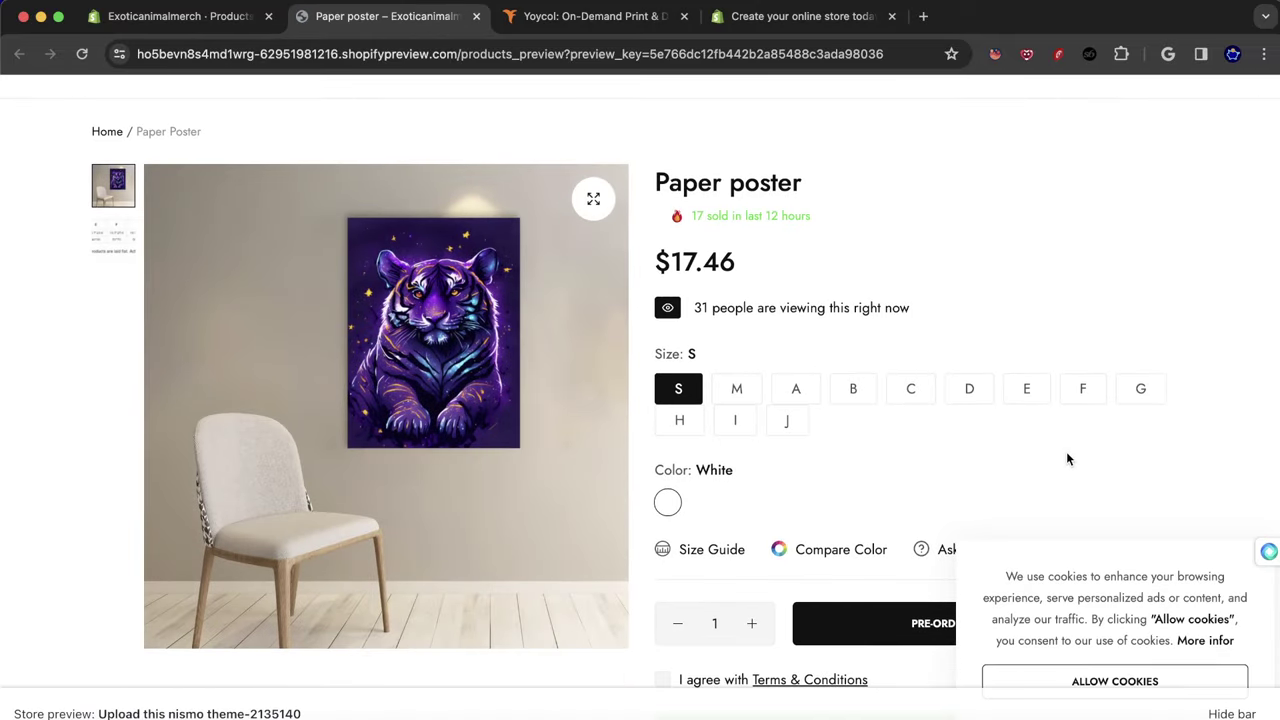
scroll(1067, 456, down, 3)
scroll(1065, 456, up, 3)
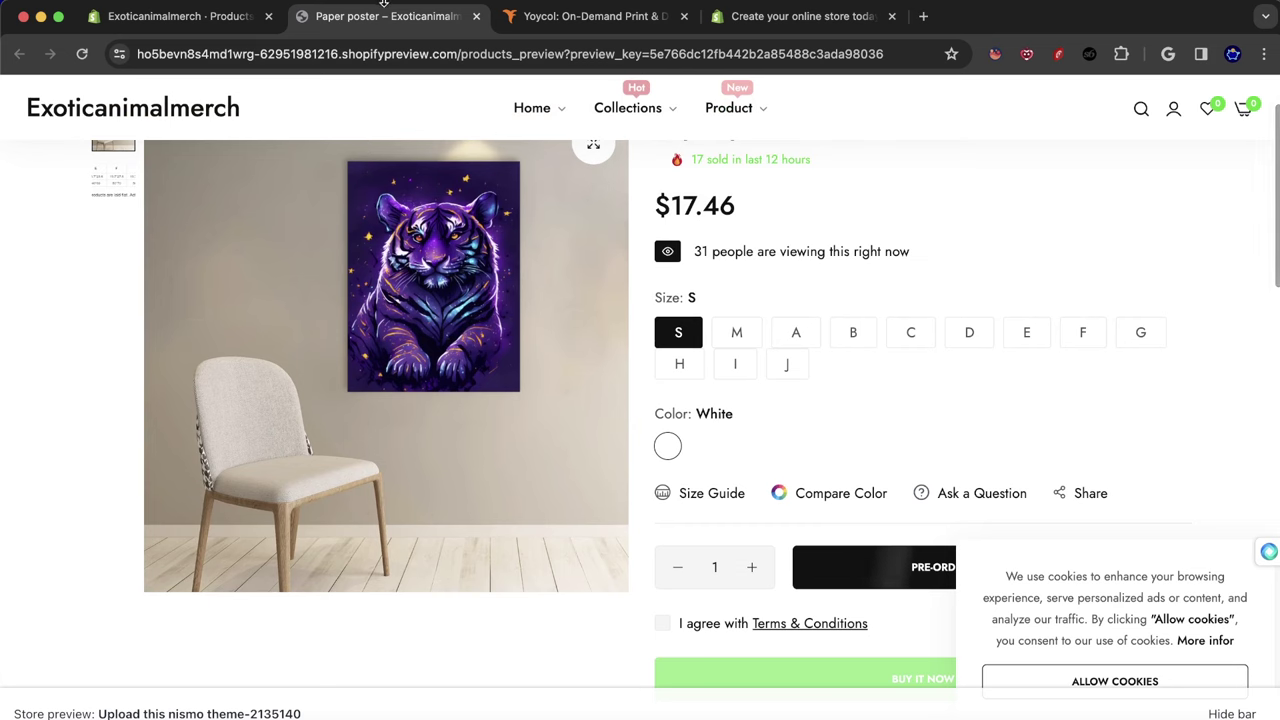
click(534, 24)
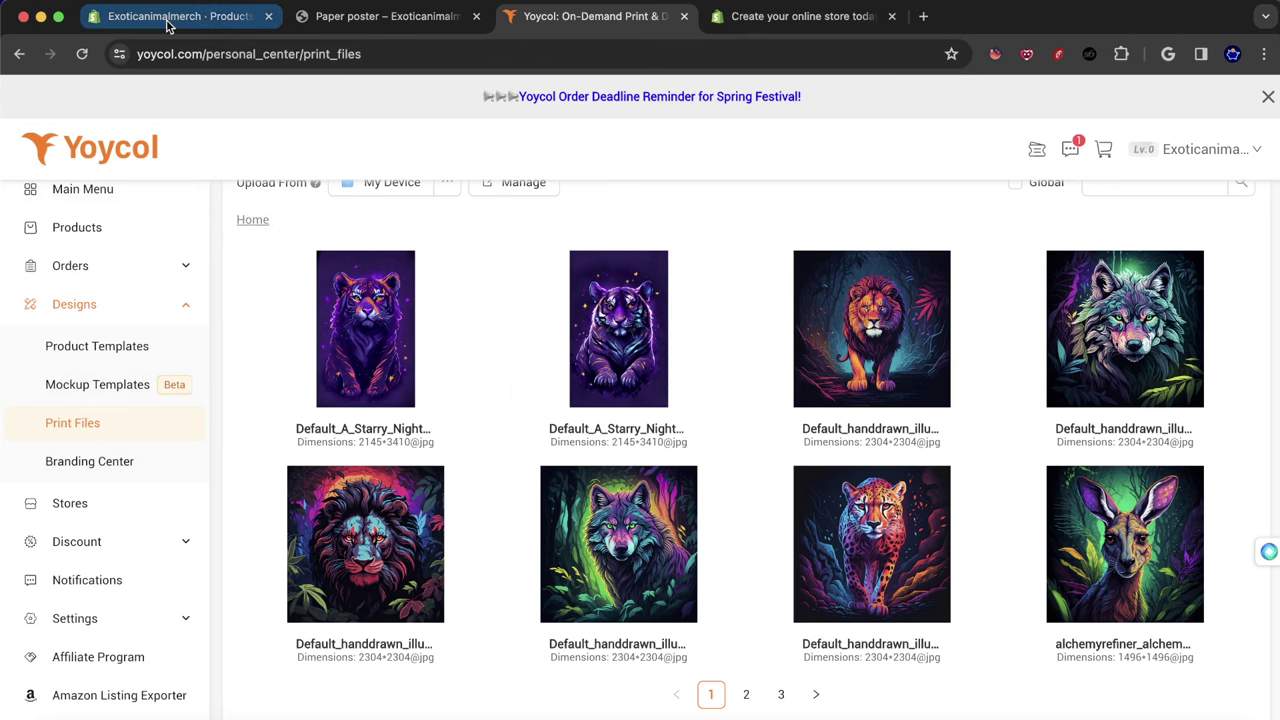
click(415, 20)
scroll(790, 326, up, 2)
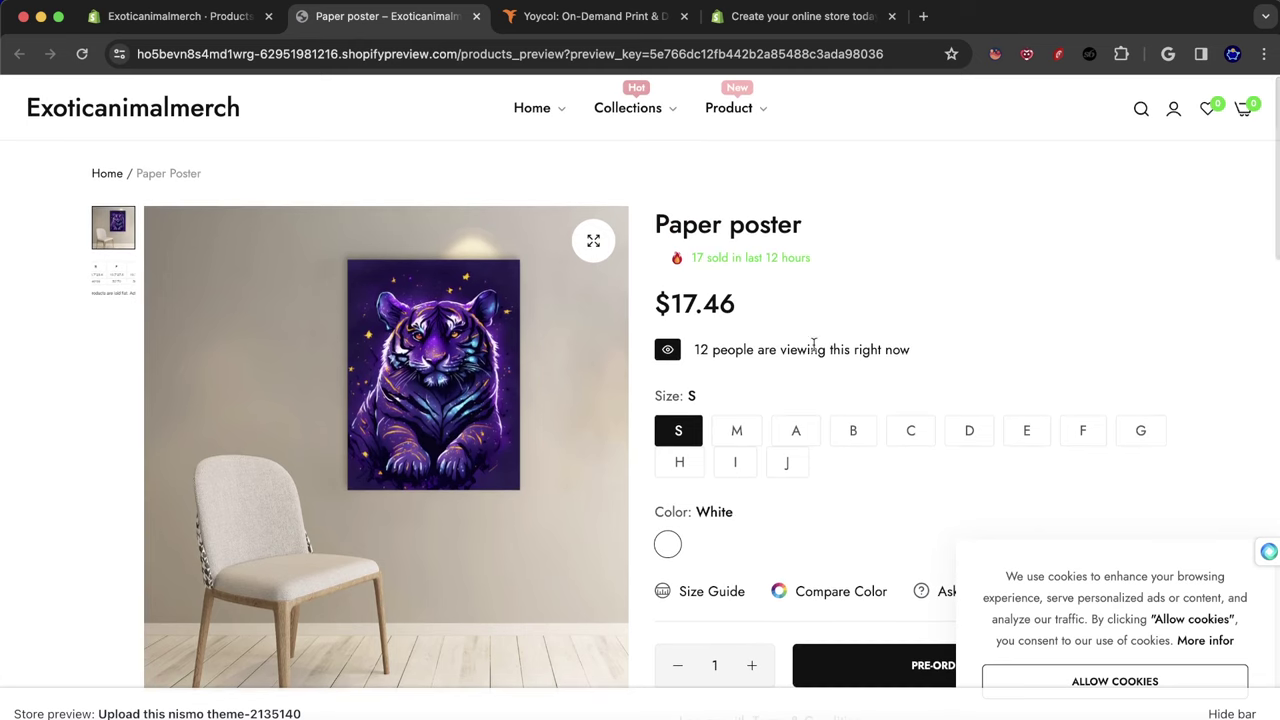
Open placeit.net in a new incognito window, browse its expanded new mockup templates, and return to the store preview window.
click(1264, 54)
click(1140, 143)
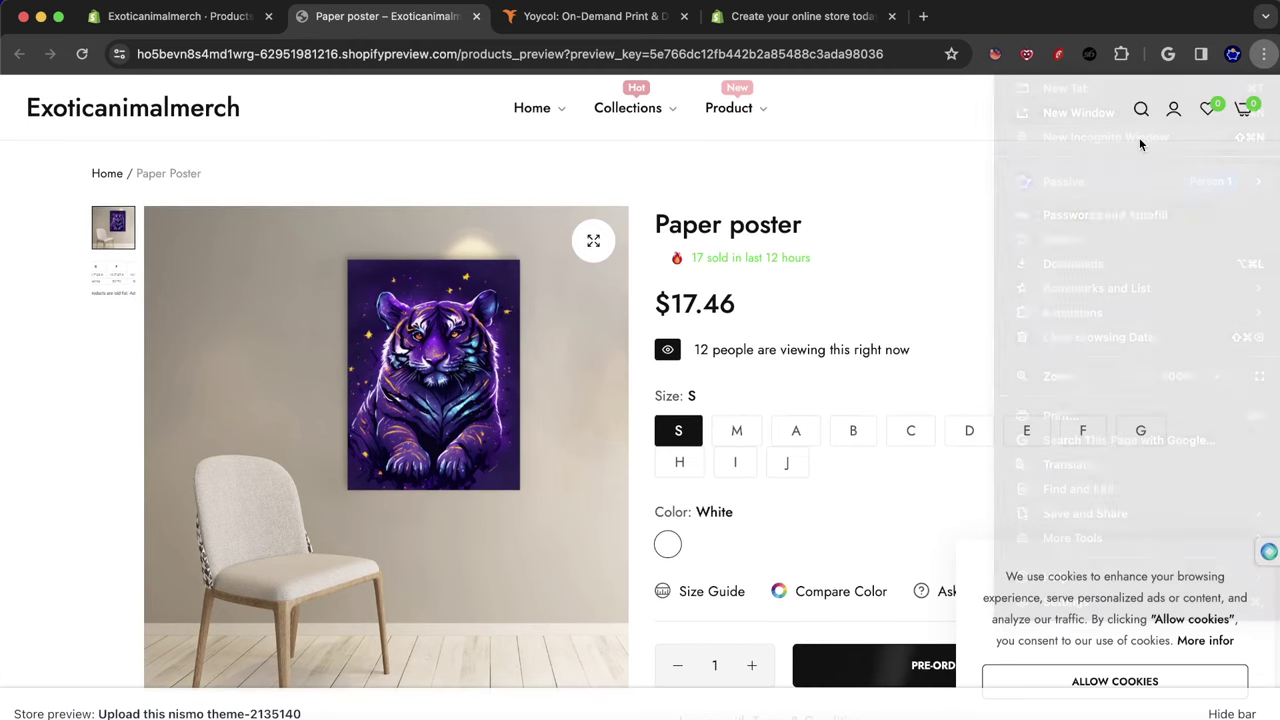
text(place)
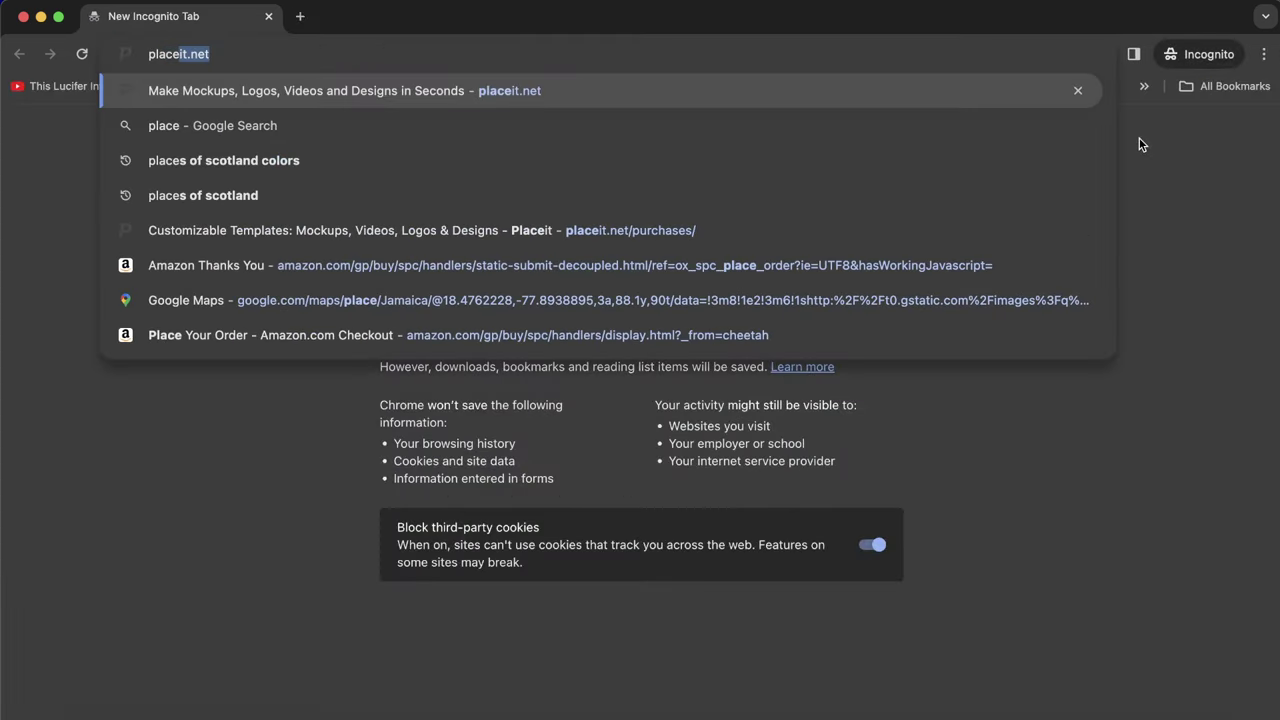
key(Return)
scroll(900, 249, down, 5)
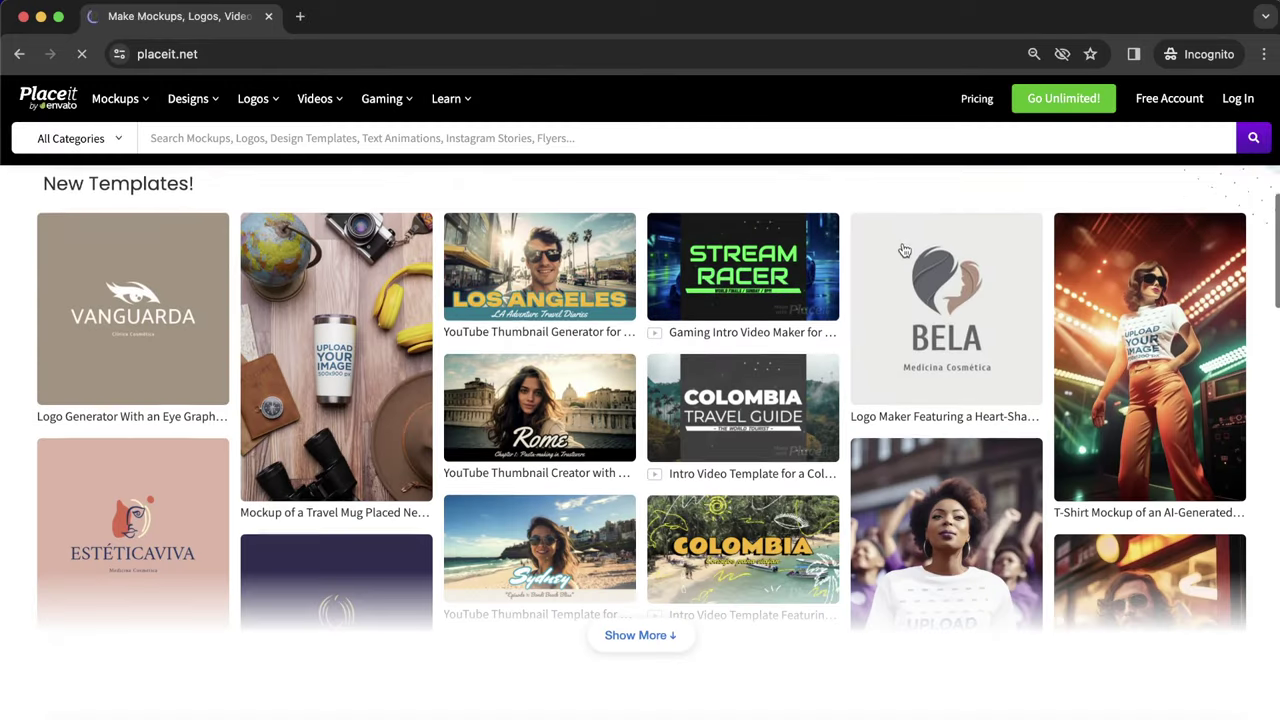
scroll(903, 249, down, 1)
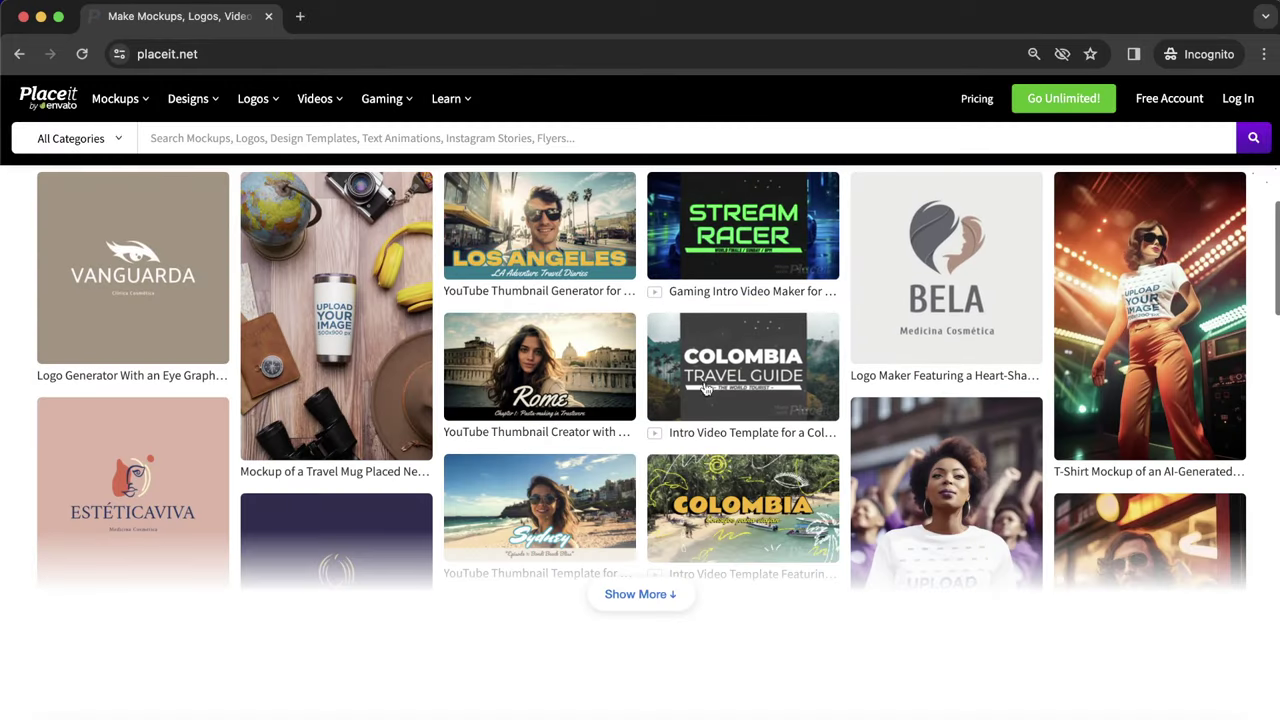
click(639, 596)
scroll(639, 596, down, 3)
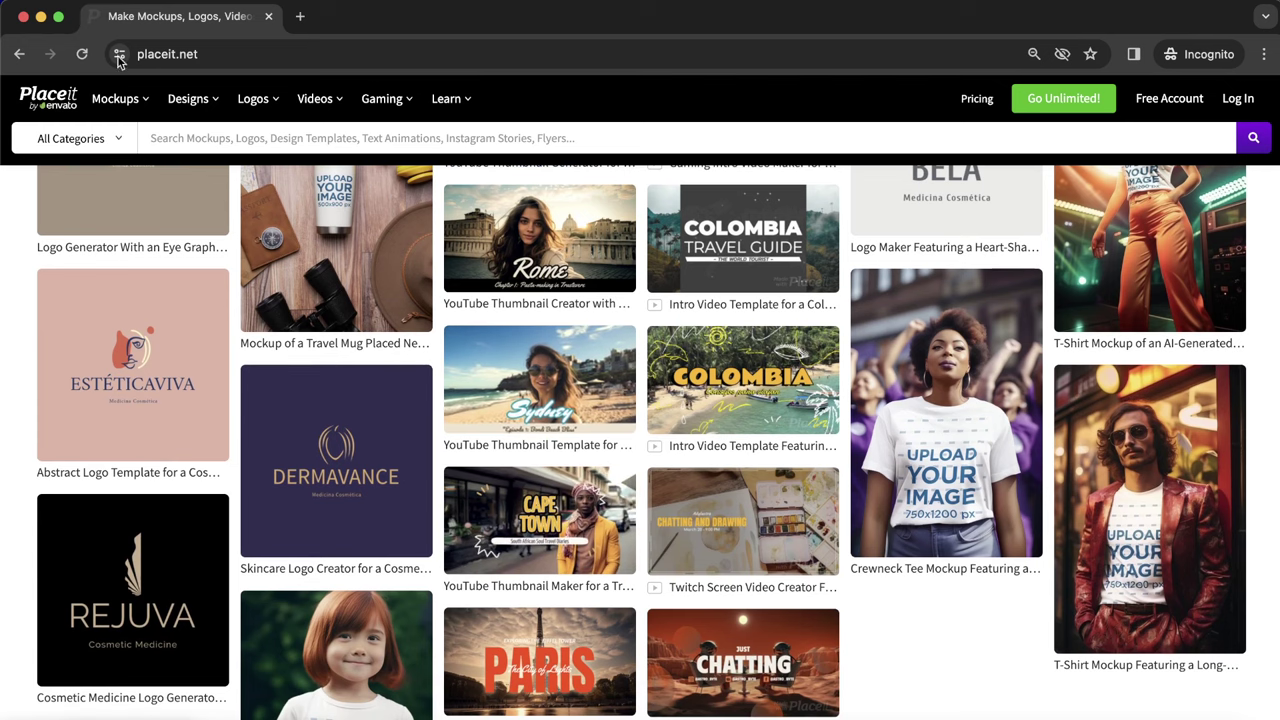
drag(420, 28, 649, 31)
scroll(670, 272, up, 2)
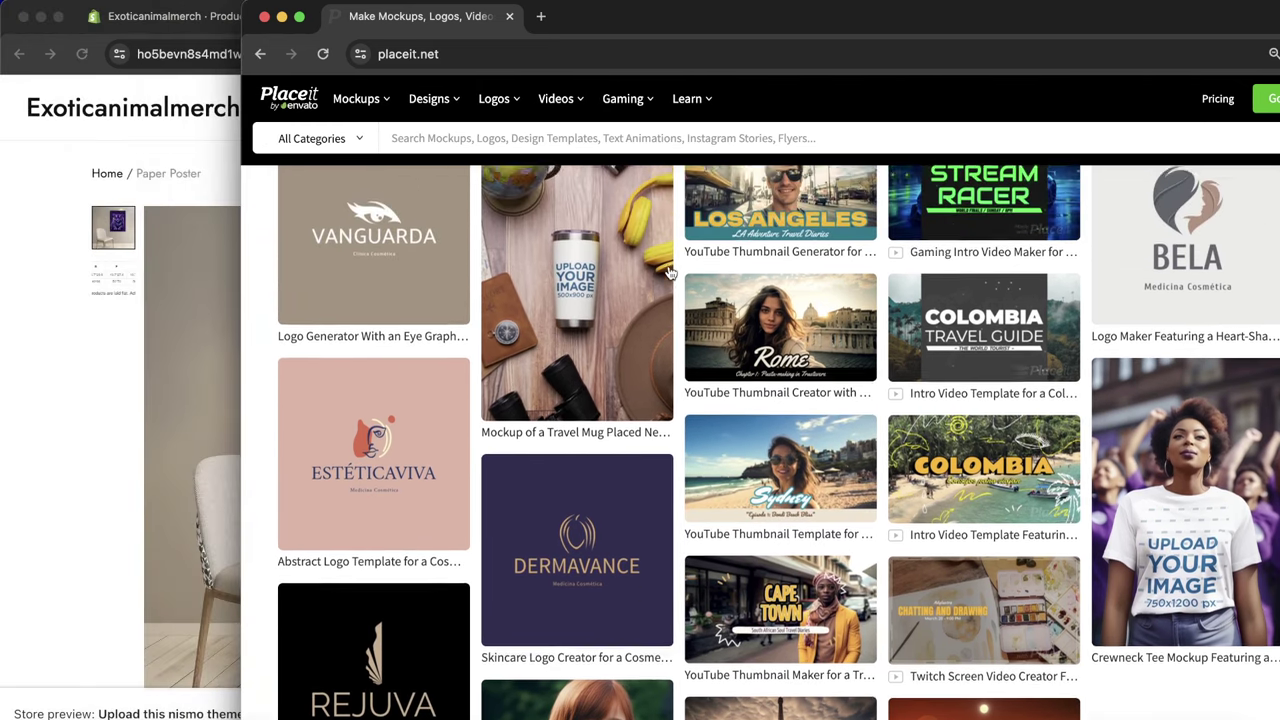
scroll(670, 272, up, 3)
click(190, 425)
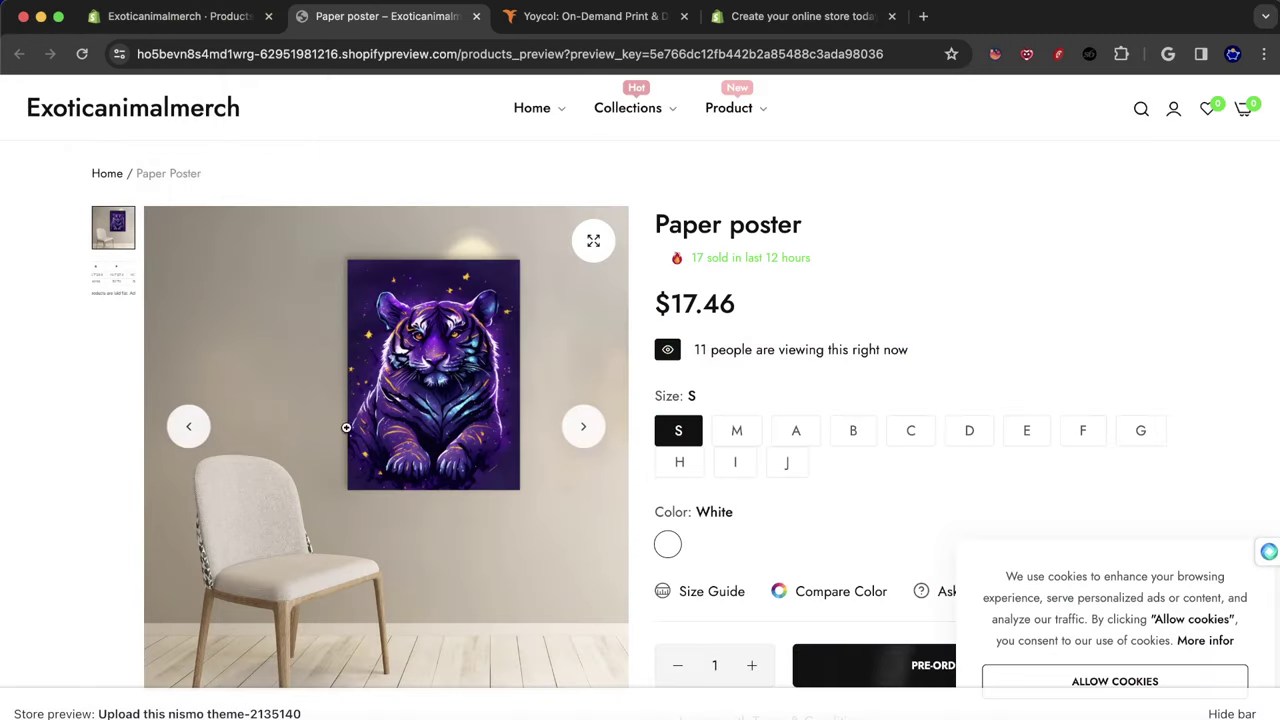
Enlarge and zoom into the tiger poster image on the product page, and close the image viewer.
scroll(491, 449, down, 1)
click(395, 348)
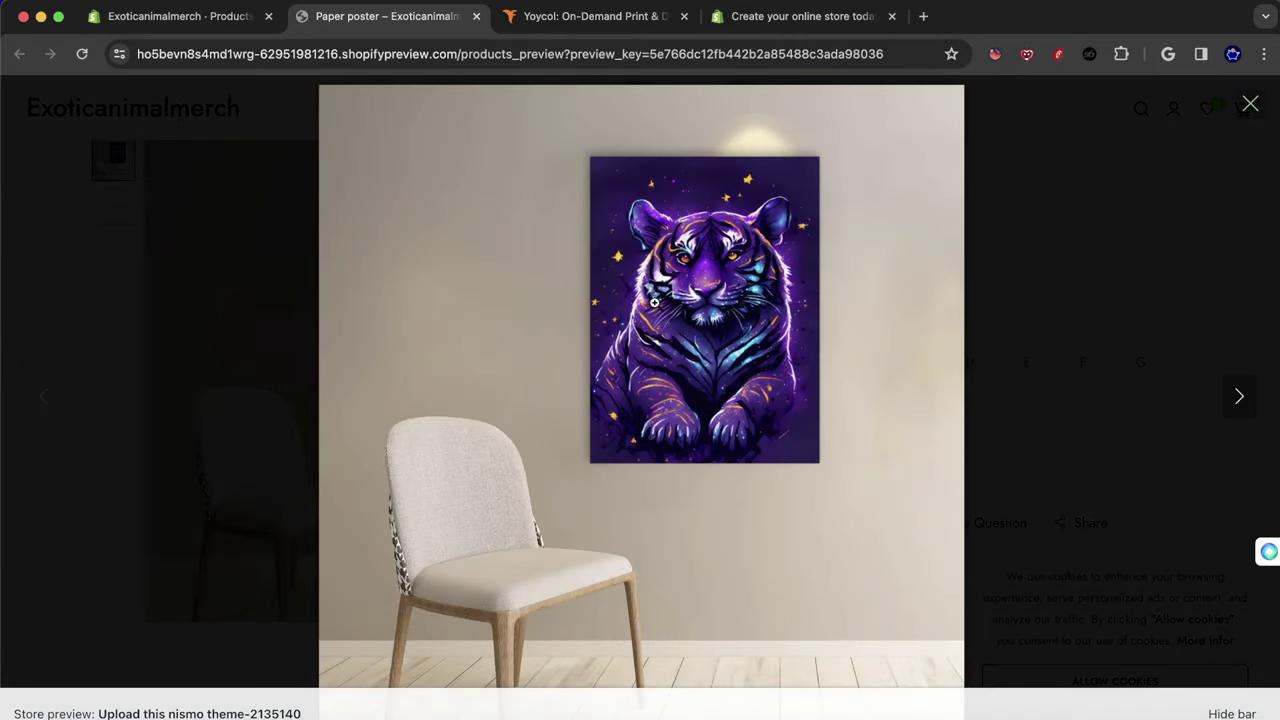
click(654, 302)
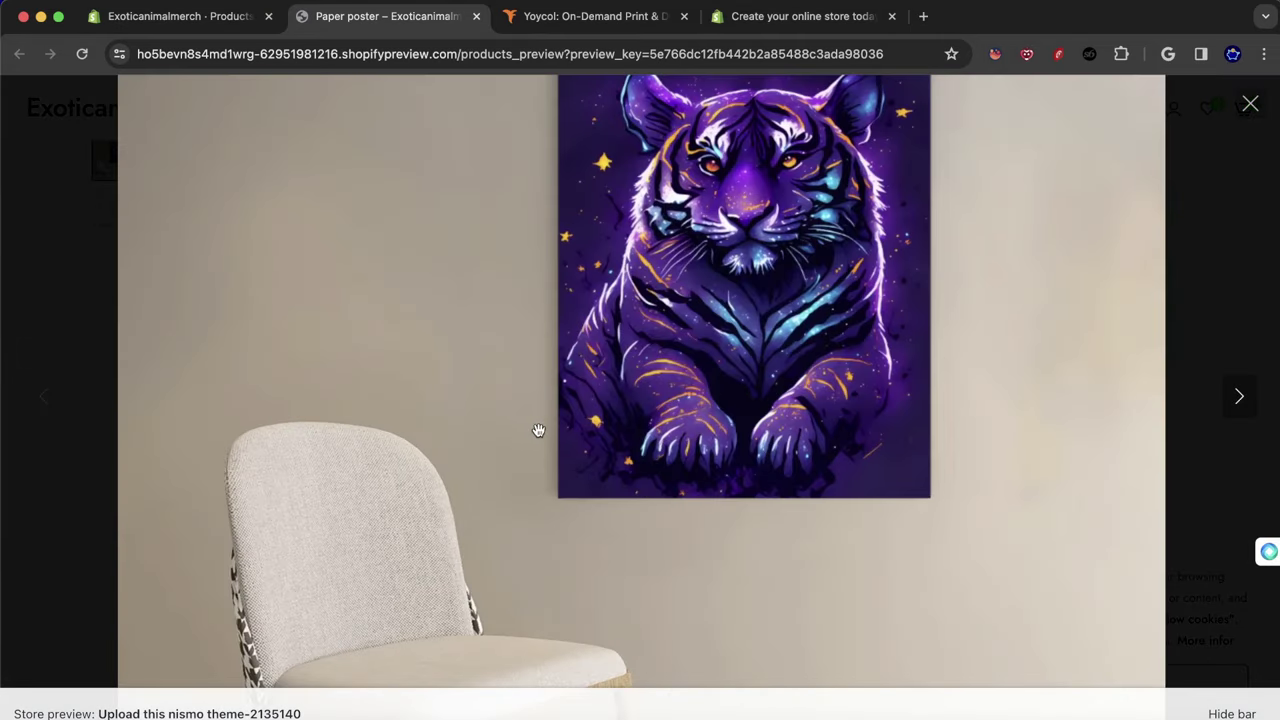
click(1249, 105)
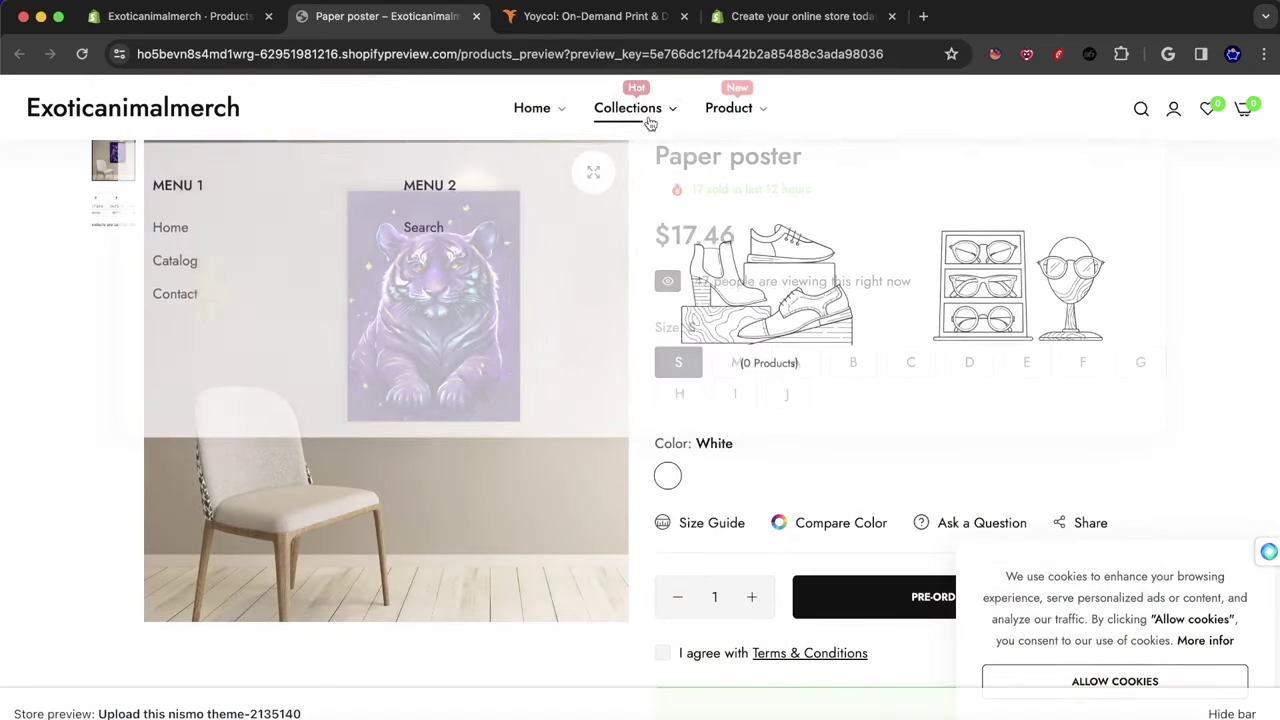
Switch to Yoycol's Mockup Templates, start a new mockup to browse the available products, and close the product chooser without selecting any.
click(606, 31)
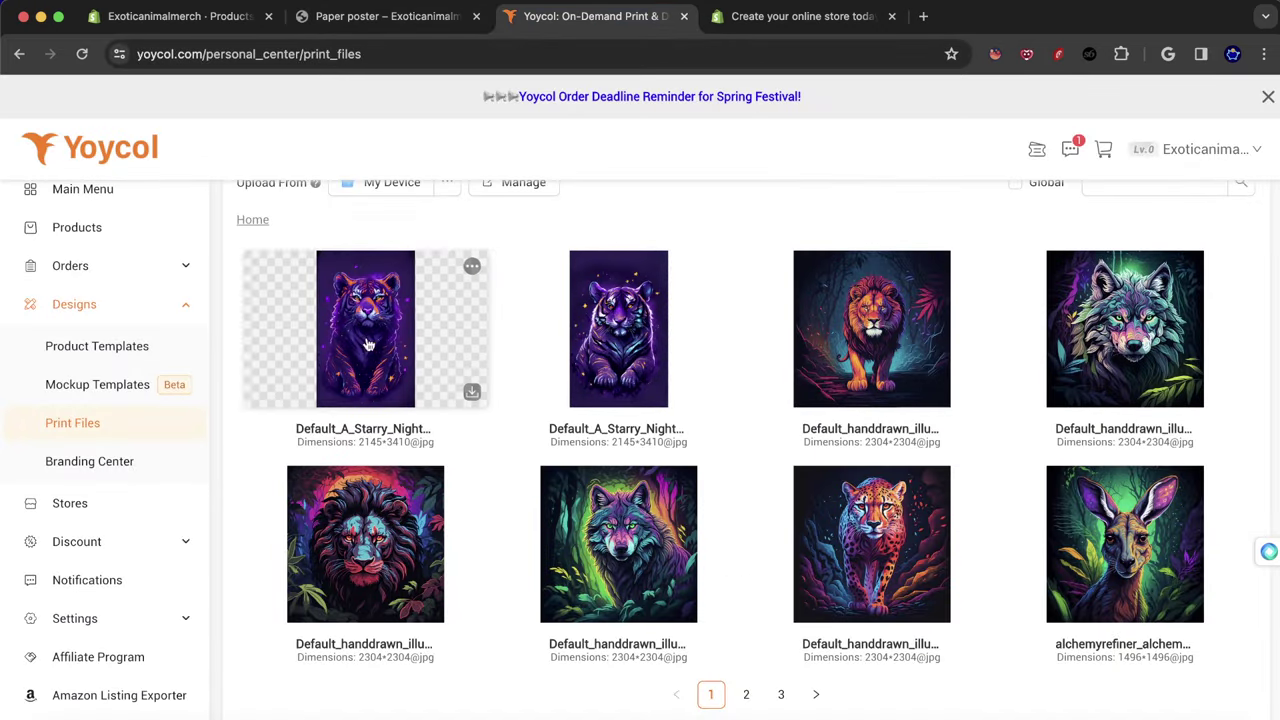
scroll(124, 386, up, 1)
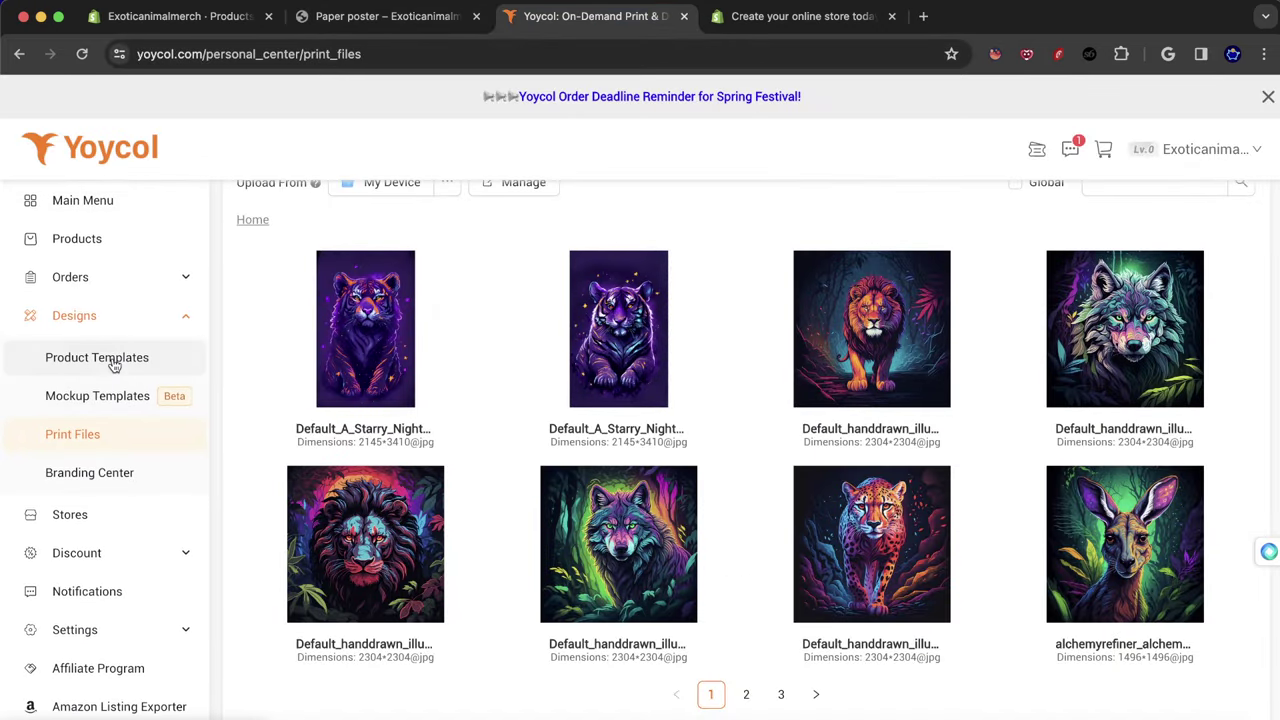
scroll(113, 366, down, 1)
click(139, 410)
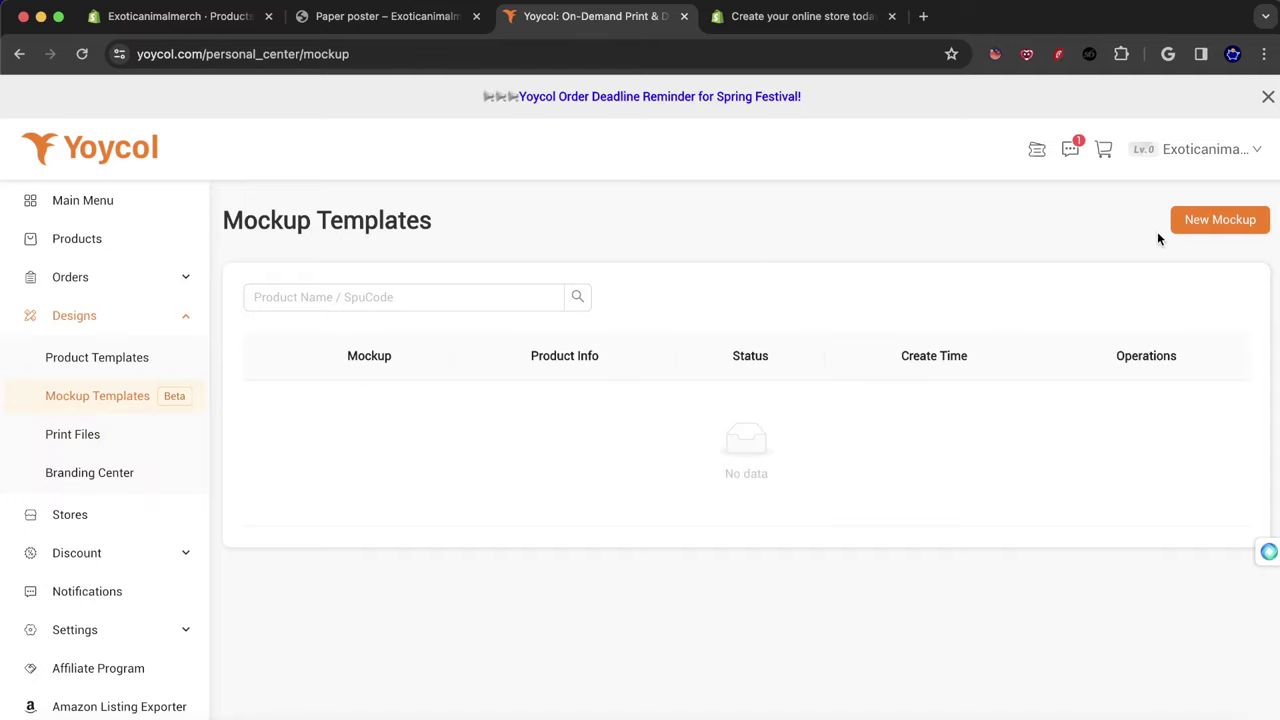
click(1206, 227)
scroll(725, 454, down, 1)
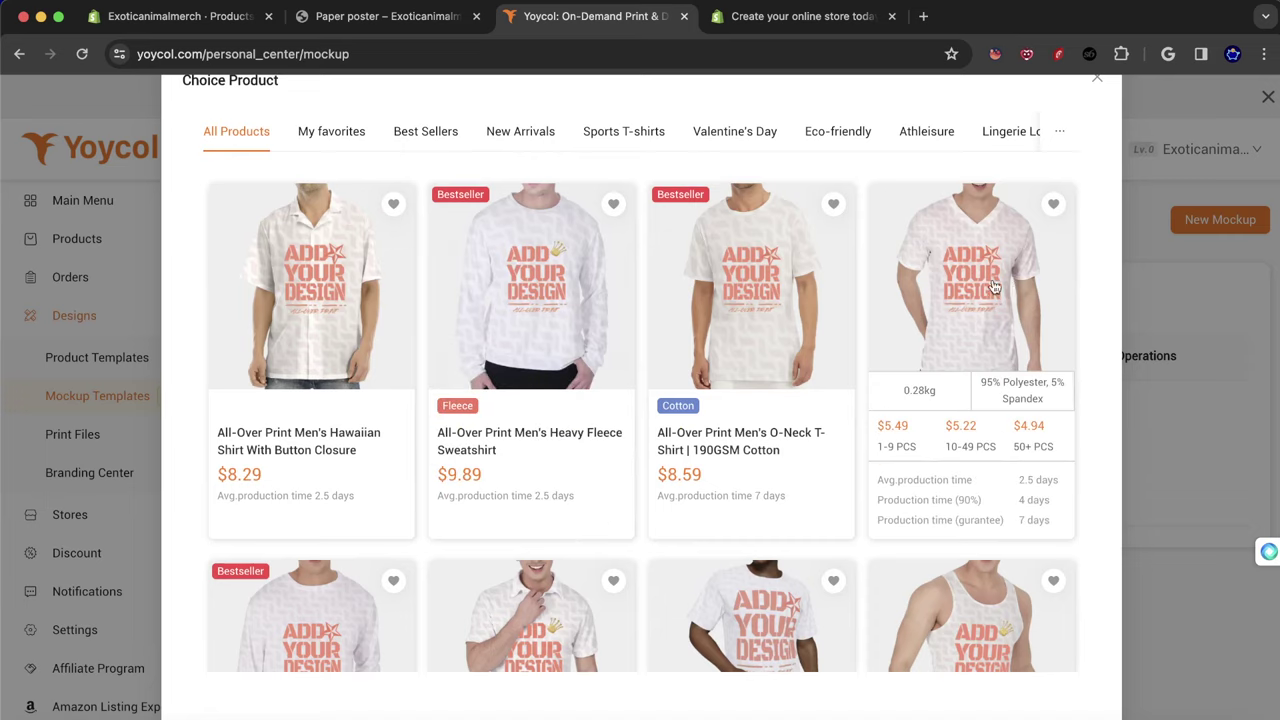
scroll(921, 288, up, 2)
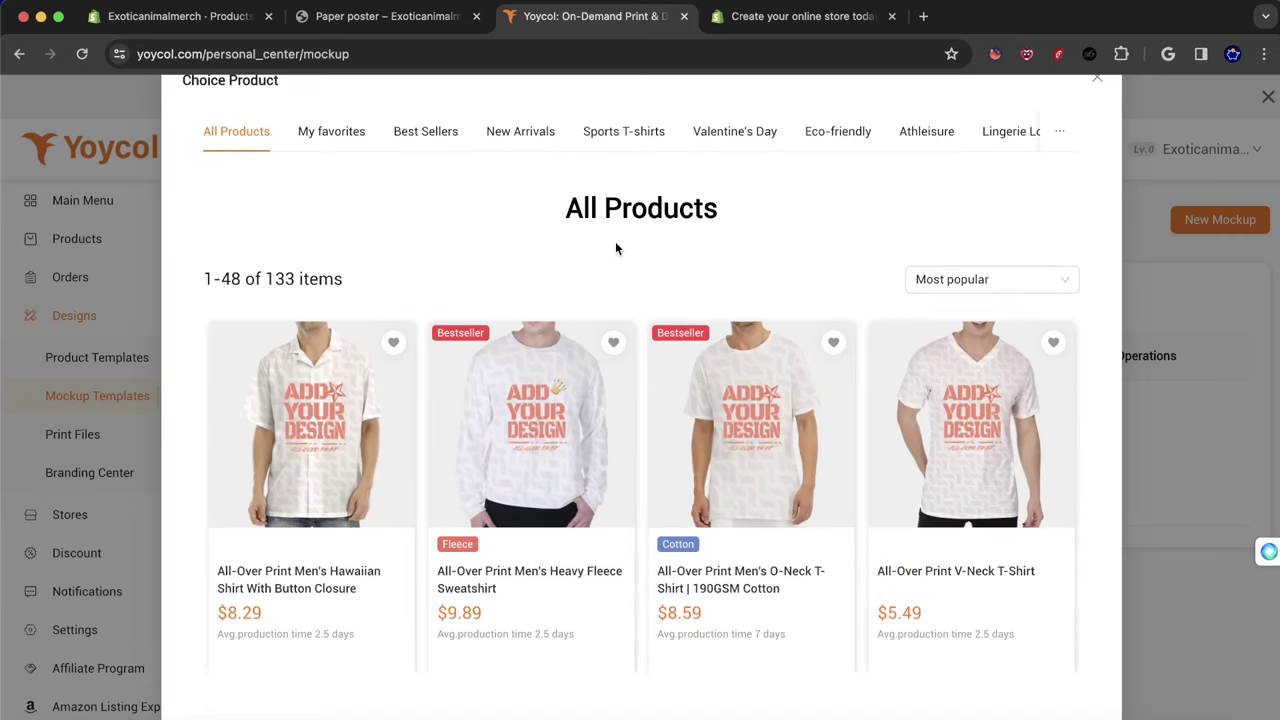
scroll(470, 200, down, 10)
scroll(800, 250, up, 15)
click(1097, 80)
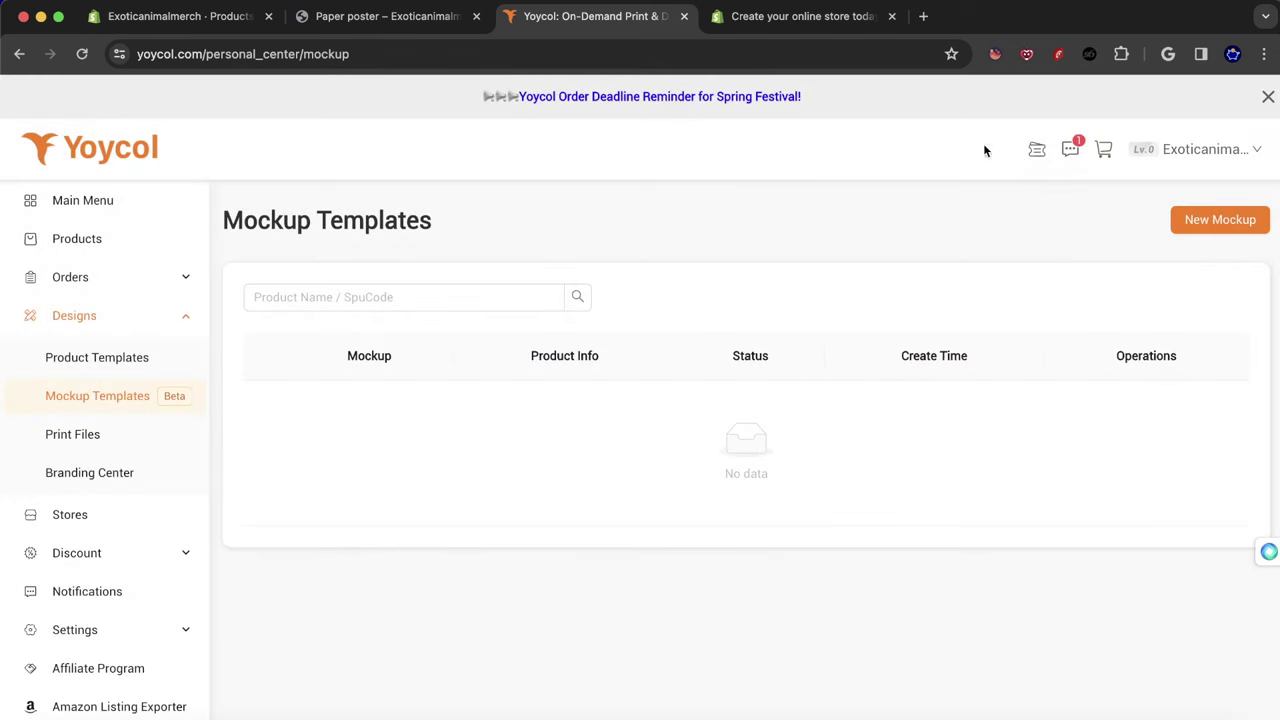
Open Yoycol's Product Templates and review the saved paper poster designs.
click(83, 362)
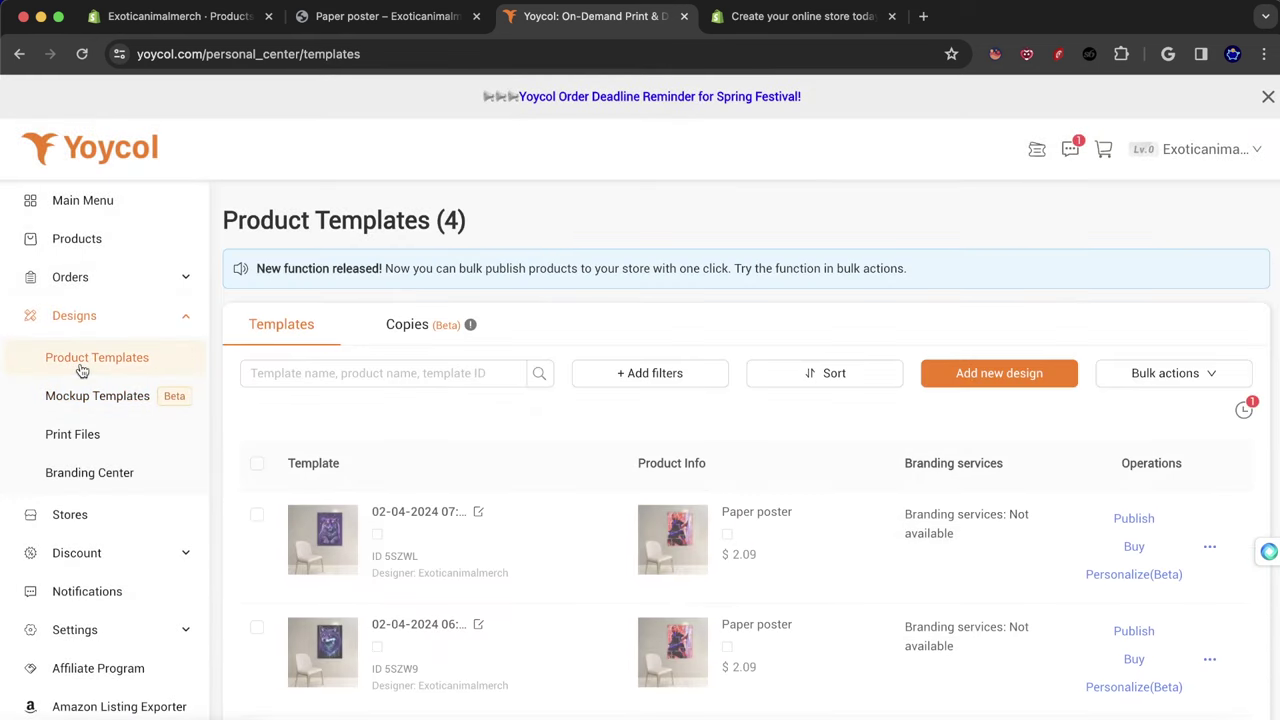
scroll(740, 370, down, 4)
scroll(730, 415, up, 3)
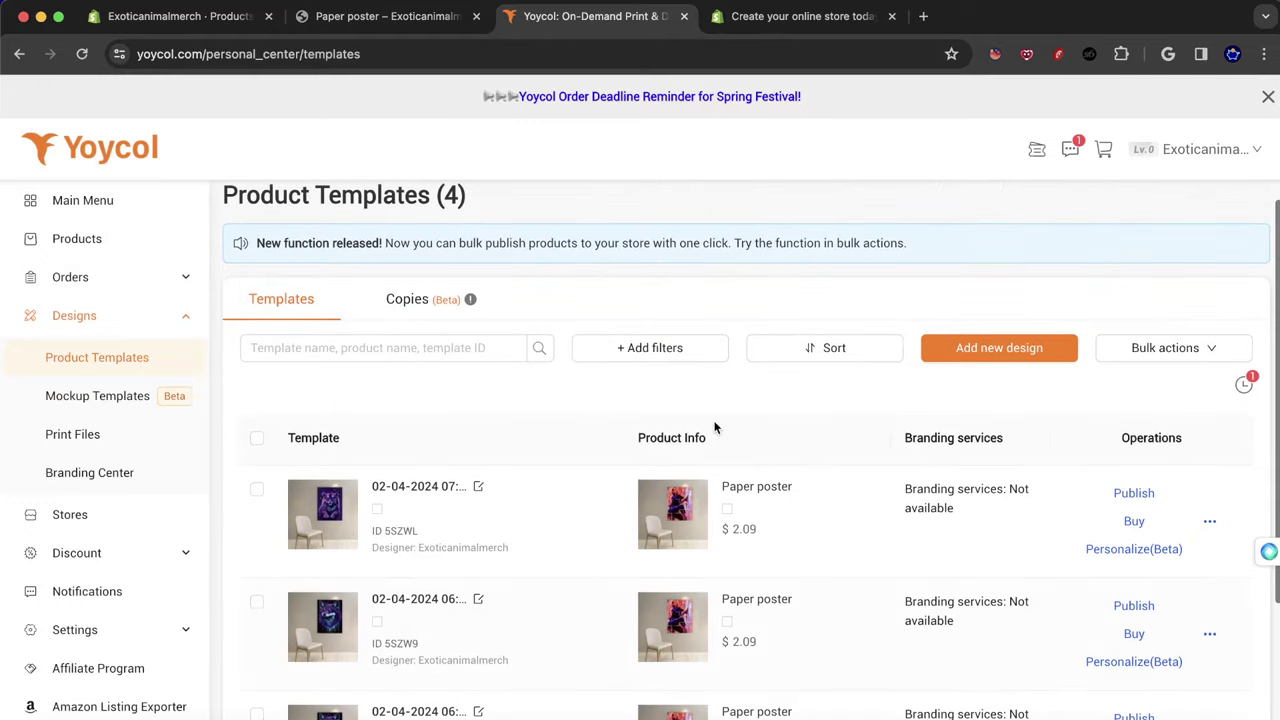
Check the Copies list in Yoycol's Product Templates, return to Templates, and look over the saved poster designs.
click(421, 297)
click(283, 330)
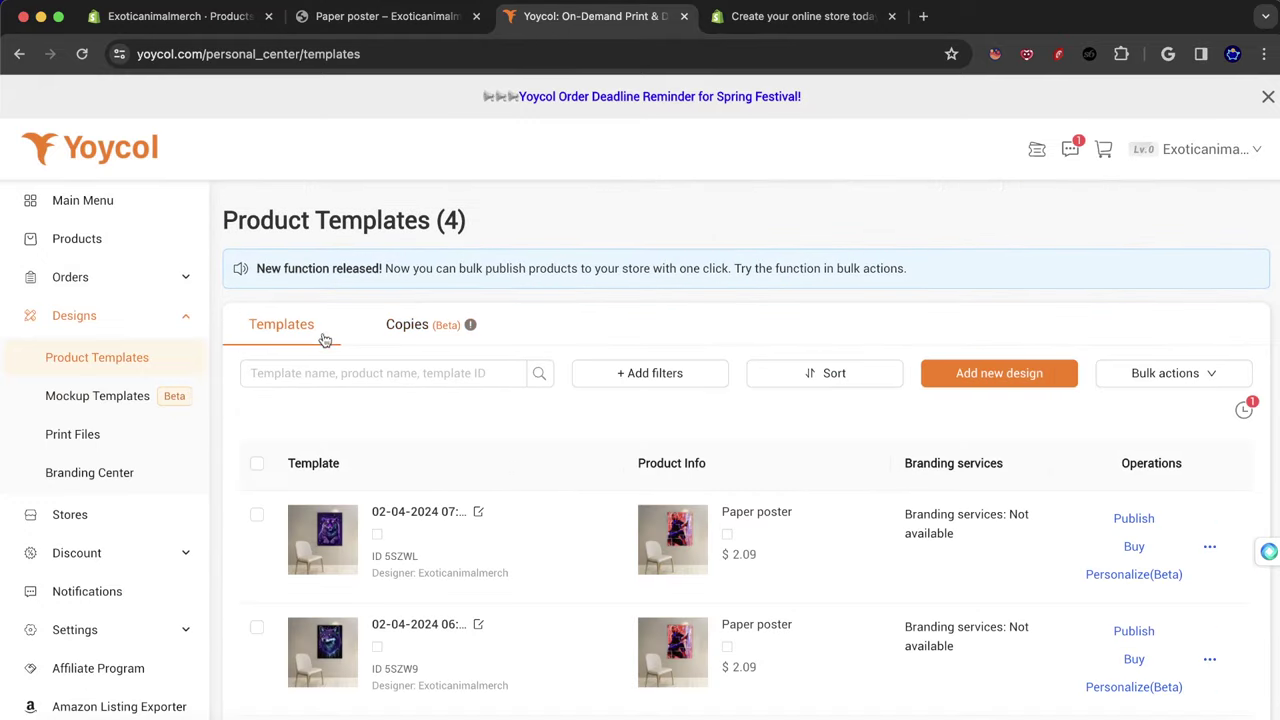
scroll(740, 433, down, 3)
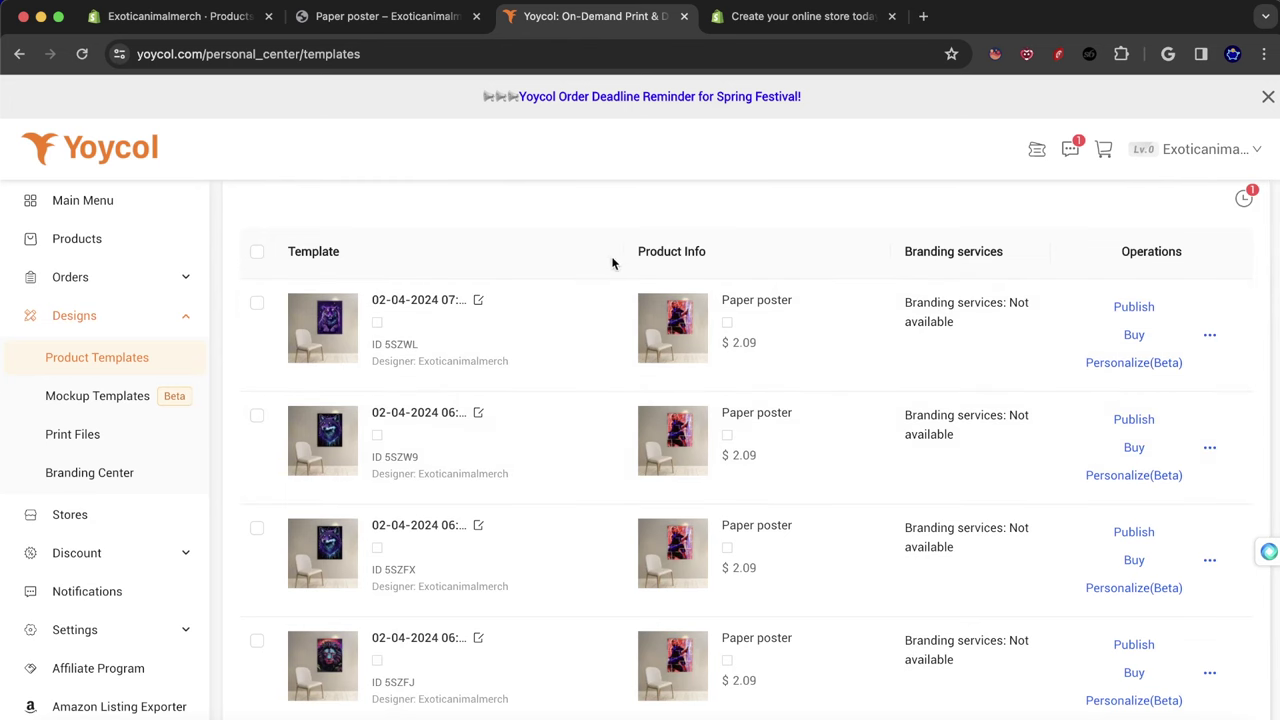
Switch to the store preview and compare sizes I, H and J of the tiger paper poster, leaving size J selected.
click(385, 22)
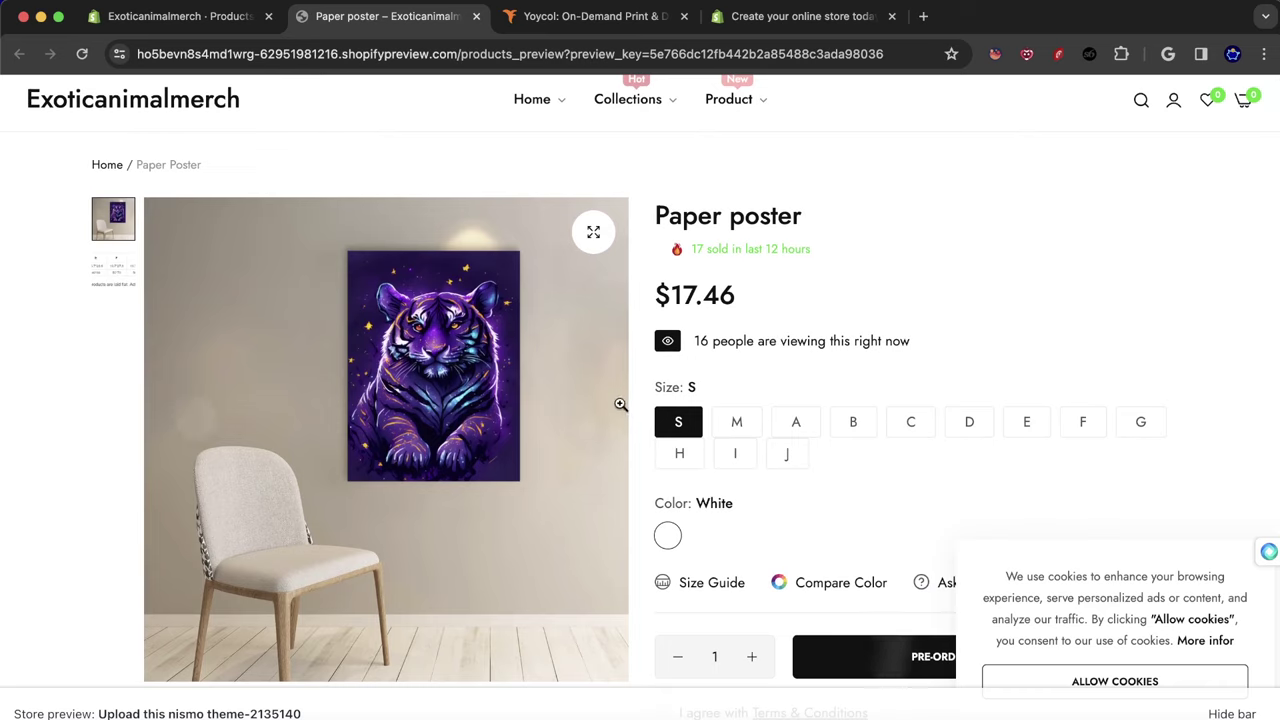
click(786, 454)
click(745, 462)
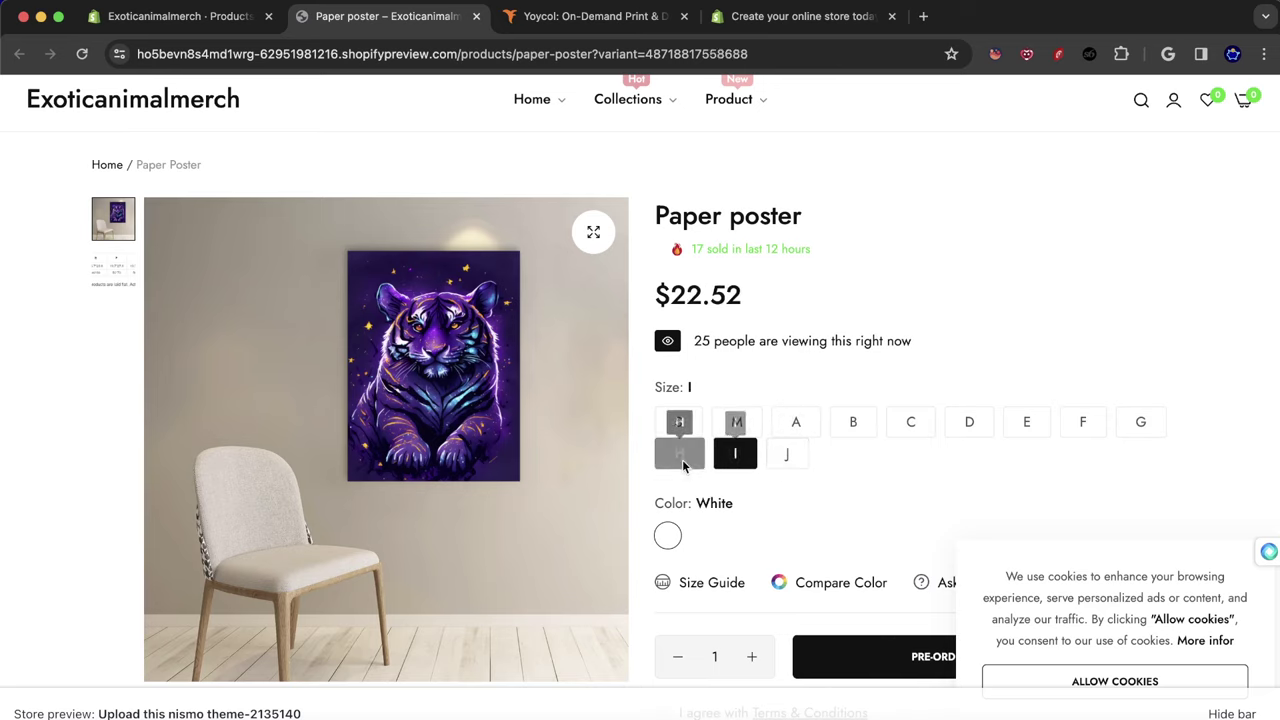
click(679, 454)
click(787, 455)
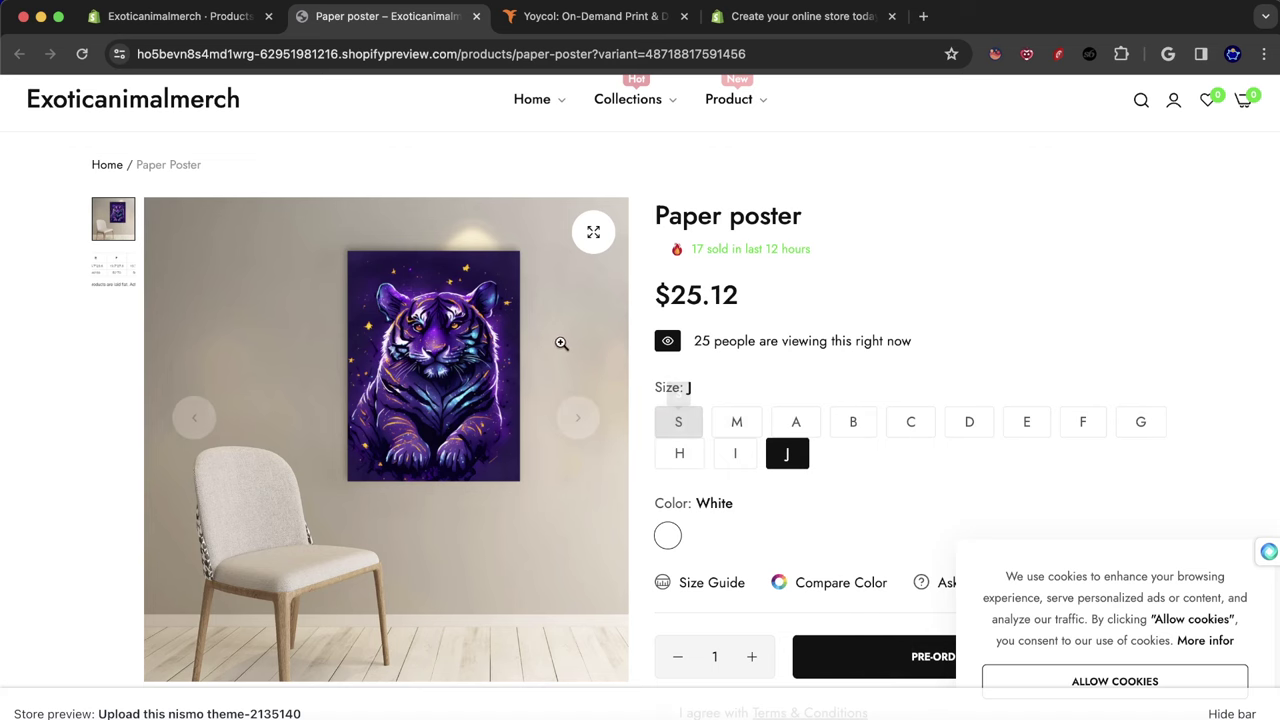
Examine the tiger poster's product page, including its price, size options, purchase options, delivery estimate, return terms and description.
scroll(737, 371, down, 2)
scroll(735, 376, down, 2)
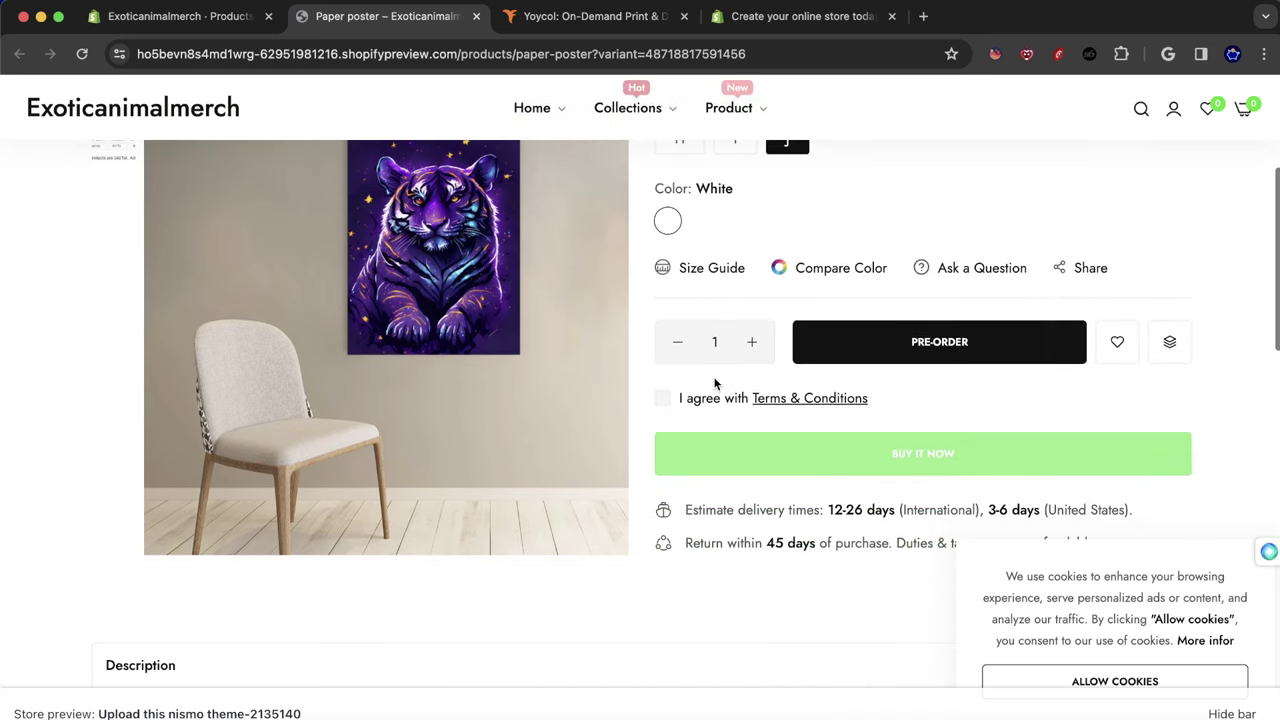
scroll(720, 380, up, 2)
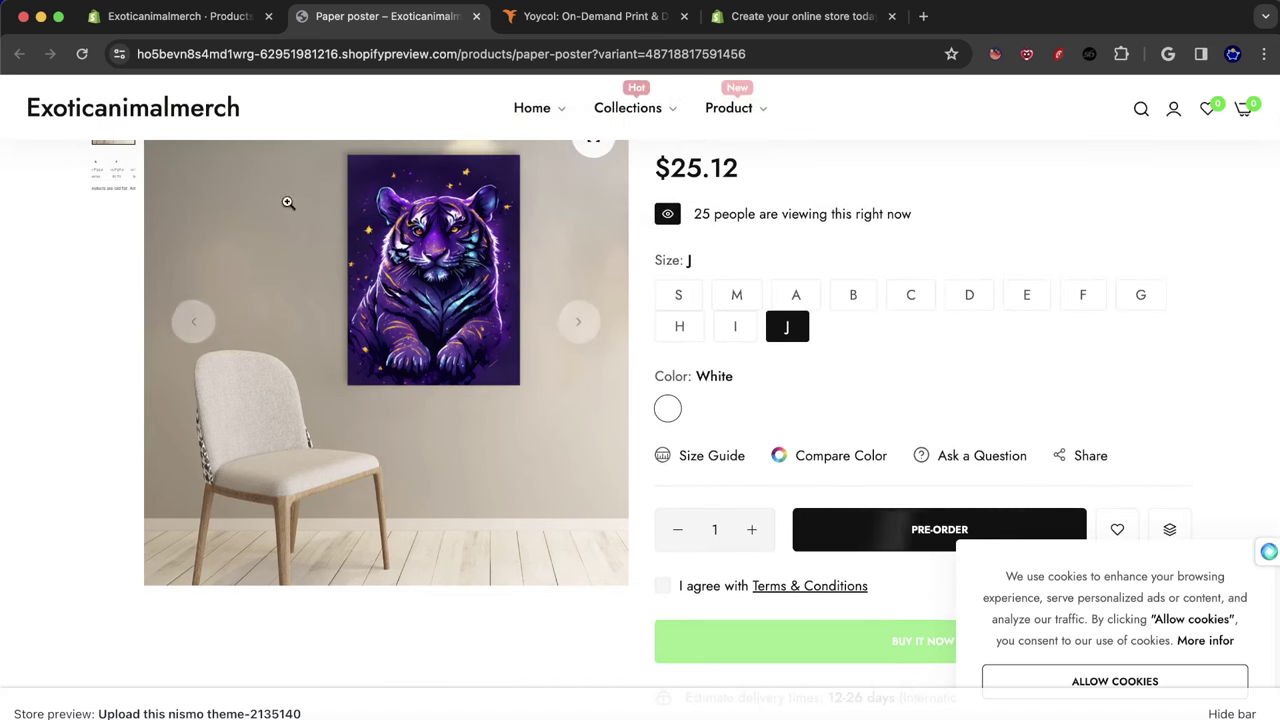
scroll(825, 397, up, 1)
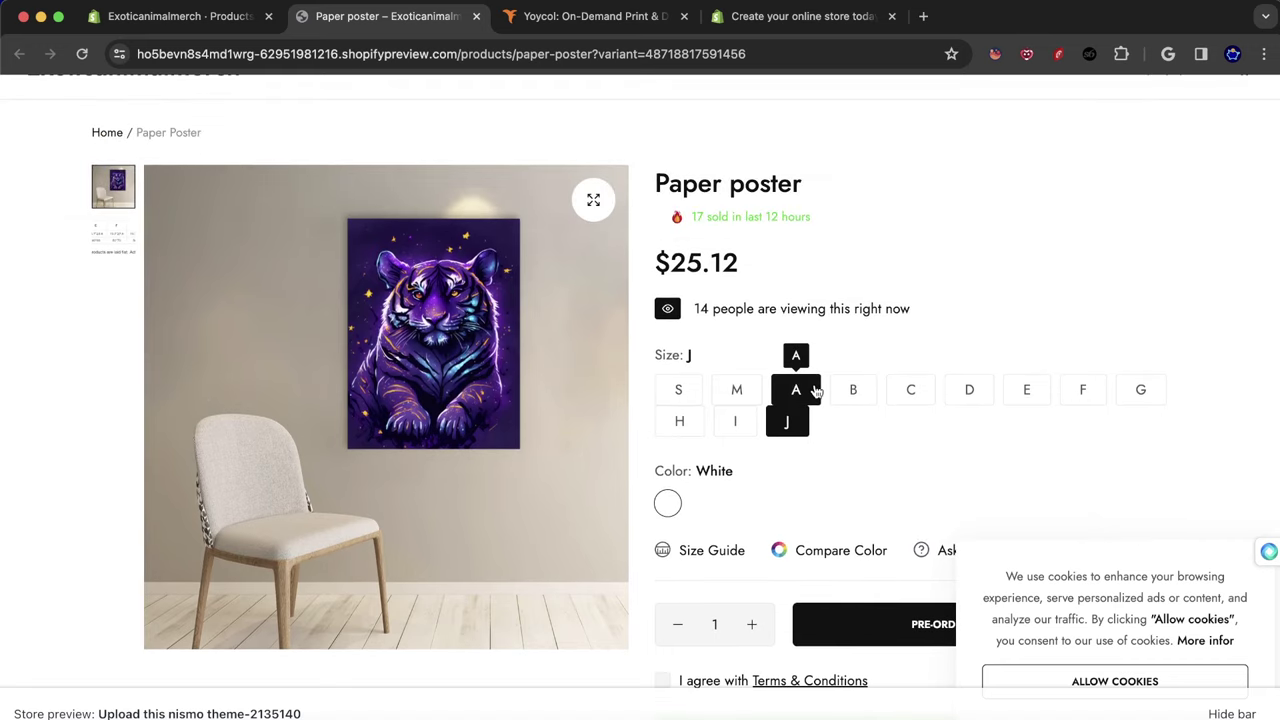
scroll(800, 395, down, 2)
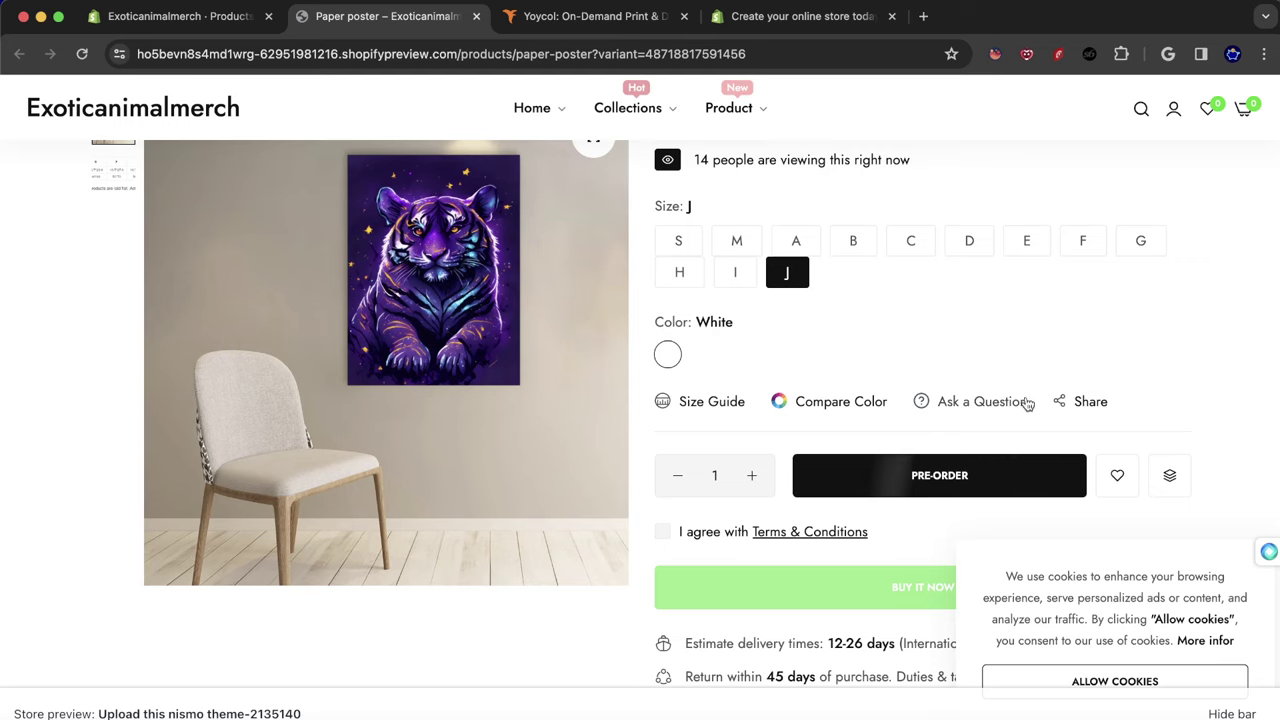
scroll(851, 403, down, 5)
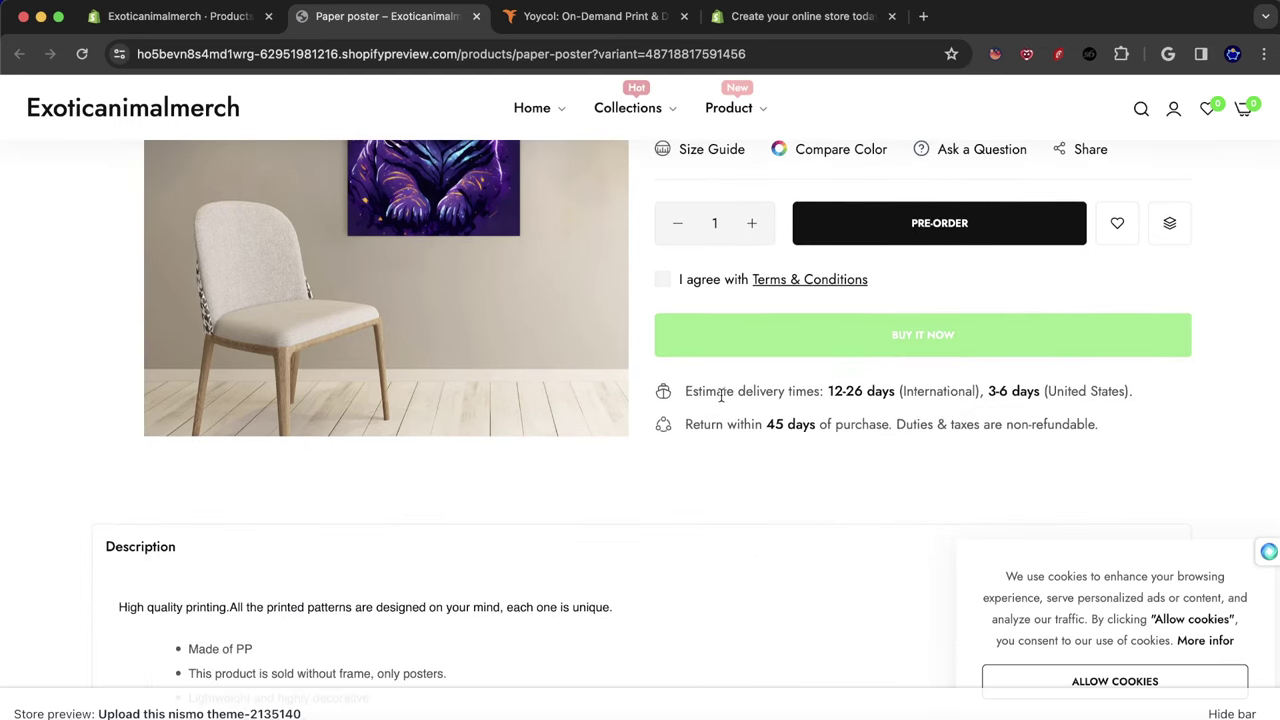
scroll(720, 400, up, 5)
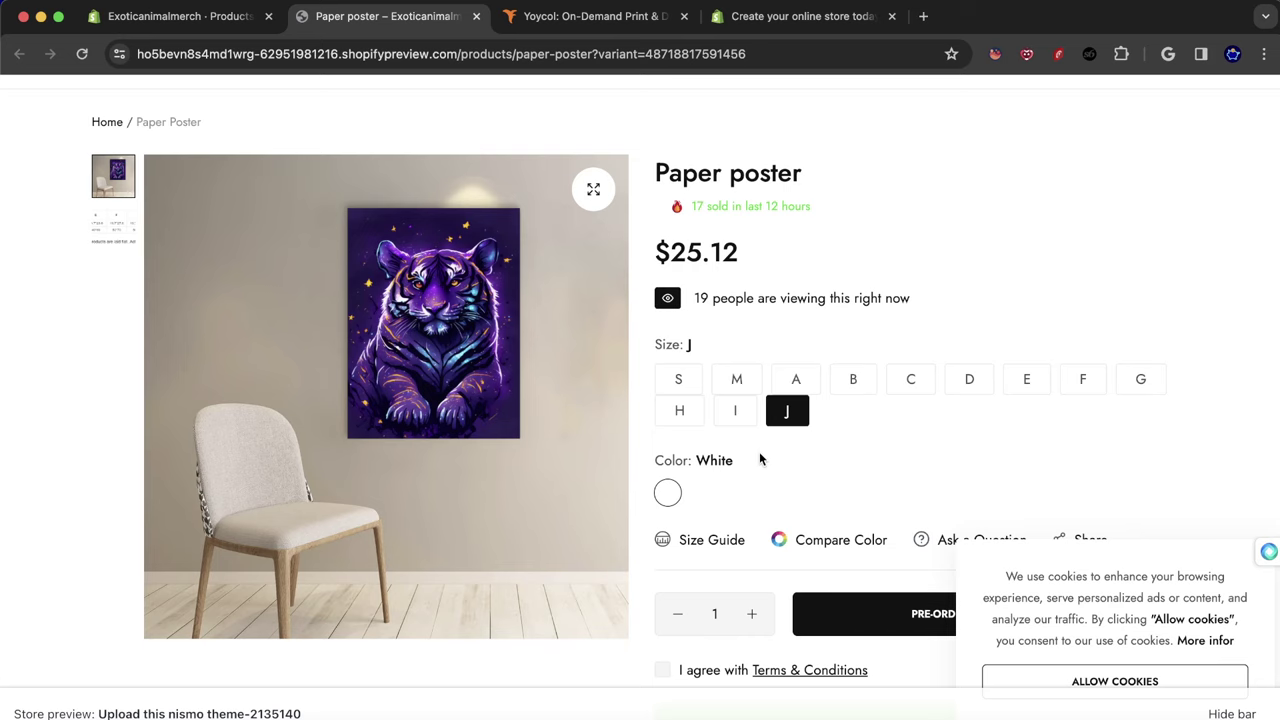
scroll(814, 451, down, 3)
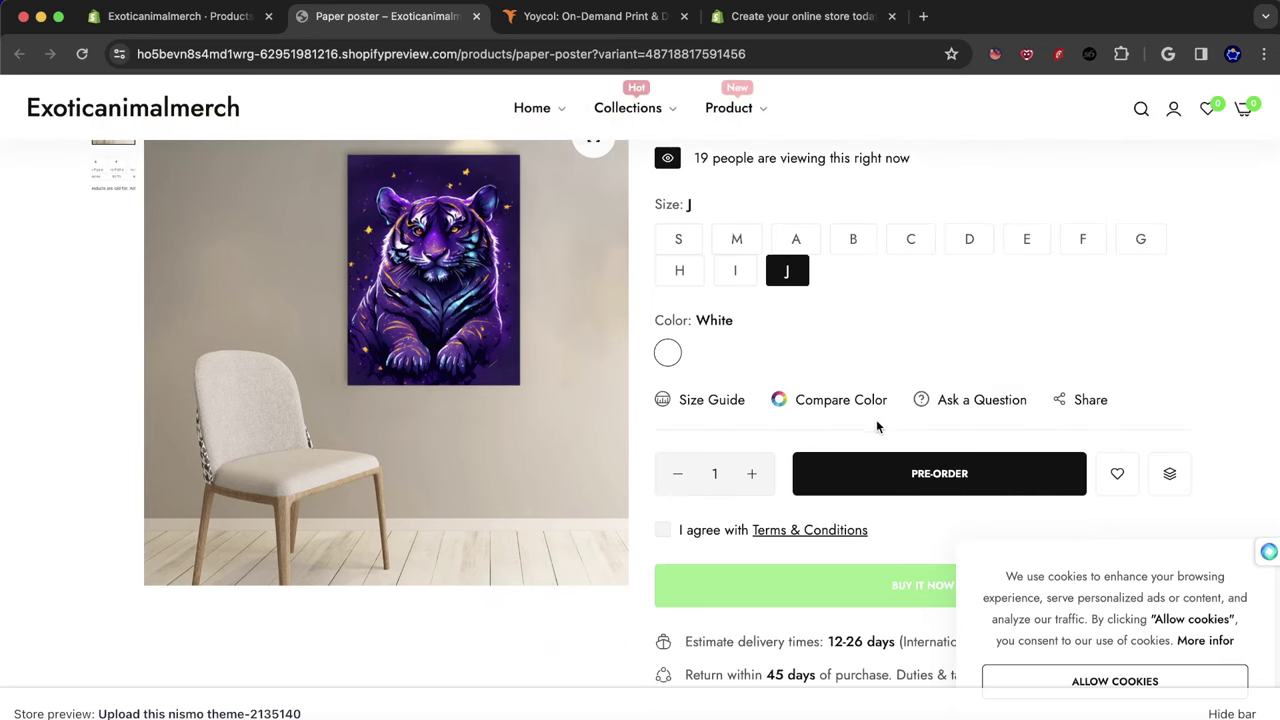
scroll(890, 395, up, 1)
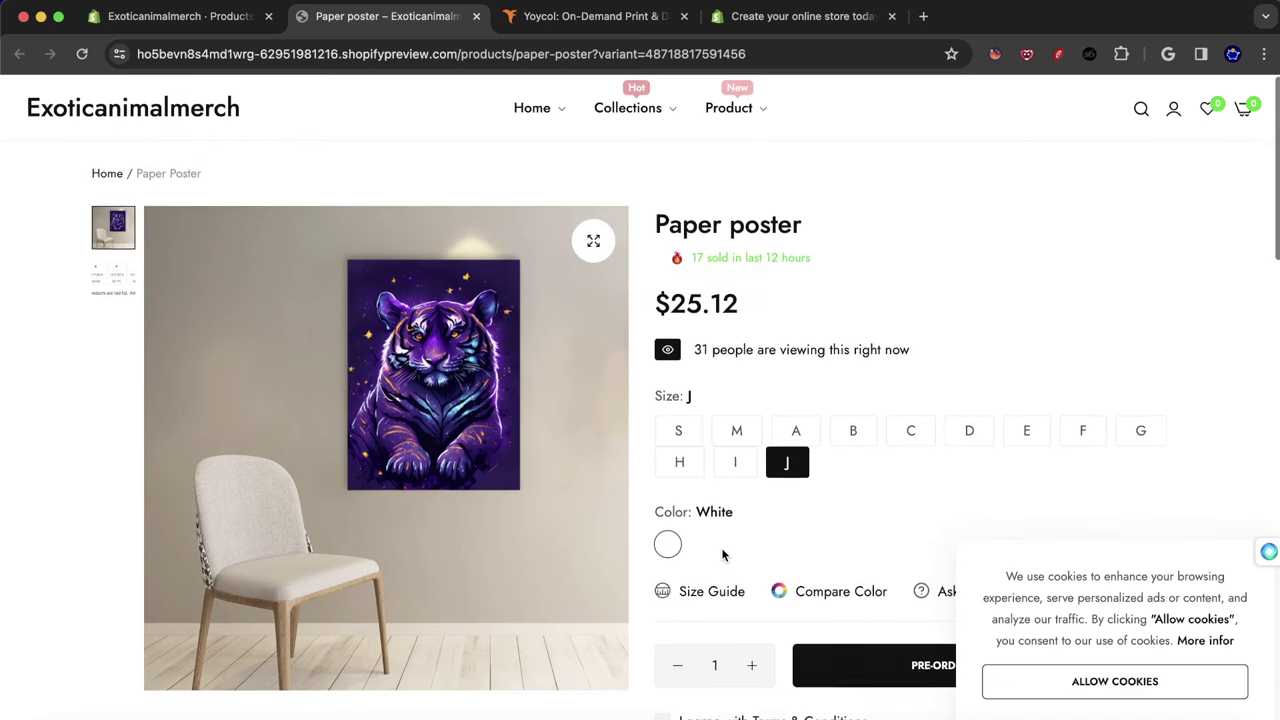
scroll(857, 591, up, 3)
Check the Shopify product list, switch to Yoycol, and open the purple tiger poster template in the design editor.
click(122, 22)
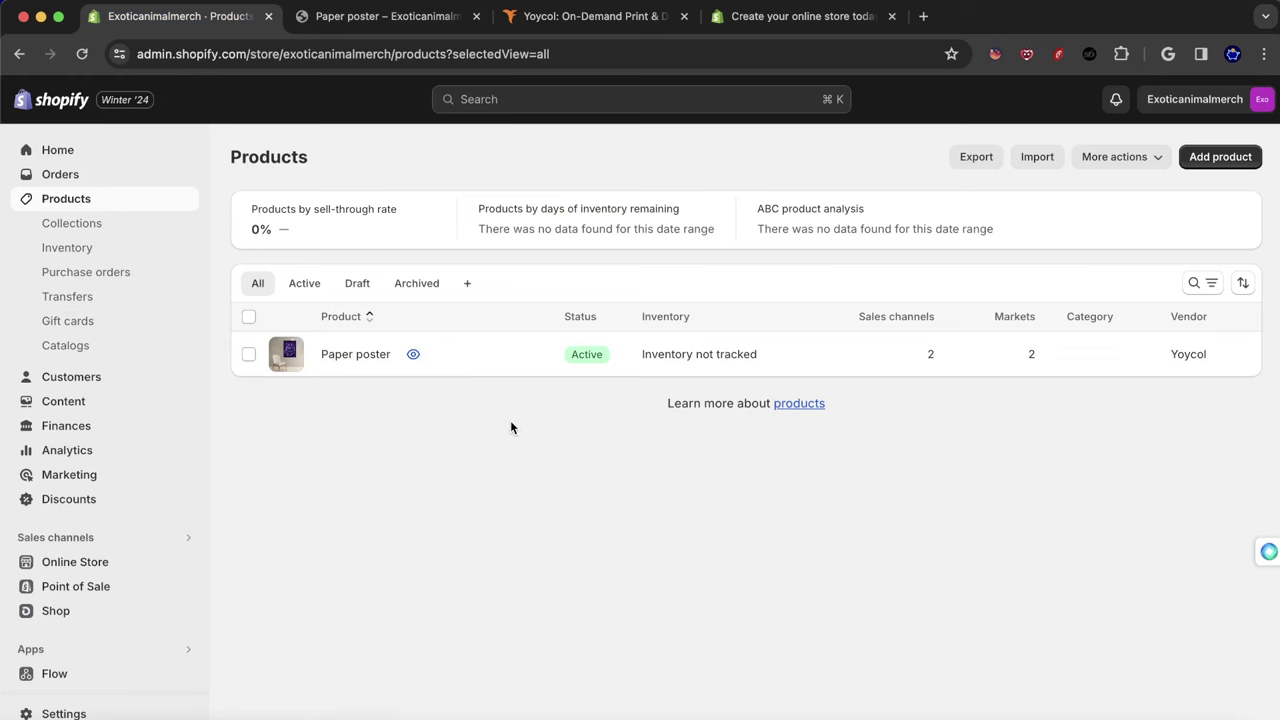
click(562, 18)
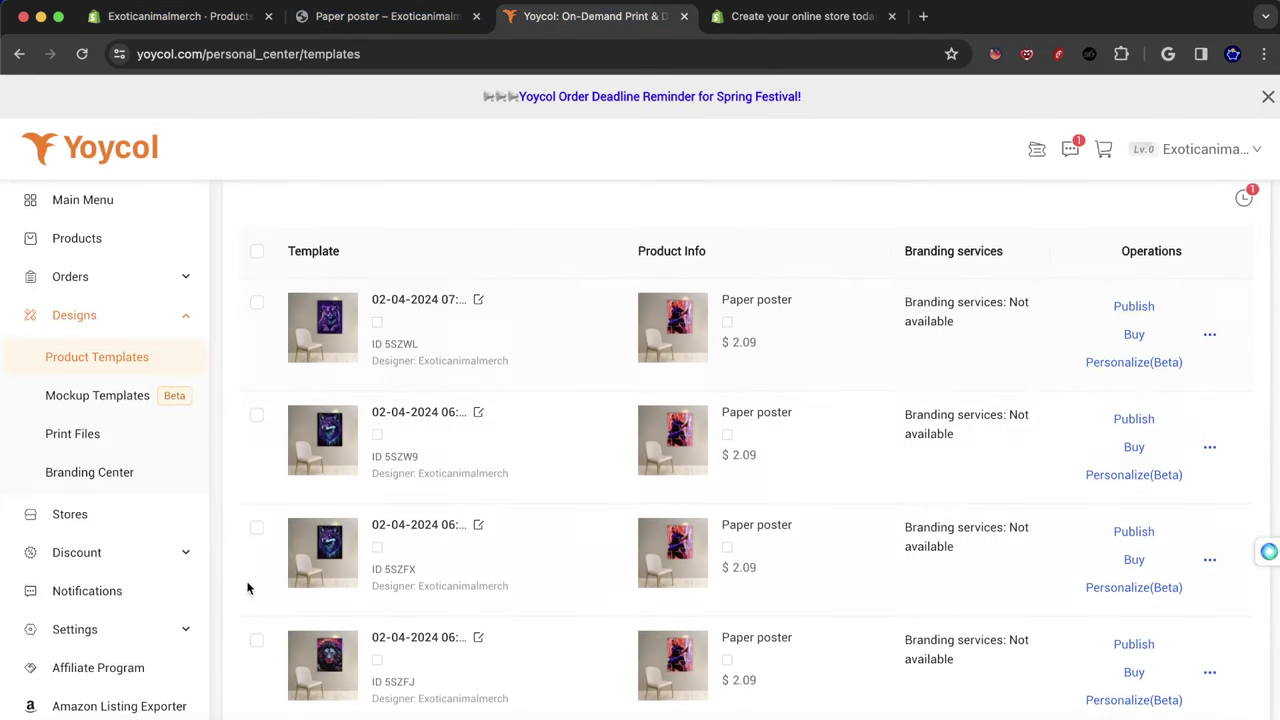
click(1210, 335)
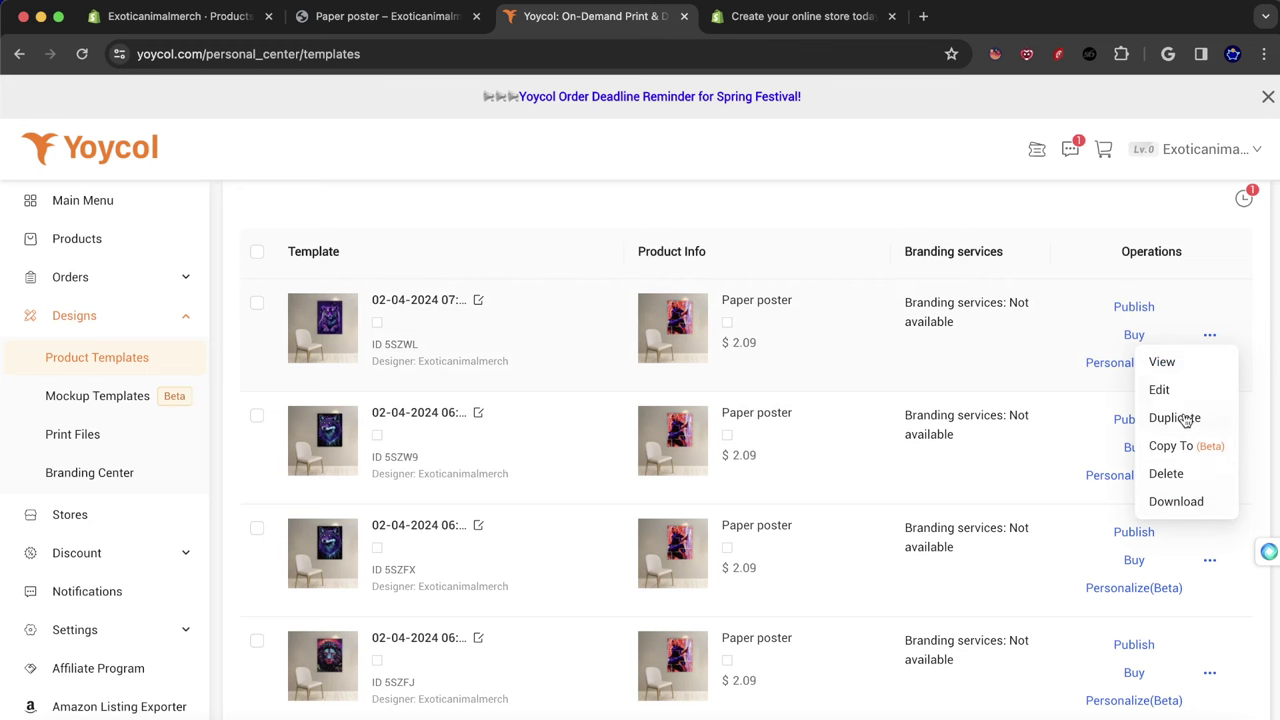
click(1161, 363)
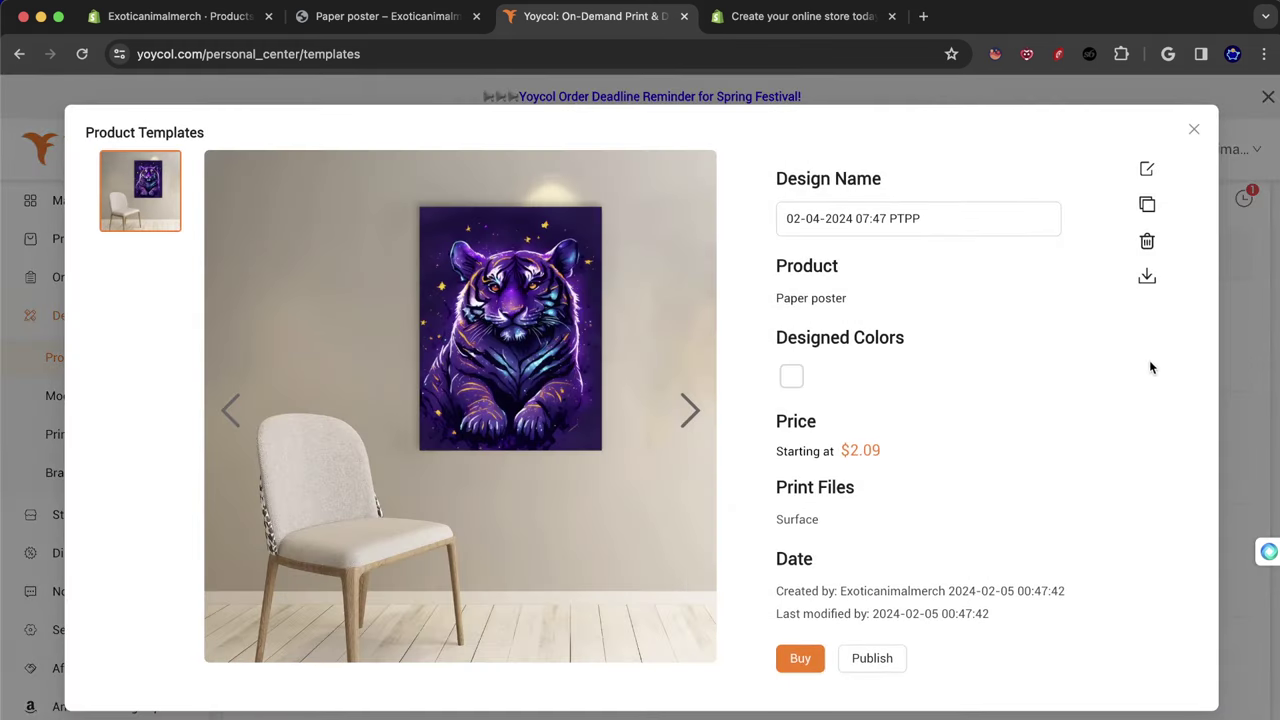
click(1149, 173)
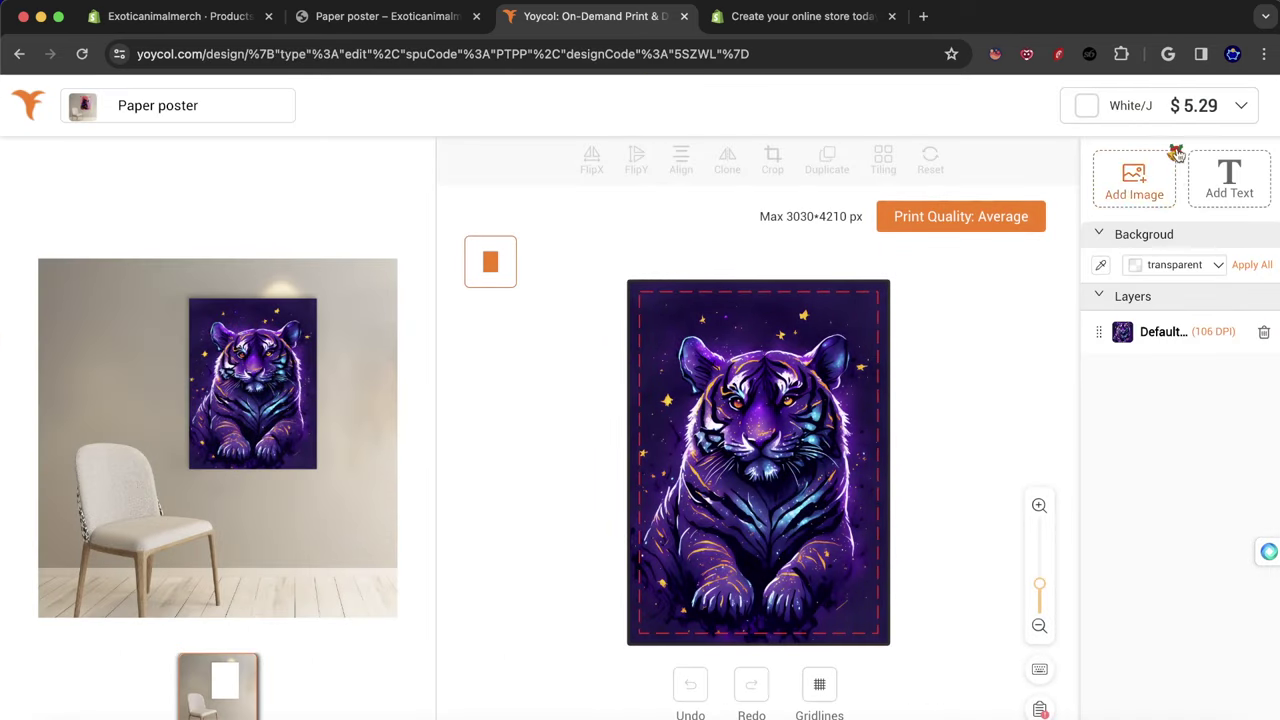
click(1227, 108)
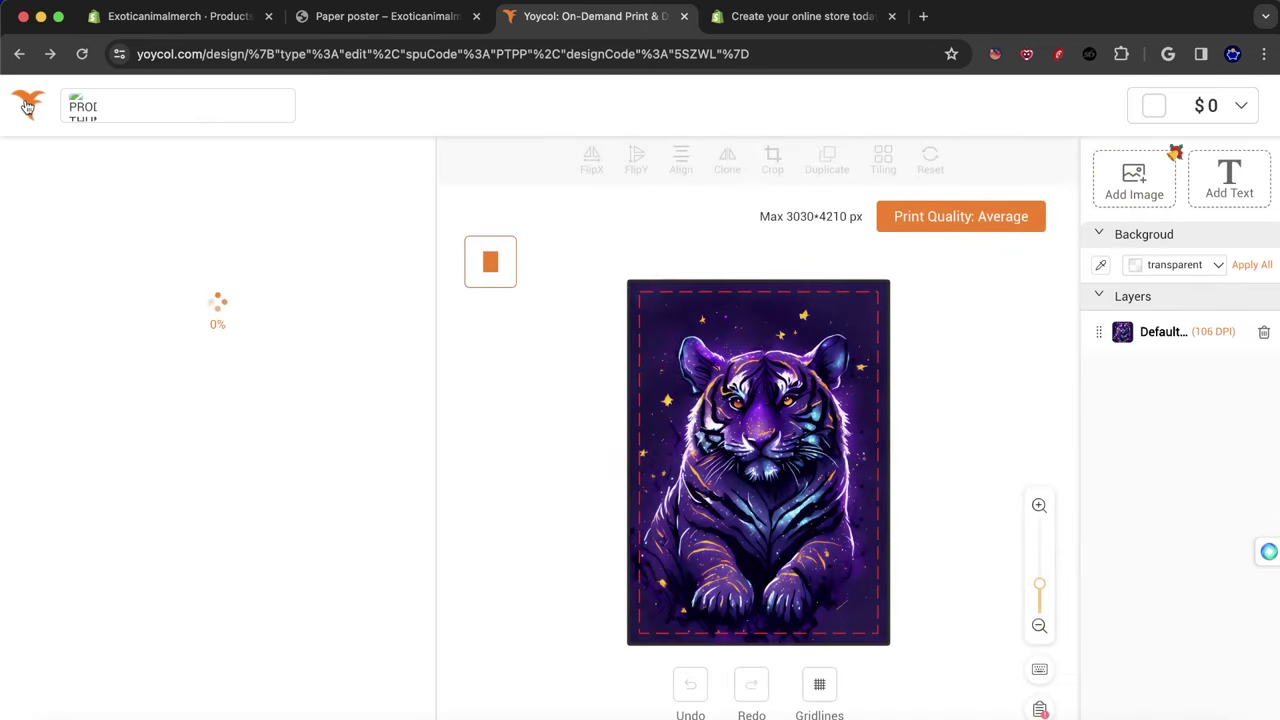
Leave the design editor for the Yoycol home page and reopen Product Templates through the dashboard.
click(26, 103)
mouse_move(1128, 152)
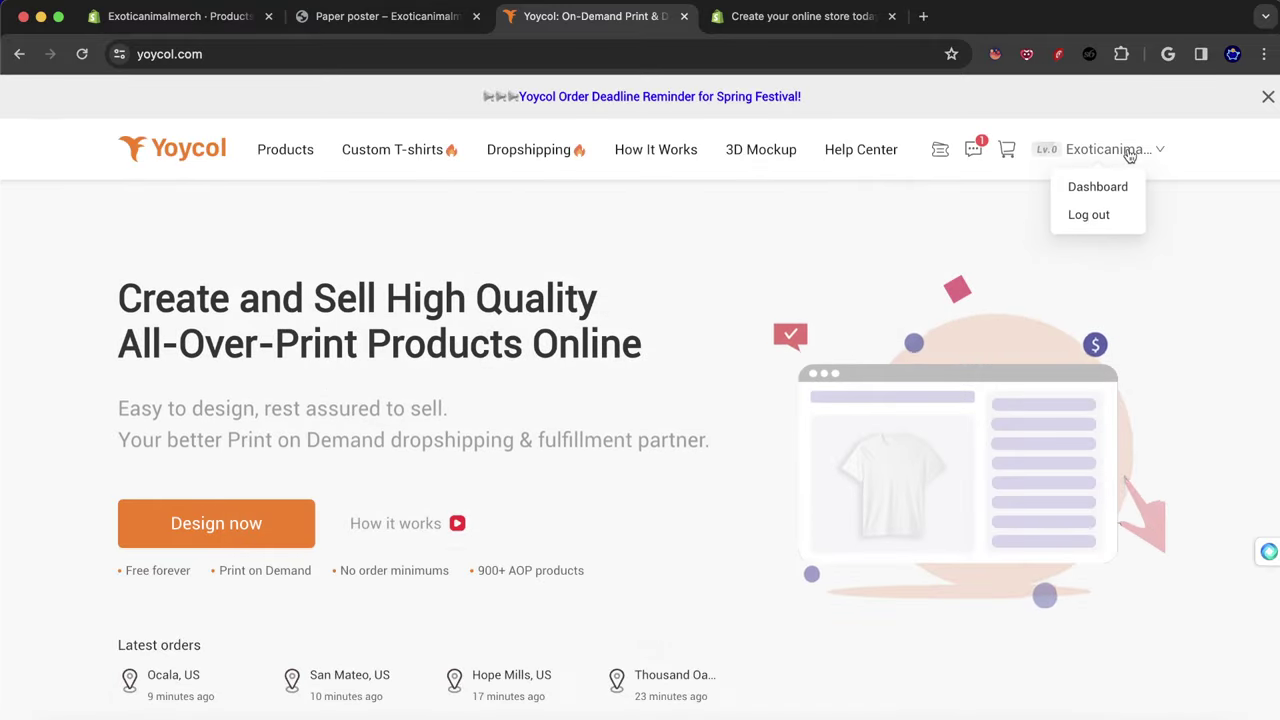
click(1088, 186)
click(84, 244)
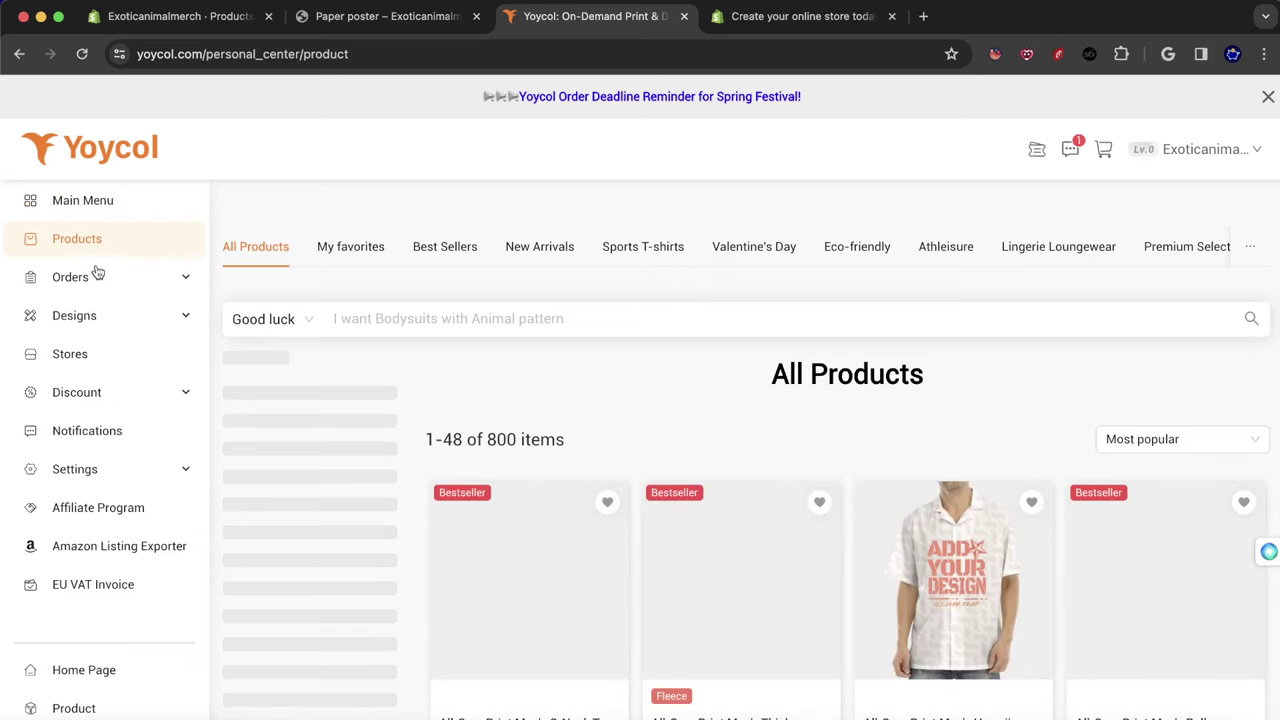
click(143, 322)
click(130, 360)
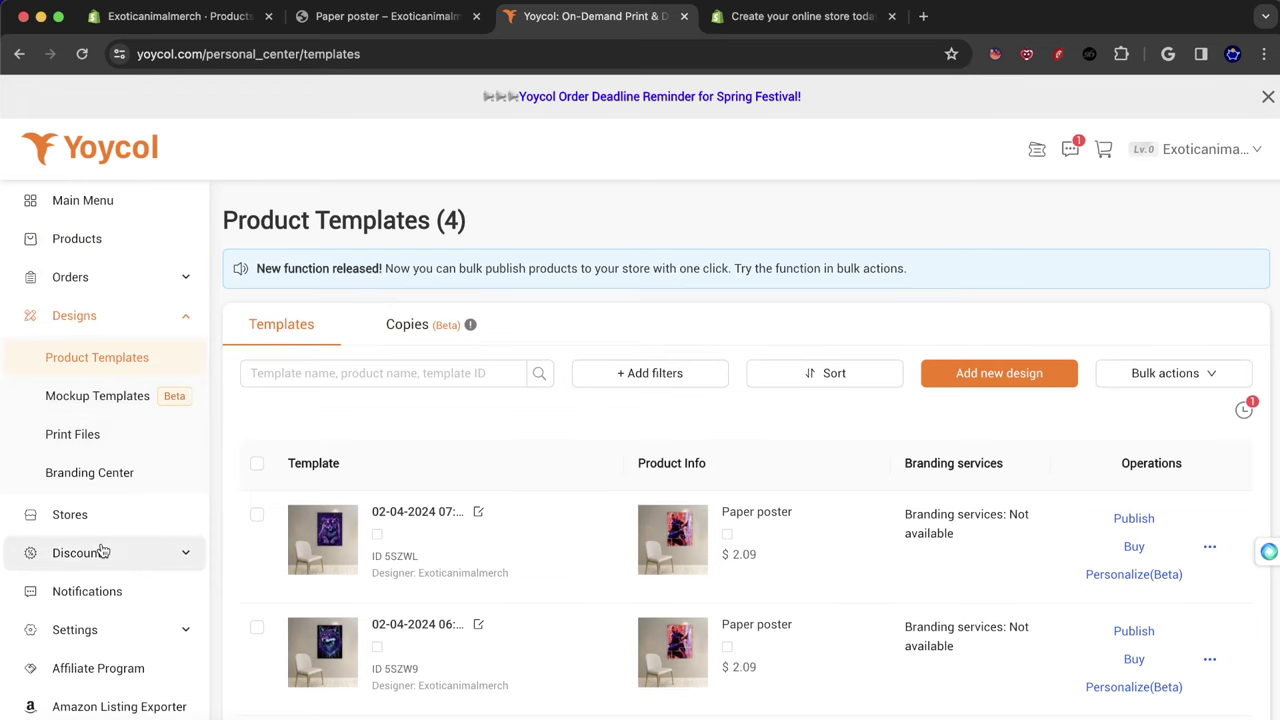
Review the four saved poster templates and briefly check the Copies list before returning to the template list.
scroll(787, 419, down, 5)
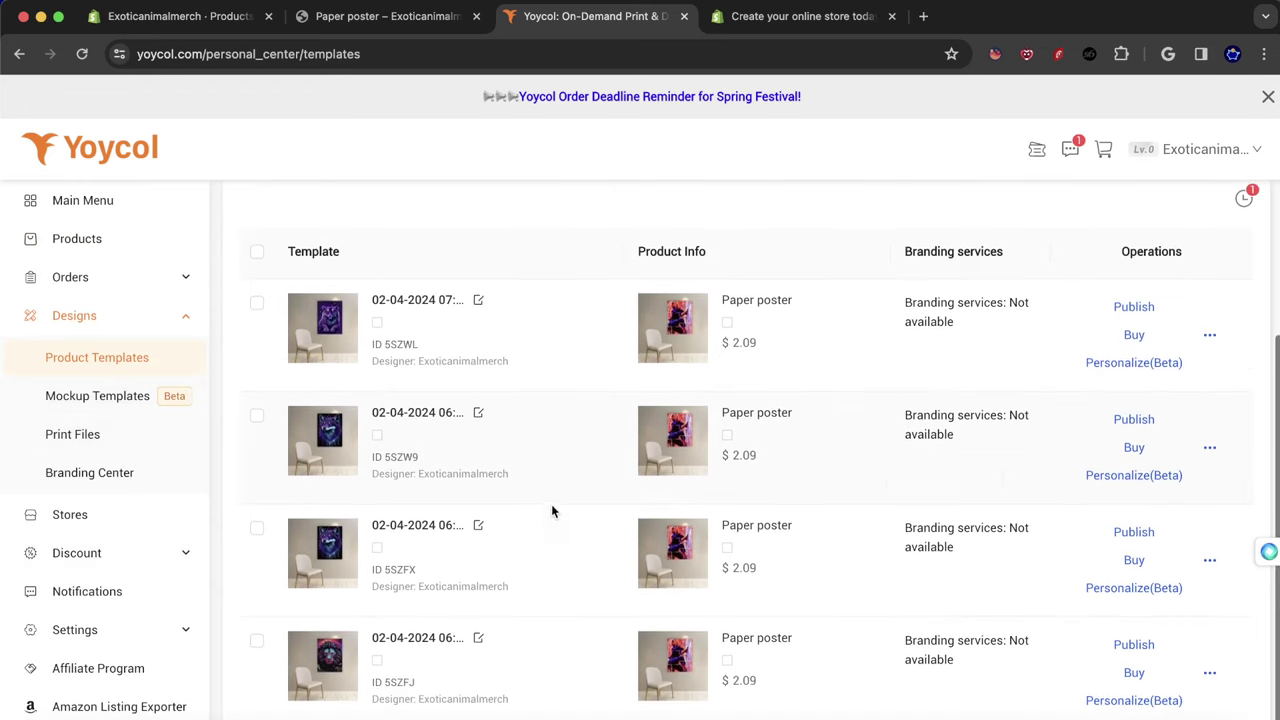
scroll(551, 504, up, 5)
scroll(536, 515, up, 1)
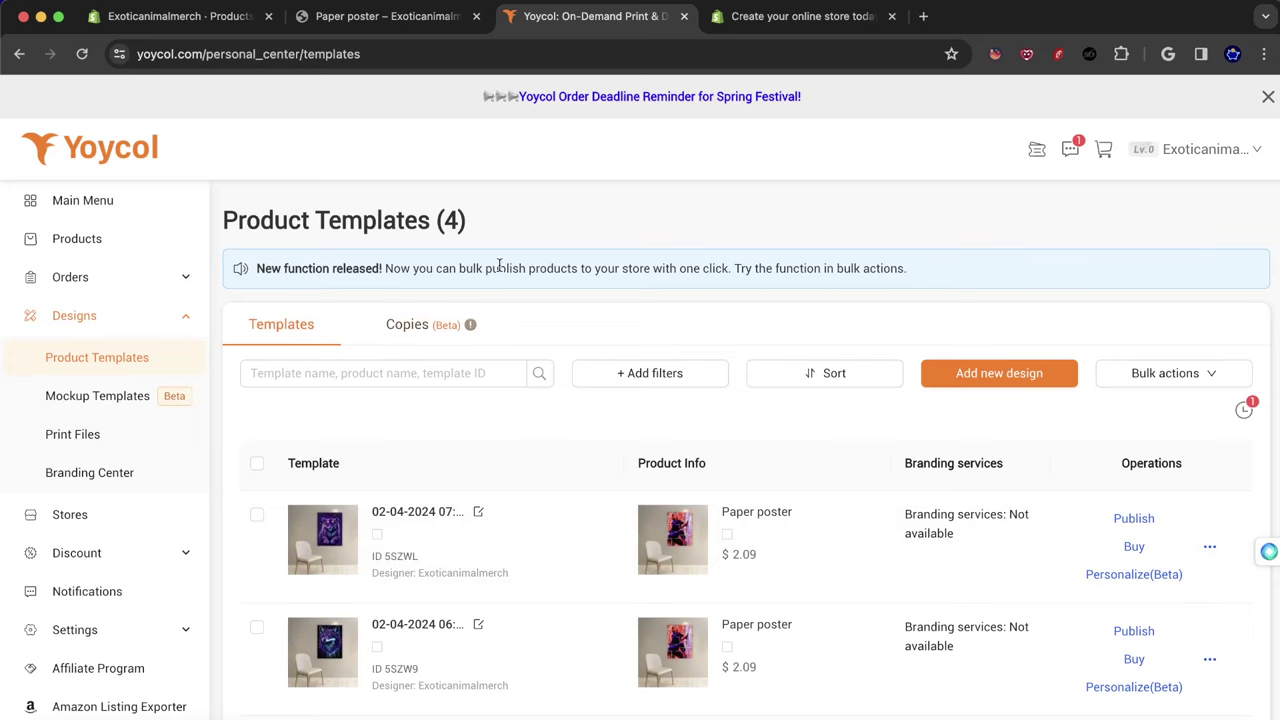
click(377, 329)
click(266, 323)
scroll(1185, 590, down, 3)
scroll(1178, 555, down, 1)
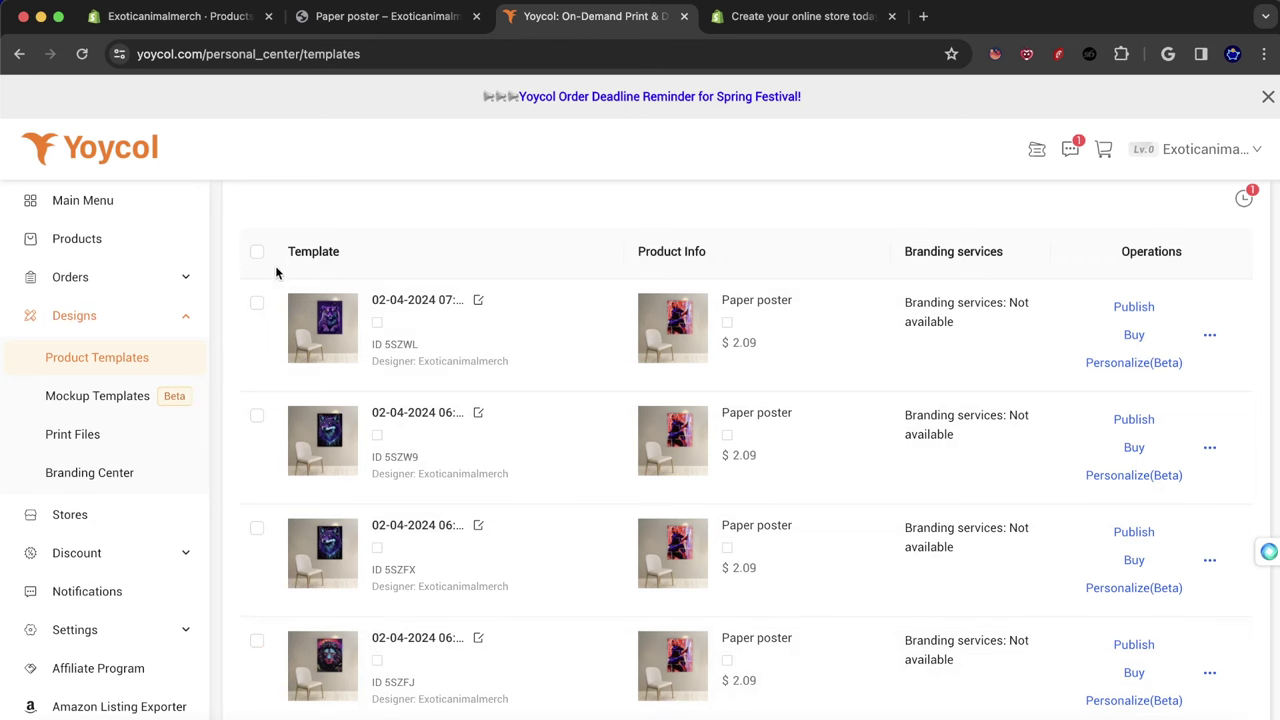
Select the purple tiger poster template and examine the available bulk actions without applying any.
click(256, 308)
scroll(1189, 281, up, 4)
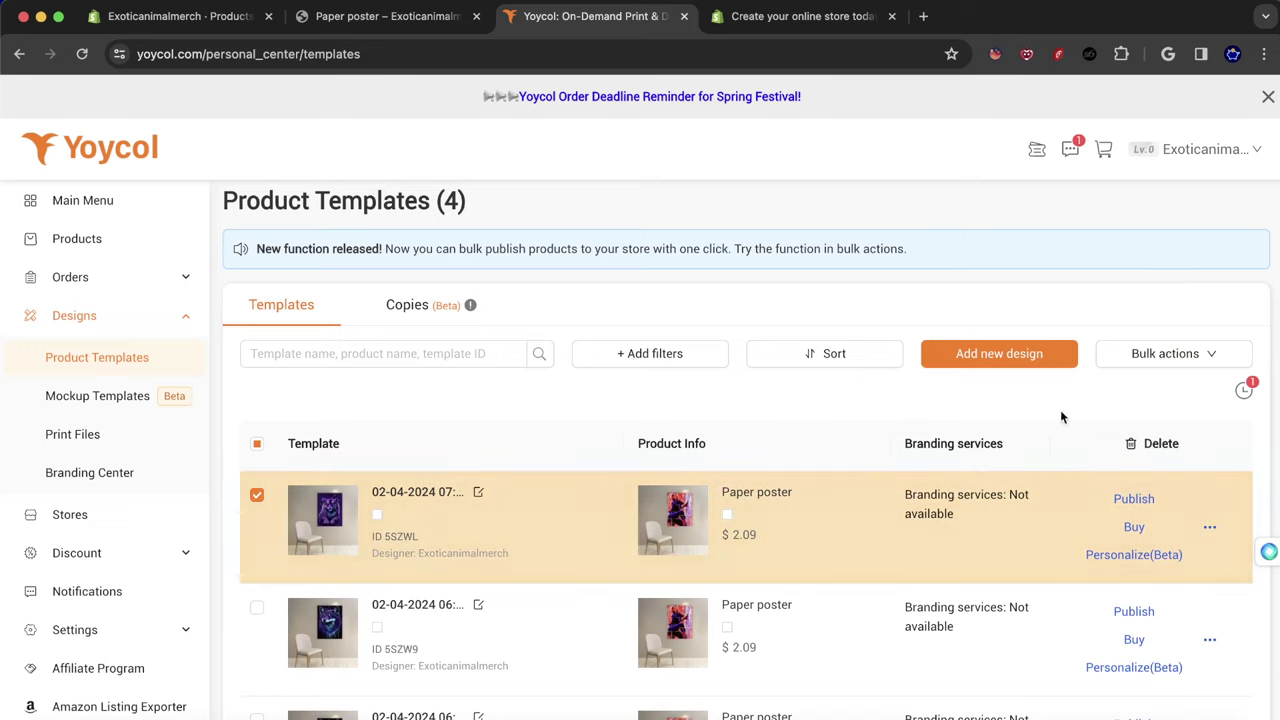
click(1211, 362)
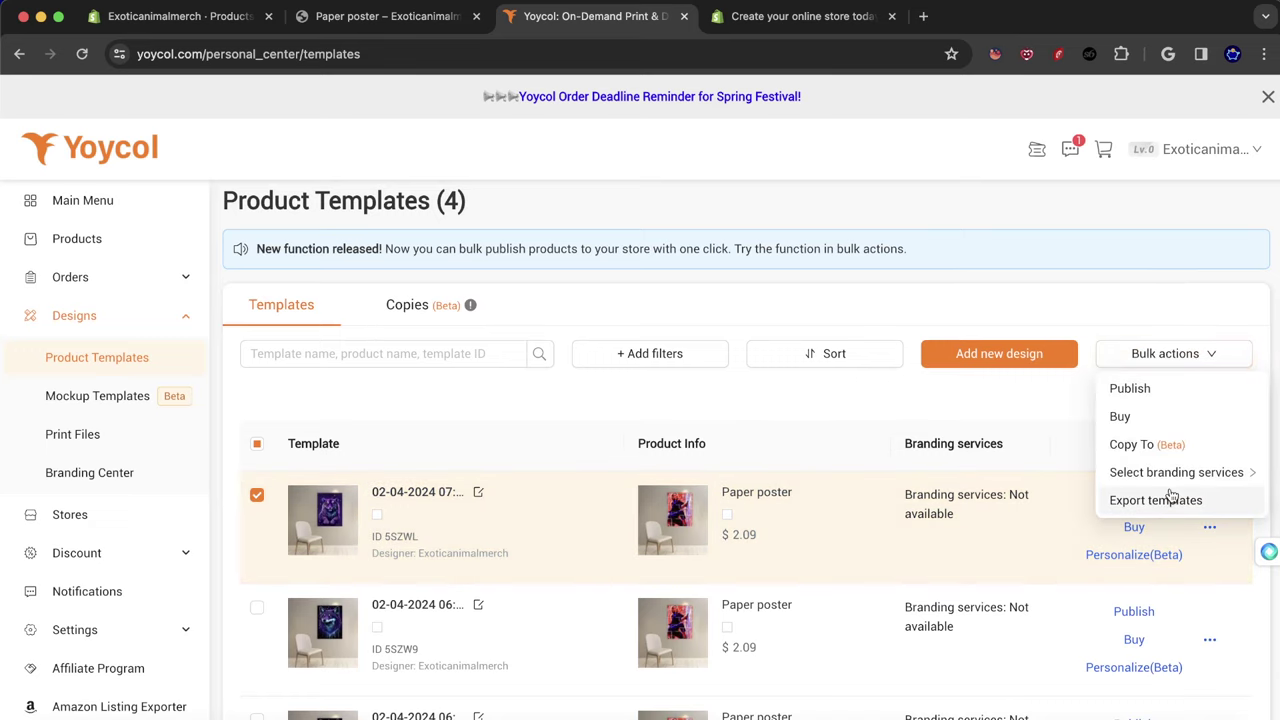
mouse_move(1190, 478)
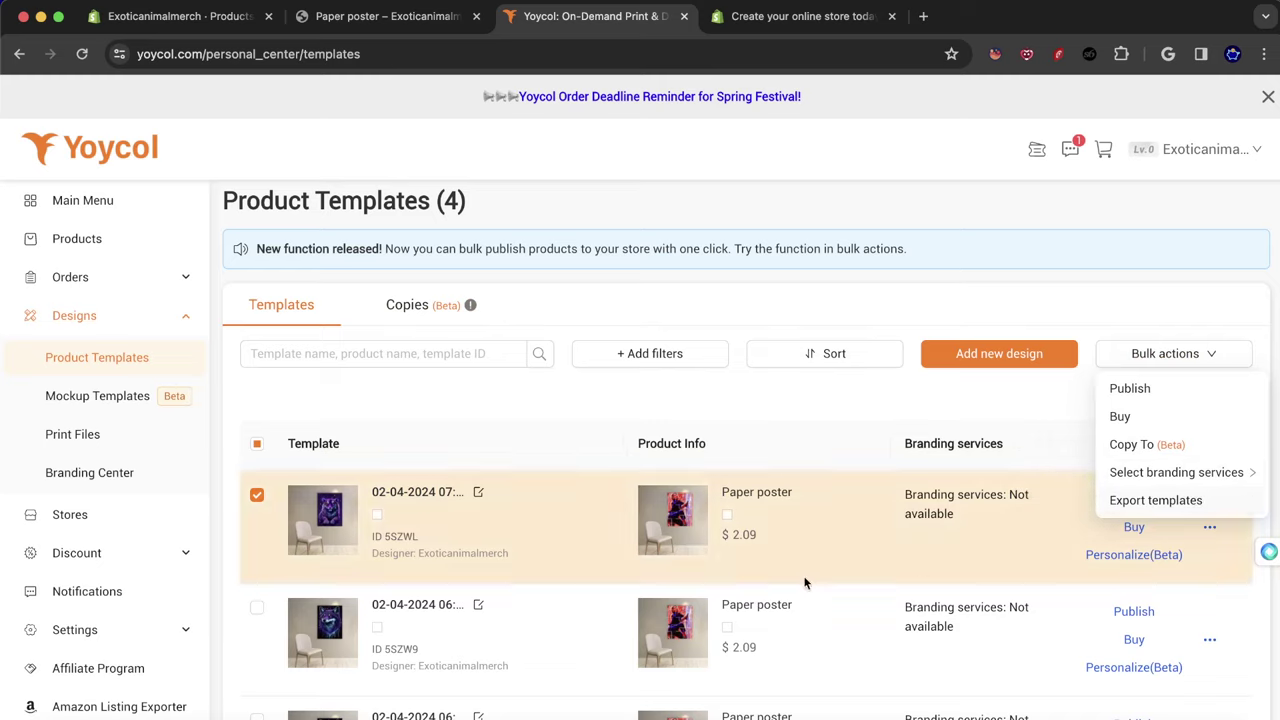
click(853, 518)
Rename the purple tiger poster template as "Workable Template".
click(476, 490)
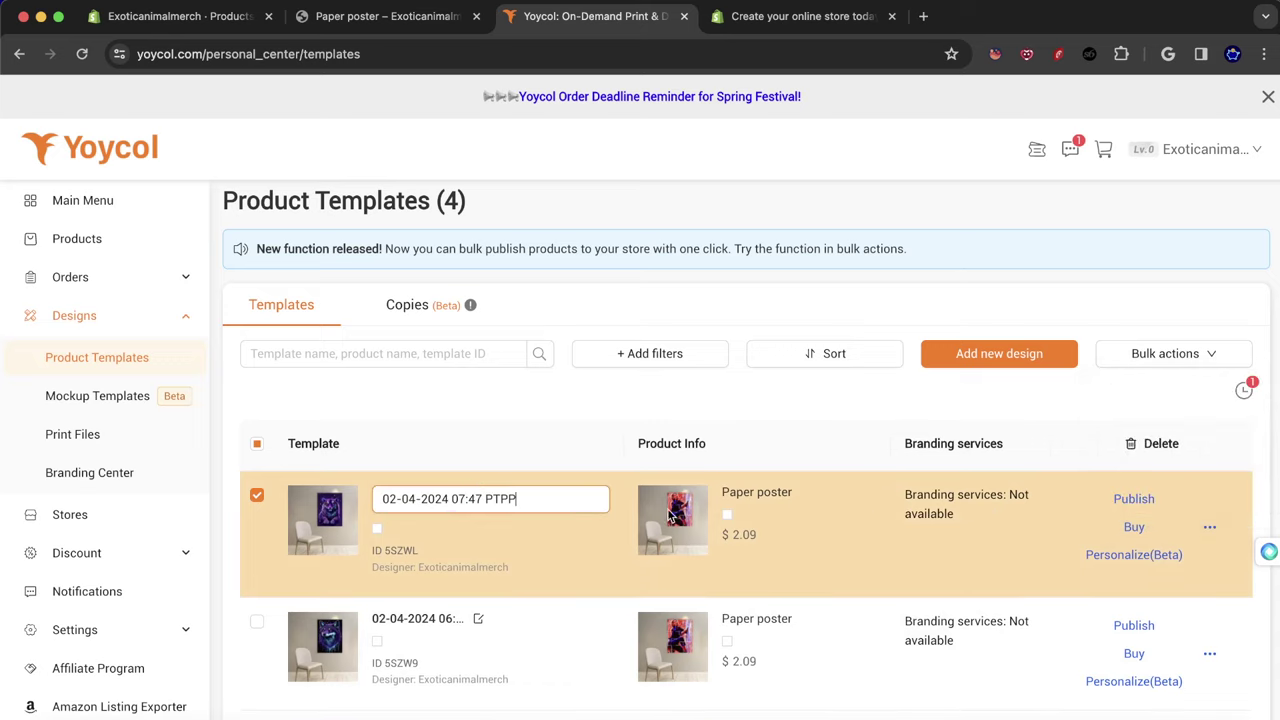
key(super+a)
text(W)
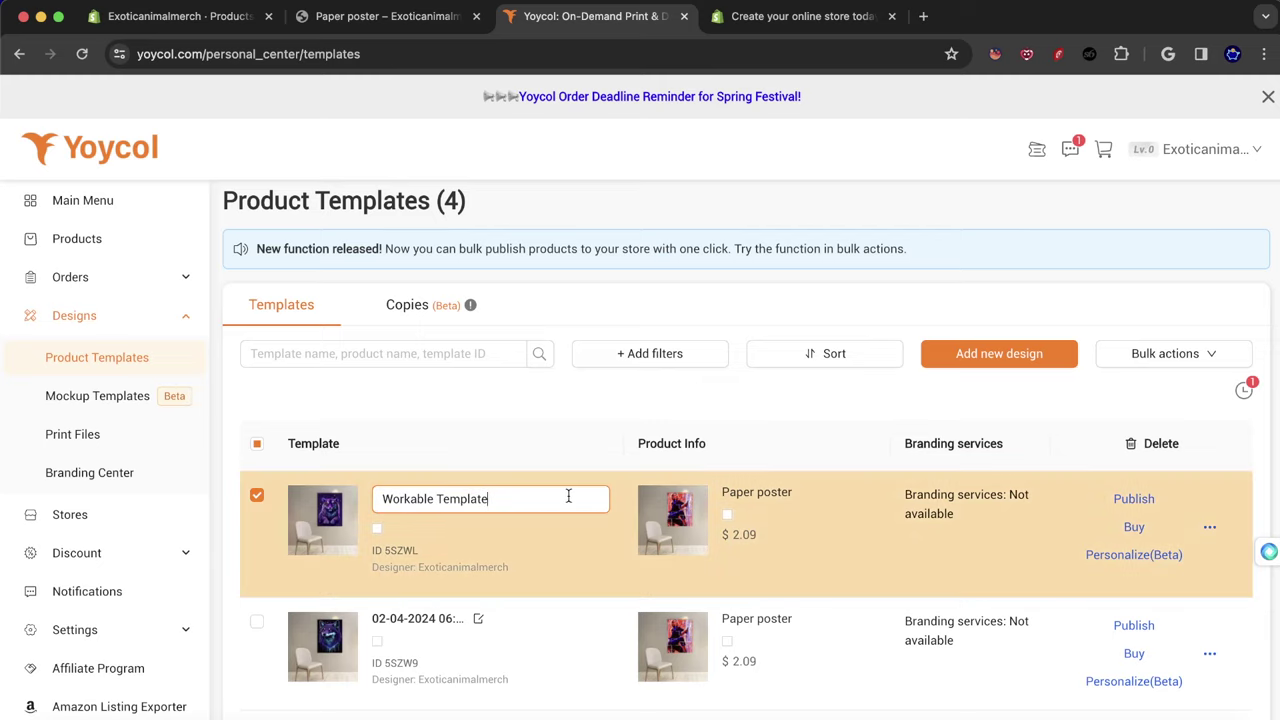
key(Return)
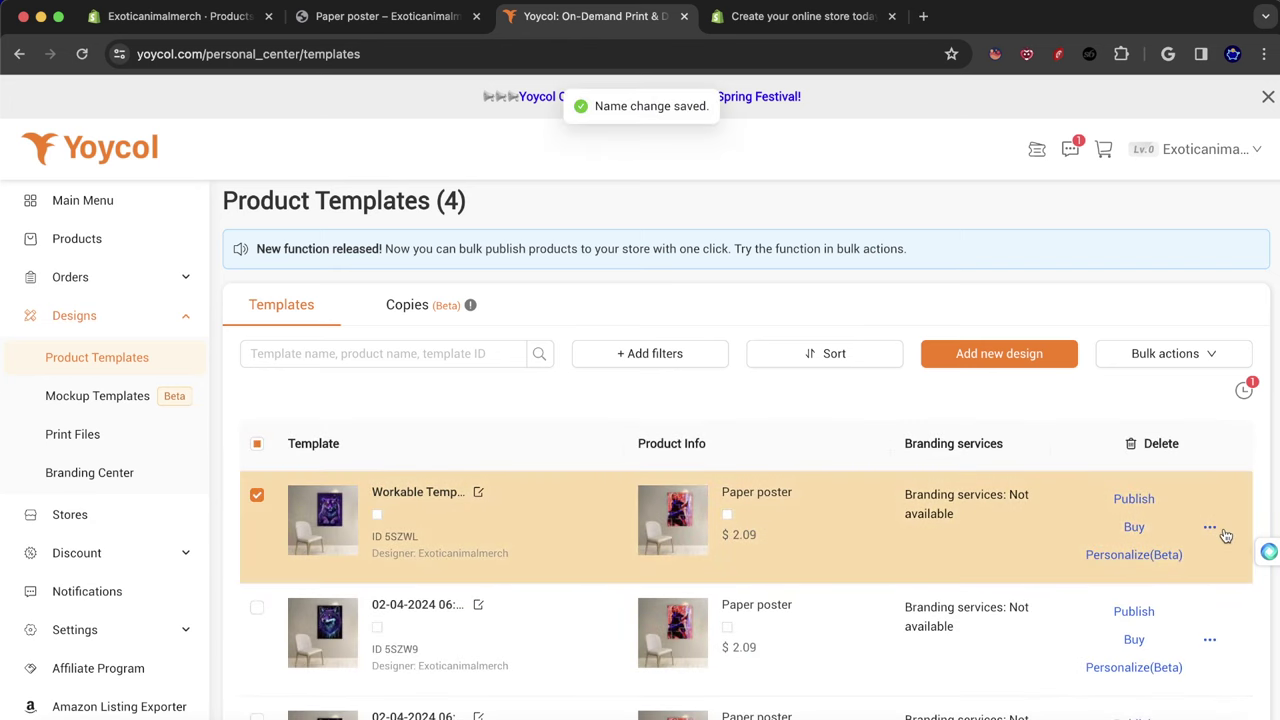
Open Workable Template in the design editor, view its size and color options, and leave without updating the design.
click(1210, 527)
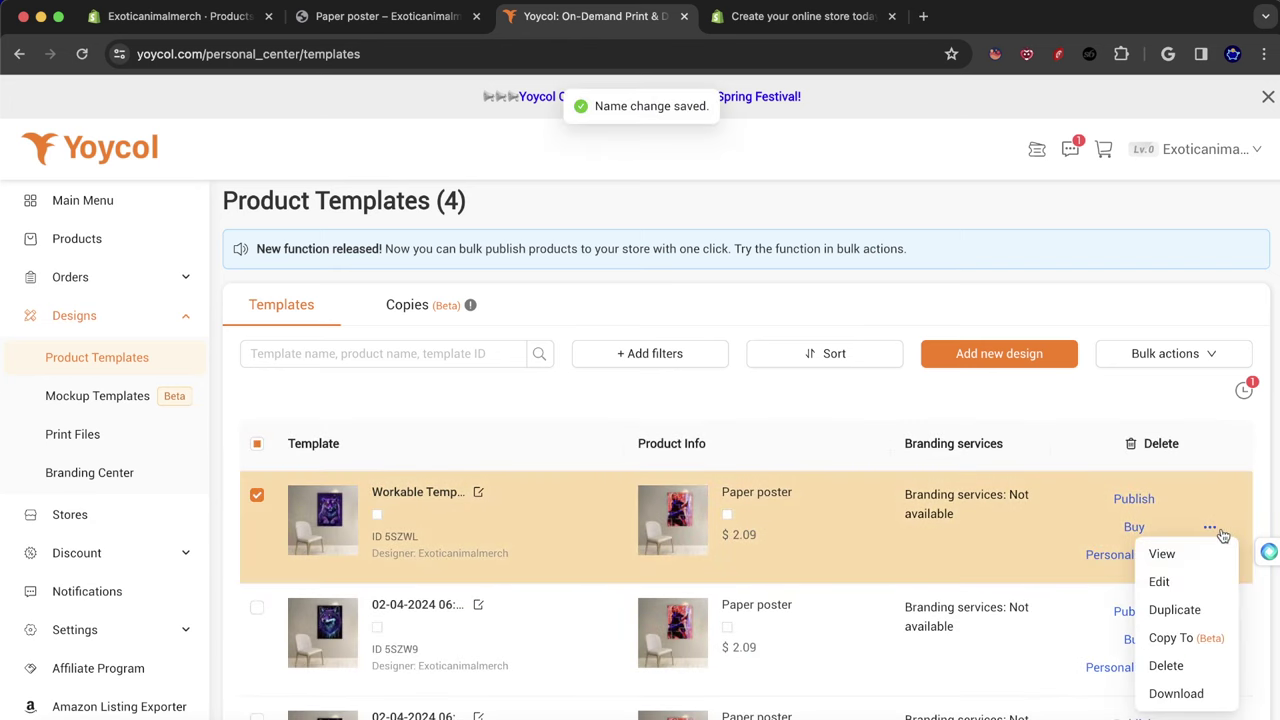
click(1162, 584)
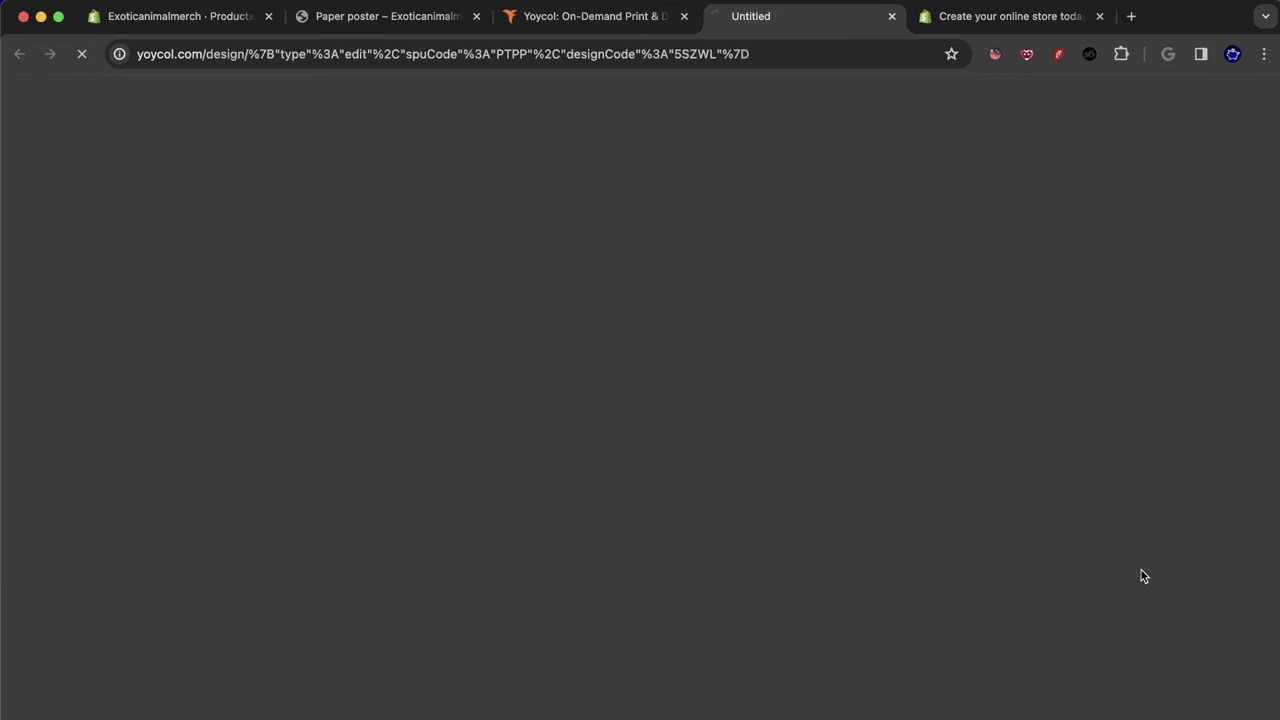
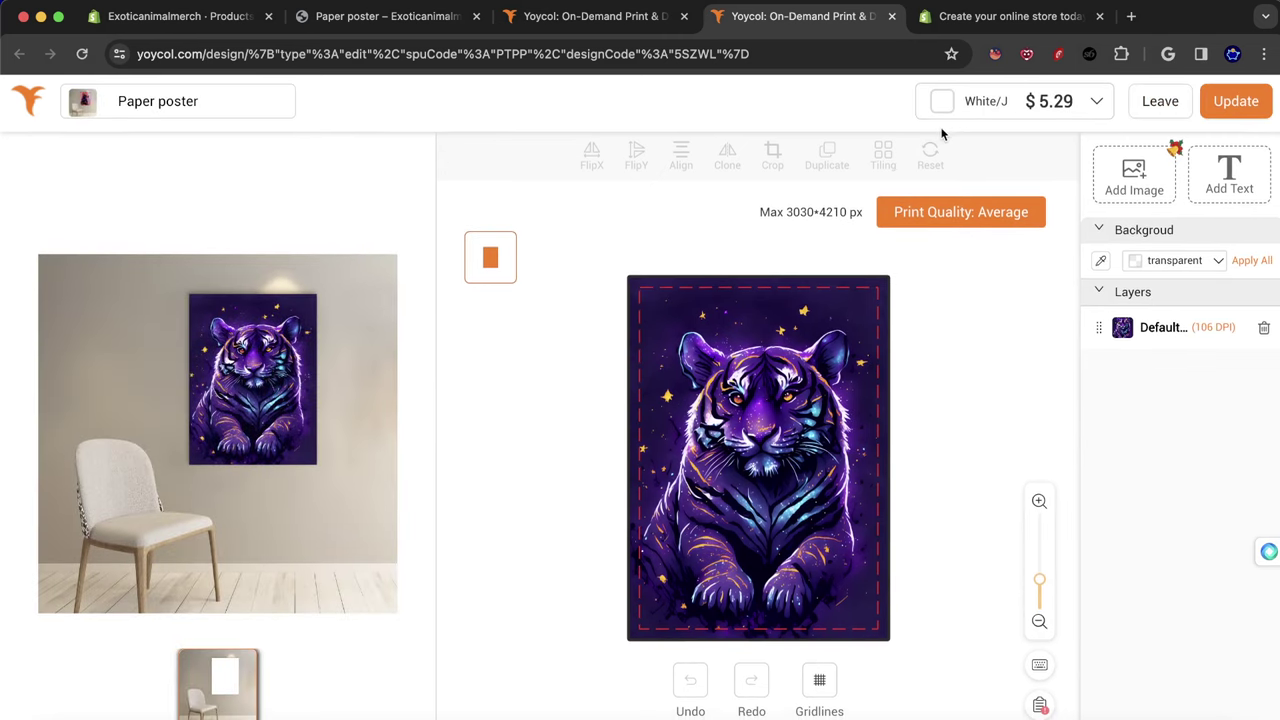
click(1096, 105)
click(1134, 111)
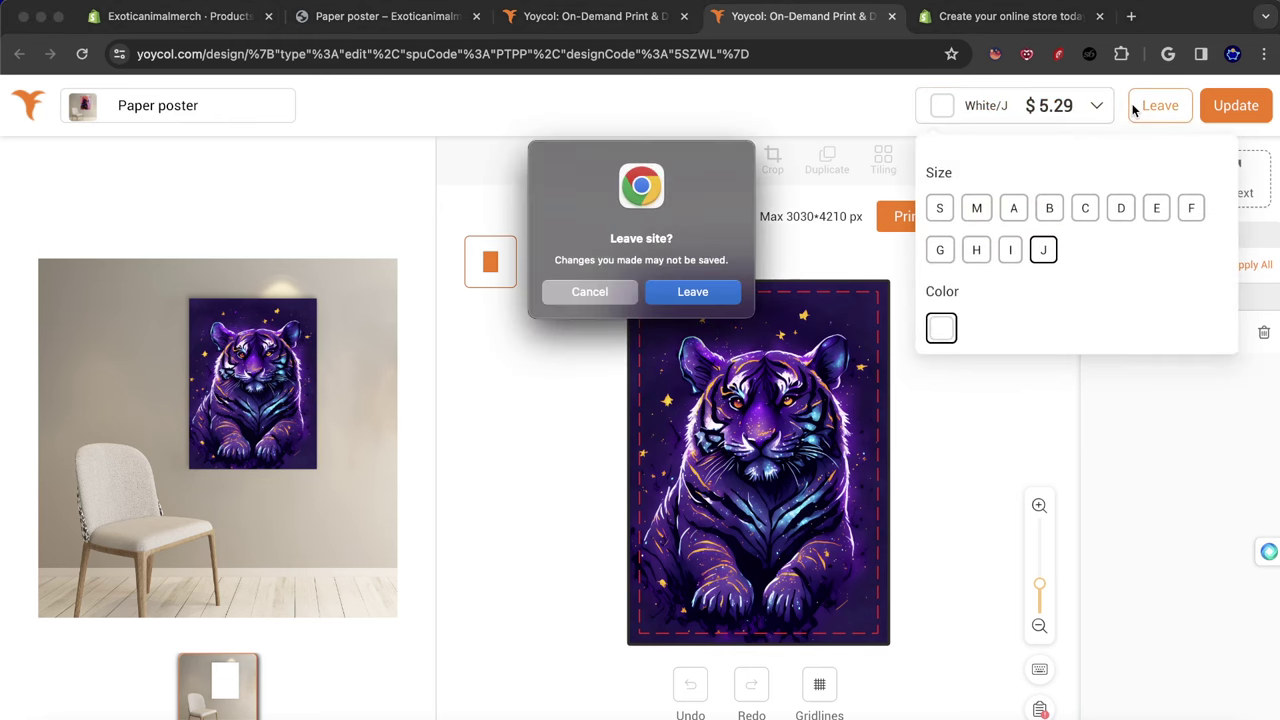
click(692, 292)
scroll(595, 320, down, 2)
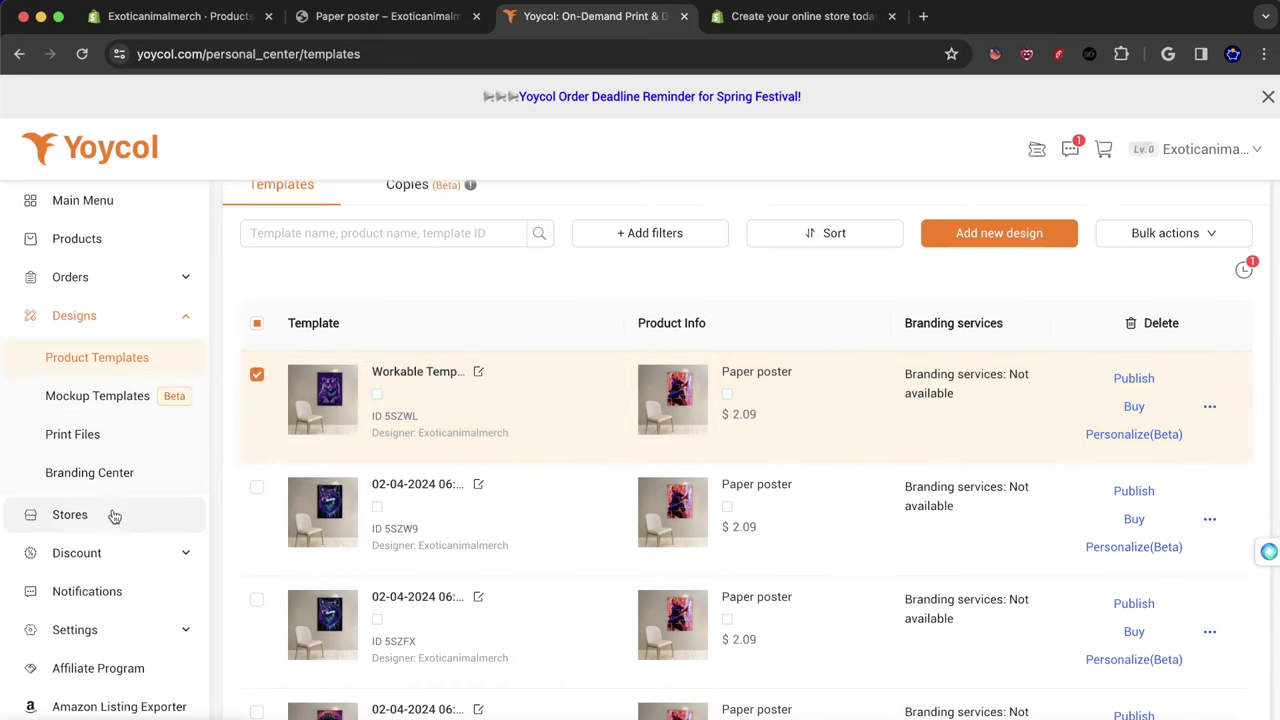
click(134, 632)
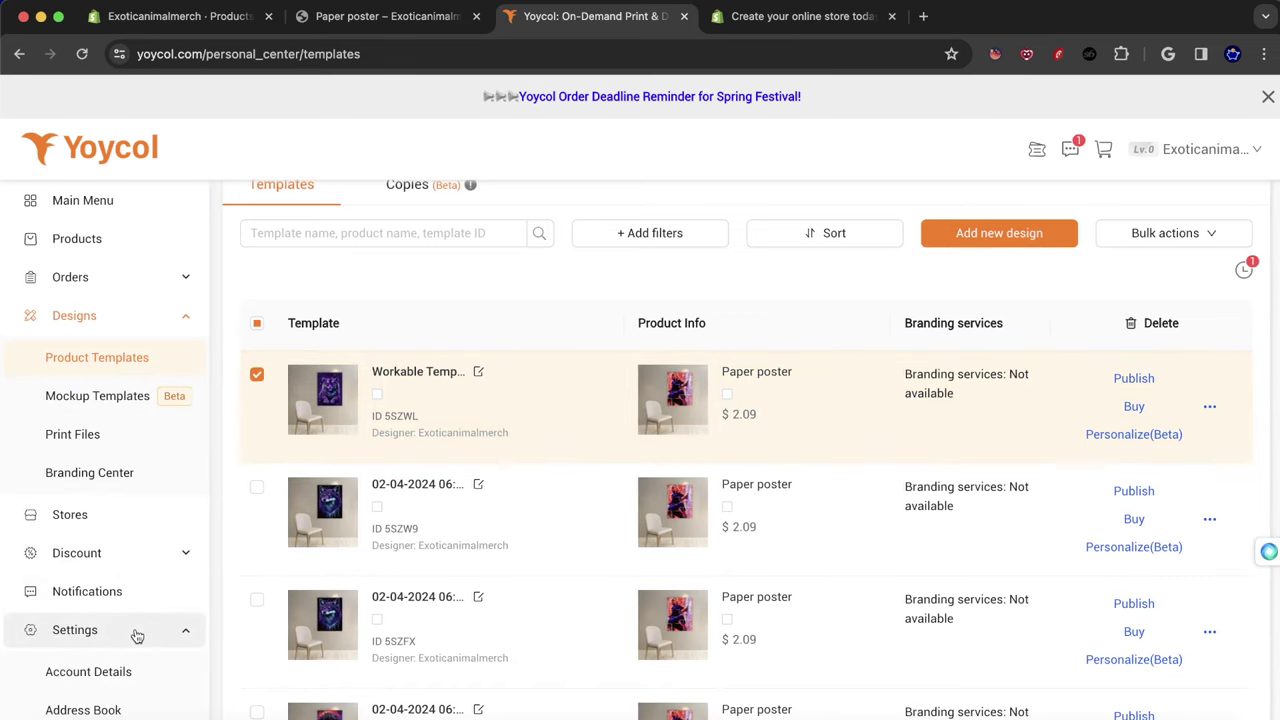
click(117, 277)
click(100, 409)
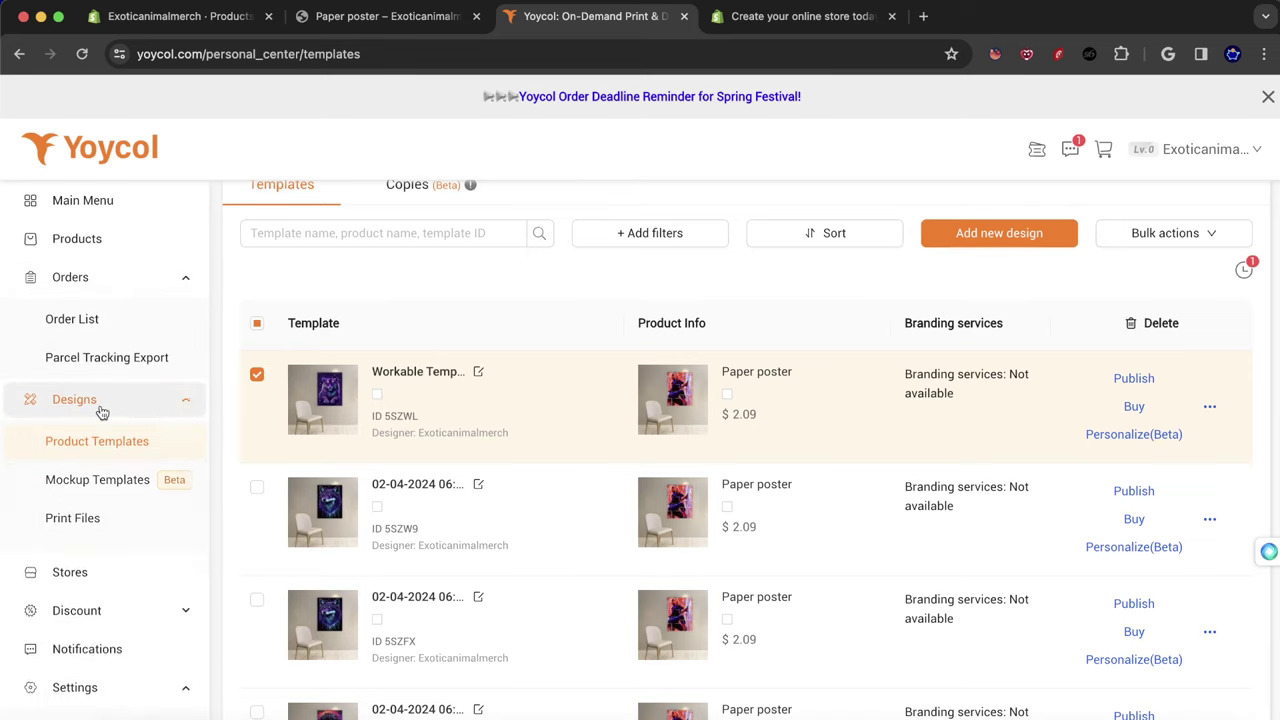
click(100, 409)
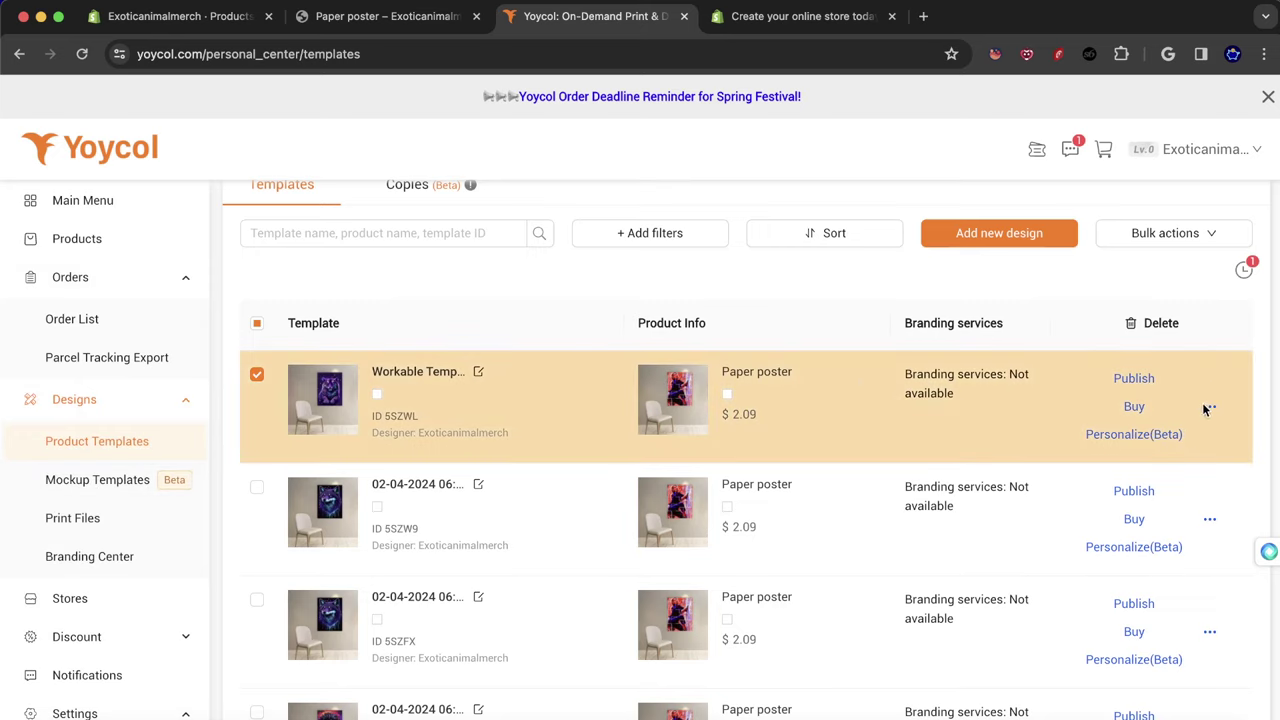
Start publishing Workable Template to bring up the choice of connected stores.
click(1140, 380)
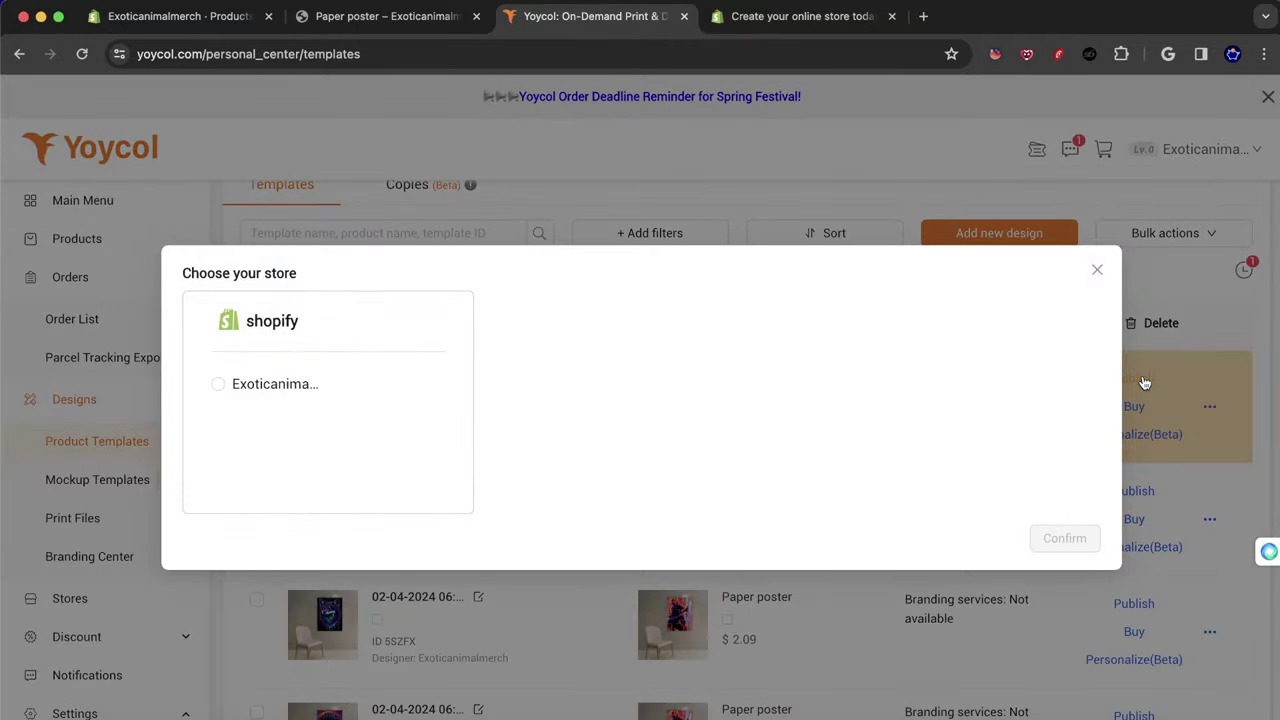
Open the publishing form for the Exoticanimalmerch Shopify store, examine its price settings and product collection options, and leave without publishing.
click(290, 384)
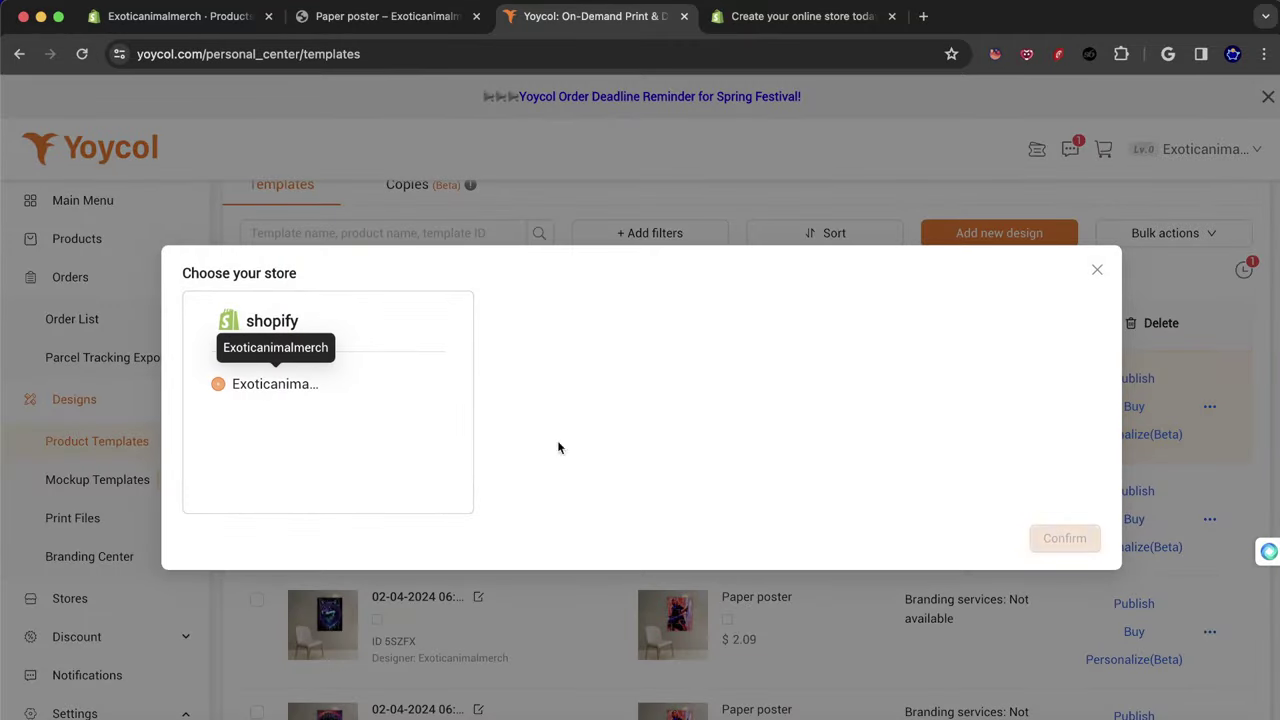
click(1063, 538)
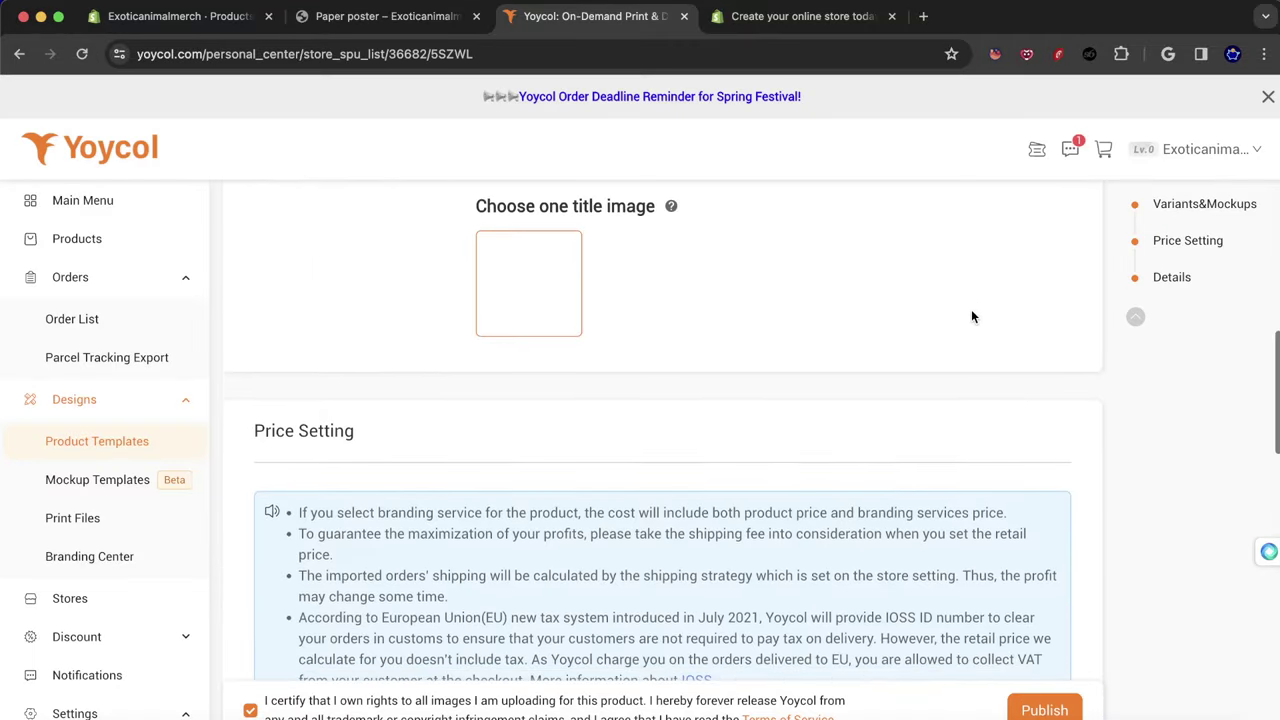
scroll(648, 372, down, 3)
scroll(1113, 296, down, 10)
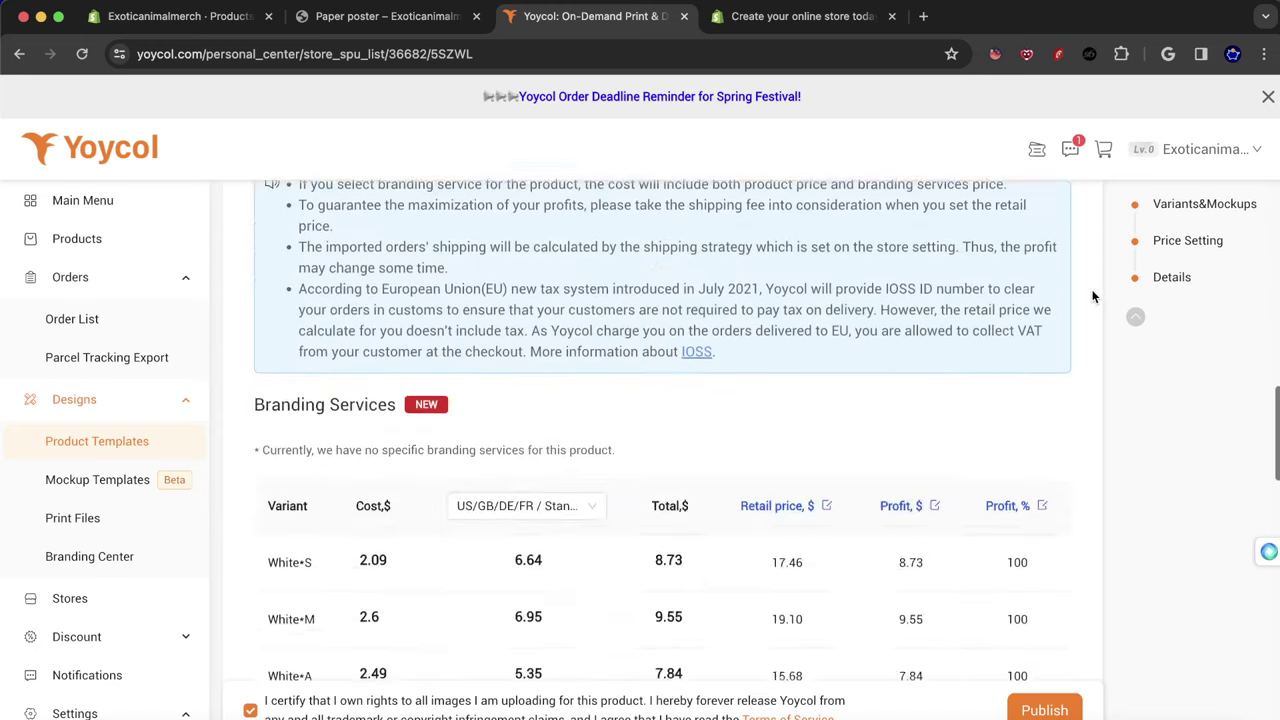
scroll(1091, 291, up, 4)
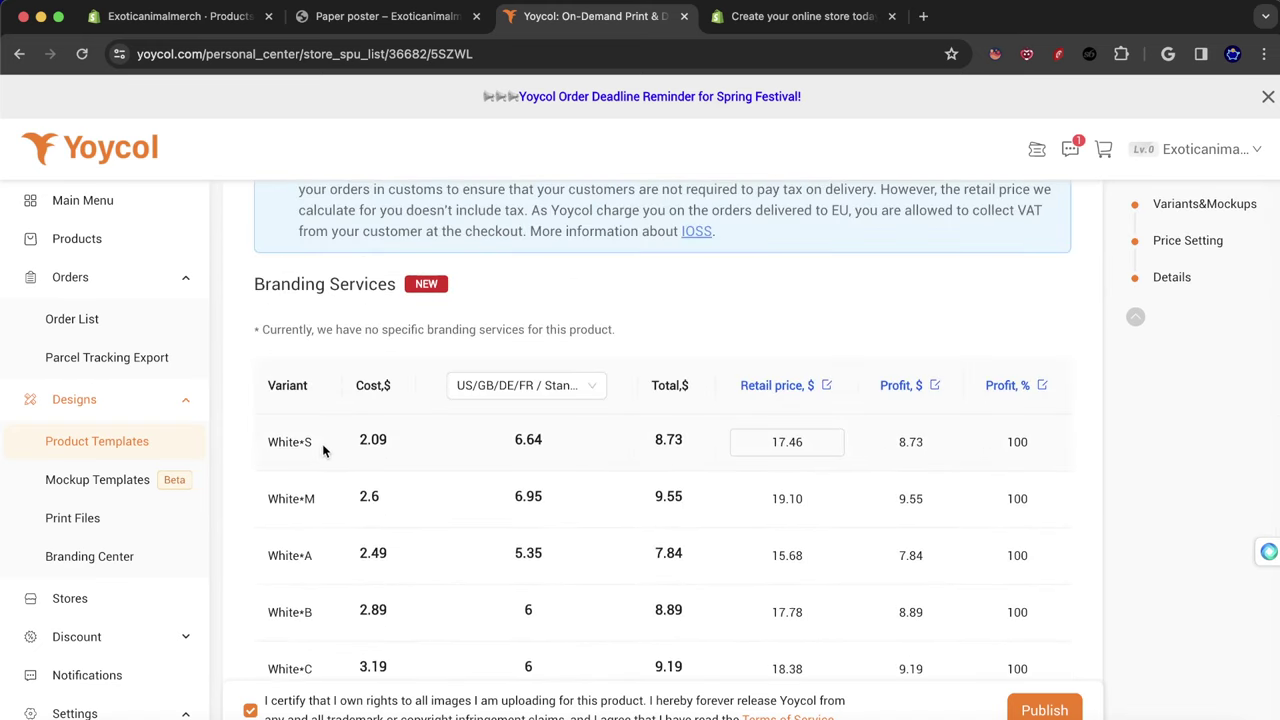
scroll(851, 398, down, 1)
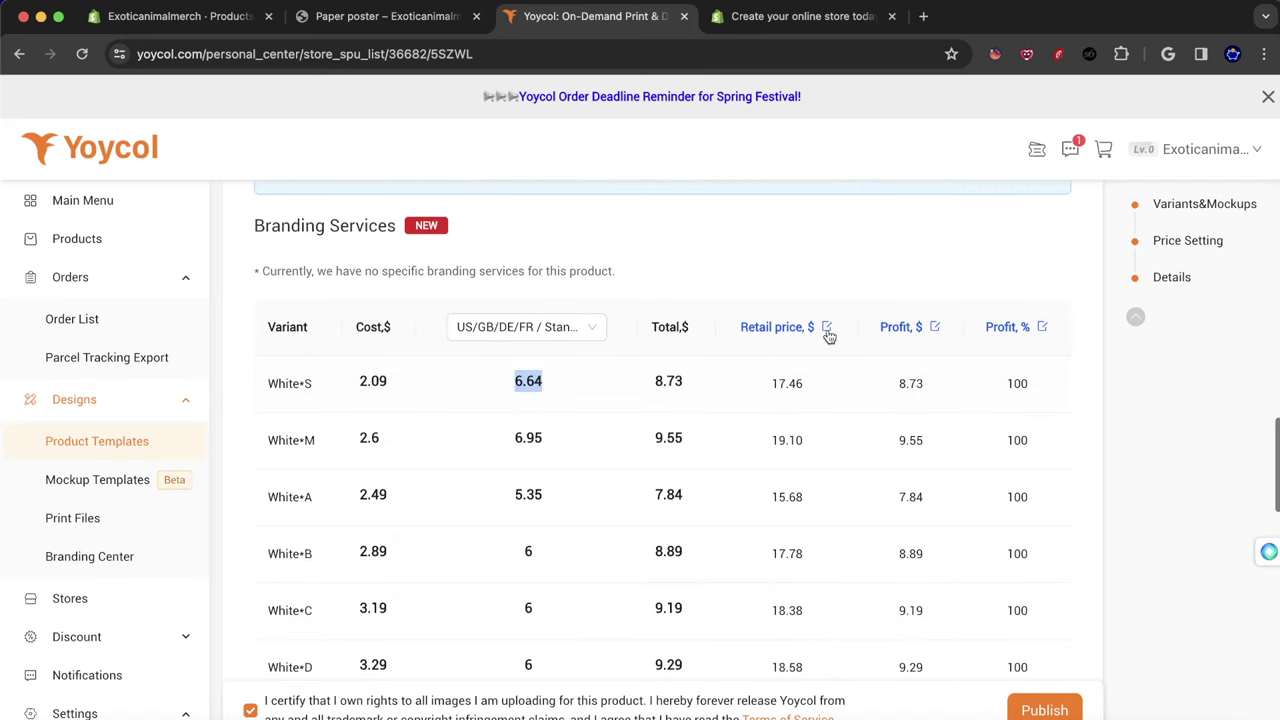
scroll(818, 335, down, 12)
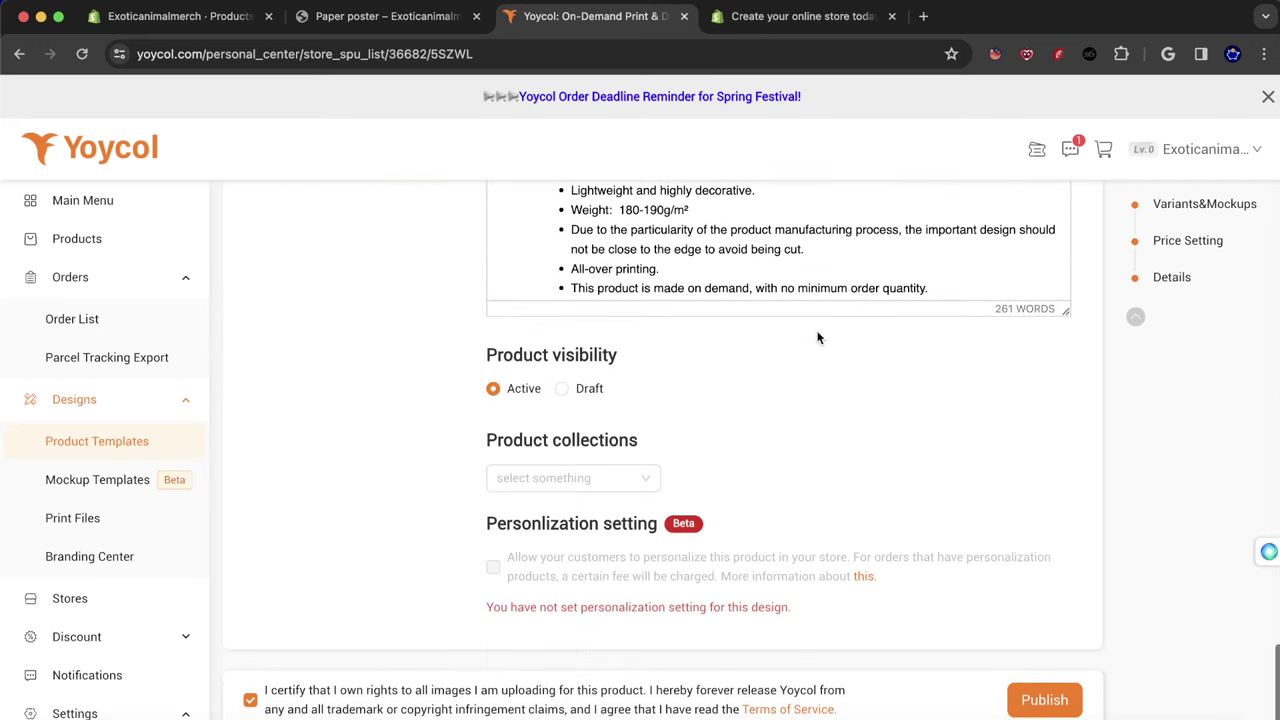
click(586, 480)
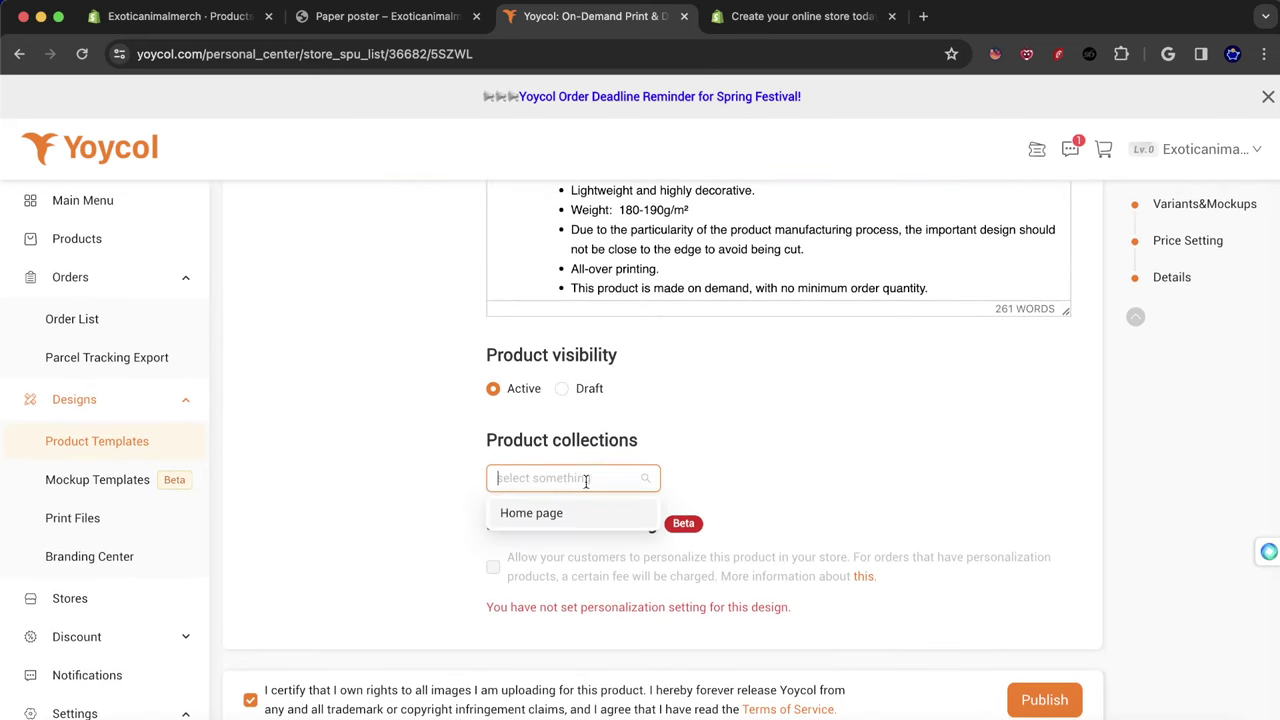
click(80, 448)
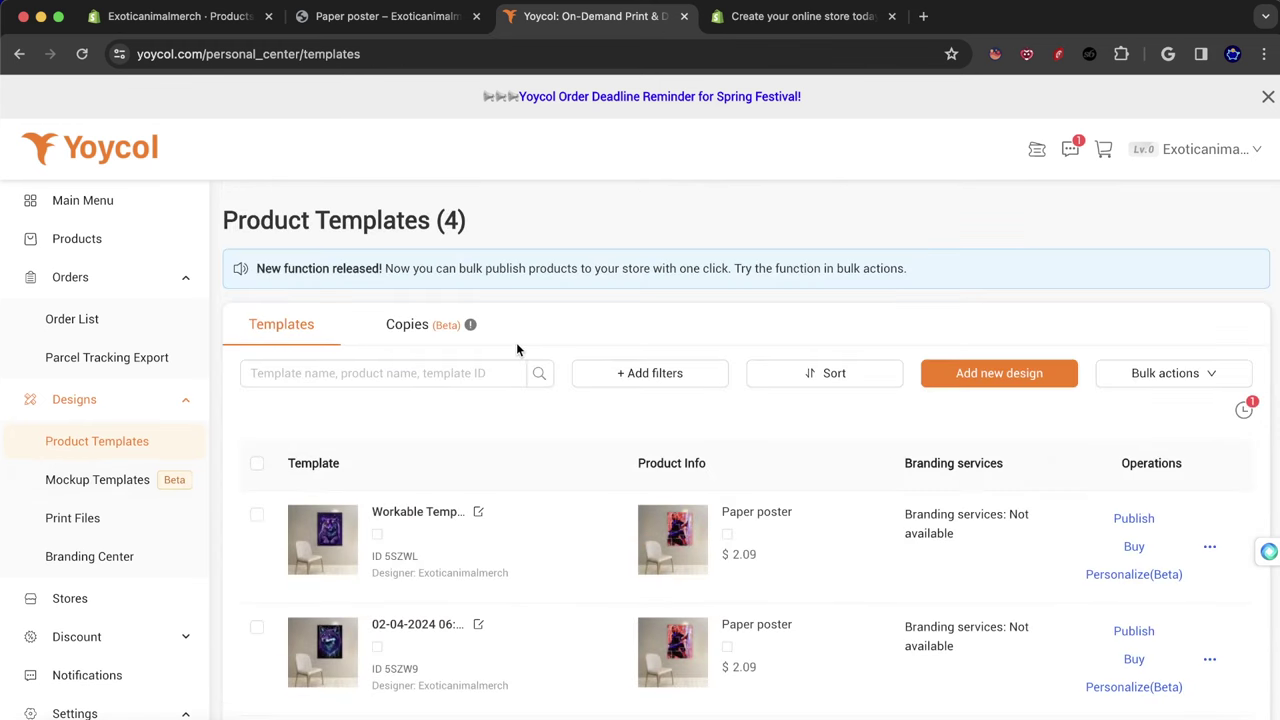
Examine the products available for copying the lion poster template to, and close the selection without creating copies.
scroll(693, 578, down, 3)
scroll(693, 578, down, 1)
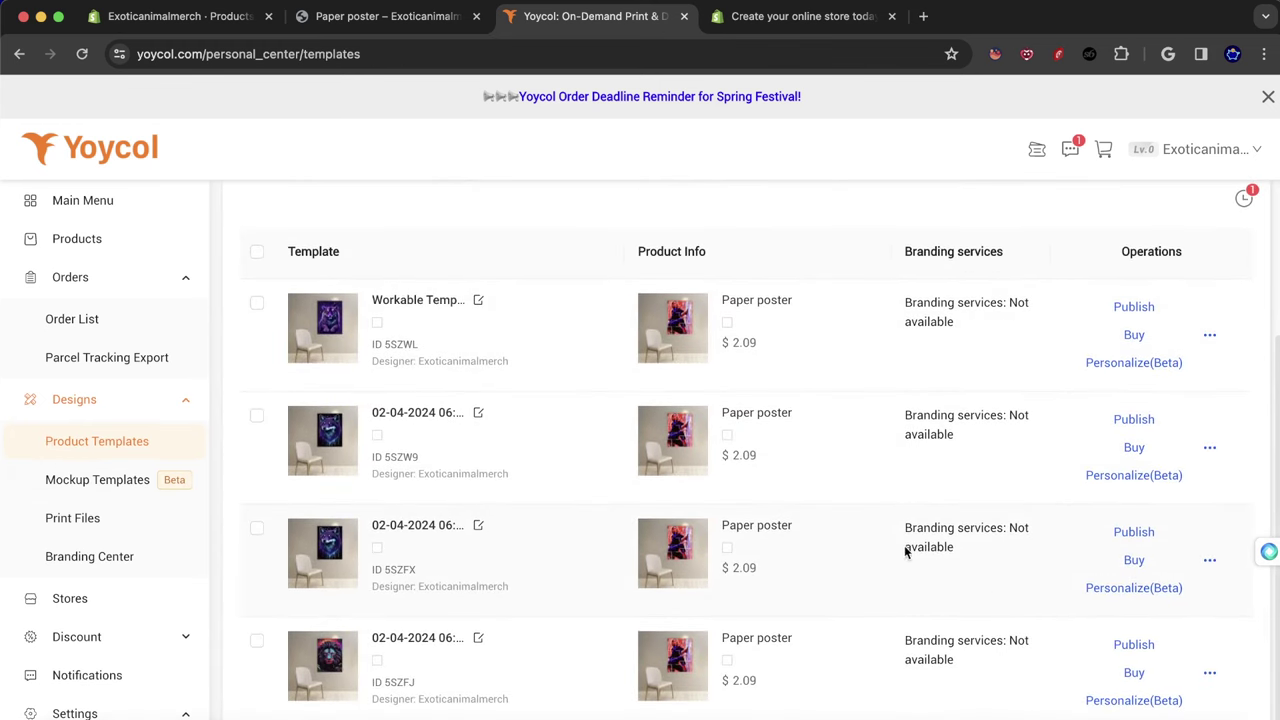
mouse_move(1210, 679)
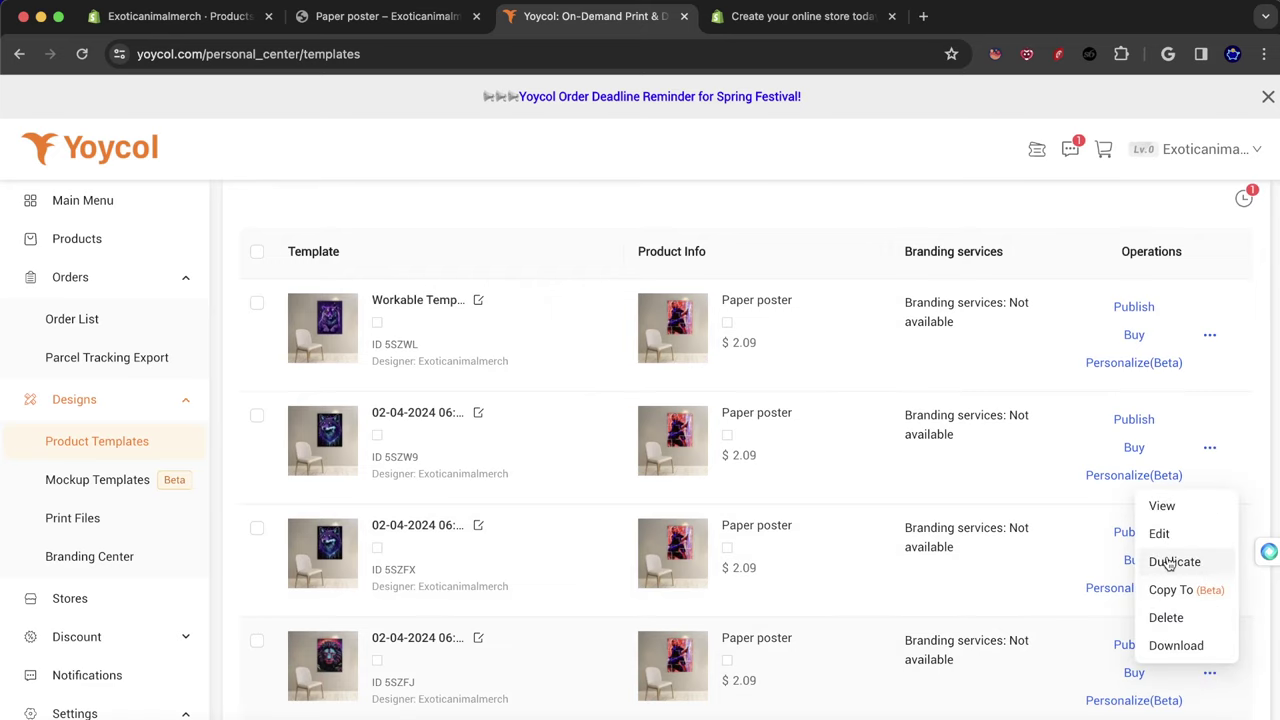
click(1167, 592)
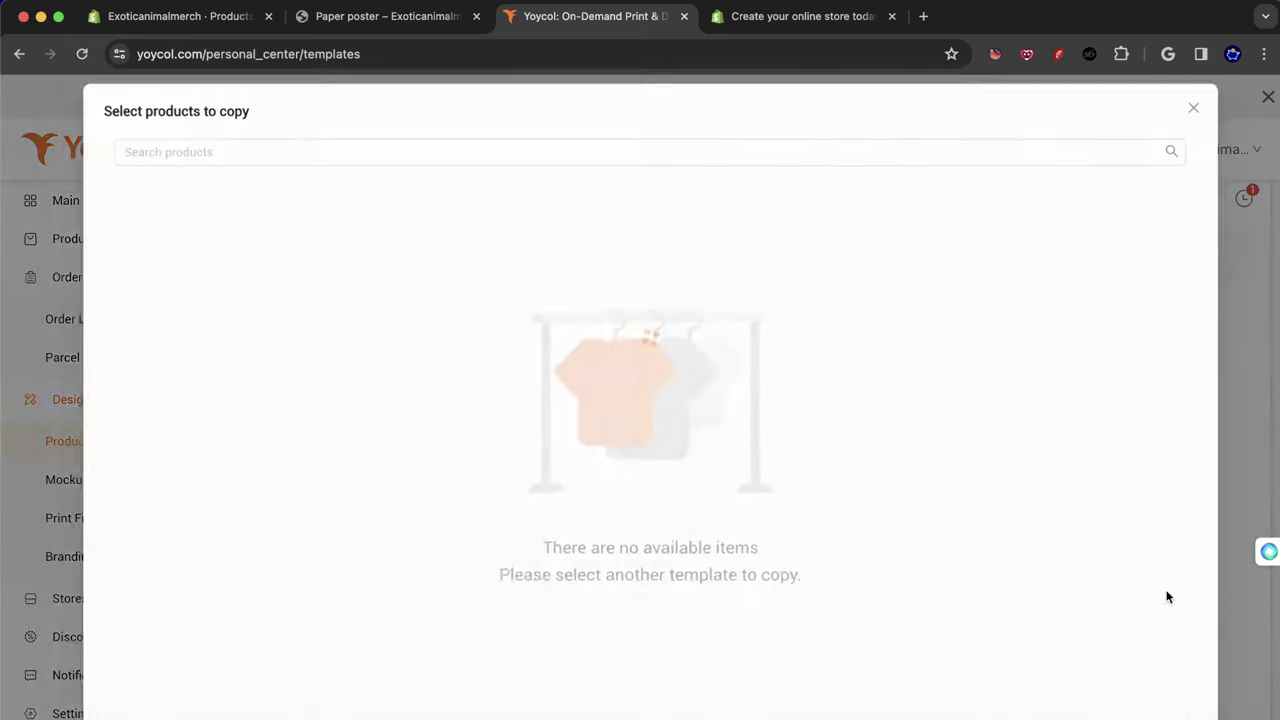
scroll(458, 436, down, 2)
scroll(458, 436, down, 2)
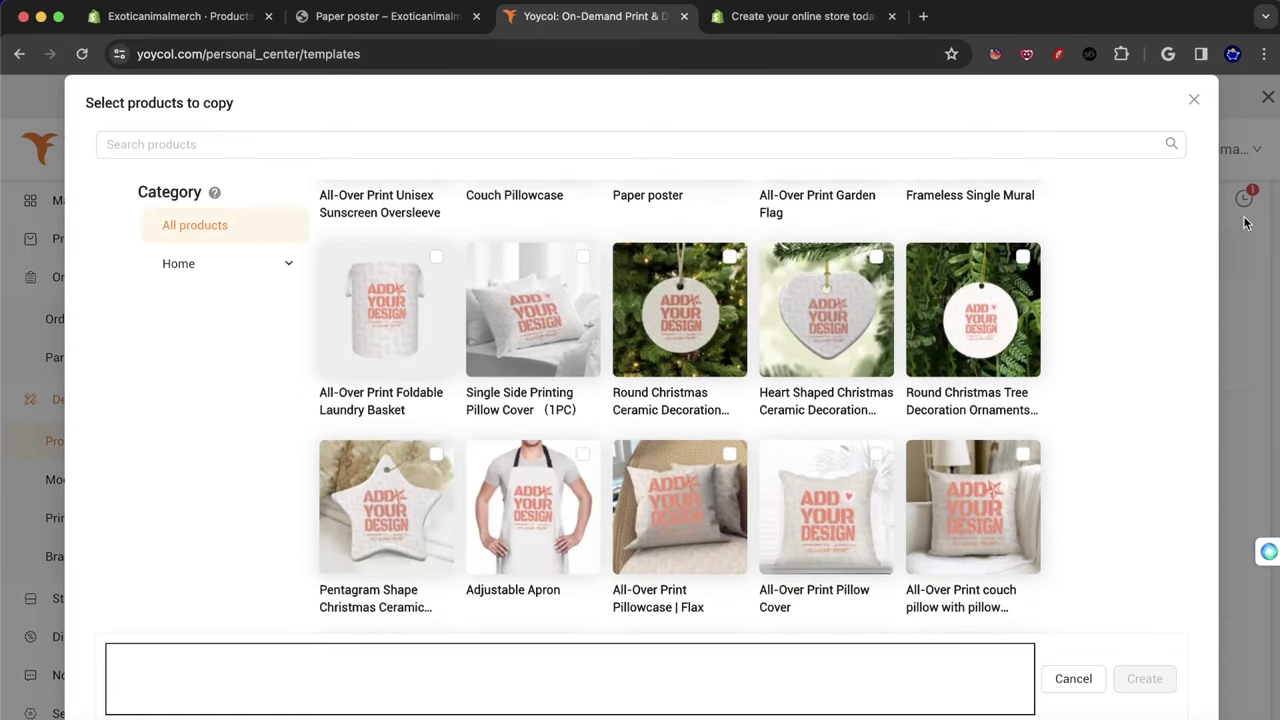
click(1194, 101)
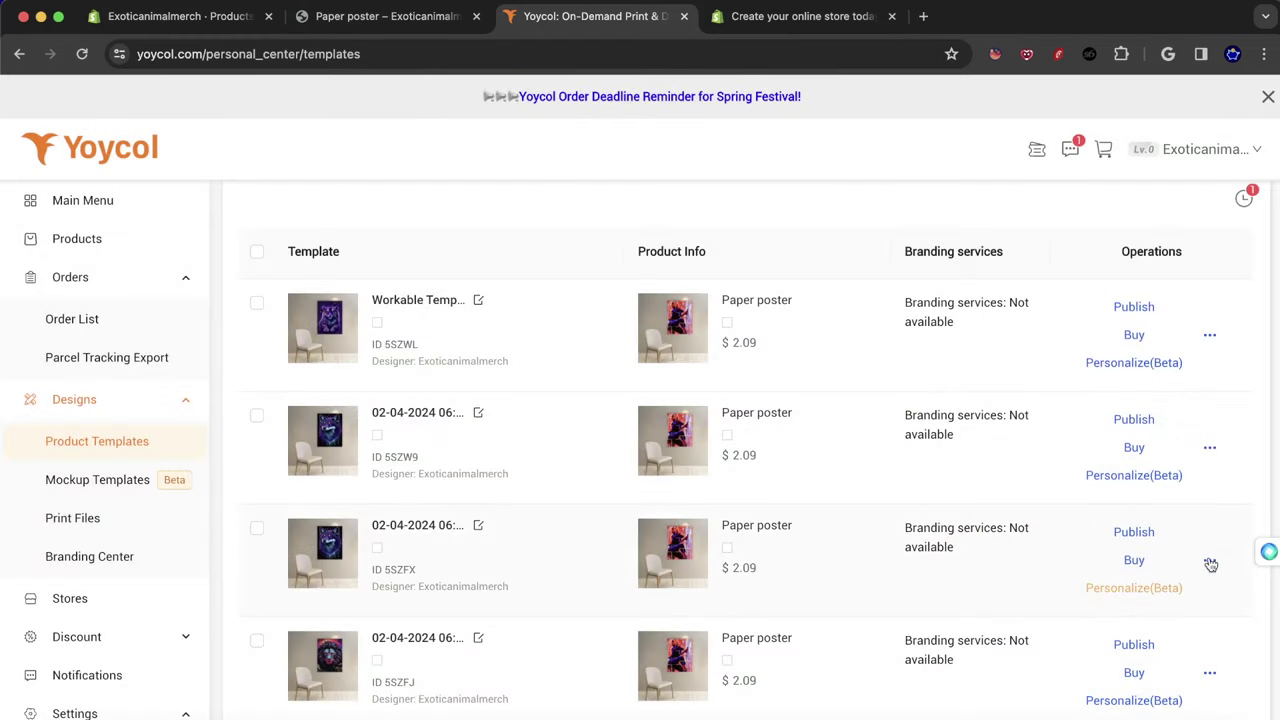
Edit the wolf poster template with ID 5SZFX in the designer and update it without changing the design.
click(1210, 562)
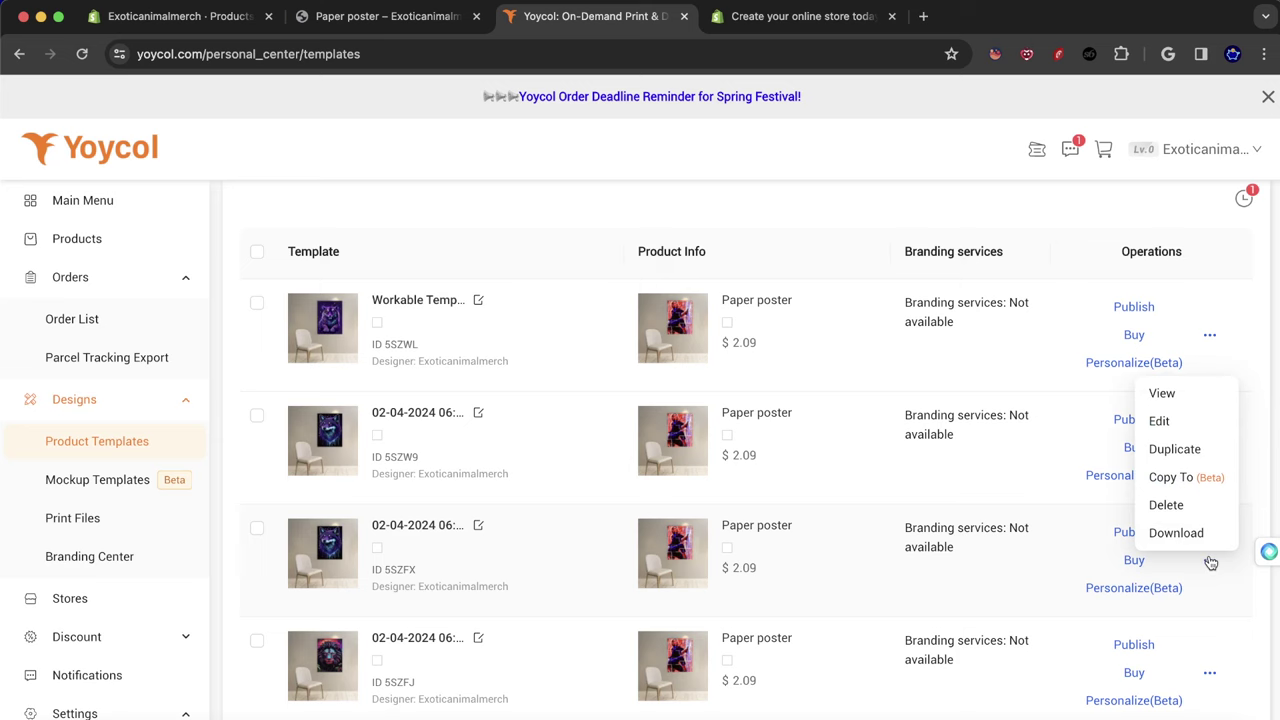
click(1162, 421)
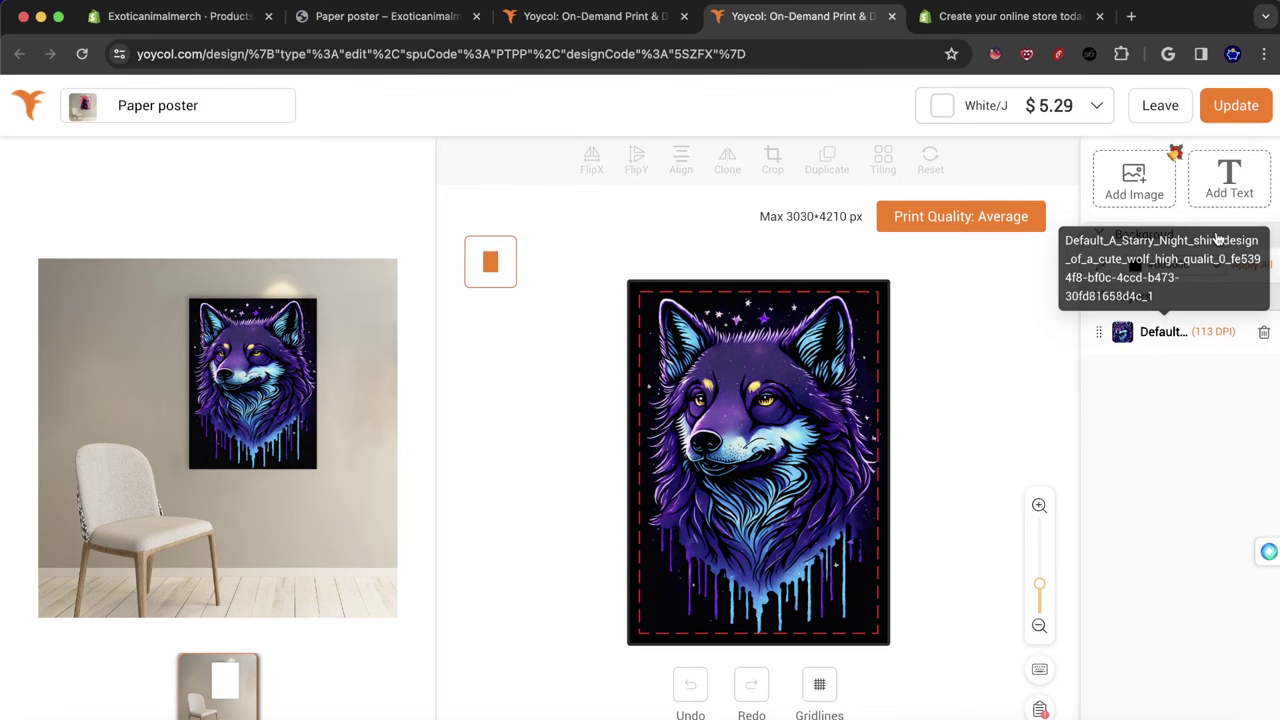
click(1255, 103)
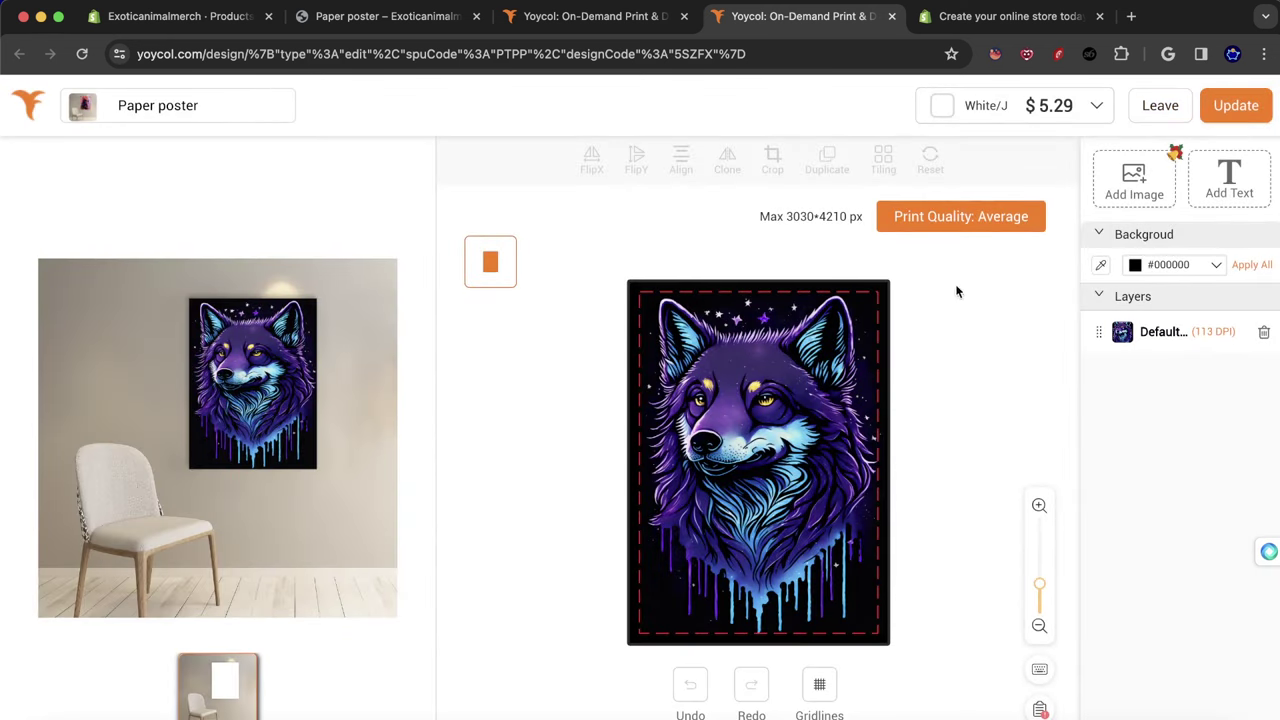
click(1242, 106)
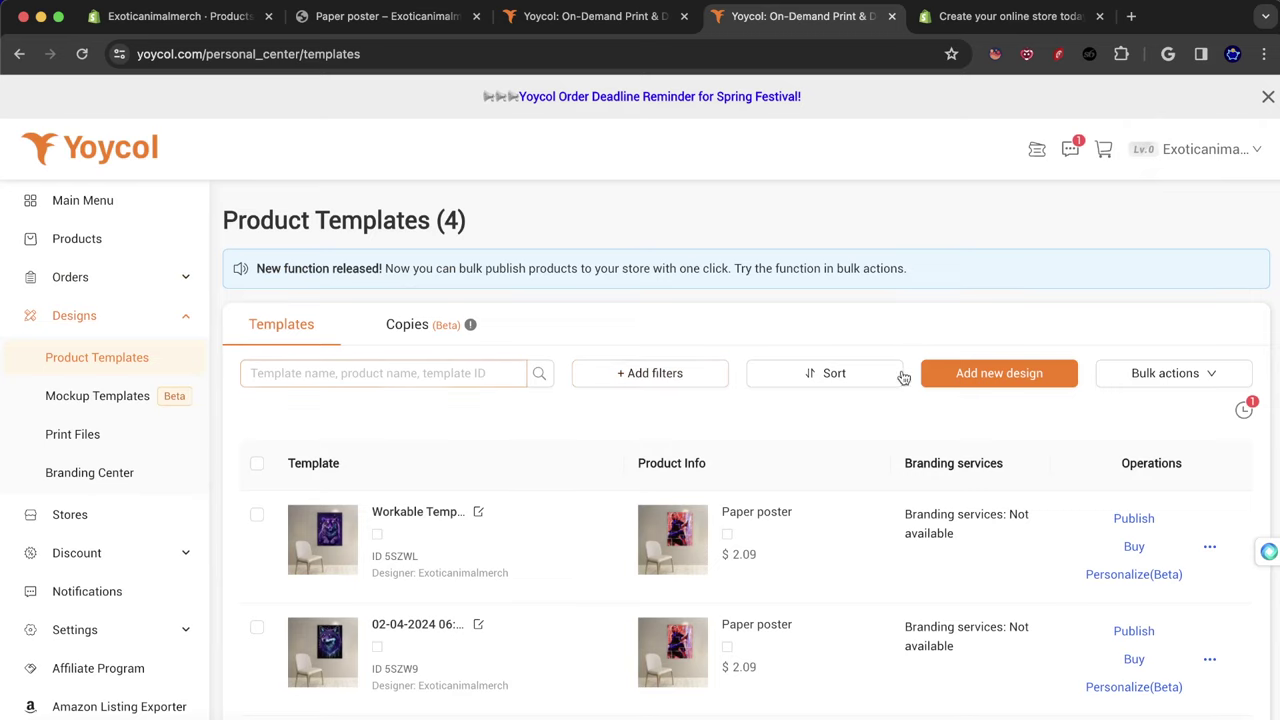
Delete the three templates named with the date 02-04-2024 together, keeping only the Workable Template.
click(1224, 376)
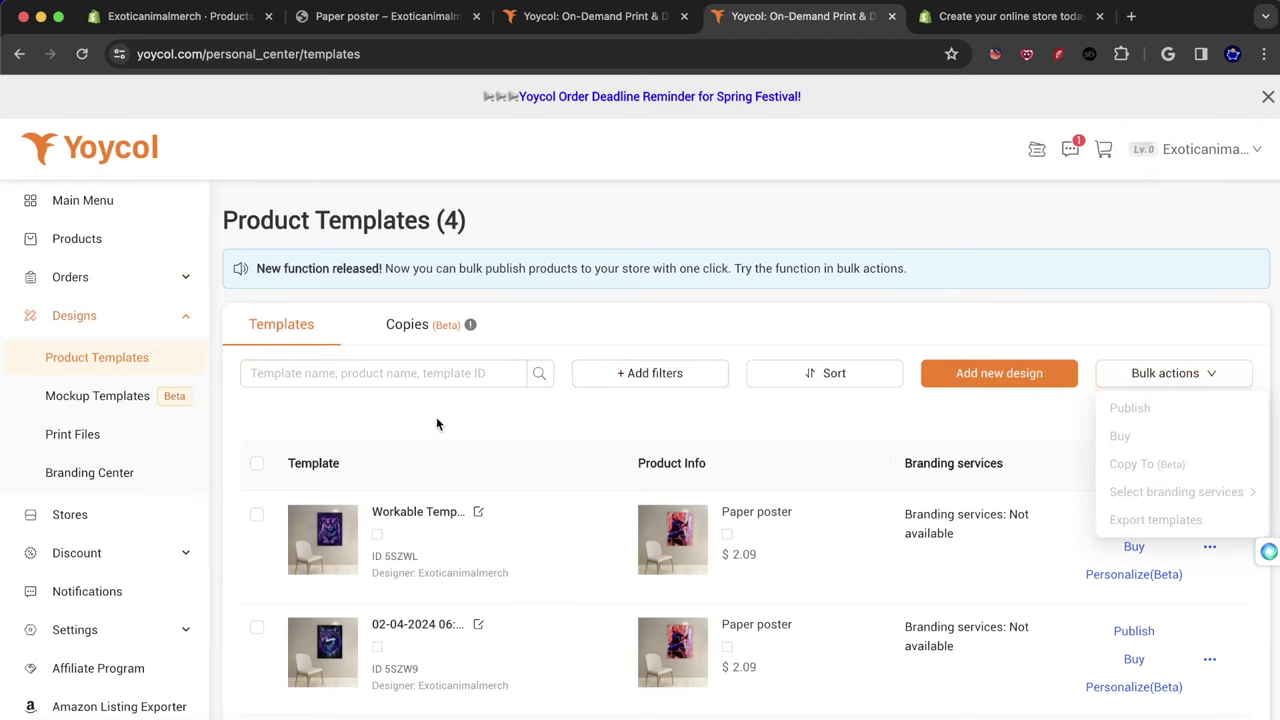
scroll(269, 484, down, 3)
click(257, 642)
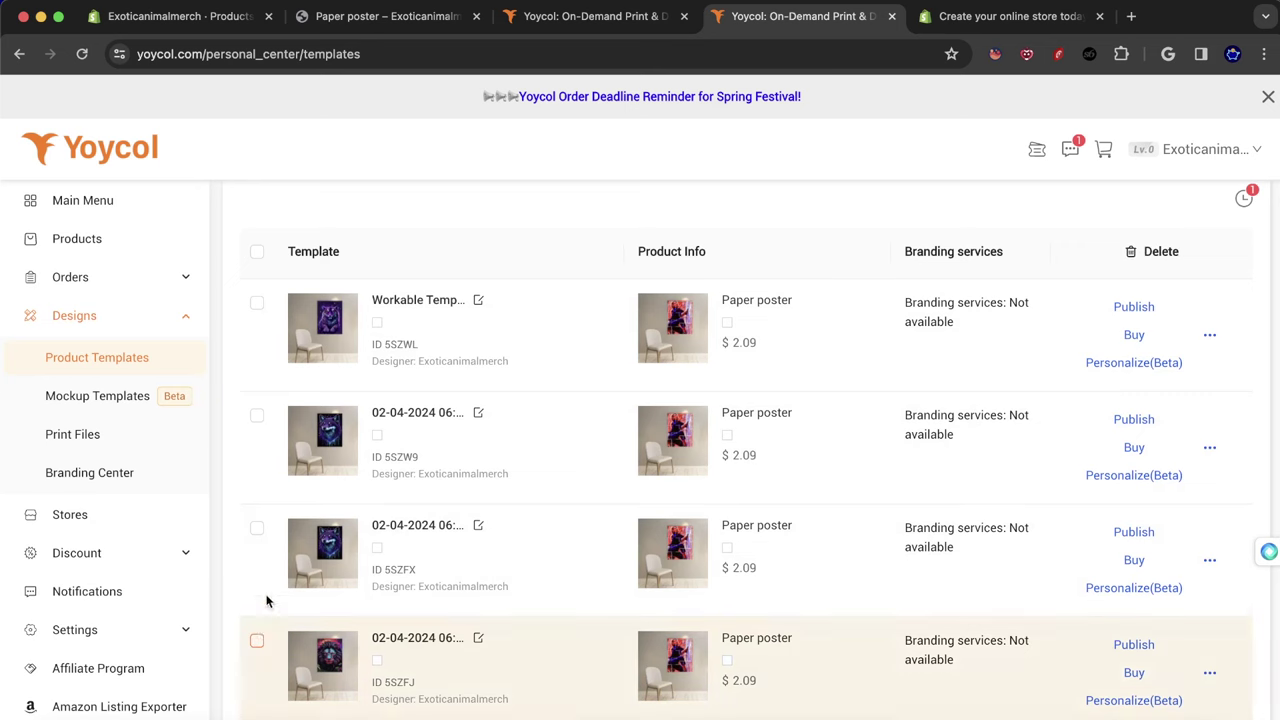
click(257, 528)
click(258, 416)
scroll(260, 420, up, 3)
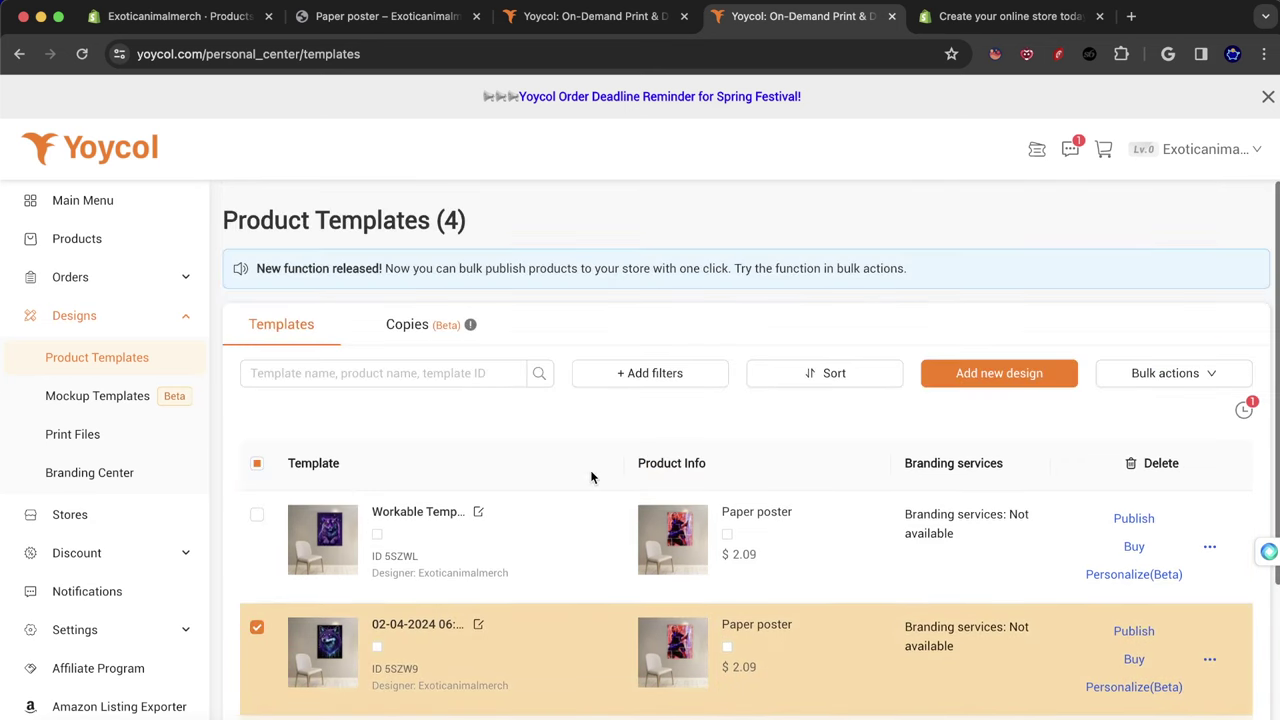
click(1178, 370)
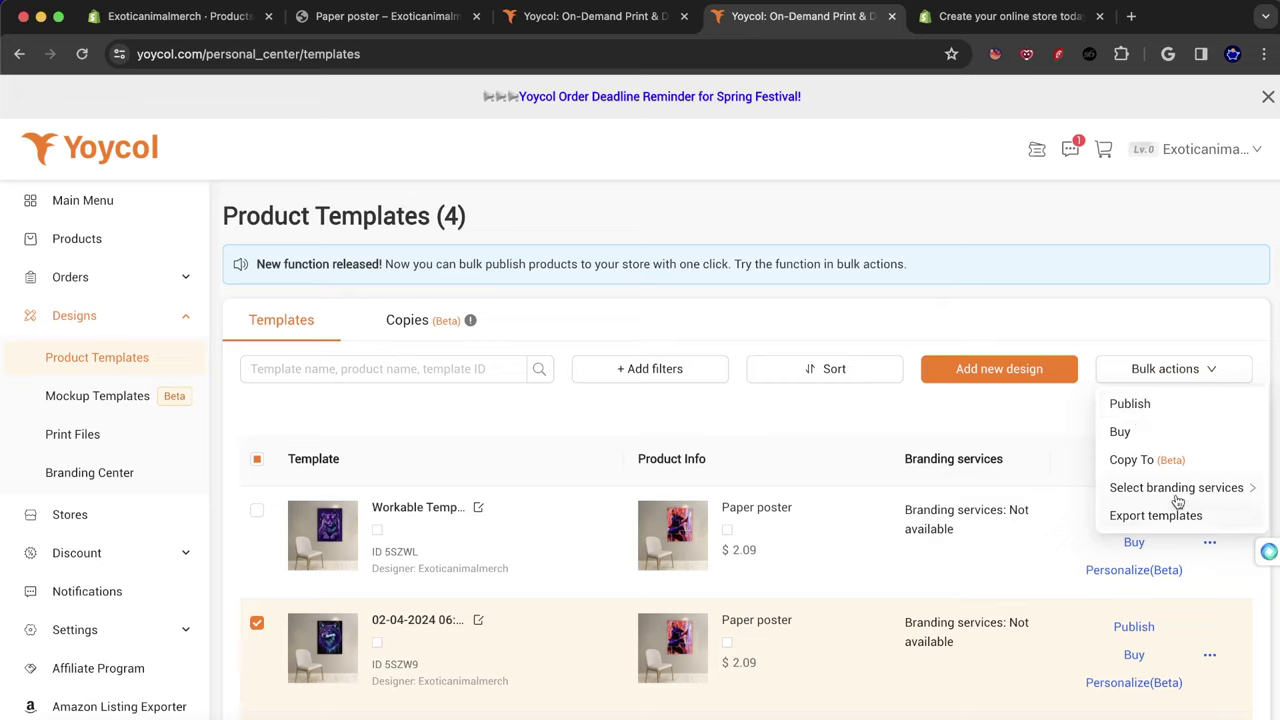
mouse_move(1178, 499)
click(443, 432)
scroll(1006, 376, down, 3)
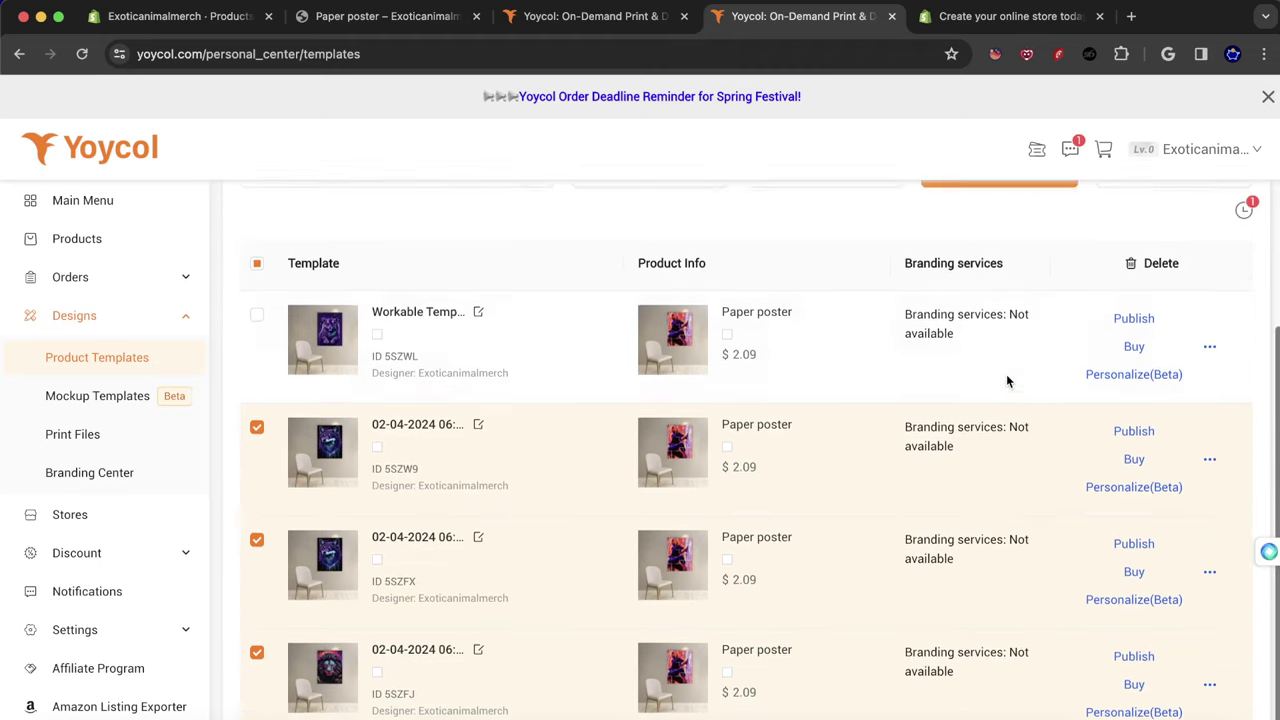
scroll(1006, 378, up, 1)
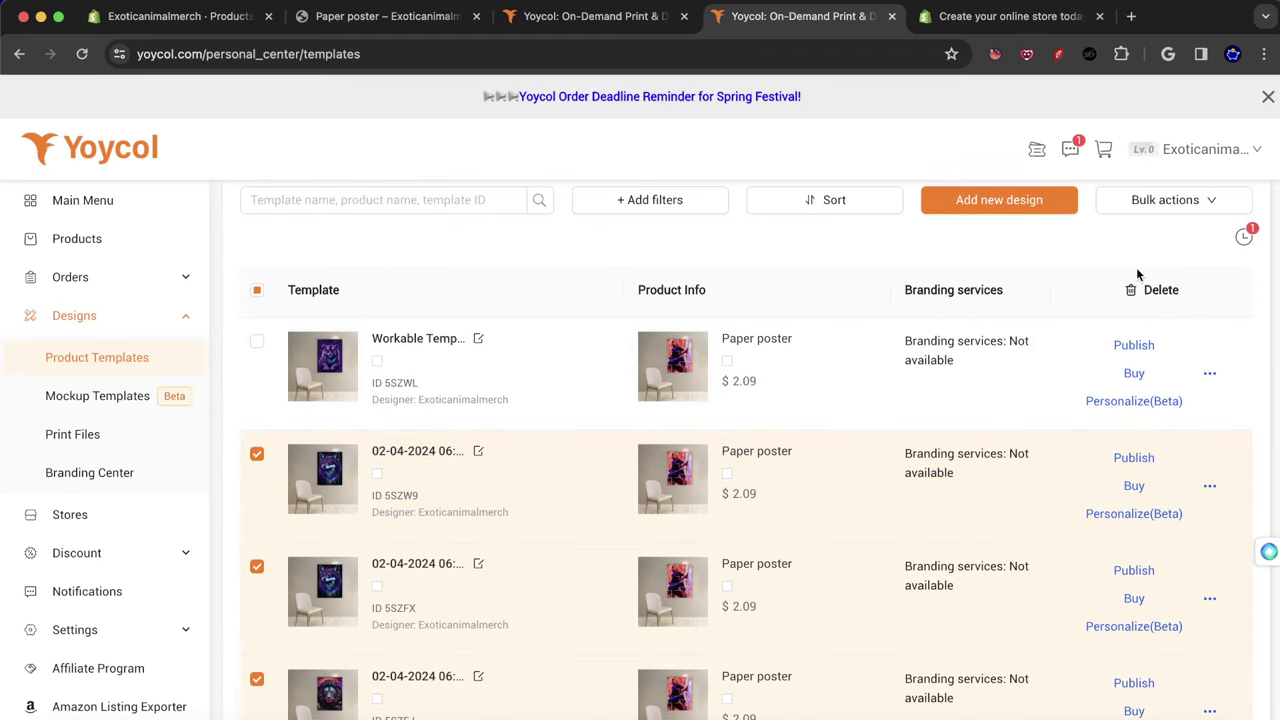
click(1147, 296)
click(1203, 249)
Add a new design, search the product catalogue for "poster", and start designing the Paper poster.
click(1038, 380)
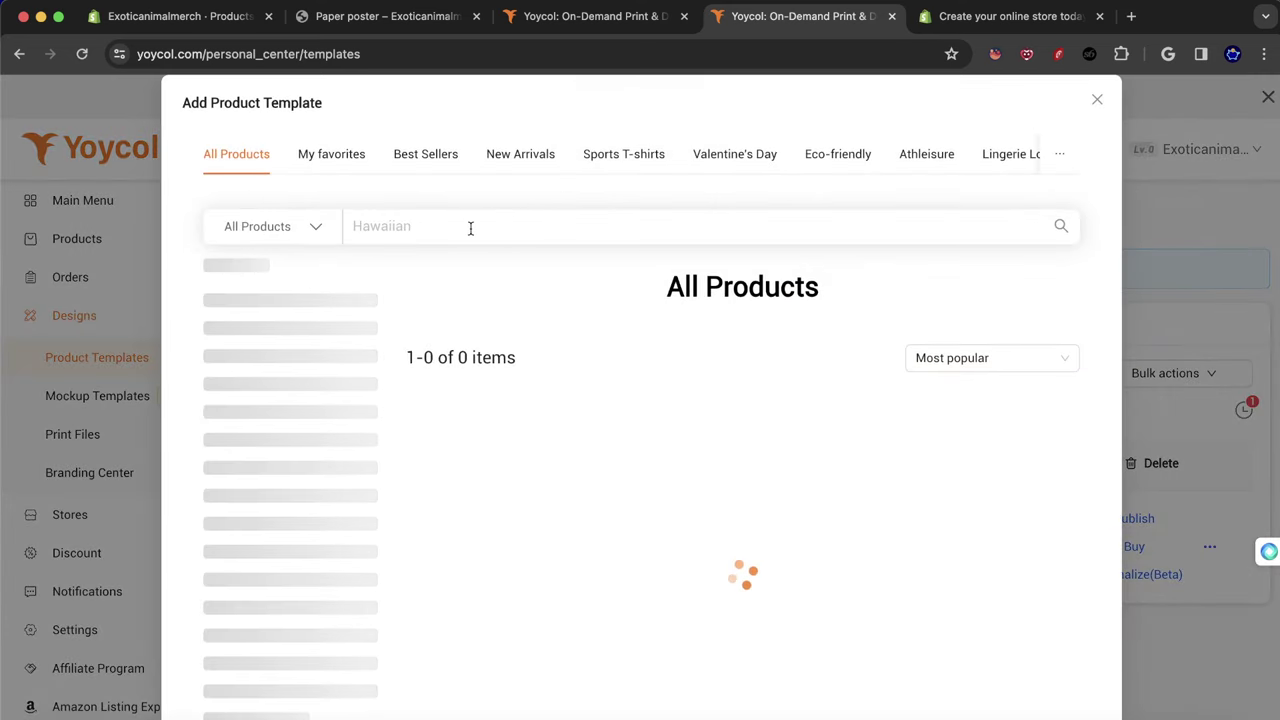
click(470, 226)
text(poster)
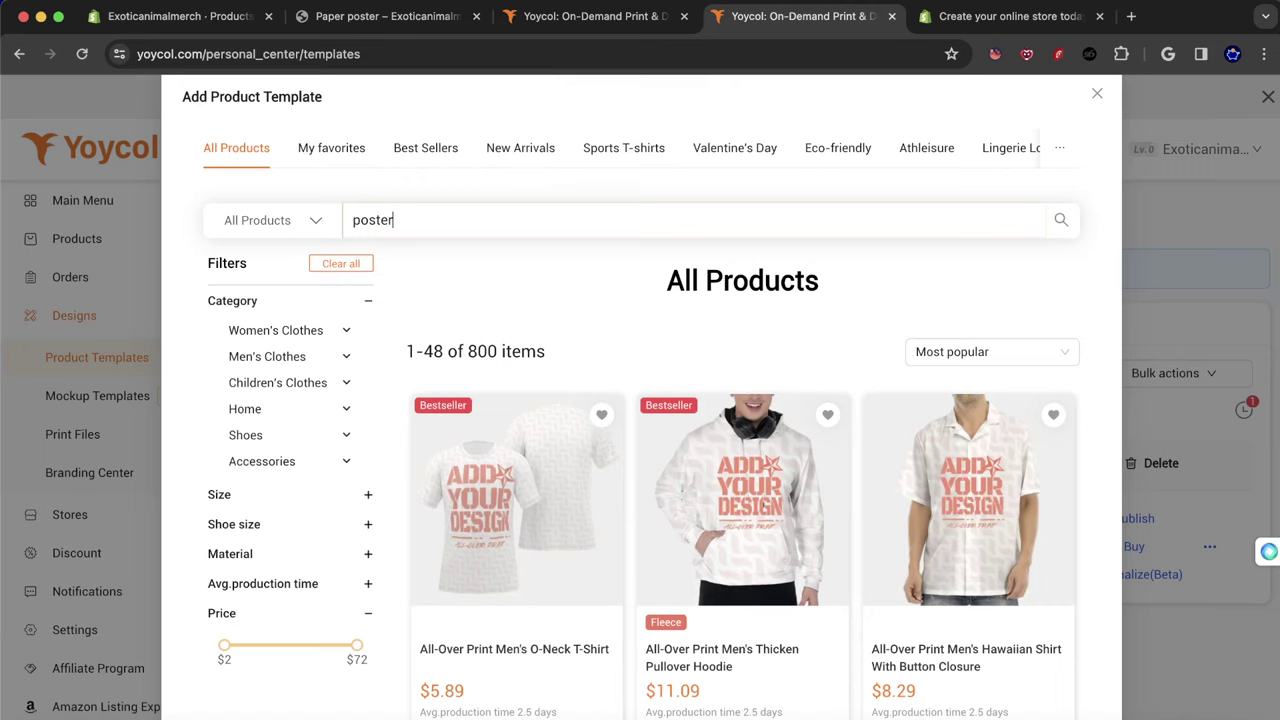
key(Return)
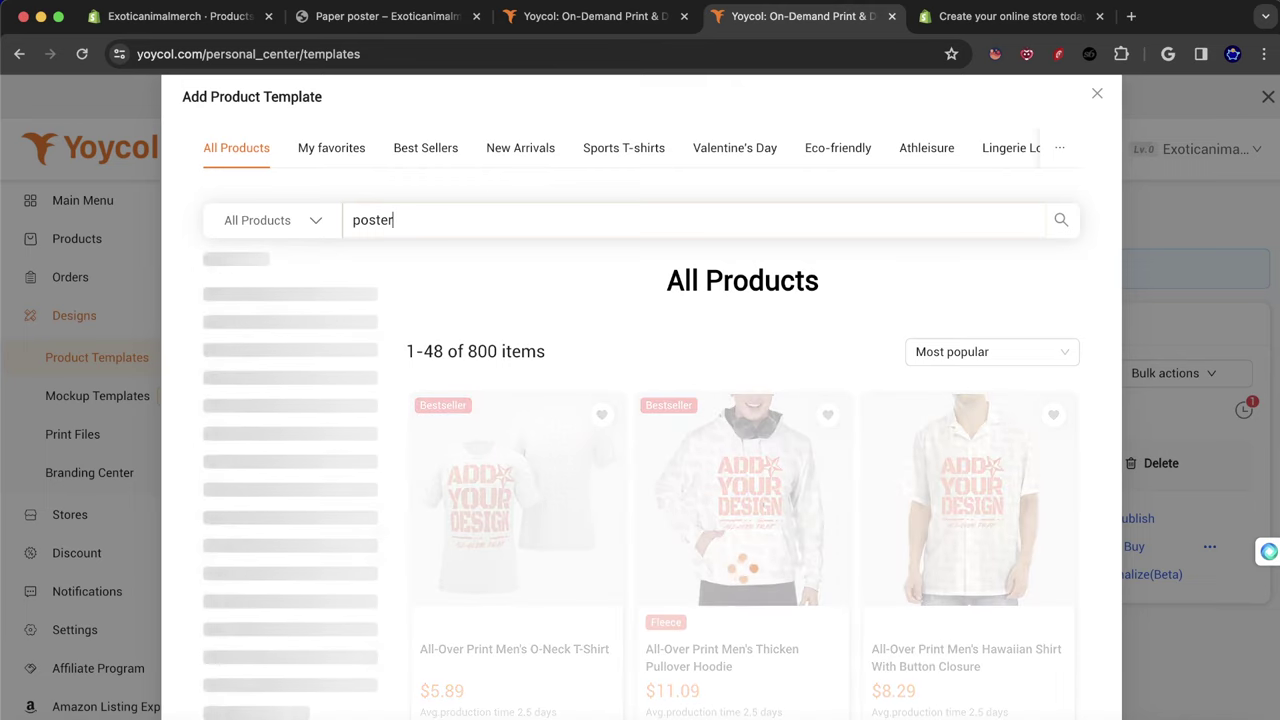
scroll(551, 414, down, 1)
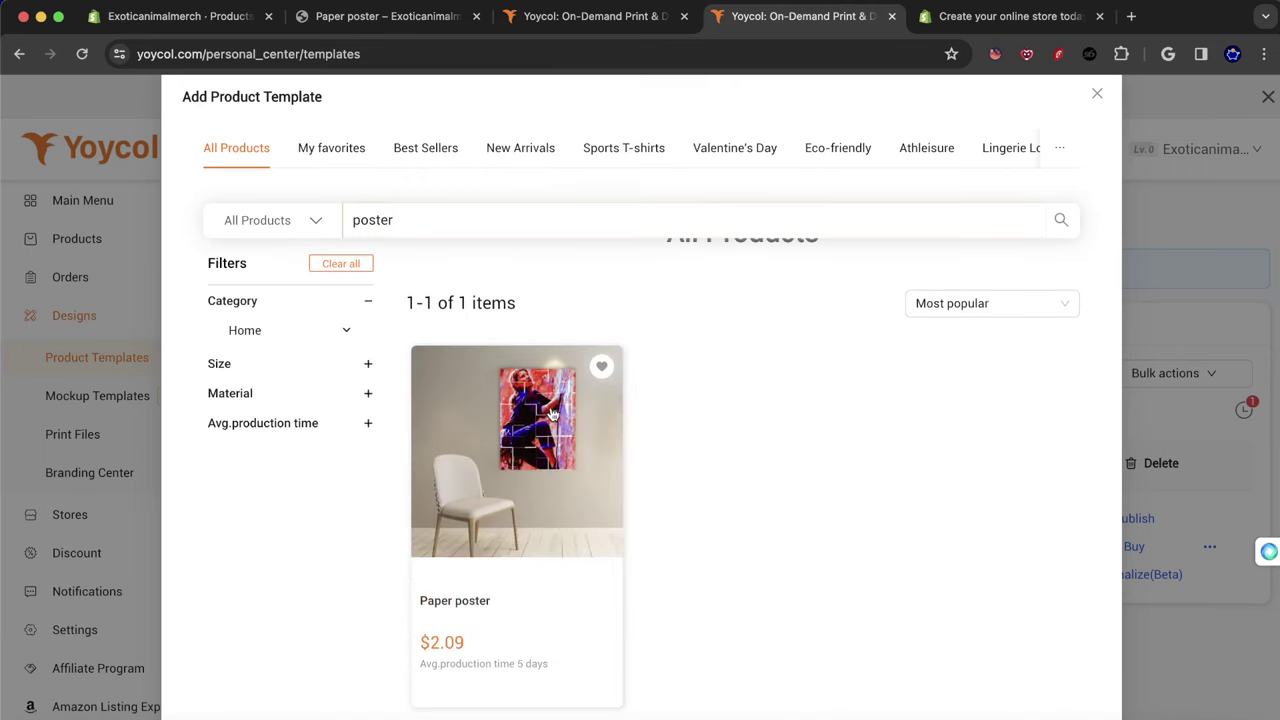
click(551, 414)
click(436, 465)
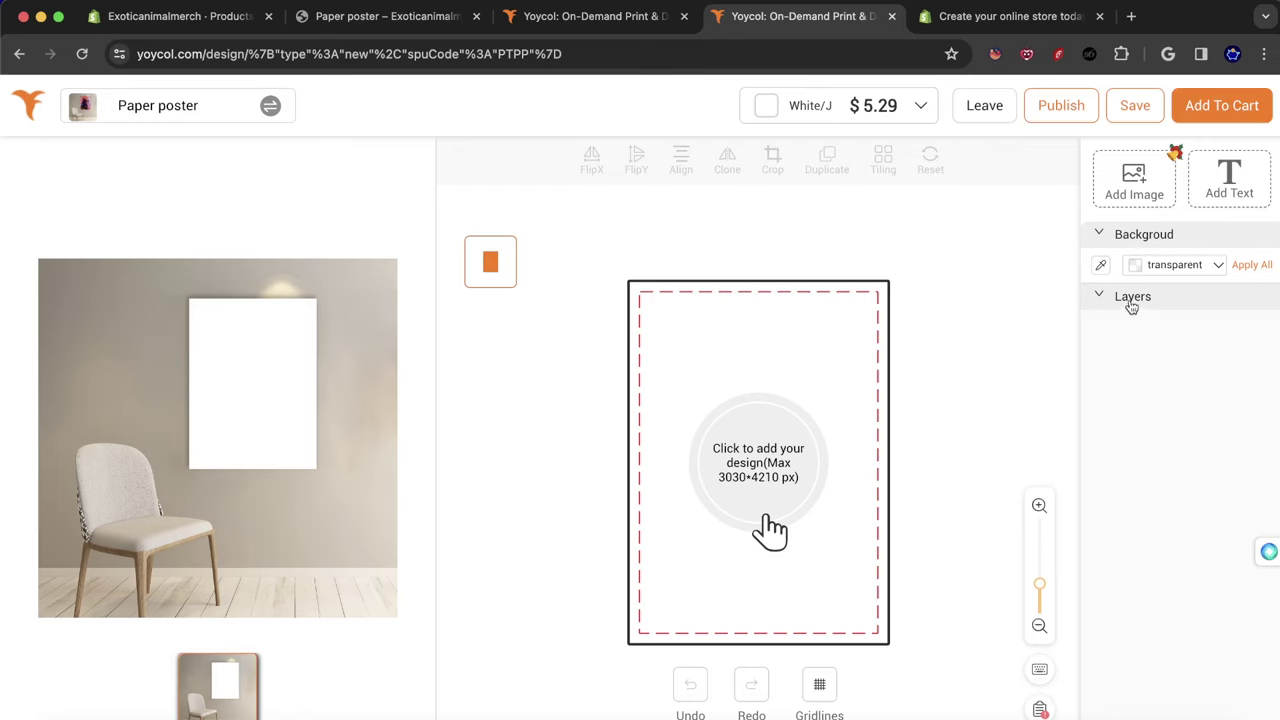
Add the uploaded Default_A_Starry_Night image of the orange-striped tiger to the poster, keep size J in white, and save the template.
click(1133, 186)
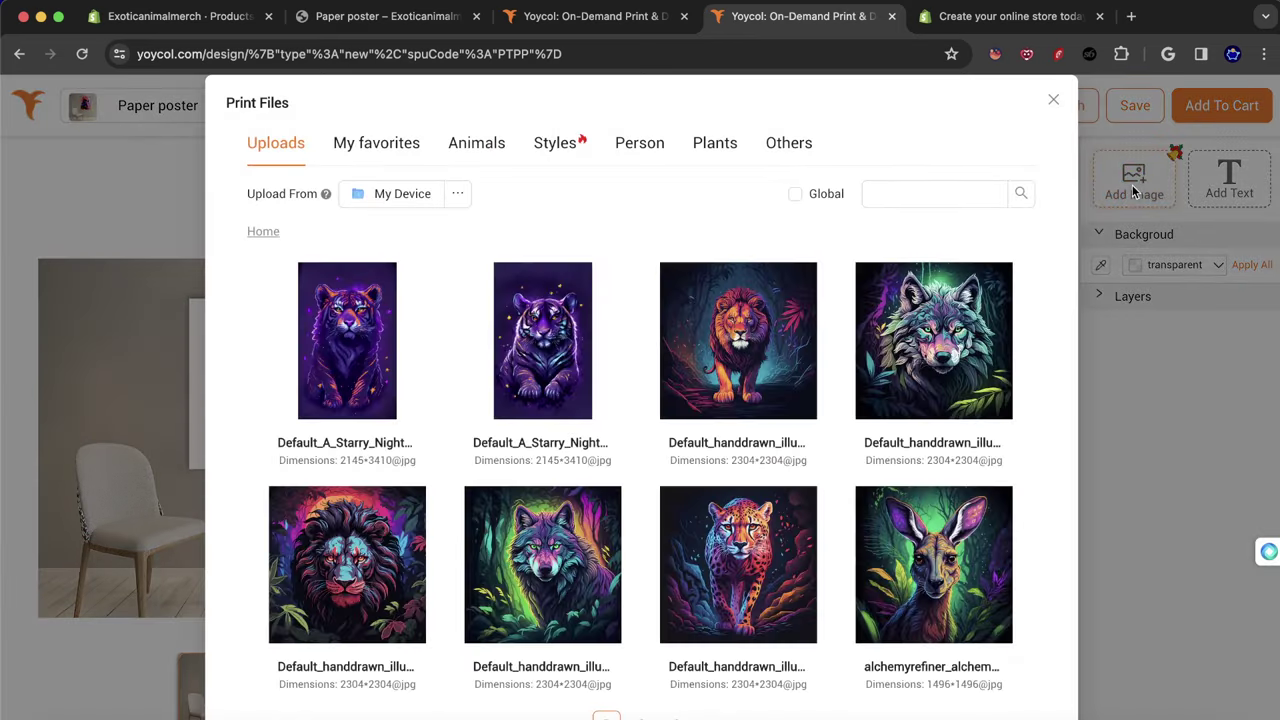
click(414, 372)
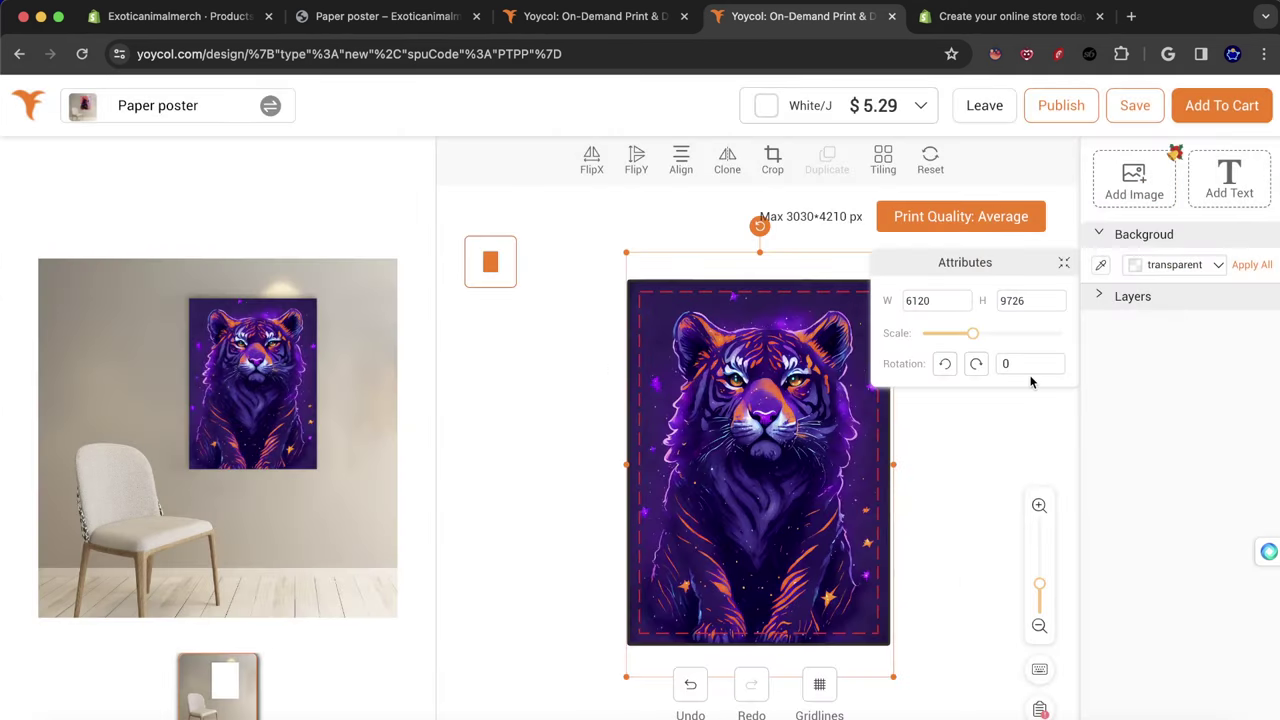
click(886, 112)
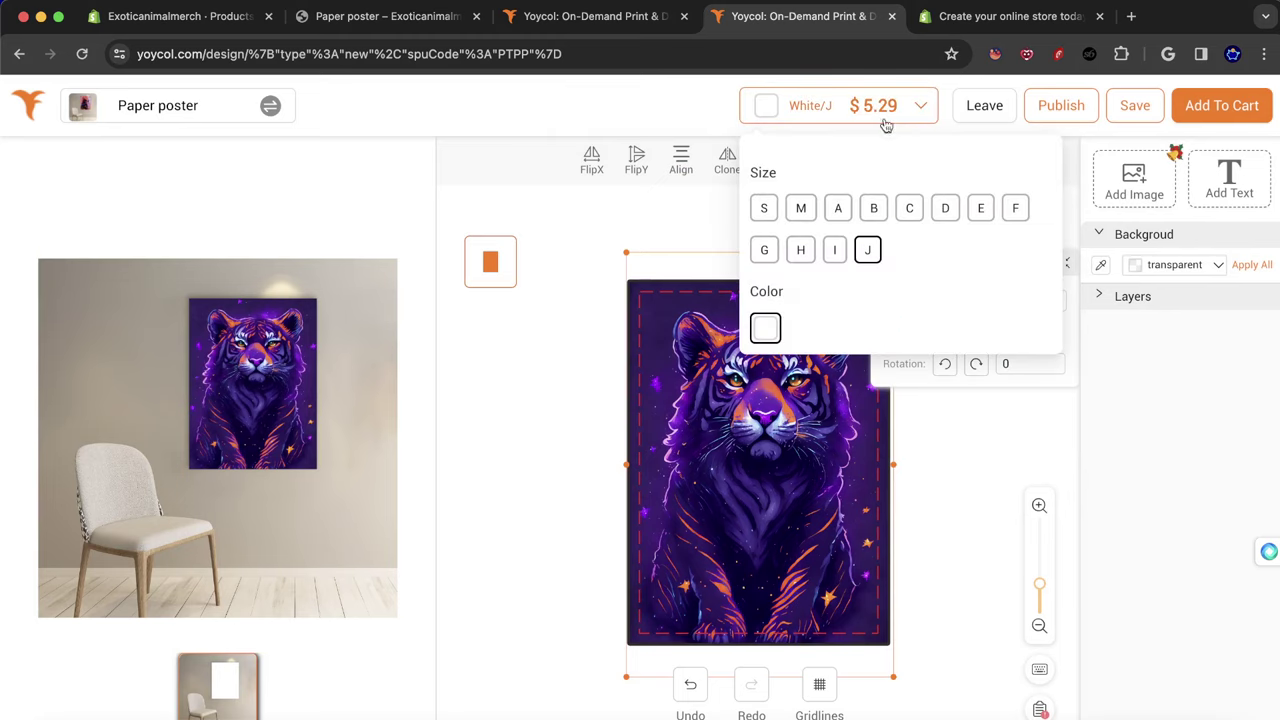
click(843, 257)
click(864, 255)
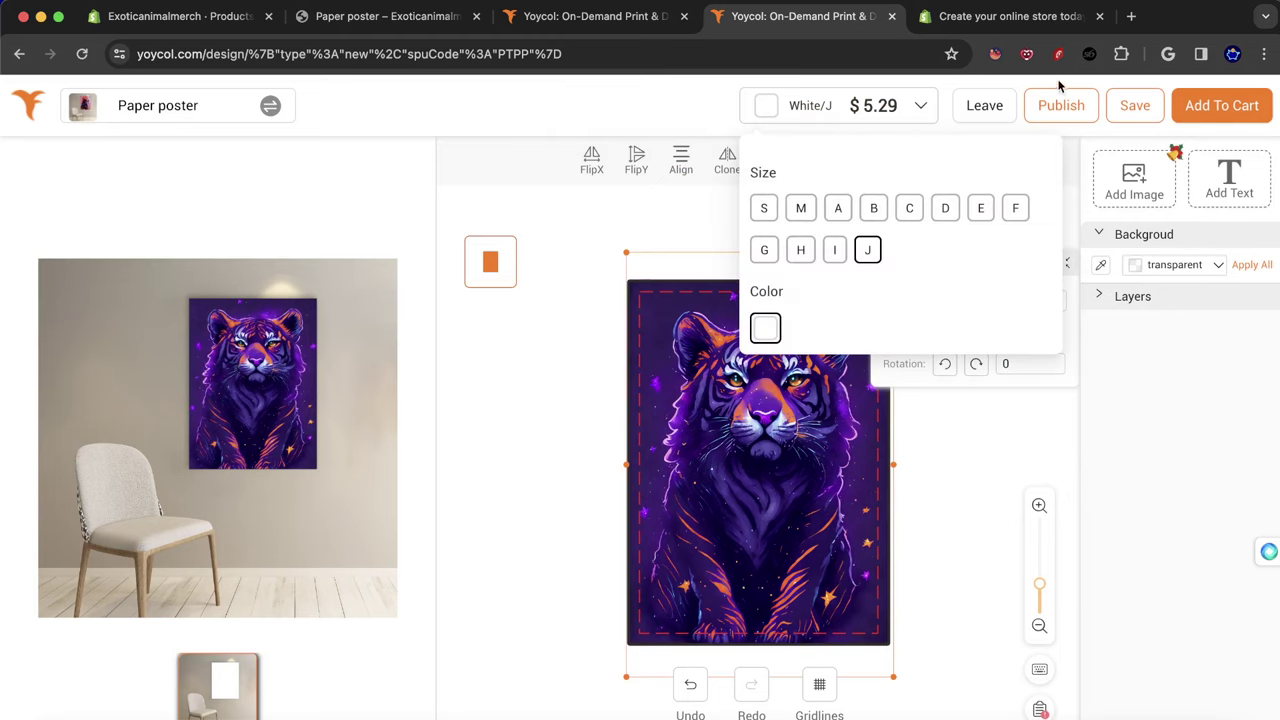
click(918, 112)
click(790, 110)
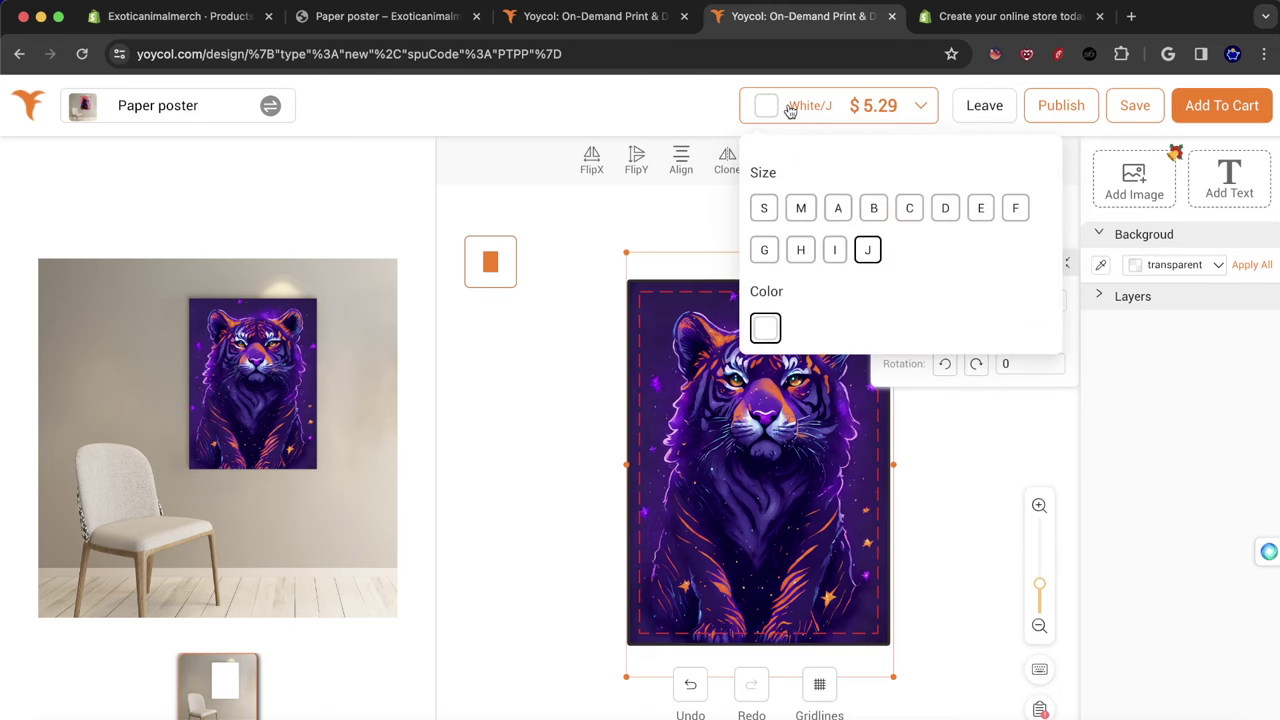
click(1052, 90)
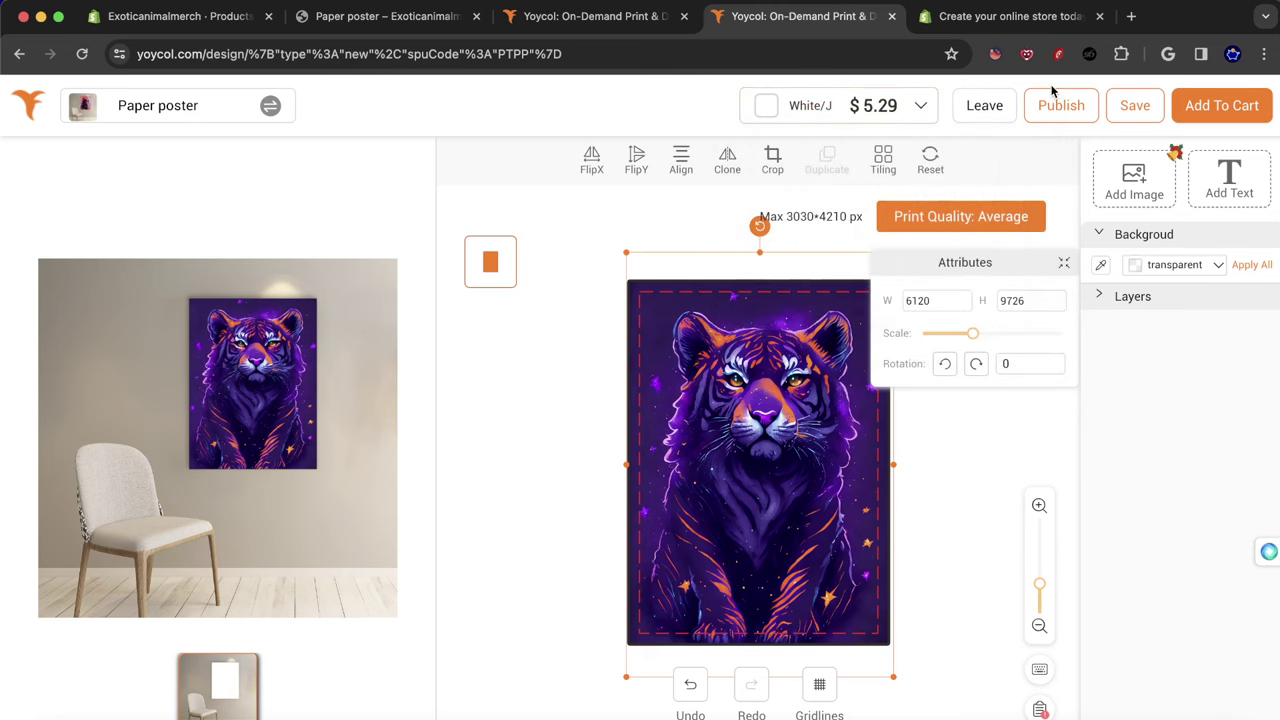
click(1136, 106)
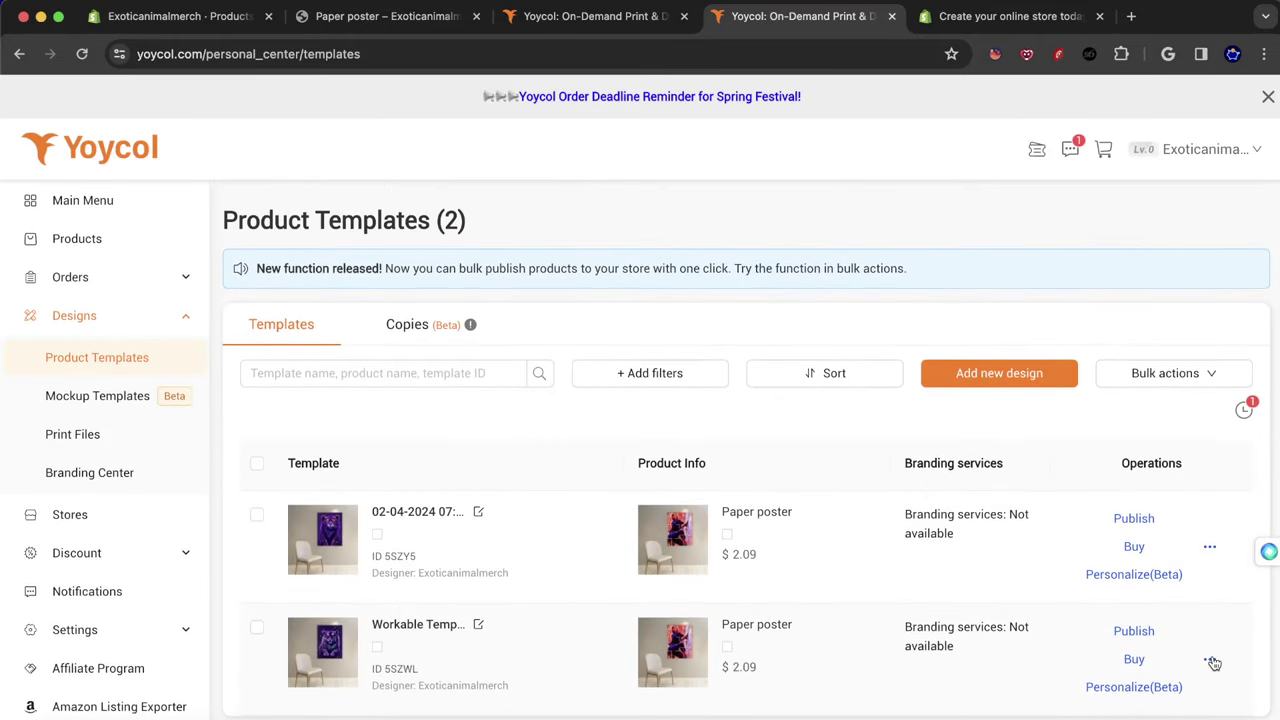
Open the Workable Template in the designer for editing and view its size and price options.
mouse_move(1213, 663)
click(1184, 518)
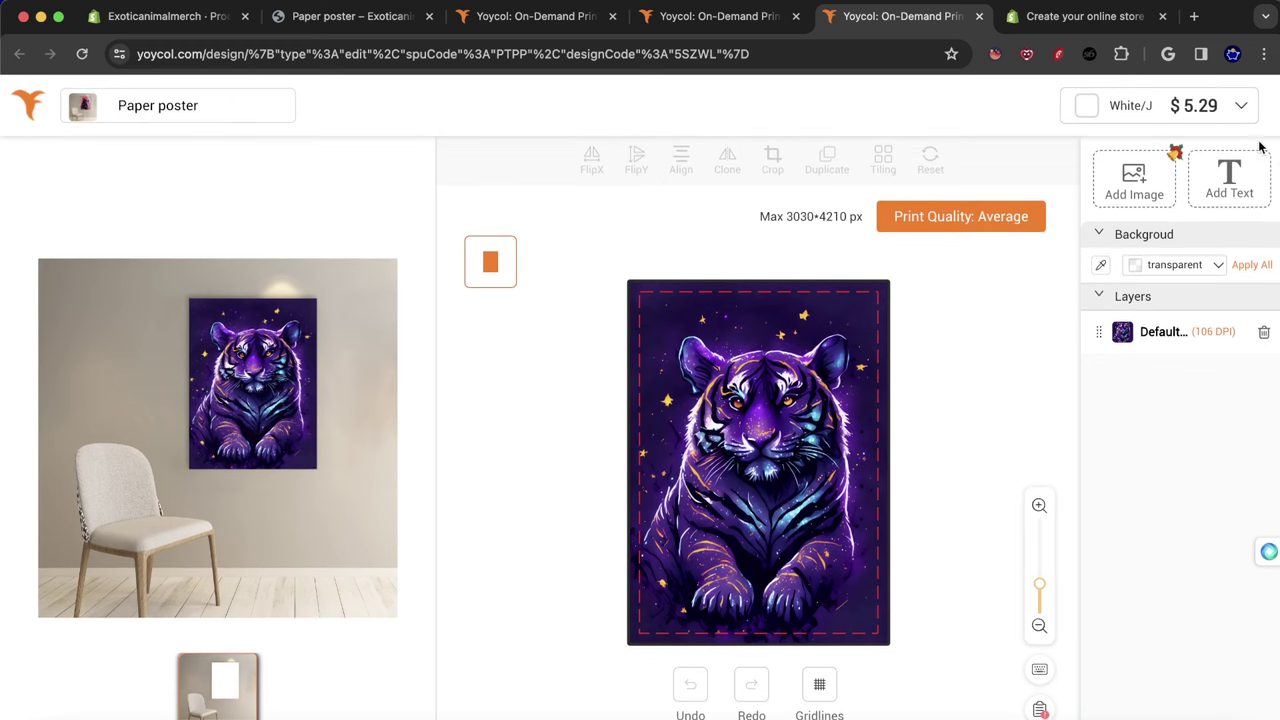
click(1235, 106)
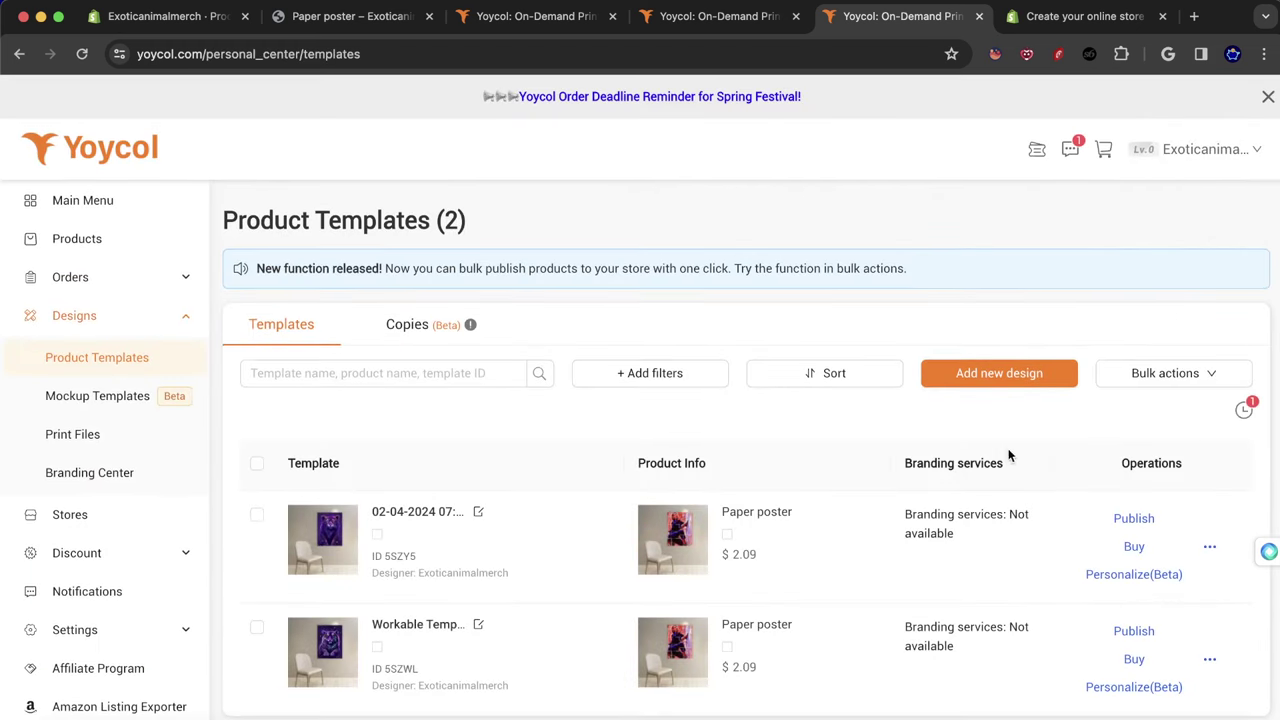
Open the publishing settings of the tiger poster template with ID 5SZY5 for the Exoticanimalmerch Shopify store.
click(1210, 547)
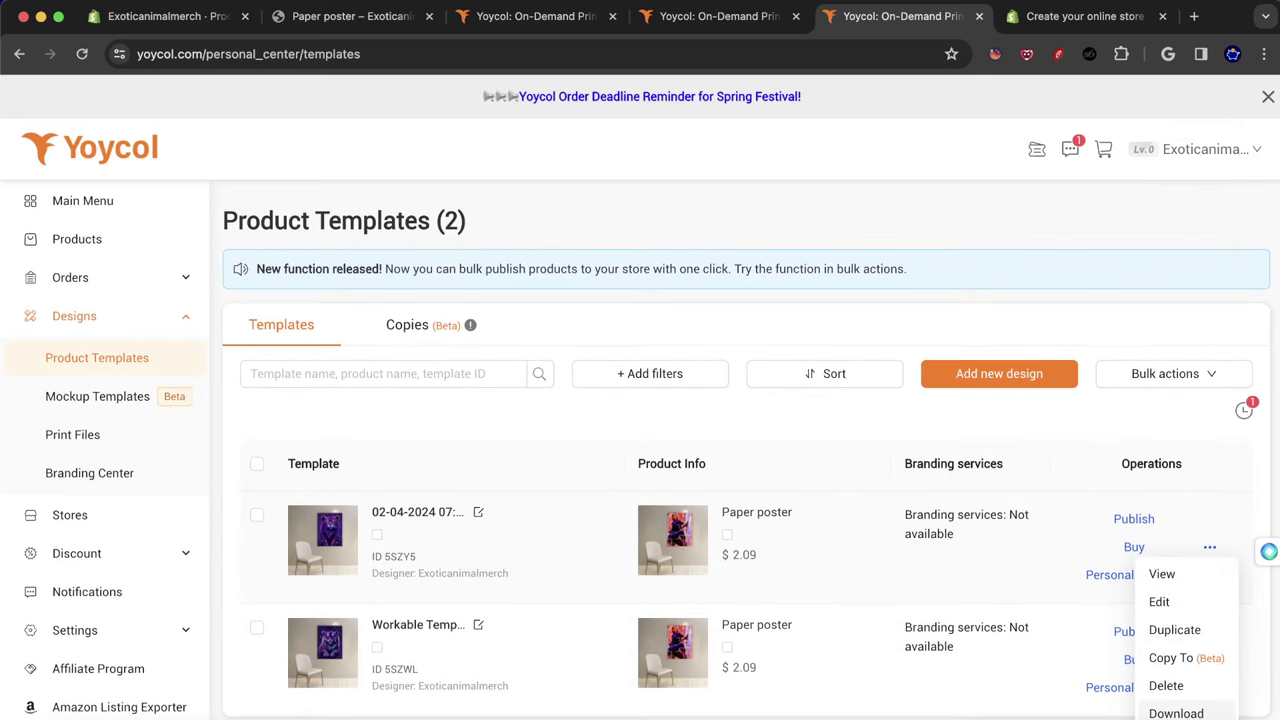
click(1140, 520)
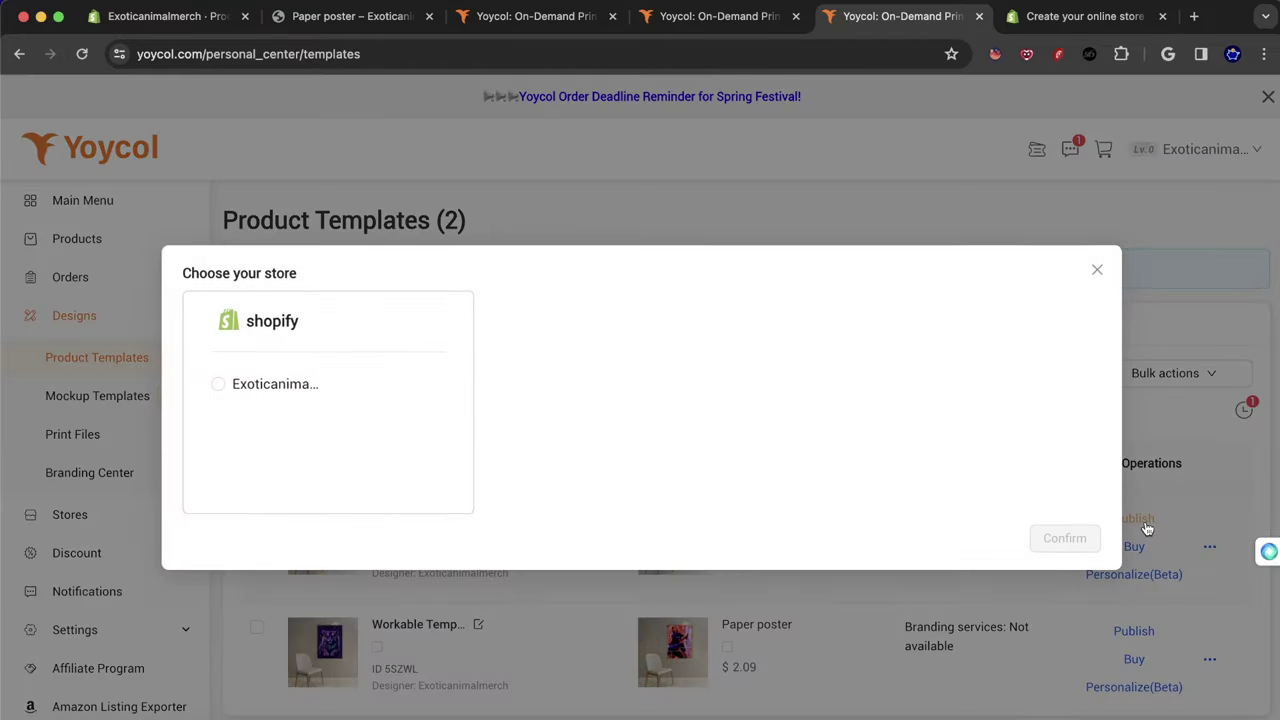
click(285, 390)
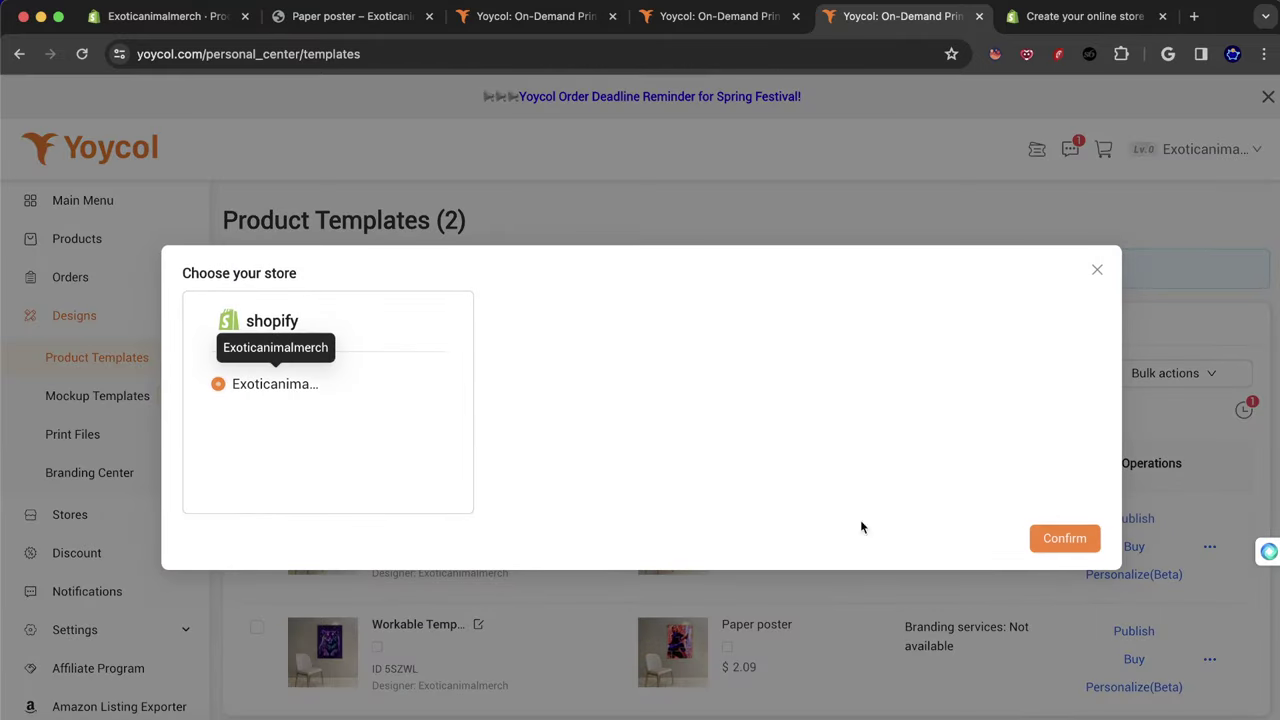
click(1063, 540)
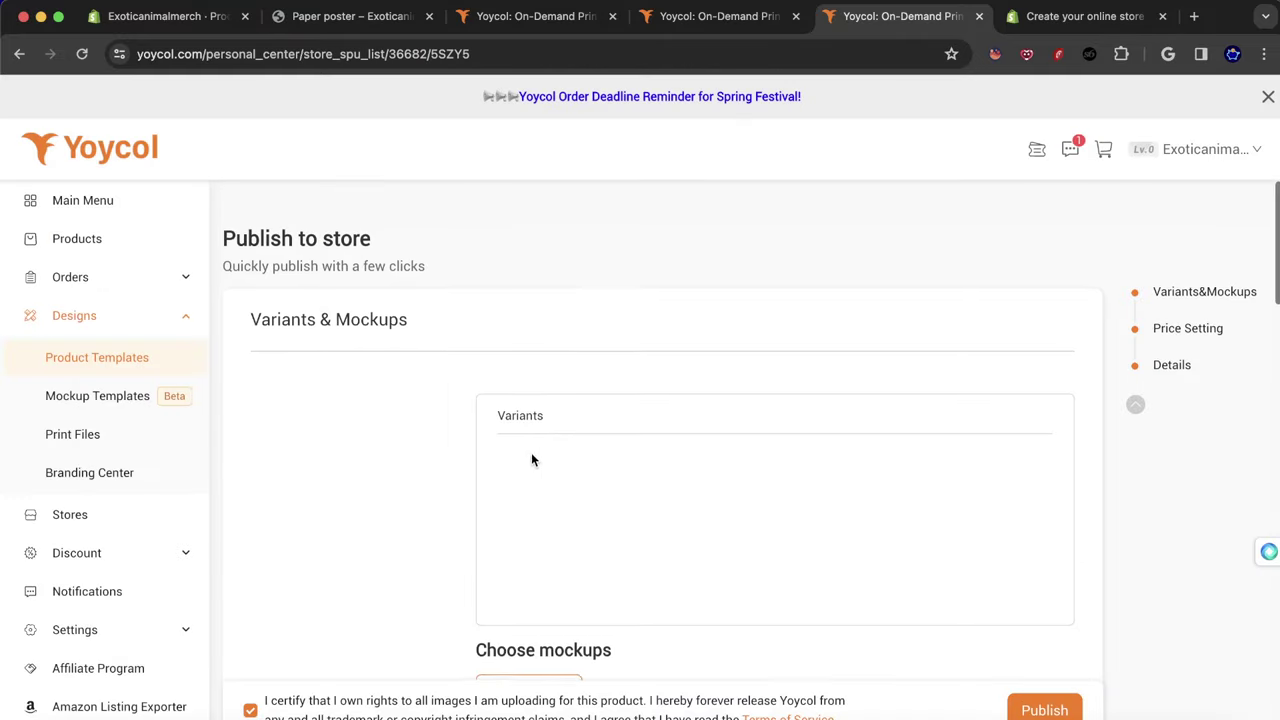
scroll(600, 450, down, 2)
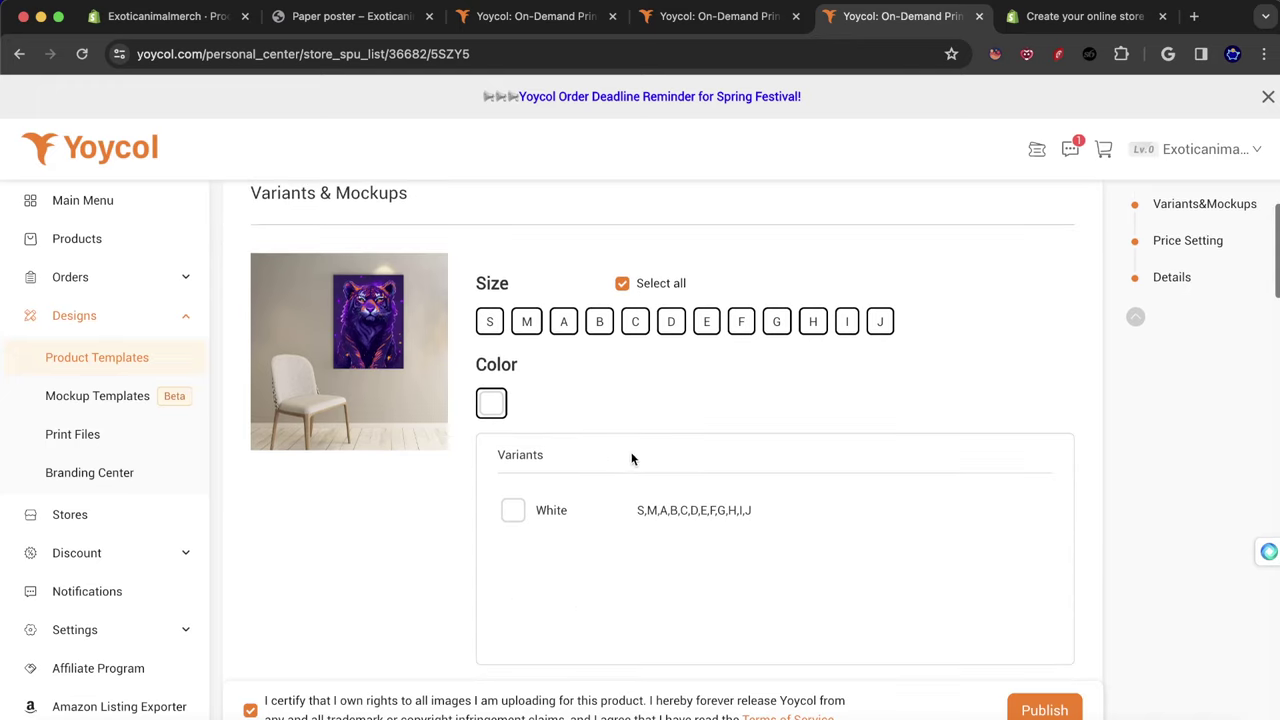
Deselect the white colour and every poster size except J in the publishing variants.
click(491, 403)
scroll(500, 370, down, 2)
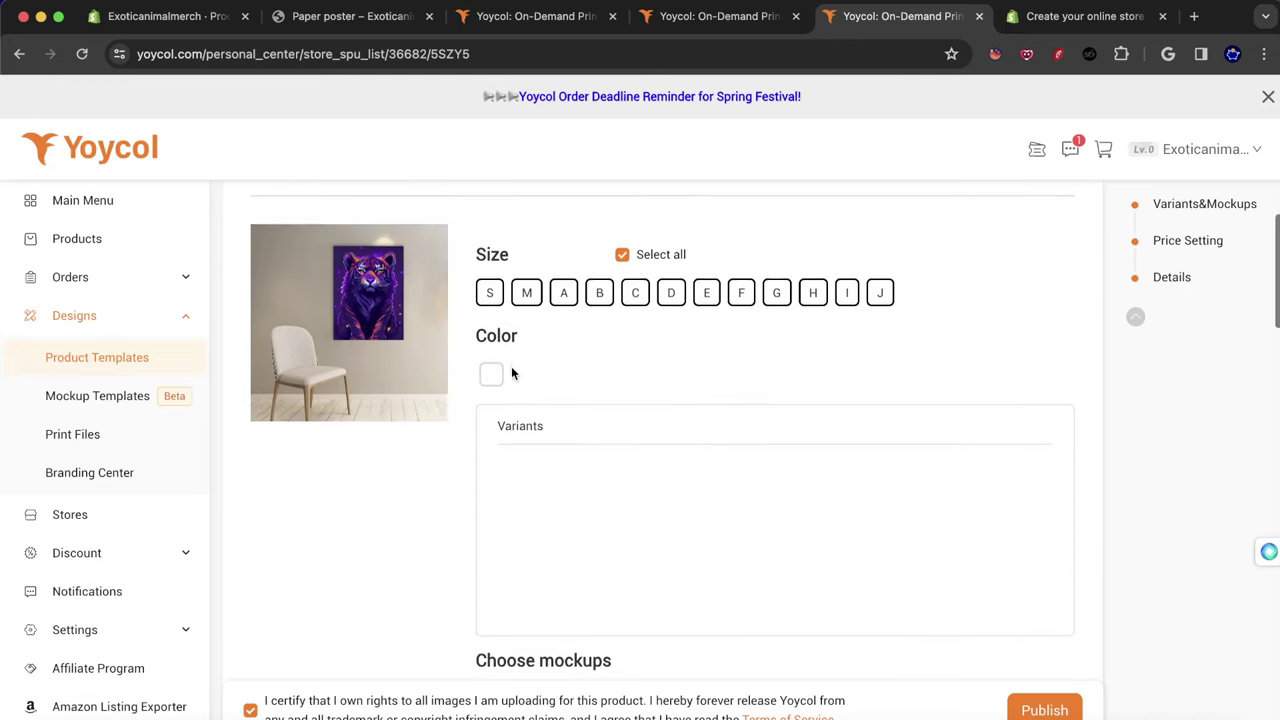
scroll(511, 366, up, 3)
click(489, 343)
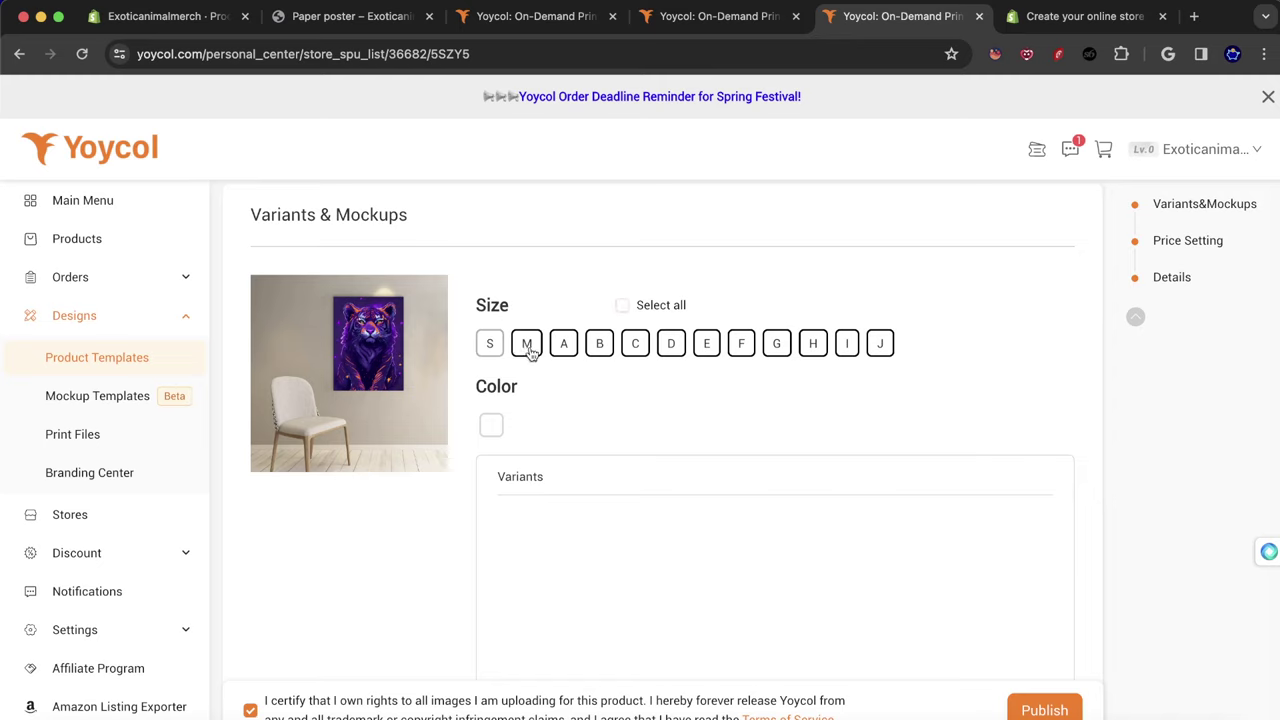
click(527, 343)
click(563, 343)
click(599, 343)
click(634, 343)
click(671, 343)
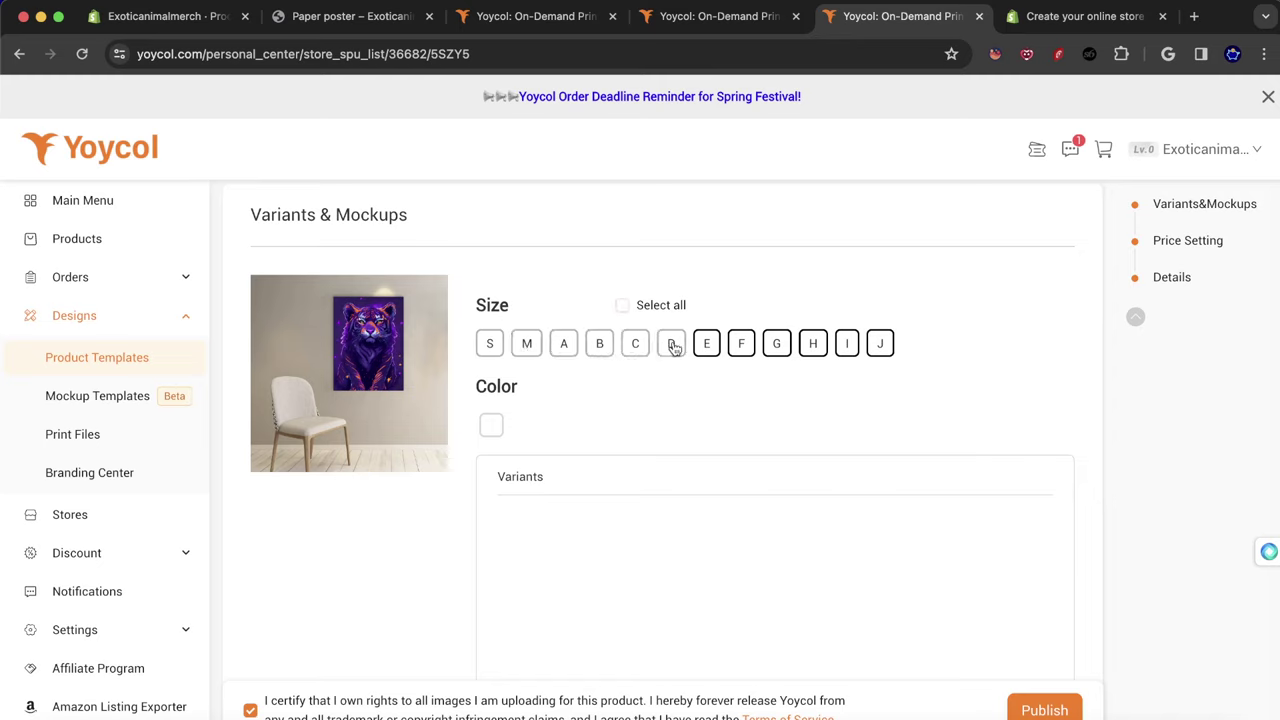
click(706, 343)
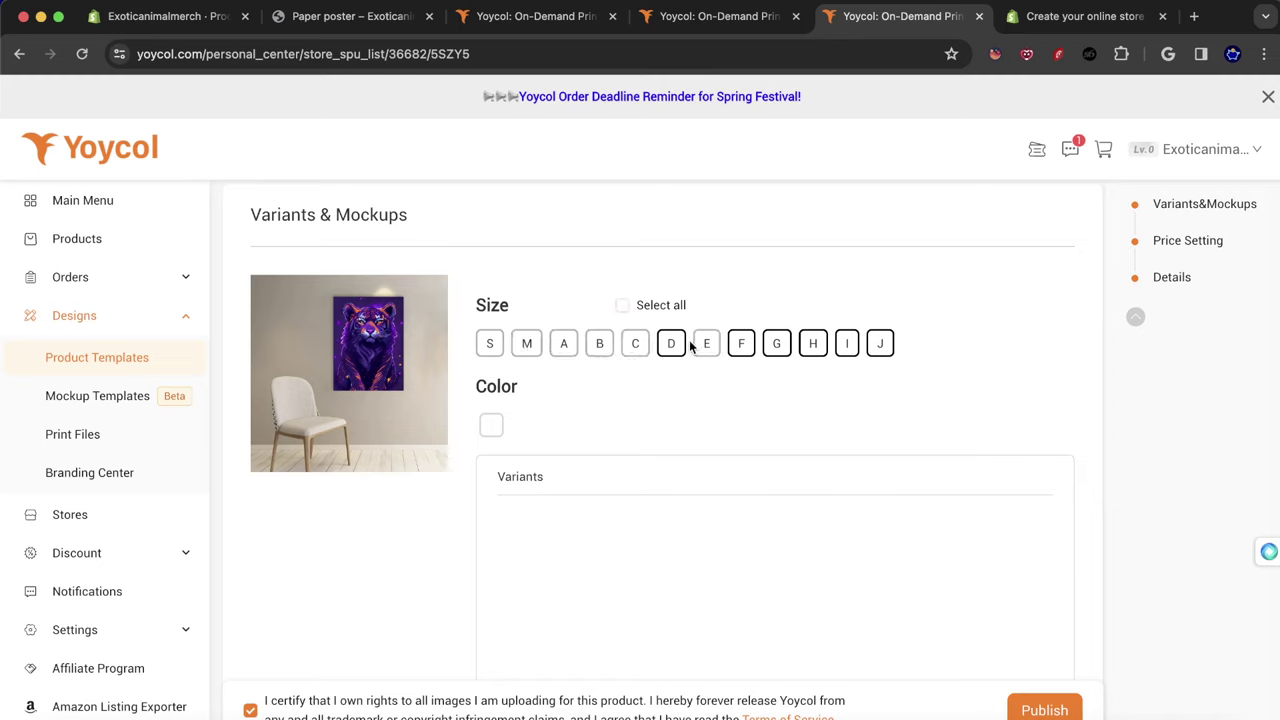
click(742, 344)
click(777, 344)
click(812, 344)
click(840, 344)
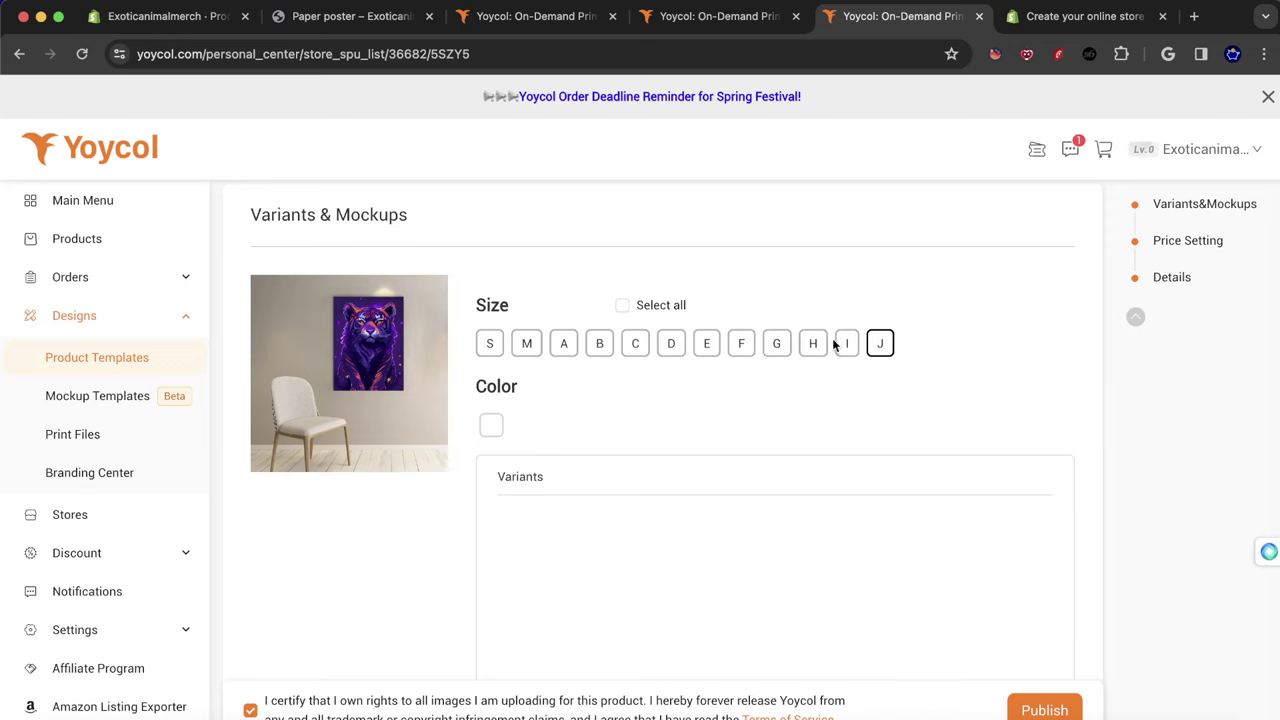
Review the price settings, description, size guide and available product collections on the publishing page.
scroll(834, 344, down, 10)
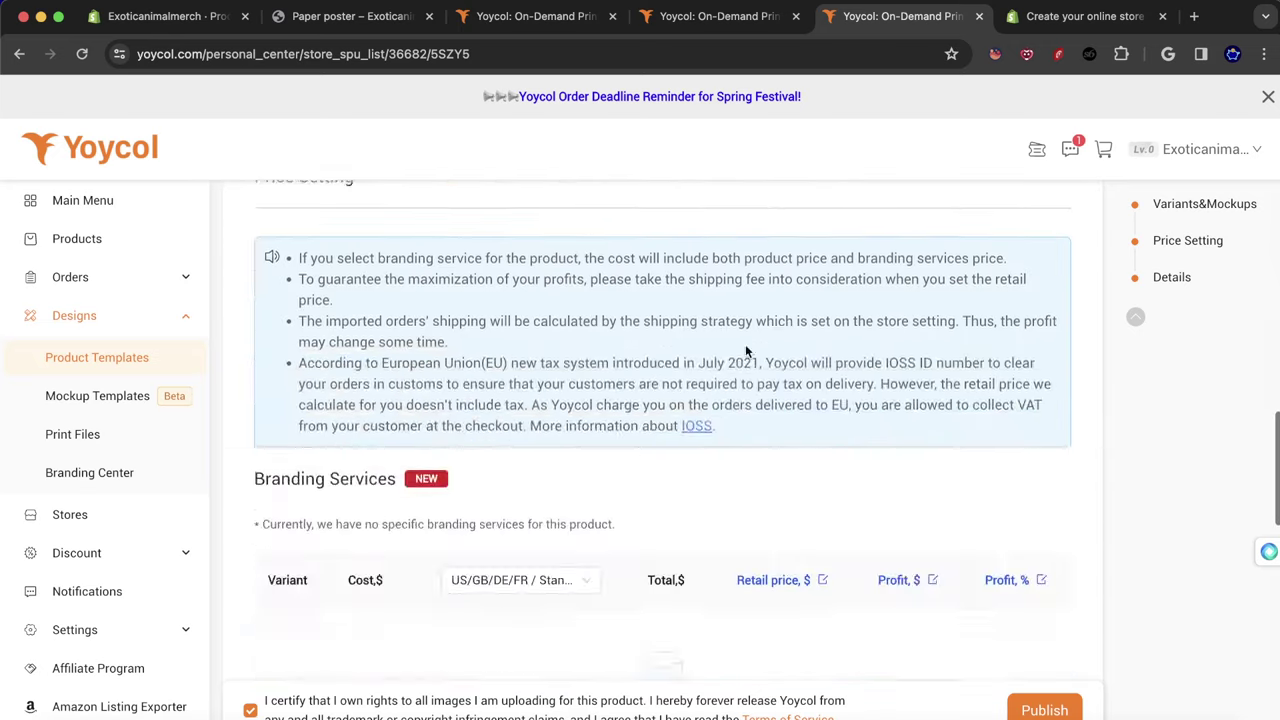
scroll(745, 350, down, 15)
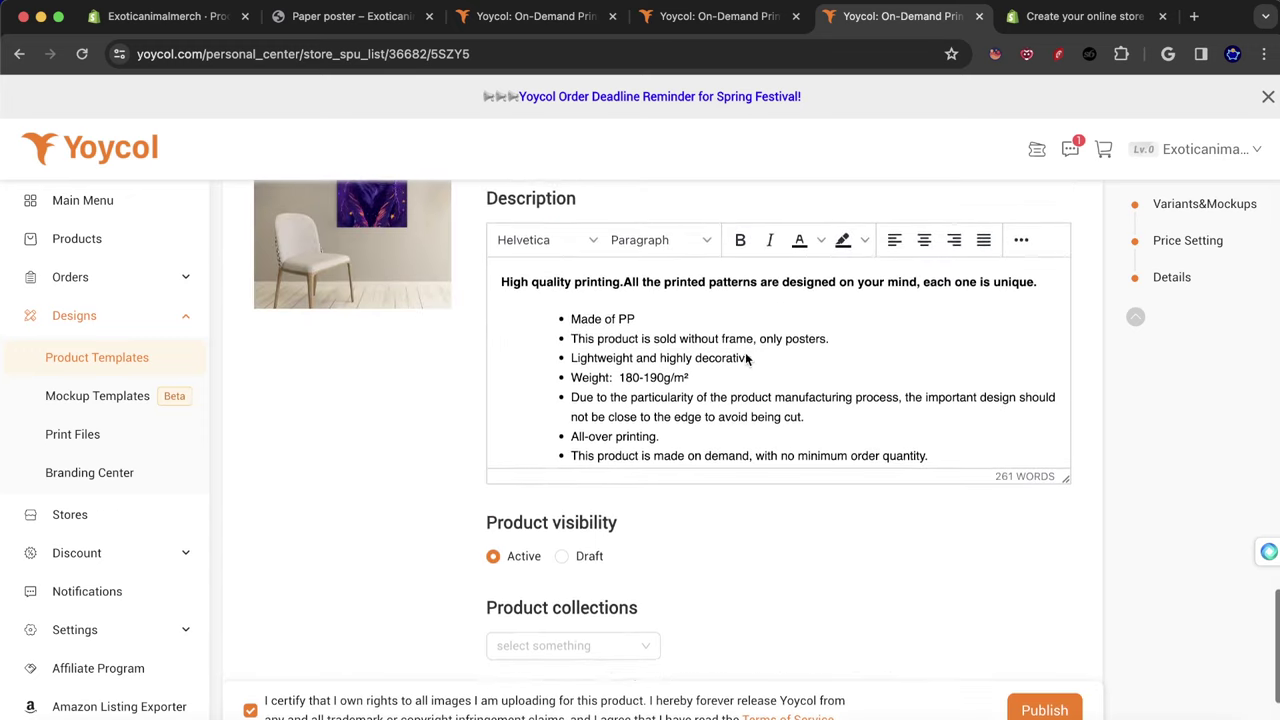
scroll(745, 358, down, 5)
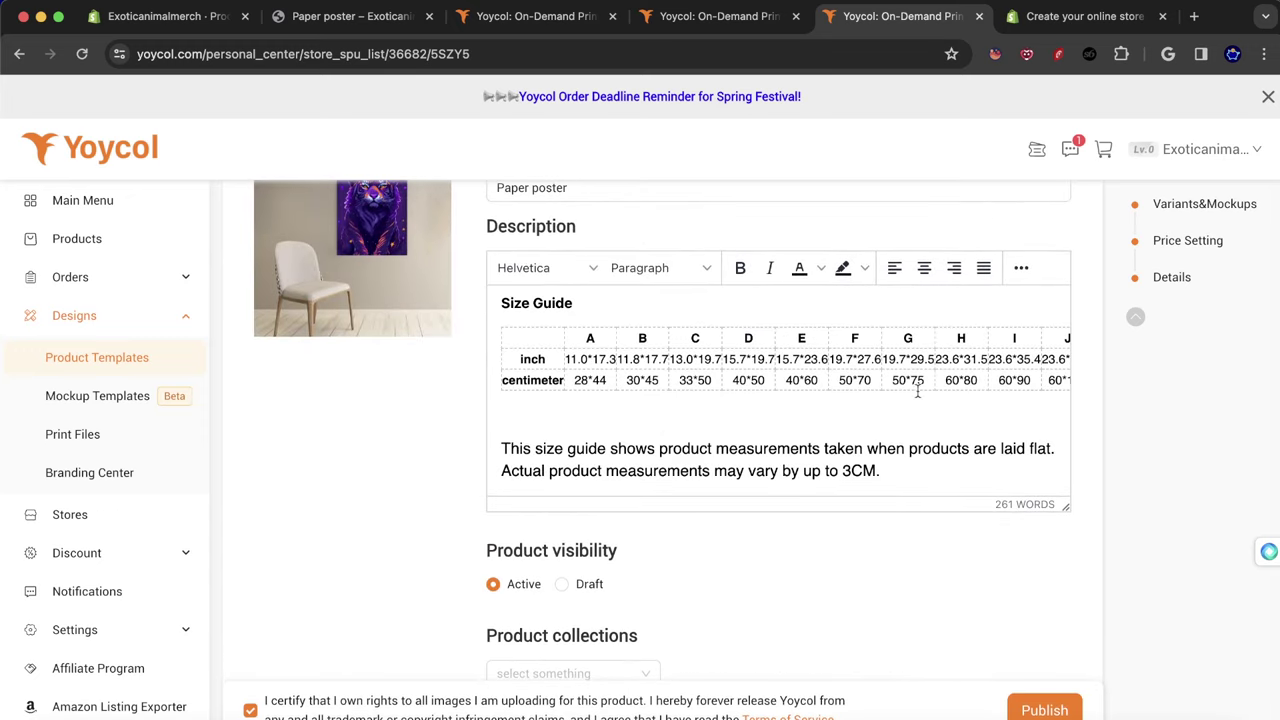
scroll(780, 491, down, 3)
click(615, 500)
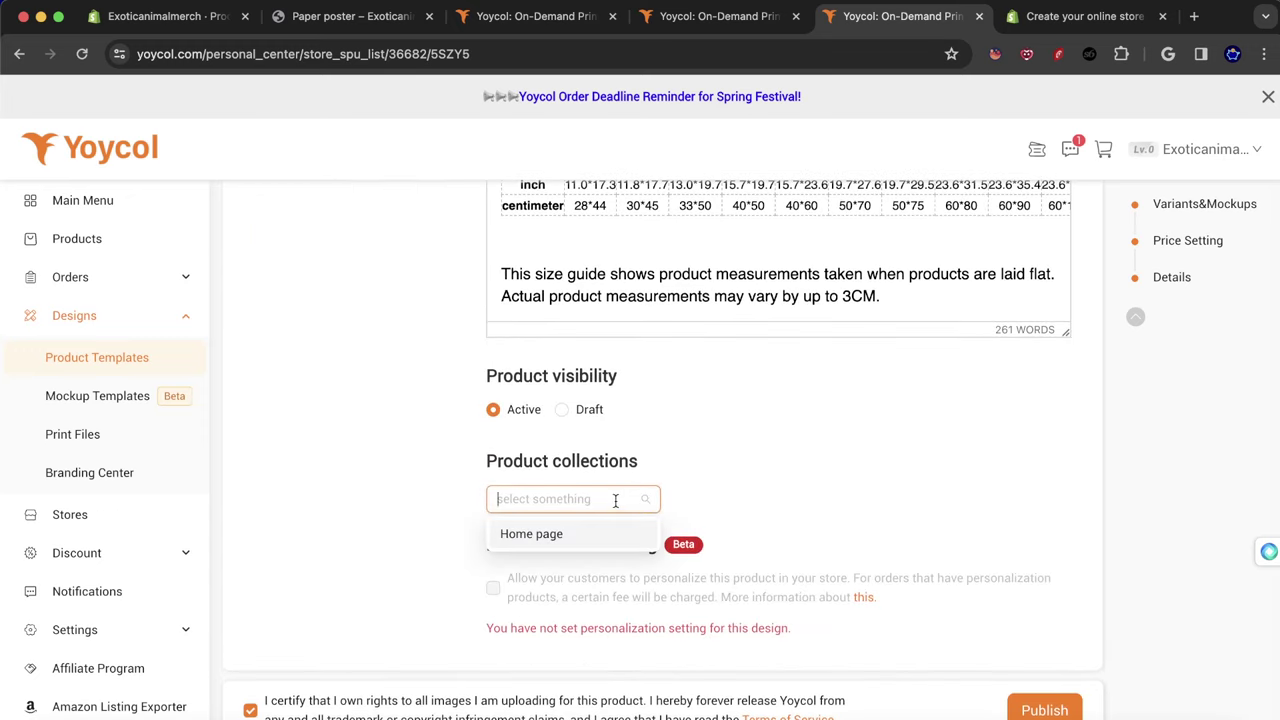
scroll(512, 486, up, 5)
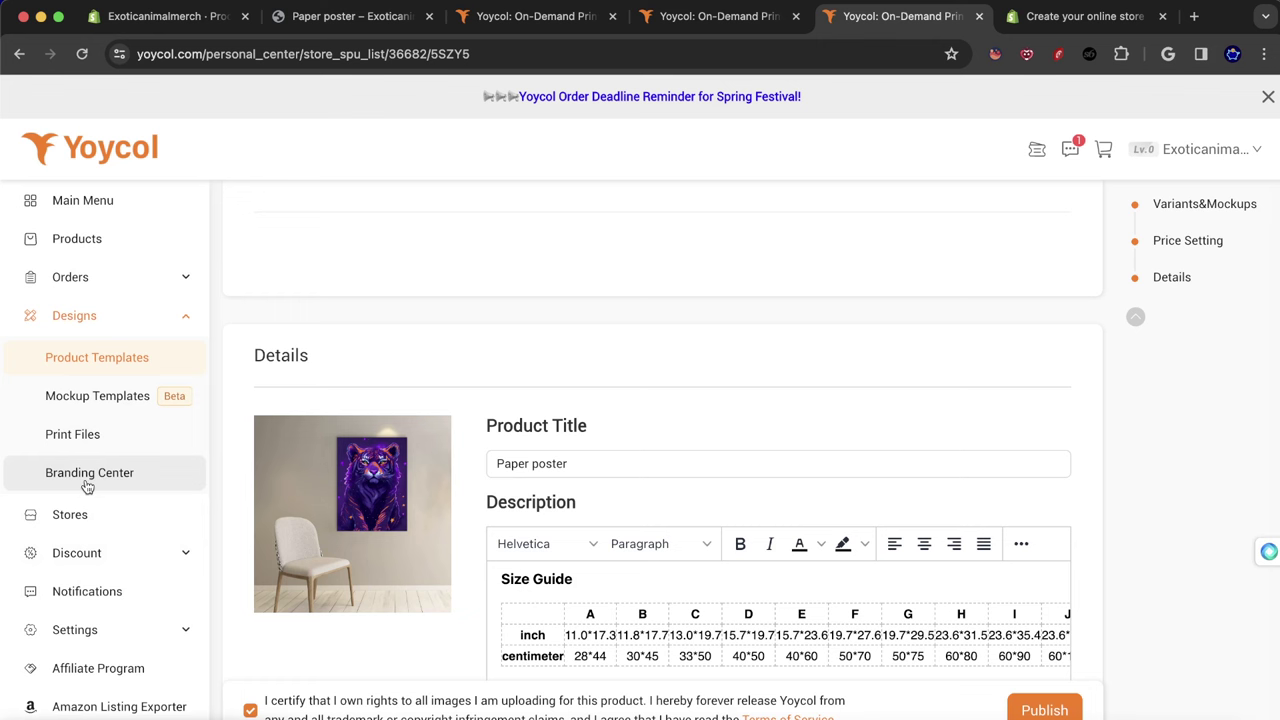
Look through all three pages of uploaded print files to see which animals the designs cover.
click(74, 434)
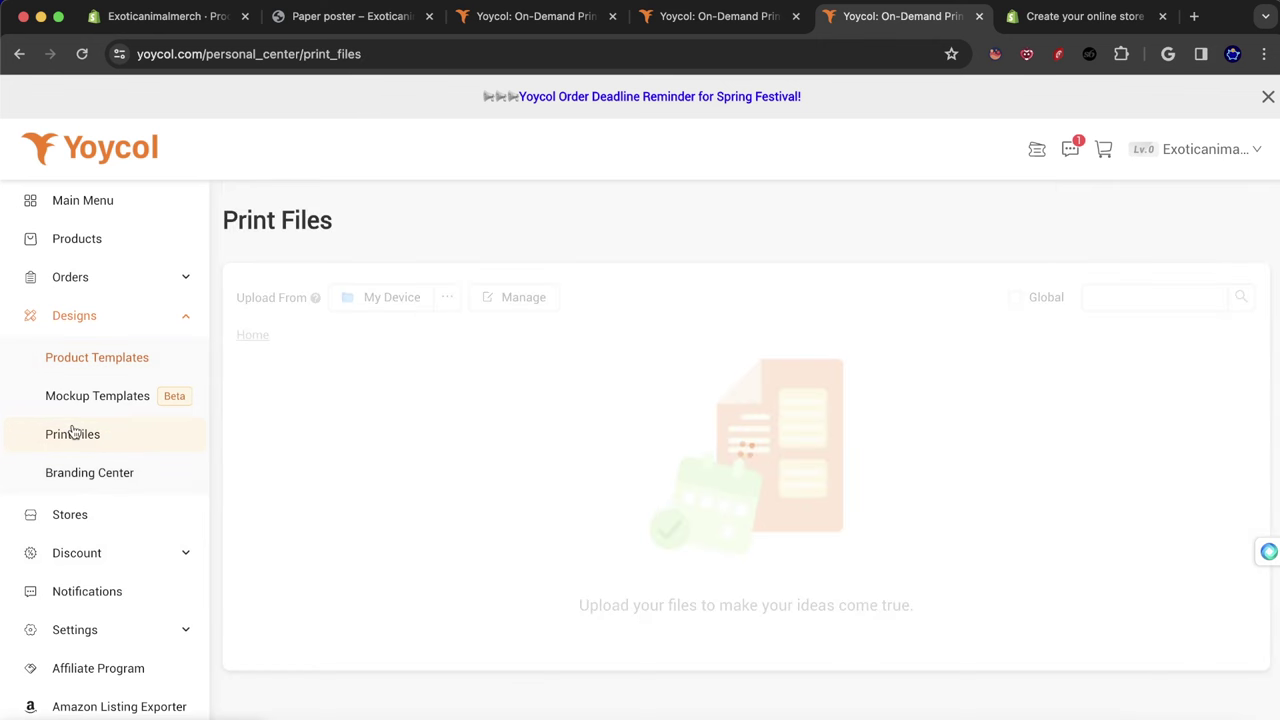
scroll(410, 405, down, 1)
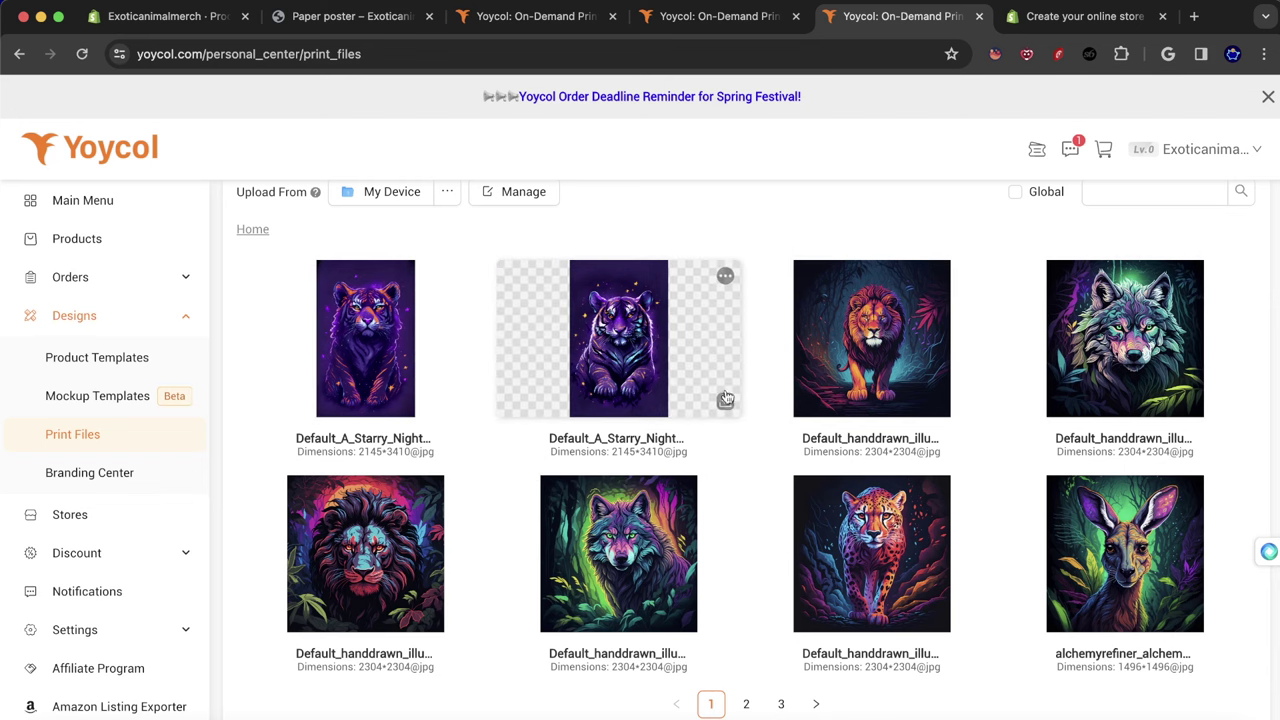
scroll(1151, 380, down, 1)
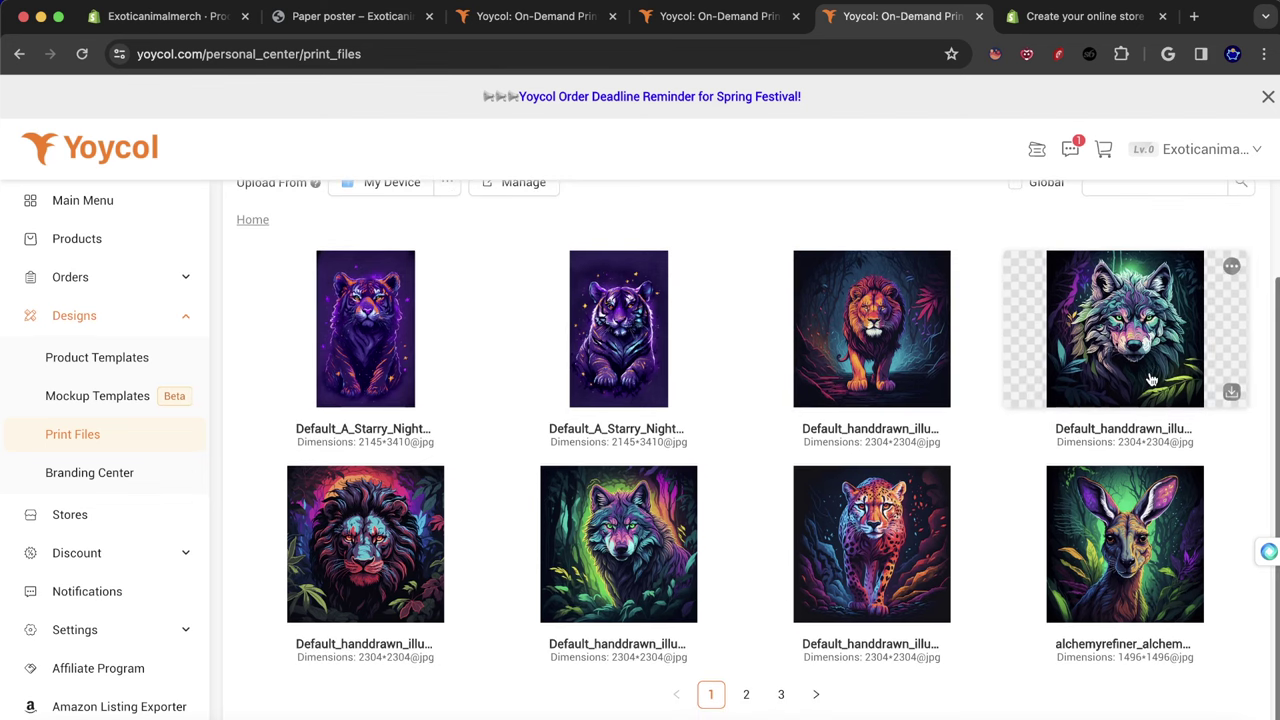
click(748, 696)
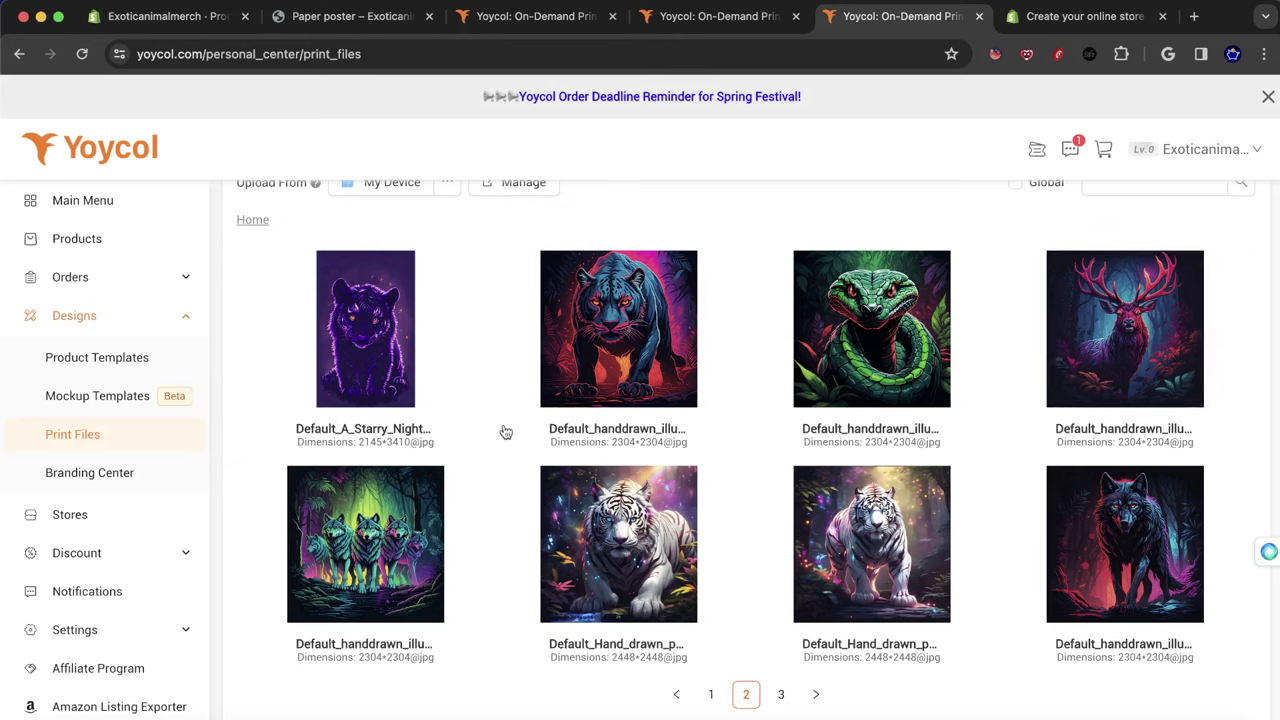
click(780, 693)
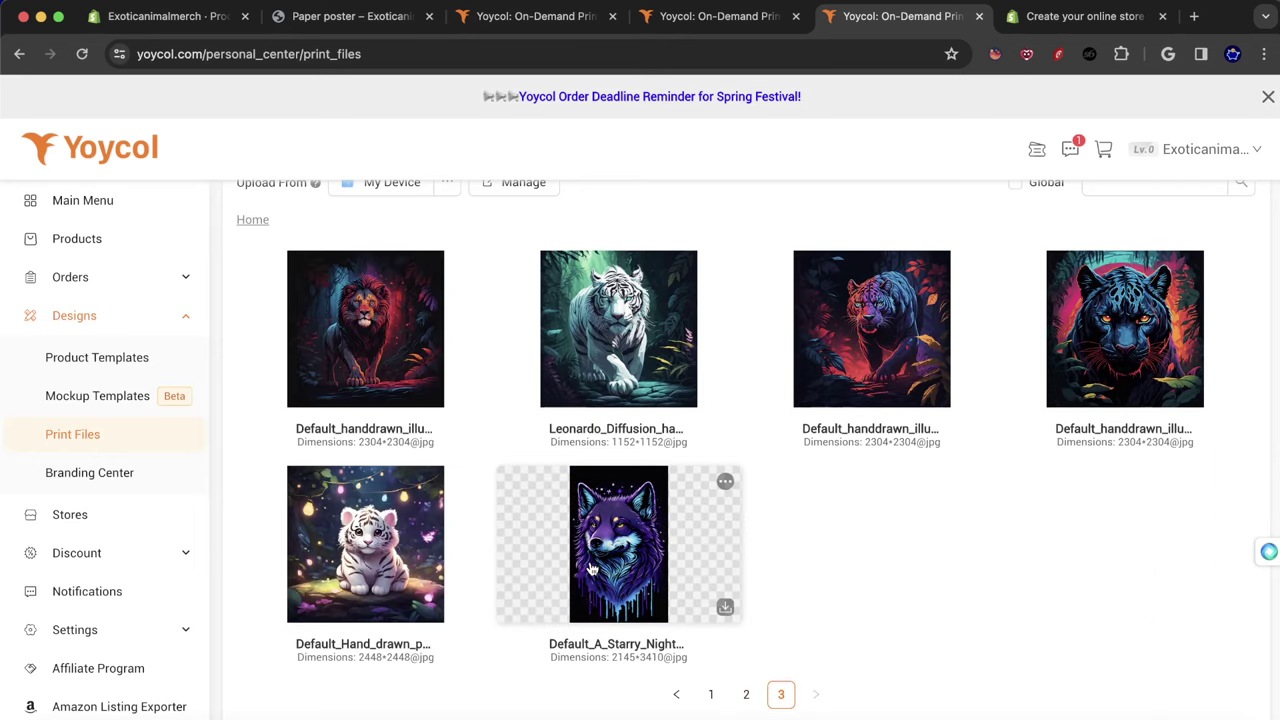
click(717, 694)
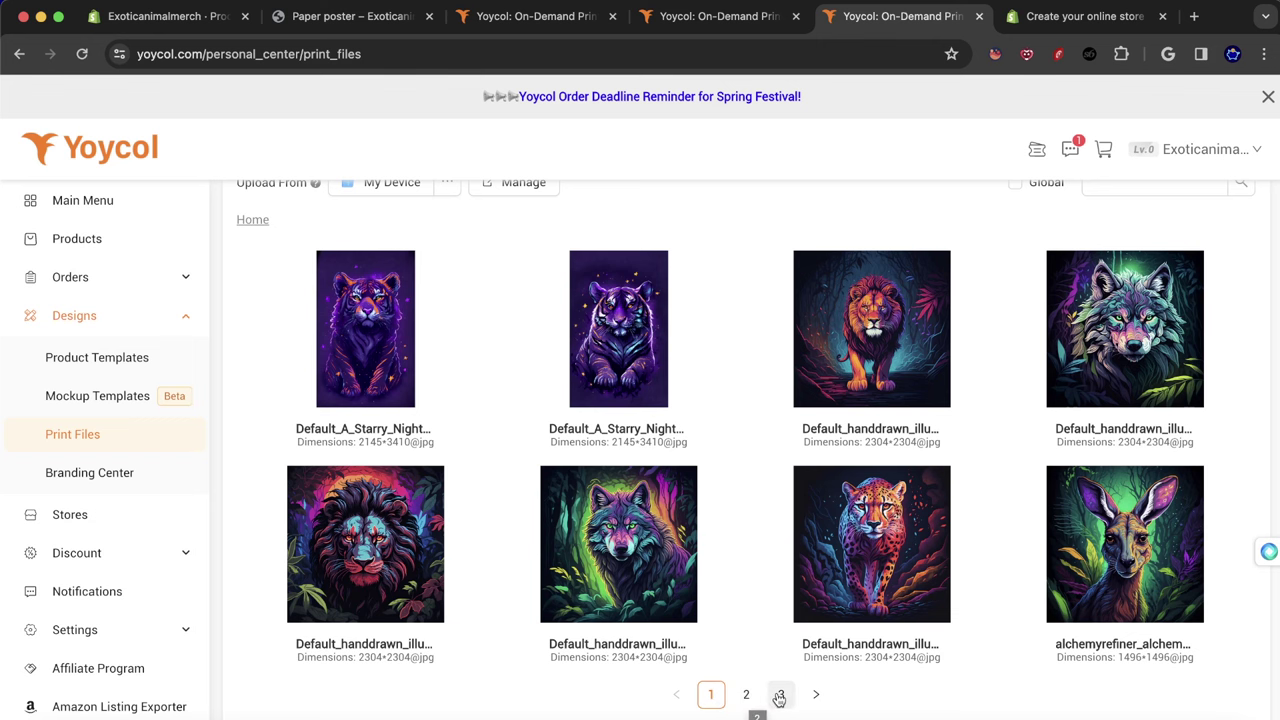
click(781, 694)
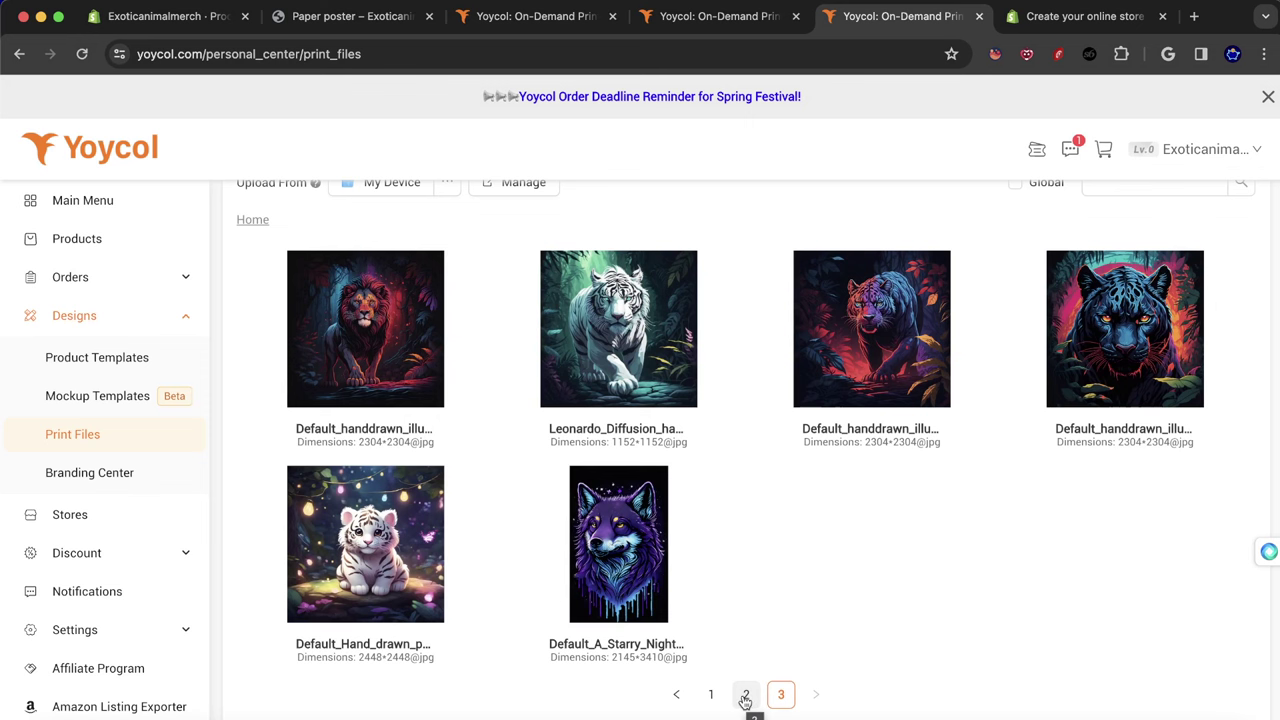
click(745, 696)
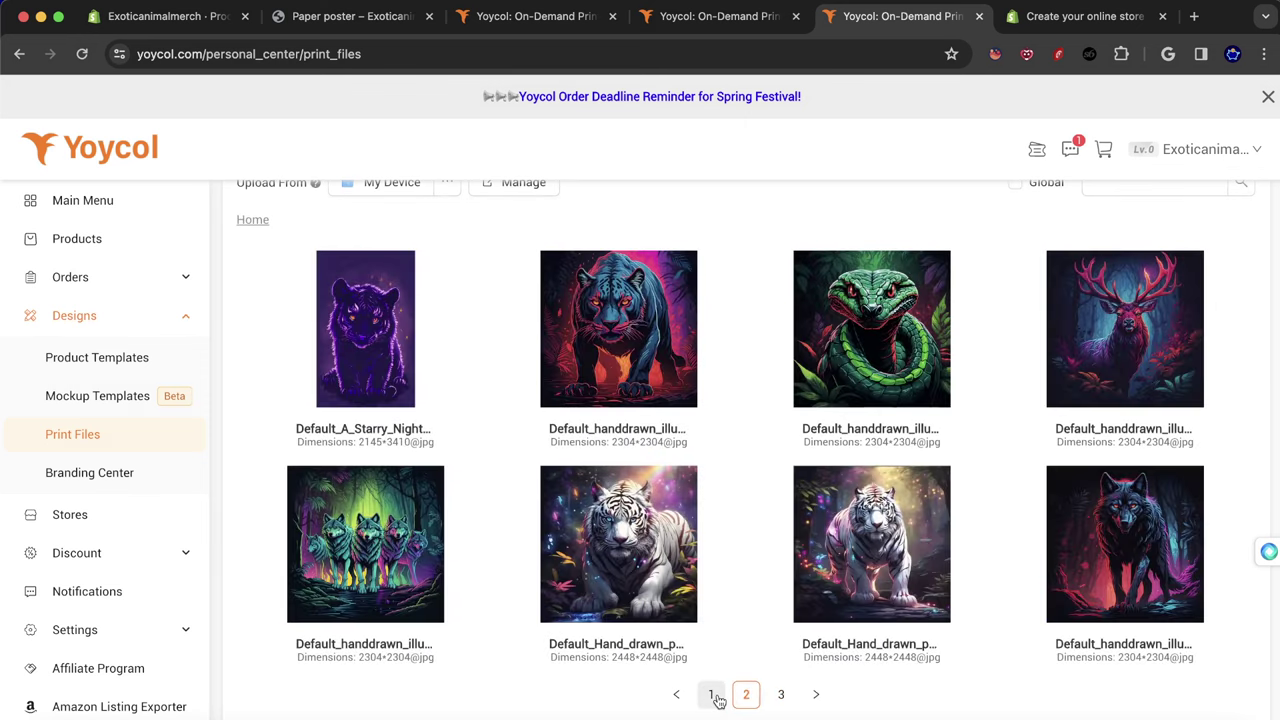
click(717, 698)
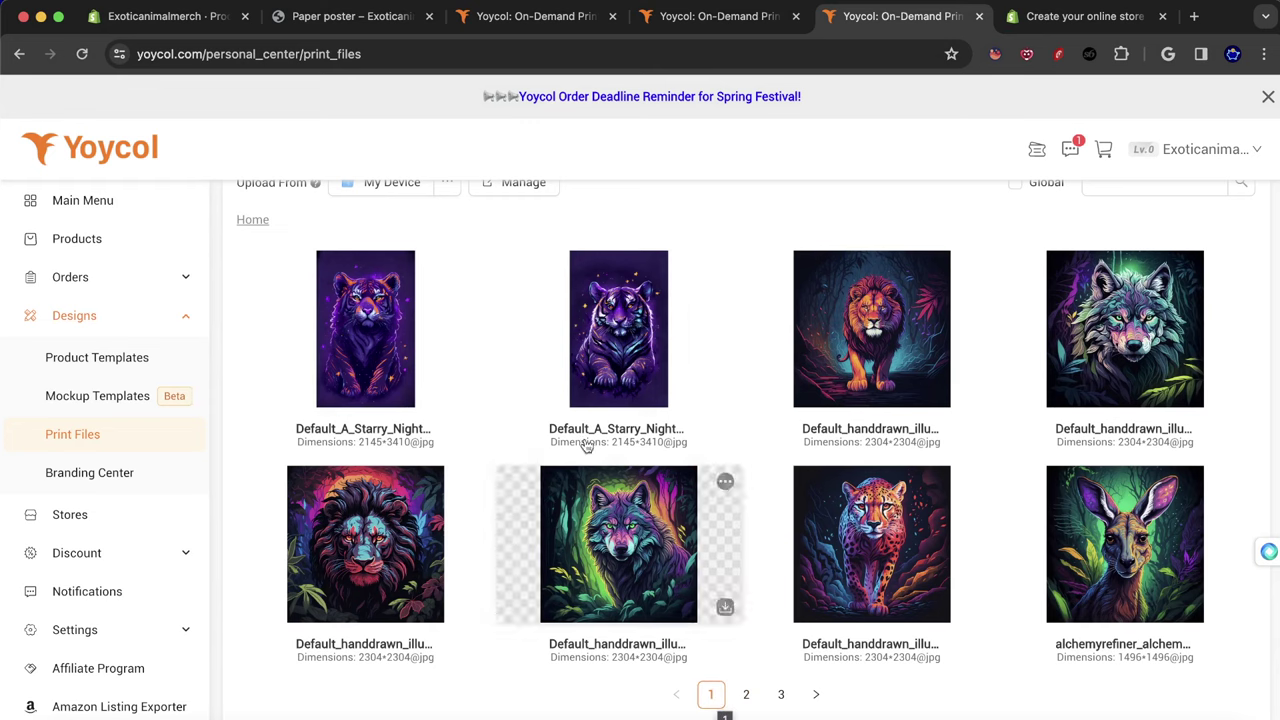
click(742, 697)
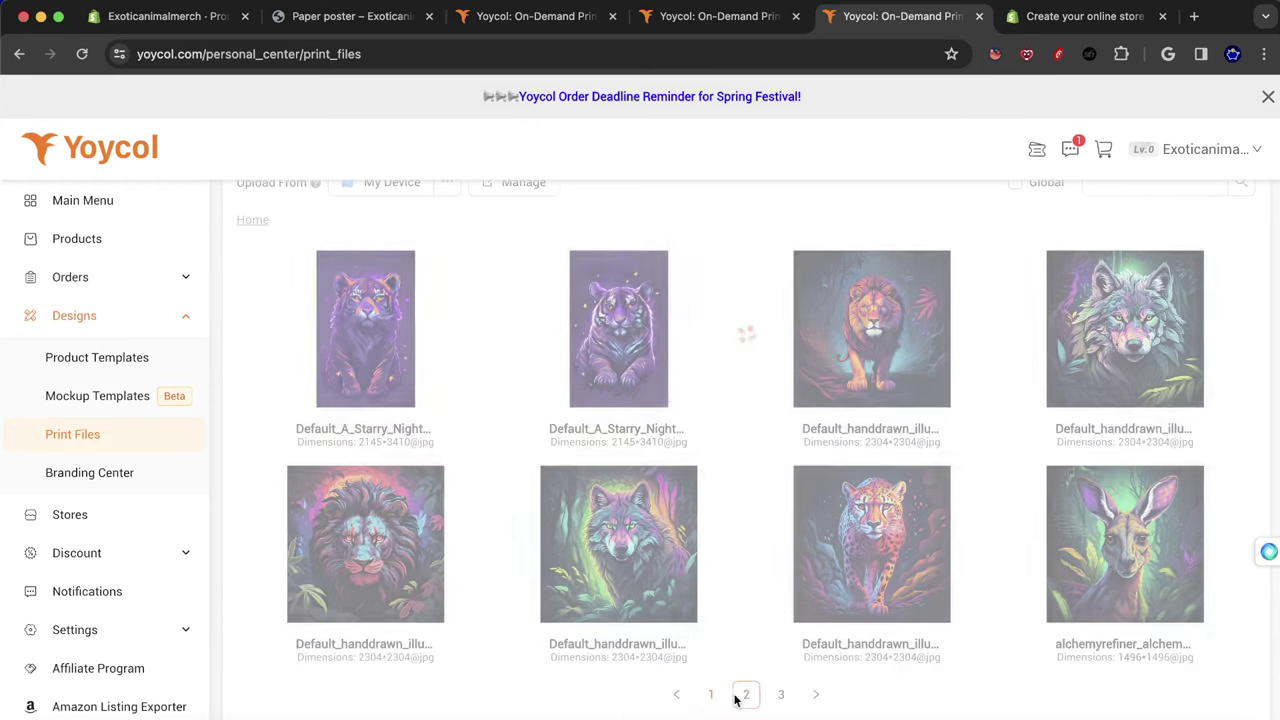
Switch to the Shopify admin and create a manual collection titled Wolf Posters.
click(140, 17)
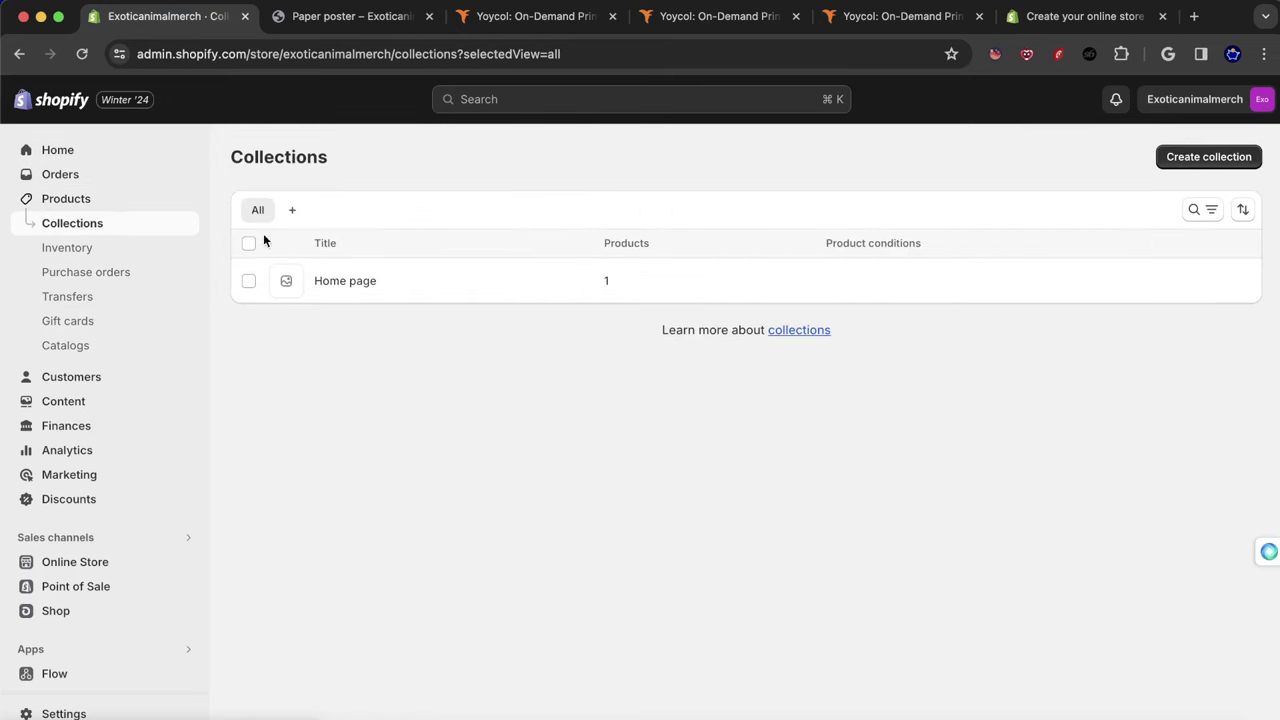
click(1172, 157)
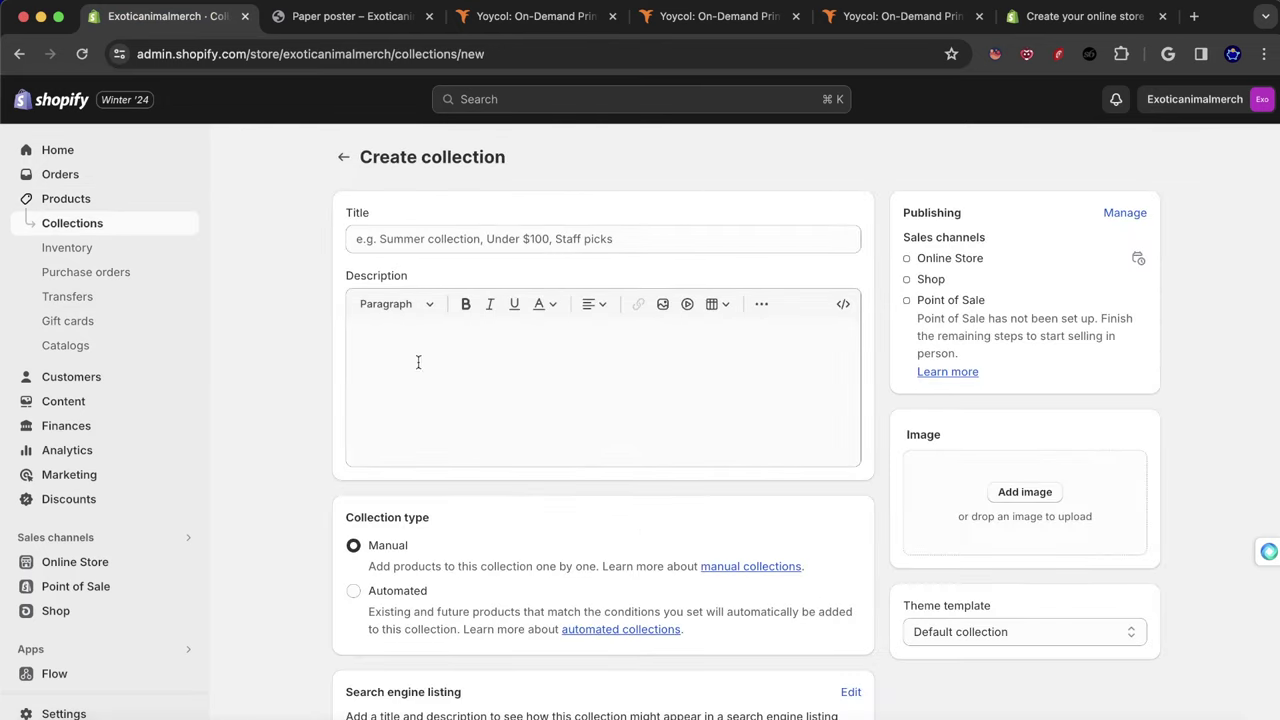
click(434, 230)
text(Wolv)
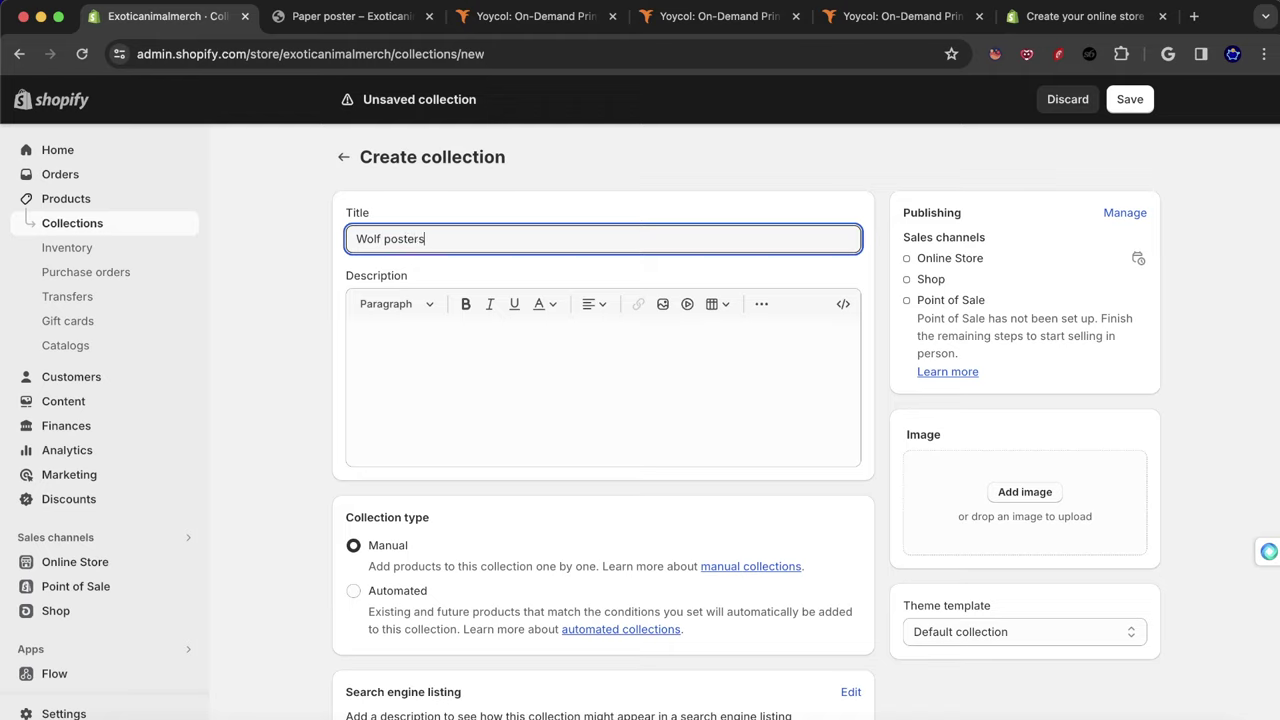
key(BackSpace)
click(1131, 103)
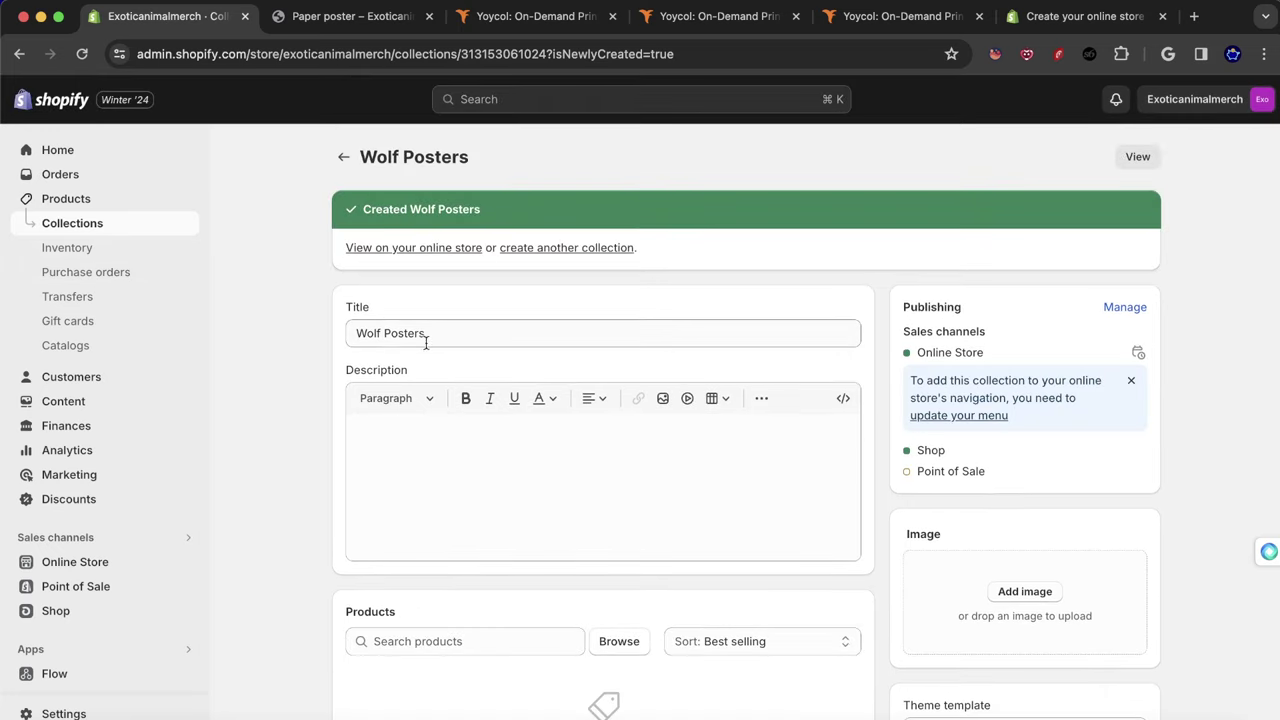
Create another manual collection titled Lion Posters and save it.
click(535, 255)
click(573, 248)
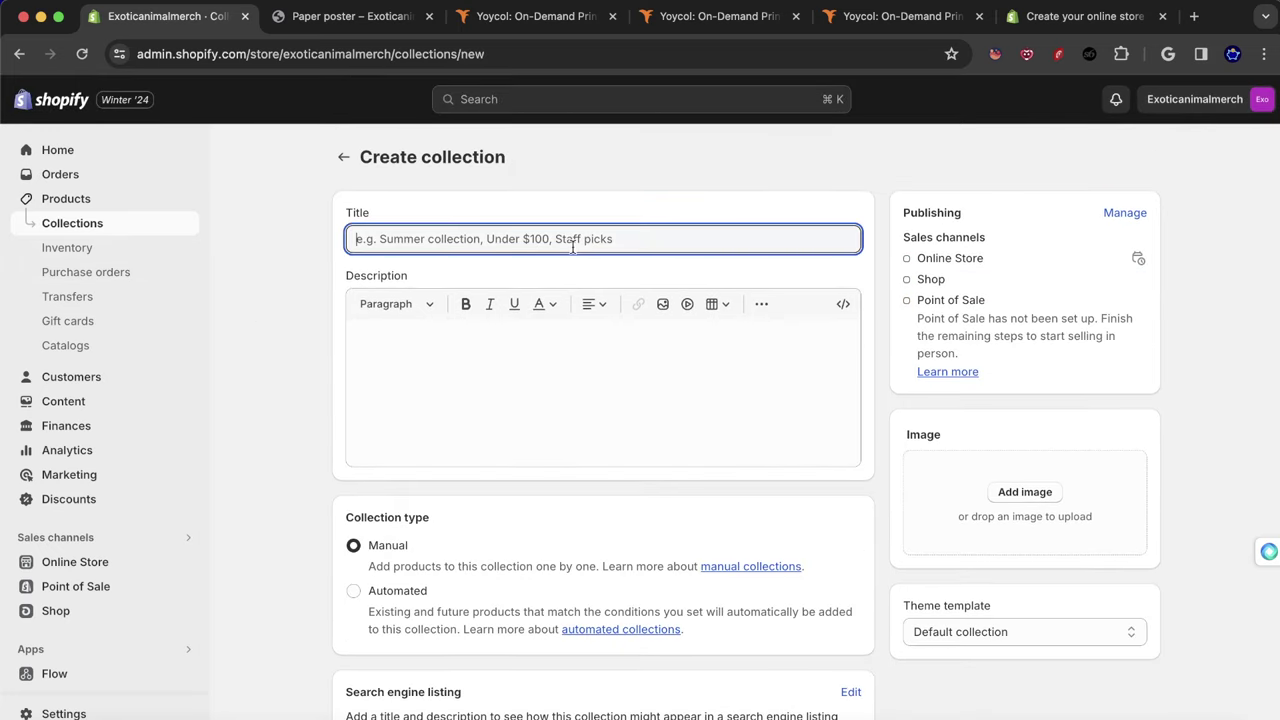
text(Lion Posters)
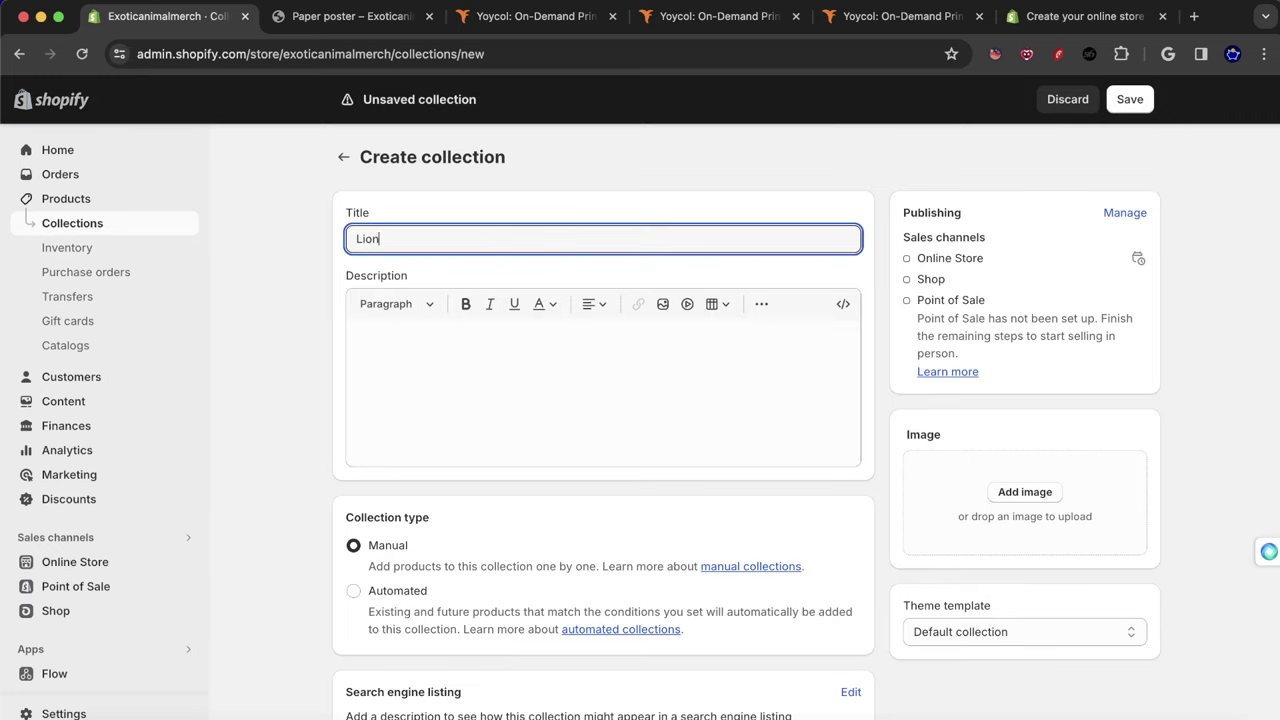
click(1120, 102)
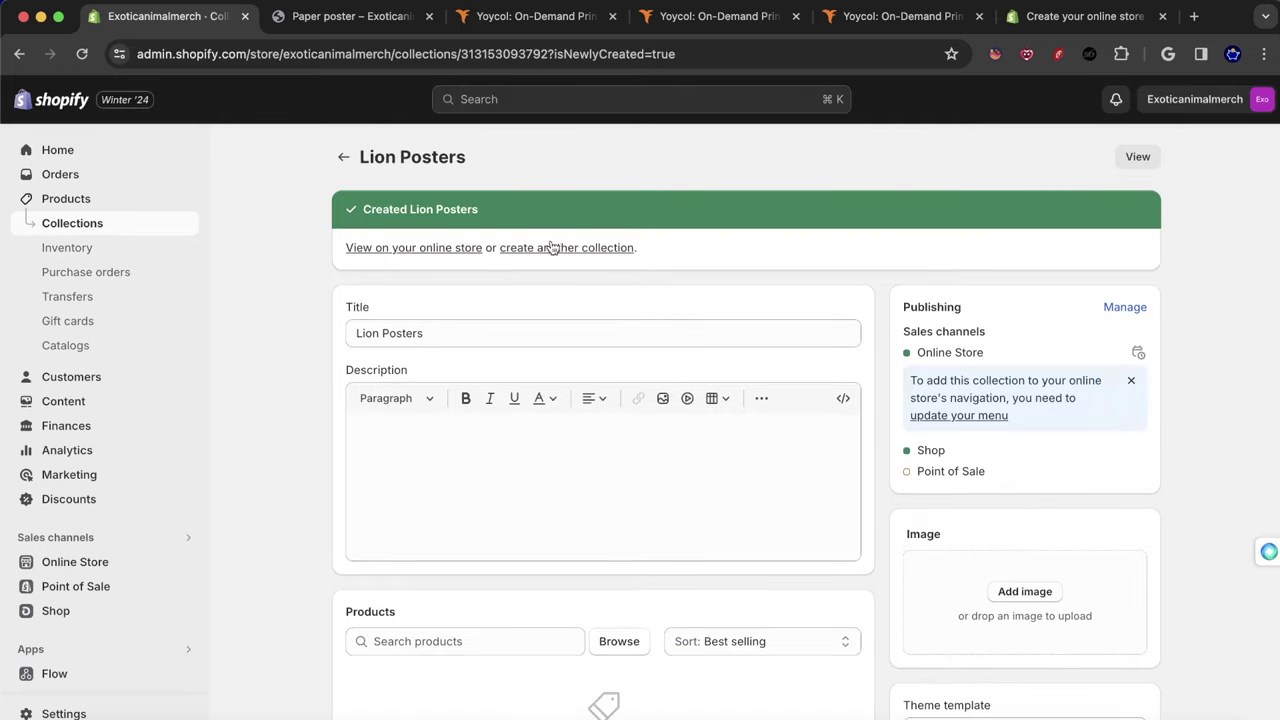
Create another manual collection titled Deer/Stag Posters and save it.
click(551, 248)
click(489, 232)
text(Deer/Stag Posters)
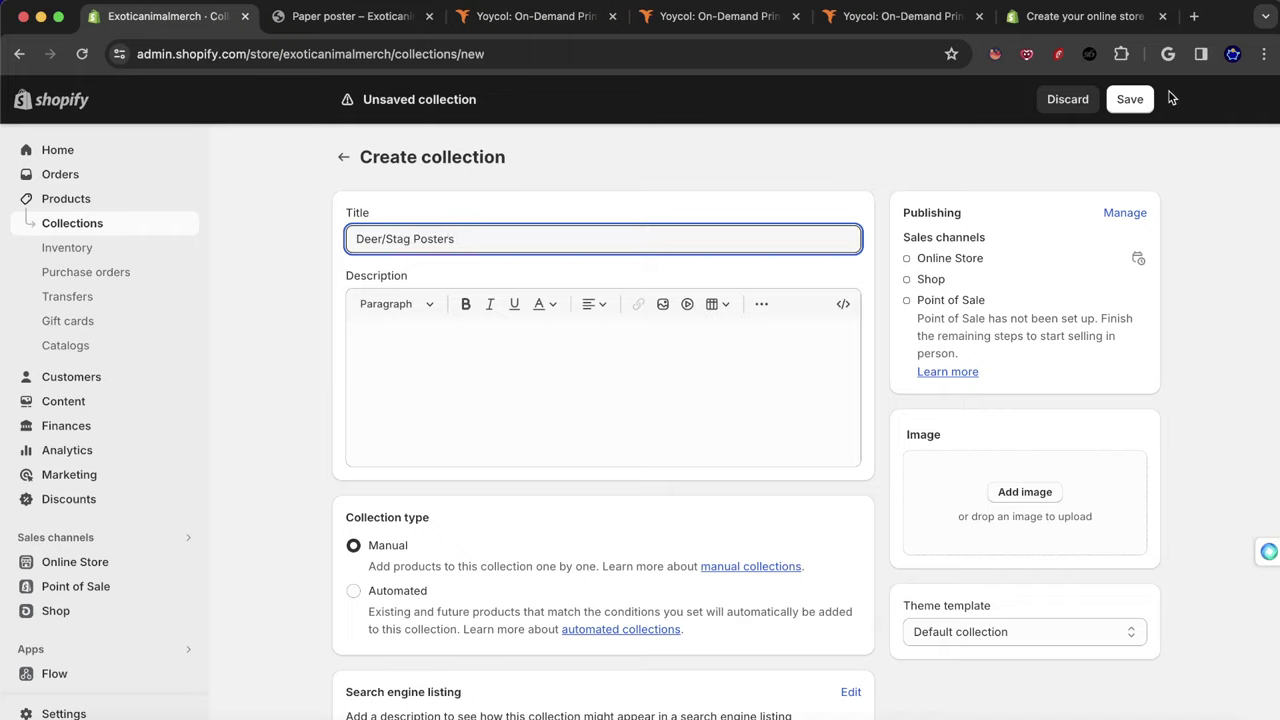
click(1135, 99)
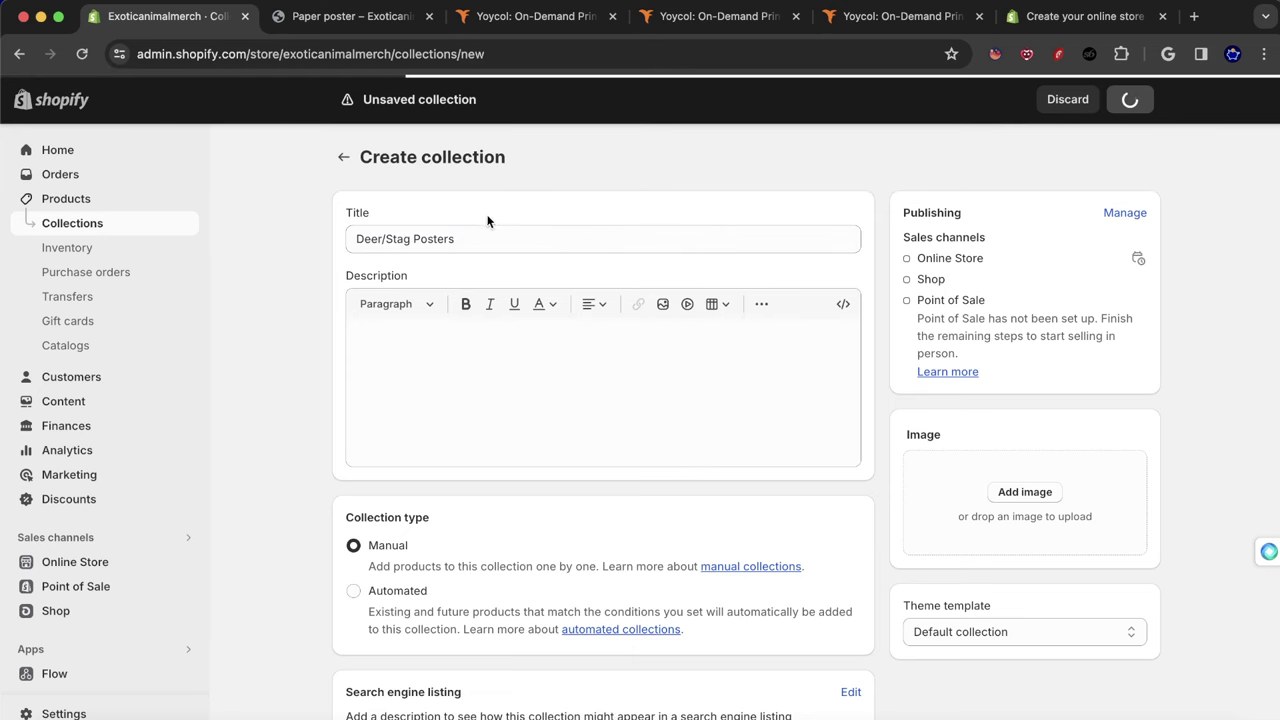
Create and save a further manual collection titled Panther & Tiger Posters.
drag(492, 220, 553, 252)
click(553, 248)
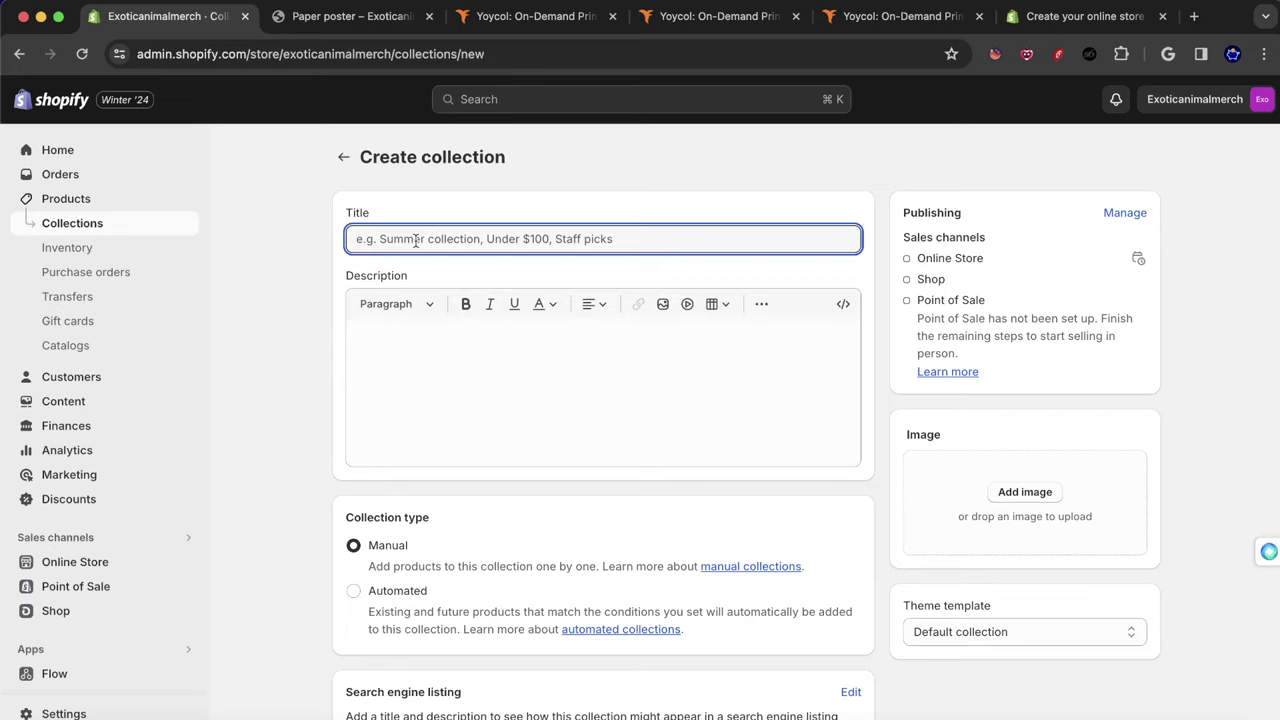
text(Panther & Tiger Posters)
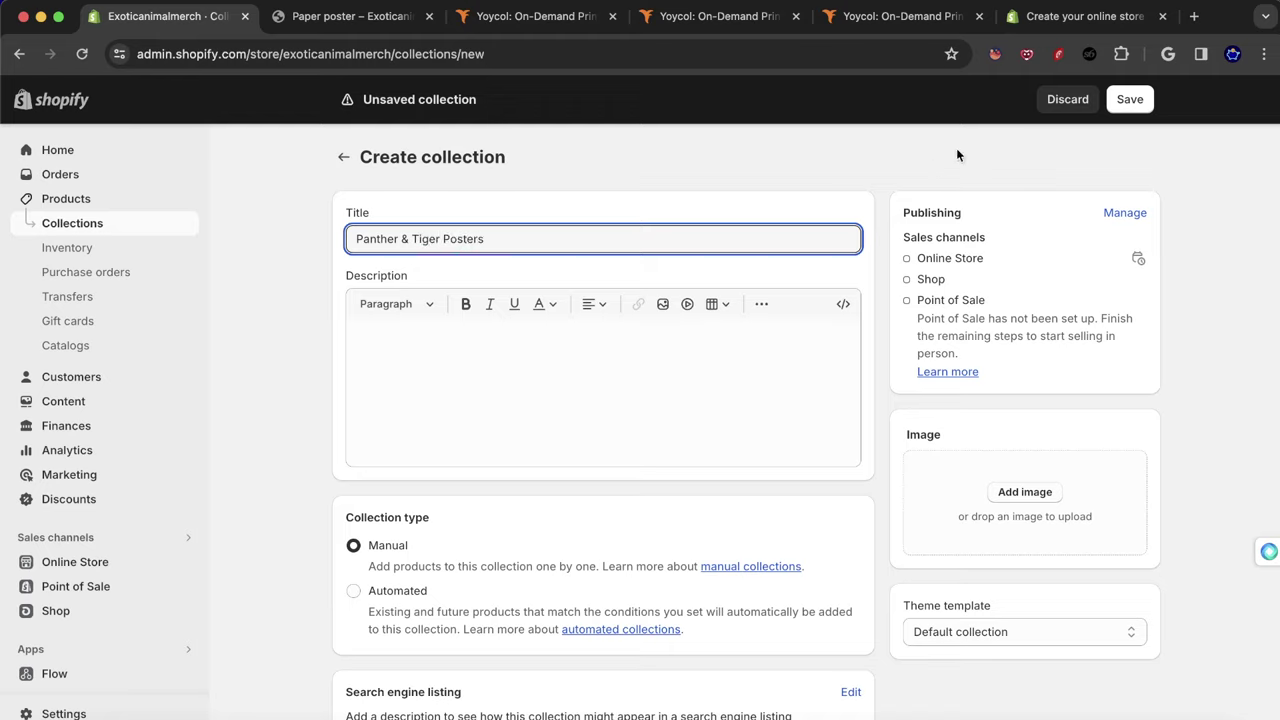
click(1132, 100)
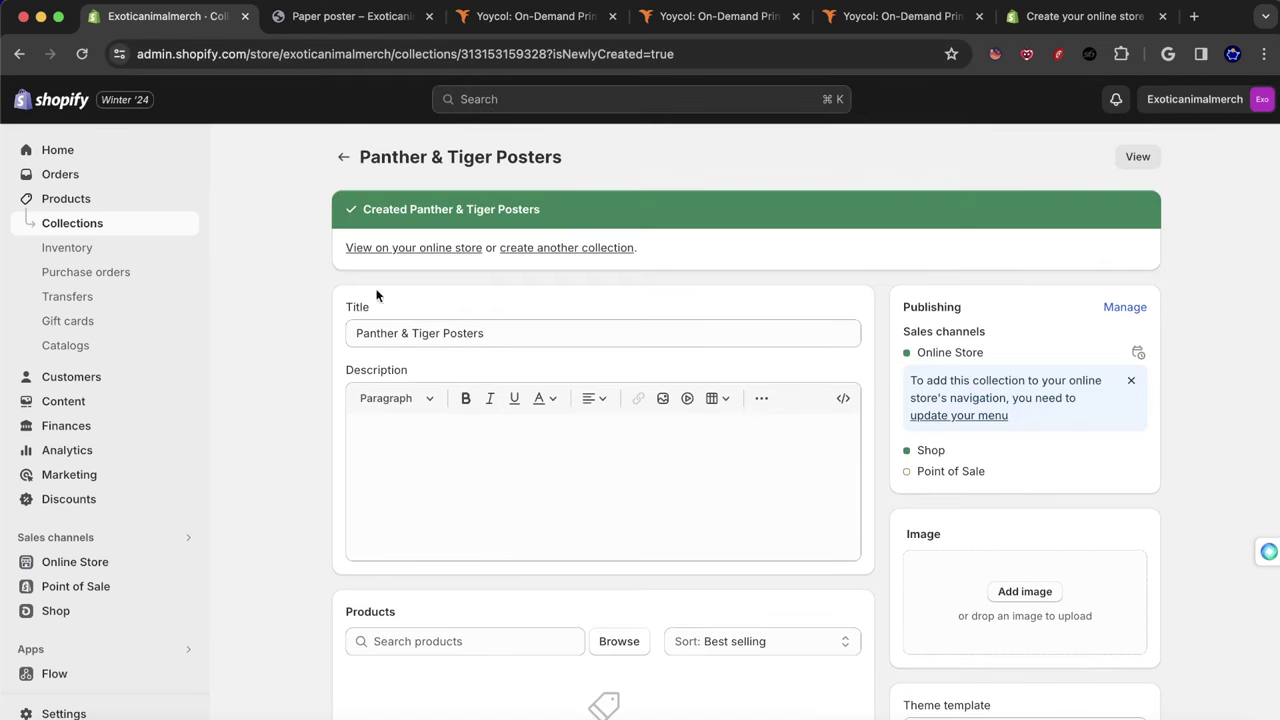
Add a manual collection titled Snake Posters and save it.
click(557, 250)
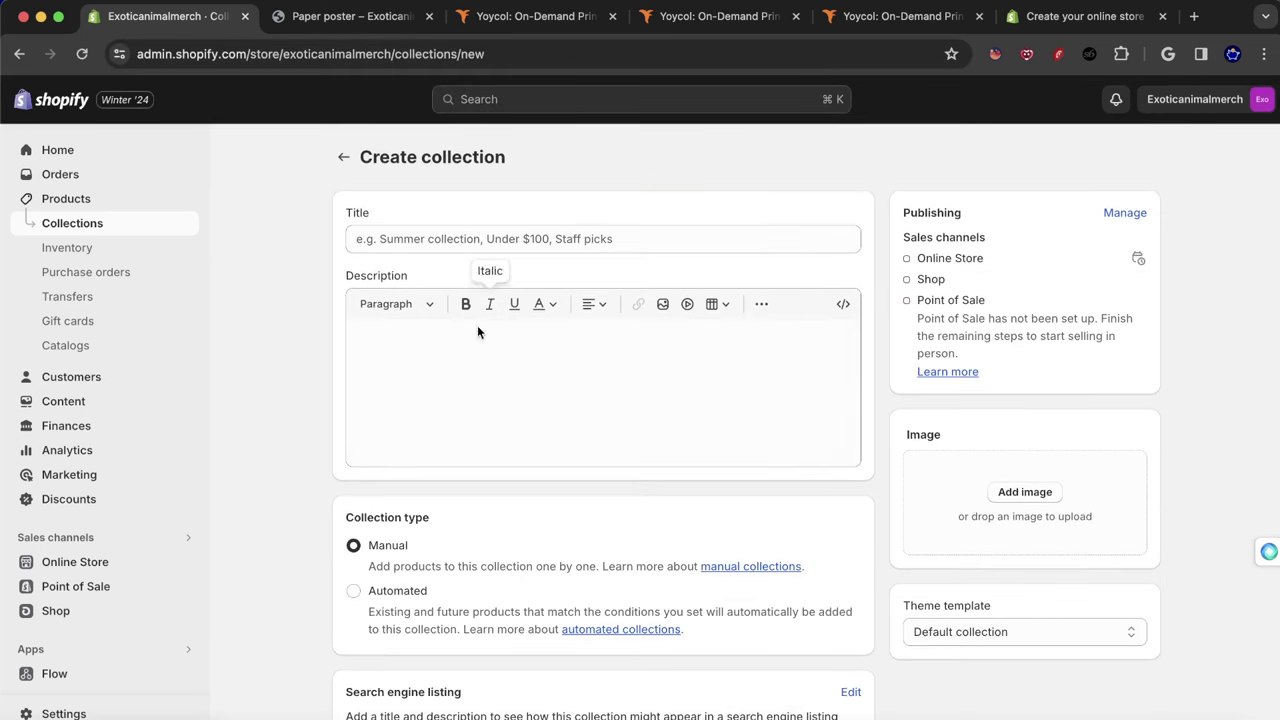
click(414, 245)
text(Snake Posters)
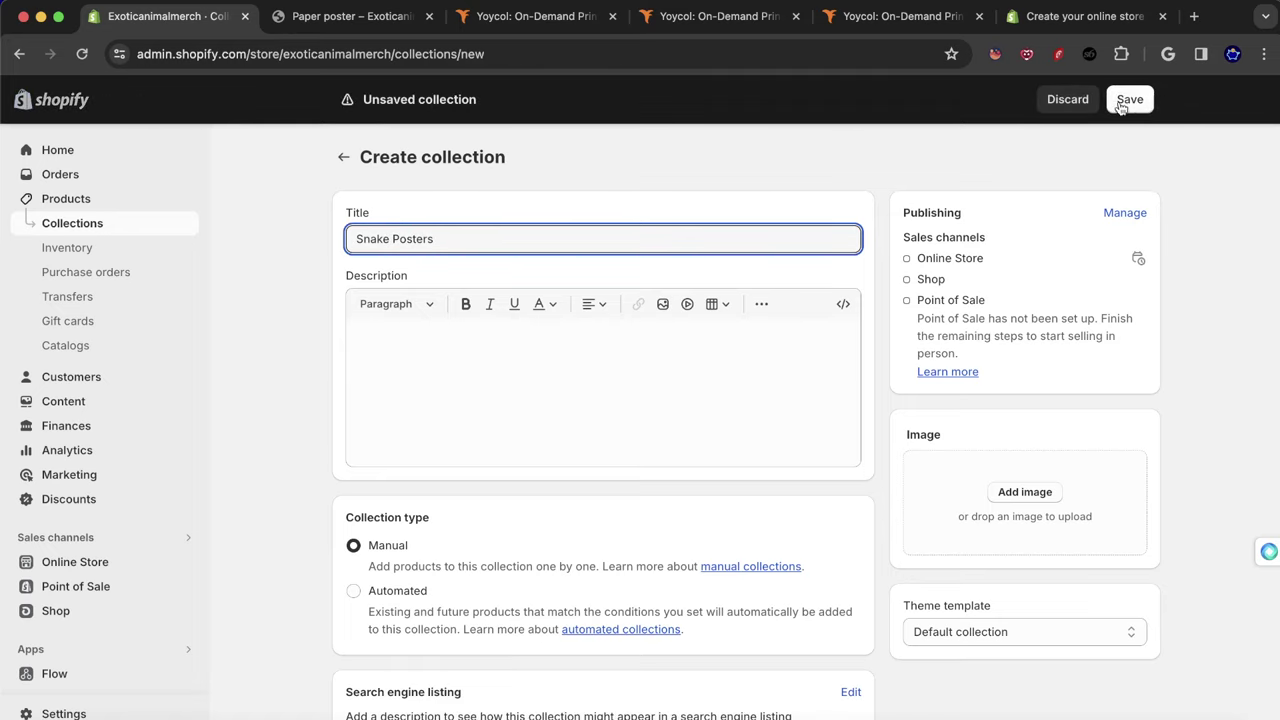
click(1122, 104)
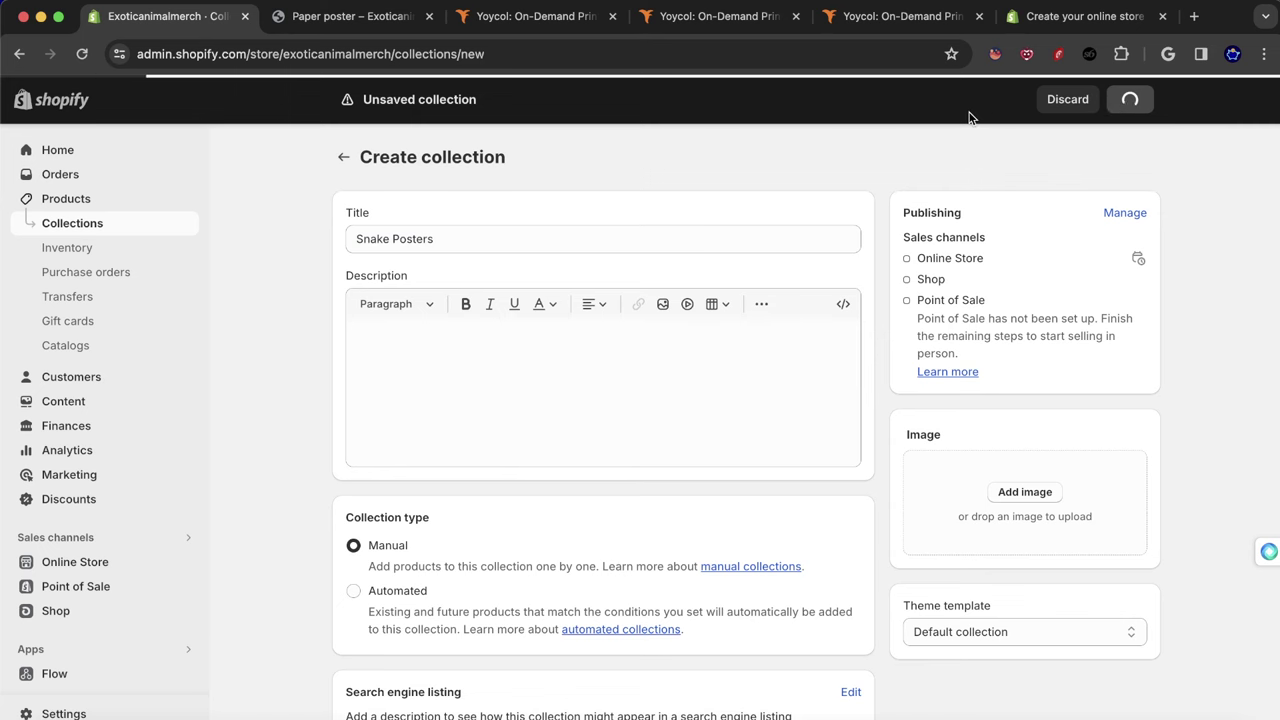
click(430, 333)
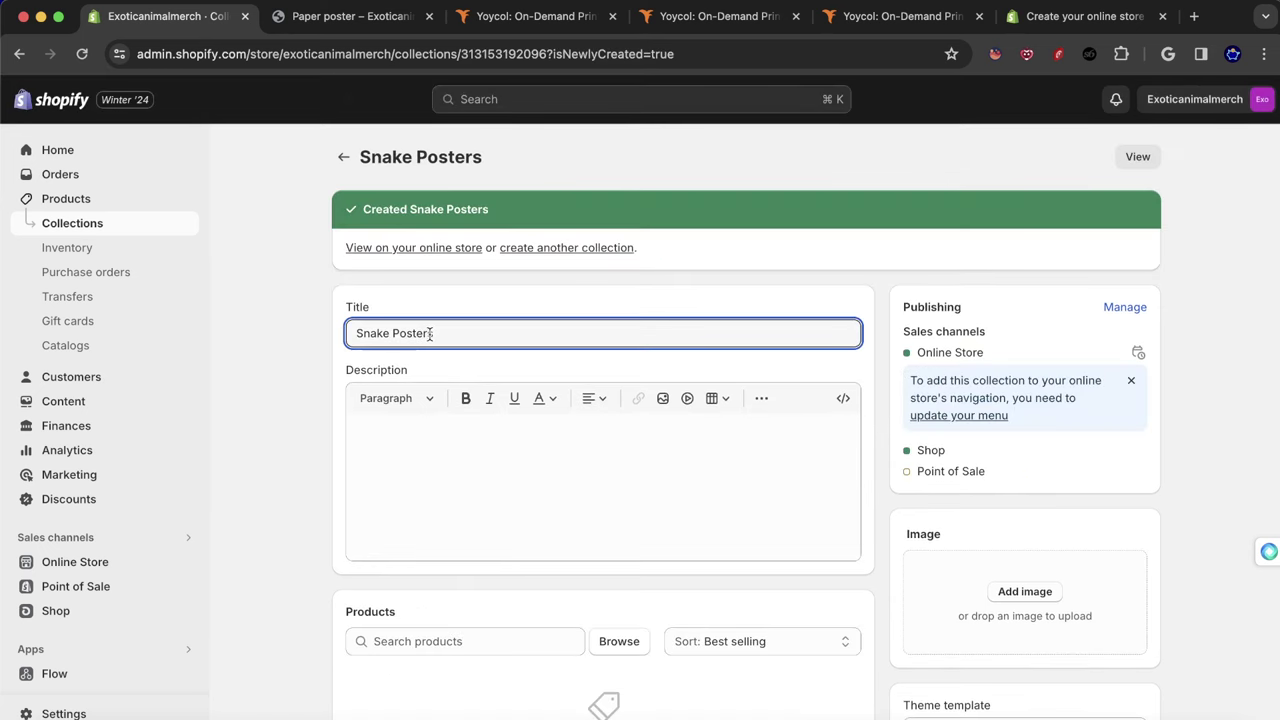
Create and save a manual collection titled Other Posters, and return to the list of all collections.
click(578, 250)
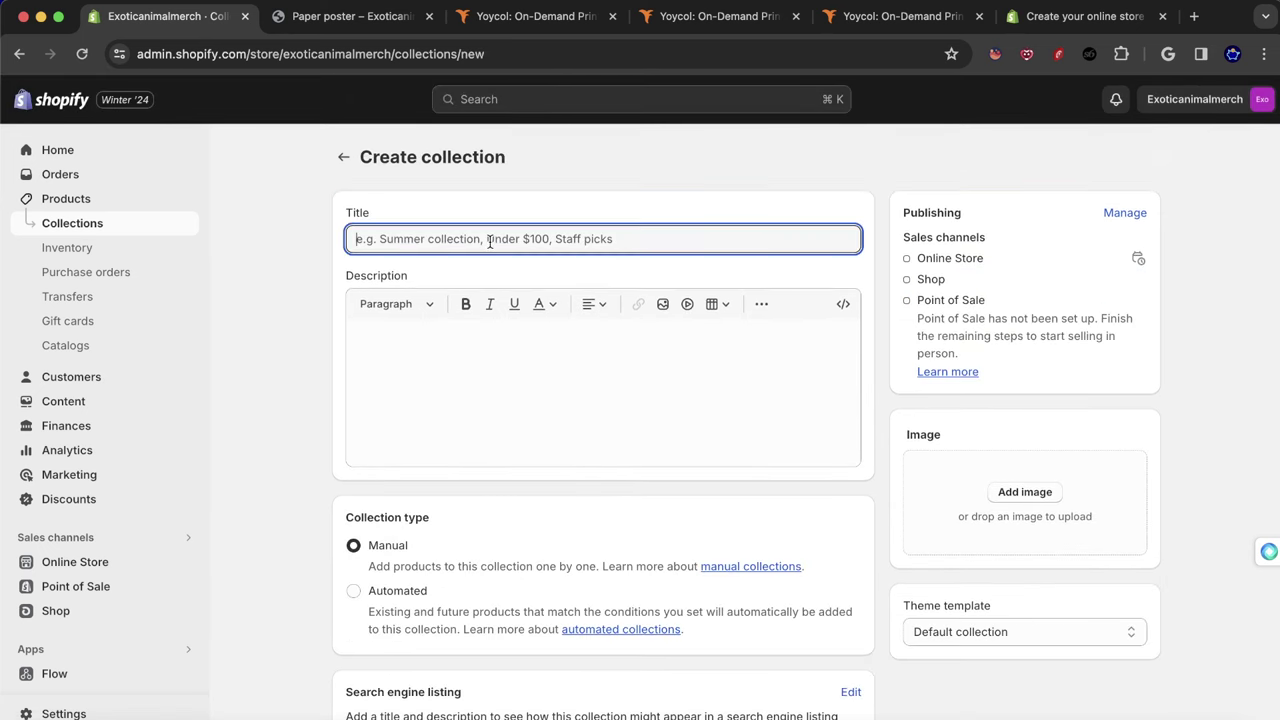
text(Other Posters)
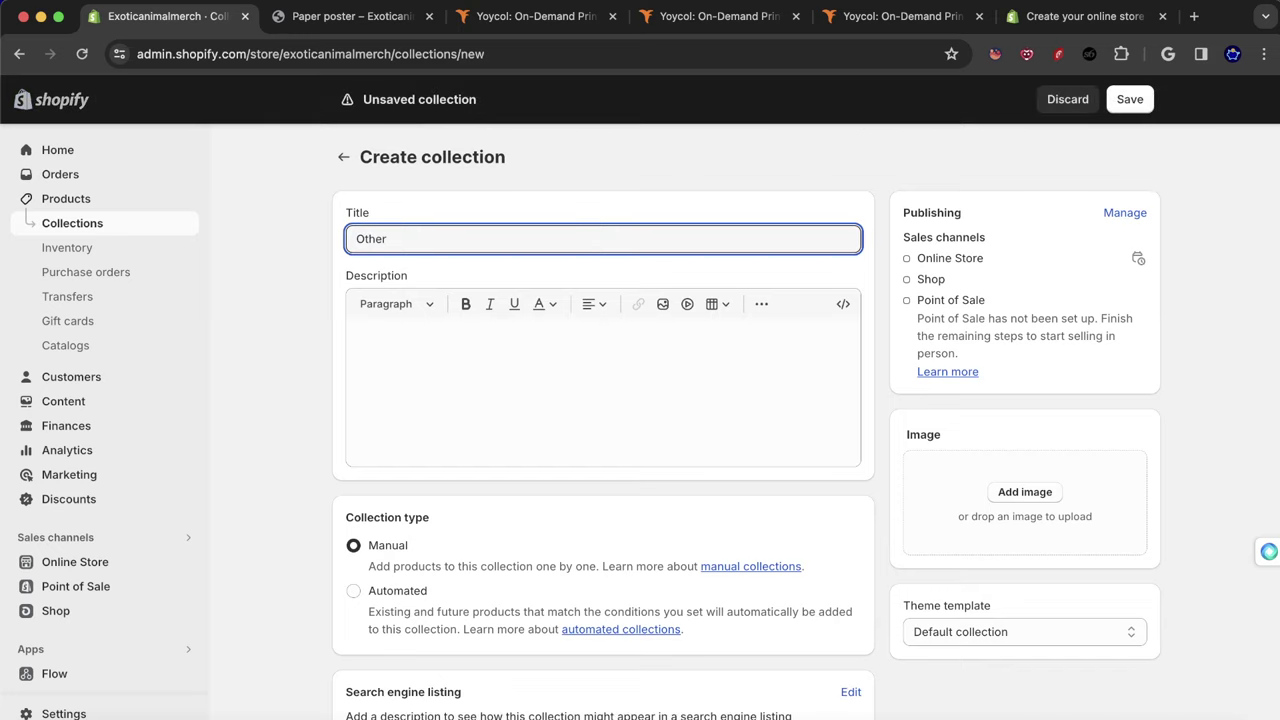
click(1130, 99)
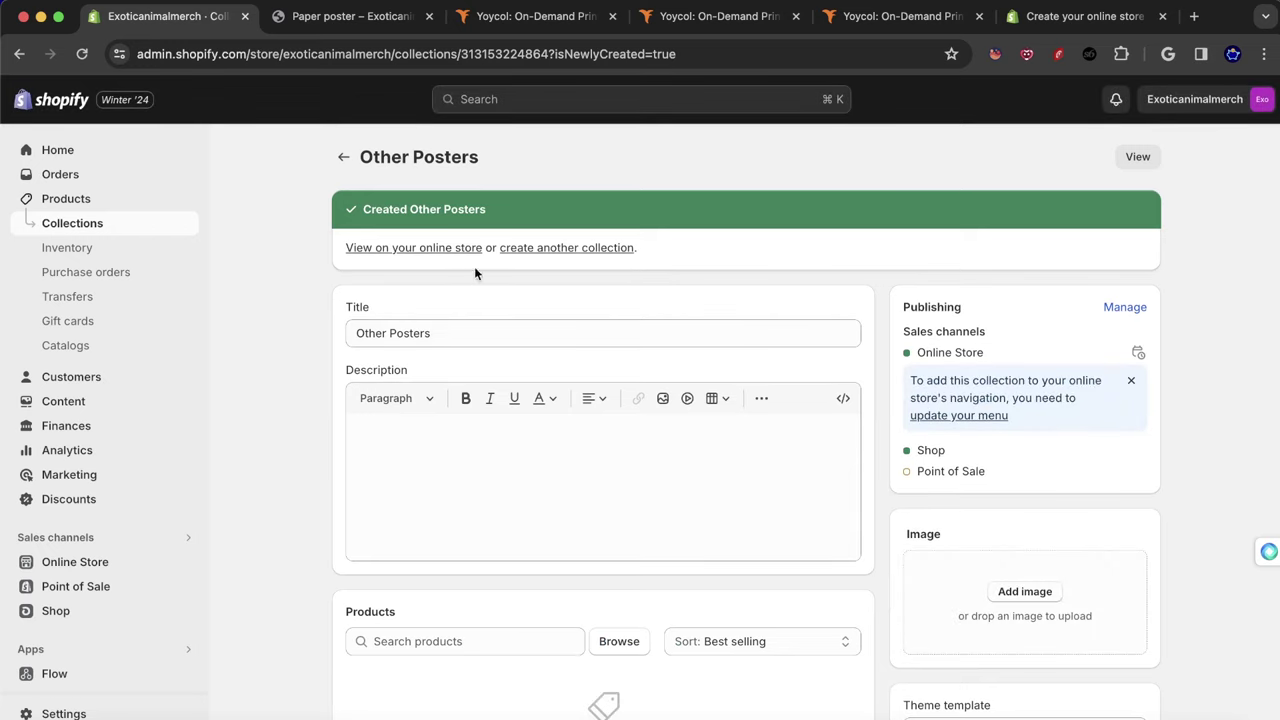
click(344, 157)
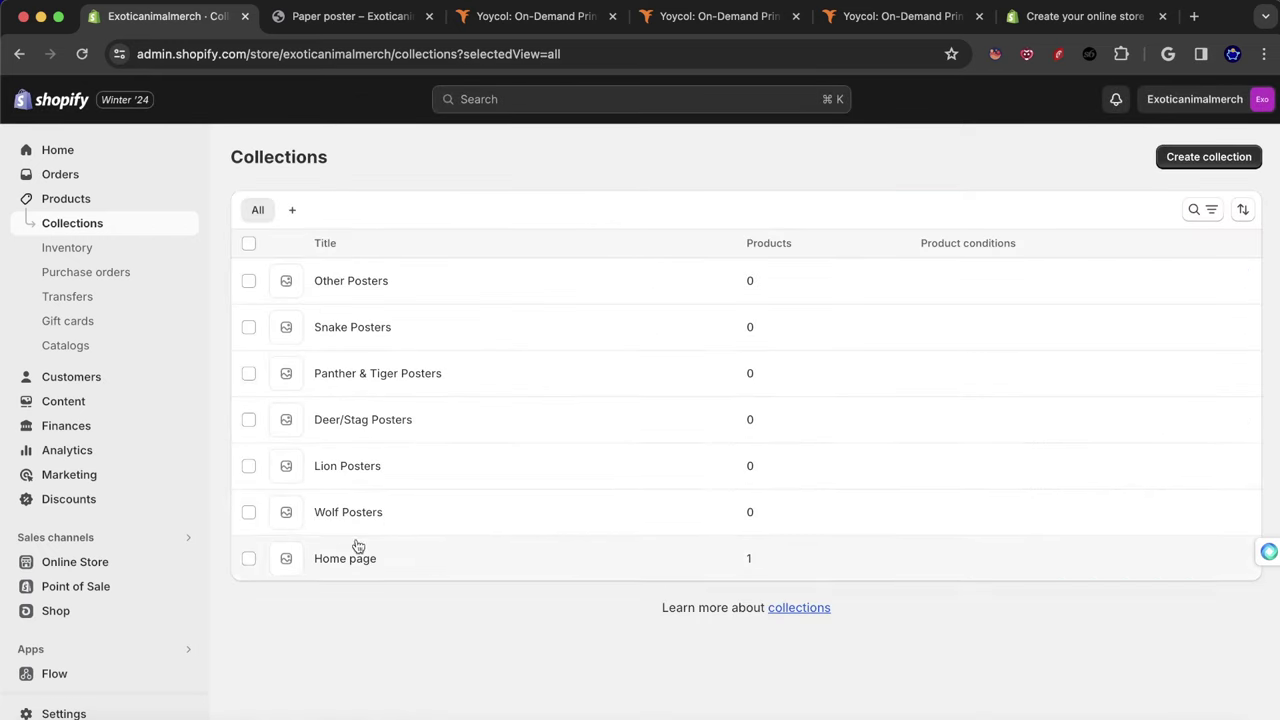
Switch to Yoycol's product templates, dismiss the gift pop-ups, and delete all the listed paper poster templates.
click(712, 16)
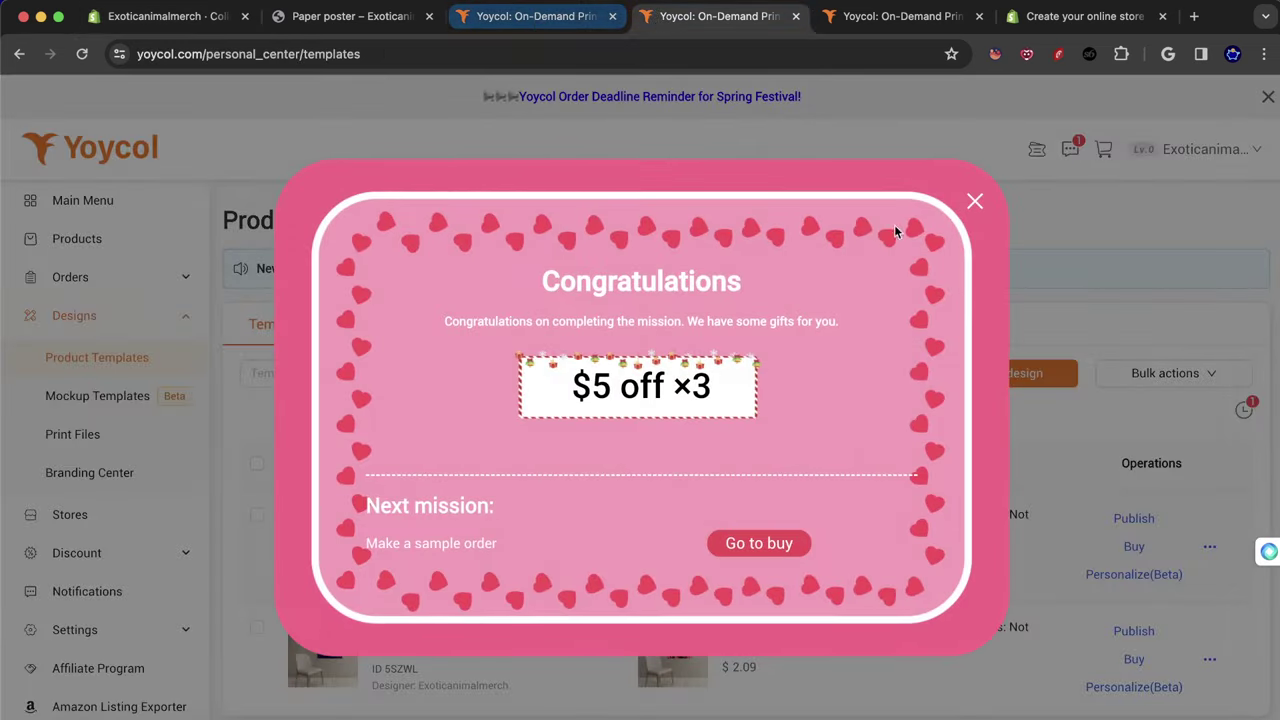
click(976, 200)
click(900, 16)
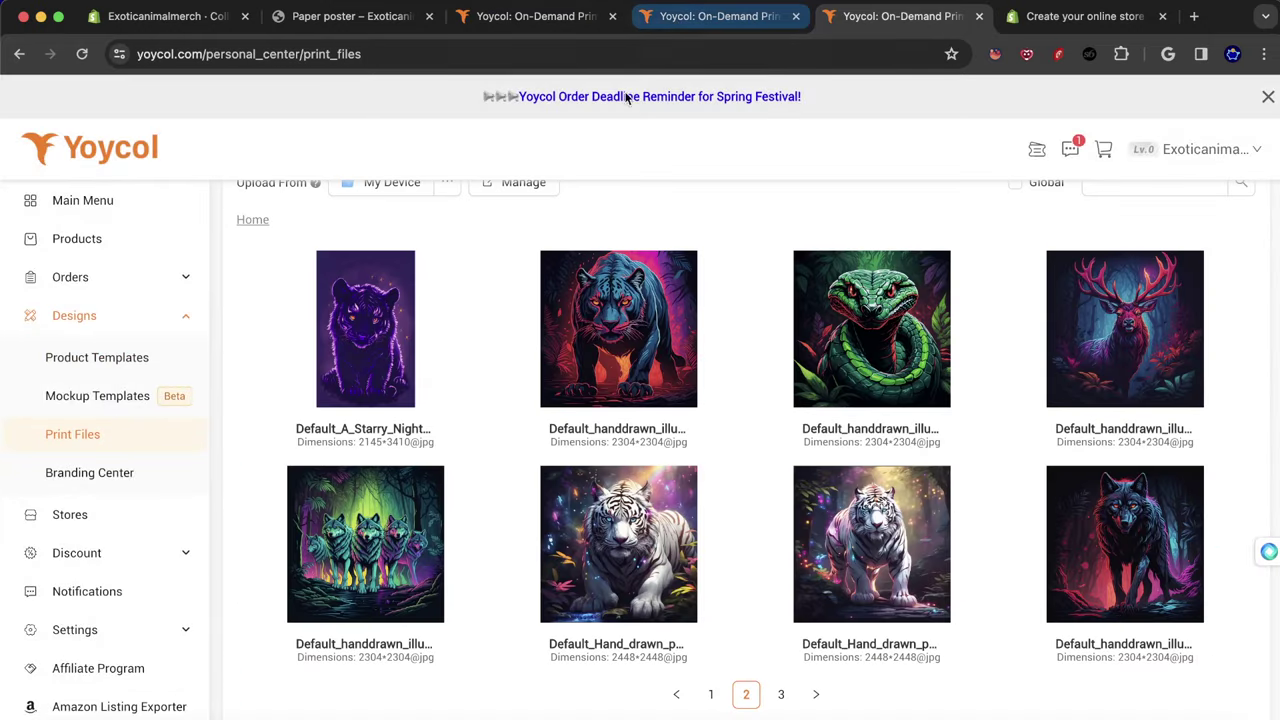
click(485, 22)
click(975, 202)
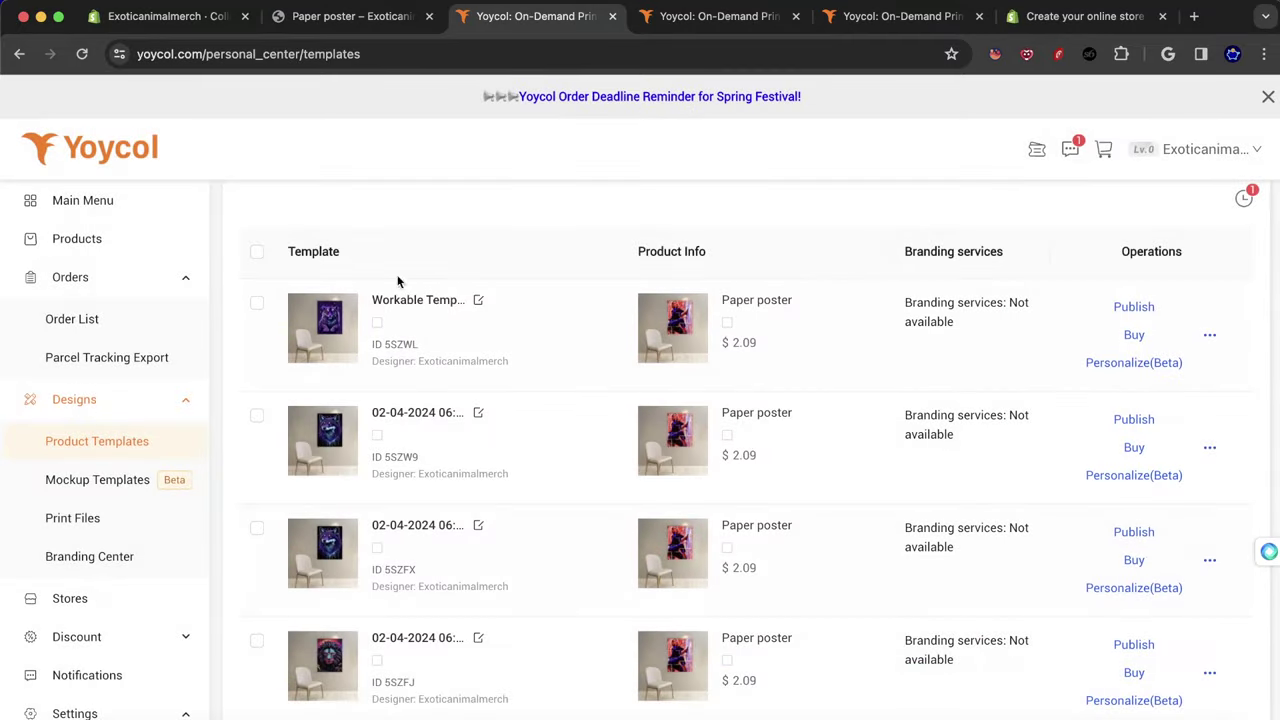
click(258, 253)
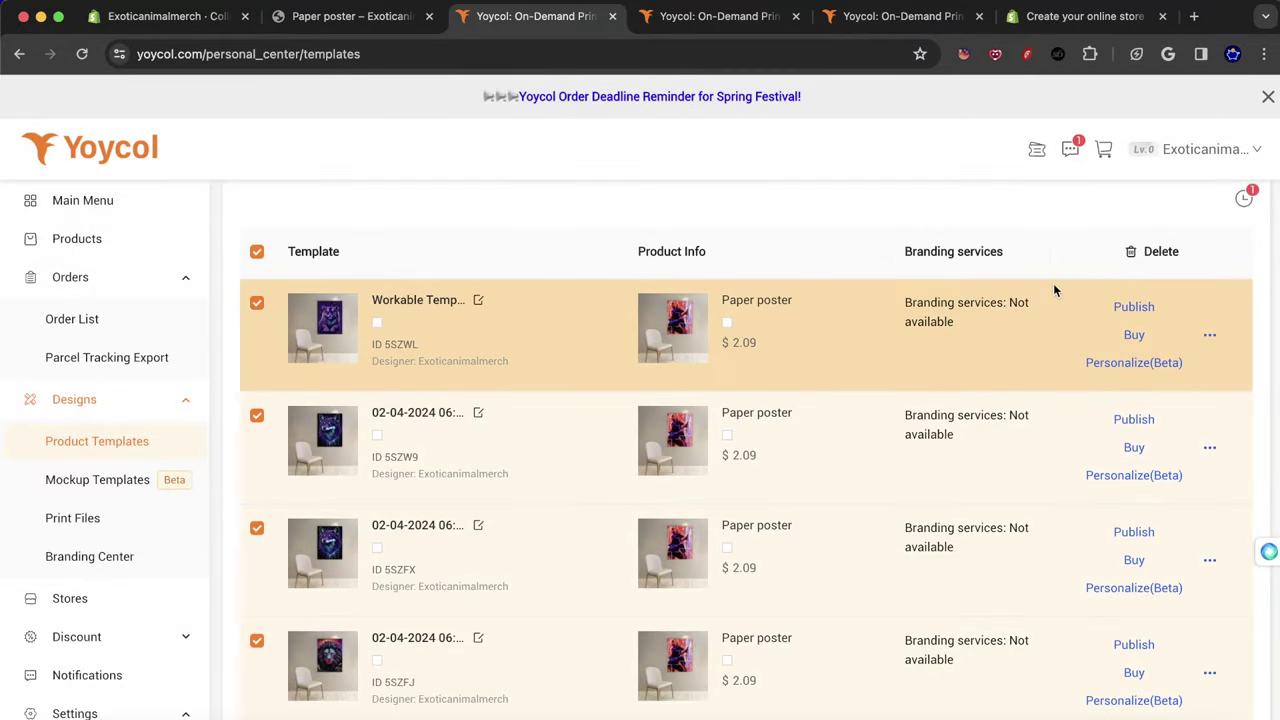
scroll(1100, 290, up, 1)
click(1143, 290)
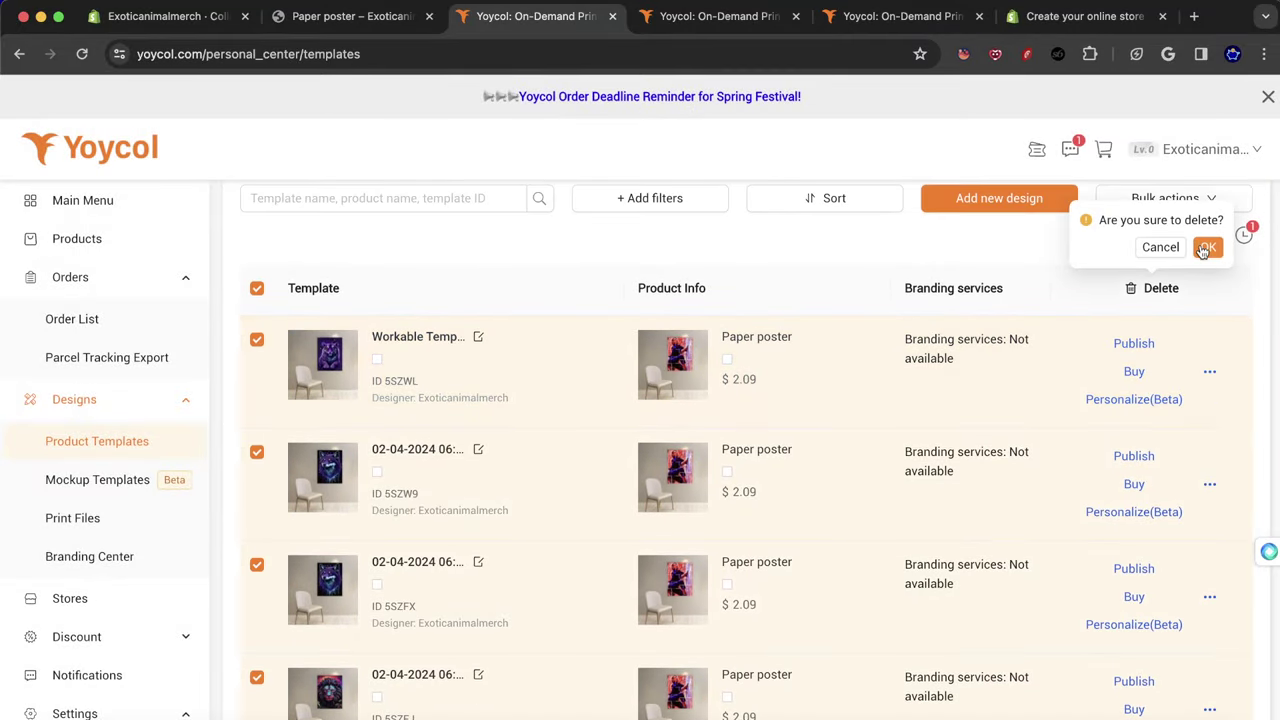
click(1208, 248)
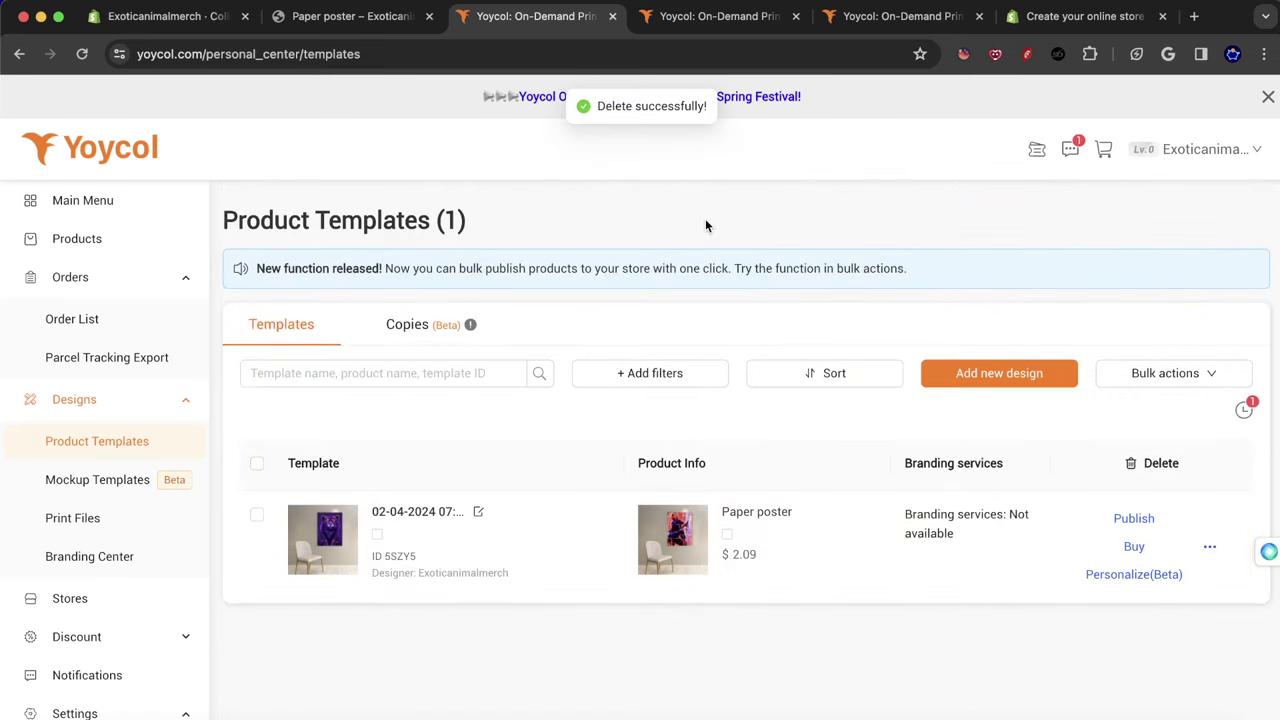
Reload the product templates page and delete the one remaining paper poster template.
right_click(705, 226)
click(766, 270)
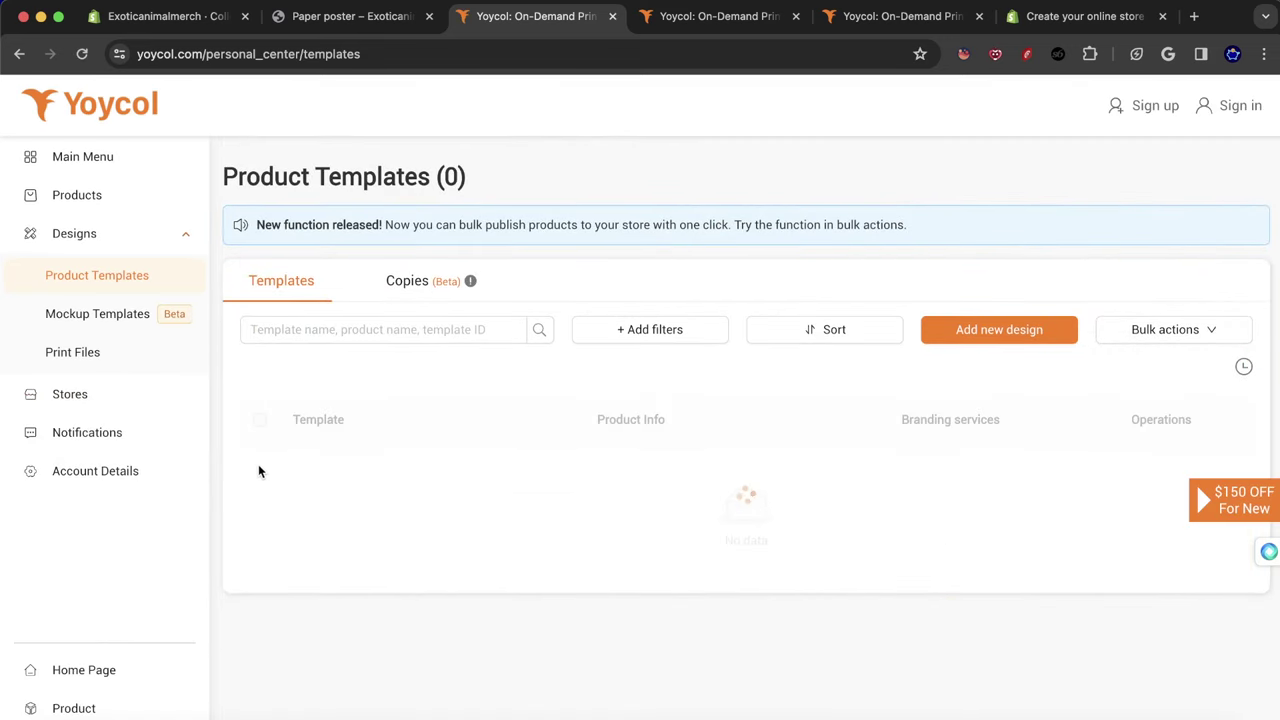
click(257, 463)
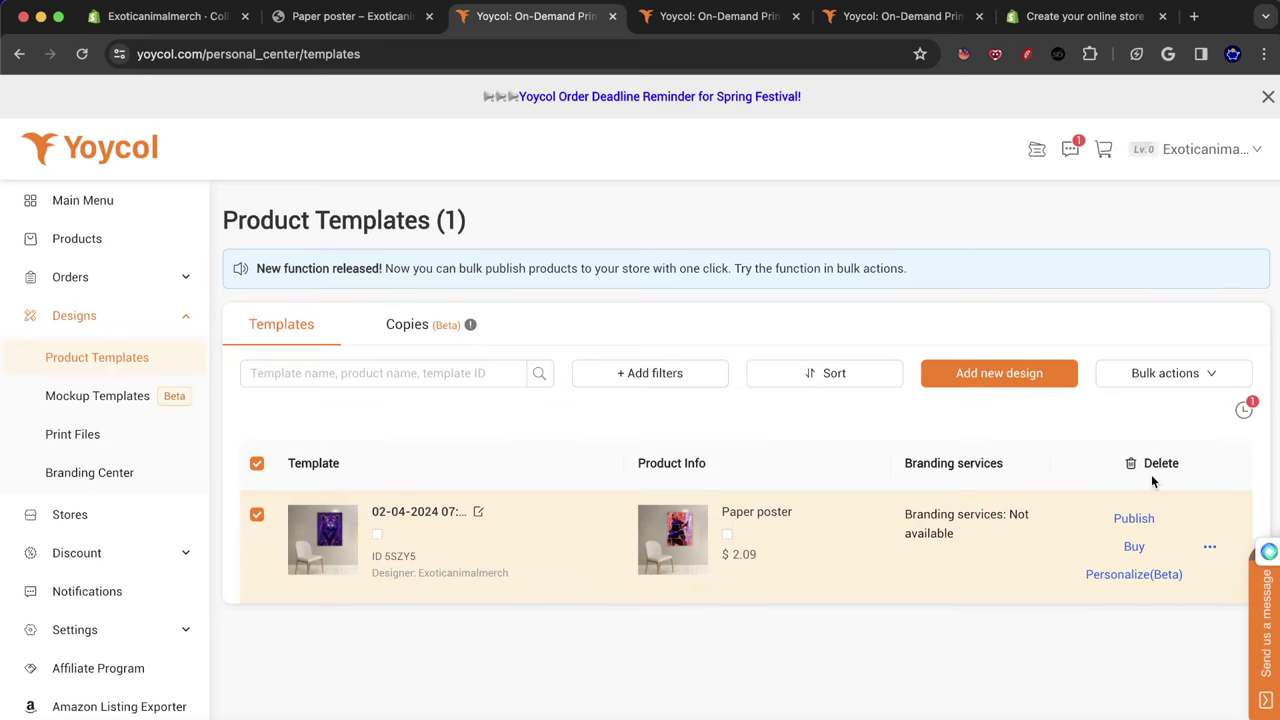
click(1155, 465)
click(1208, 425)
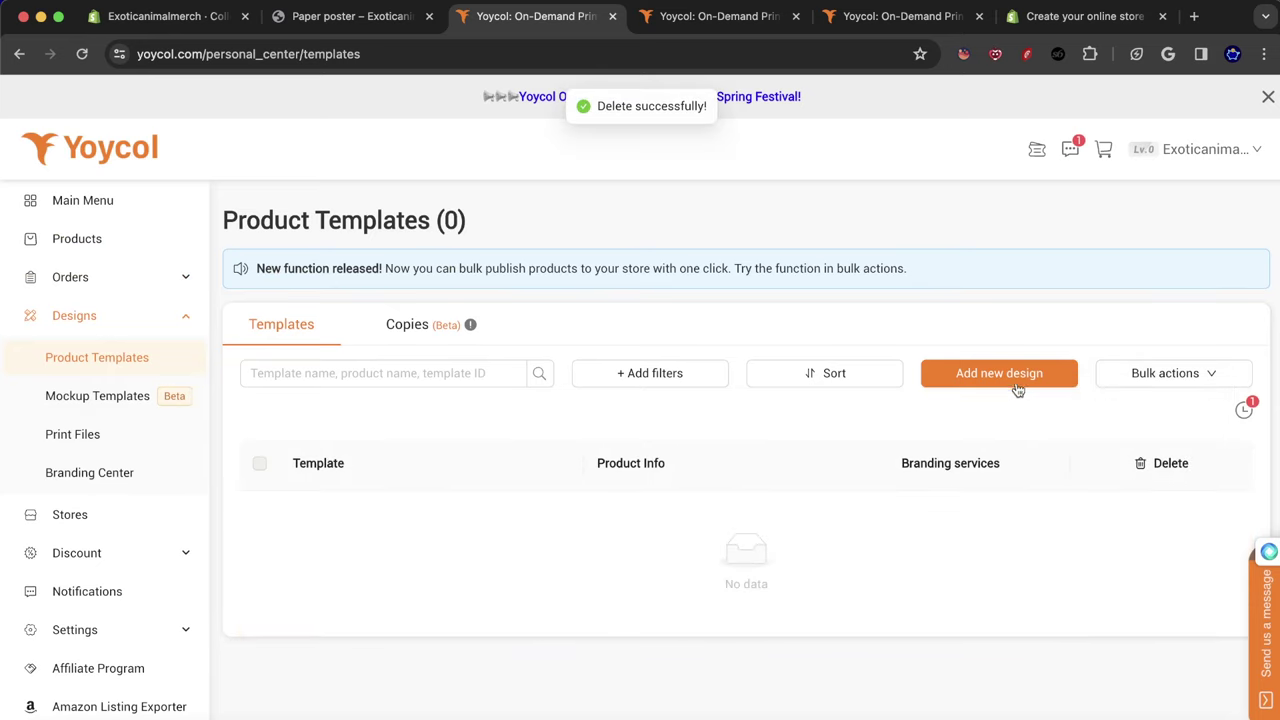
Add a new design by searching the products for Poster and opening the paper poster in Classic Design.
click(1013, 378)
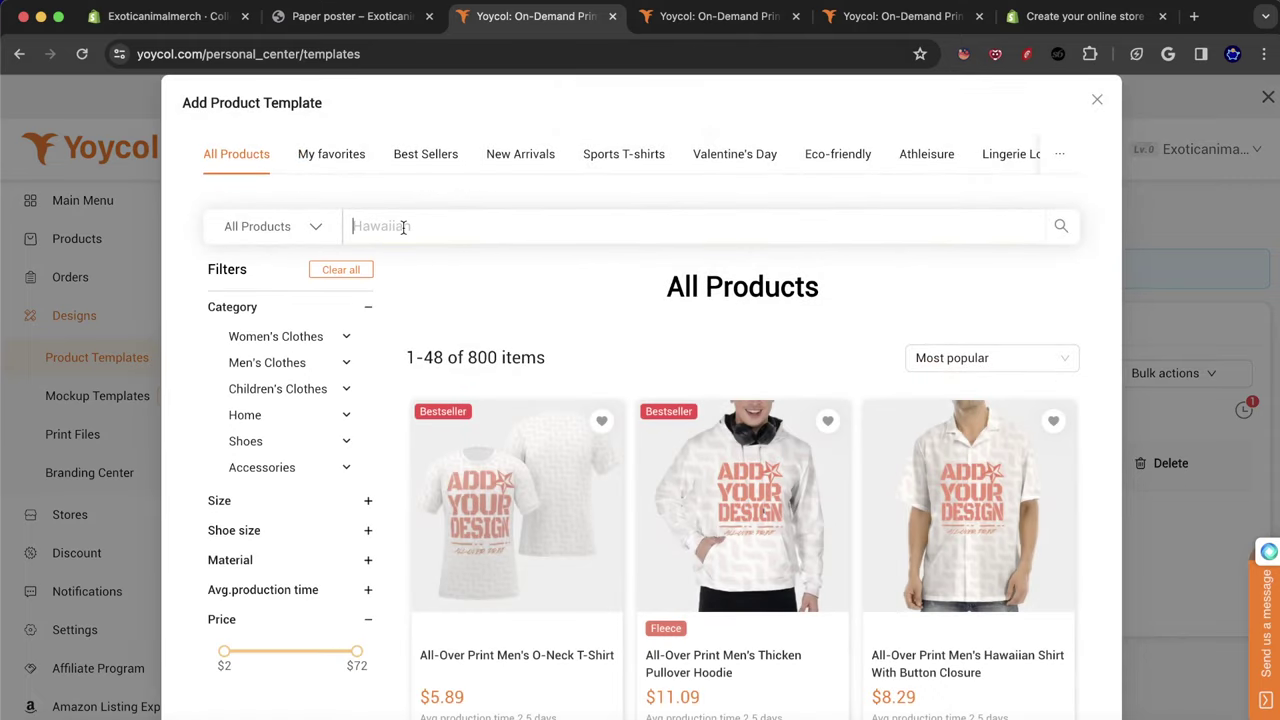
text(Poster)
key(Return)
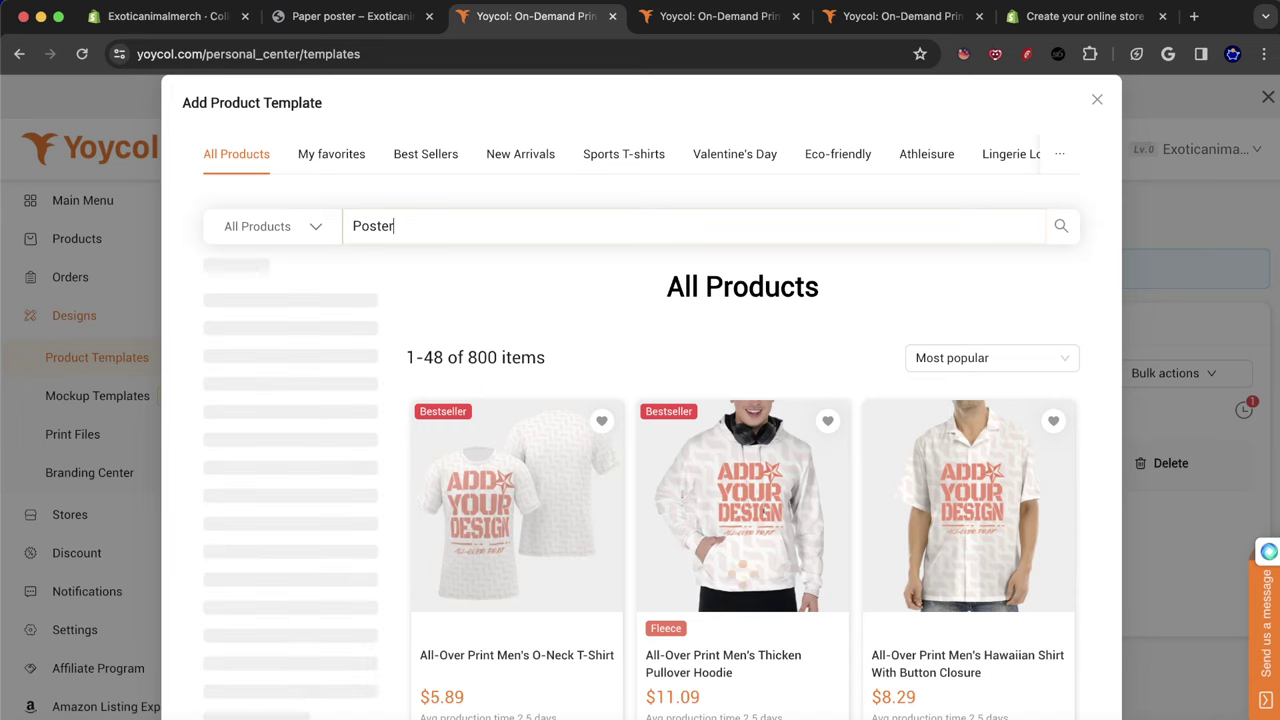
click(543, 592)
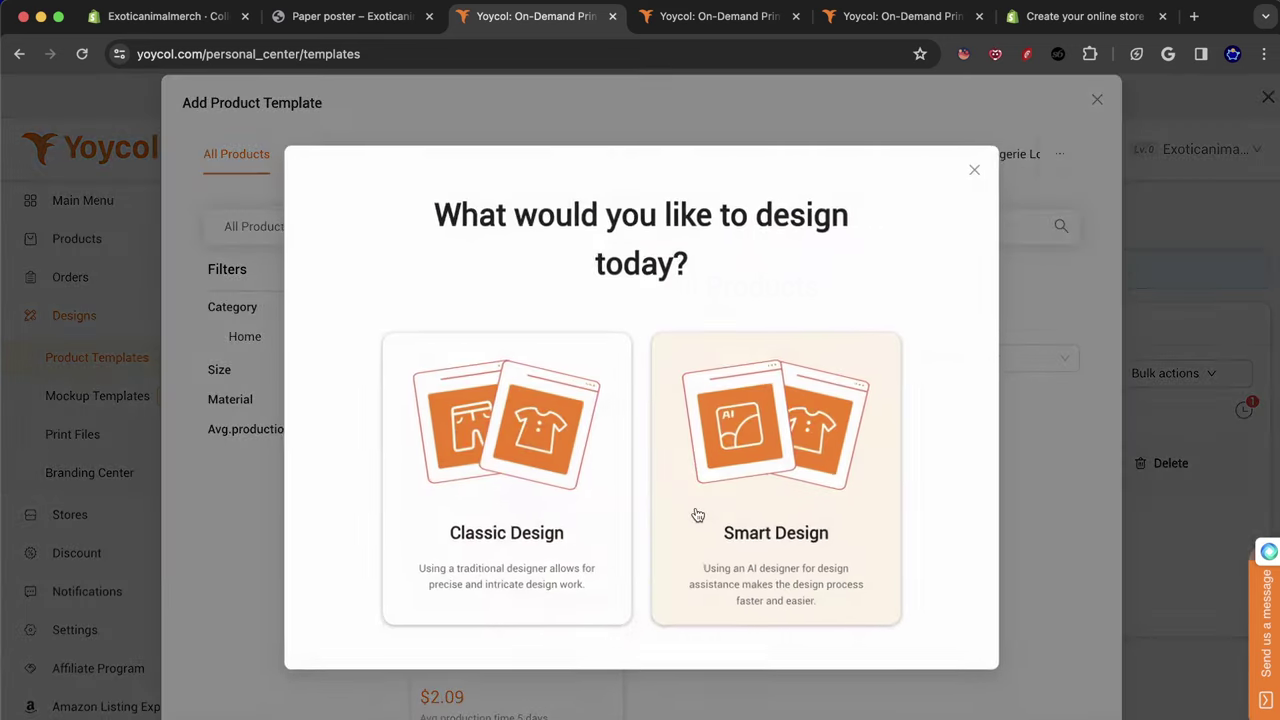
click(431, 474)
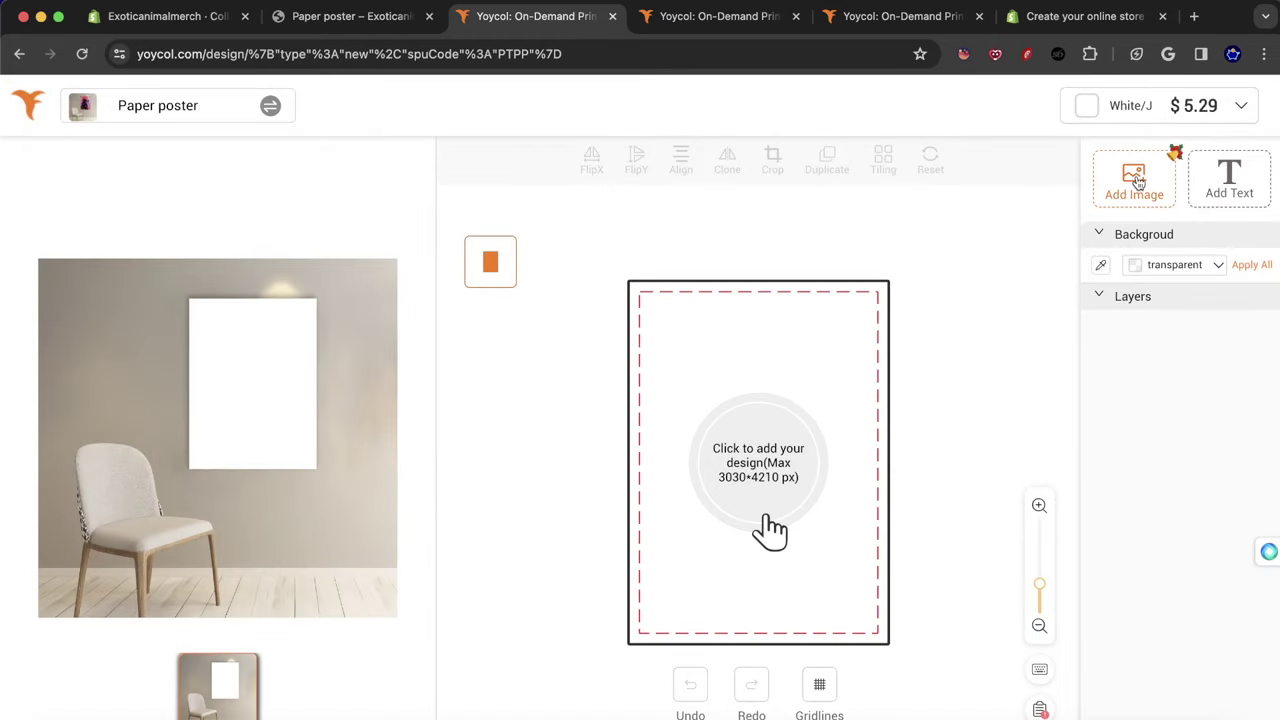
Place the first uploaded print file, the purple and orange starry-night tiger, on the blank poster and check its attributes.
click(768, 520)
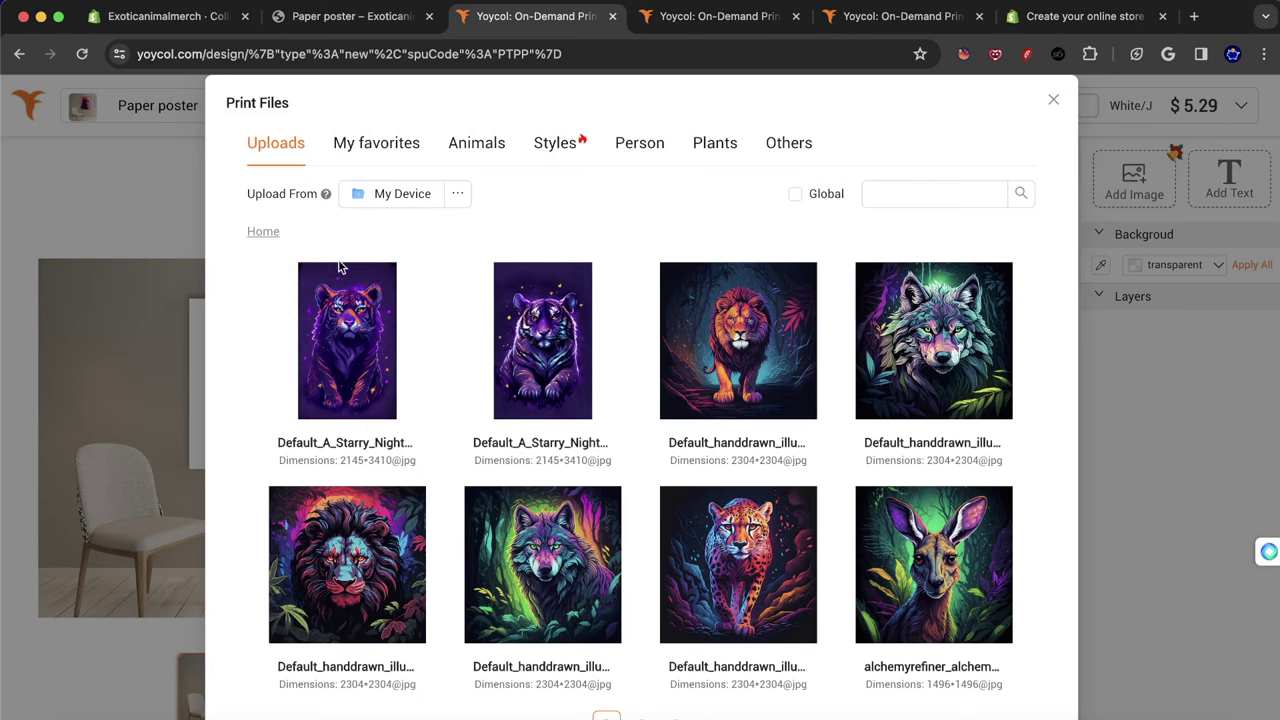
click(376, 358)
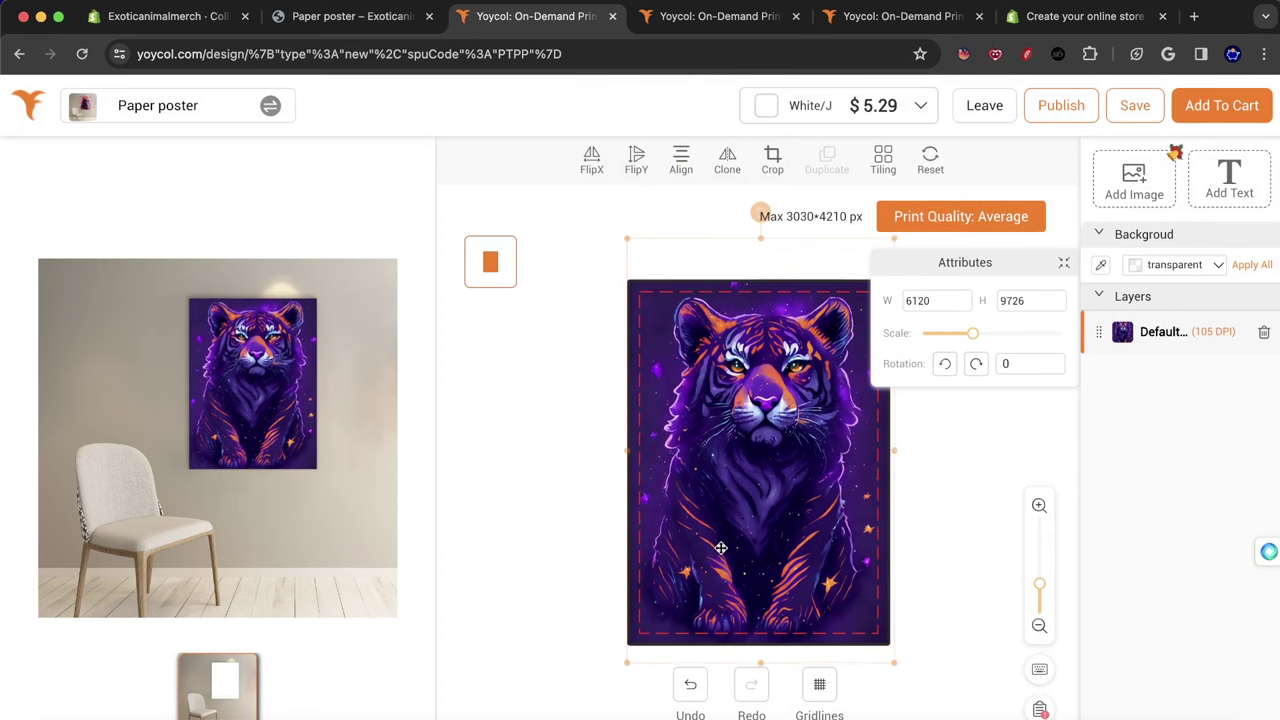
click(1064, 262)
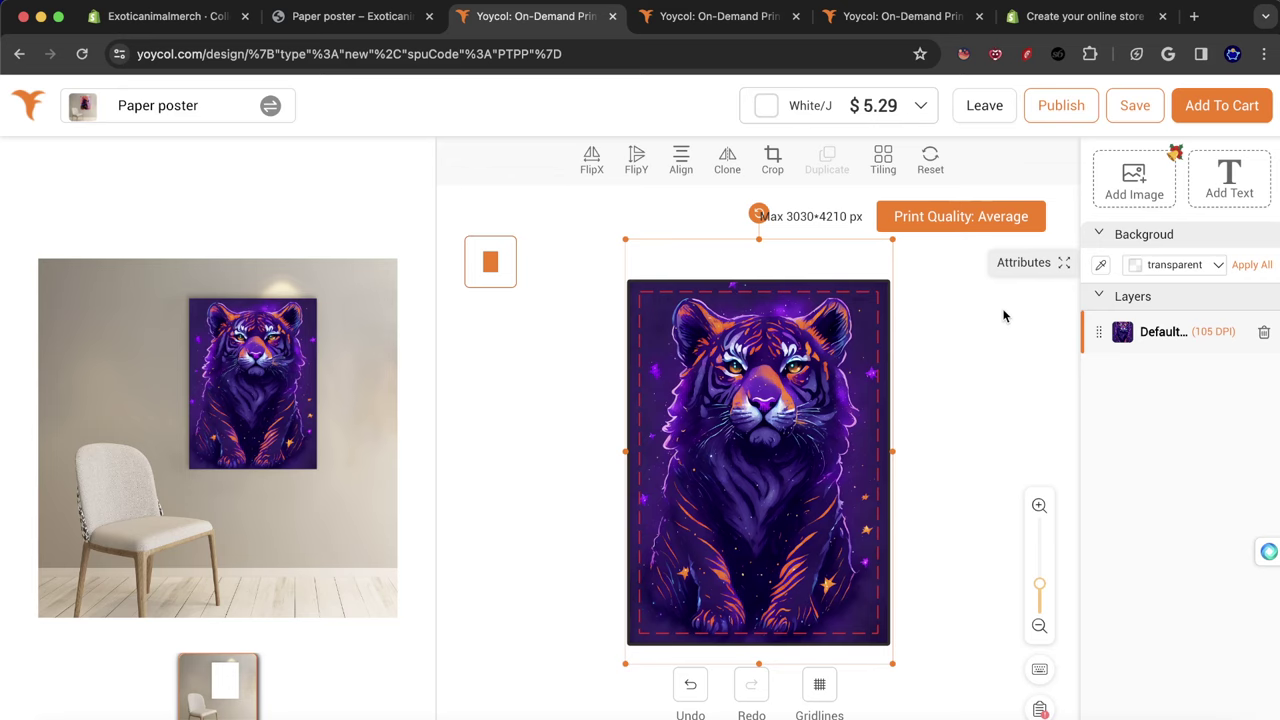
click(1066, 262)
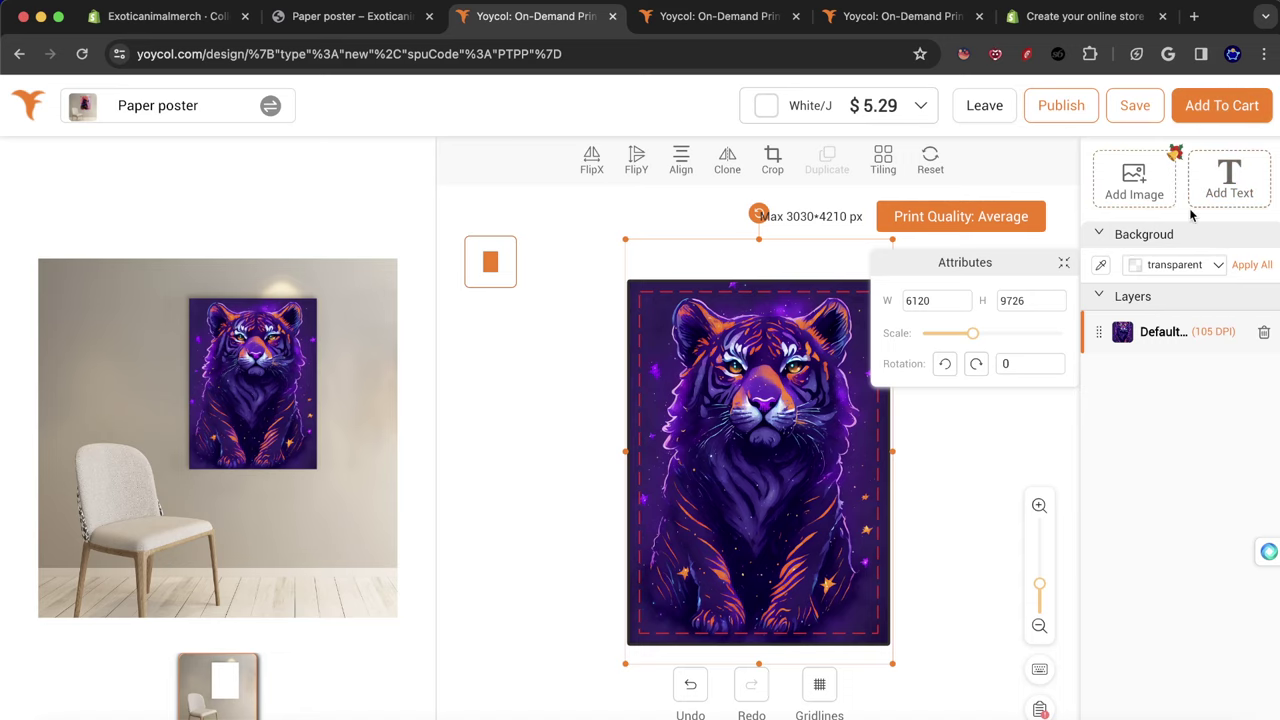
Start publishing the tiger poster to the Exoticanimalmerch Shopify store.
click(1078, 110)
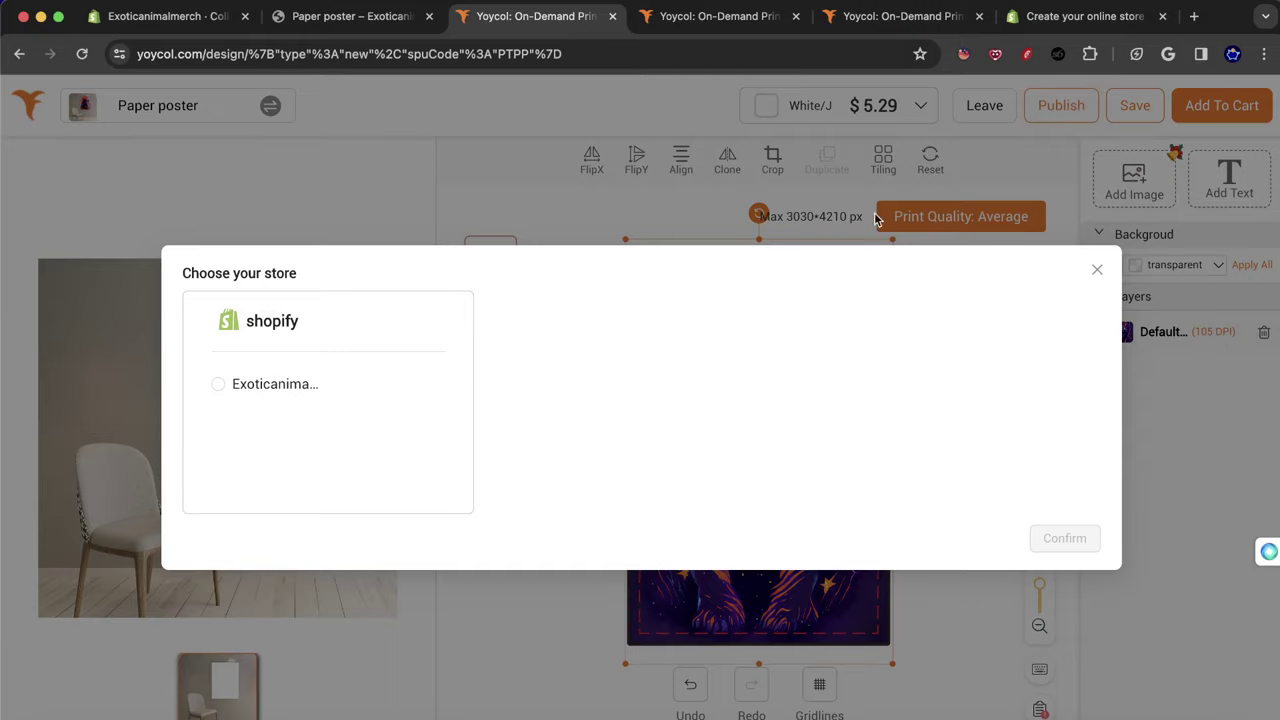
click(295, 397)
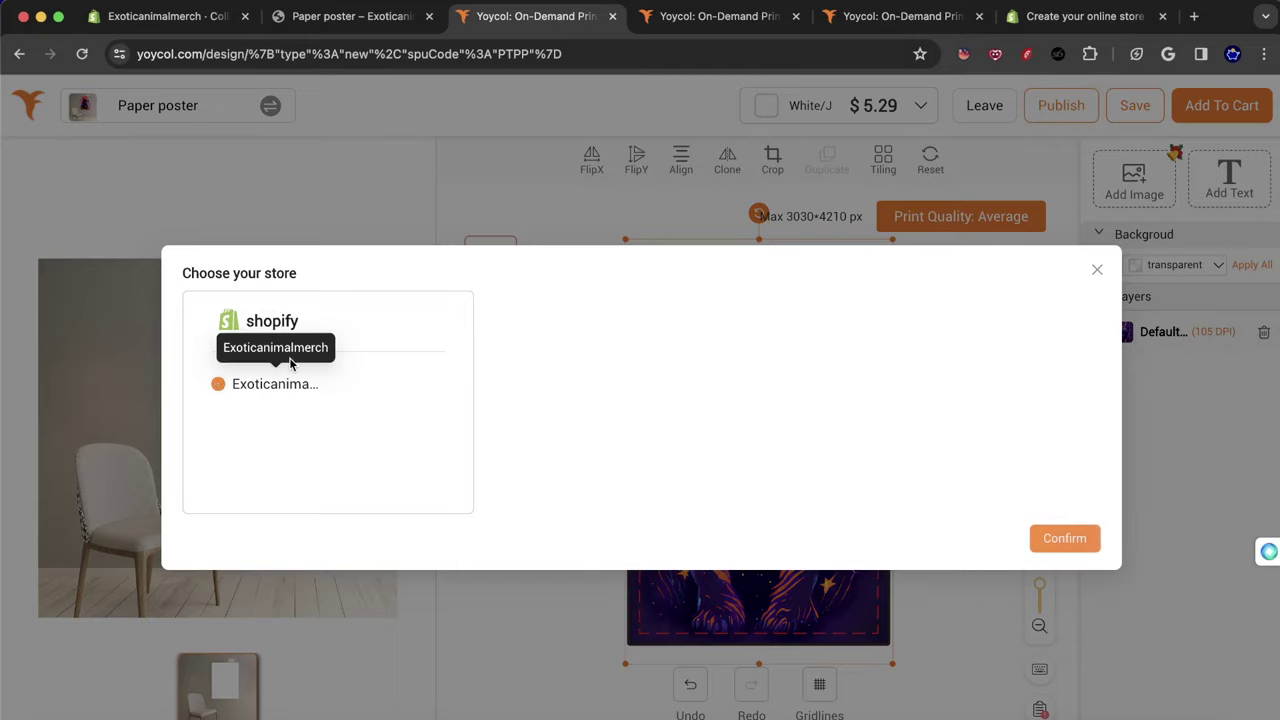
click(1065, 539)
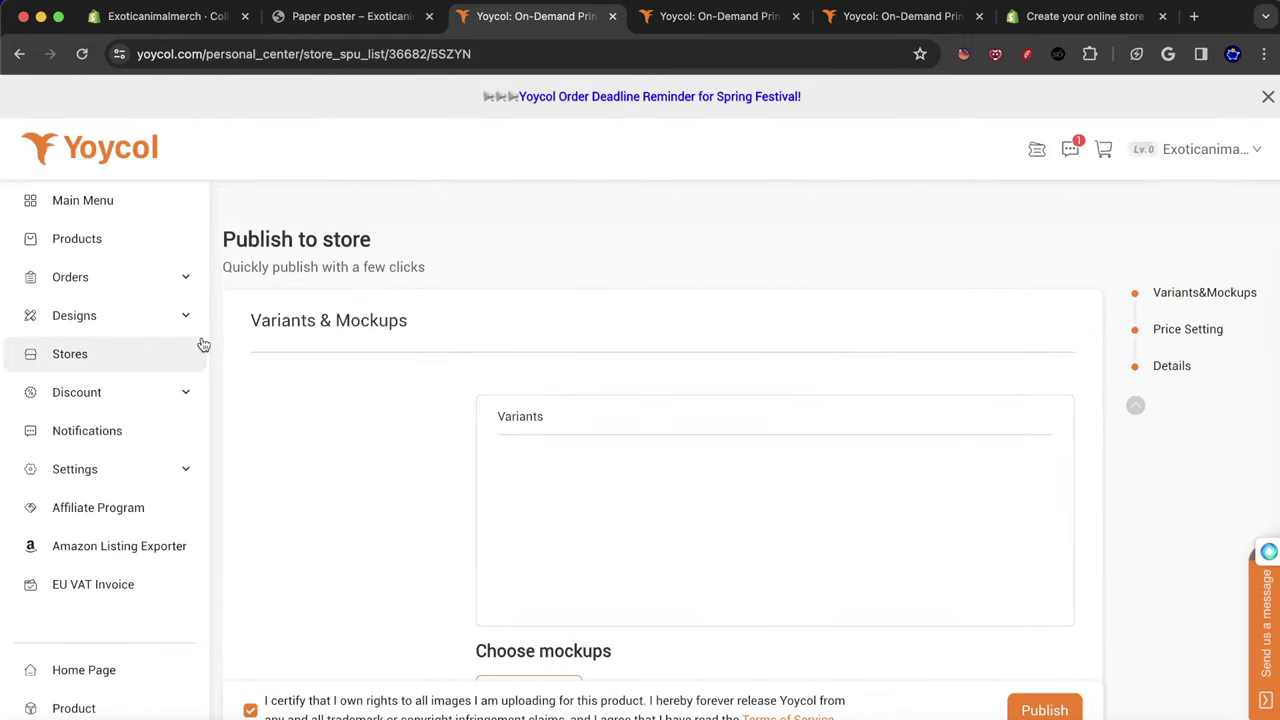
Deselect sizes S, M and A through I for the tiger poster, keeping only size J in white.
scroll(557, 434, down, 2)
click(490, 338)
click(526, 337)
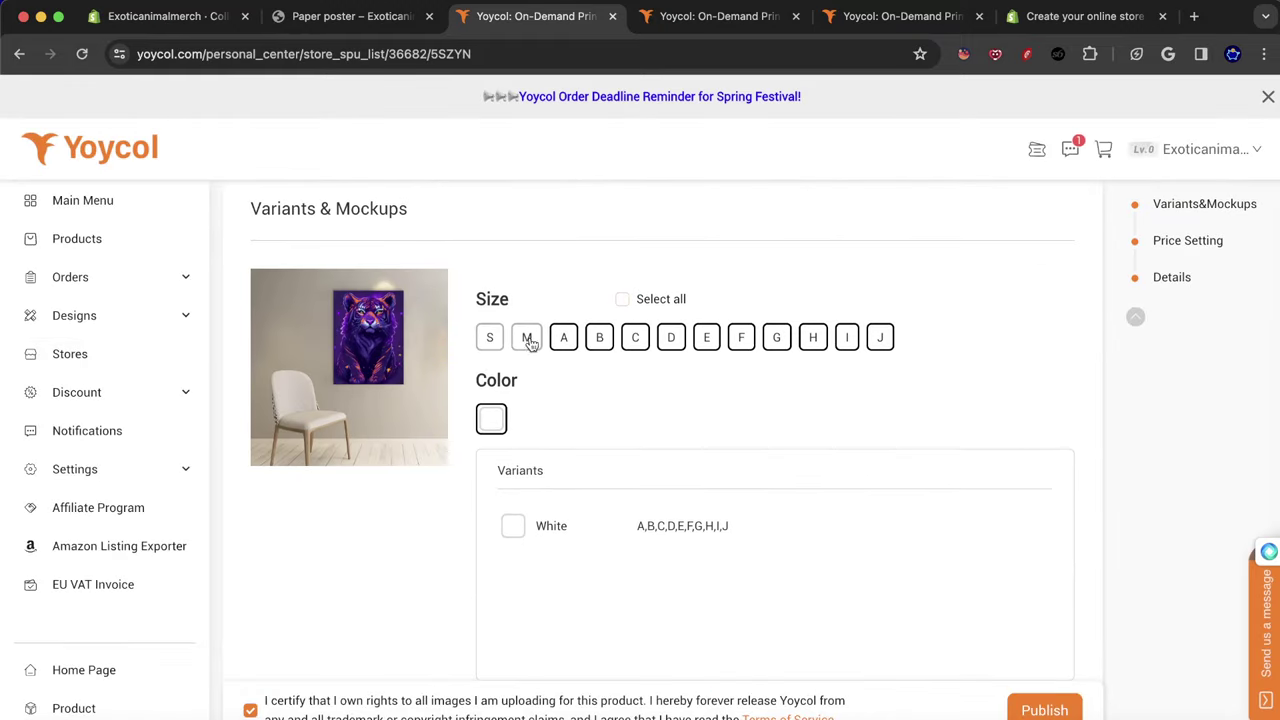
click(563, 337)
click(599, 337)
click(676, 340)
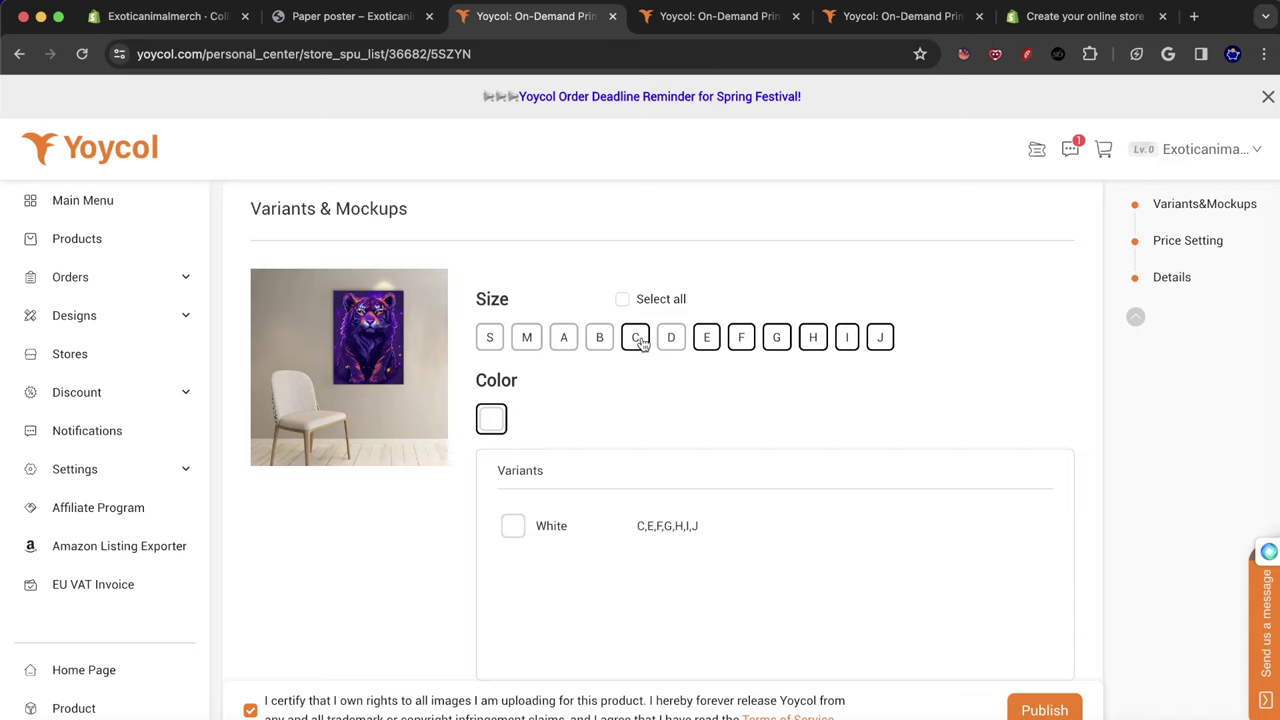
click(636, 338)
click(706, 337)
click(741, 337)
click(779, 340)
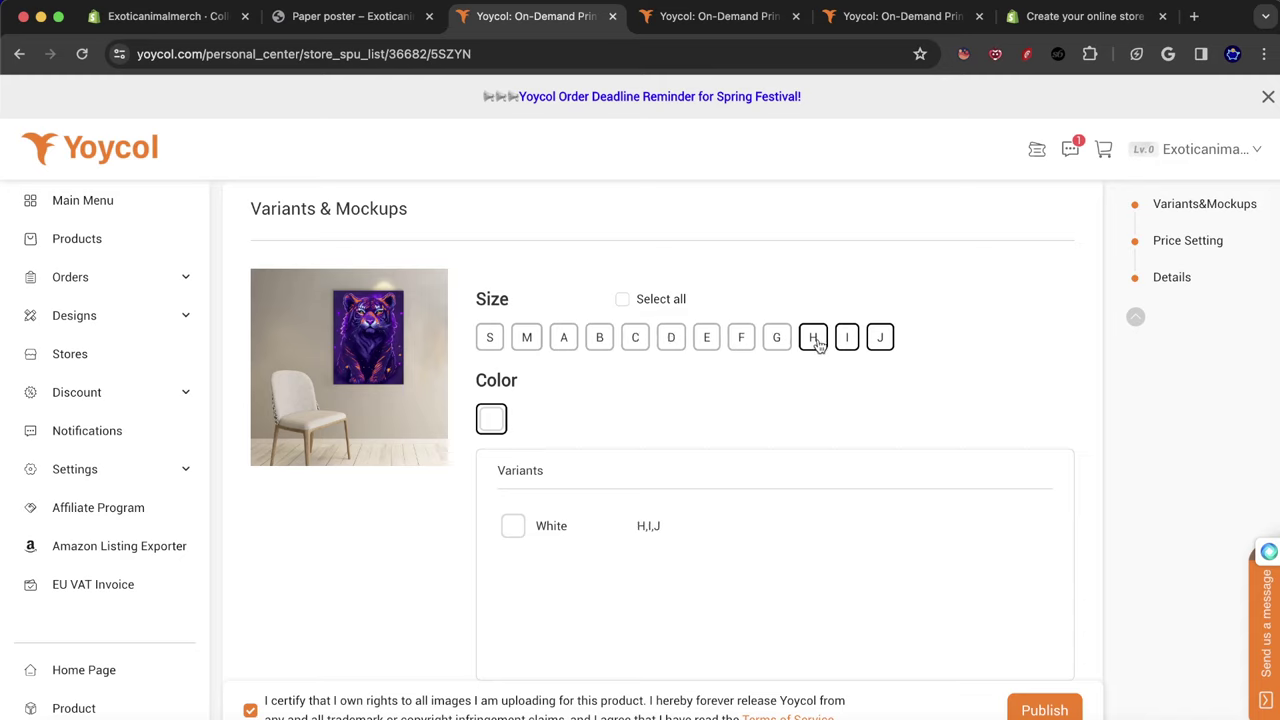
click(813, 340)
click(847, 340)
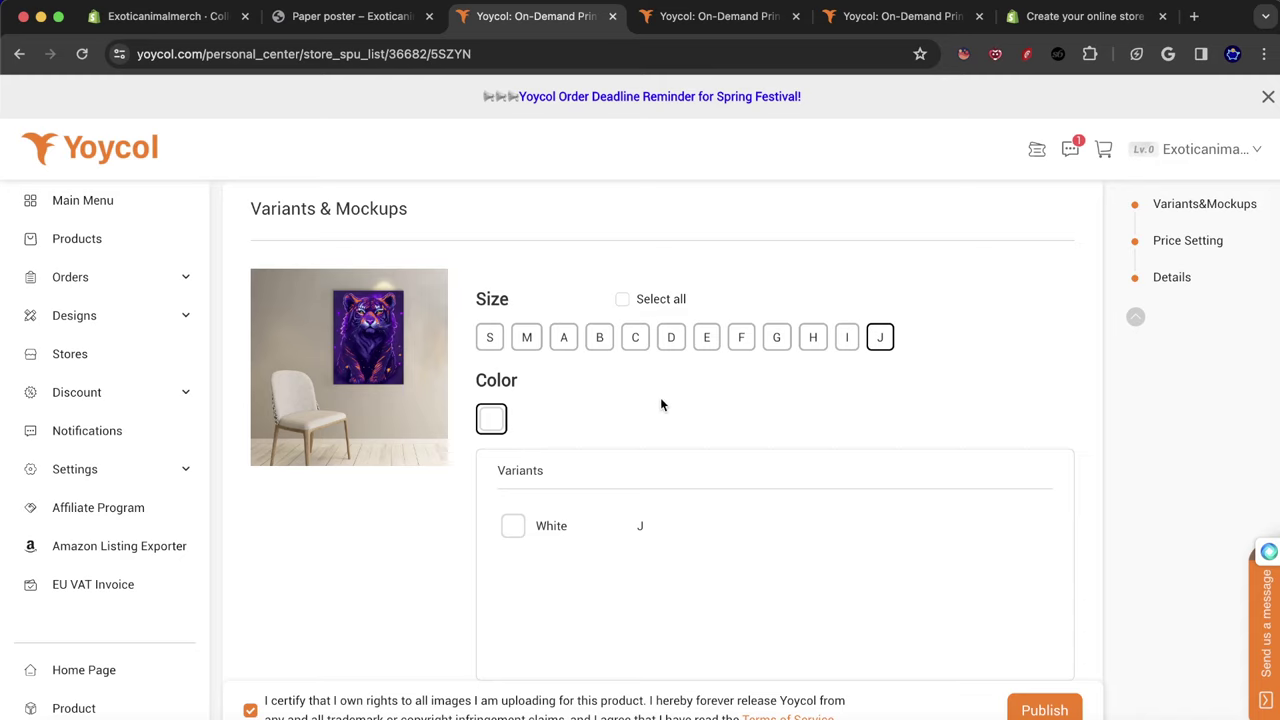
scroll(573, 375, down, 3)
scroll(546, 375, up, 3)
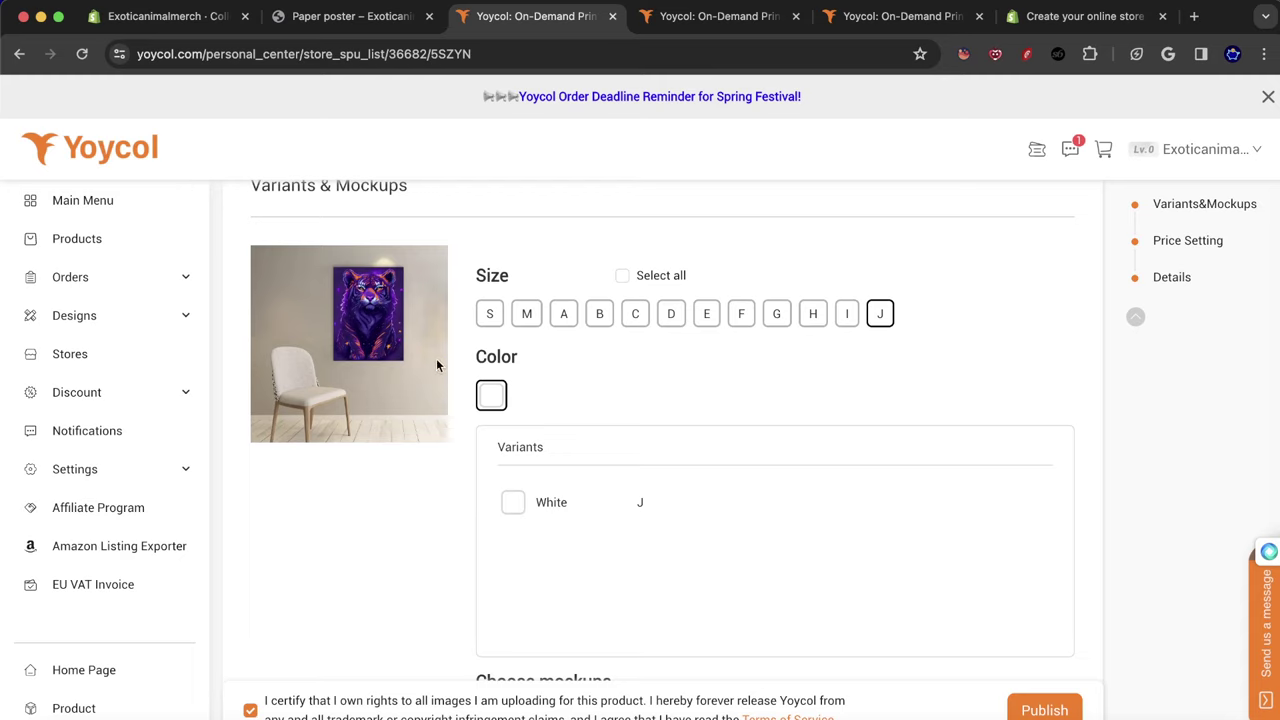
Deselect the white color and toggle sizes I and J to test the variant selection against the price table.
click(493, 403)
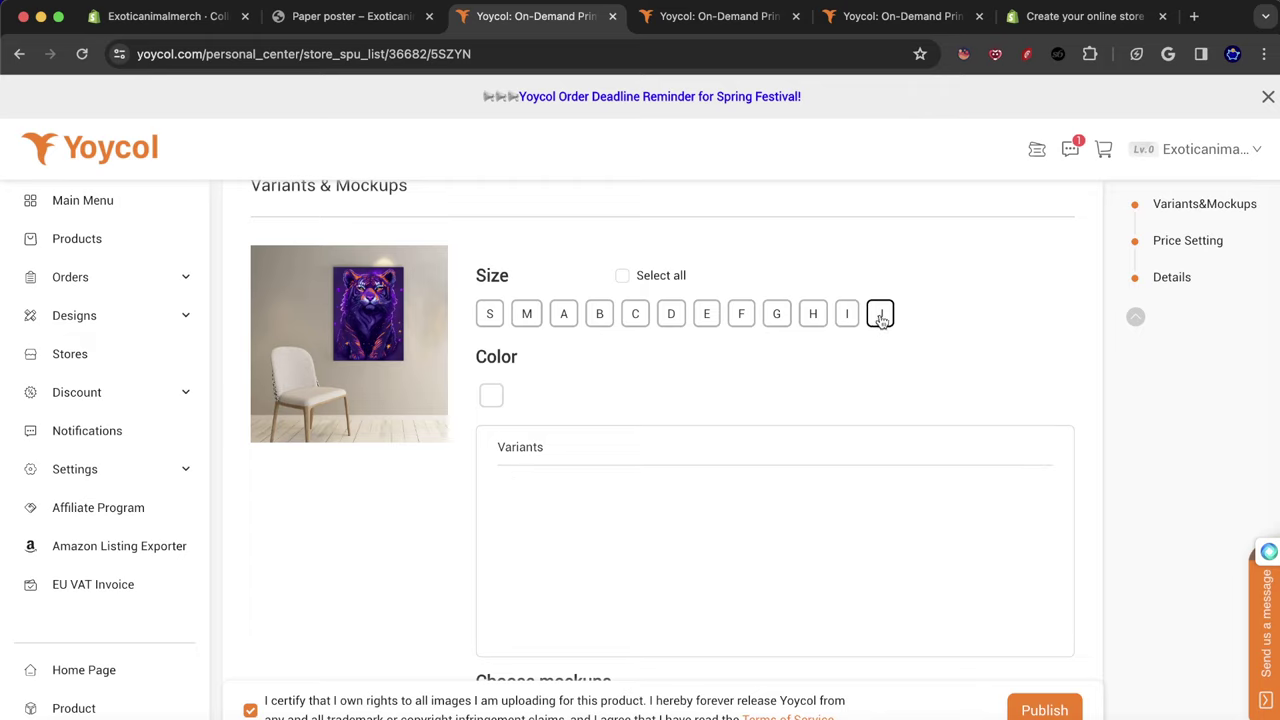
click(848, 318)
click(881, 318)
click(853, 318)
scroll(874, 327, down, 7)
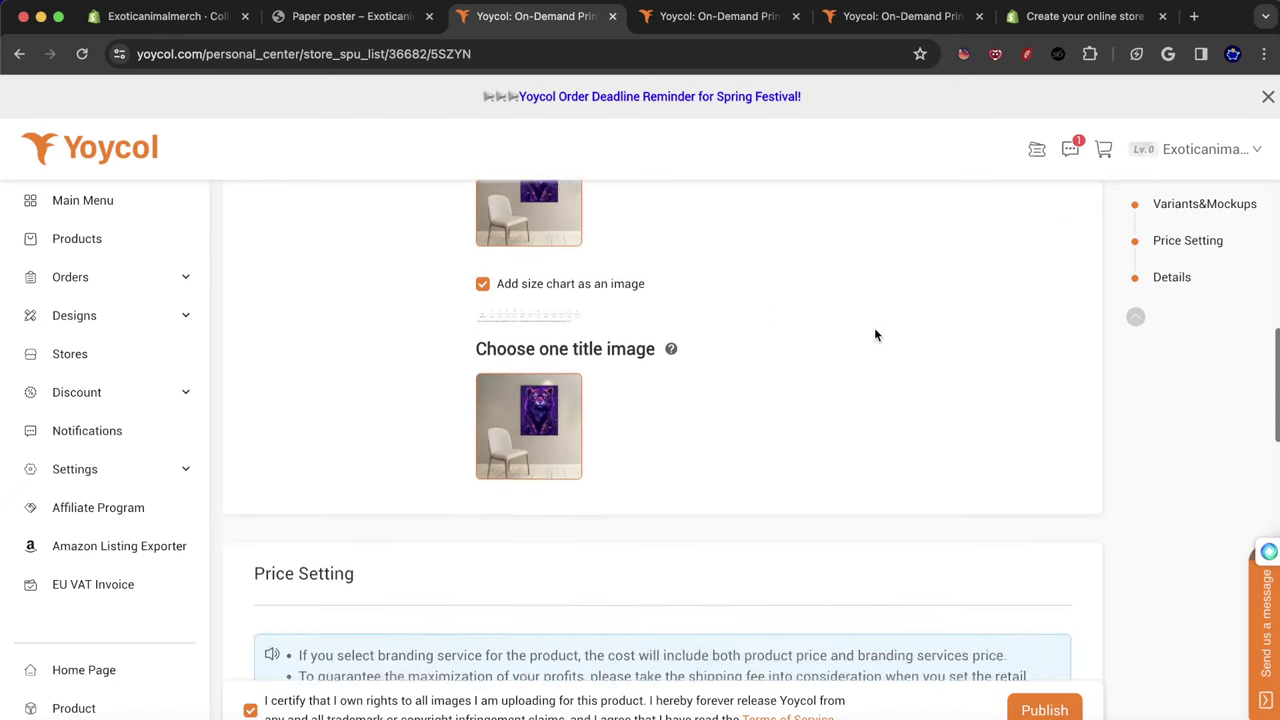
scroll(874, 335, down, 5)
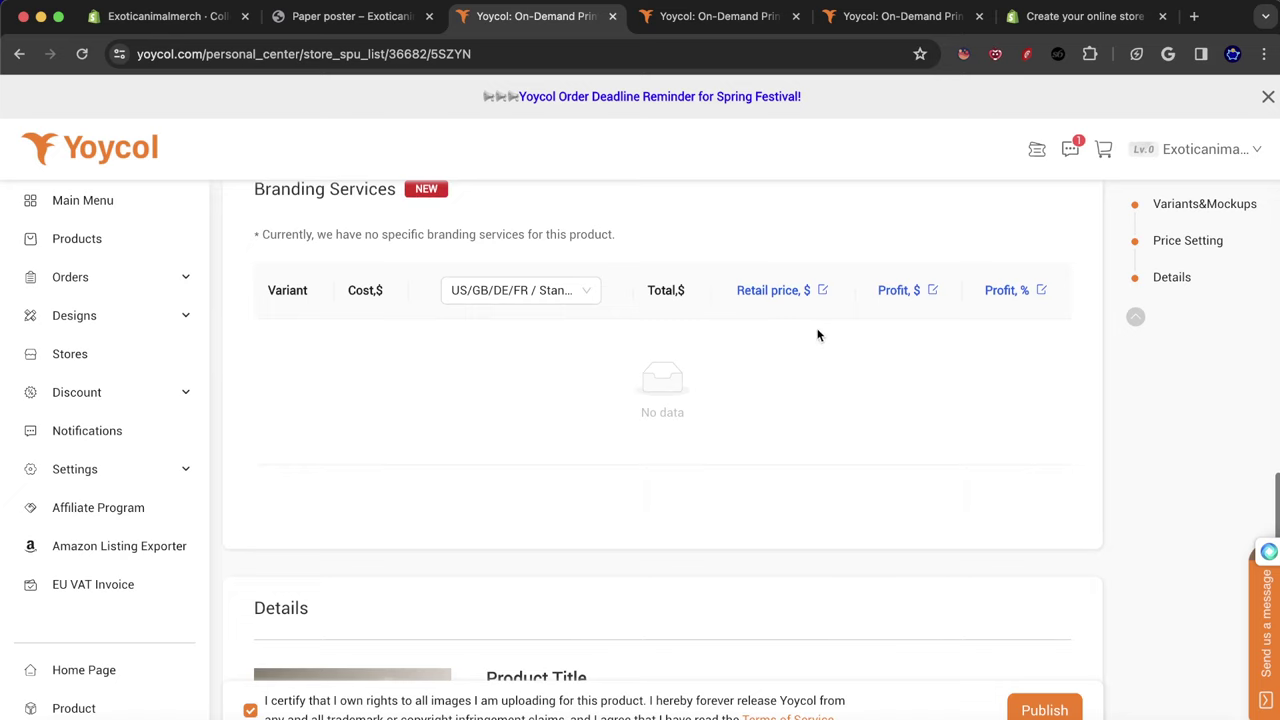
Examine the shipping regions and rates offered for the poster, and review the variant and price sections.
click(520, 290)
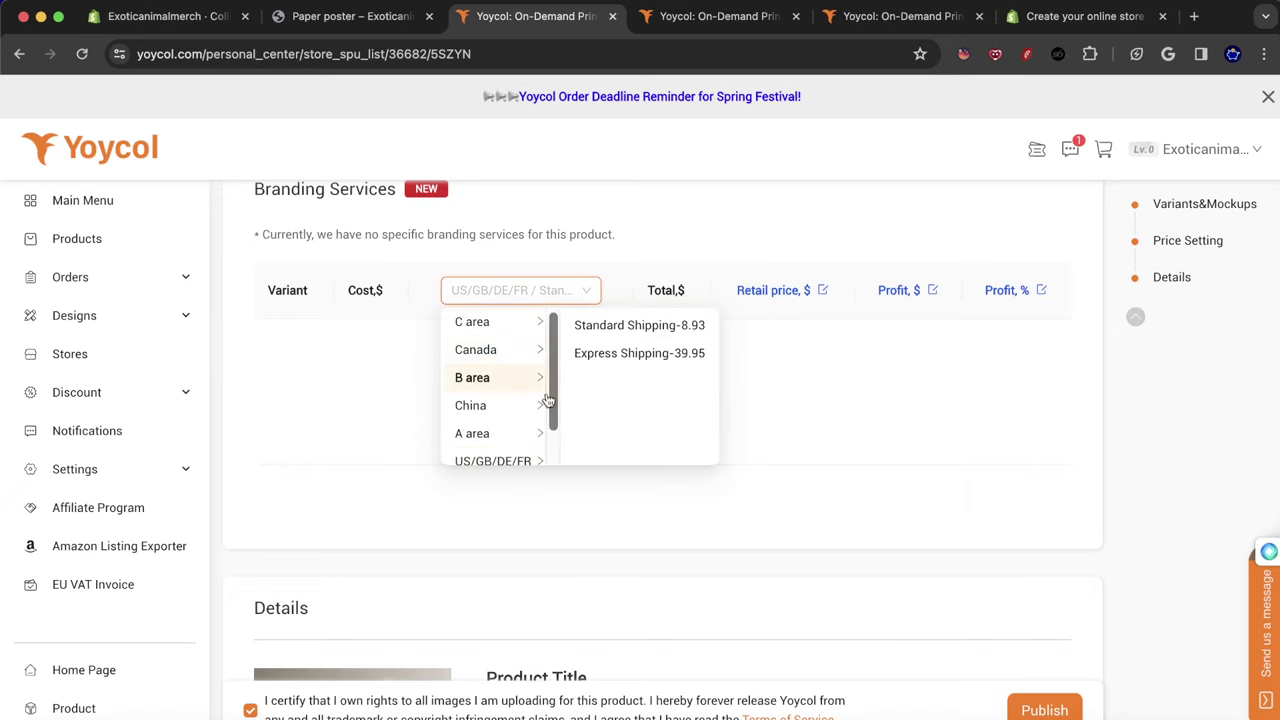
mouse_move(515, 445)
scroll(515, 440, down, 1)
click(495, 393)
scroll(757, 306, up, 4)
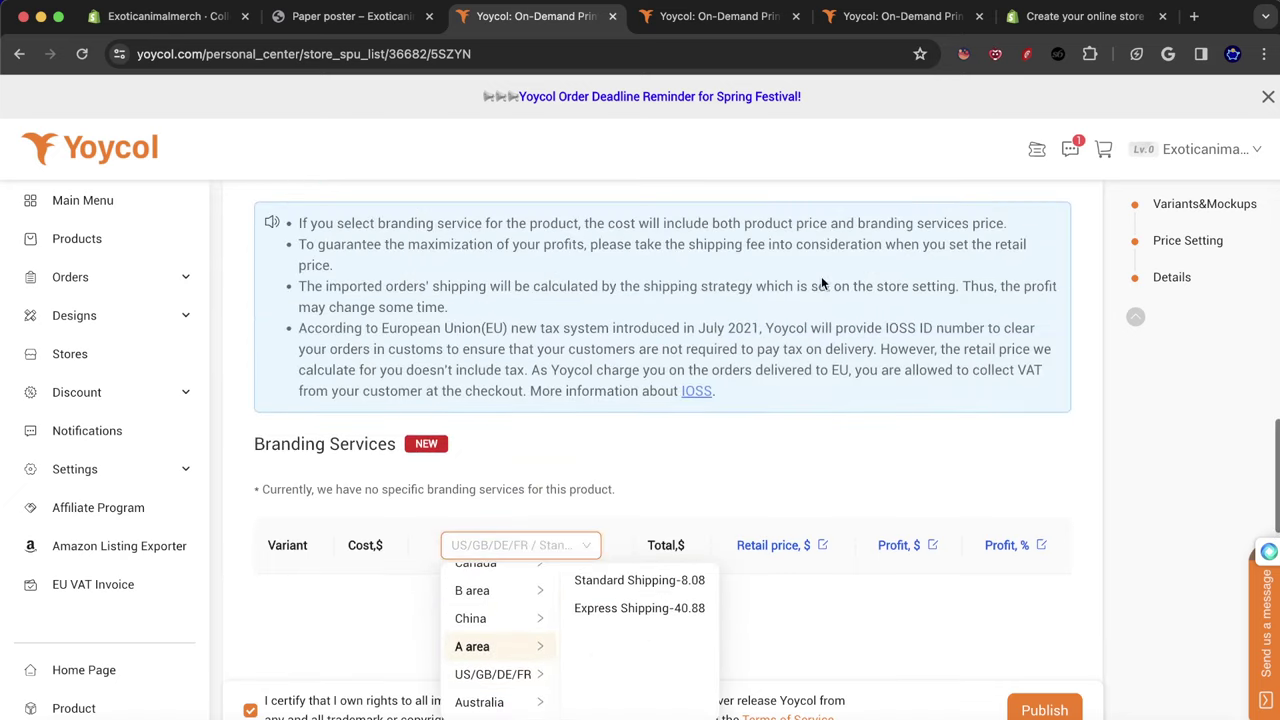
scroll(798, 300, up, 6)
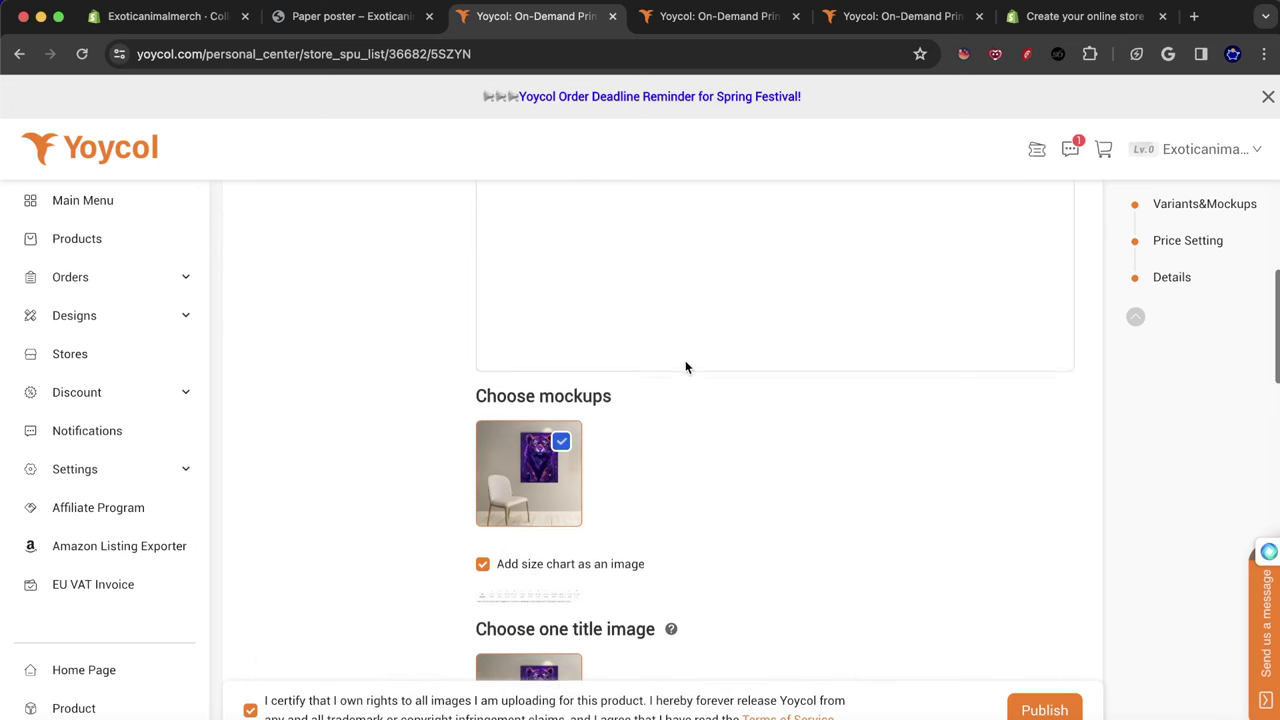
scroll(686, 363, up, 4)
scroll(865, 415, down, 10)
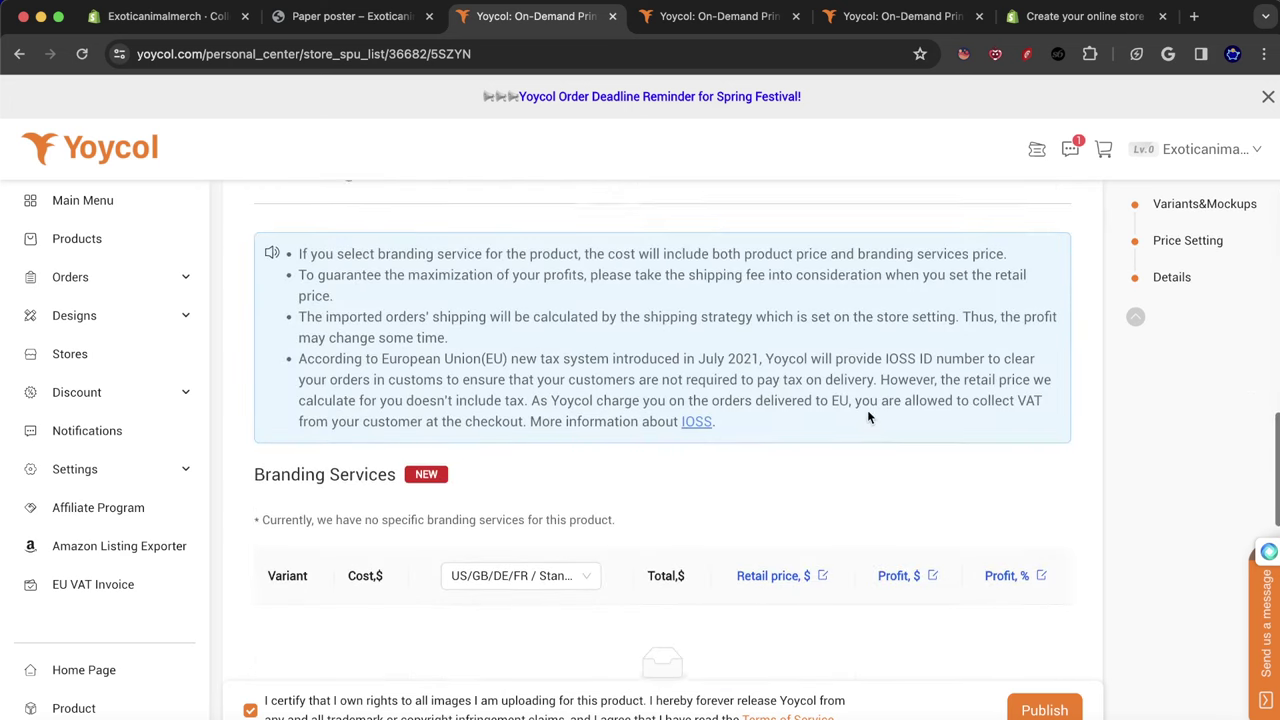
scroll(471, 486, up, 8)
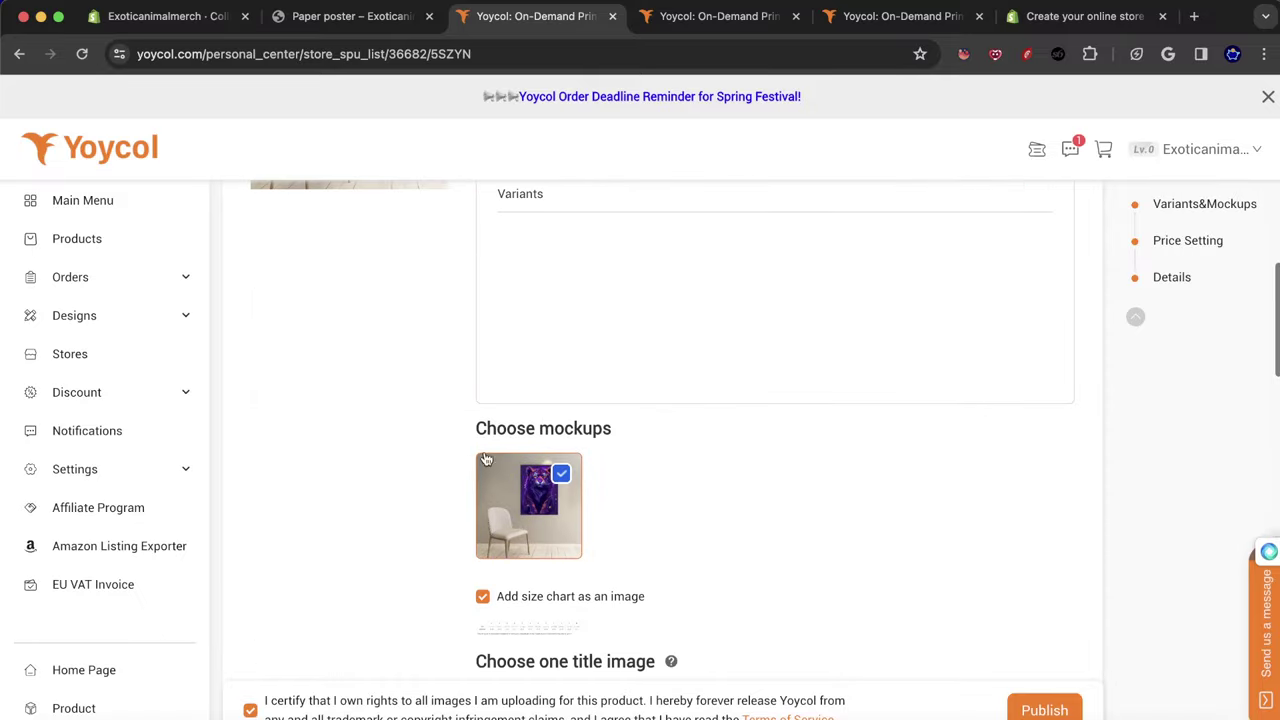
Reselect the white color and deselect size I so that only the J variant remains.
click(491, 380)
scroll(523, 394, down, 10)
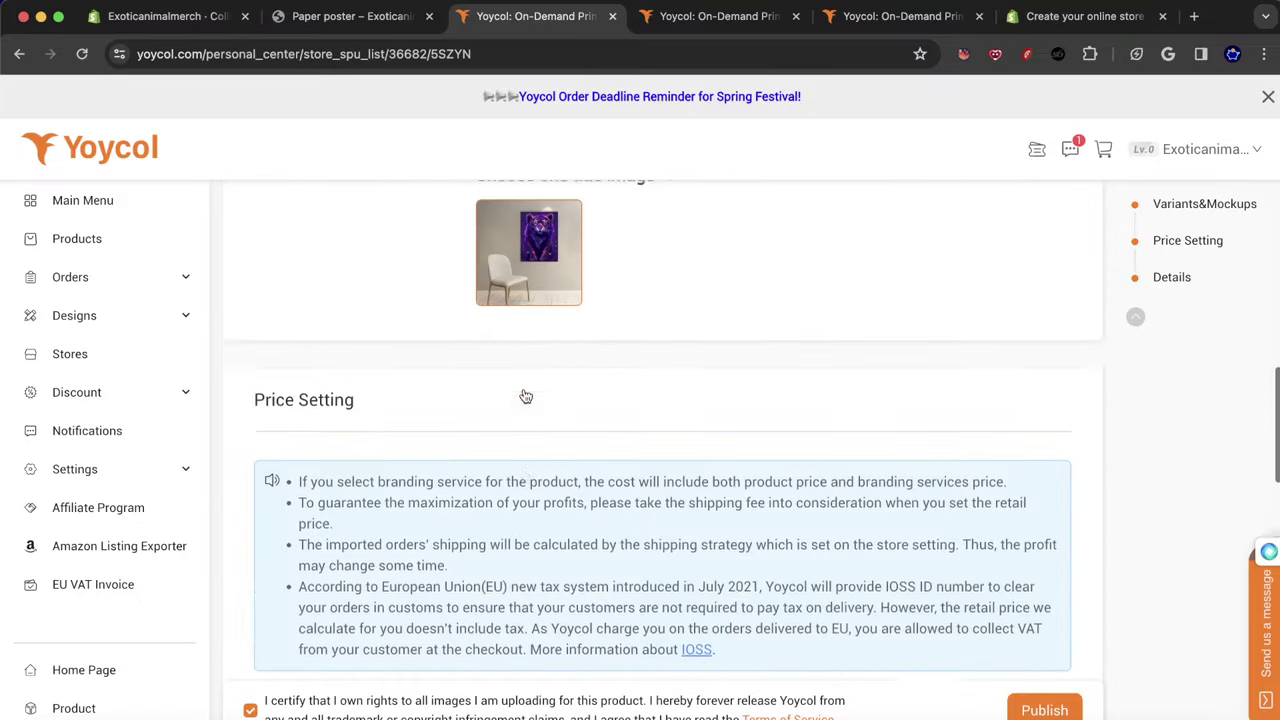
scroll(523, 394, up, 4)
scroll(715, 385, up, 8)
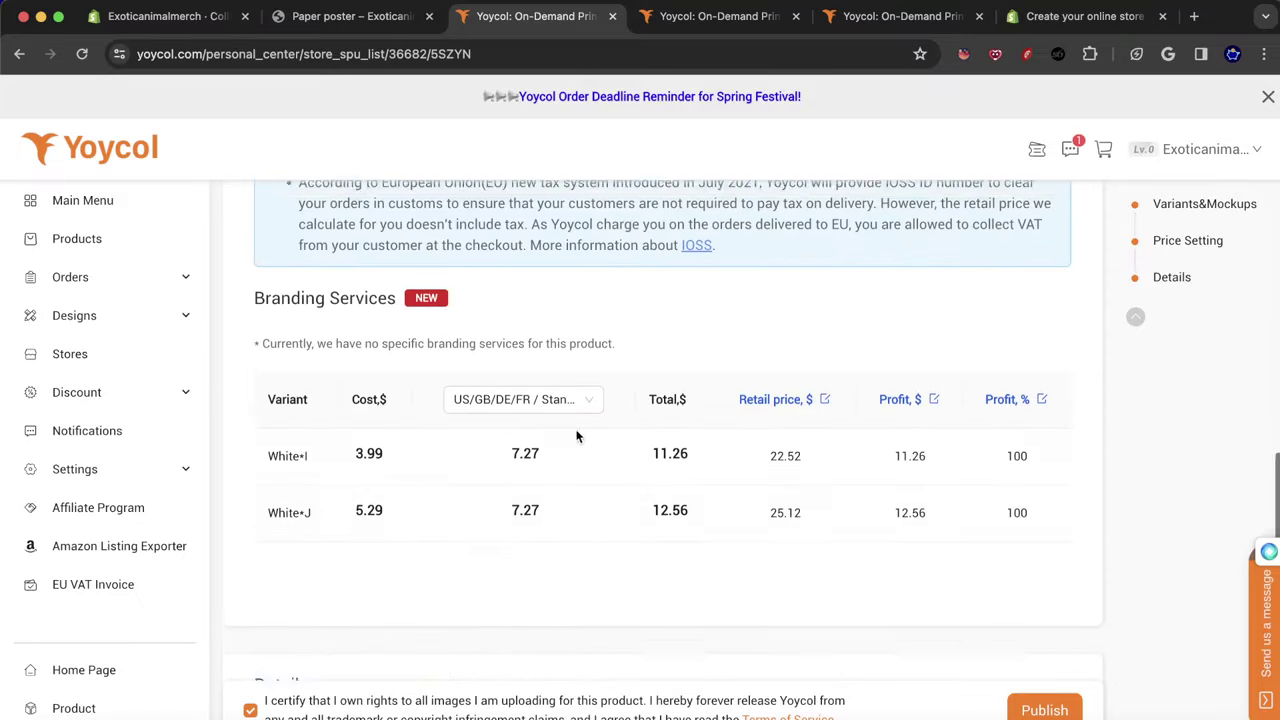
scroll(715, 385, up, 2)
click(846, 318)
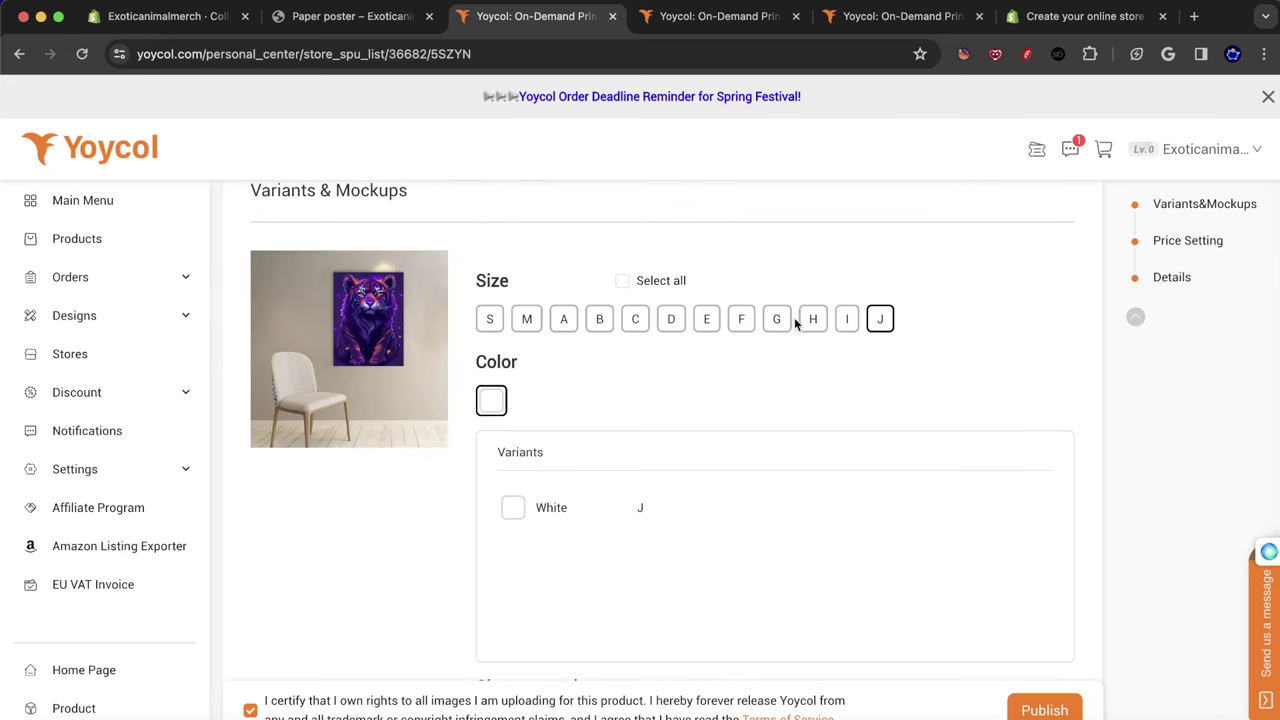
Examine the white J variant's cost, shipping fee, retail price and profit against the chosen size and color.
scroll(455, 405, down, 6)
scroll(455, 405, down, 8)
scroll(457, 406, up, 5)
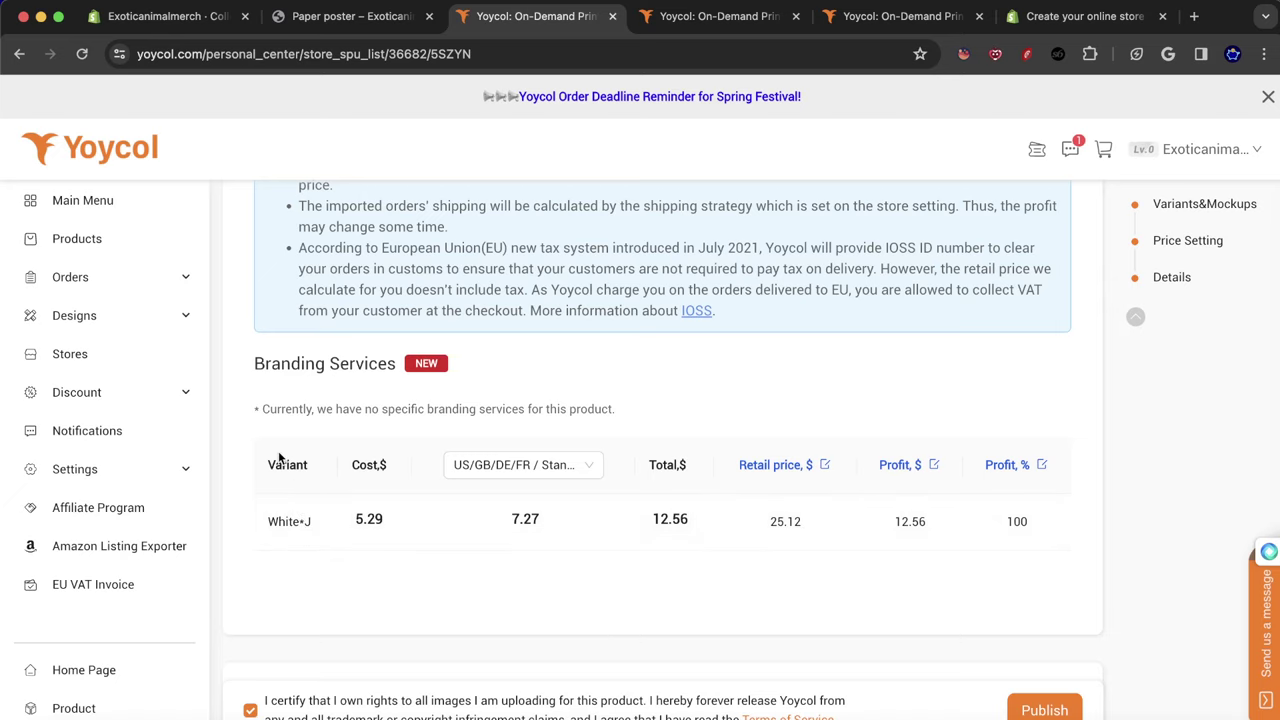
scroll(697, 369, up, 10)
scroll(660, 417, down, 2)
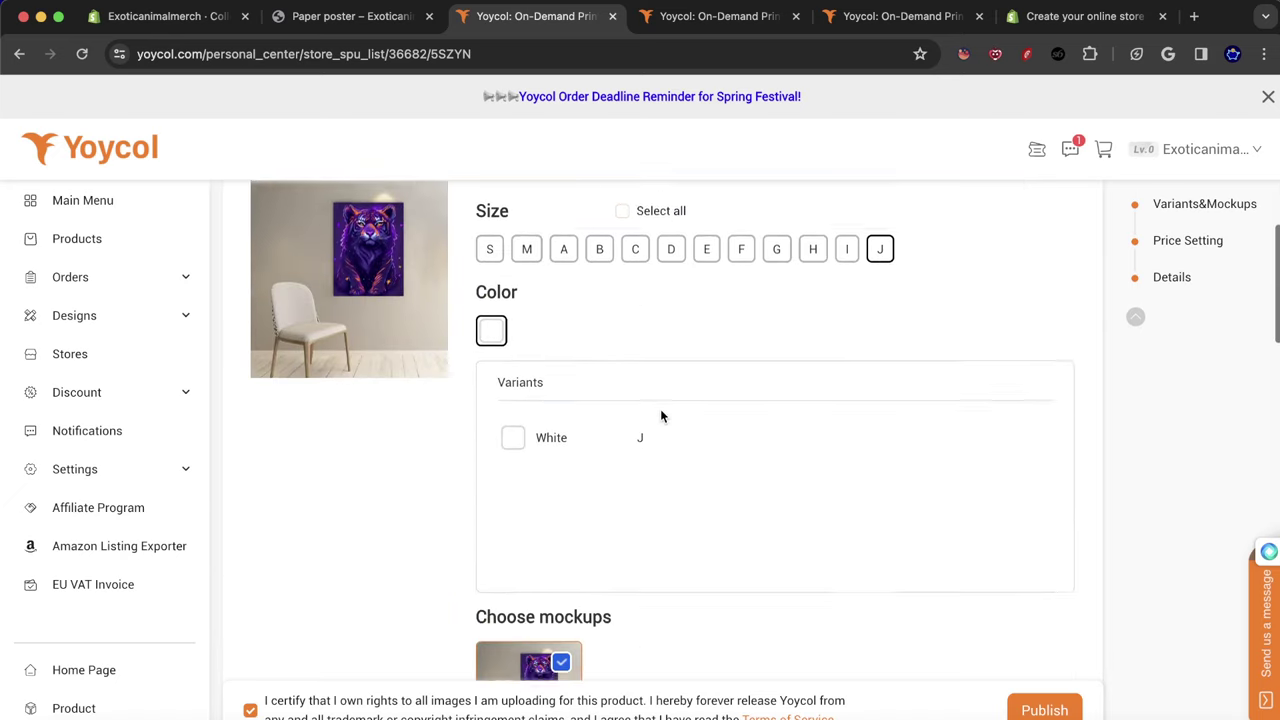
scroll(652, 408, up, 1)
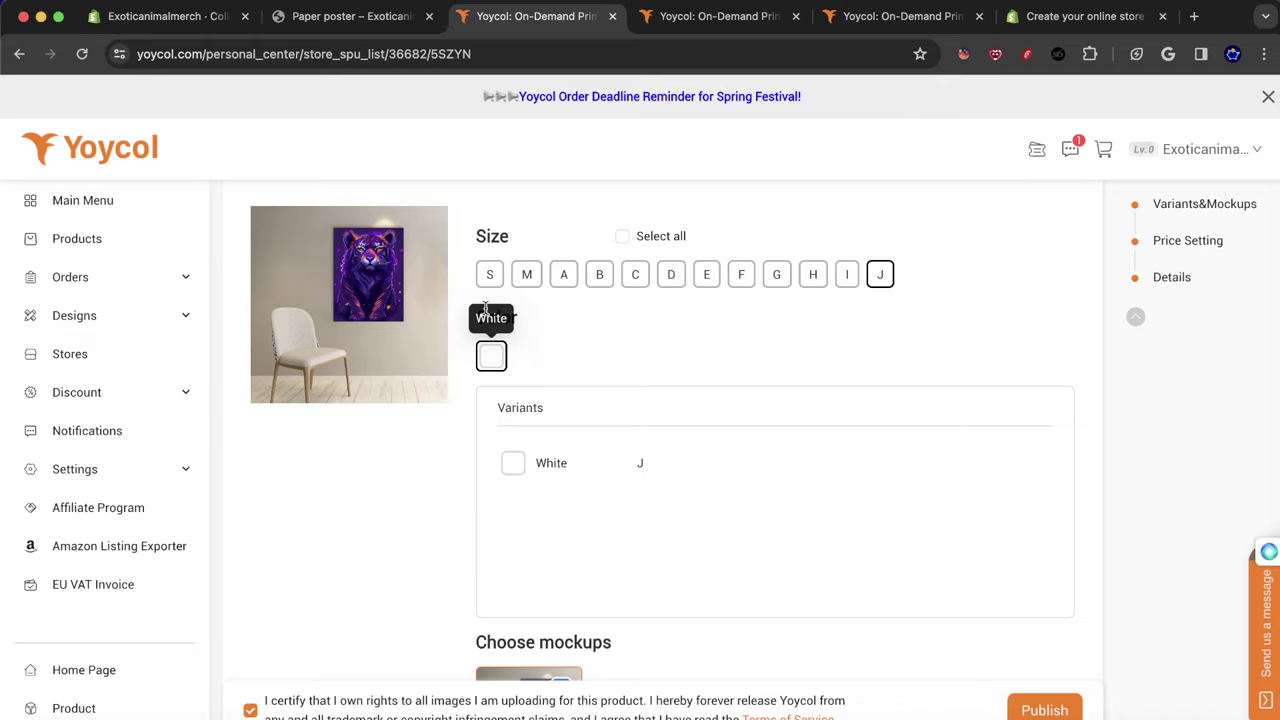
scroll(646, 380, down, 10)
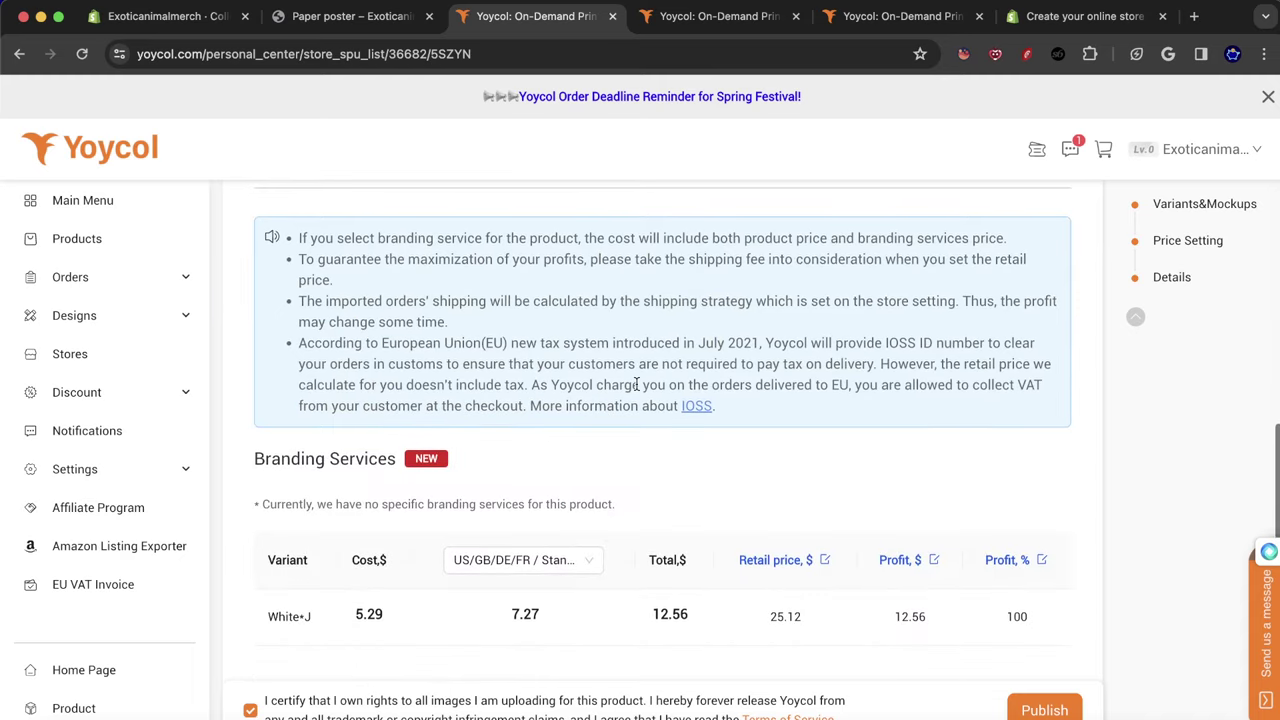
scroll(783, 434, down, 1)
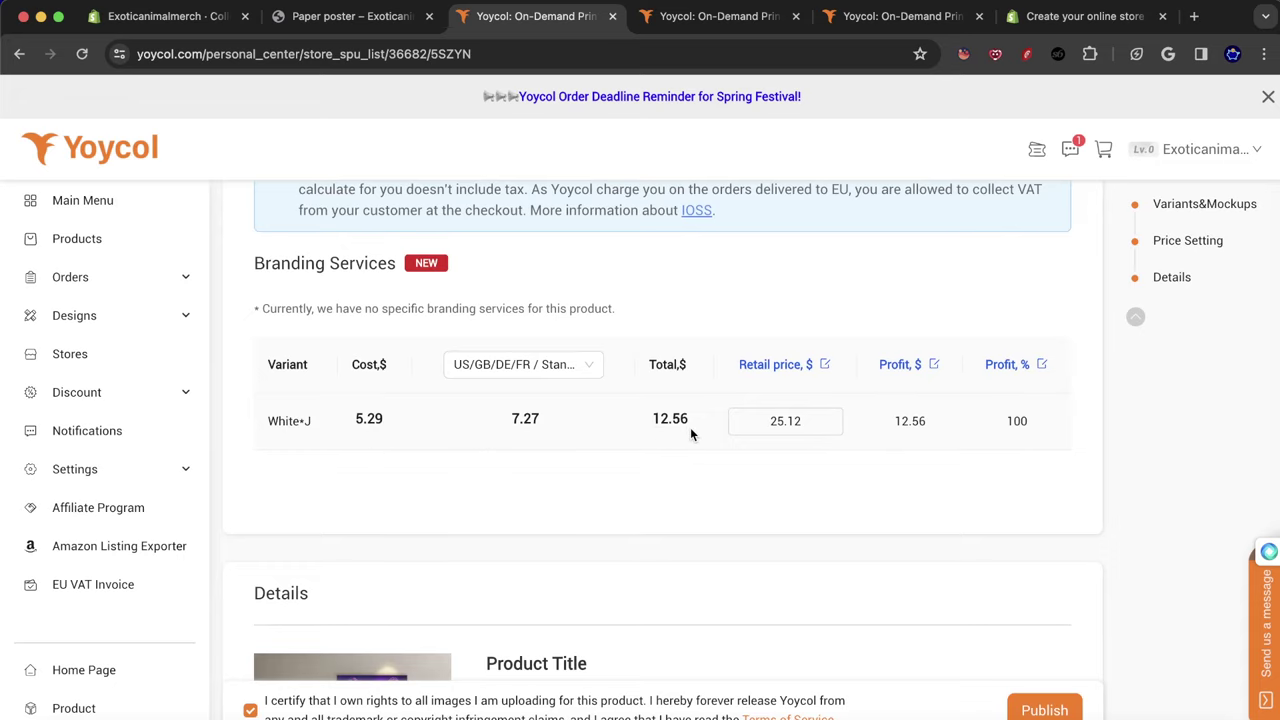
scroll(680, 428, up, 4)
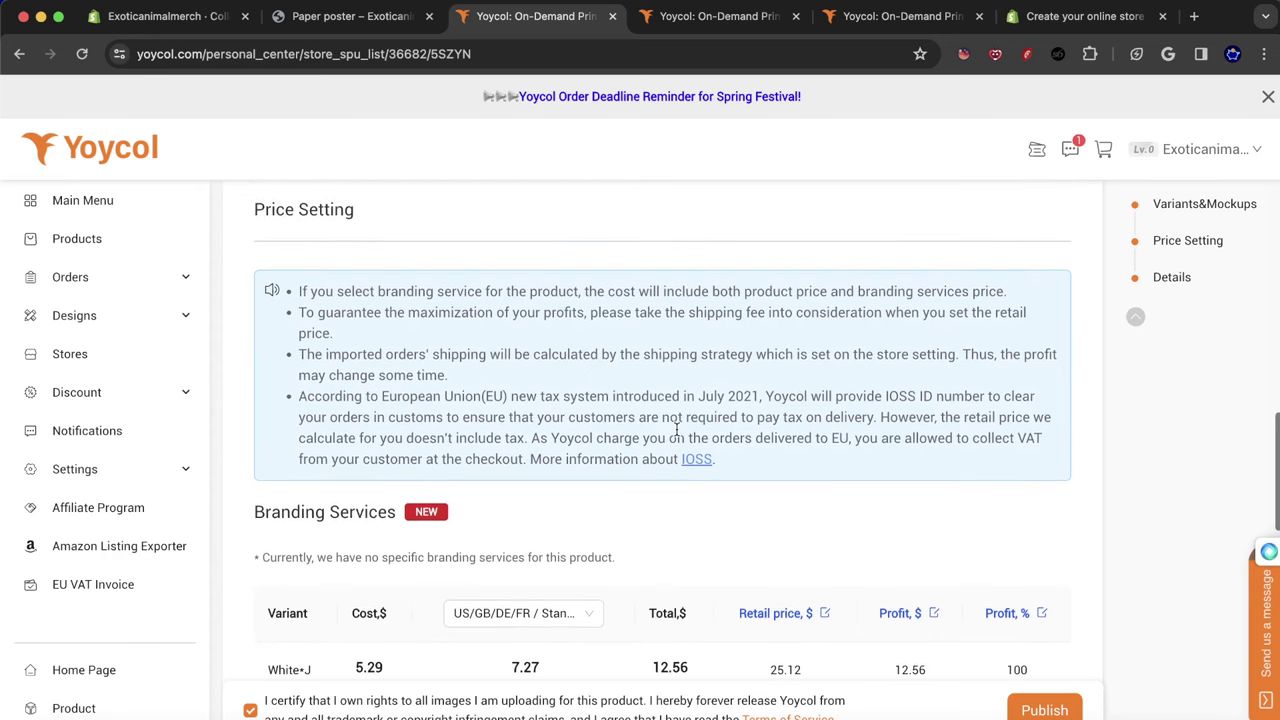
scroll(676, 428, up, 5)
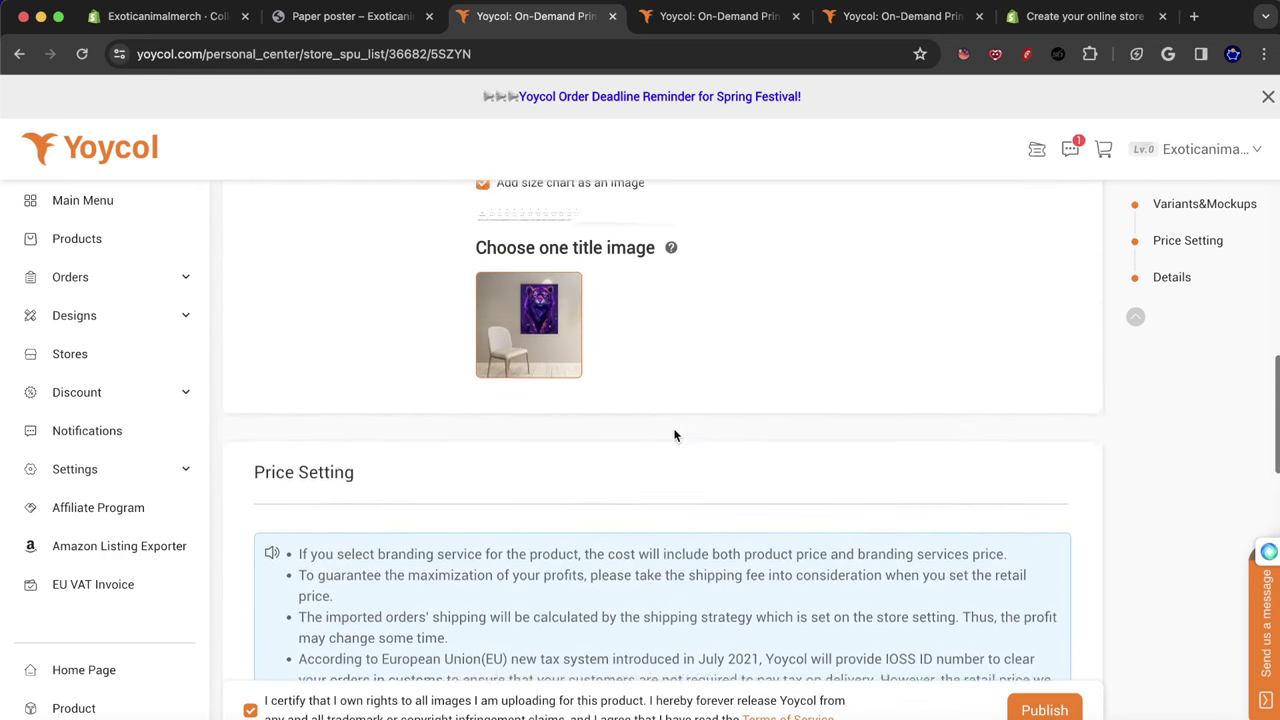
scroll(674, 435, up, 3)
scroll(674, 435, down, 8)
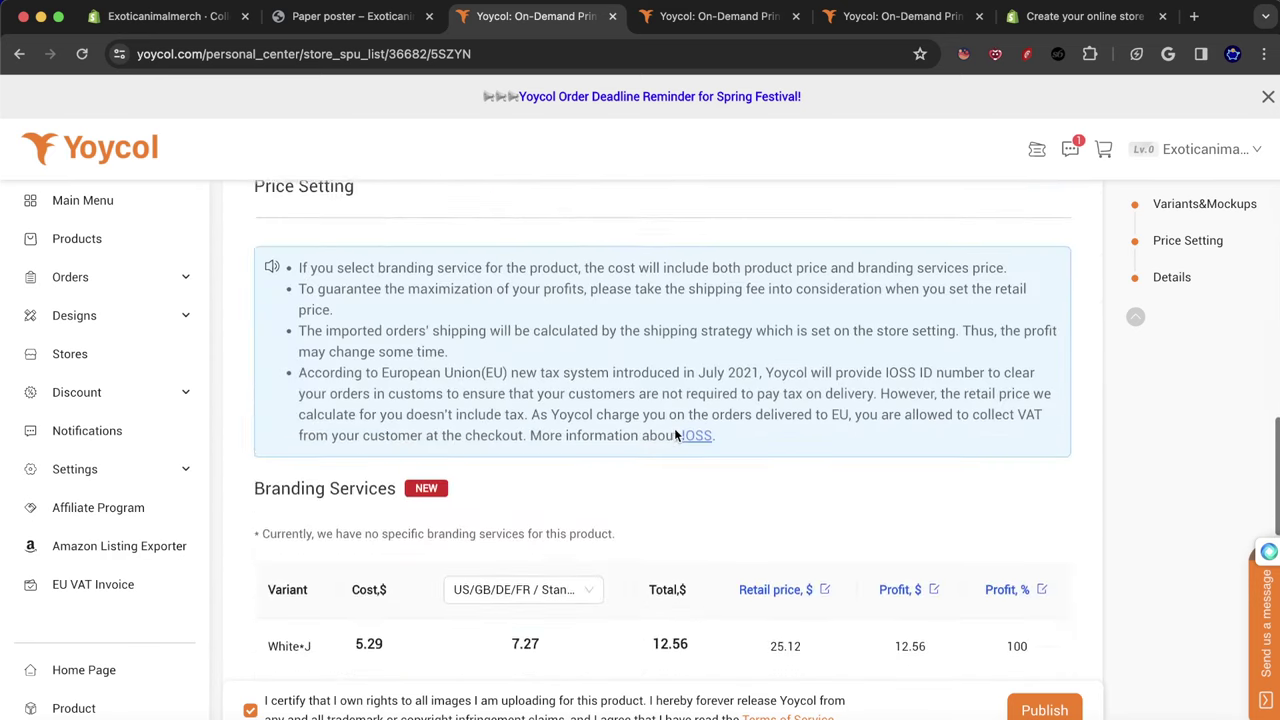
Examine the size guide in the product description and highlight the second inch dimension of size J.
scroll(674, 436, down, 10)
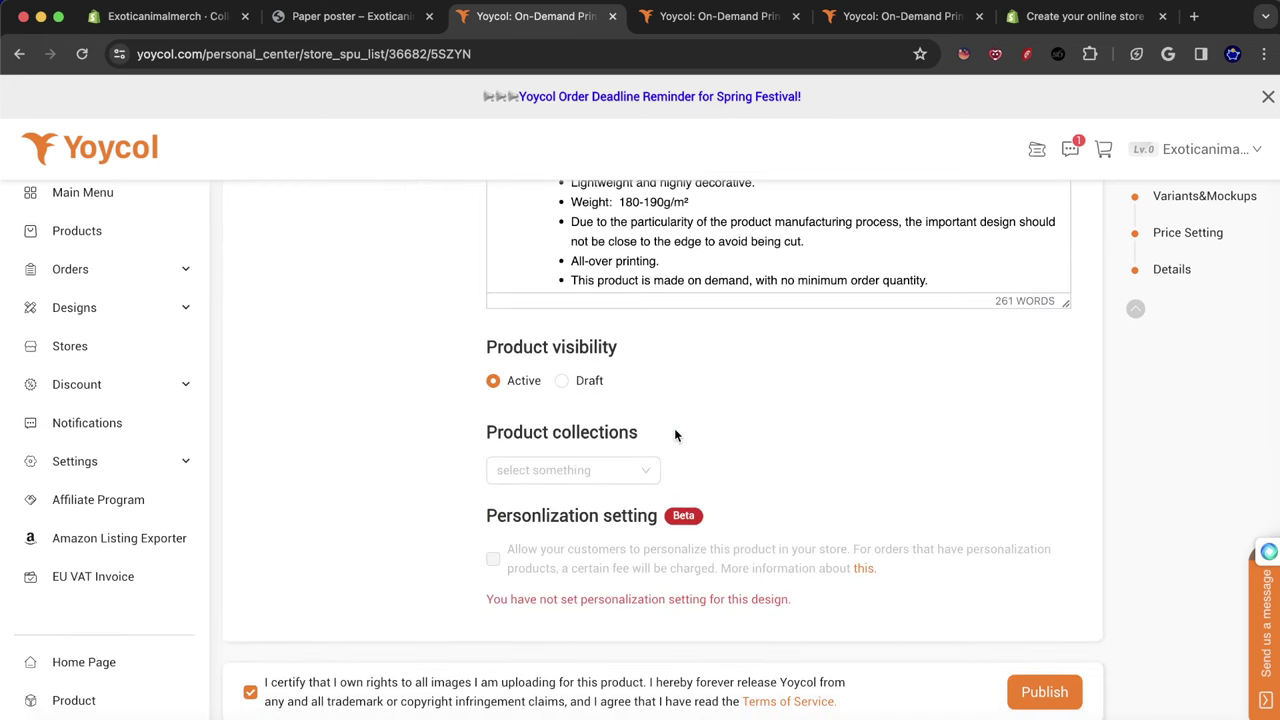
scroll(670, 367, down, 3)
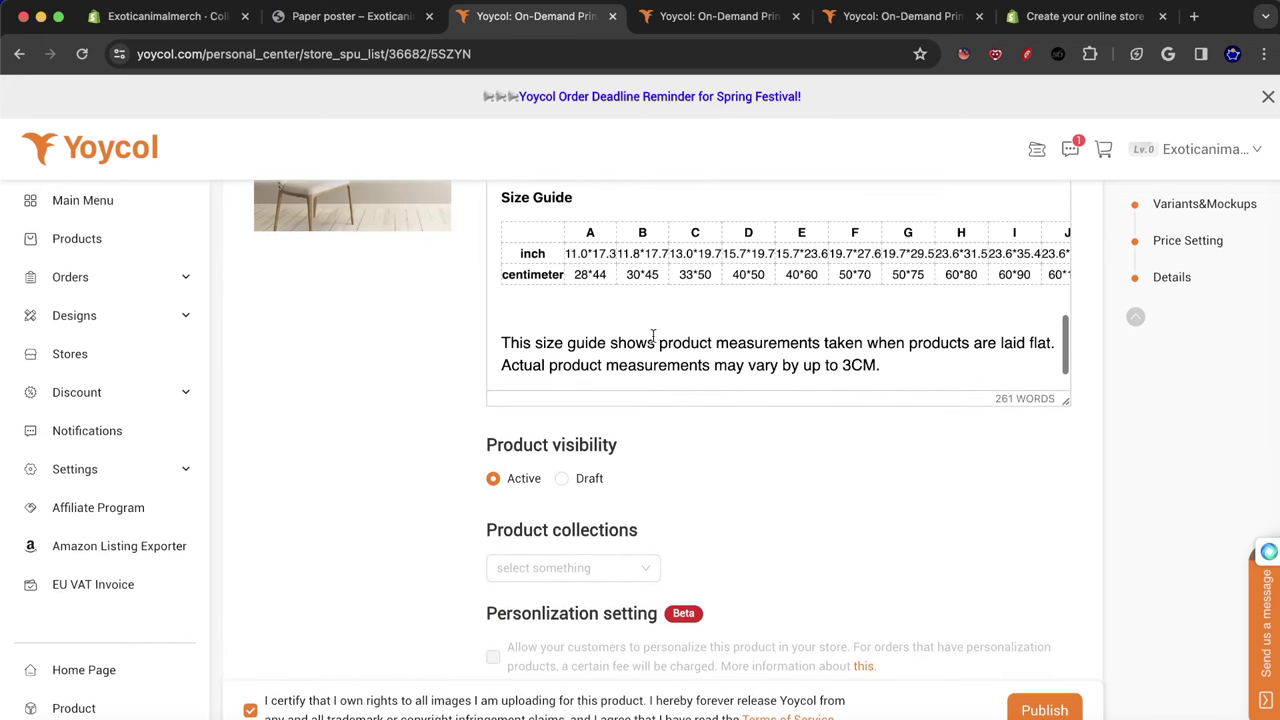
scroll(655, 340, right, 2)
scroll(643, 287, right, 1)
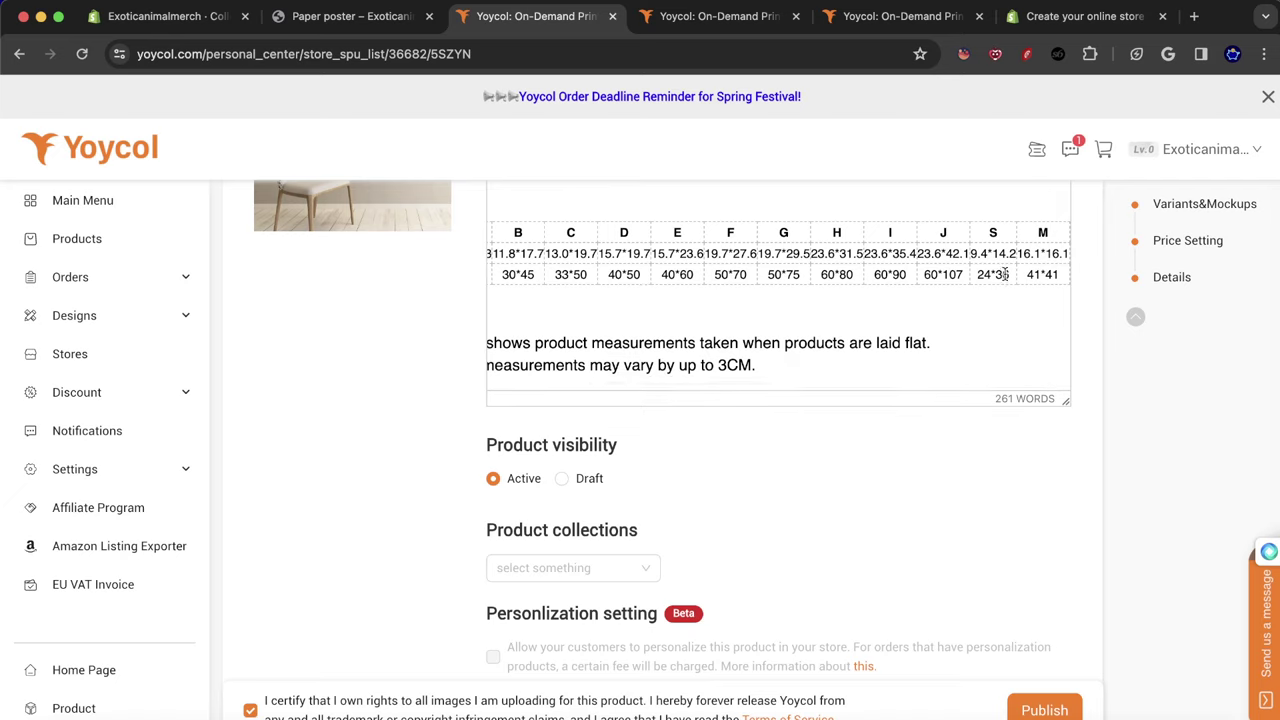
click(921, 253)
drag(921, 253, 1016, 255)
double_click(958, 257)
double_click(956, 255)
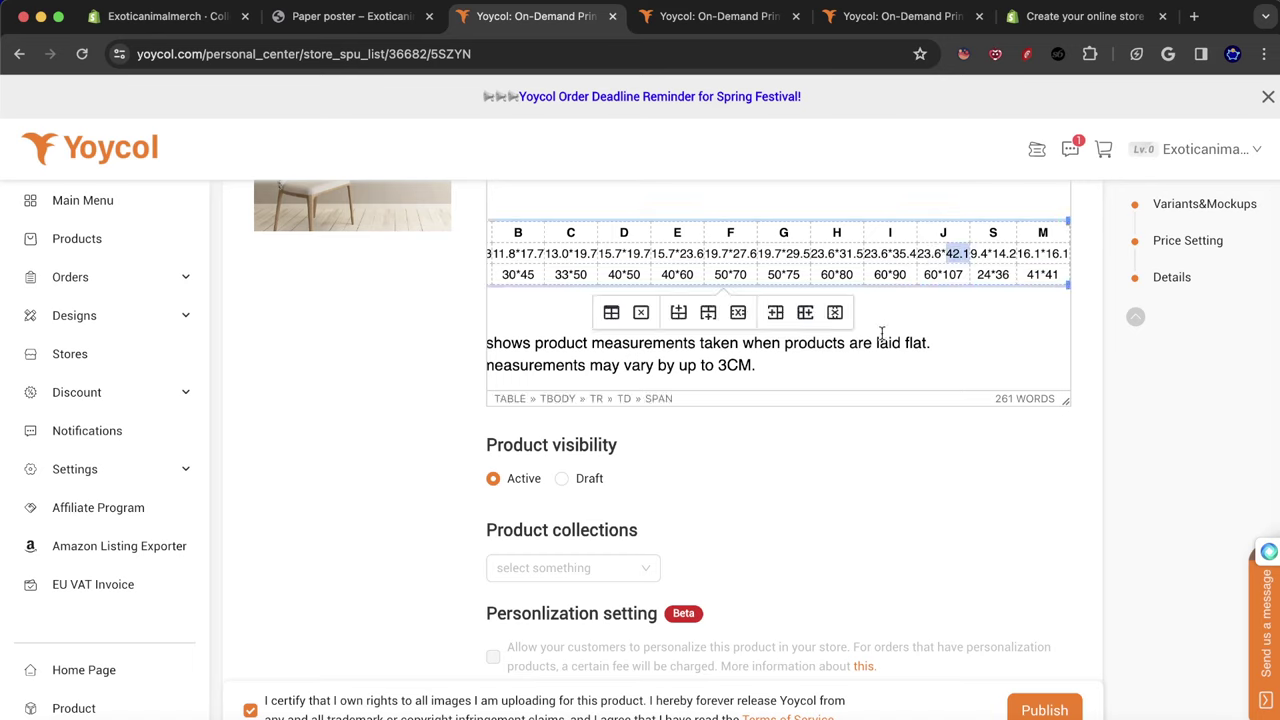
Review the product details, return to the size guide table and recheck size J's inch dimensions.
scroll(903, 327, down, 2)
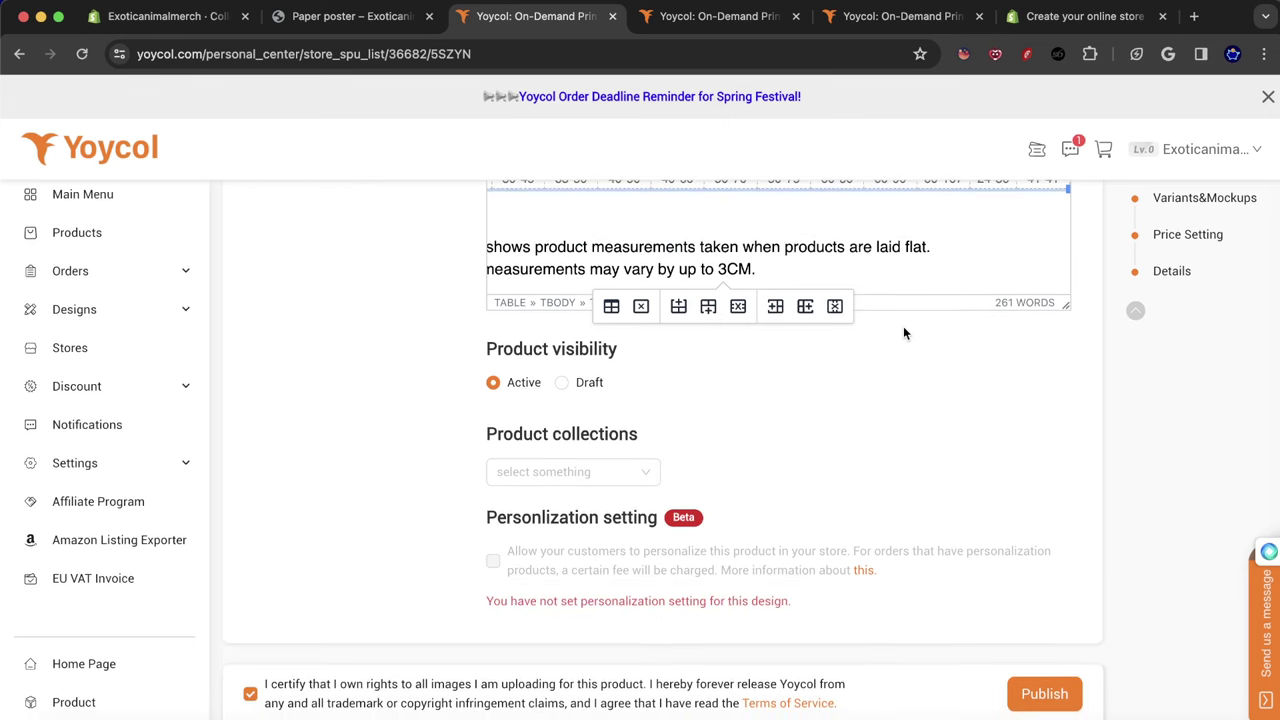
scroll(903, 327, up, 6)
scroll(903, 326, down, 2)
scroll(620, 515, up, 6)
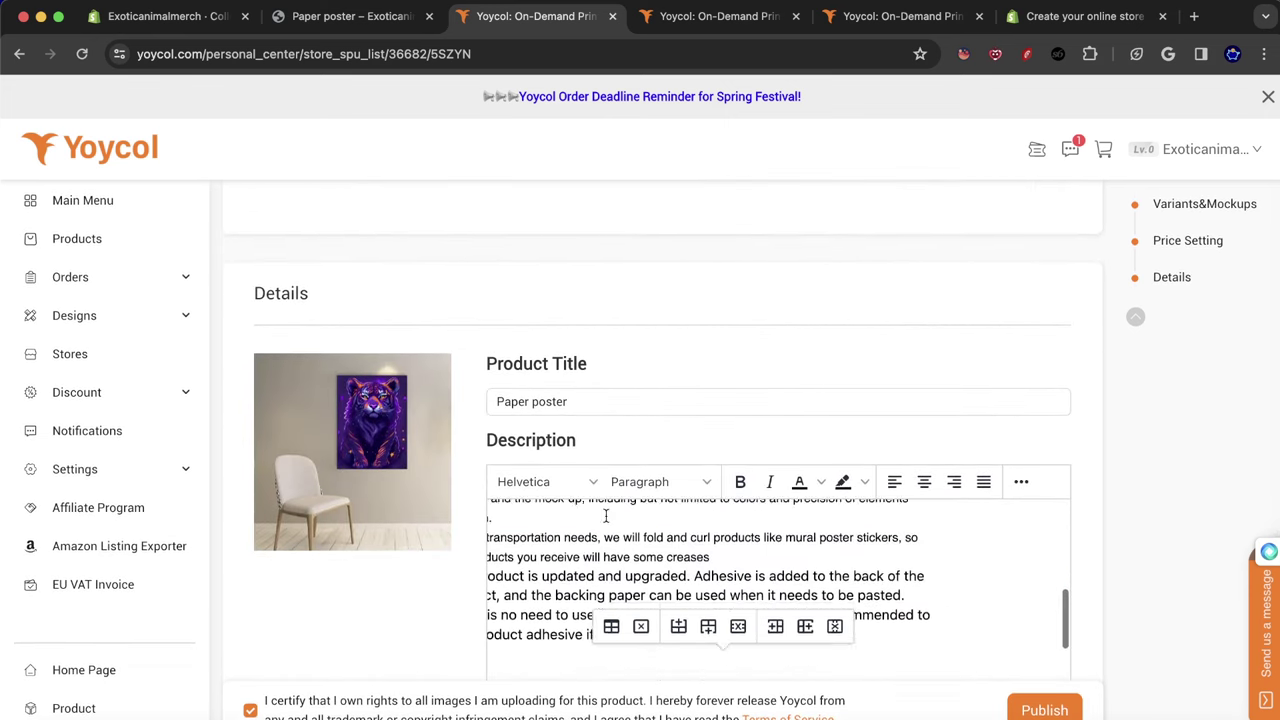
scroll(612, 533, down, 5)
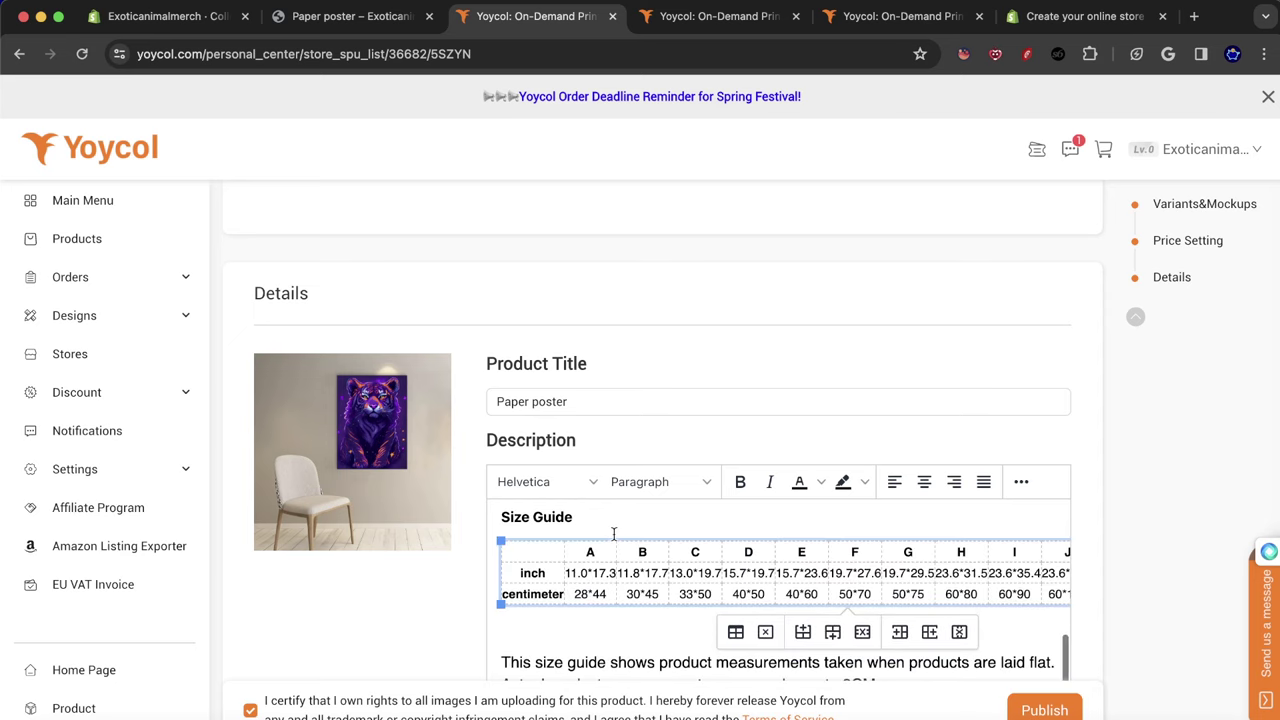
click(500, 513)
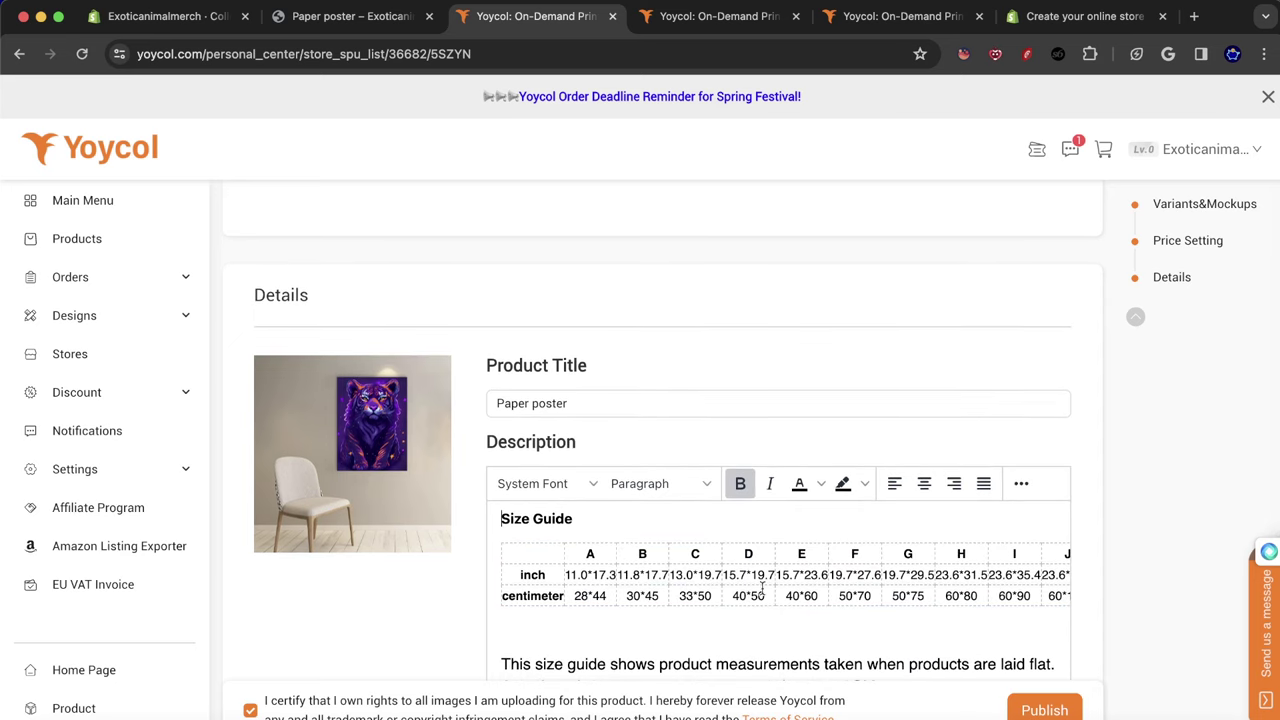
scroll(780, 582, down, 2)
scroll(810, 575, right, 3)
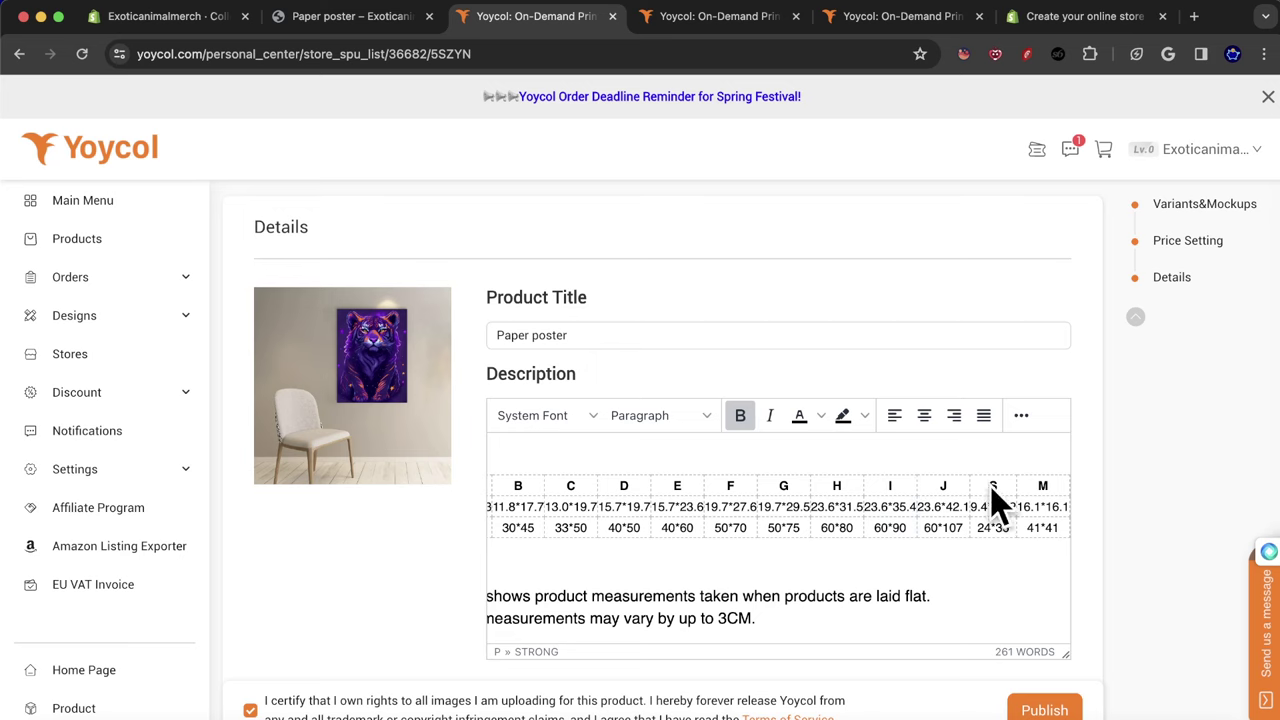
click(956, 487)
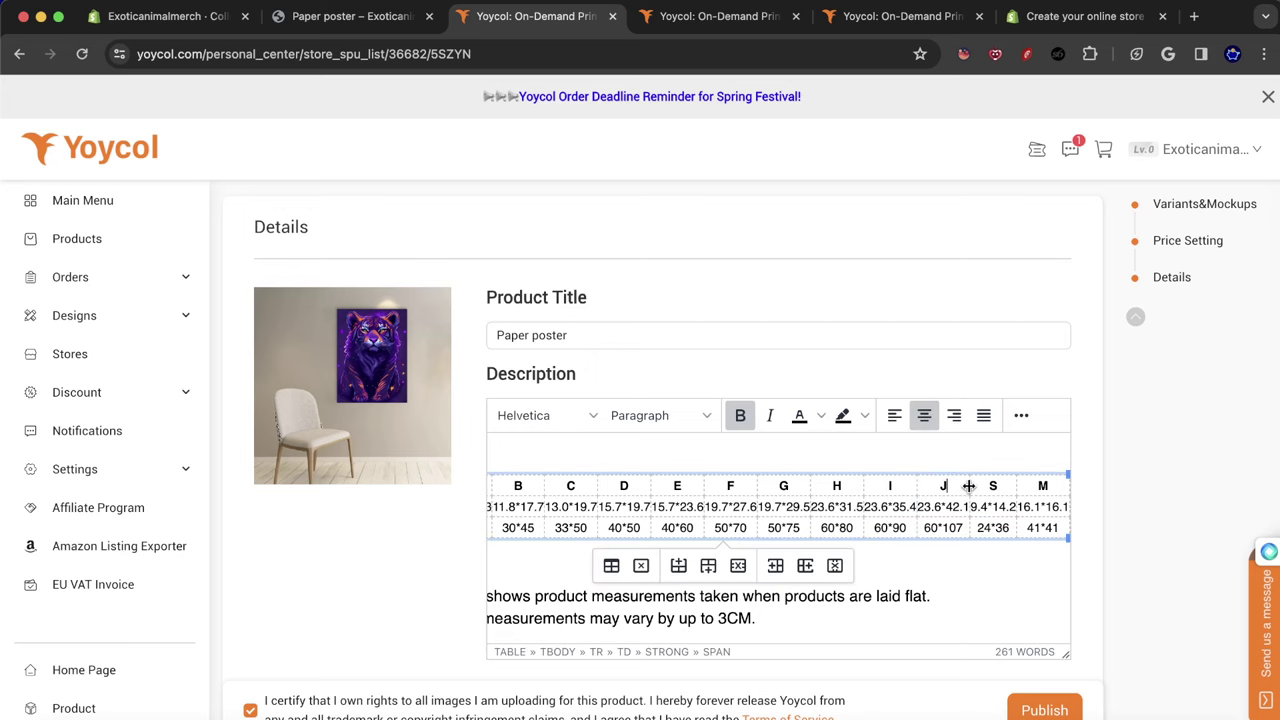
double_click(955, 510)
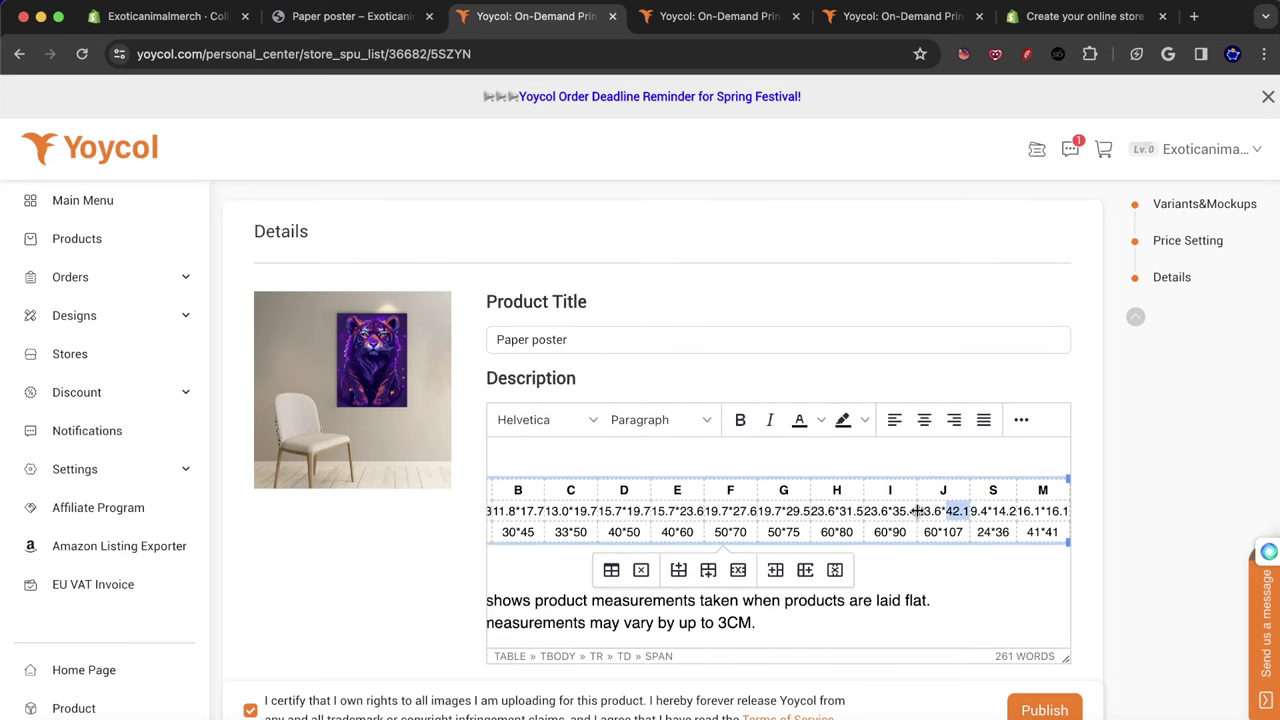
Highlight each inch dimension of size J in the size guide table to read it.
double_click(922, 510)
click(953, 510)
drag(920, 511, 948, 512)
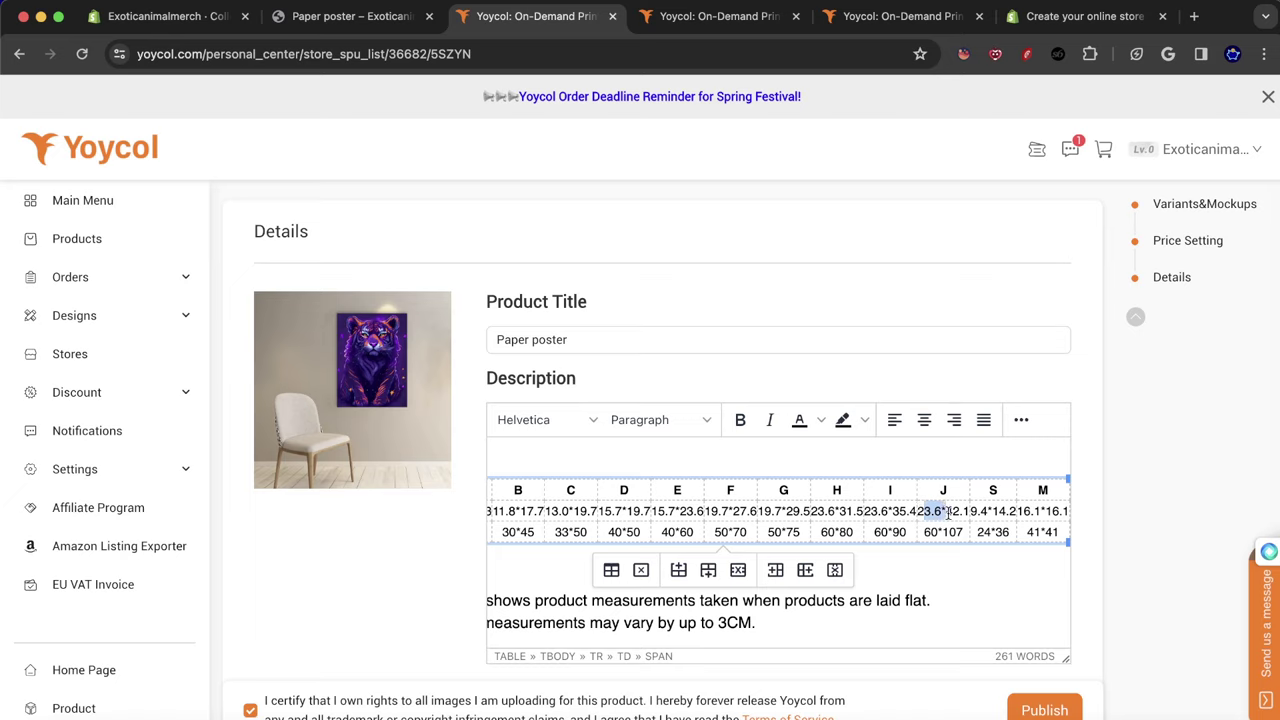
click(963, 511)
Start a new line at the end of the product description with "24 INCH X".
scroll(802, 460, down, 3)
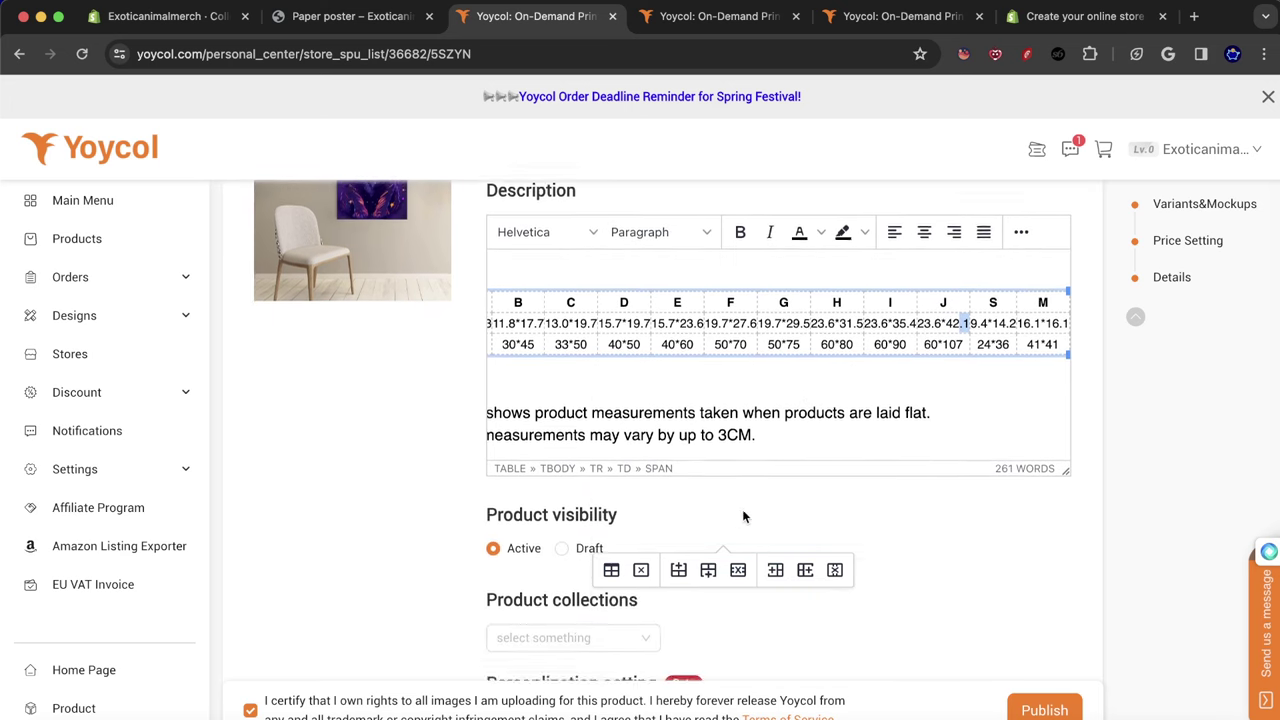
click(806, 422)
scroll(806, 422, down, 2)
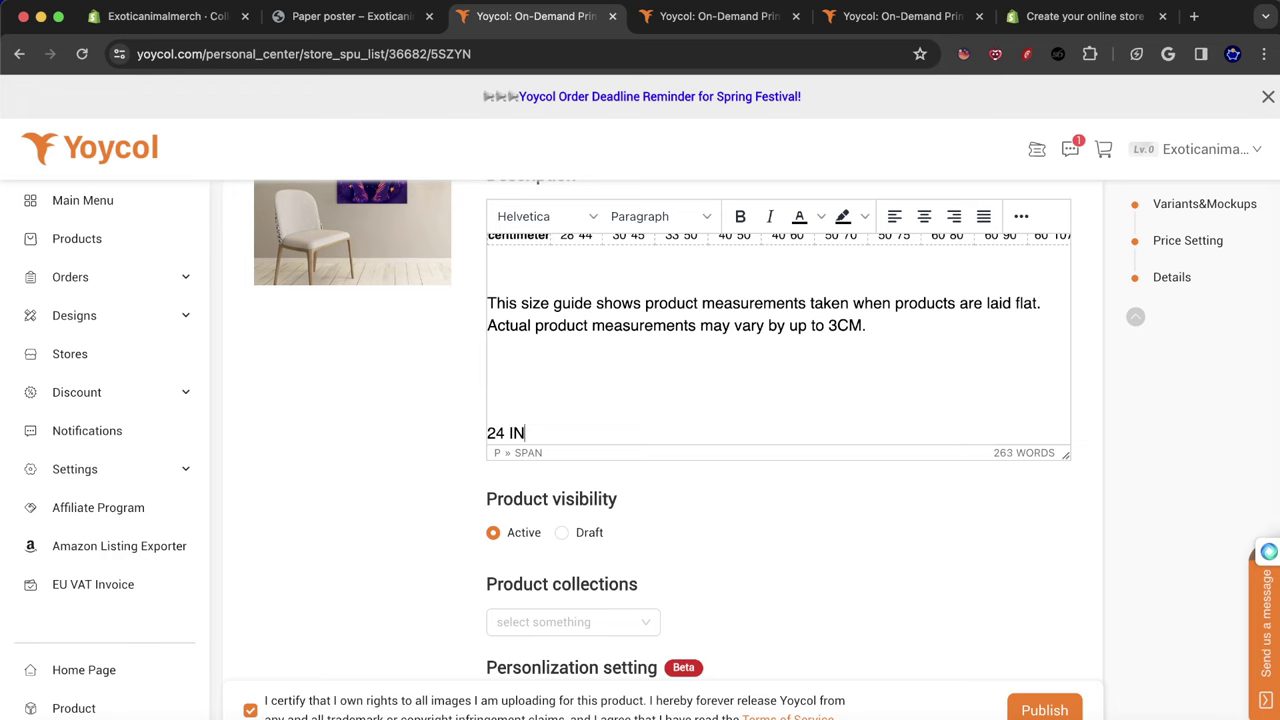
text(X)
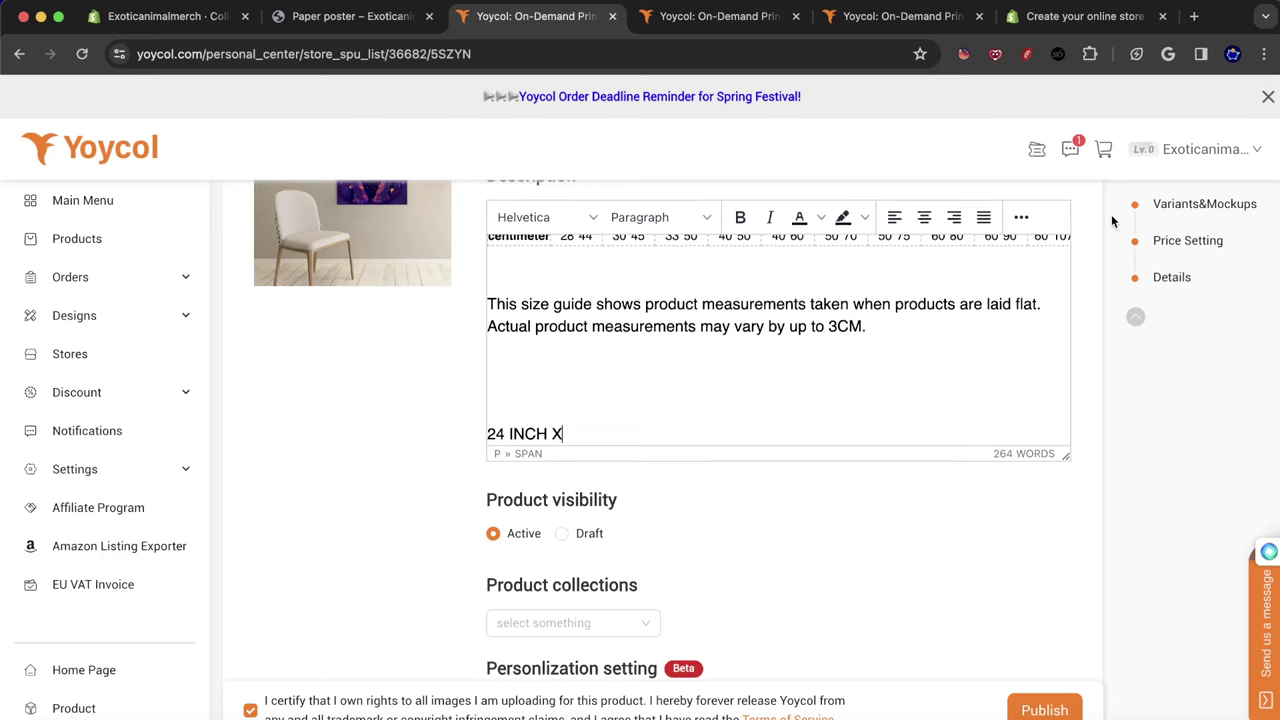
Check size J's second inch dimension in the size guide table again.
scroll(1111, 217, up, 3)
scroll(860, 408, up, 4)
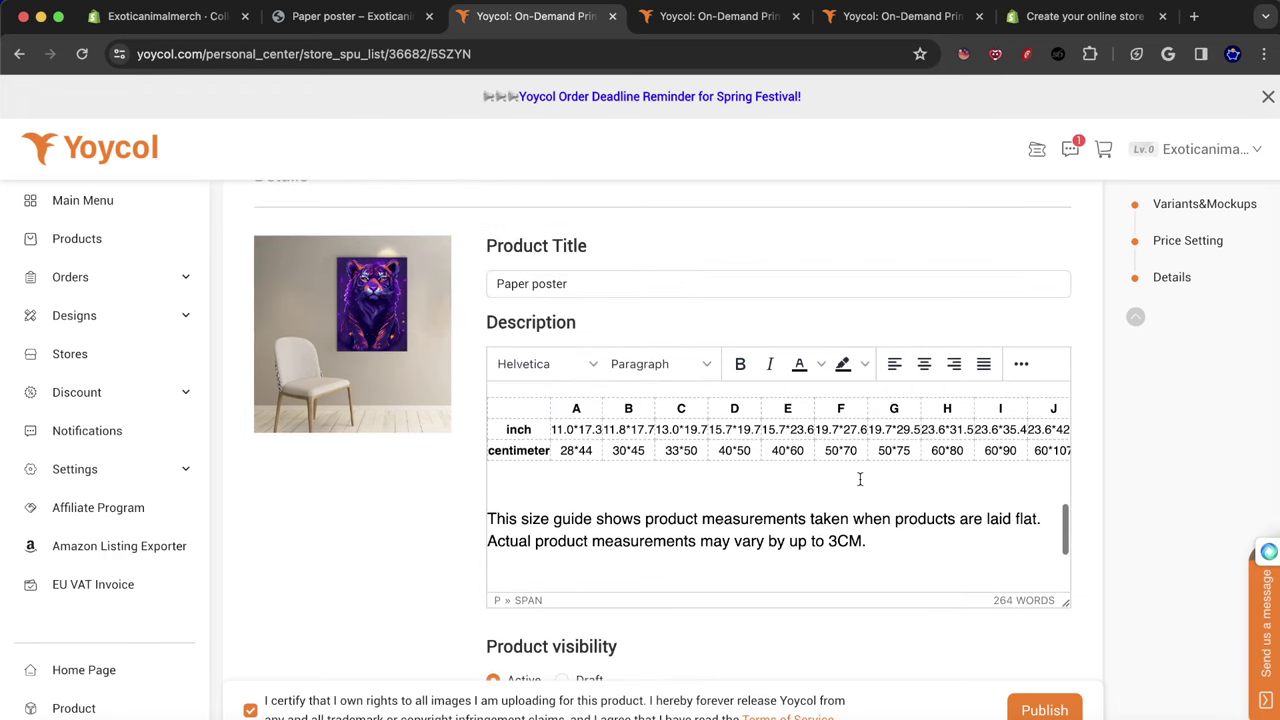
click(952, 429)
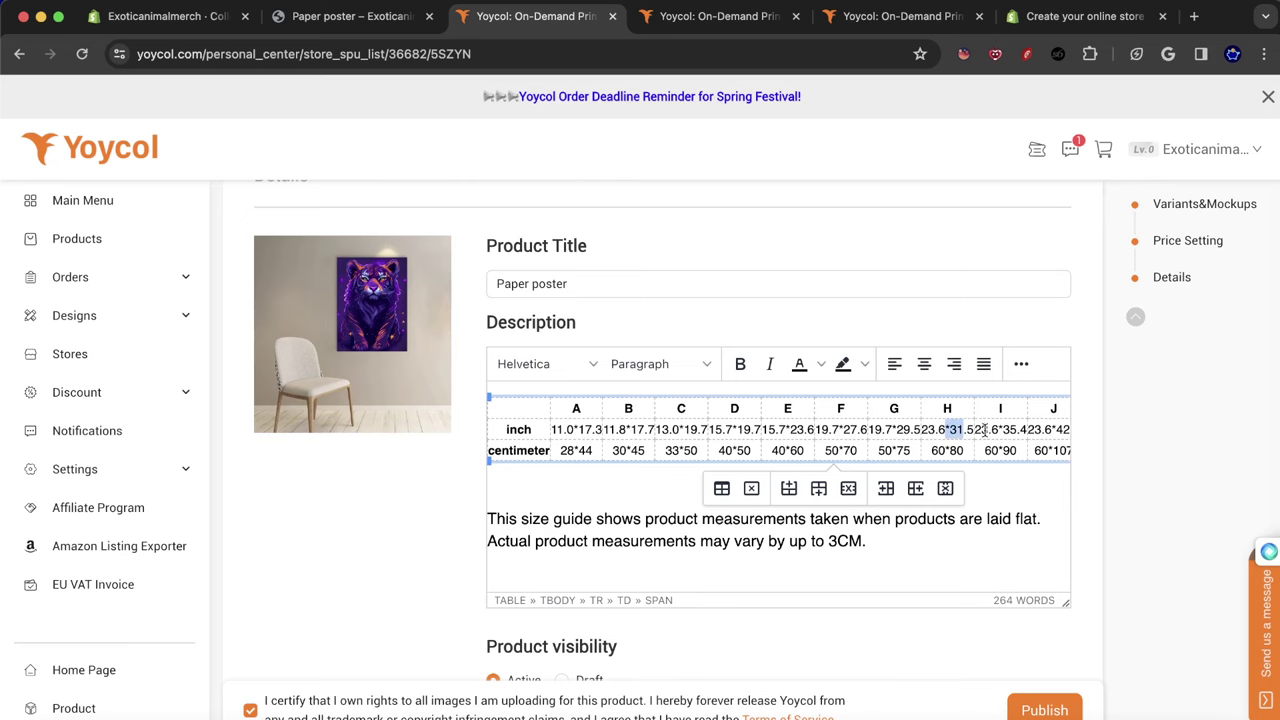
scroll(985, 429, right, 3)
click(940, 429)
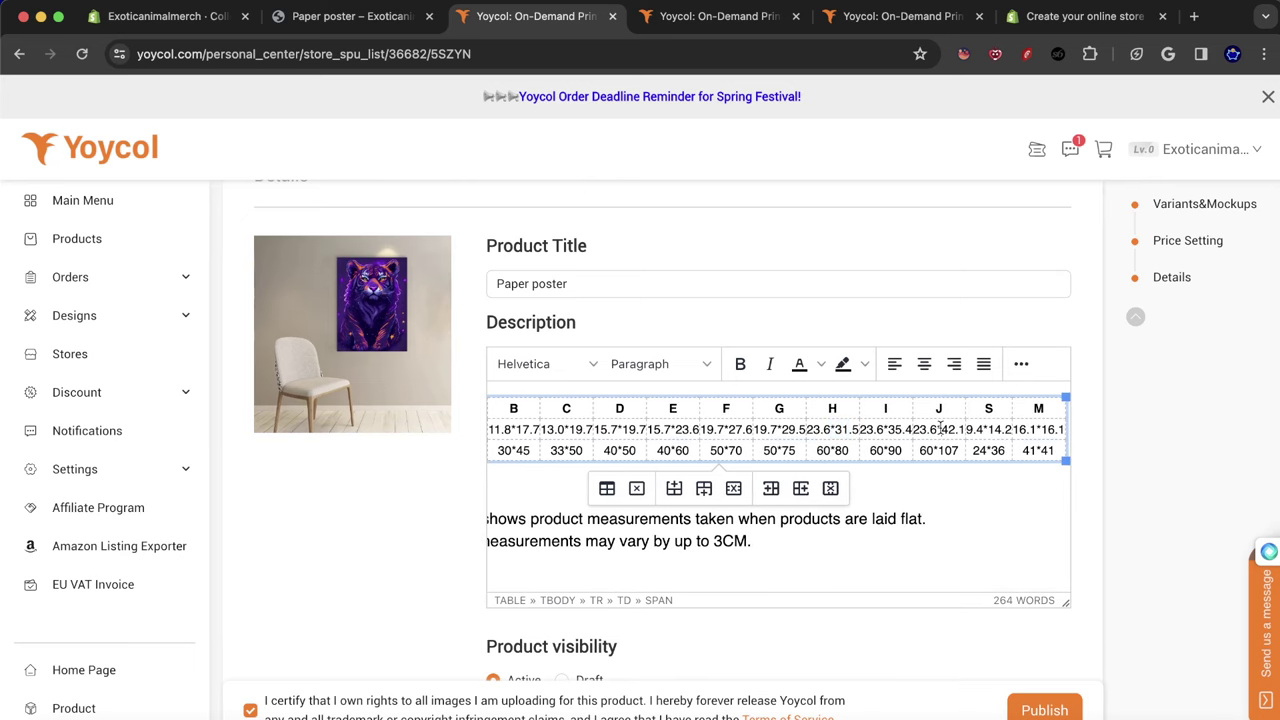
double_click(940, 429)
Complete the last line of the description so it reads "24 INCH X 42 INCH".
scroll(589, 574, down, 8)
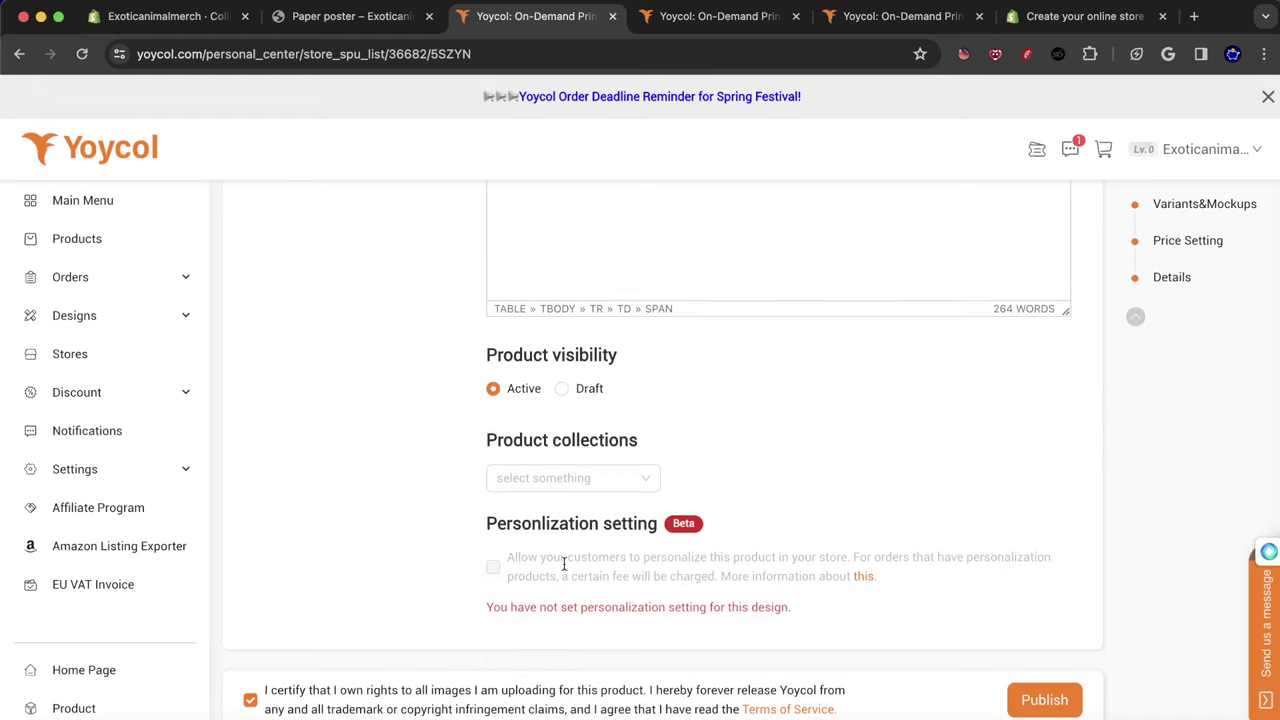
scroll(650, 212, up, 2)
scroll(650, 212, down, 3)
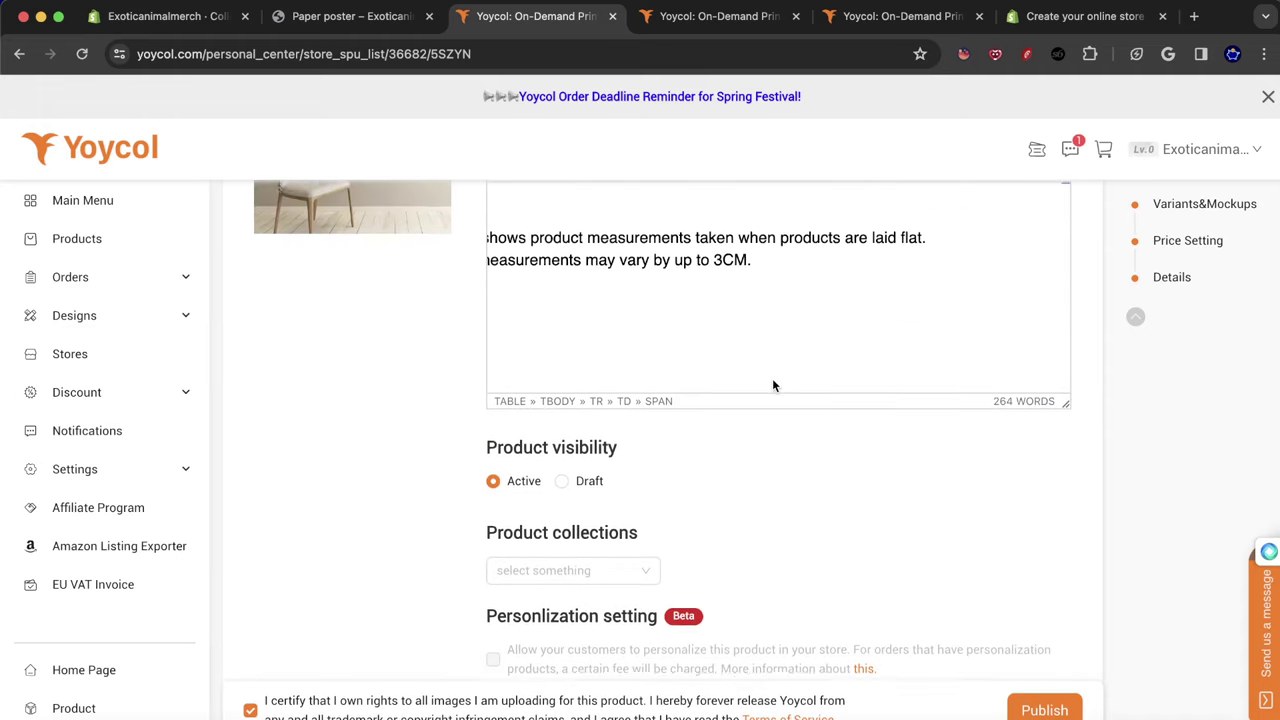
scroll(772, 378, up, 3)
scroll(742, 370, left, 3)
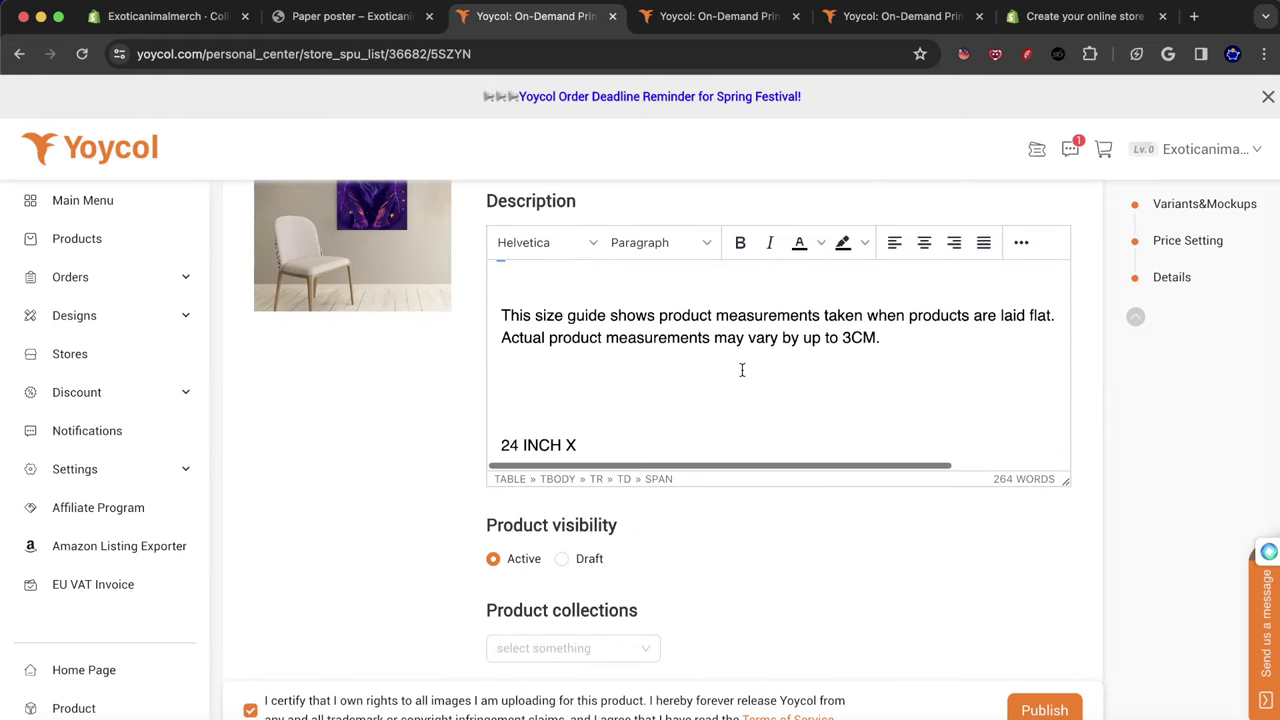
click(624, 445)
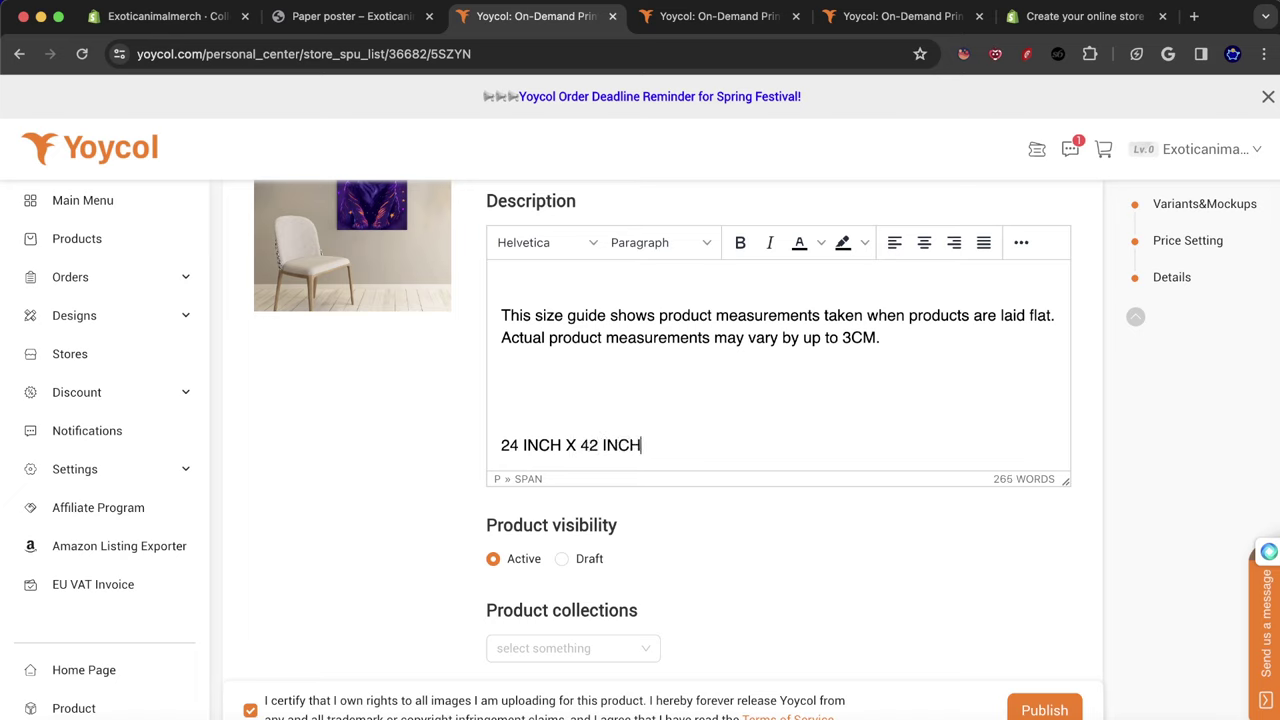
Delete the "Size Guide" heading together with its size table from the description.
scroll(740, 450, up, 2)
drag(563, 380, 602, 337)
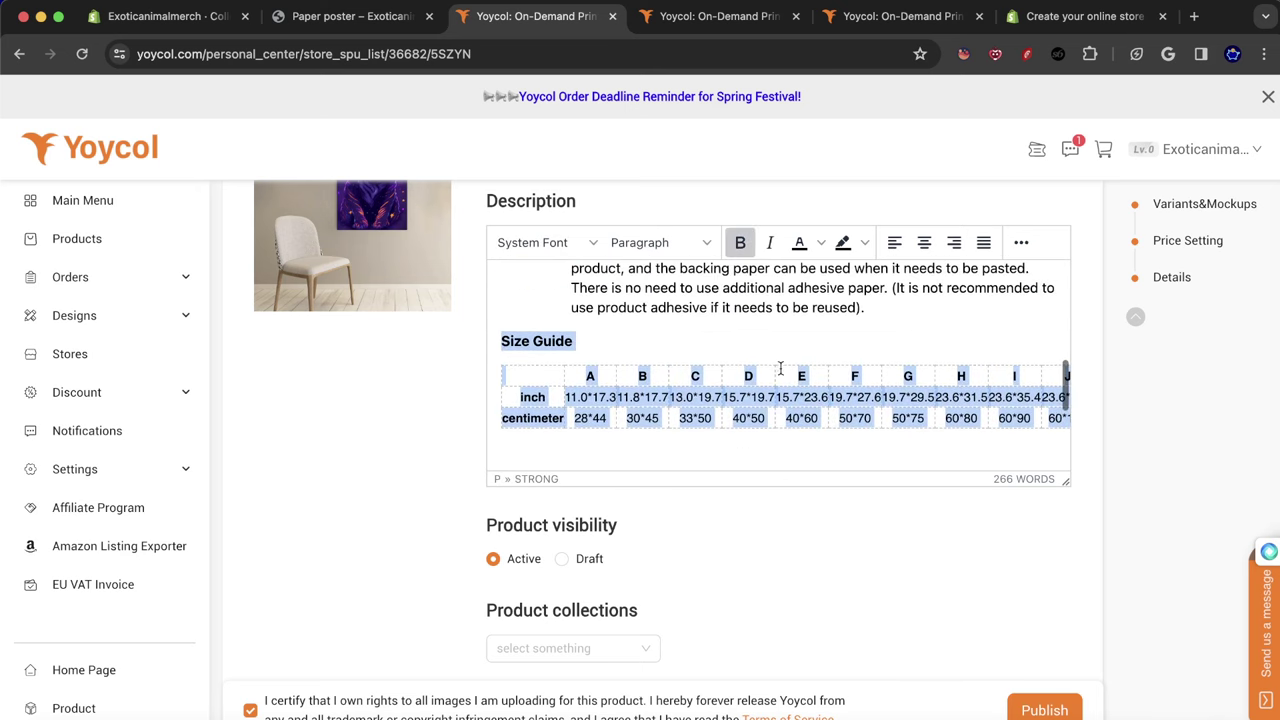
key(BackSpace)
Review the whole edited description, from the printing quality bullets to the added size line.
scroll(675, 375, up, 3)
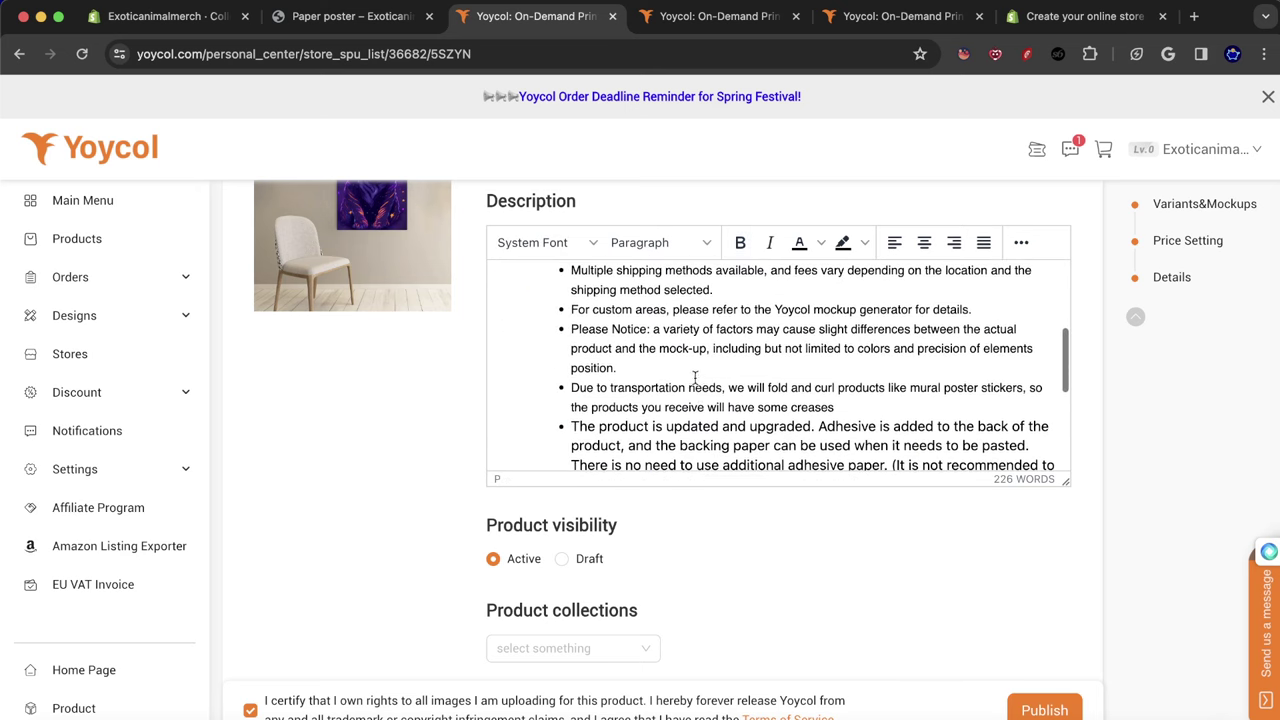
scroll(690, 380, up, 3)
scroll(672, 435, up, 1)
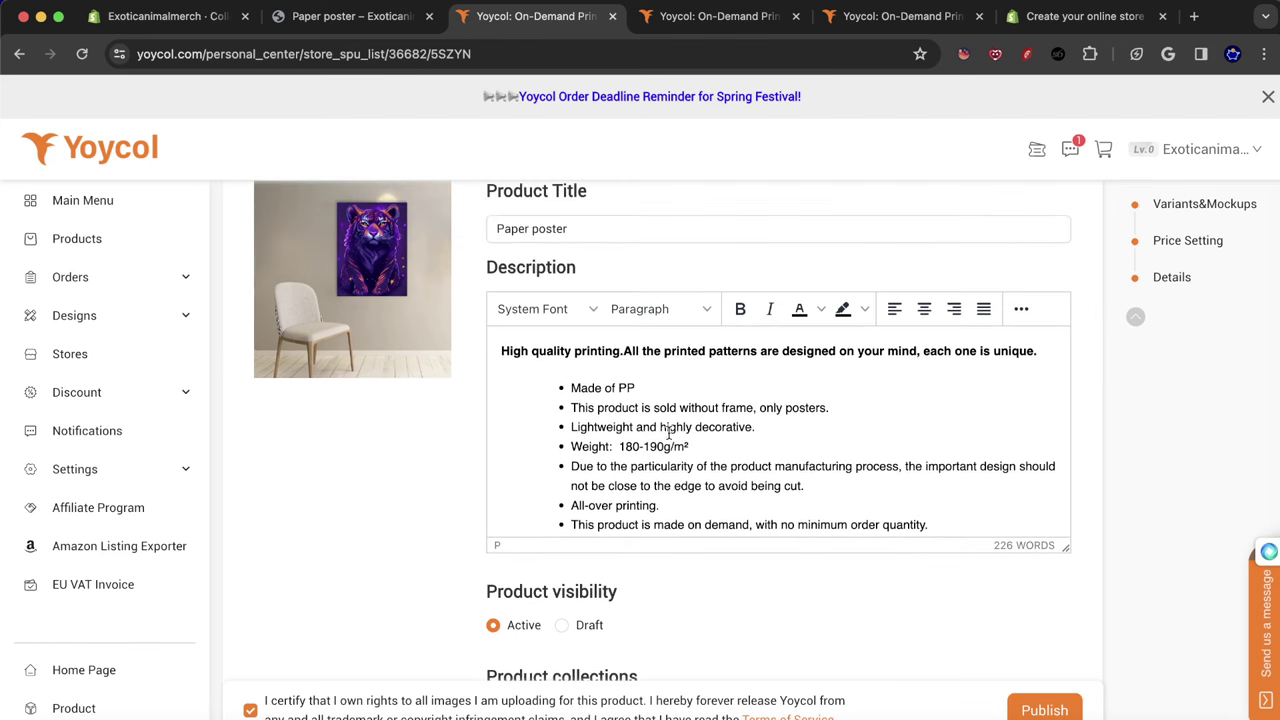
scroll(598, 393, down, 5)
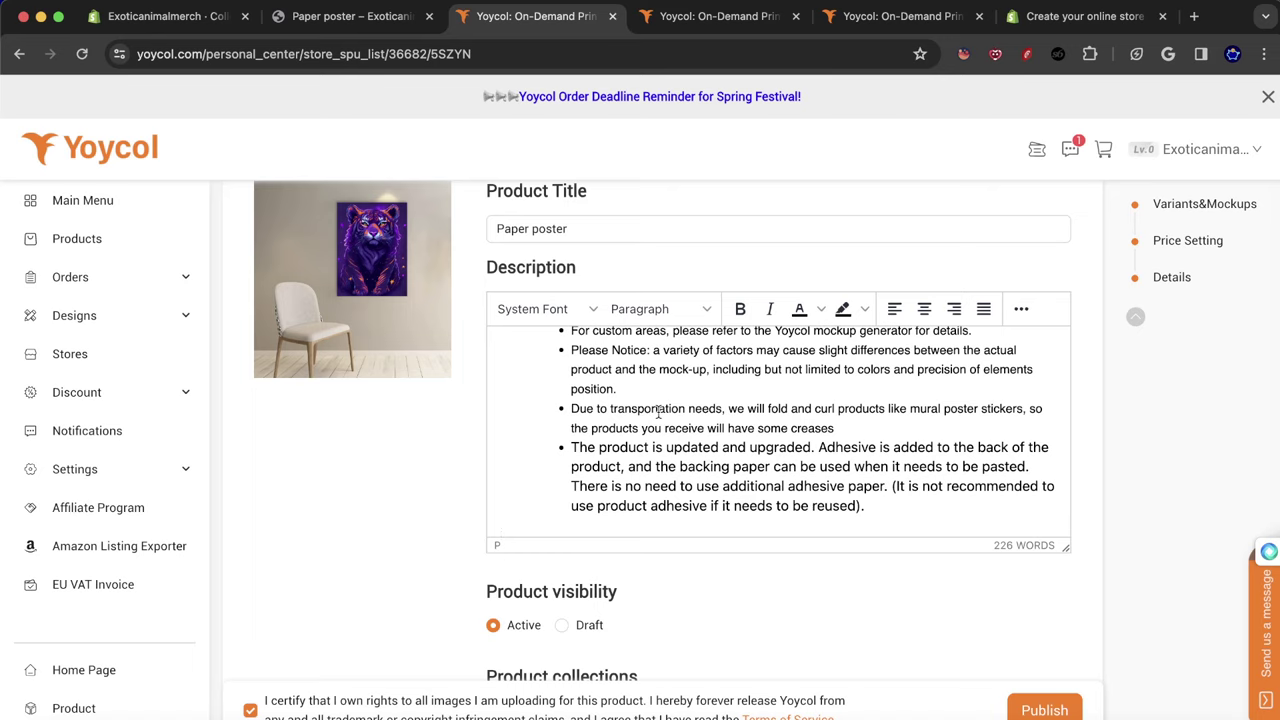
scroll(658, 412, down, 5)
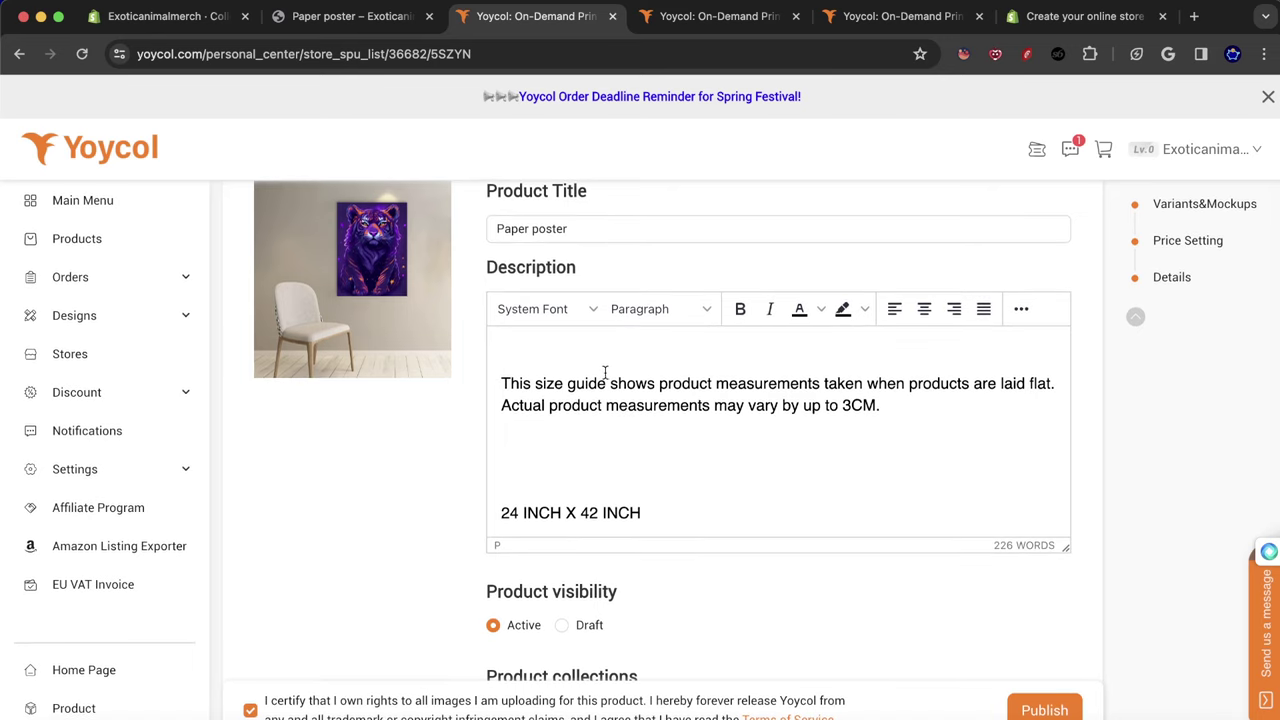
scroll(603, 366, down, 1)
scroll(673, 340, up, 3)
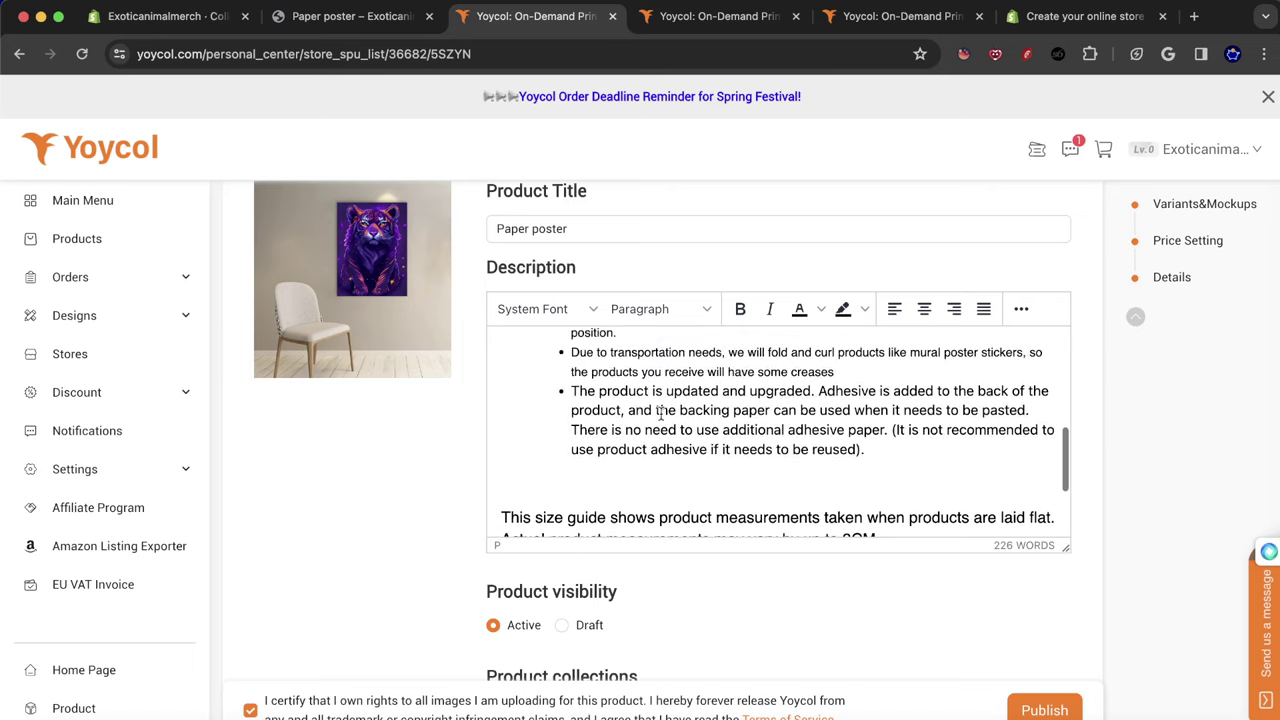
scroll(629, 449, down, 2)
scroll(629, 449, down, 1)
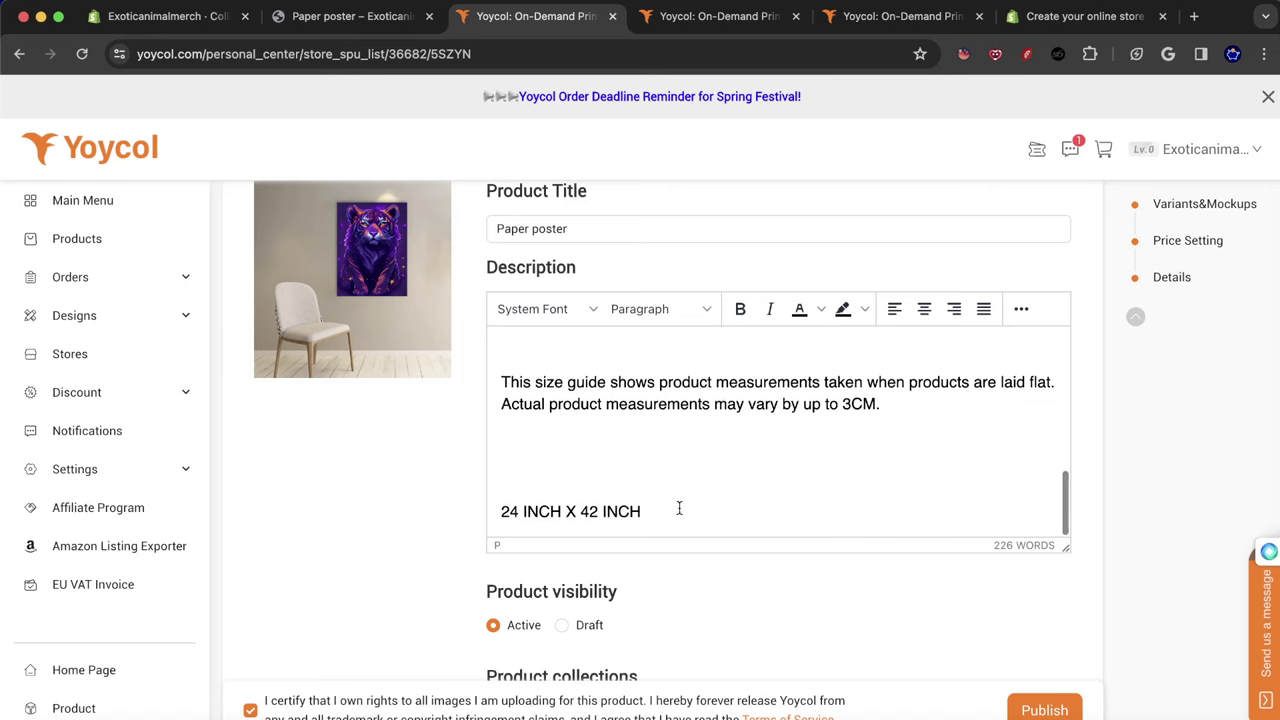
drag(677, 510, 501, 510)
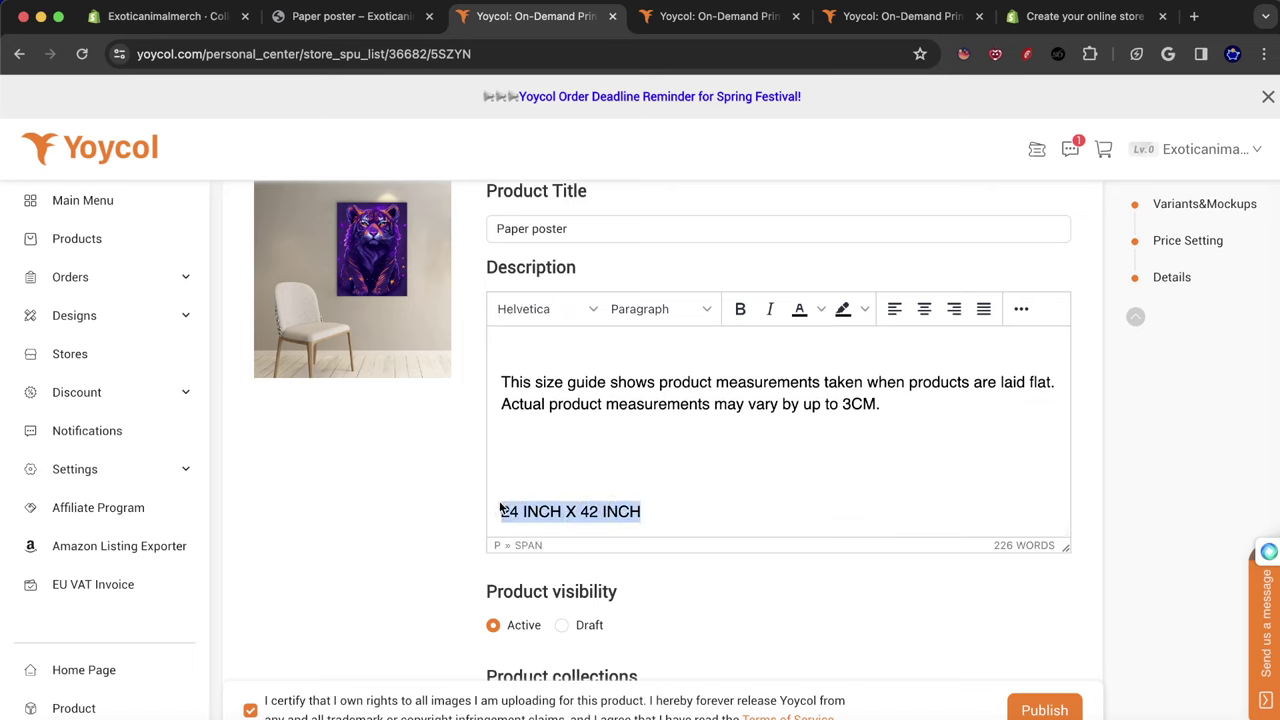
scroll(677, 495, up, 5)
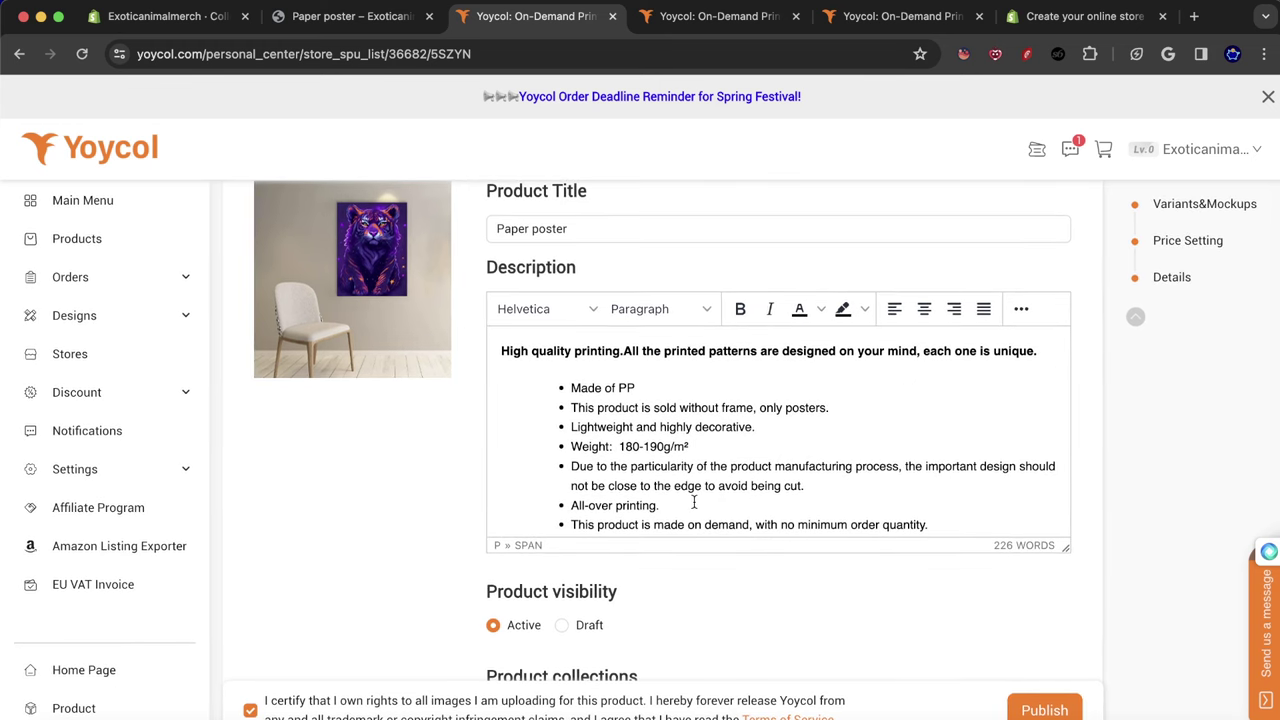
scroll(686, 428, down, 6)
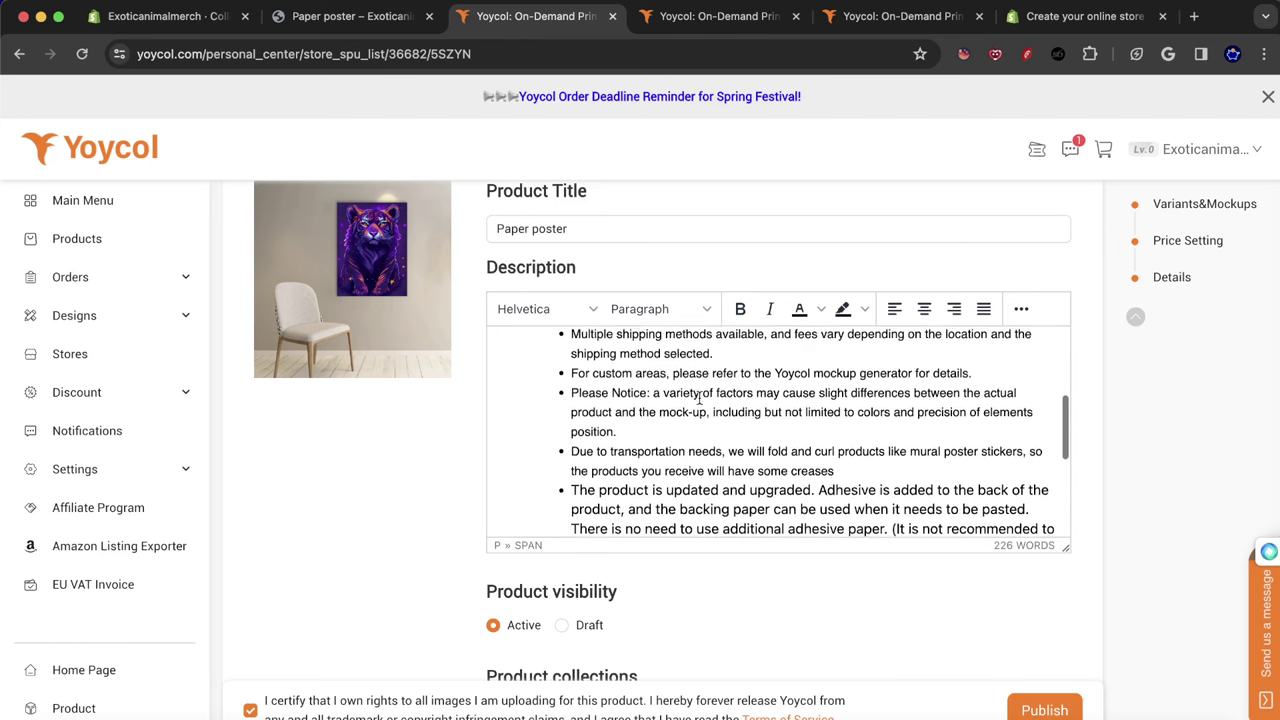
drag(572, 220, 452, 219)
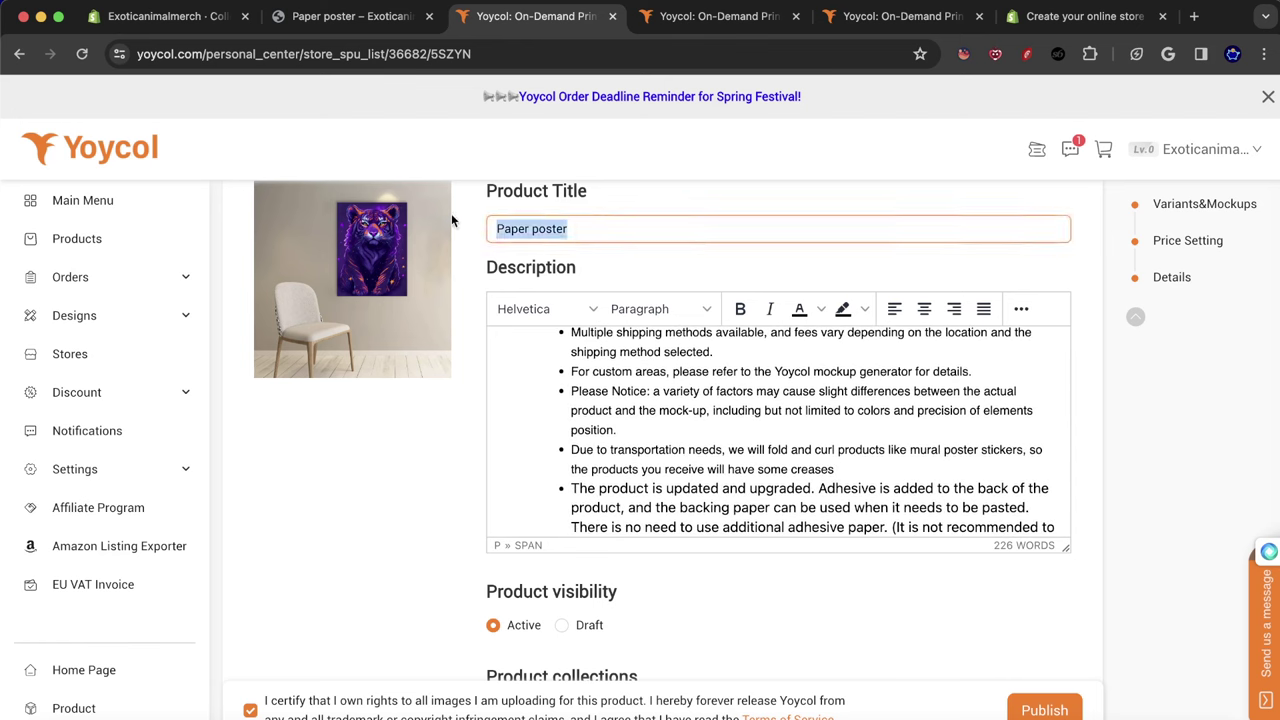
key(Left)
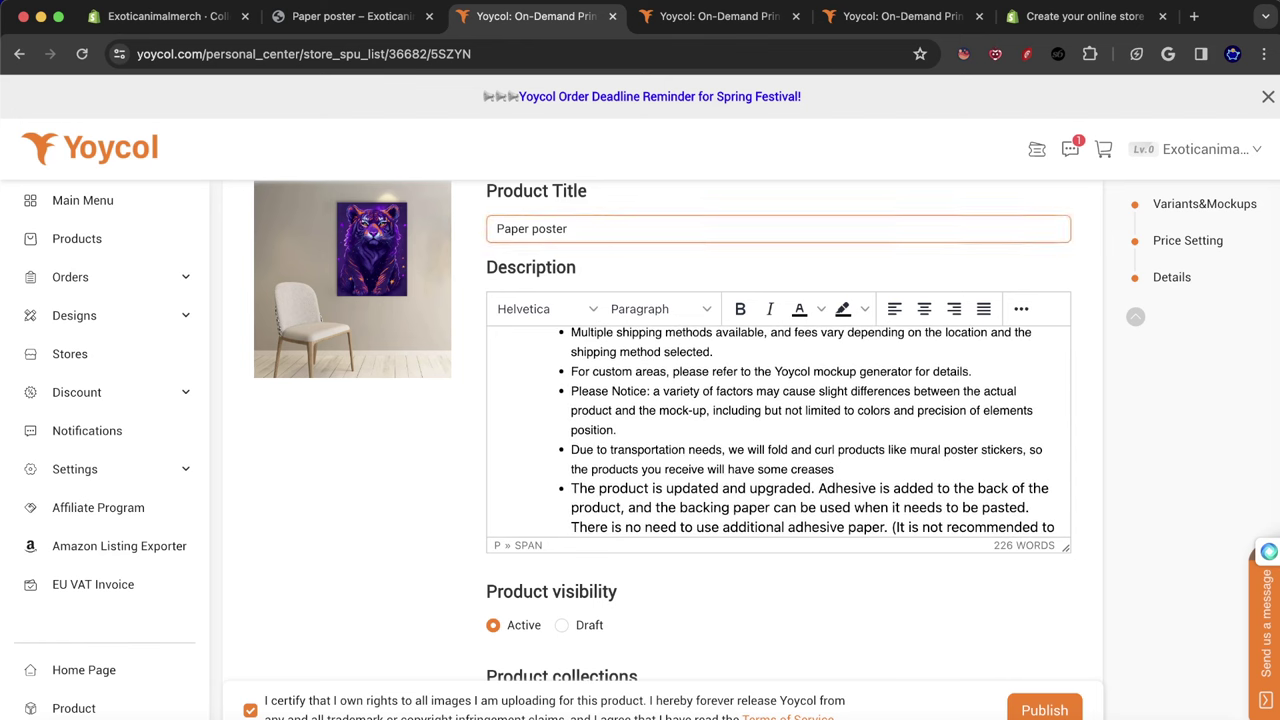
text(Lion)
key(BackSpace)
key(BackSpace)
key(BackSpace)
key(BackSpace)
key(BackSpace)
Change the product title to "Tiger poster", replacing the word "Paper".
text(Tifer)
key(BackSpace)
key(BackSpace)
key(BackSpace)
key(BackSpace)
text(ger)
double_click(544, 229)
key(BackSpace)
Switch to the Shopify admin and examine the Panther & Tiger Posters collection's product sorting options, sales channels and other settings.
click(141, 12)
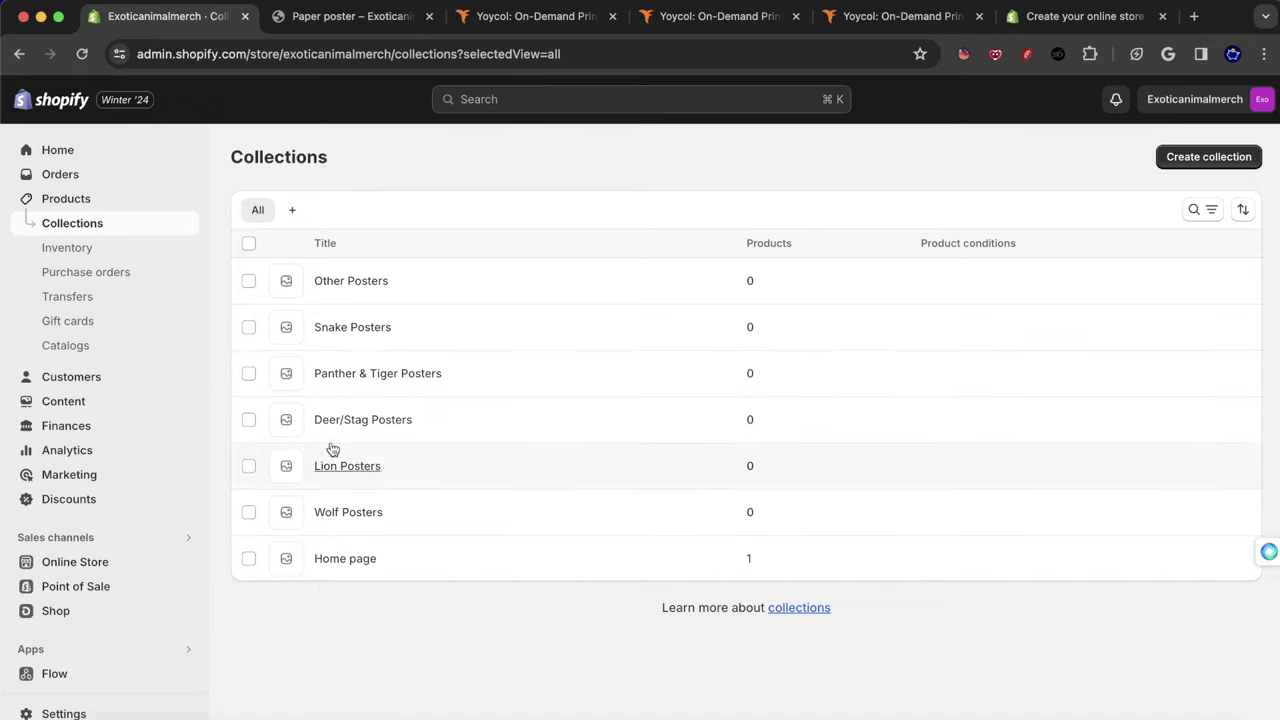
click(354, 389)
scroll(524, 468, down, 3)
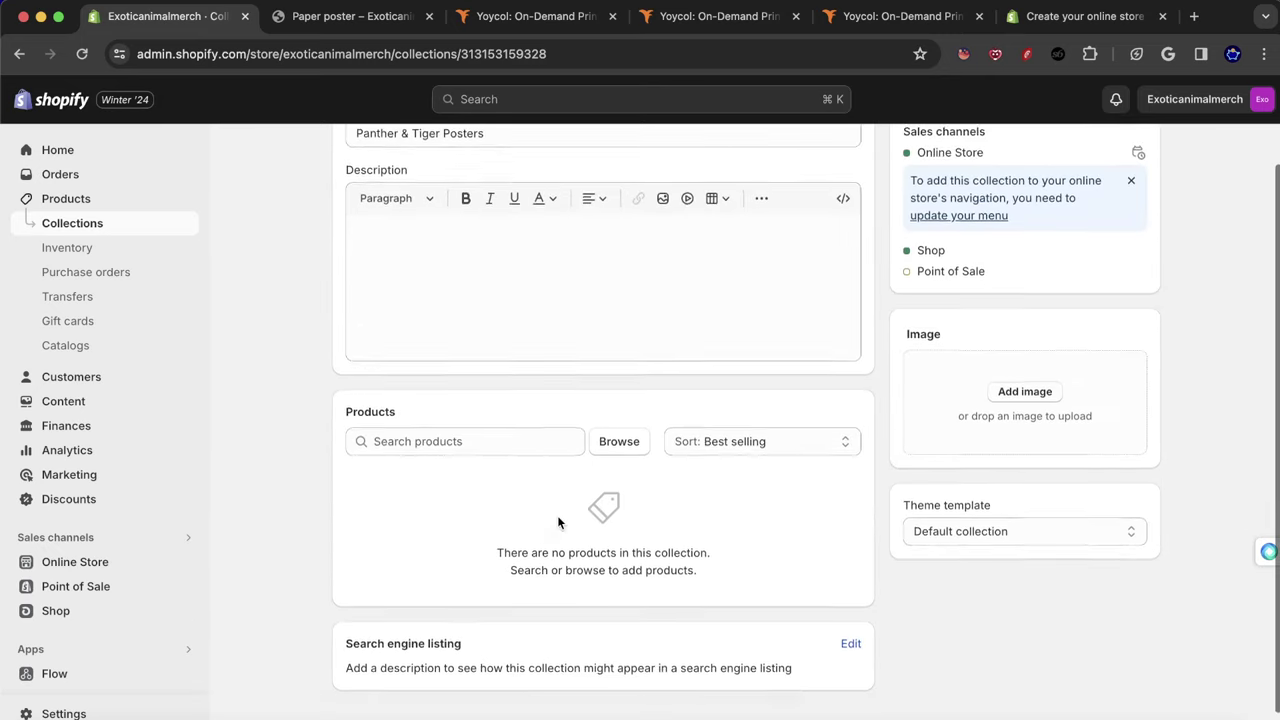
click(715, 412)
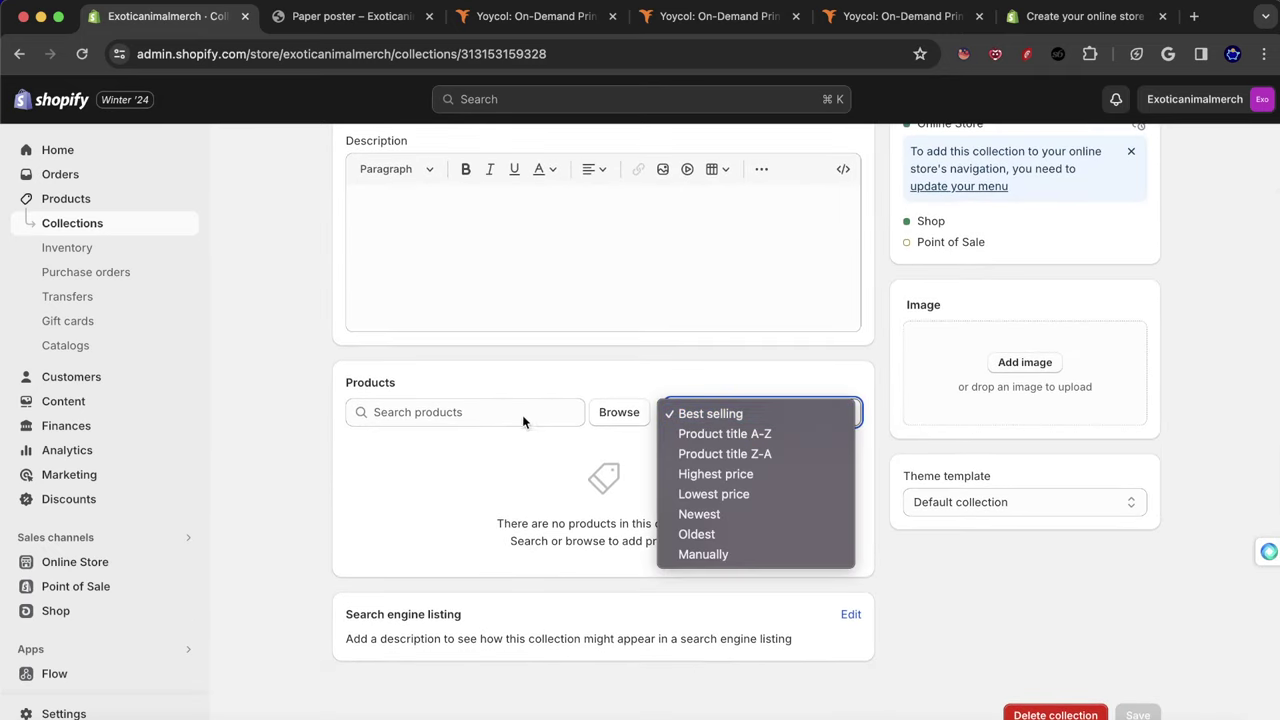
click(504, 421)
scroll(504, 421, up, 3)
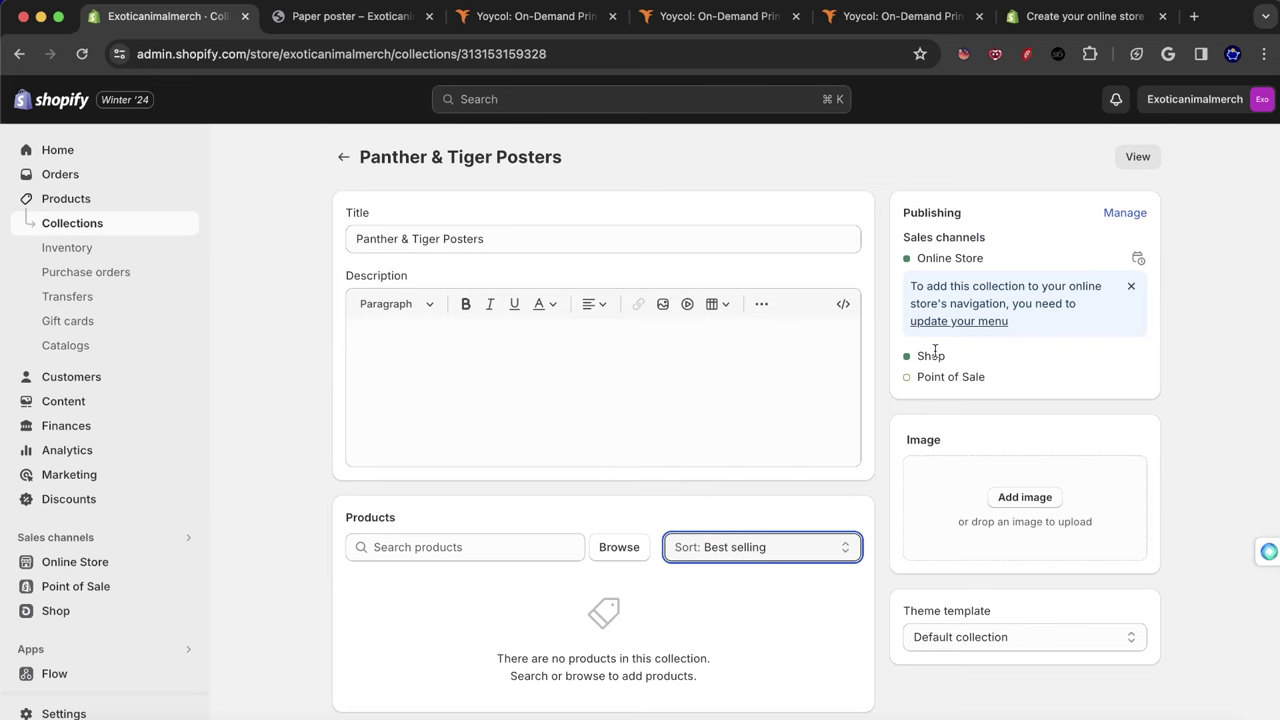
click(1110, 214)
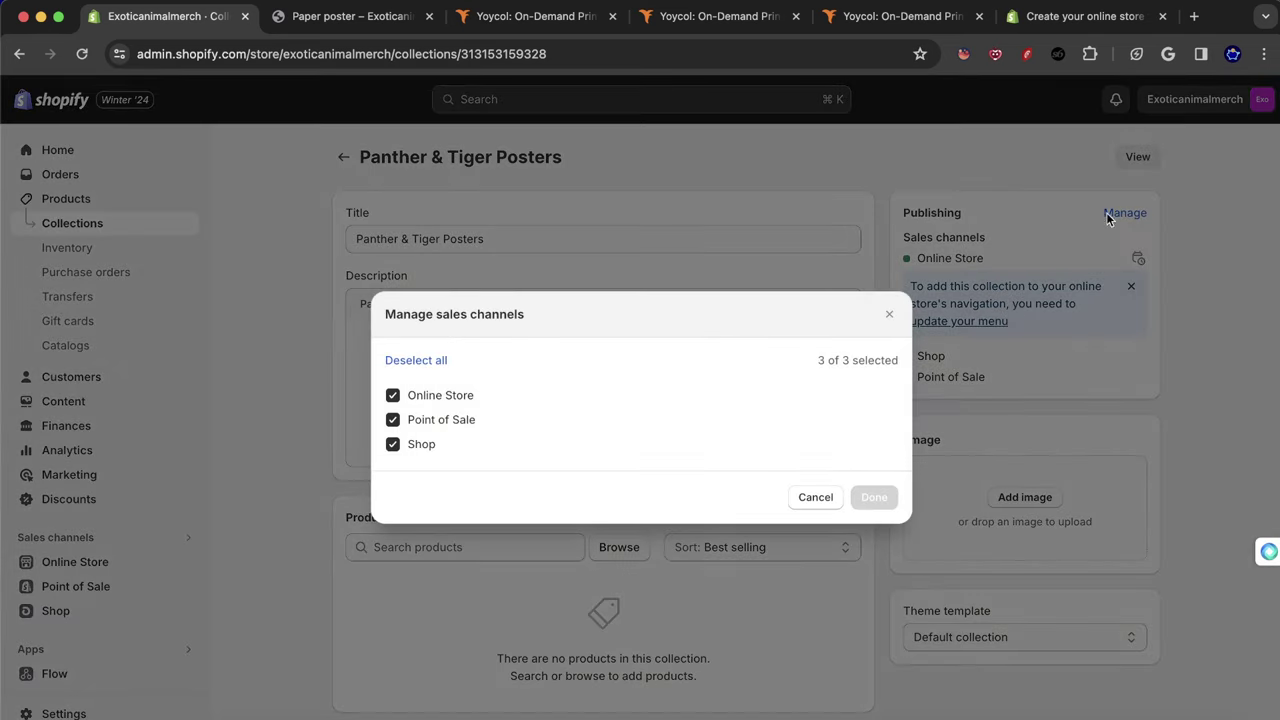
click(815, 497)
scroll(960, 525, down, 3)
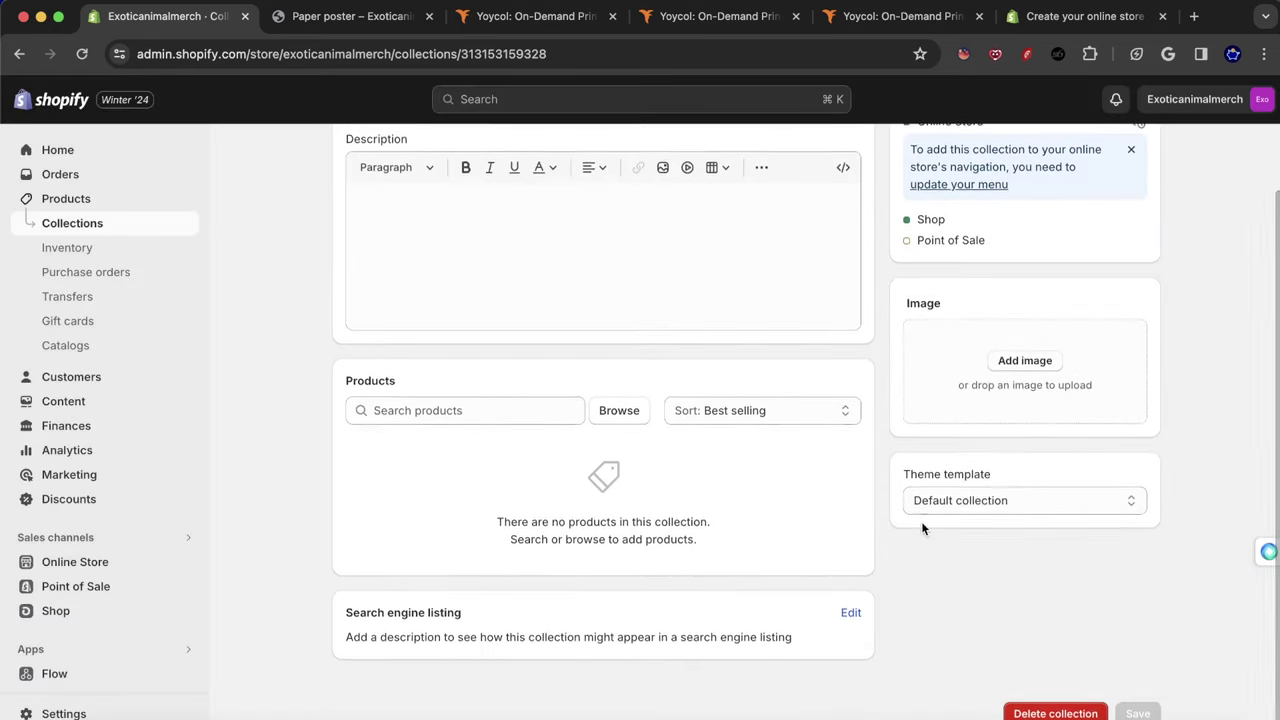
scroll(921, 522, up, 3)
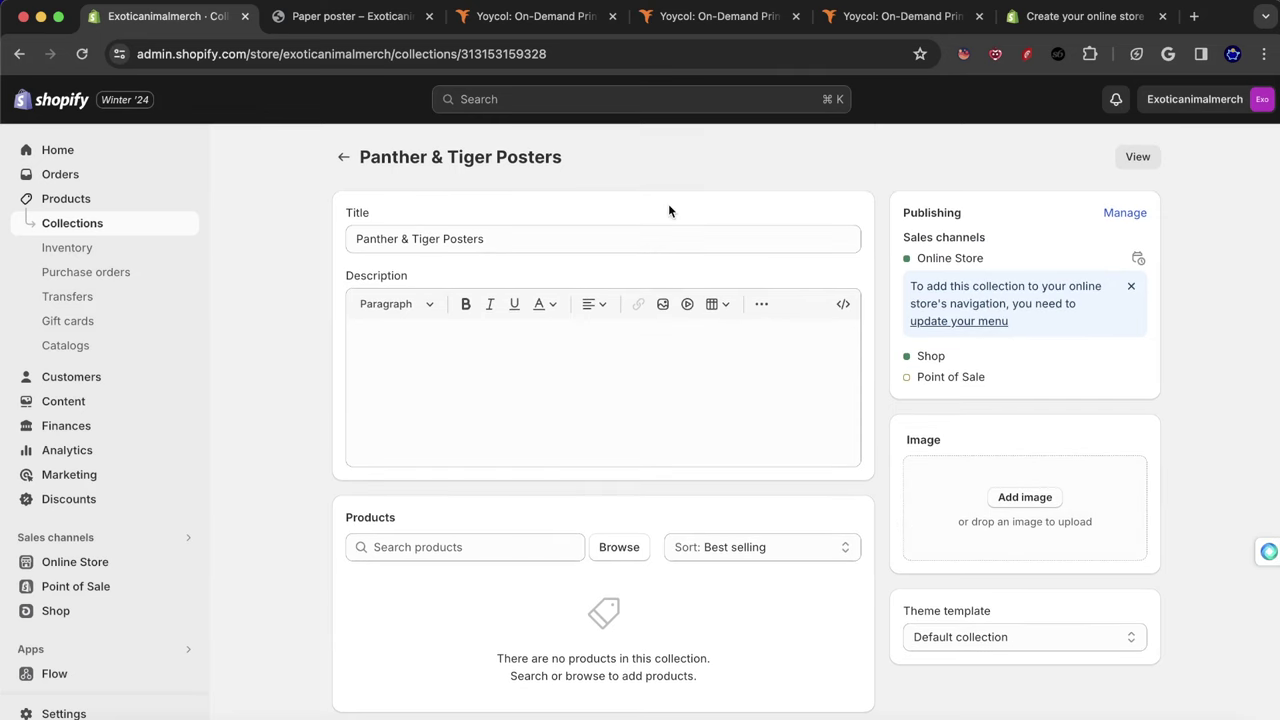
click(343, 157)
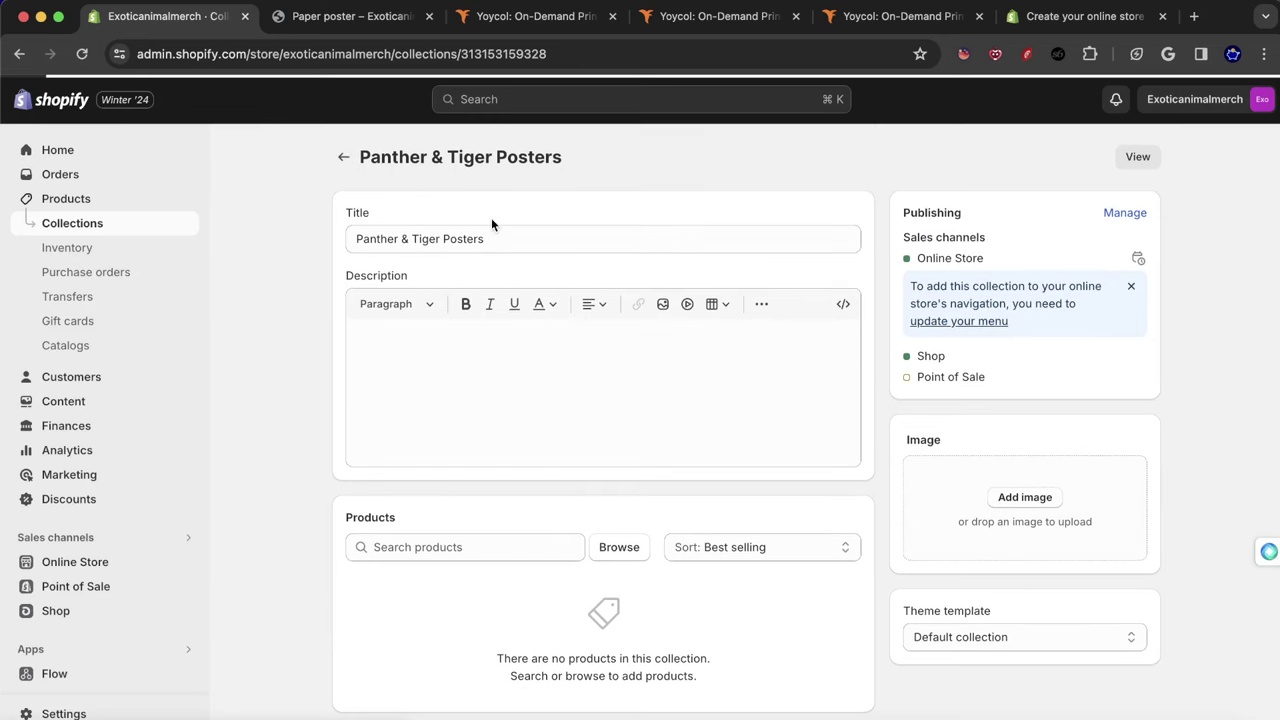
Look at the Paper poster page in the store preview, and return to Yoycol to review the Tiger poster's description.
click(345, 16)
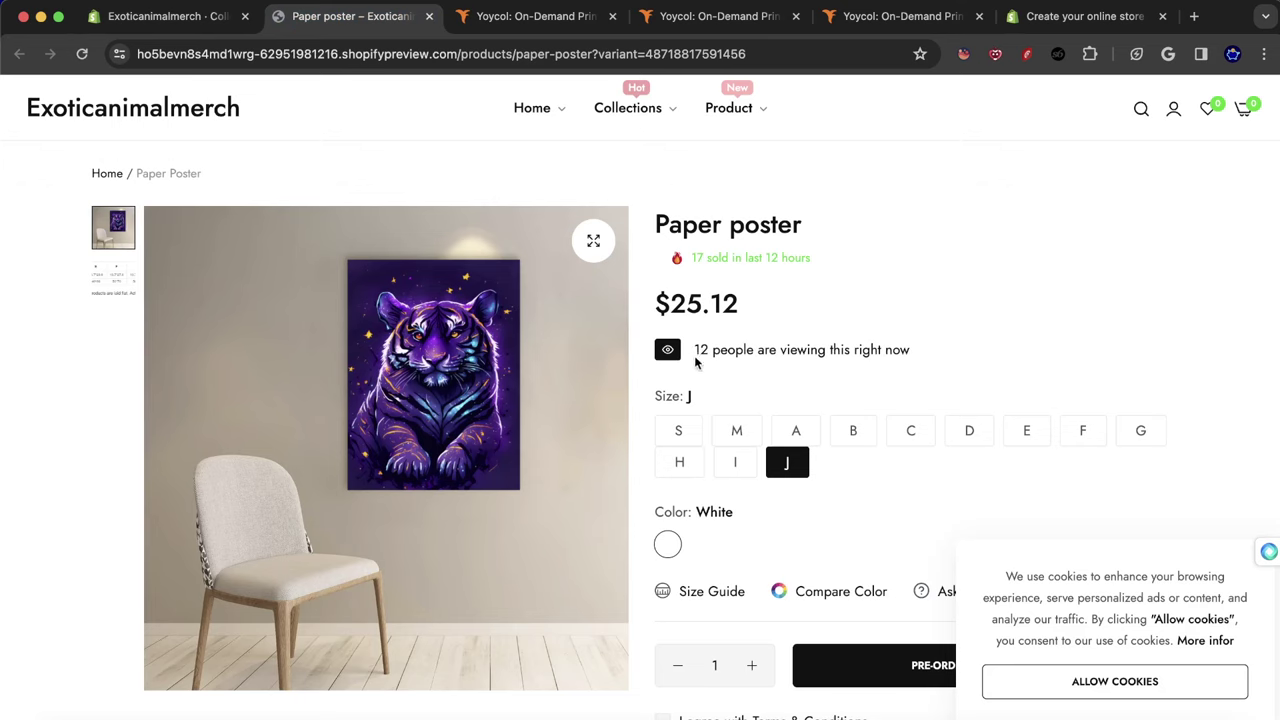
click(537, 16)
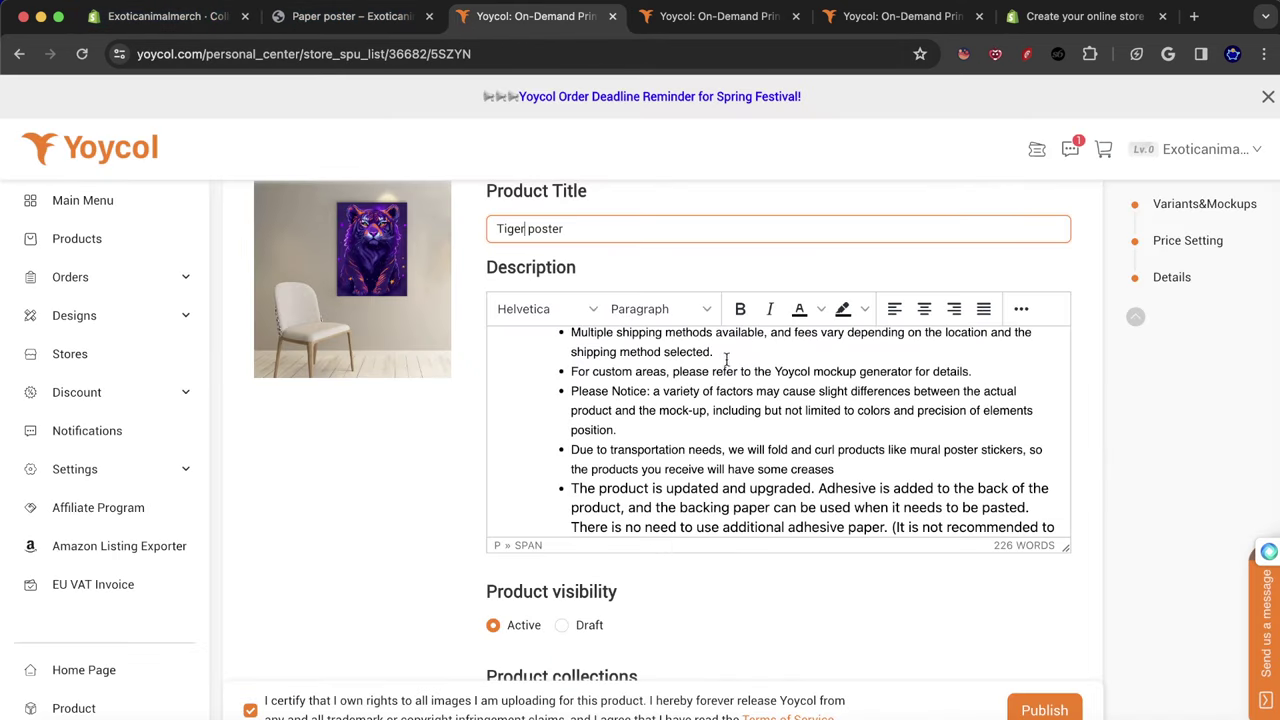
scroll(726, 360, down, 3)
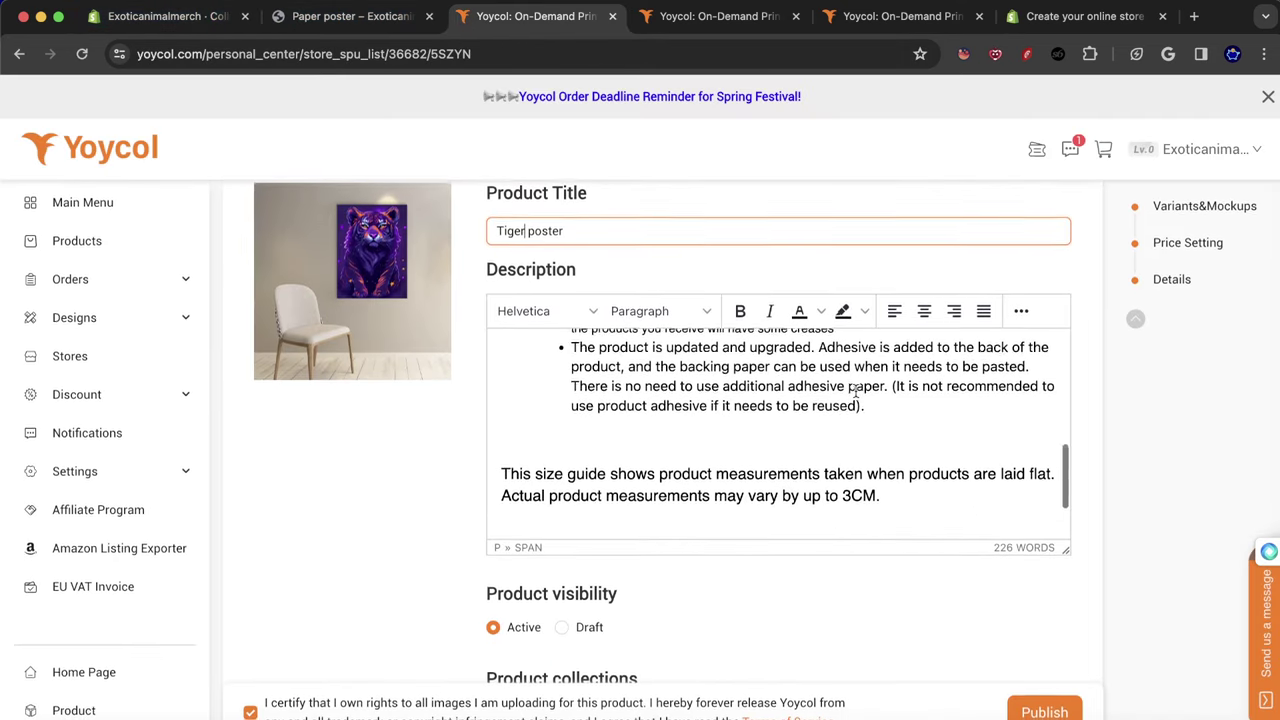
scroll(855, 390, up, 8)
scroll(671, 346, down, 10)
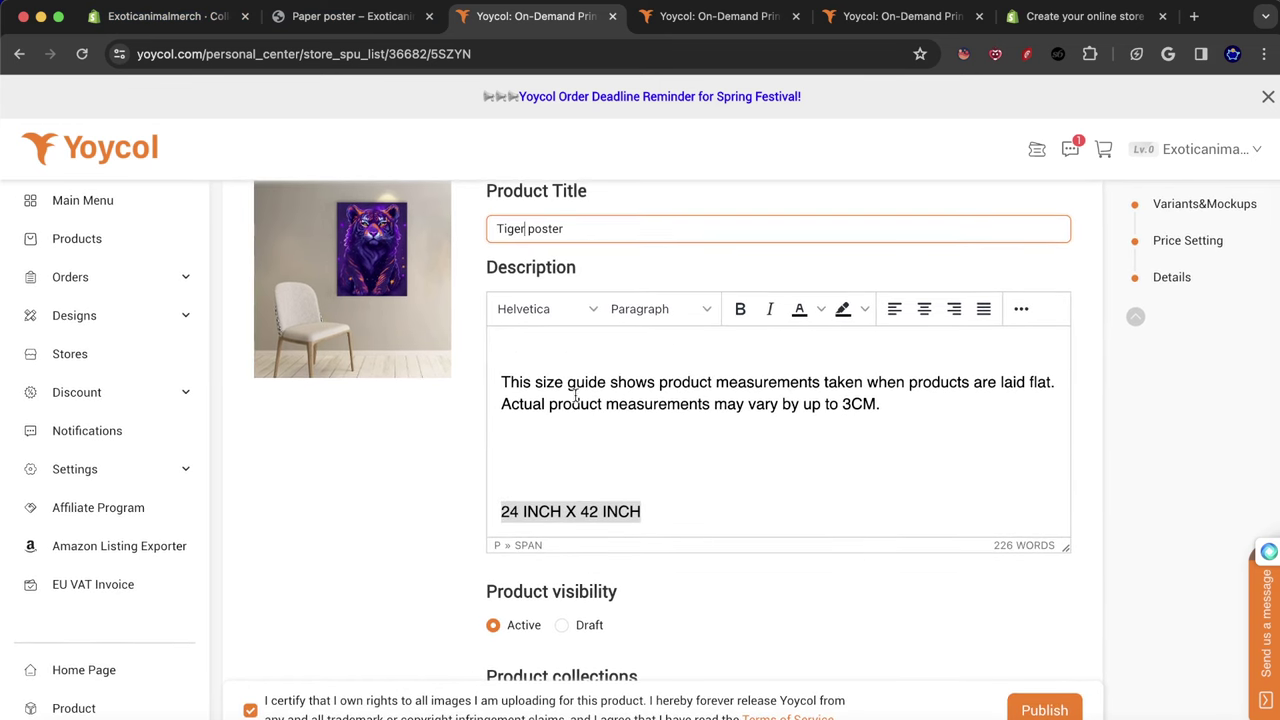
Delete the size guide note about flat measurements from the Tiger poster's description, keeping the "24 INCH X 42 INCH" line.
drag(914, 414, 511, 343)
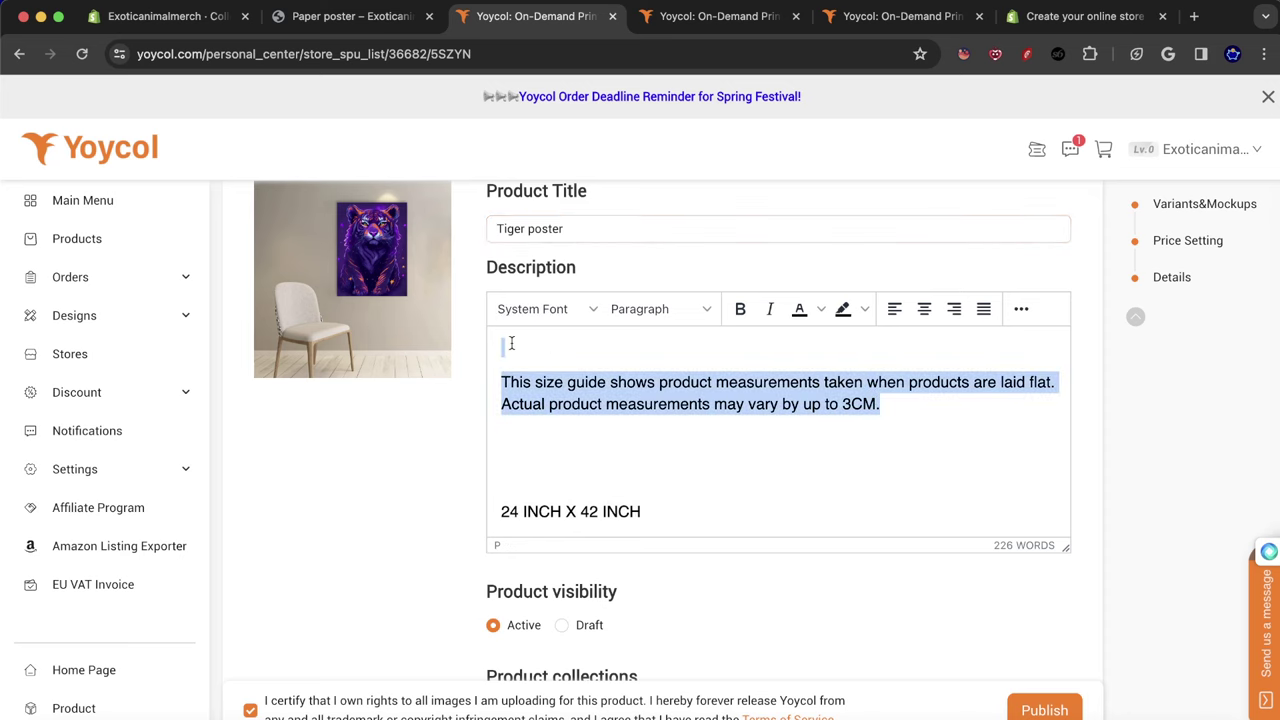
key(BackSpace)
scroll(654, 503, up, 1)
scroll(666, 466, down, 1)
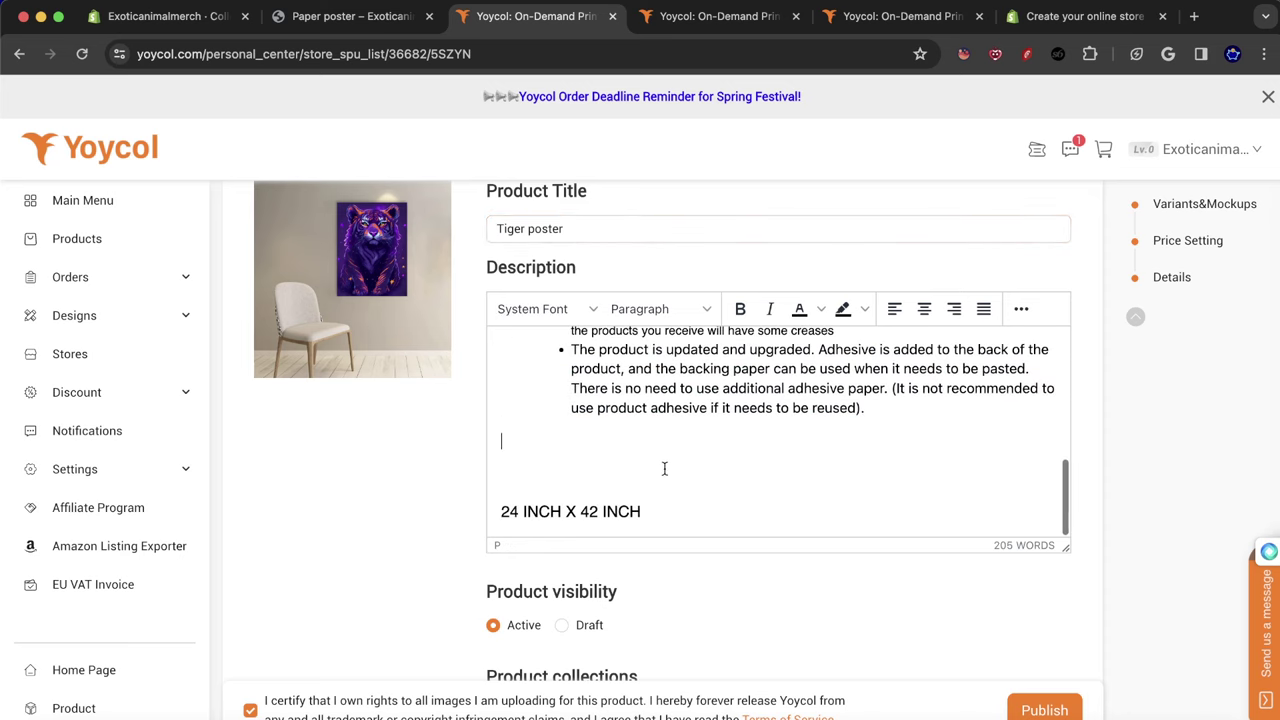
click(679, 519)
drag(679, 519, 454, 513)
Assign the Tiger poster to the "Panther & Tiger Posters" collection and publish it to the store.
scroll(578, 502, down, 4)
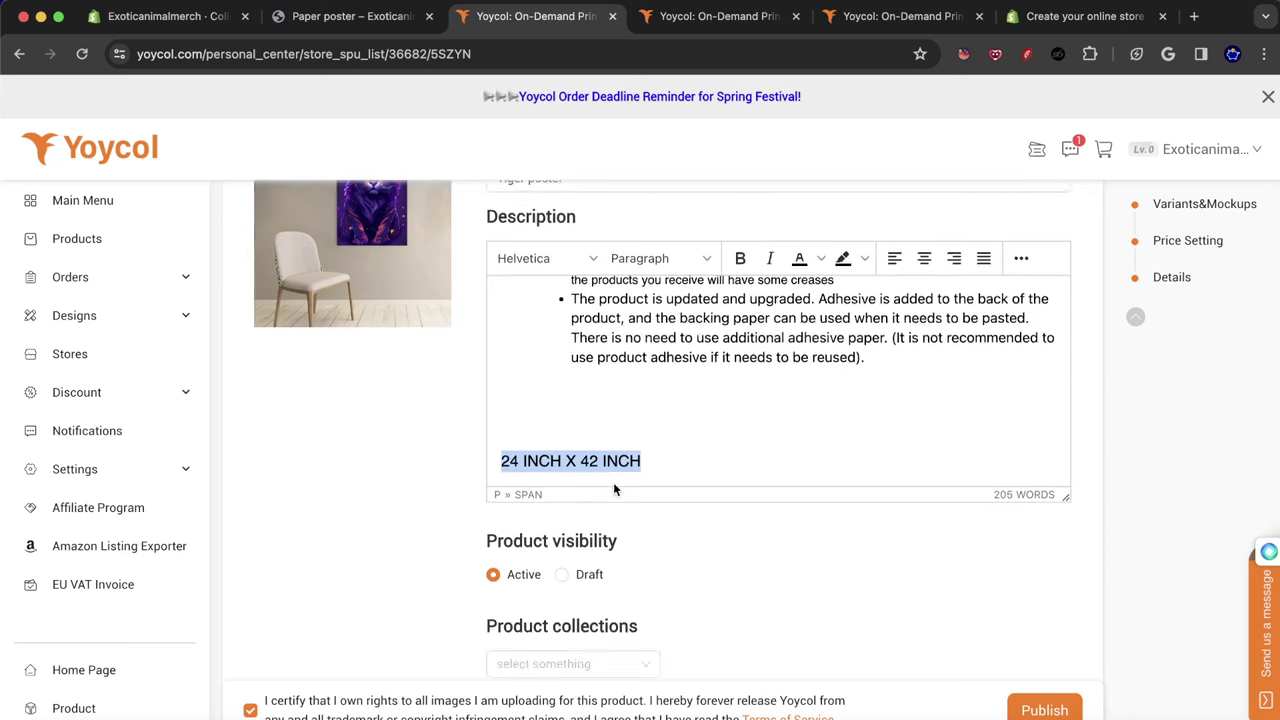
click(566, 507)
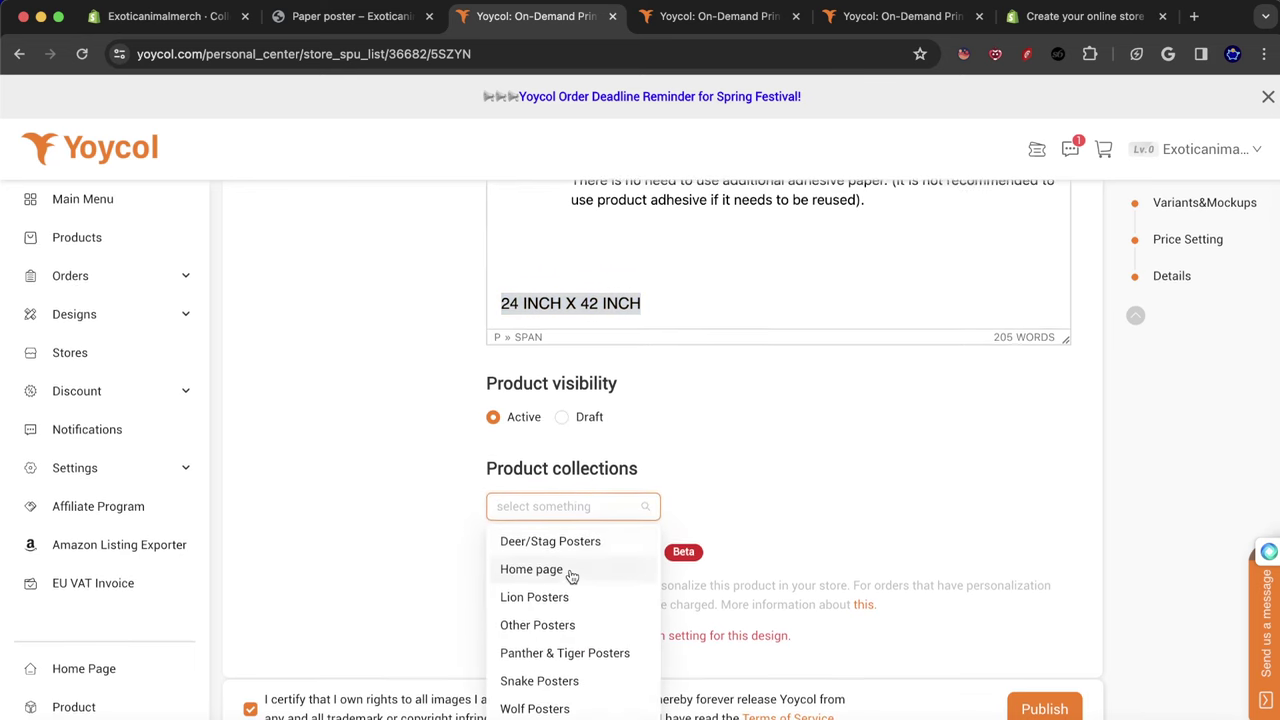
click(558, 657)
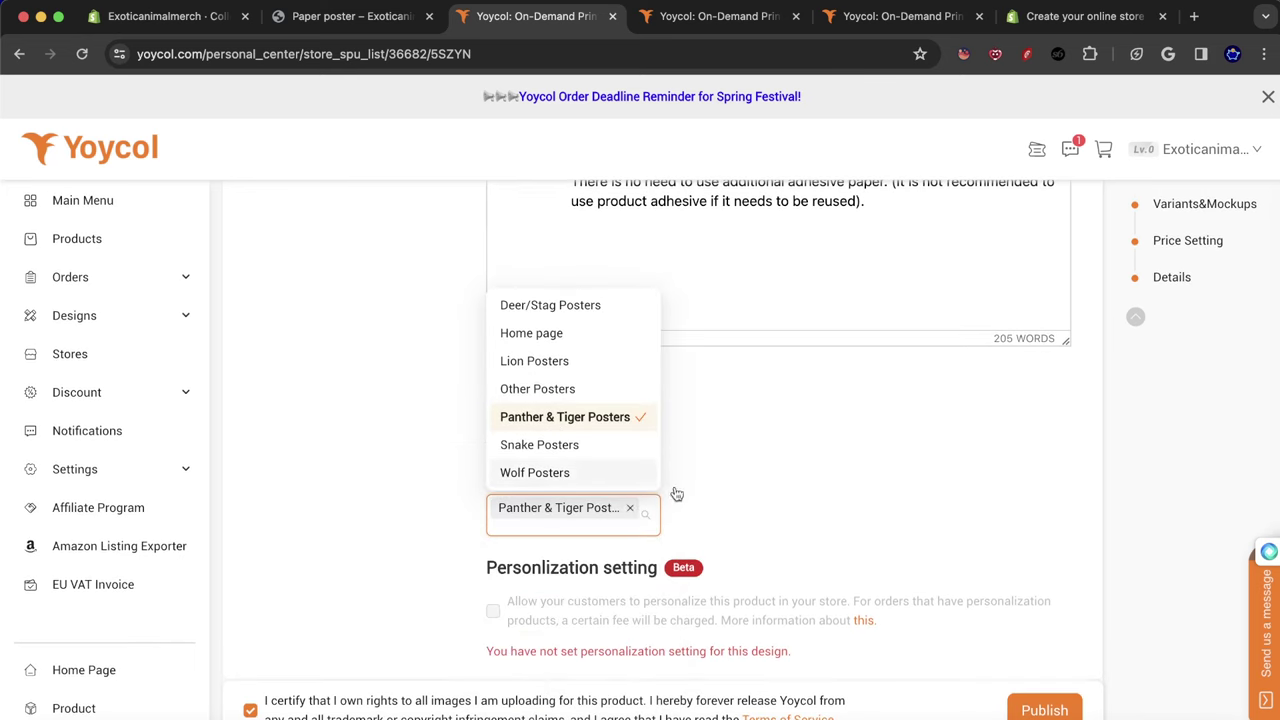
click(801, 487)
scroll(600, 491, down, 1)
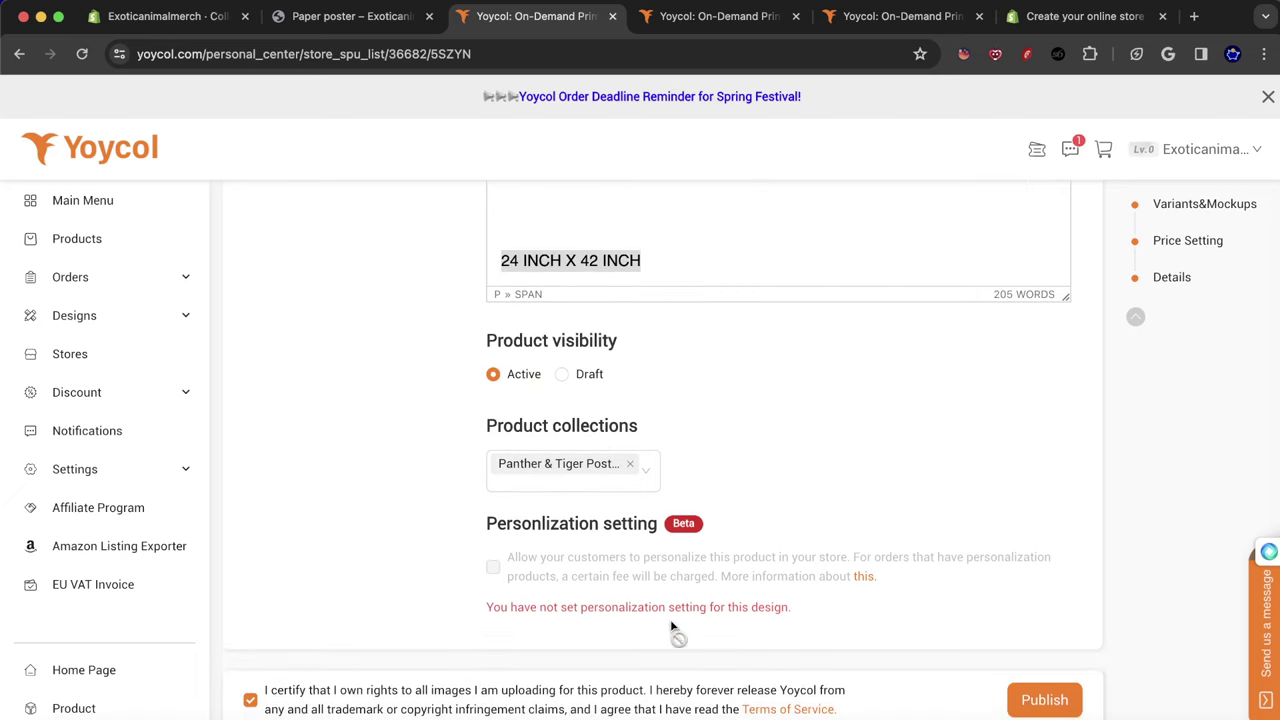
click(1045, 699)
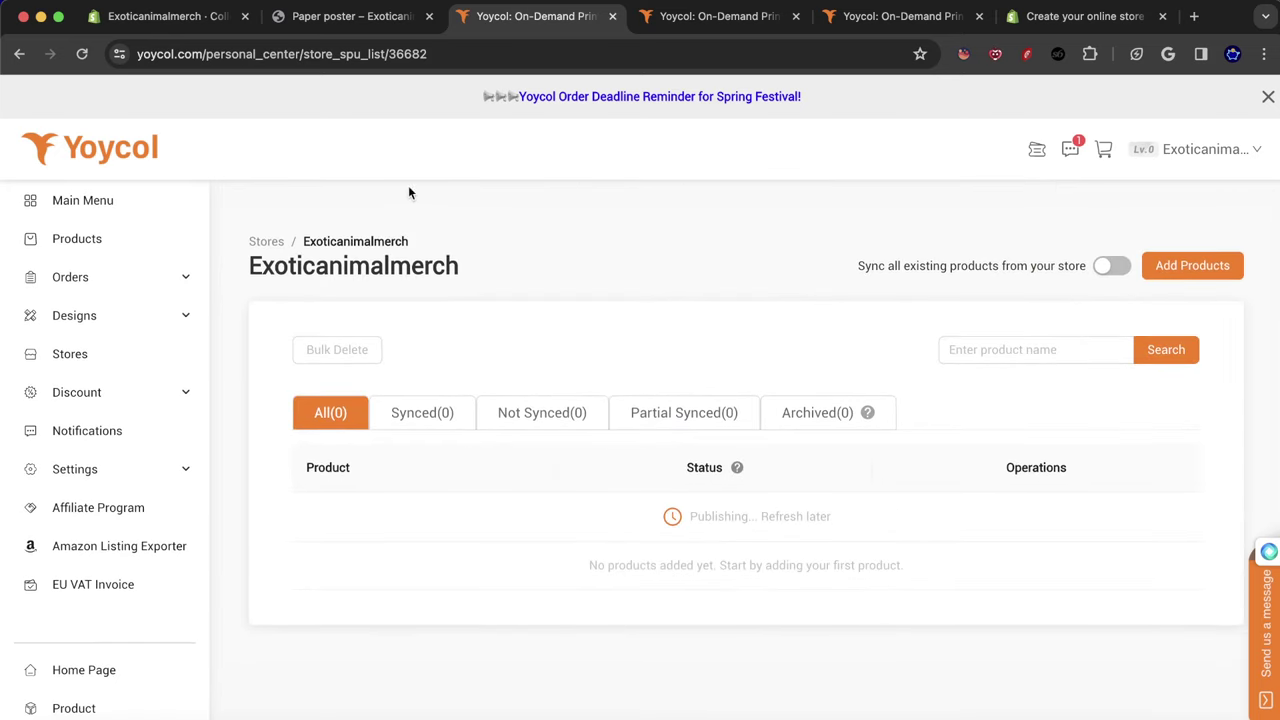
Switch to the store preview and look through the Exoticanimalmerch home page.
click(318, 16)
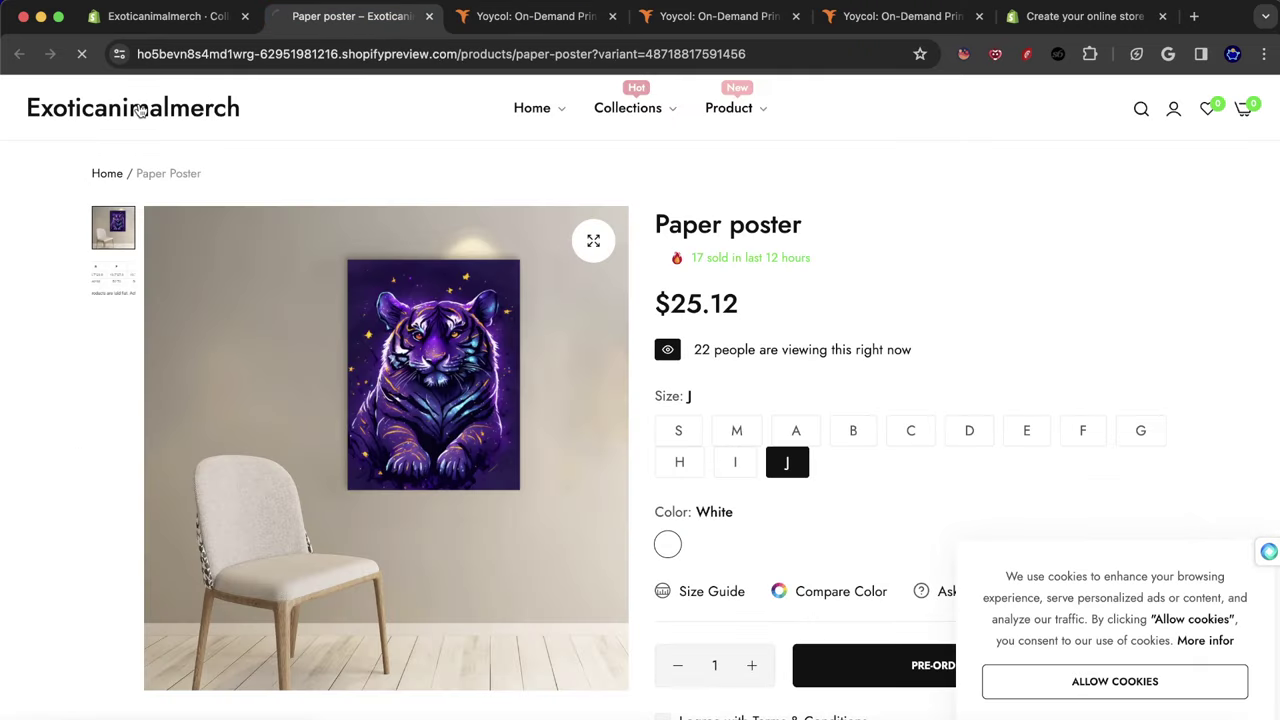
scroll(572, 182, down, 10)
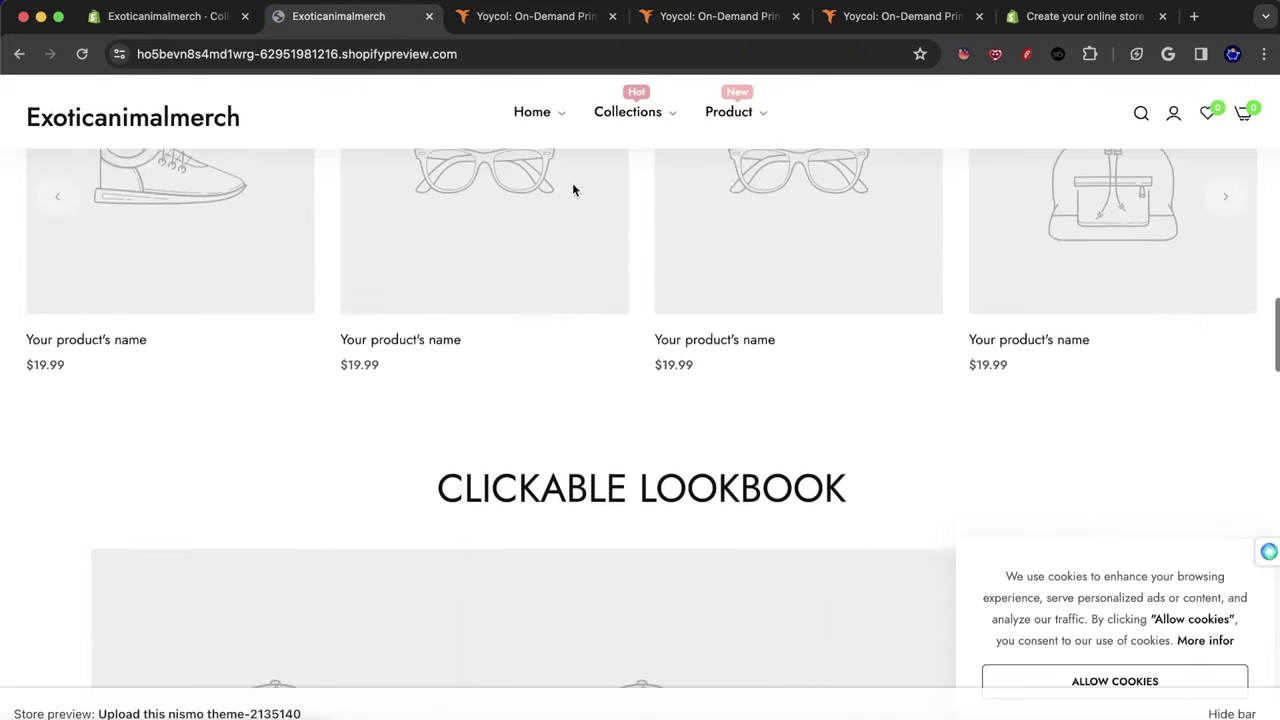
scroll(573, 190, up, 10)
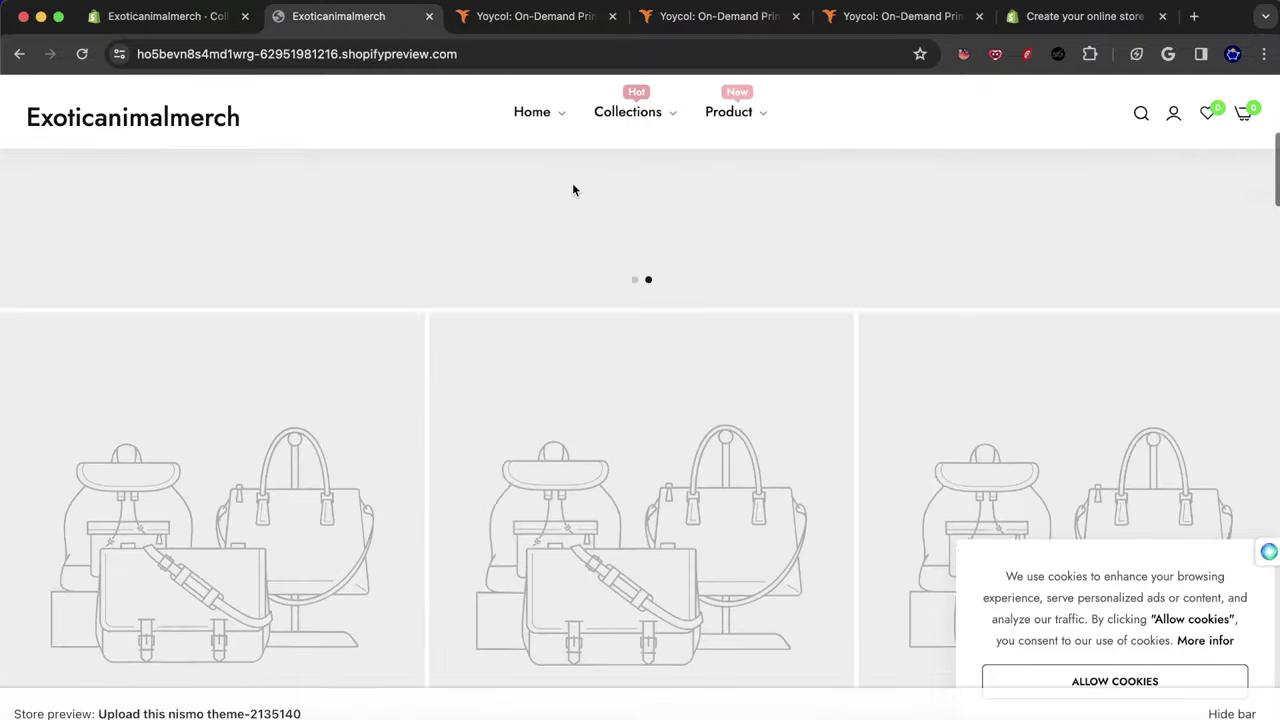
scroll(580, 180, up, 3)
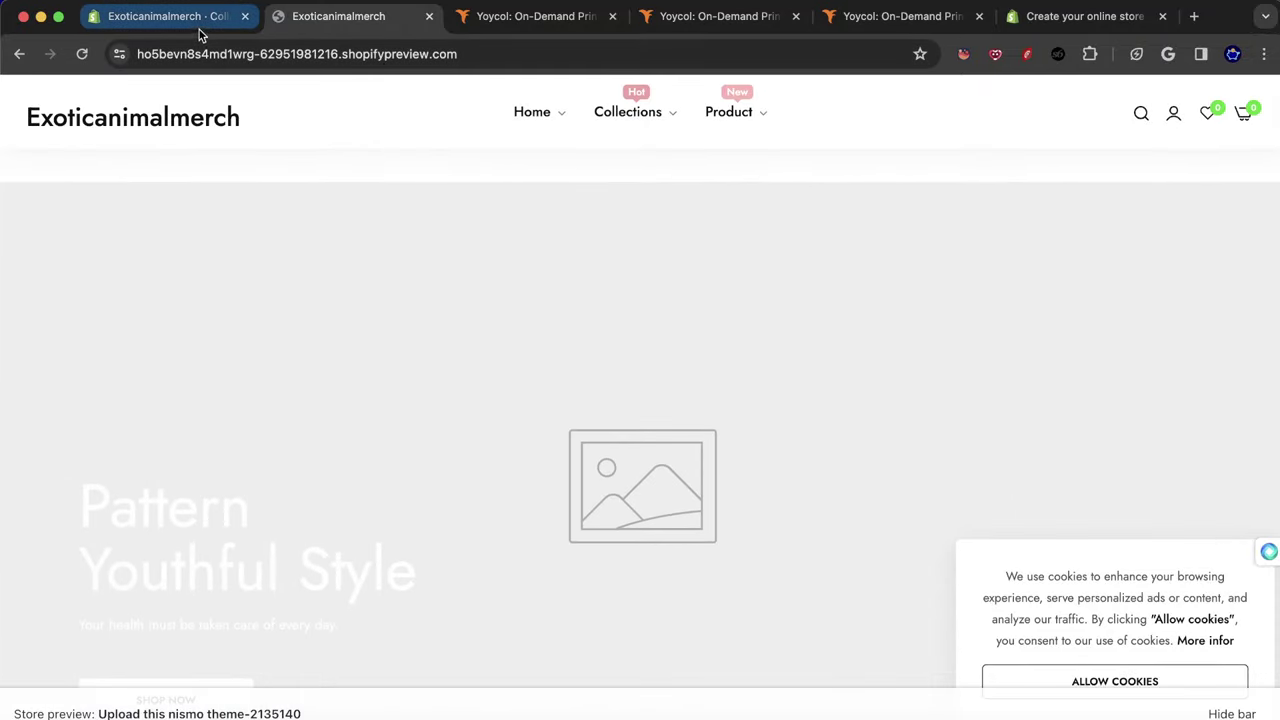
Switch to the Shopify admin, delete the "Paper poster" product and reload the product list.
click(181, 22)
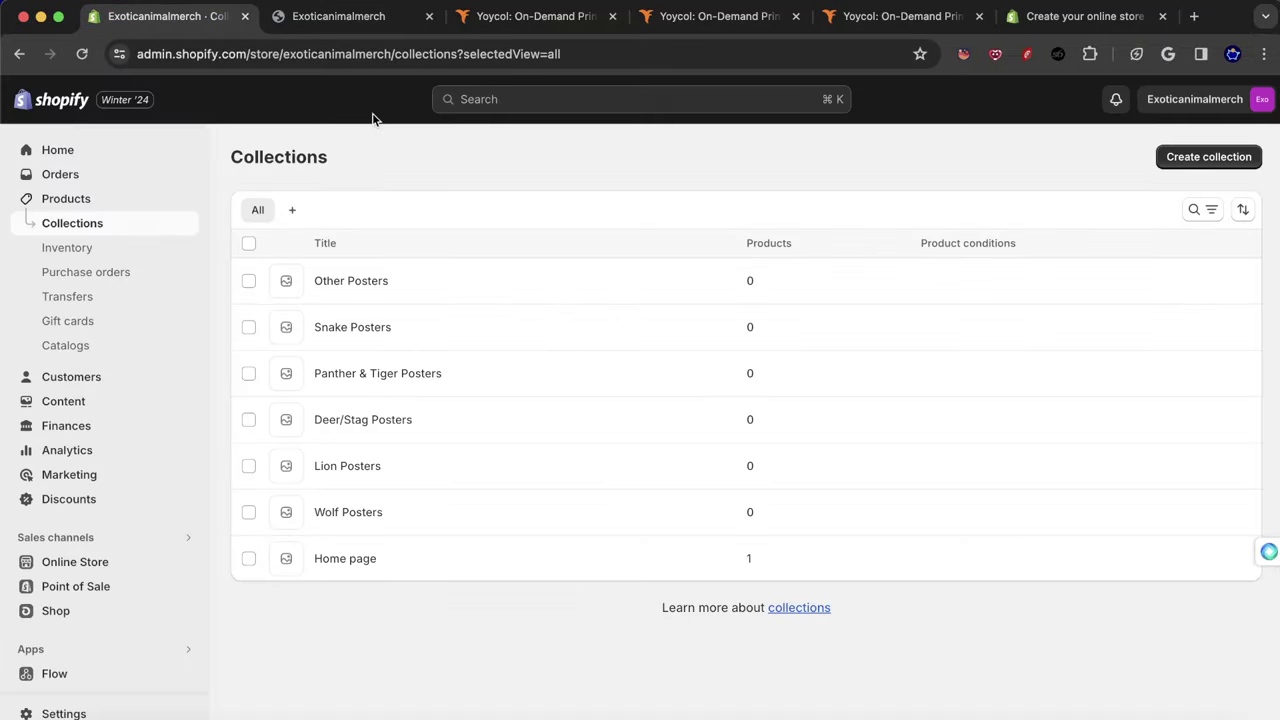
click(54, 198)
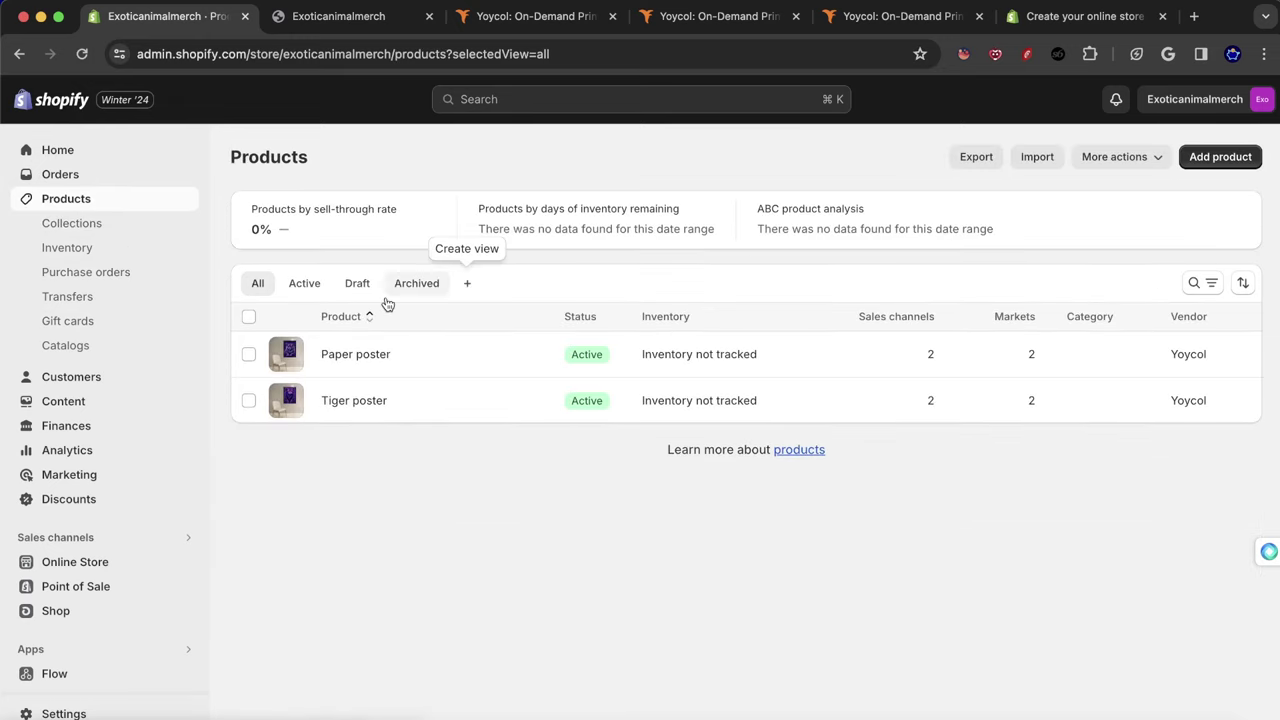
click(249, 356)
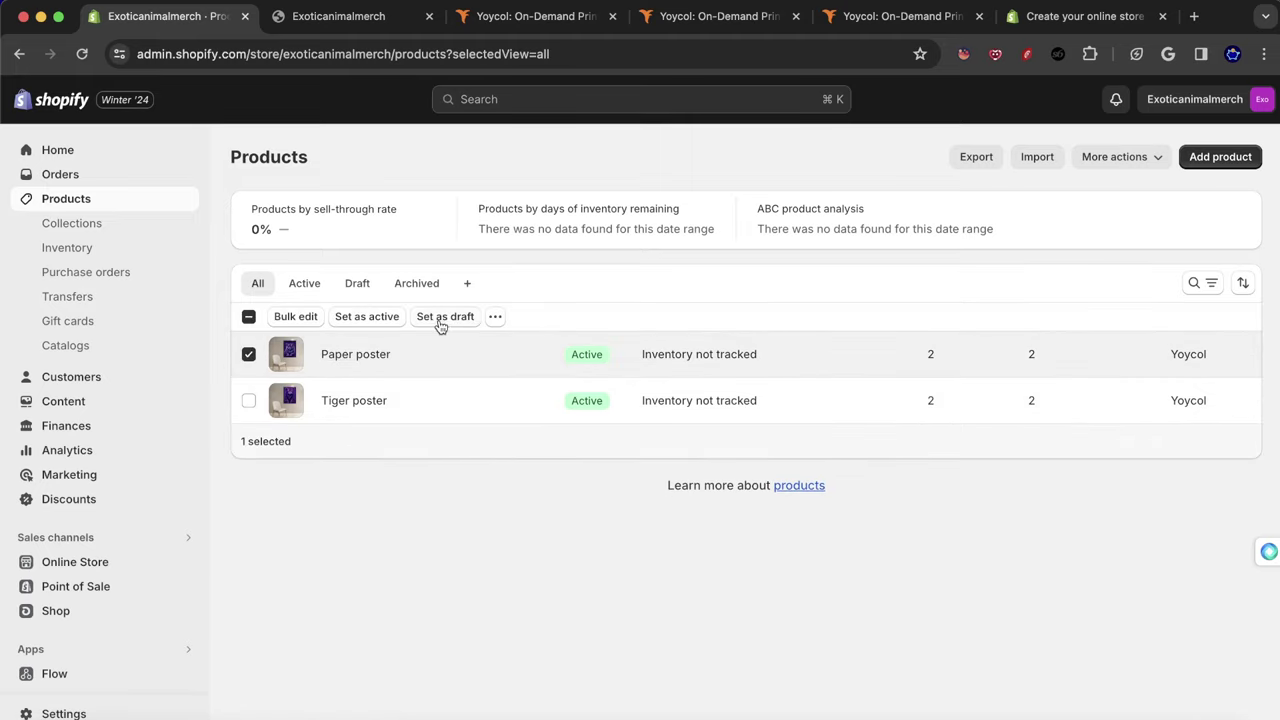
click(494, 317)
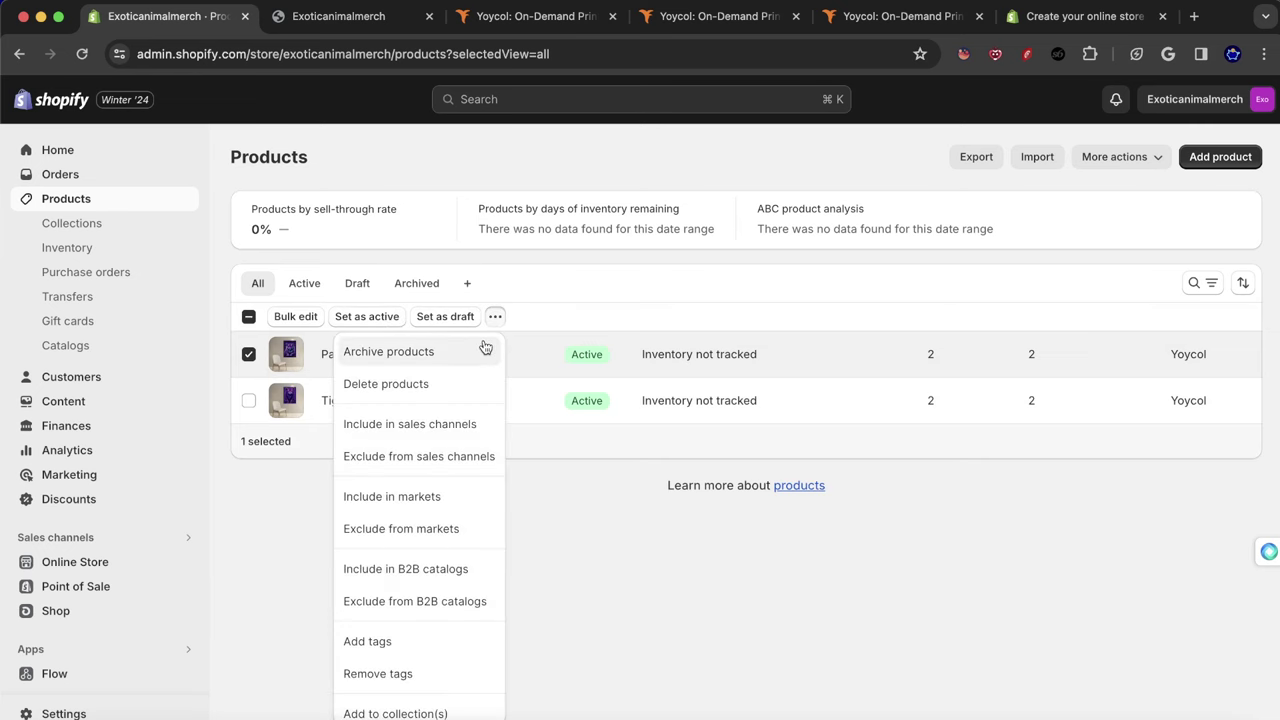
click(418, 383)
click(871, 453)
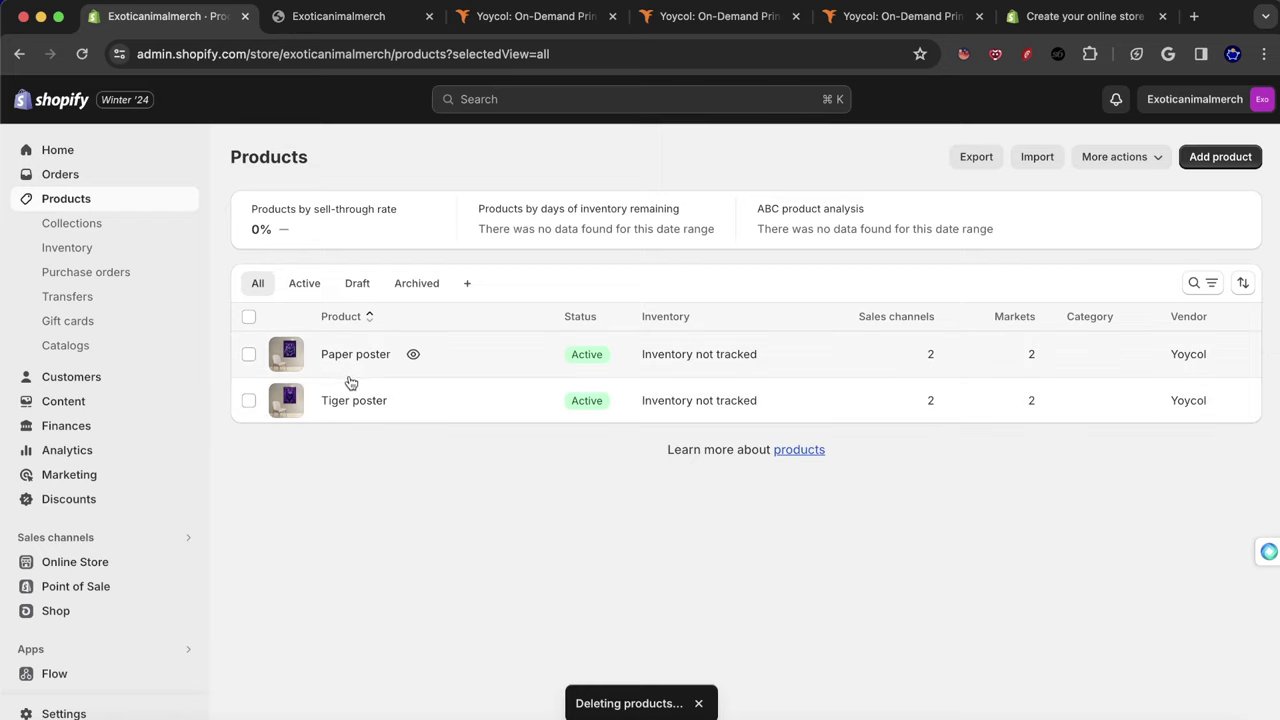
right_click(393, 447)
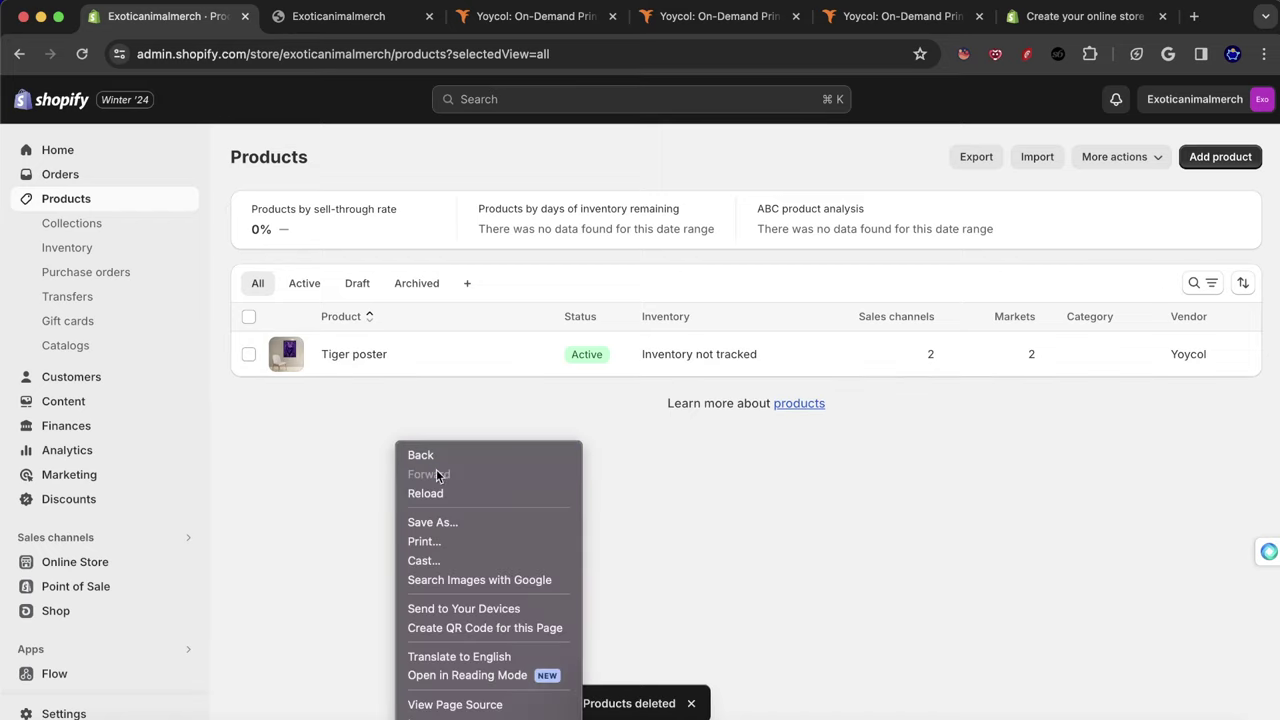
click(422, 485)
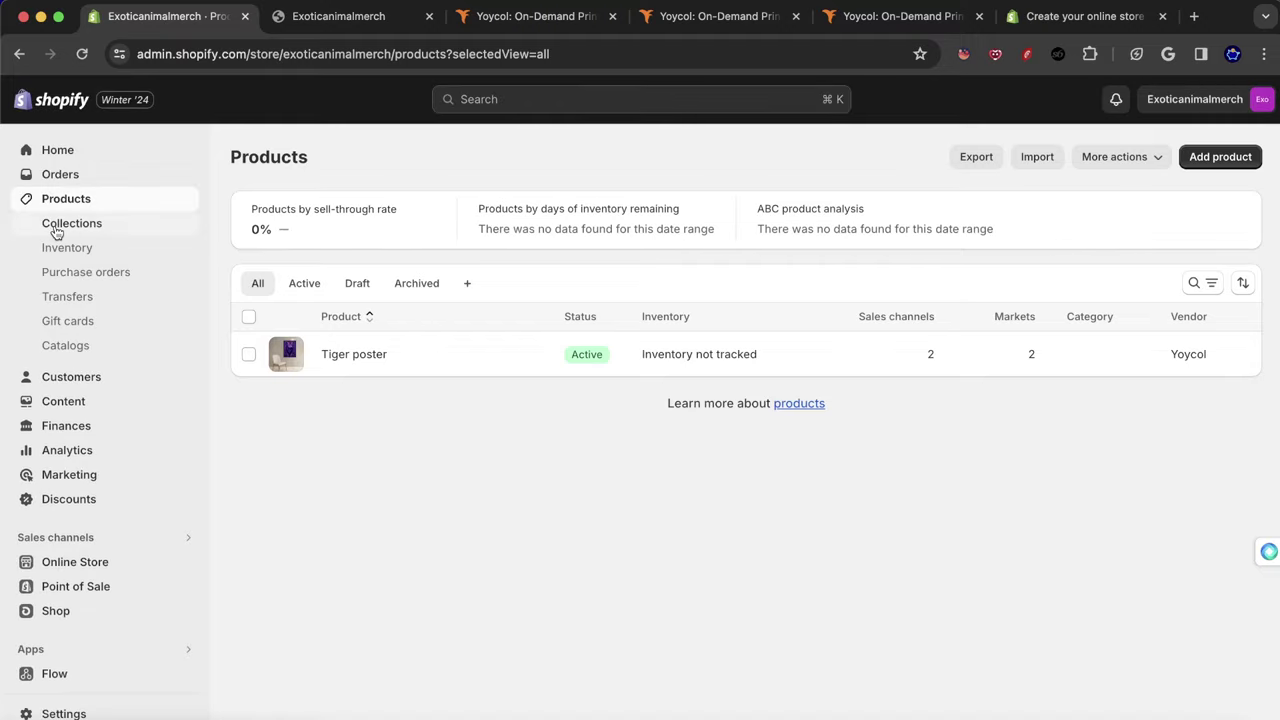
Open the Tiger poster product and examine its description, media, variants and product organization, including the assigned collection.
click(334, 354)
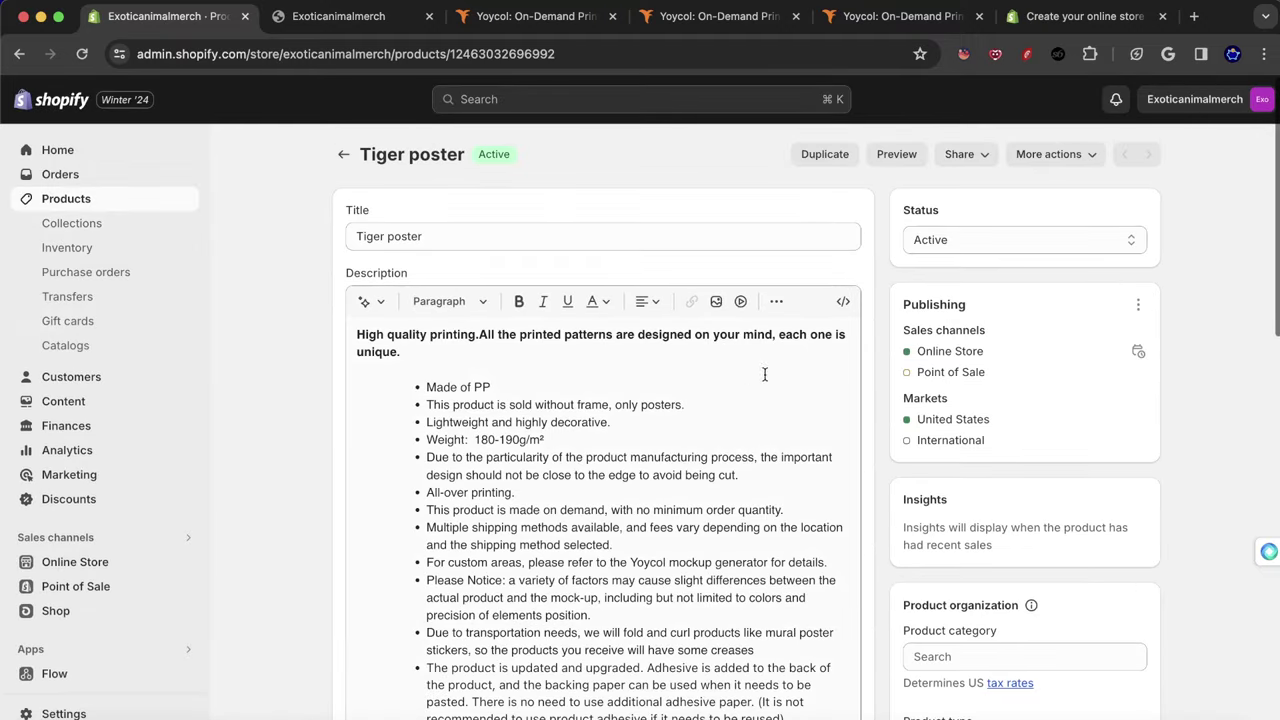
scroll(780, 372, down, 5)
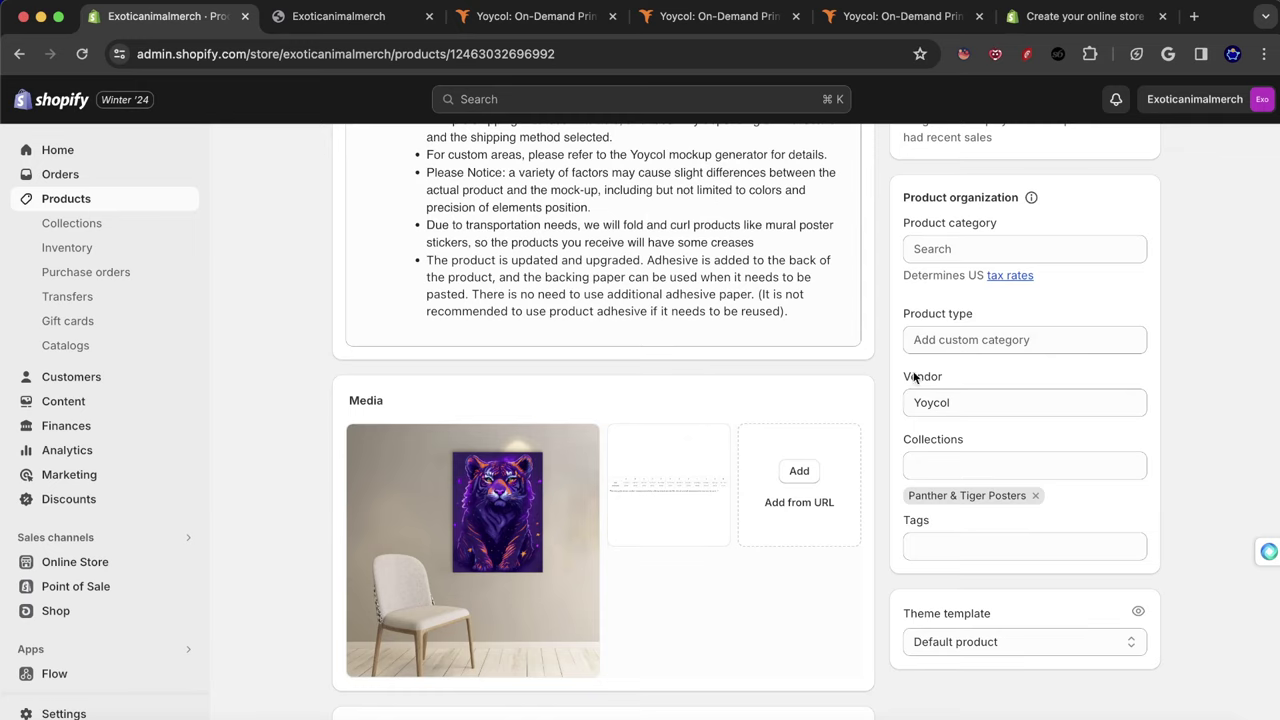
scroll(1071, 382, down, 7)
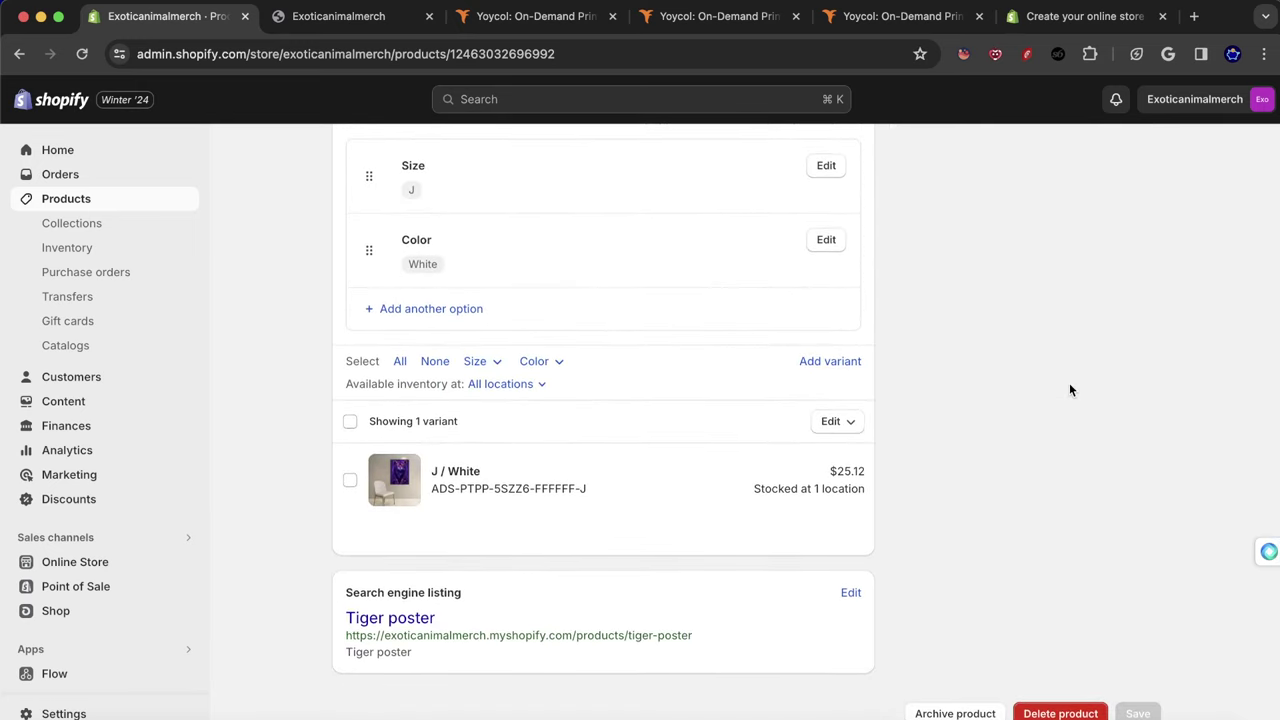
scroll(1069, 383, up, 15)
scroll(1052, 418, down, 3)
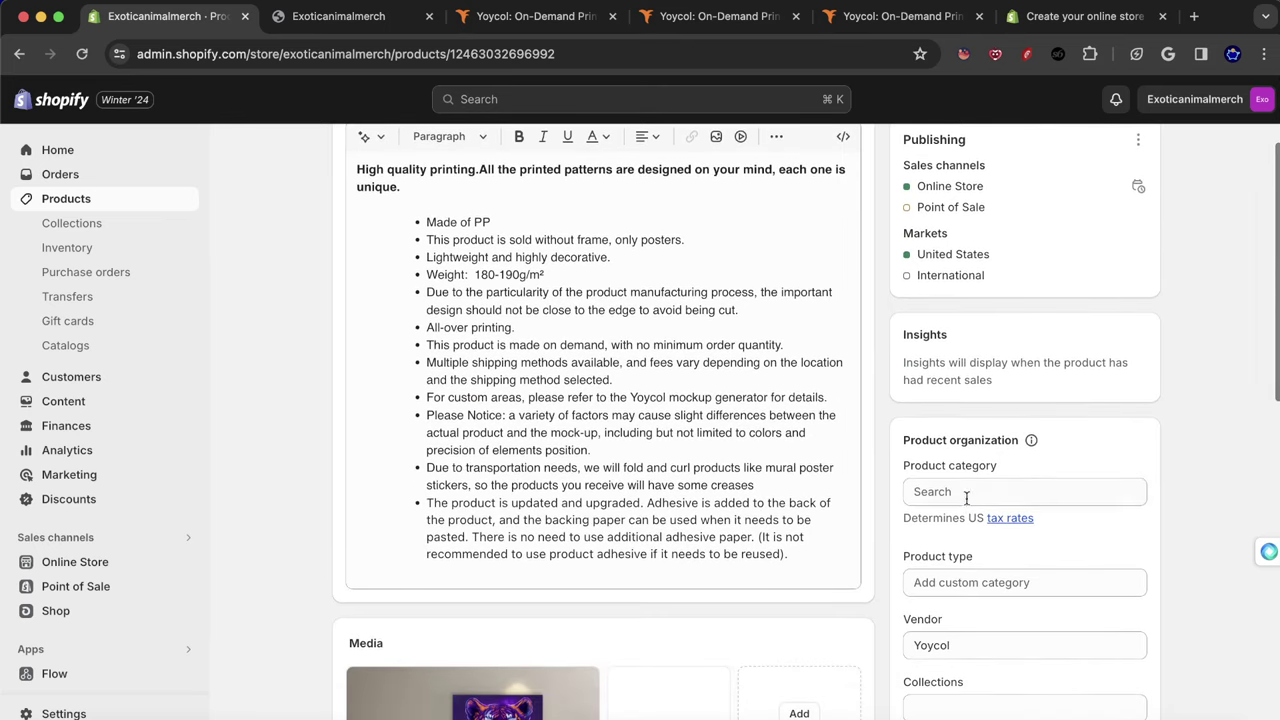
click(966, 491)
scroll(1000, 580, down, 2)
click(1088, 390)
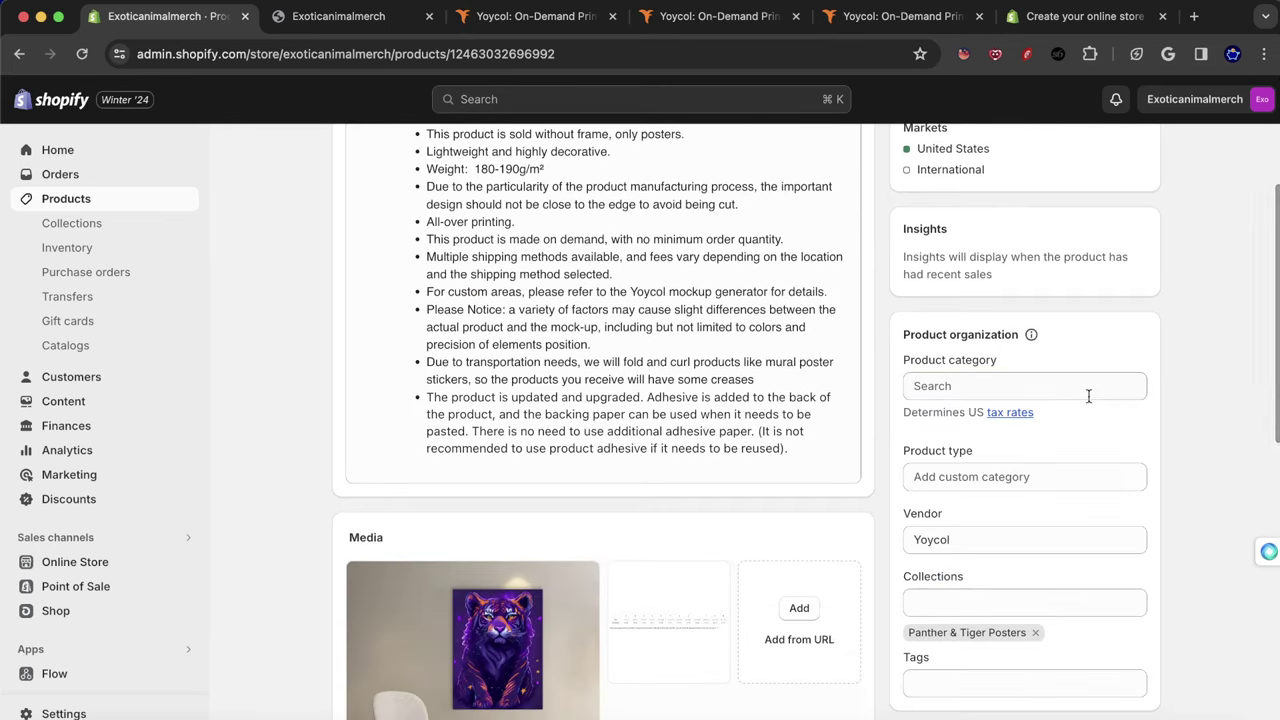
drag(903, 334, 1015, 333)
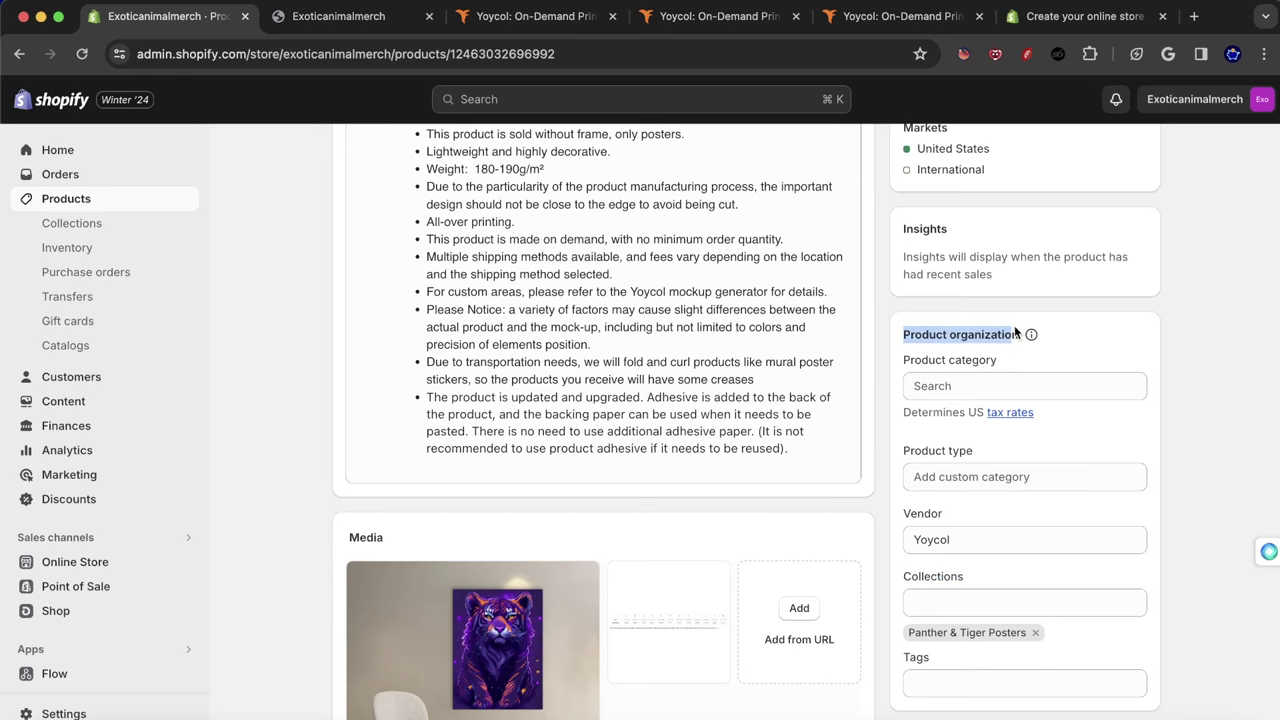
scroll(972, 602, down, 3)
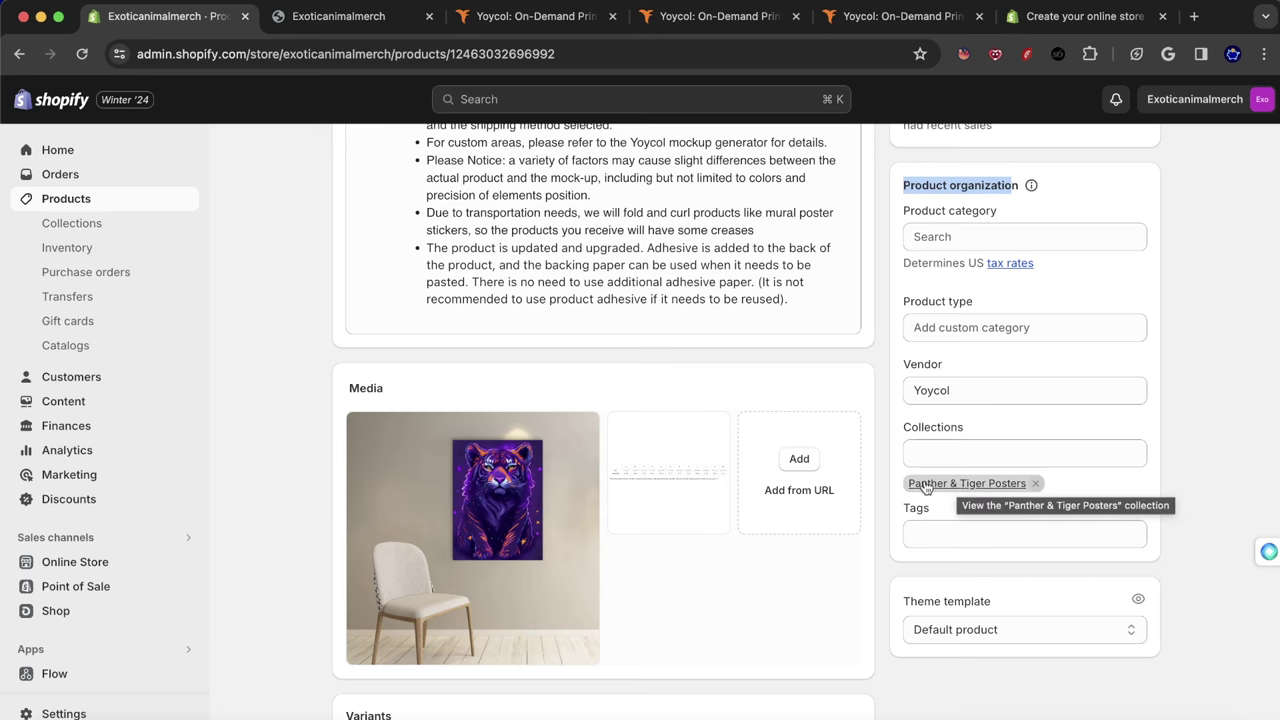
Delete the size guide chart image from the Tiger poster's media.
scroll(609, 409, up, 1)
click(684, 520)
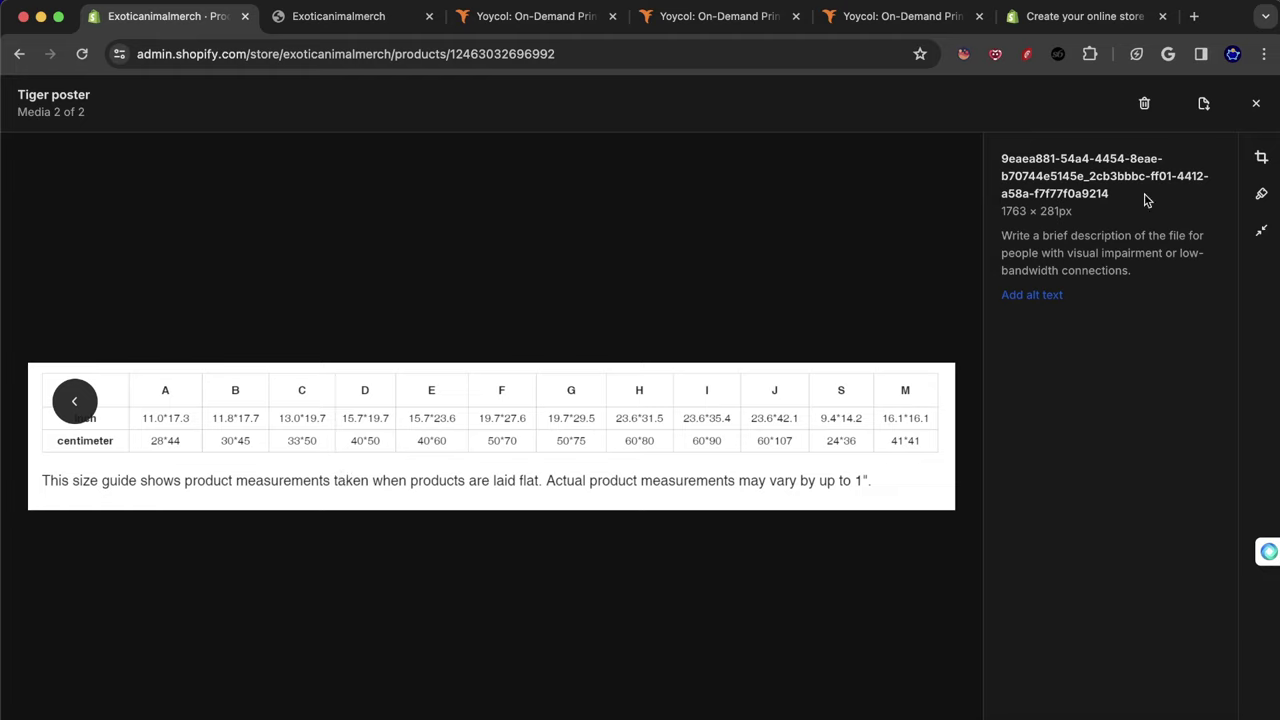
click(1144, 103)
click(855, 455)
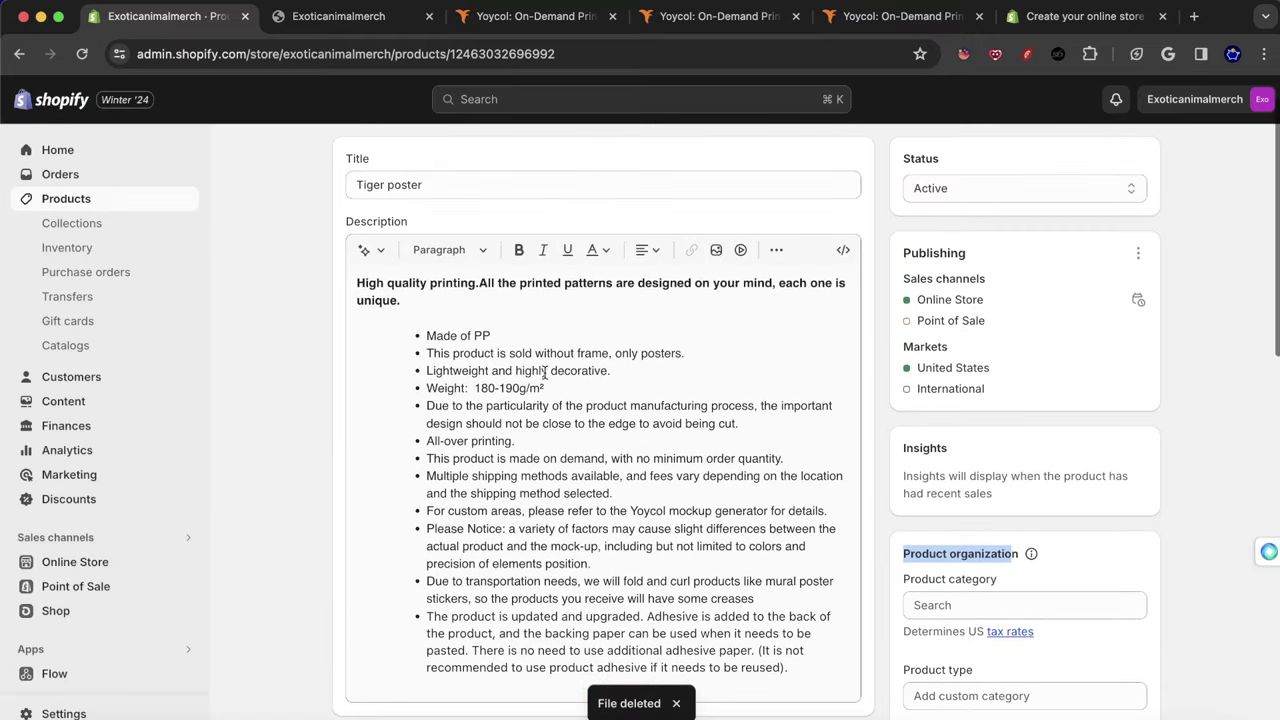
Review the bullet points in the Tiger poster's description.
scroll(537, 400, up, 5)
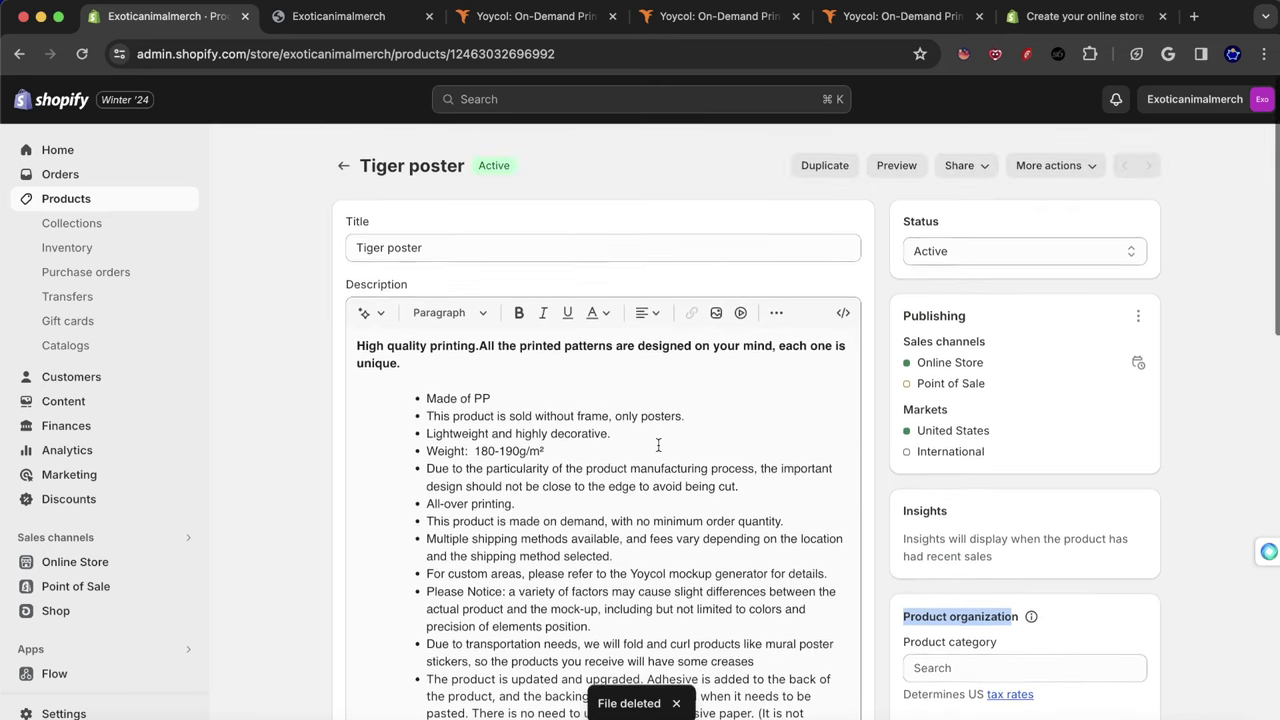
scroll(553, 405, down, 1)
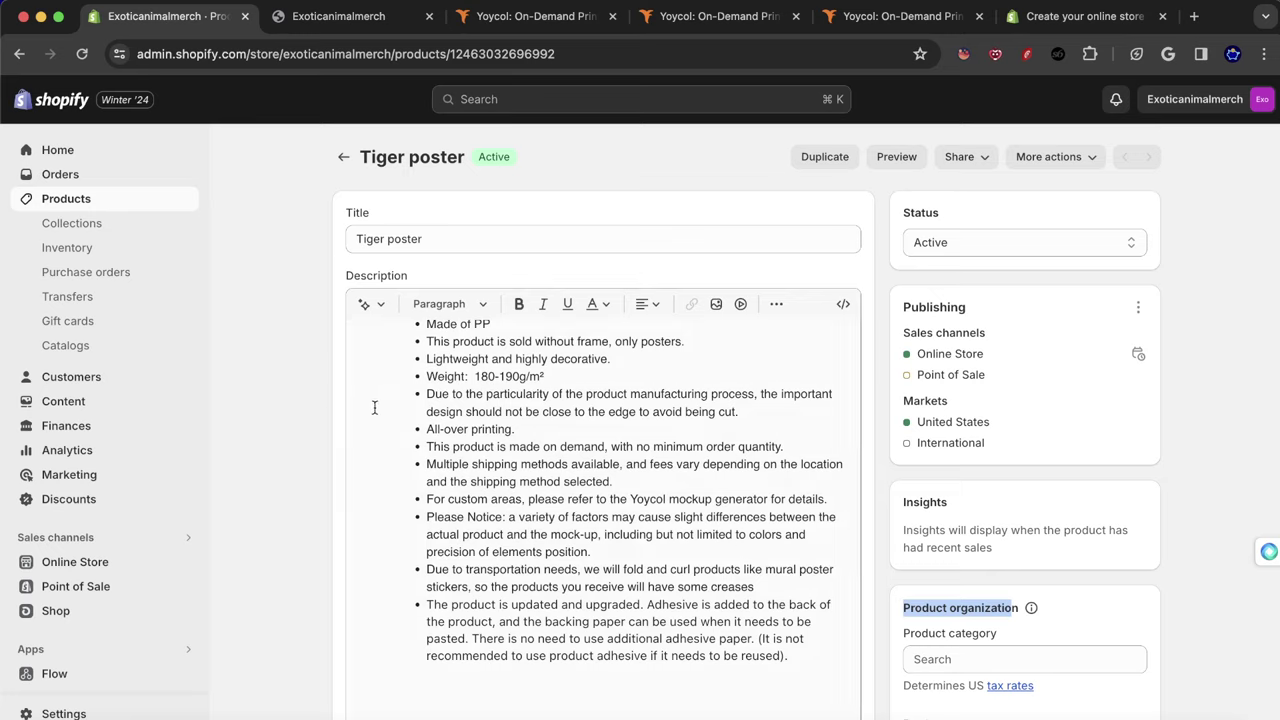
drag(438, 352, 677, 586)
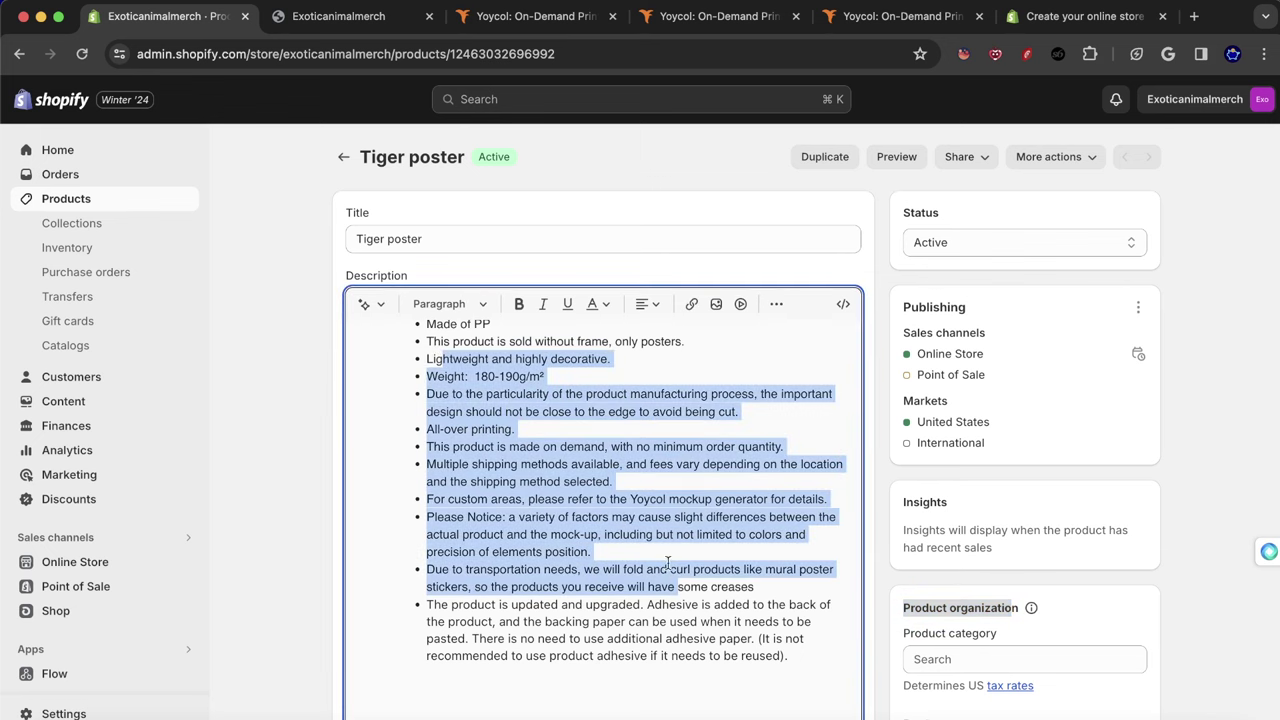
scroll(668, 564, up, 1)
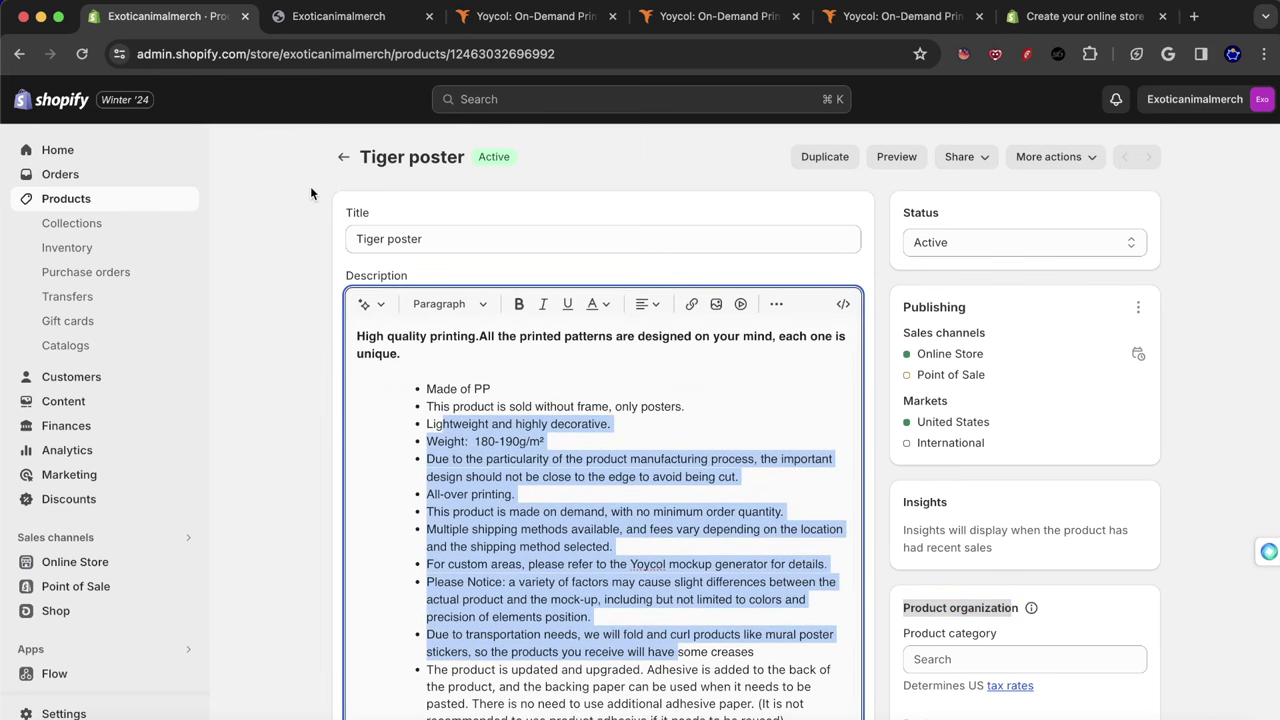
Save the changes to the Tiger poster product and open its store preview.
click(345, 158)
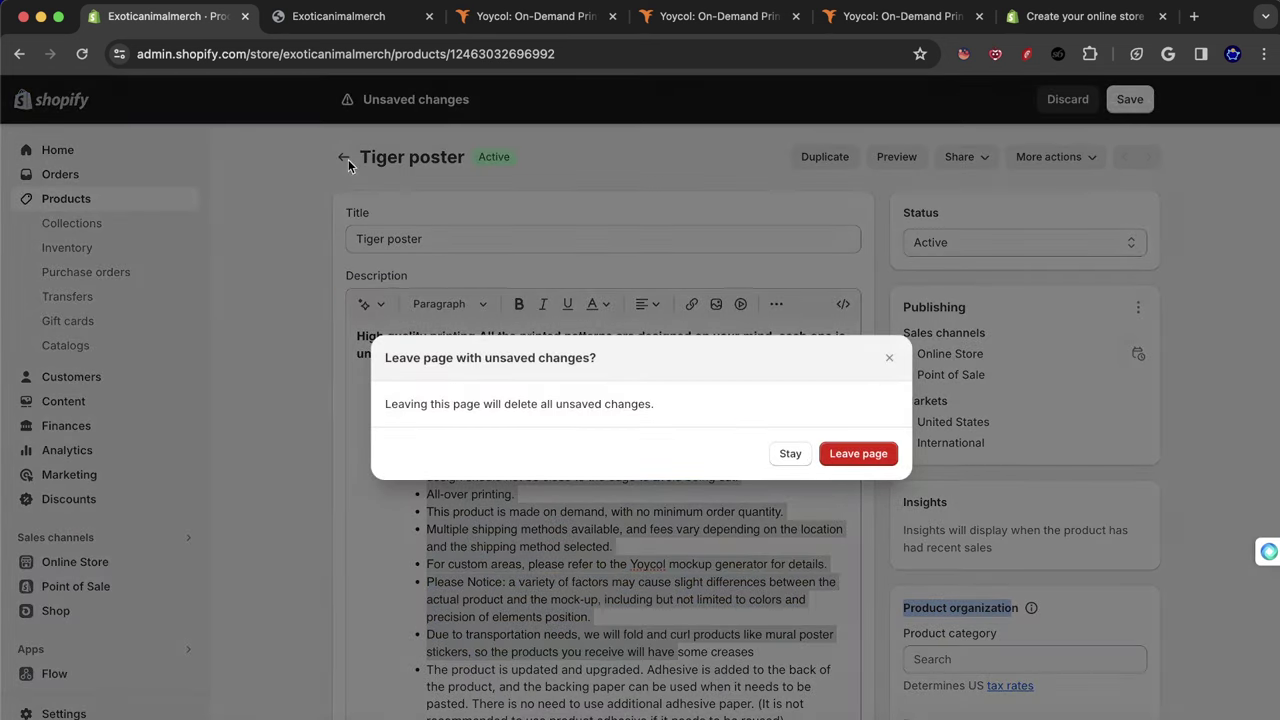
click(790, 455)
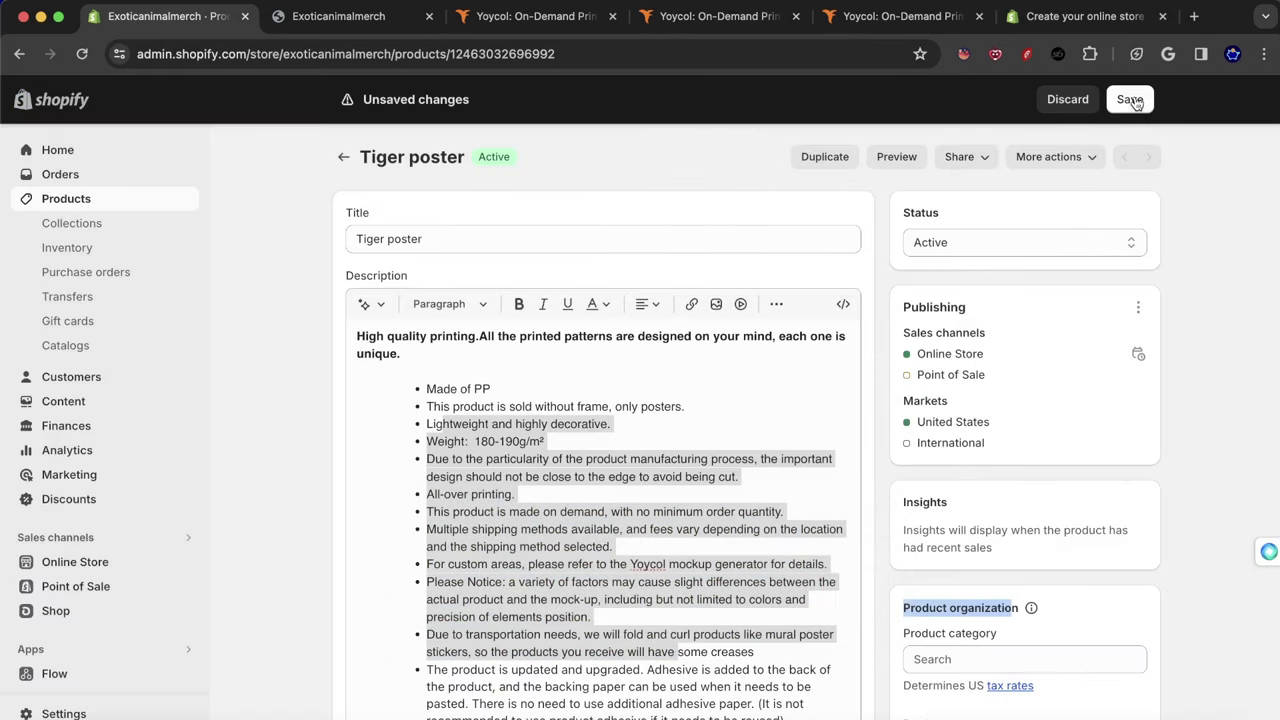
click(1132, 99)
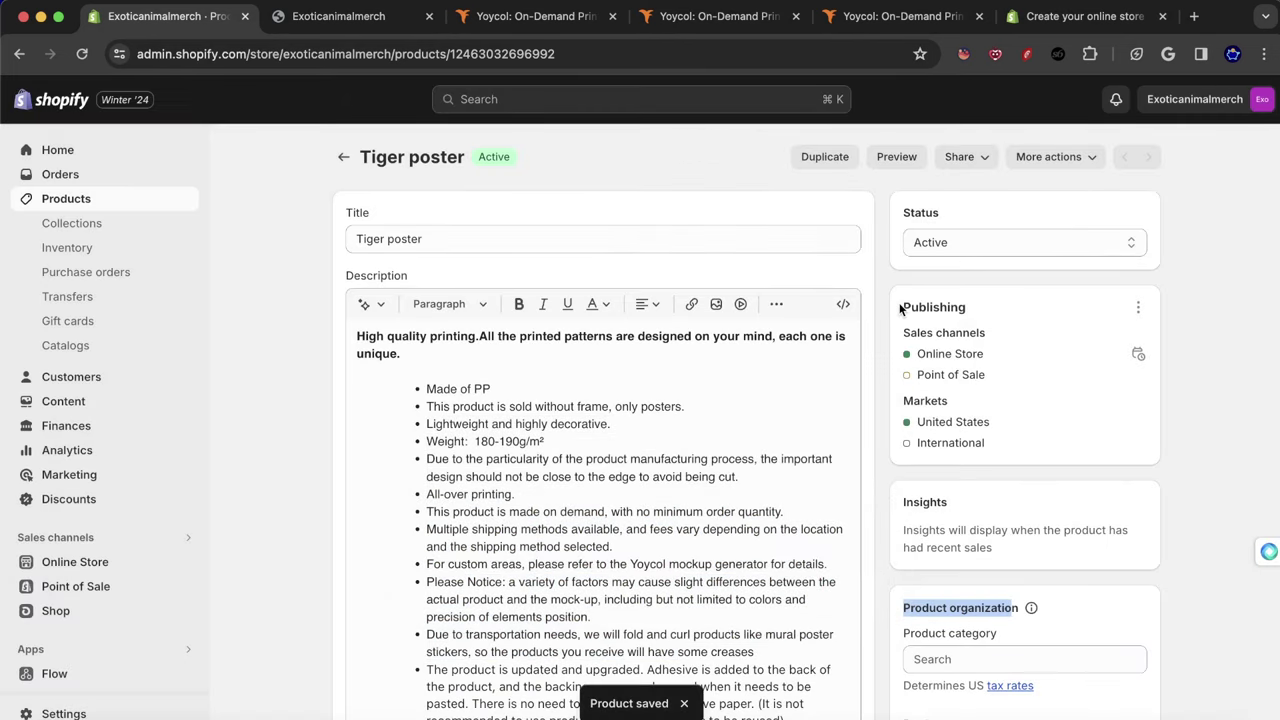
click(903, 159)
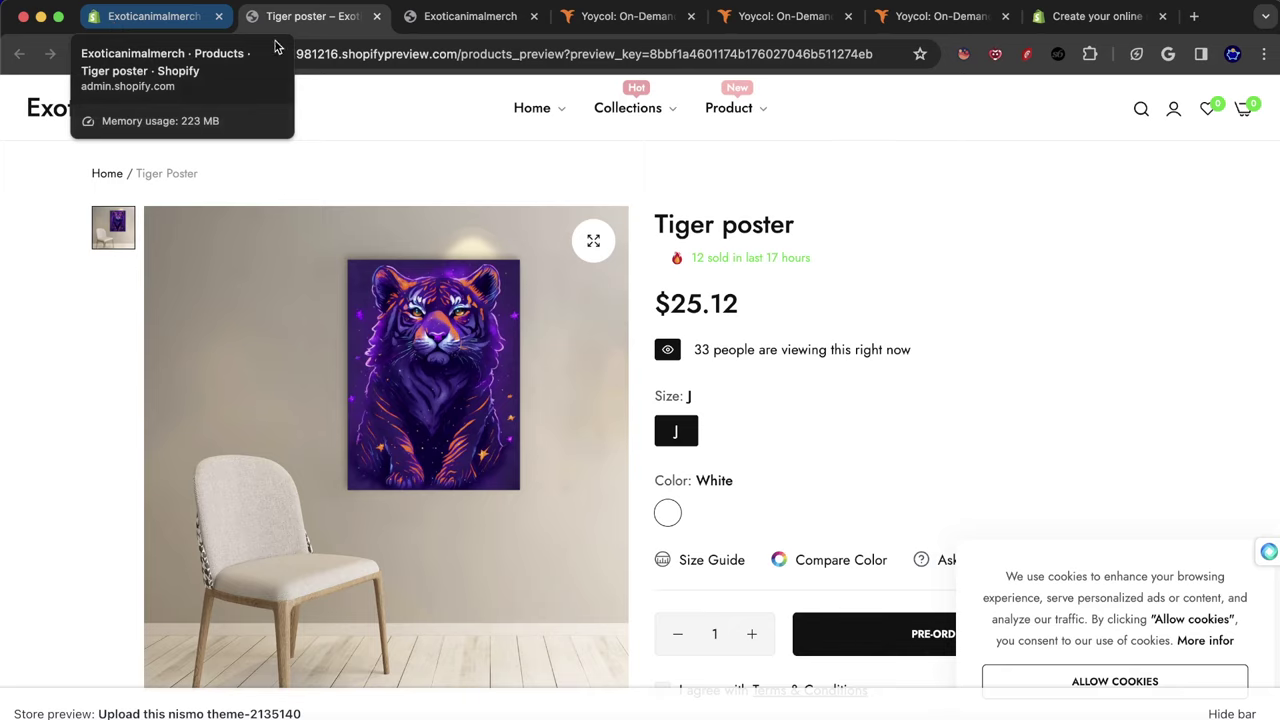
Check the sales channels and markets the Tiger poster product is published to in the Shopify admin.
click(155, 17)
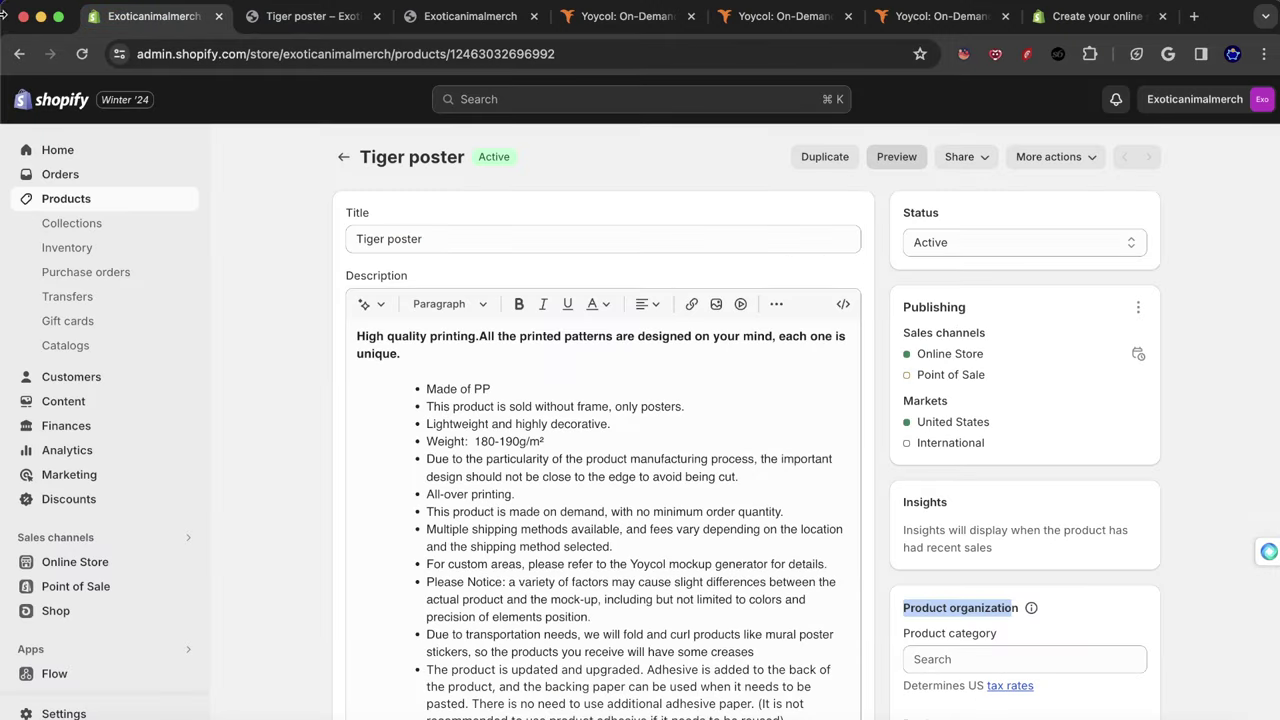
scroll(966, 330, down, 2)
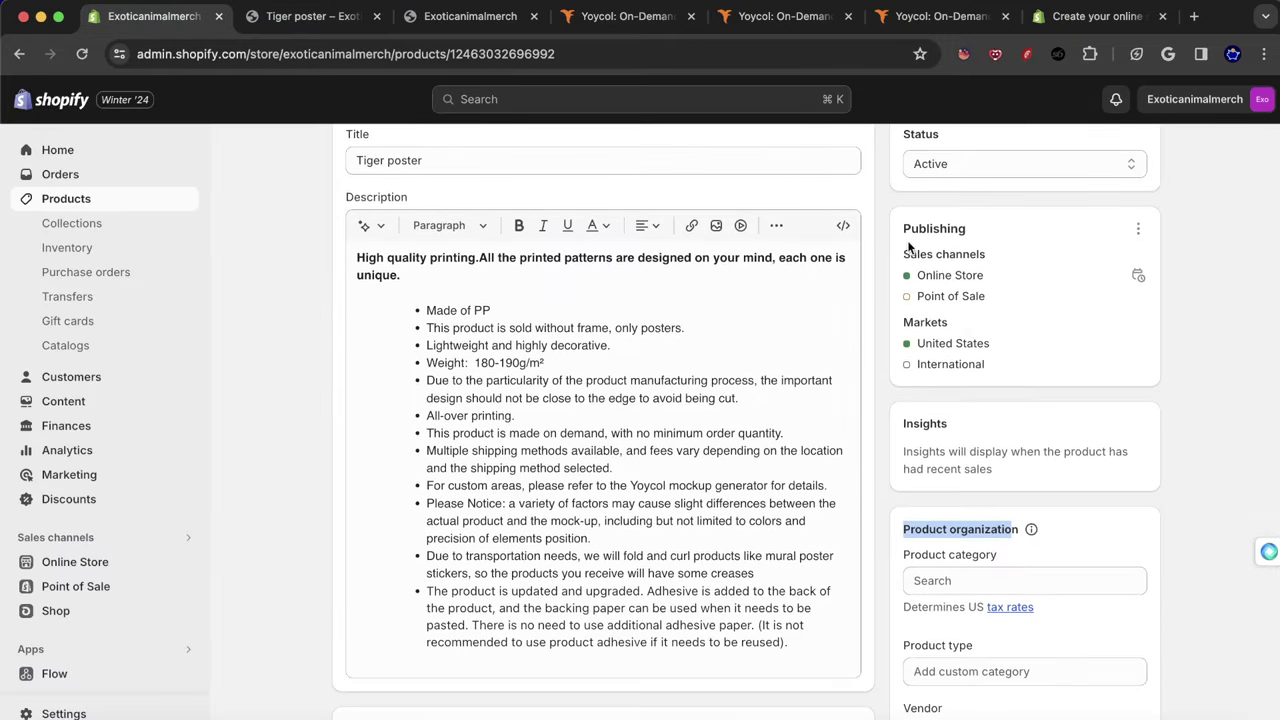
drag(911, 228, 952, 360)
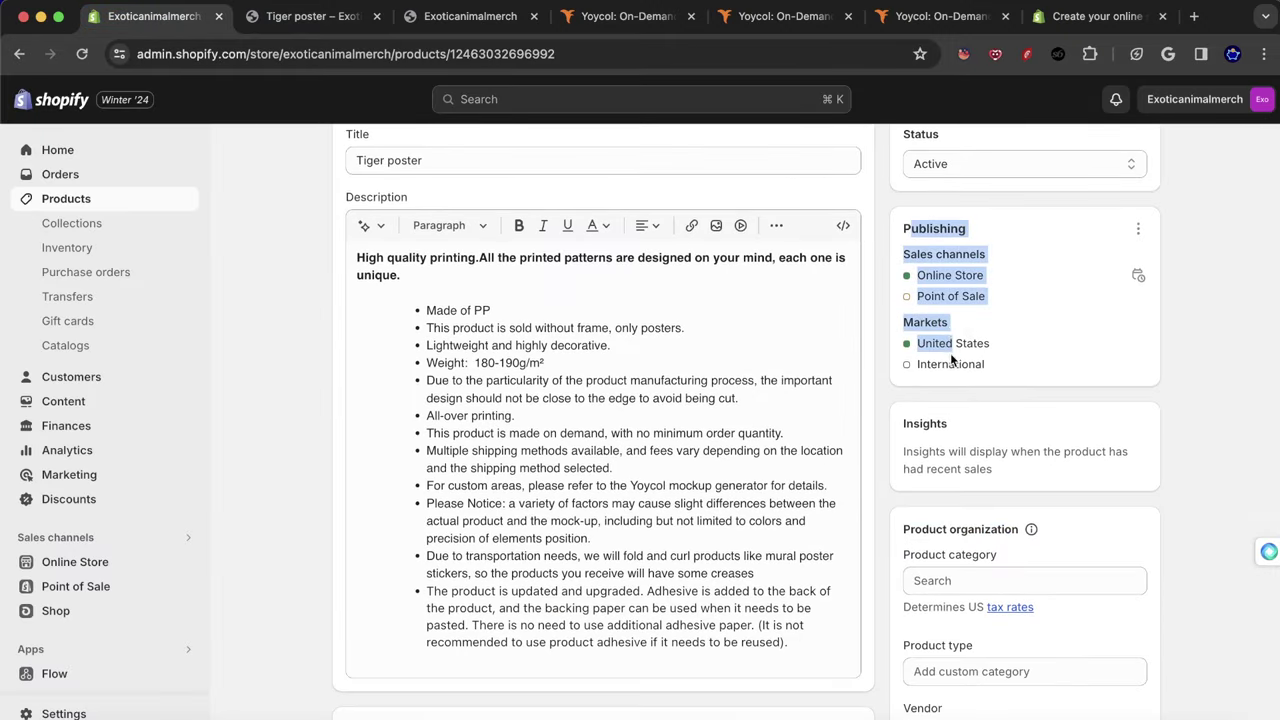
click(1200, 285)
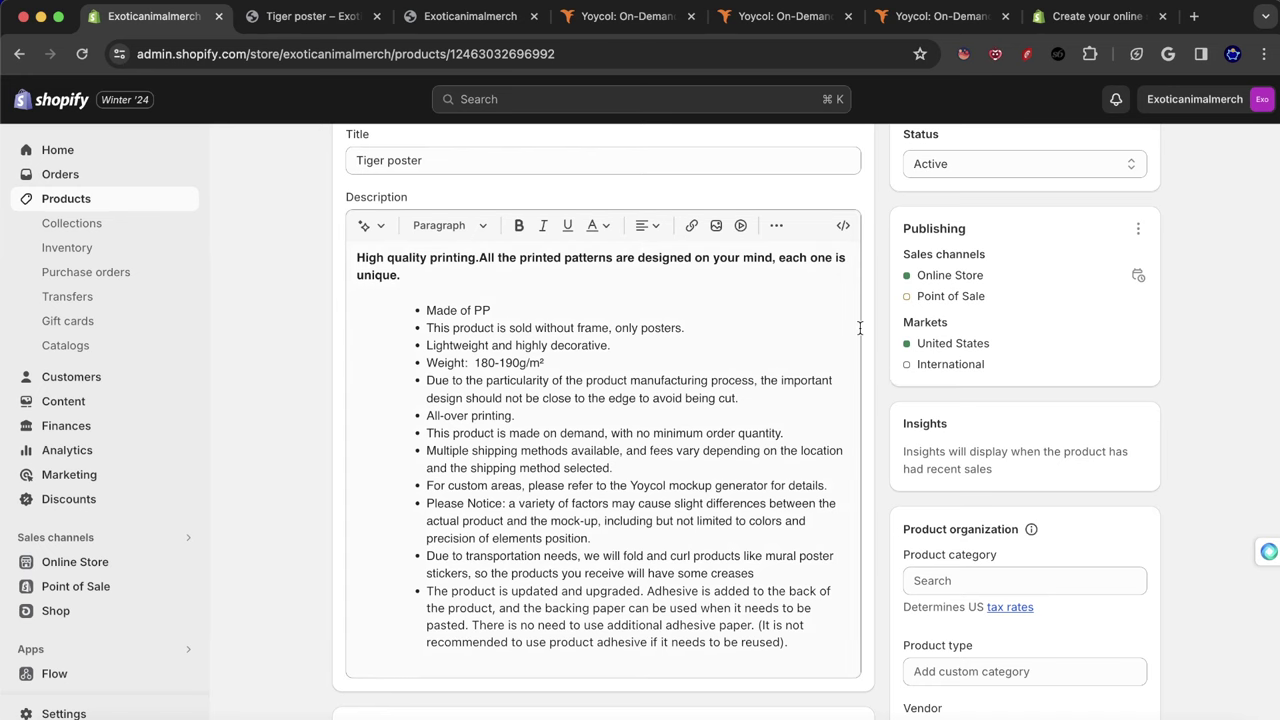
scroll(860, 328, up, 2)
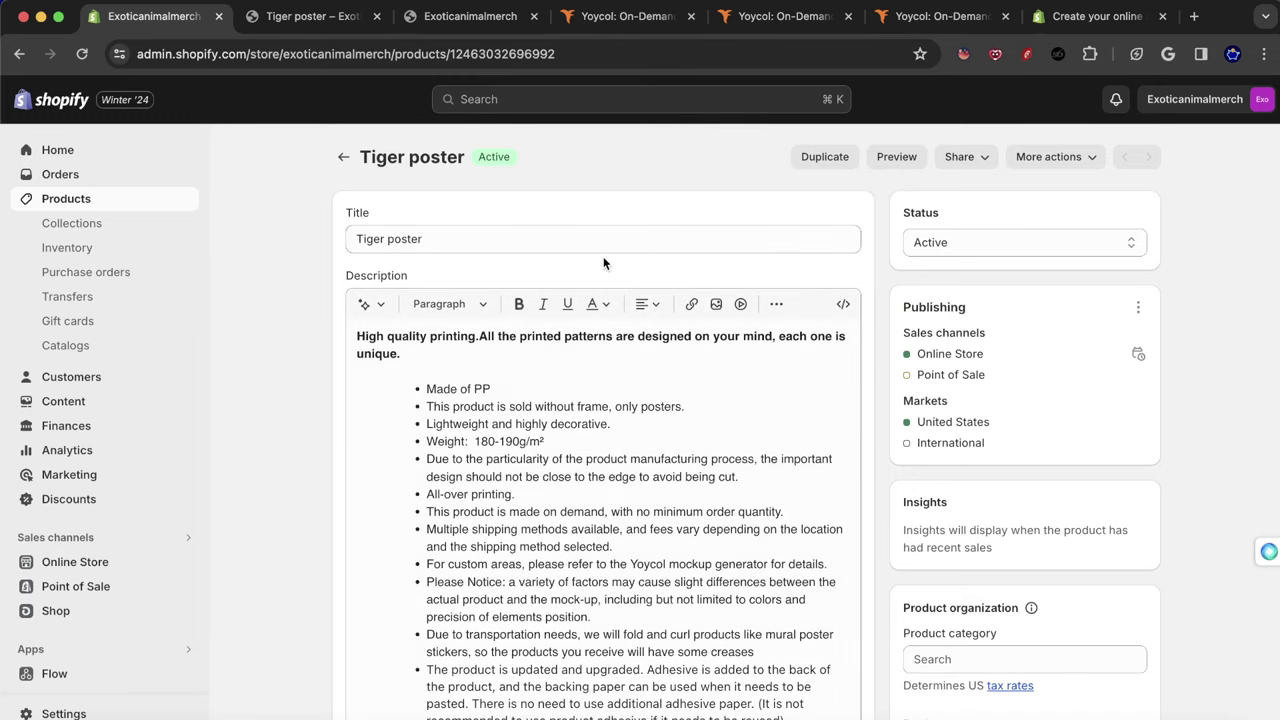
Review the Tiger poster's store preview, including its size and color options and purchase area.
click(328, 16)
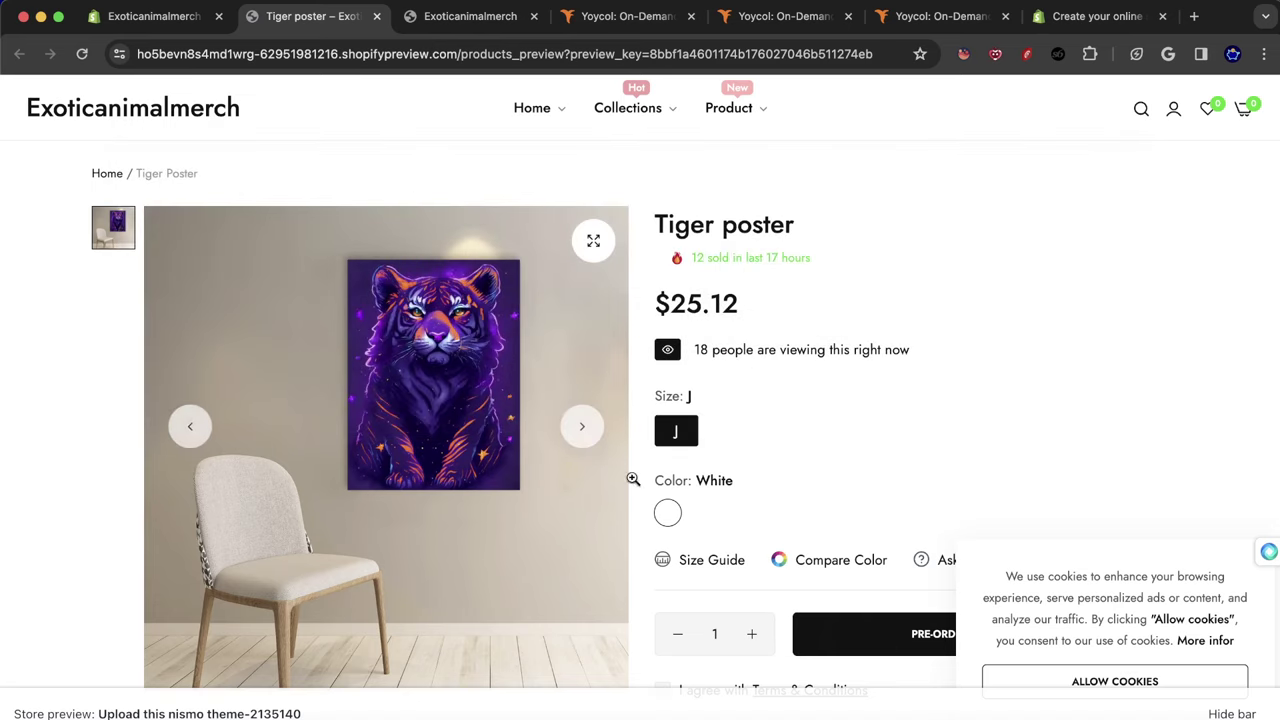
scroll(760, 354, down, 4)
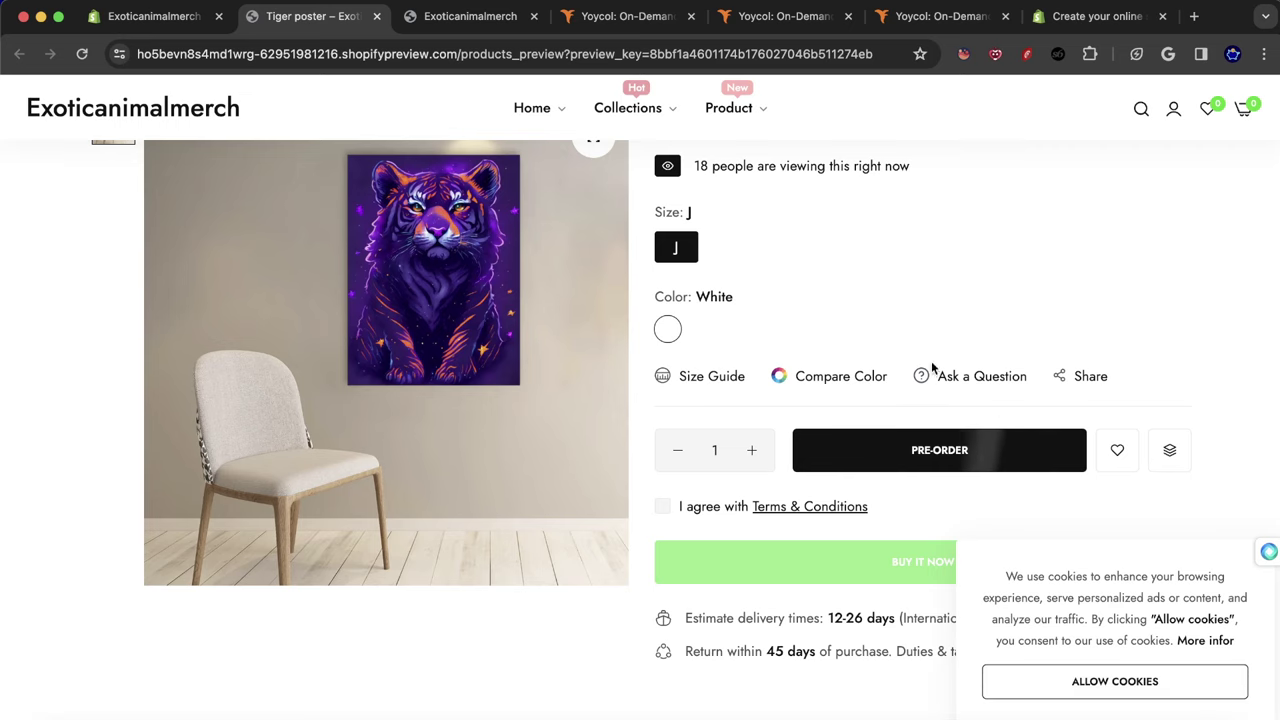
scroll(837, 254, up, 4)
scroll(815, 558, down, 3)
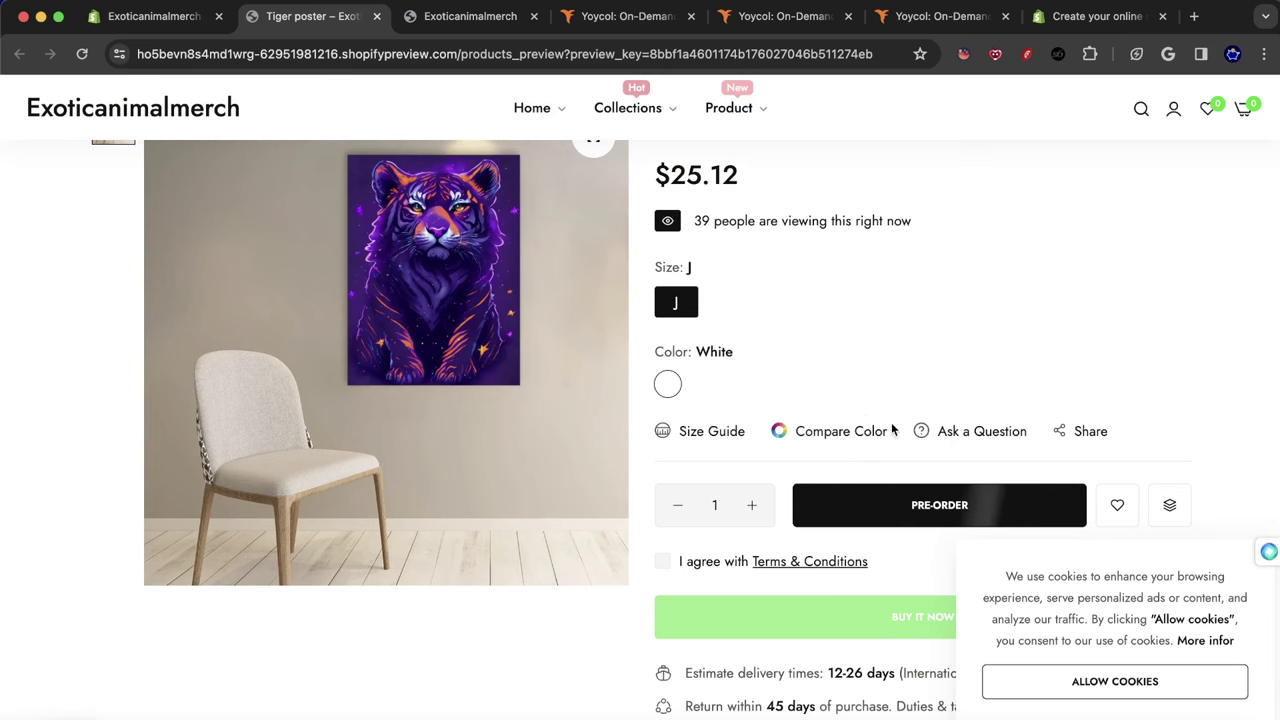
Leave the Tiger poster product and open the current theme, Upload this nismo theme-2135140, for customization.
click(145, 16)
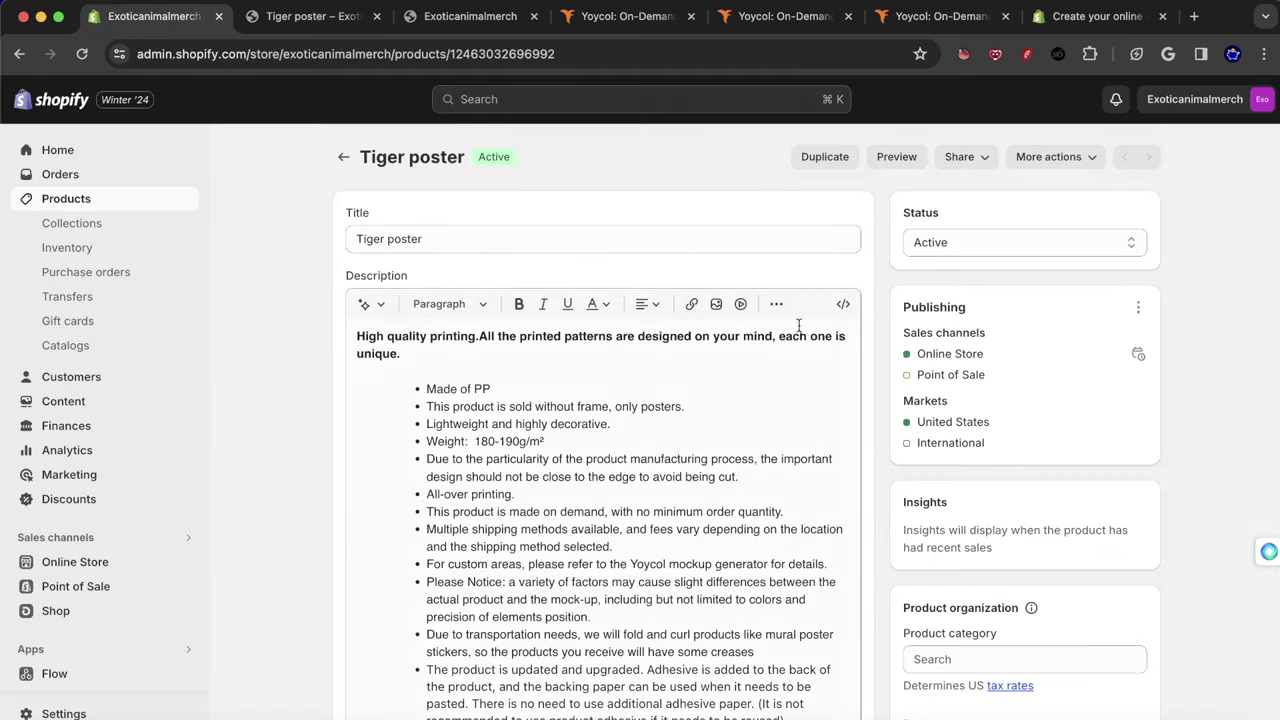
scroll(799, 325, down, 2)
click(343, 157)
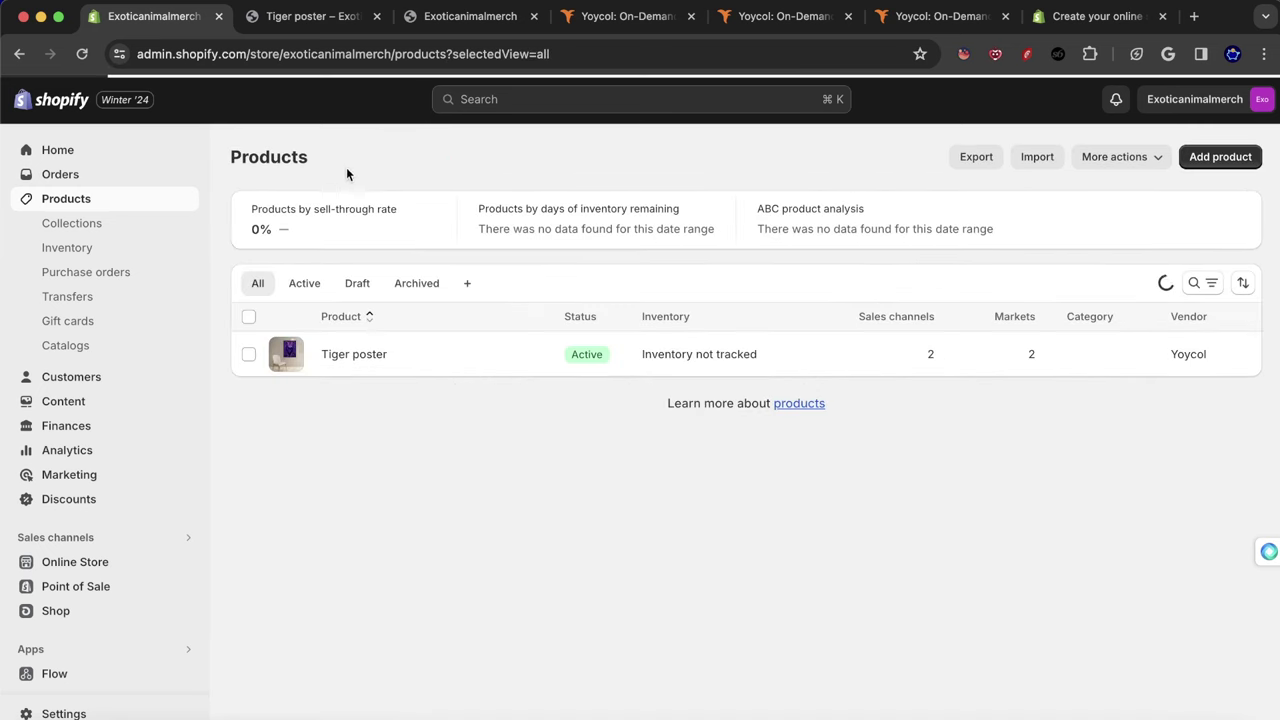
click(85, 545)
click(82, 564)
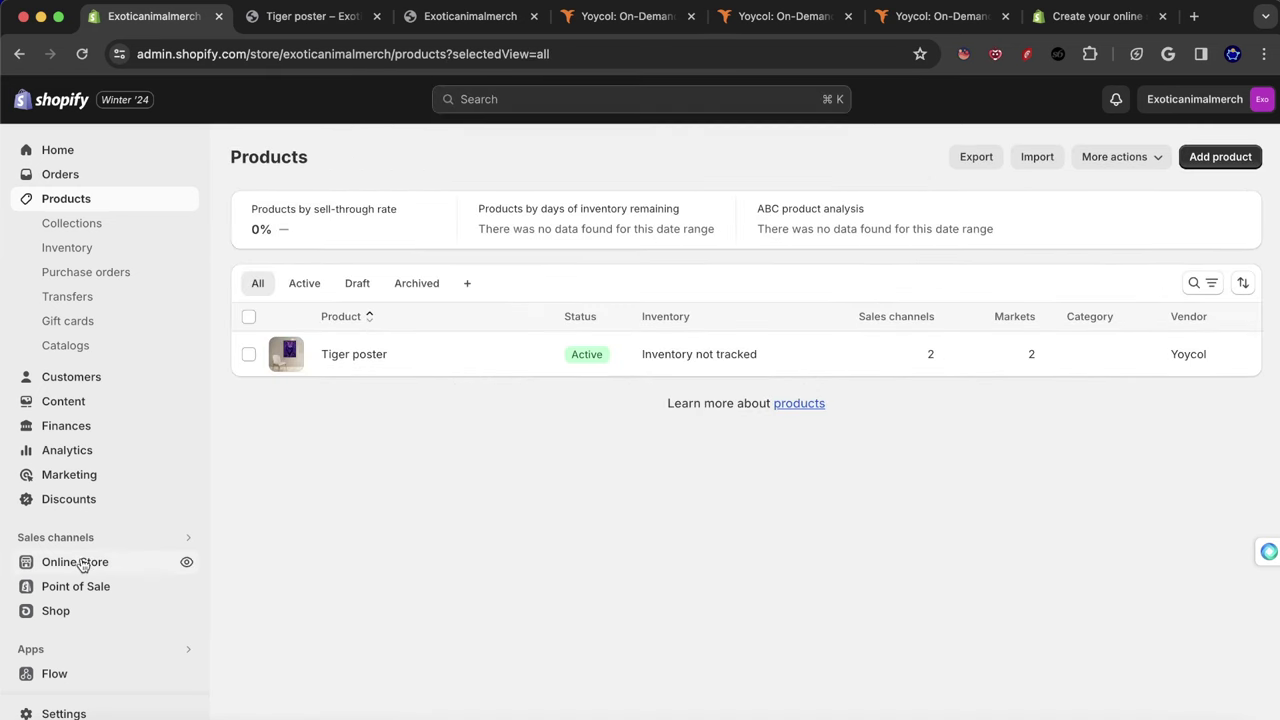
click(78, 563)
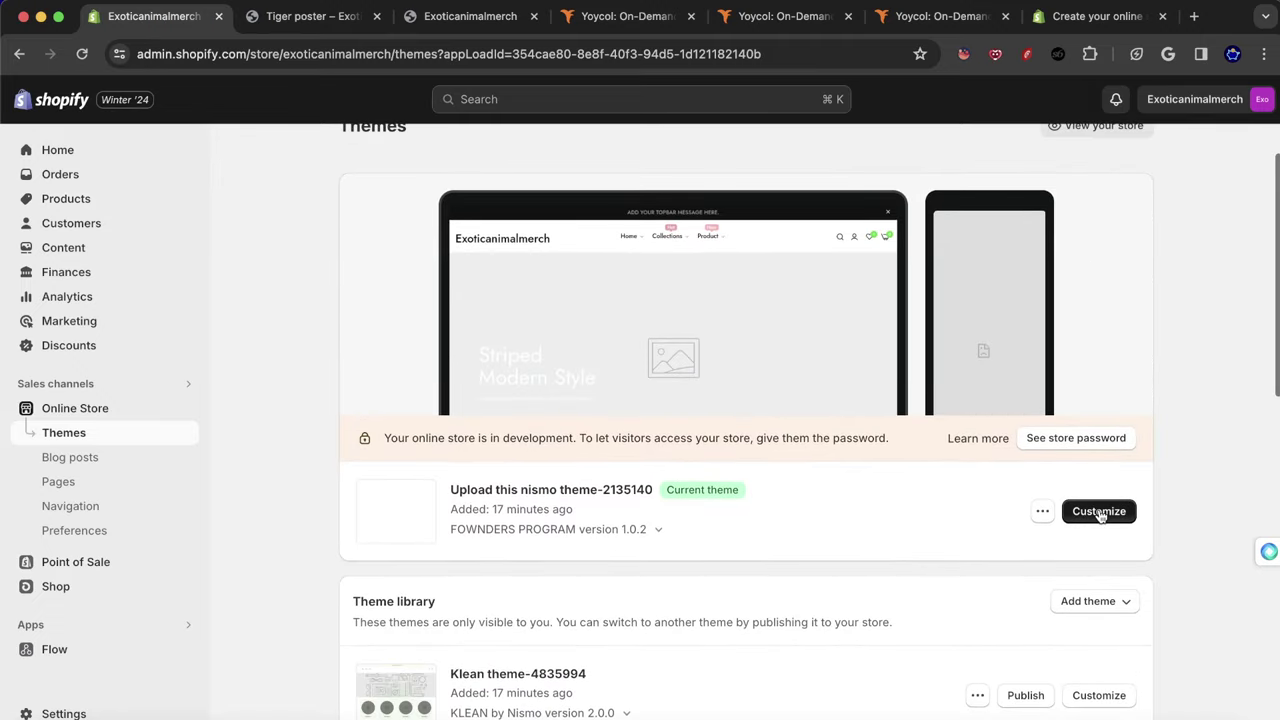
click(1100, 508)
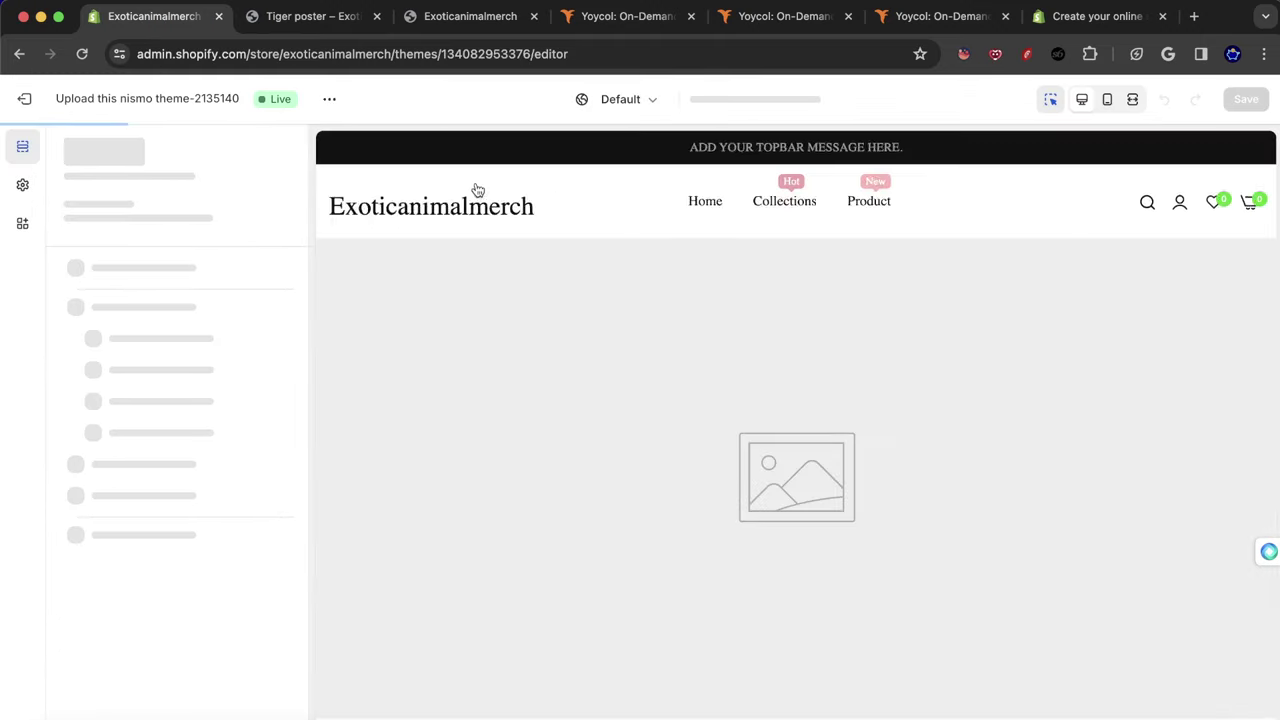
Switch the theme editor from the home page to the Default product template.
scroll(500, 193, down, 5)
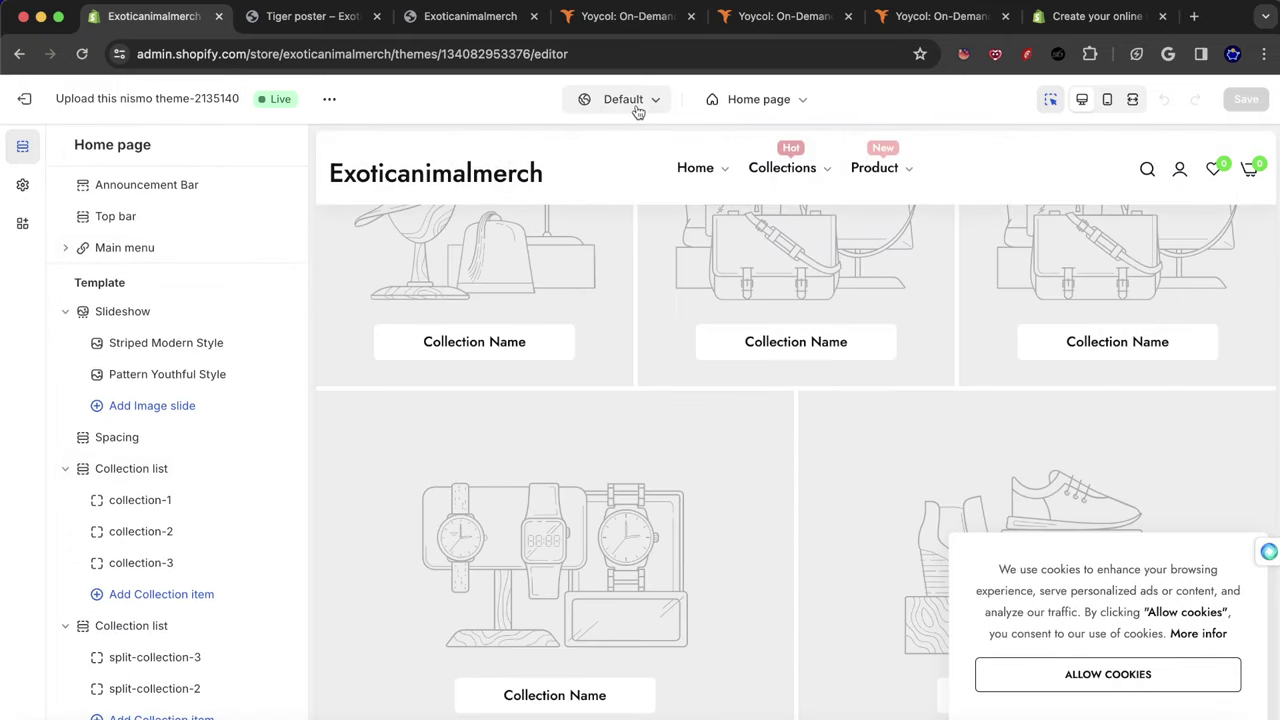
click(757, 99)
click(670, 222)
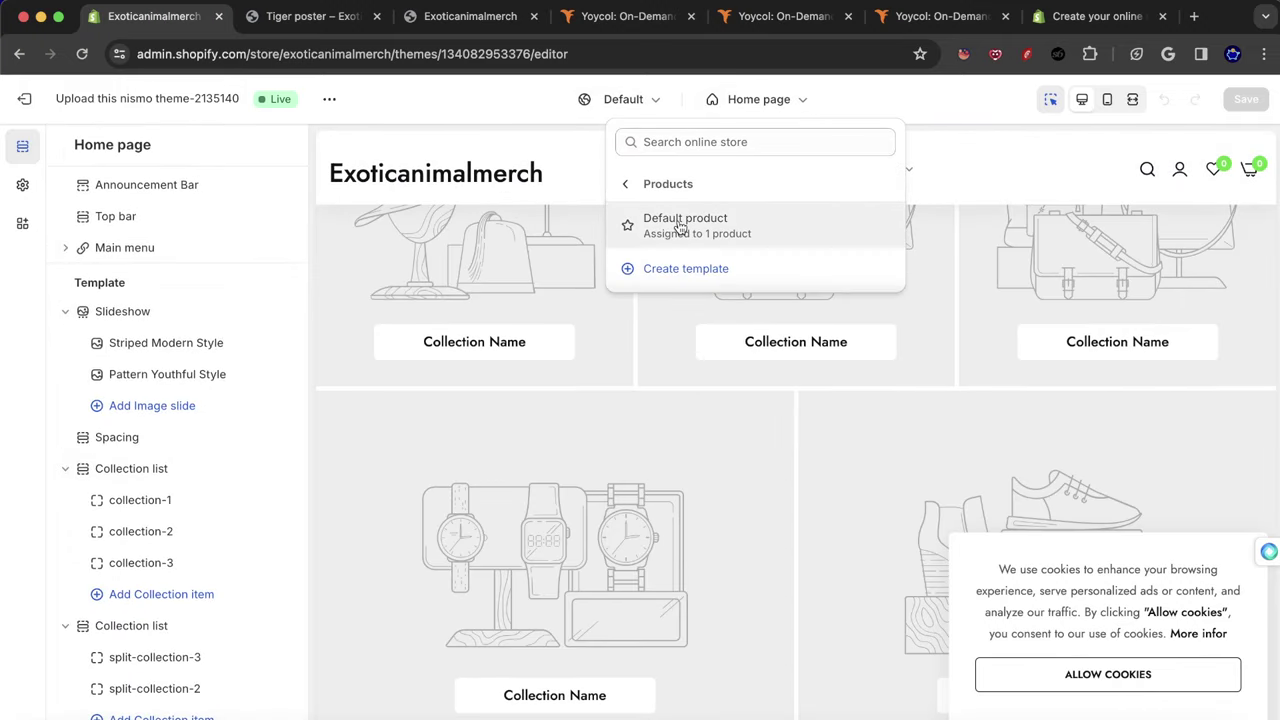
click(682, 219)
scroll(846, 278, down, 5)
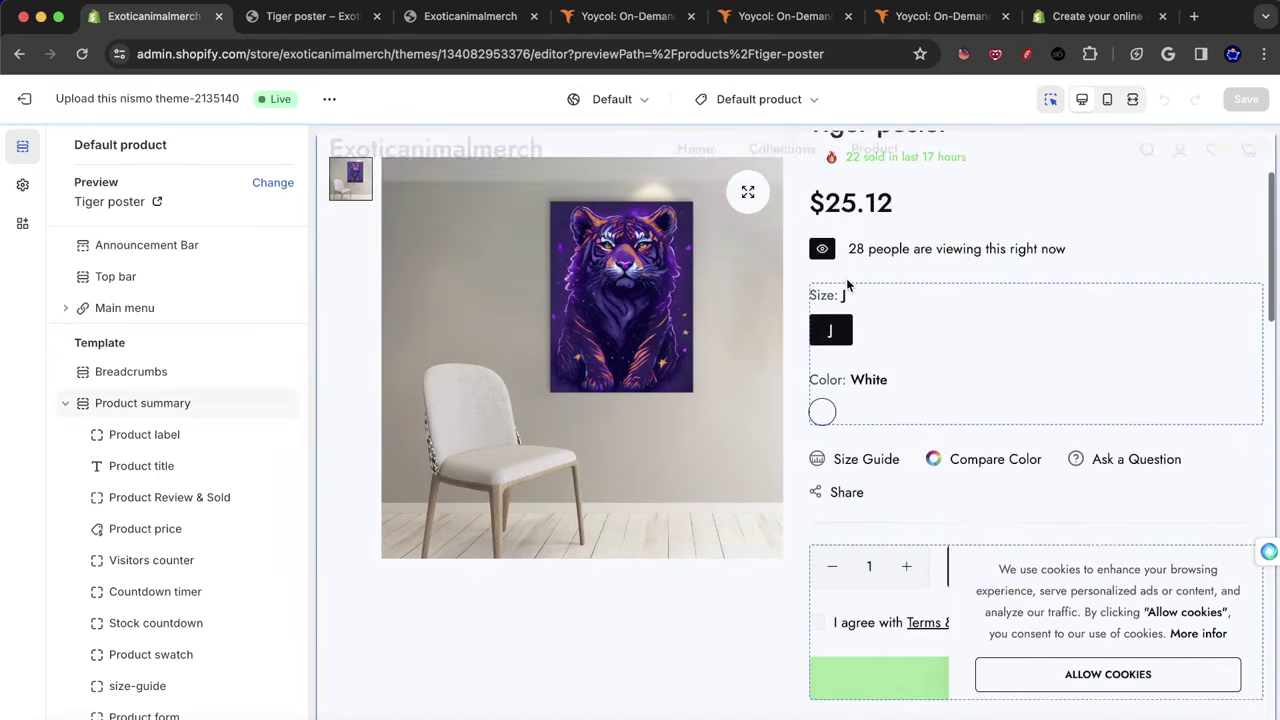
Inspect the available settings of the Product summary section and its Product swatch block.
click(971, 277)
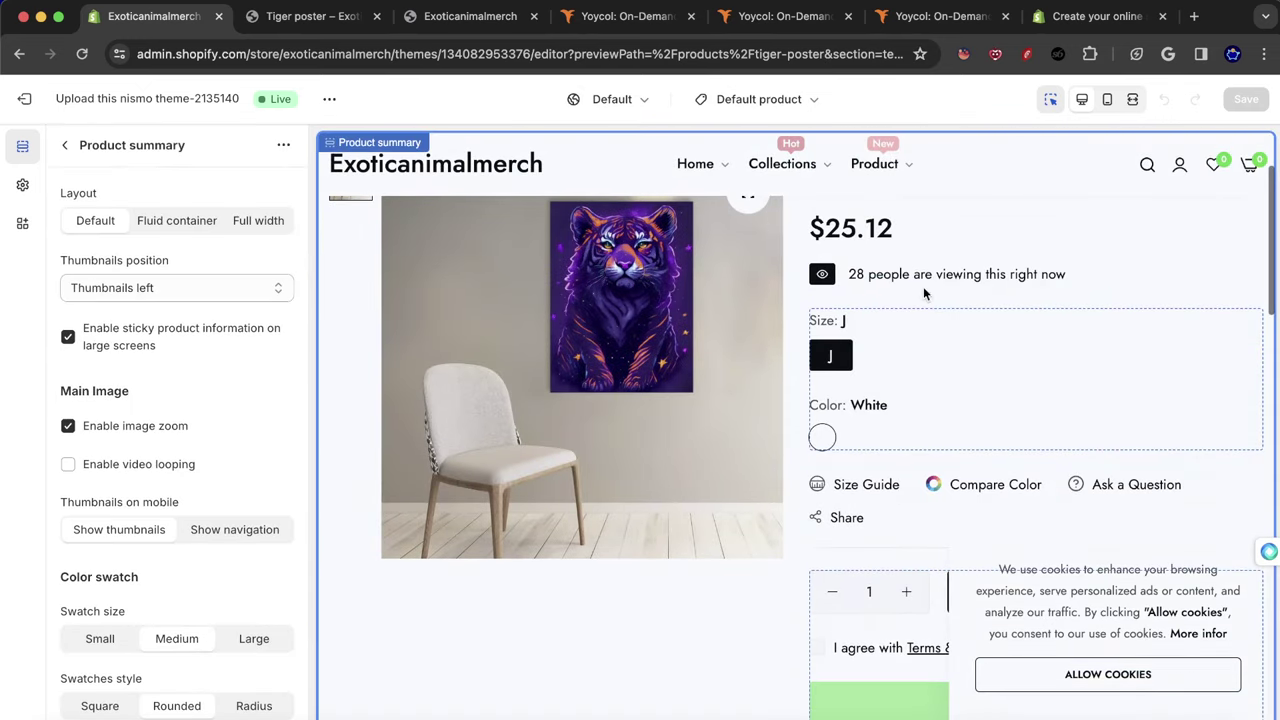
scroll(190, 405, down, 5)
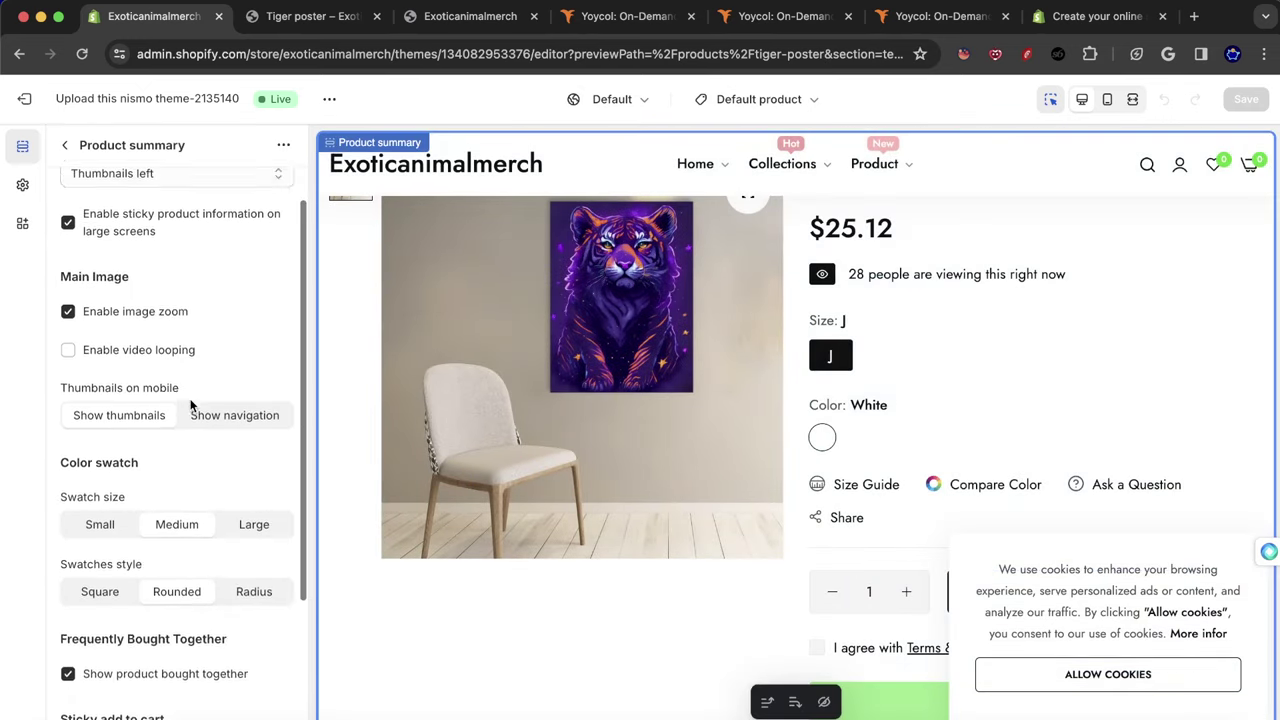
scroll(187, 405, down, 2)
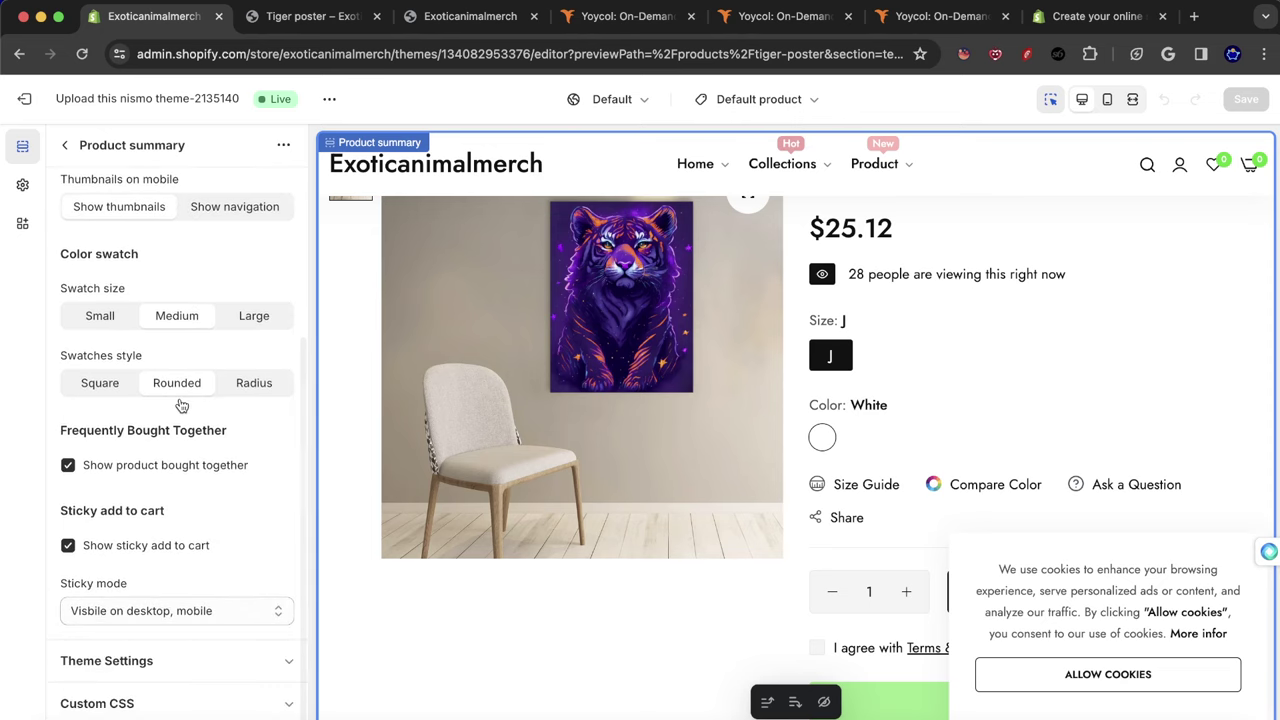
scroll(181, 404, up, 2)
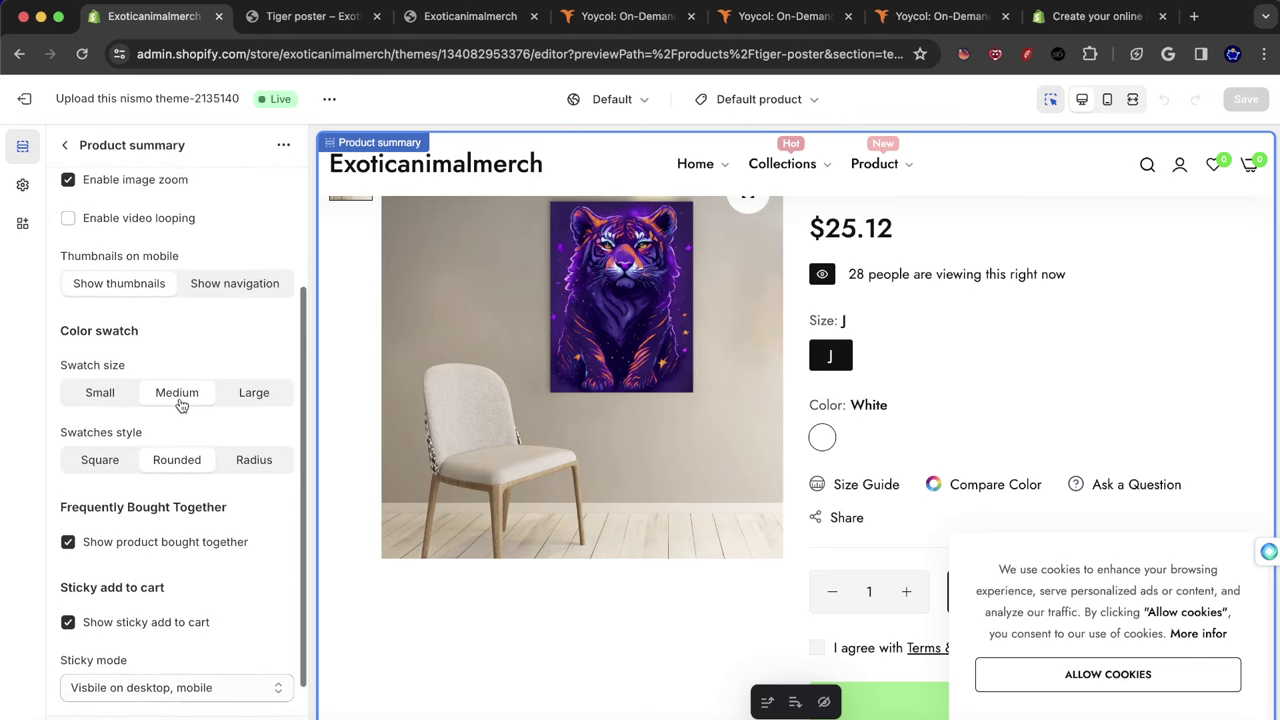
click(872, 410)
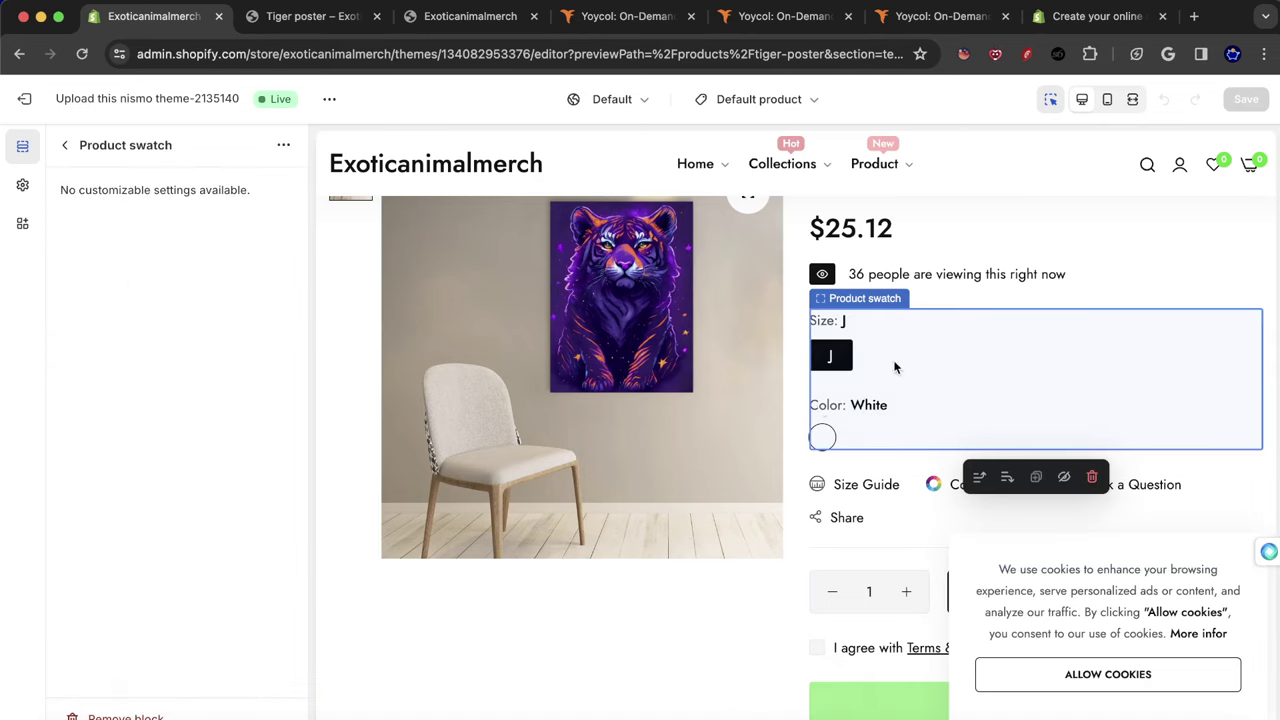
scroll(903, 378, up, 2)
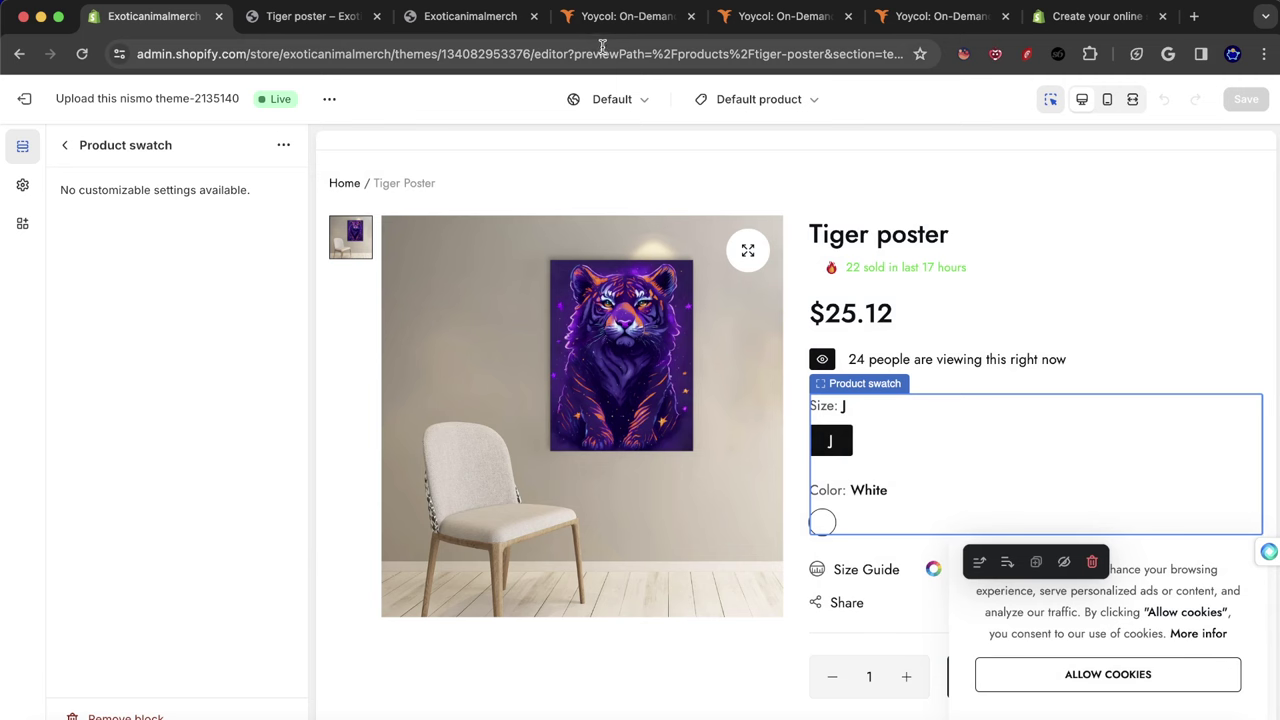
click(789, 18)
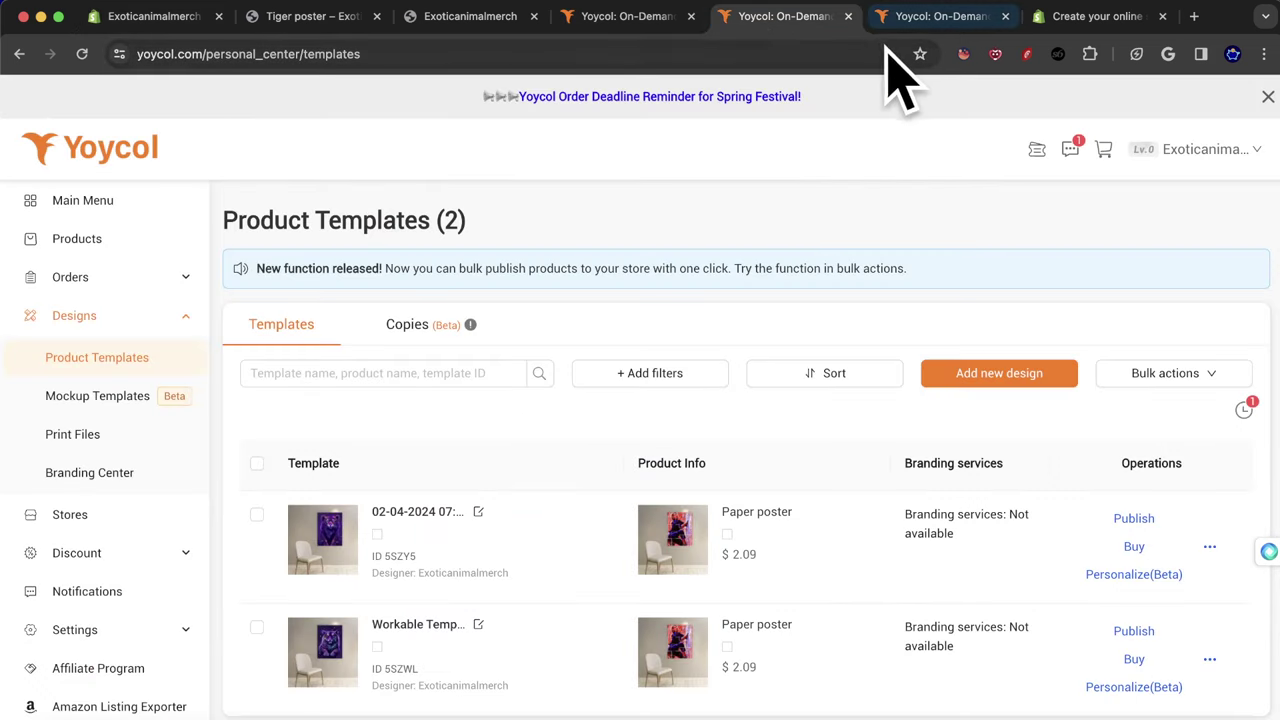
click(265, 18)
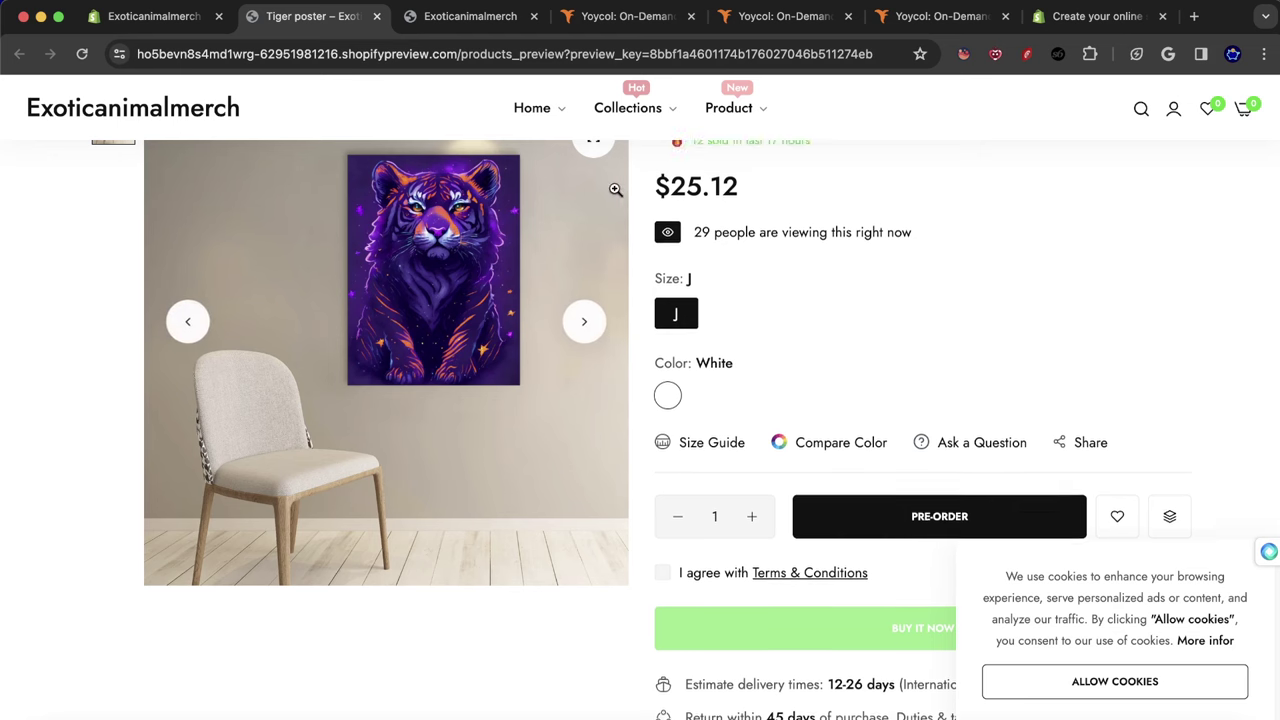
scroll(400, 330, up, 1)
click(160, 16)
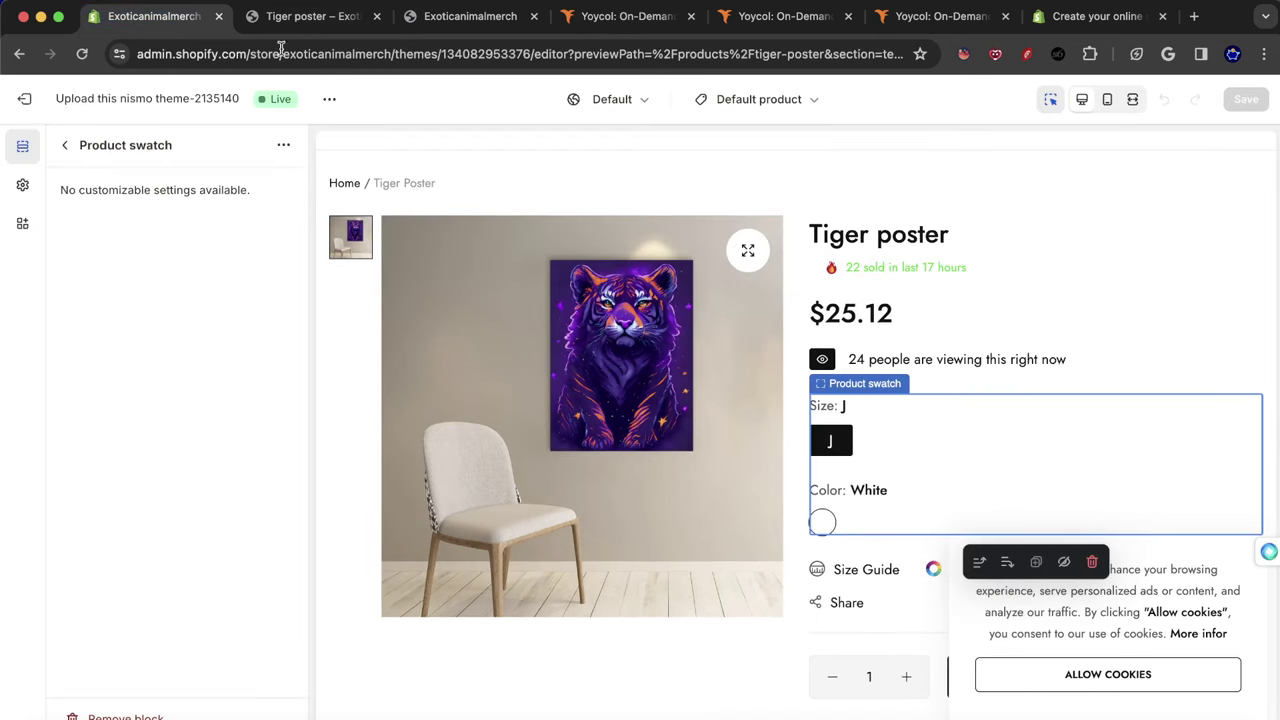
Look through the general theme settings and app embeds, and return to the Default product template's section list.
click(22, 185)
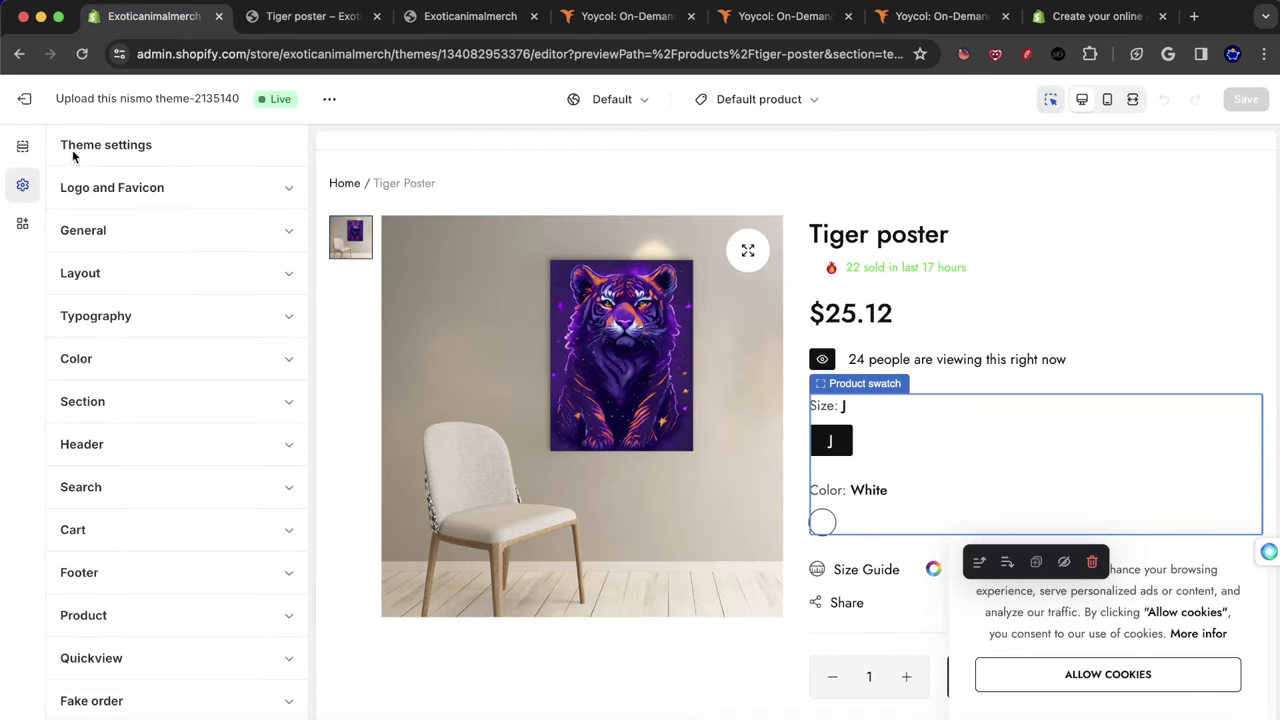
click(120, 244)
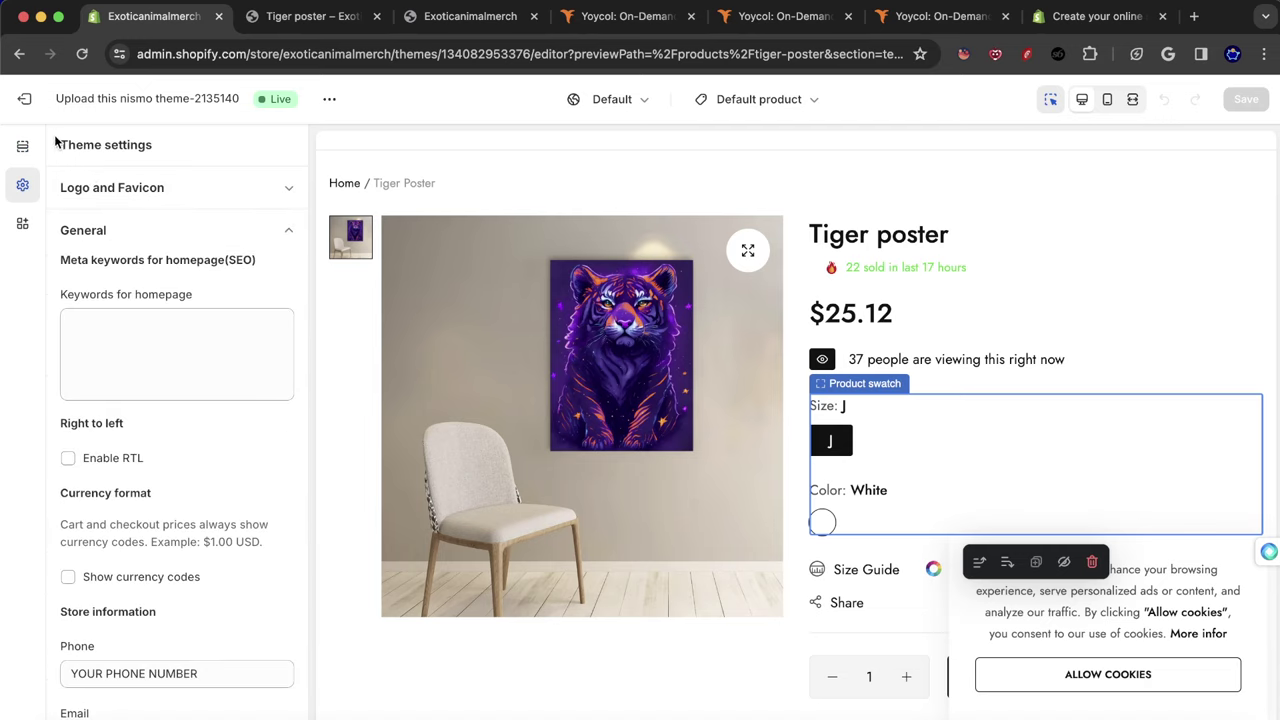
click(22, 146)
click(22, 223)
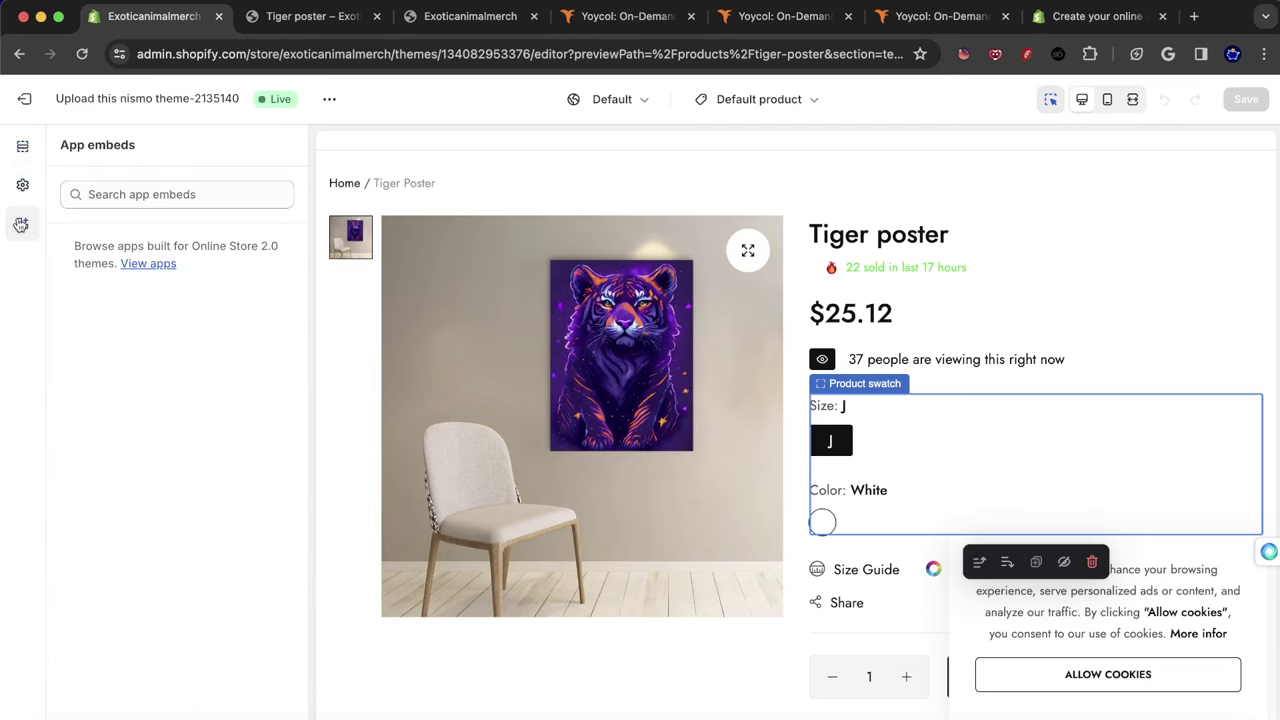
click(22, 146)
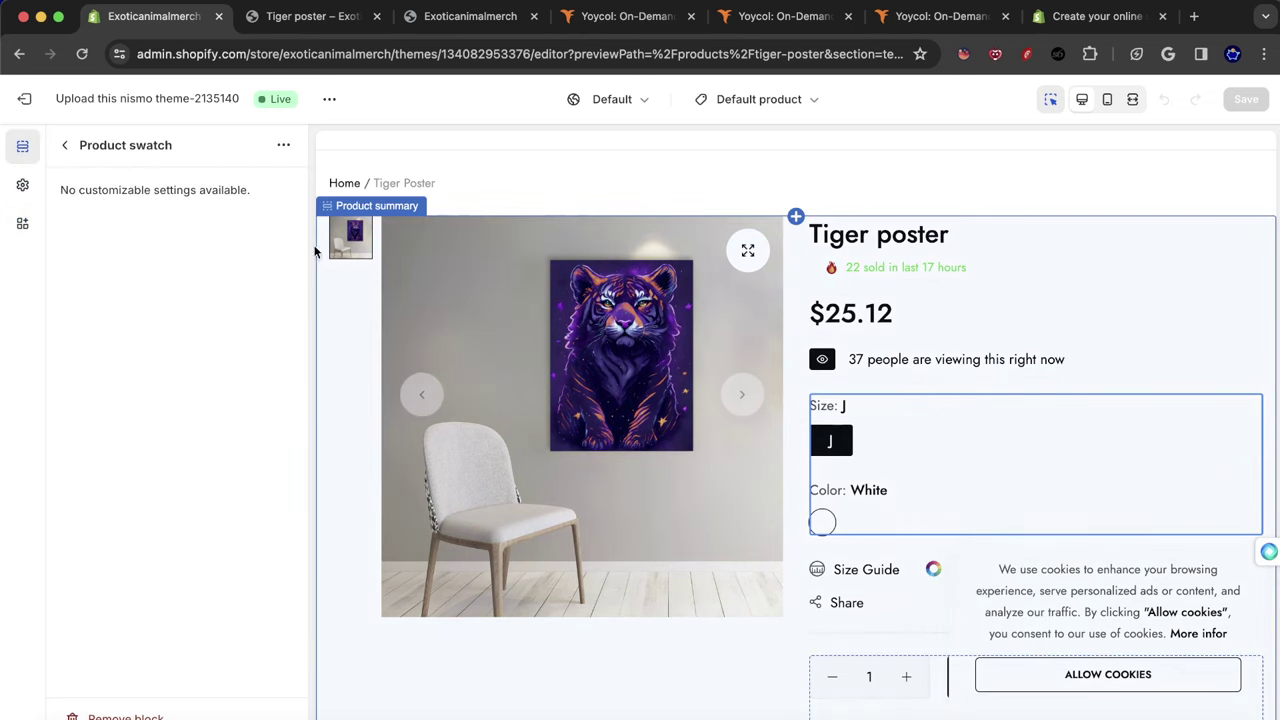
click(64, 145)
Go through the Default product template's sections and page preview, and allow cookies in the store's cookie notice.
scroll(135, 510, down, 5)
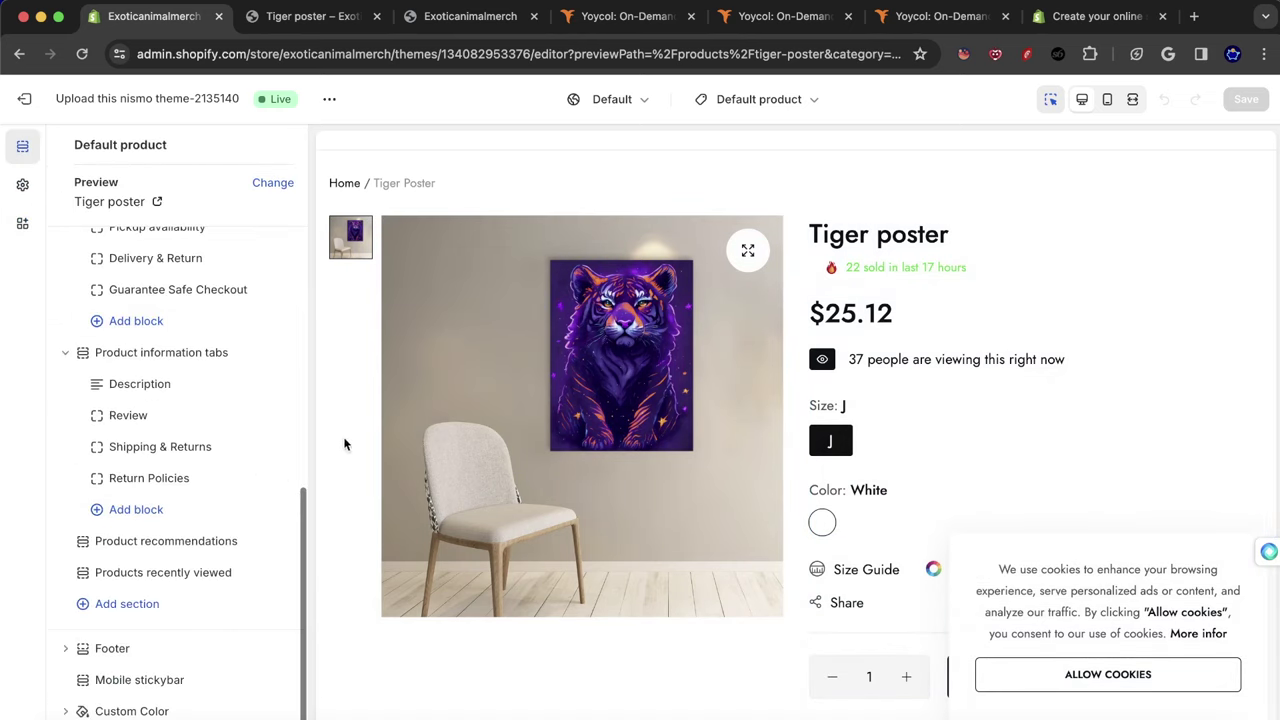
scroll(206, 337, up, 5)
scroll(802, 415, down, 5)
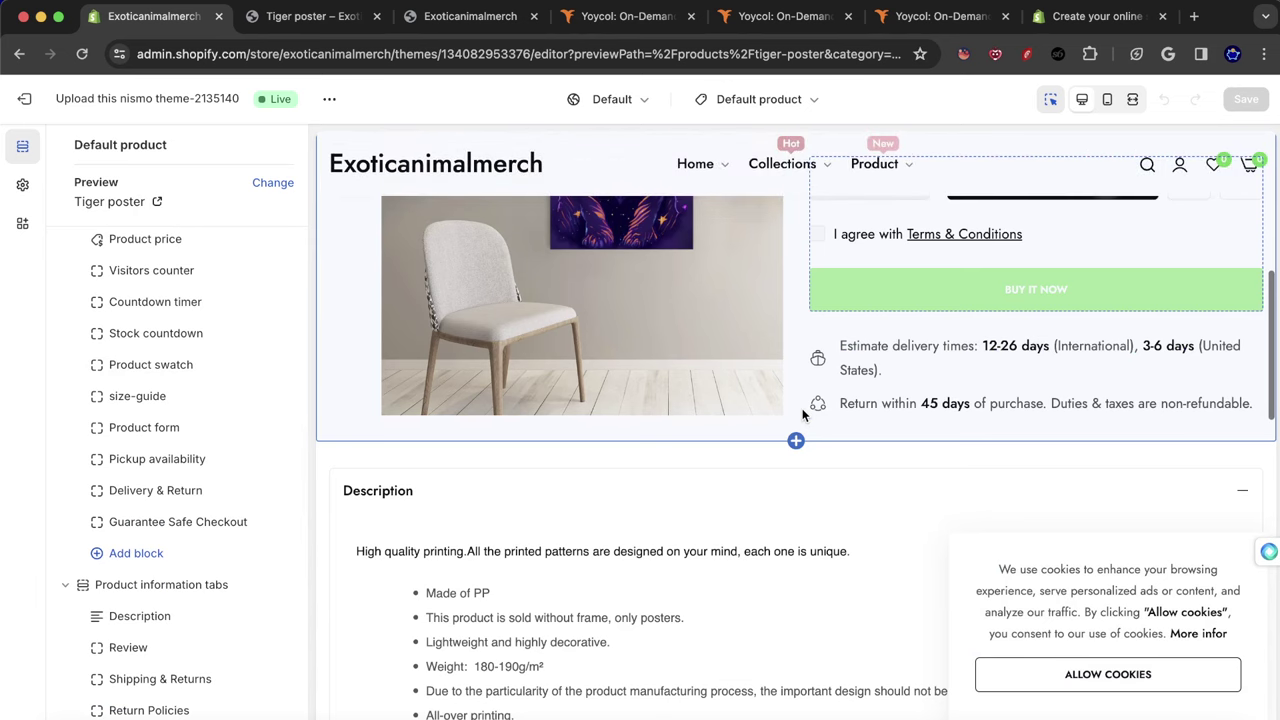
scroll(666, 400, down, 10)
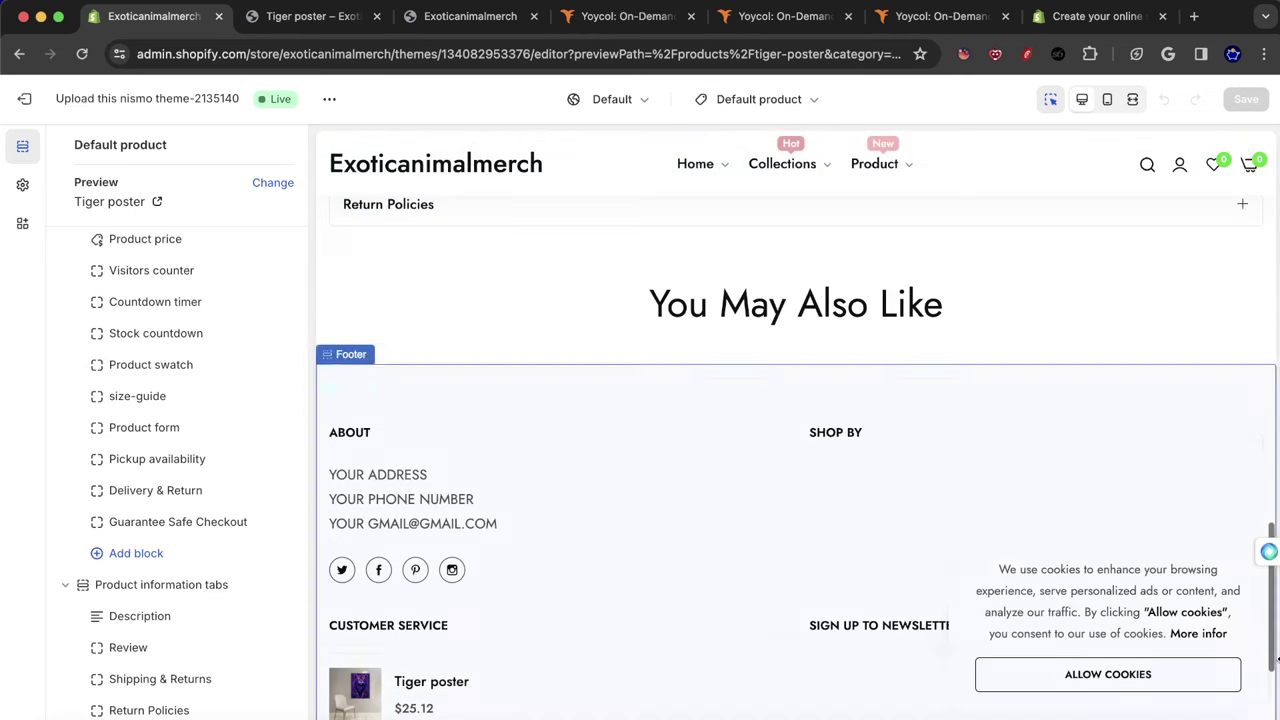
click(1100, 677)
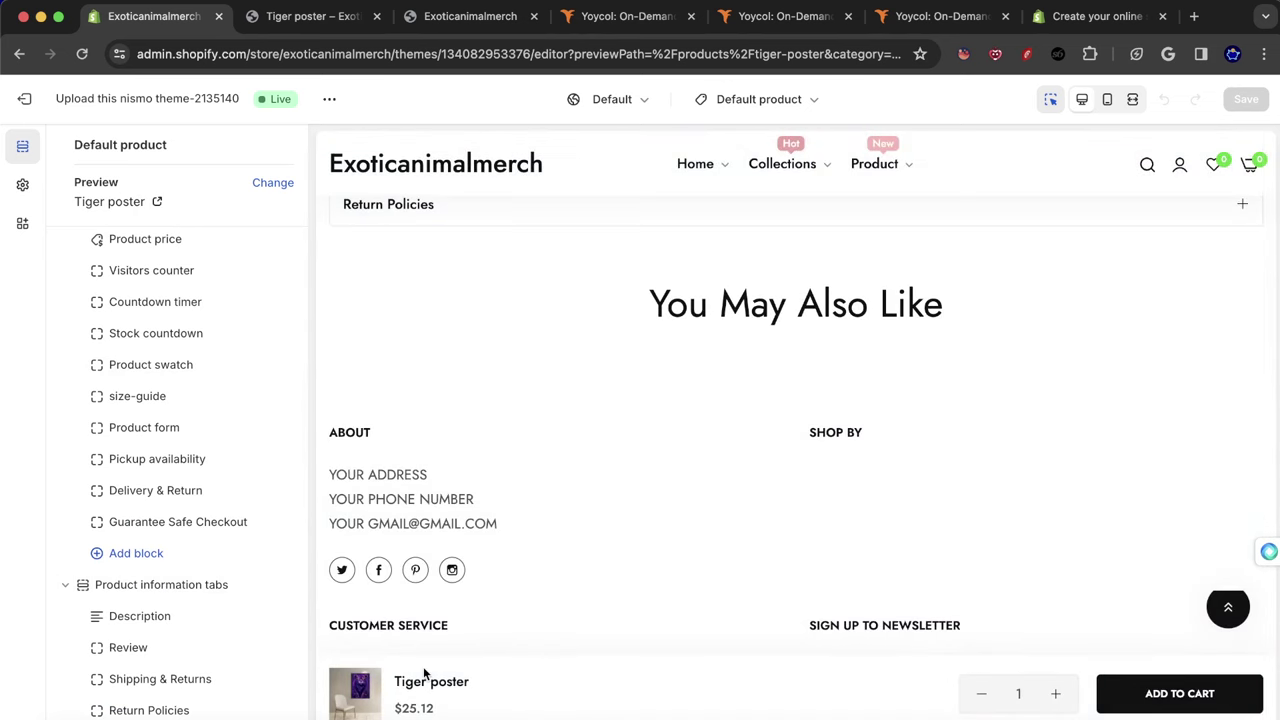
Examine the Tiger poster page preview from the product summary to the description, including the sticky add-to-cart bar.
scroll(425, 675, up, 15)
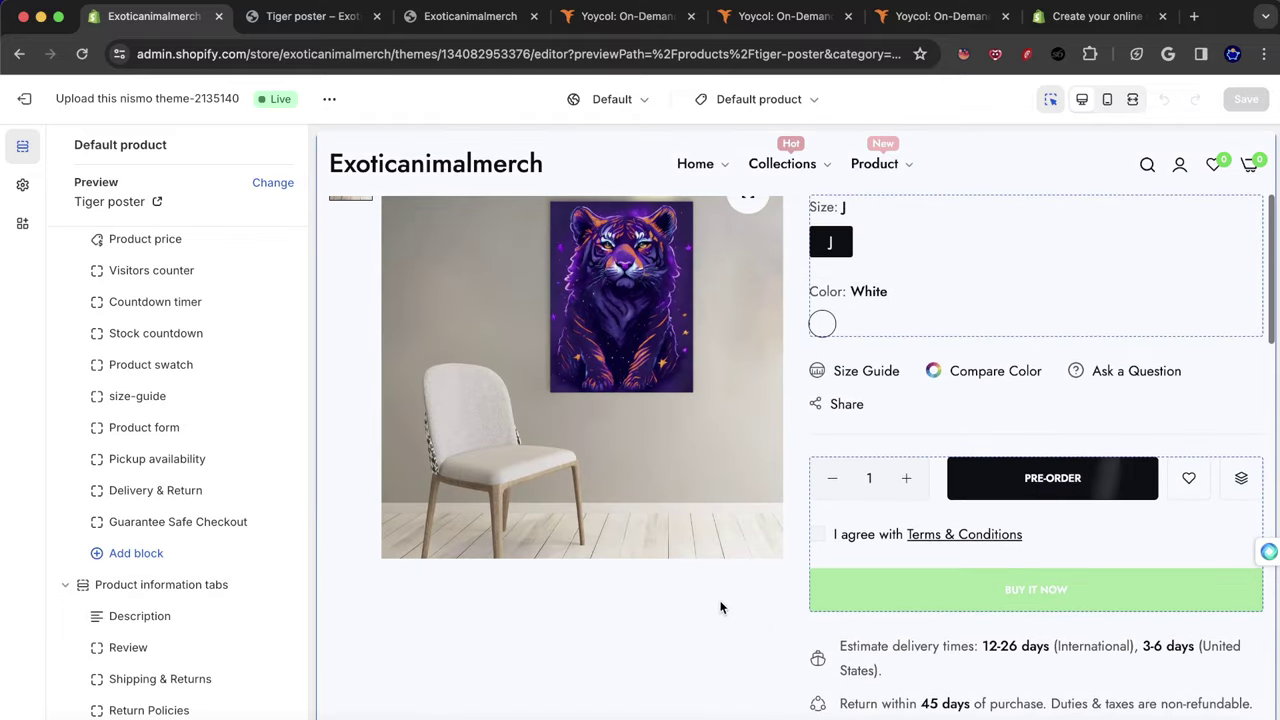
scroll(477, 652, down, 5)
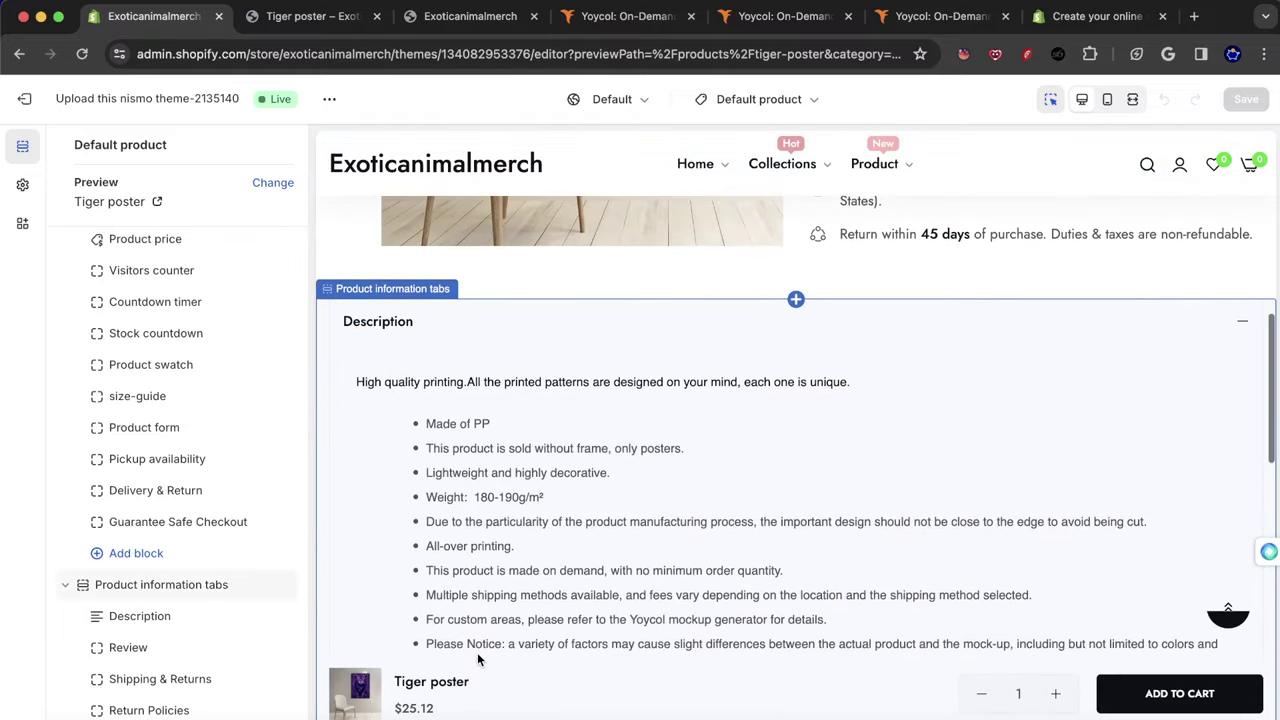
scroll(715, 495, up, 10)
scroll(716, 495, down, 10)
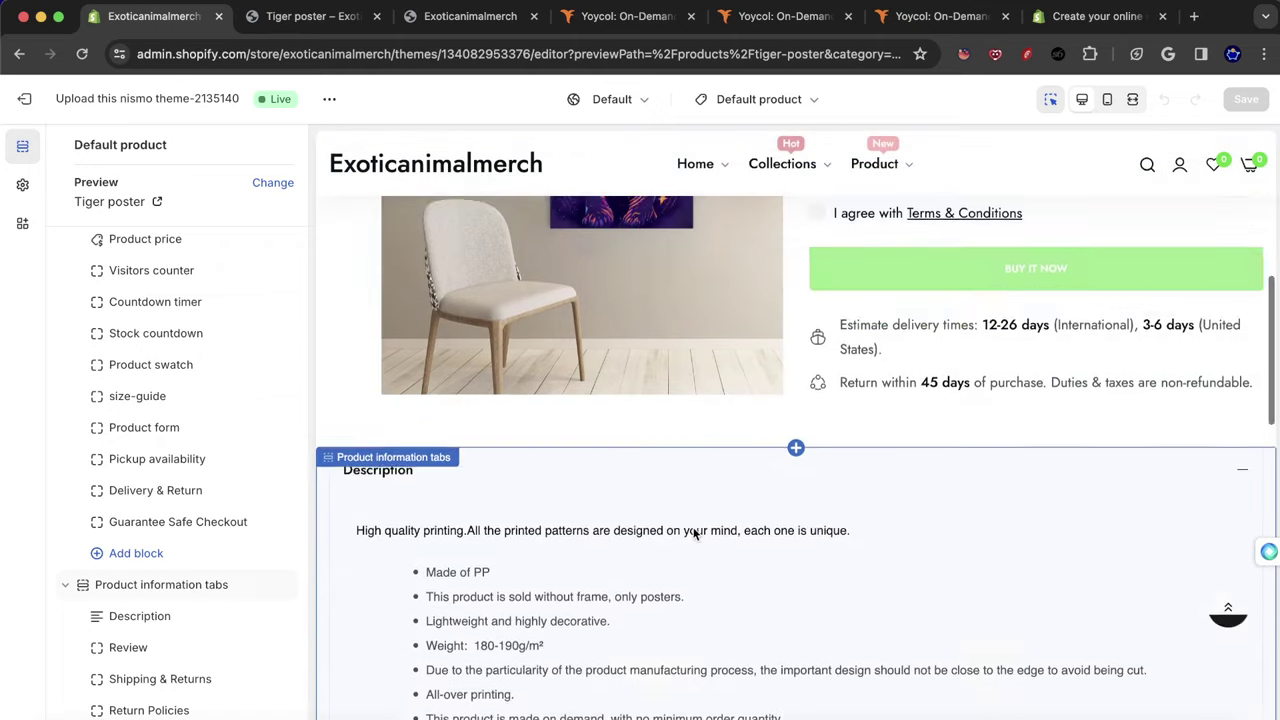